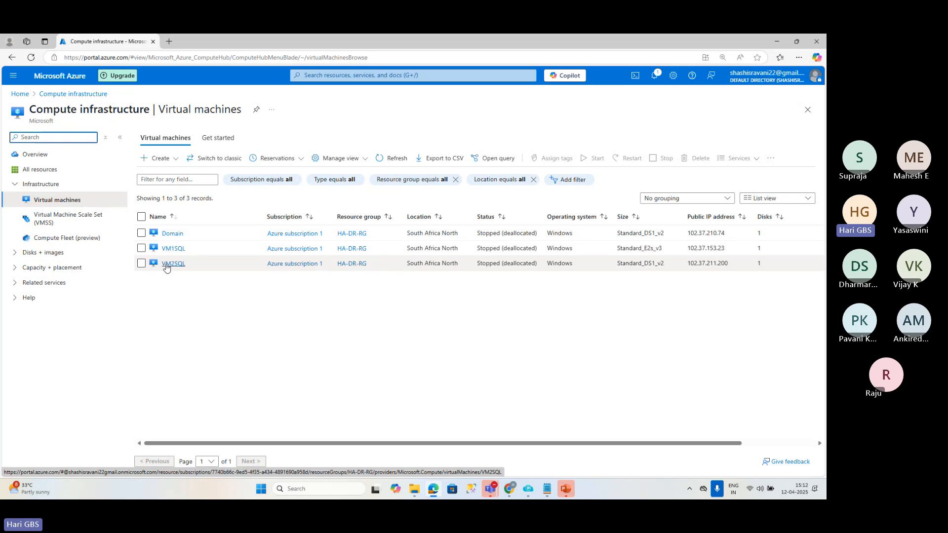
# Start the Domain, VM1SQL and VM2SQL virtual machines together and open the notifications to follow the start command.
pyautogui.click(141, 216)
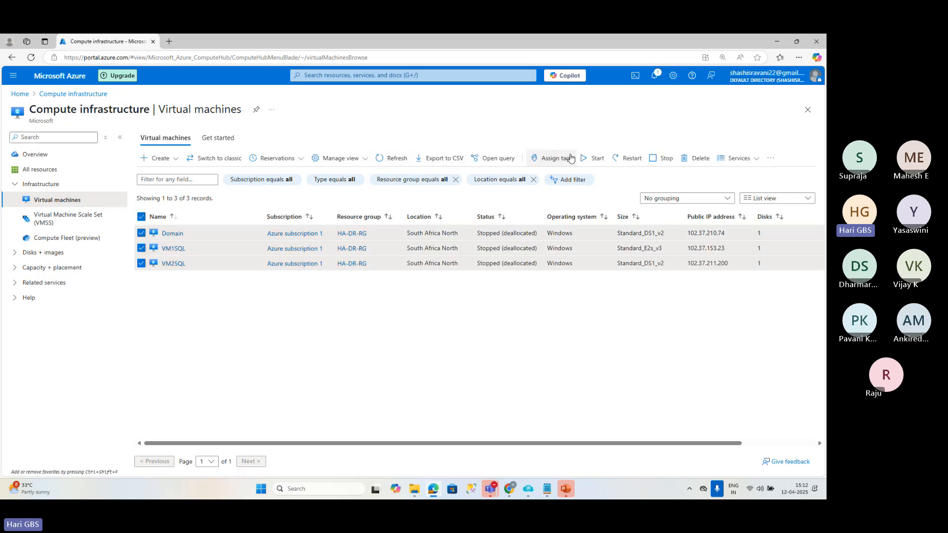
pyautogui.click(594, 157)
pyautogui.click(156, 210)
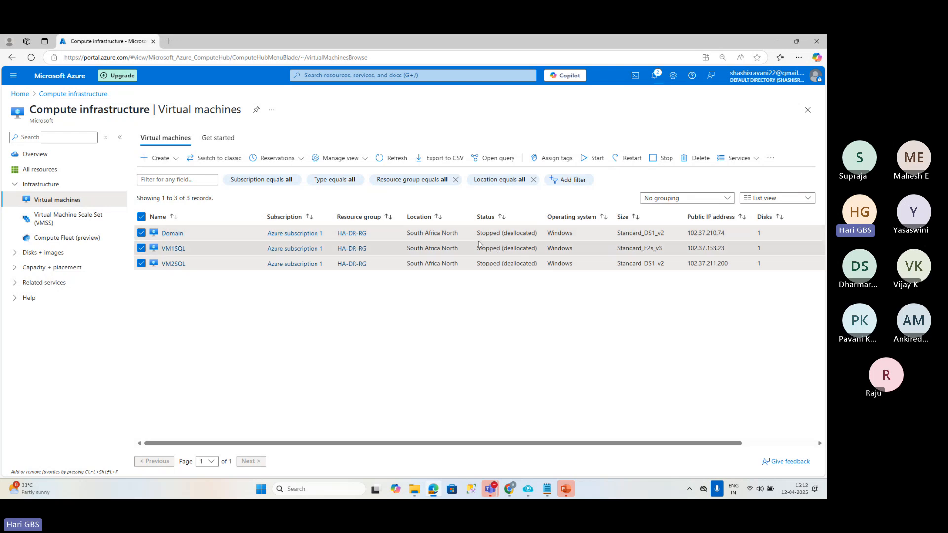
pyautogui.click(658, 74)
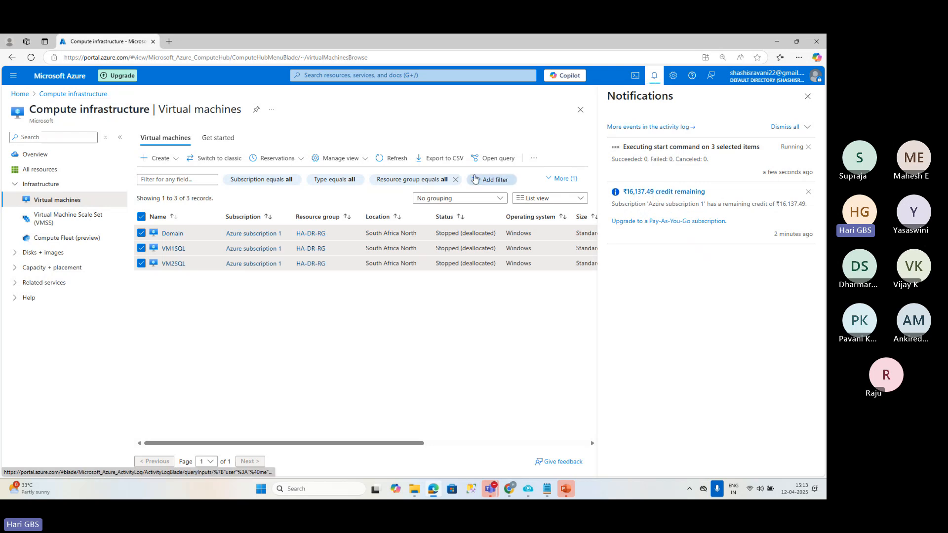
# Examine the overview of Azure subscription 1 for its remaining credit, spending and costs by resource, and return to the portal home page.
pyautogui.click(20, 95)
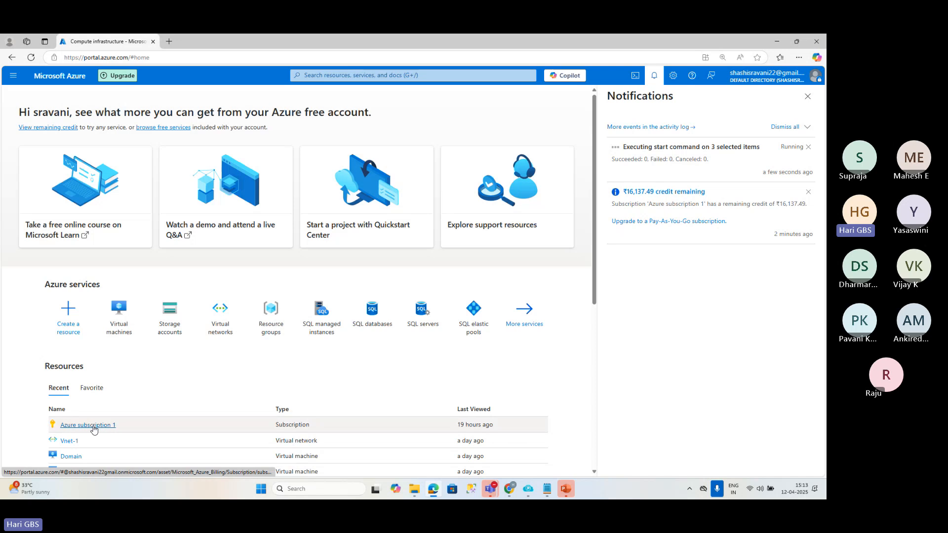
pyautogui.click(93, 426)
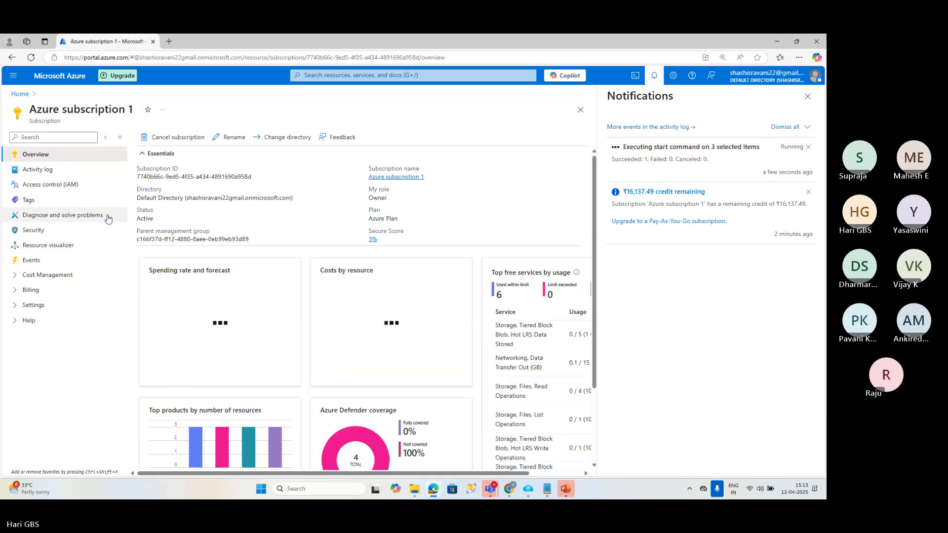
pyautogui.click(379, 177)
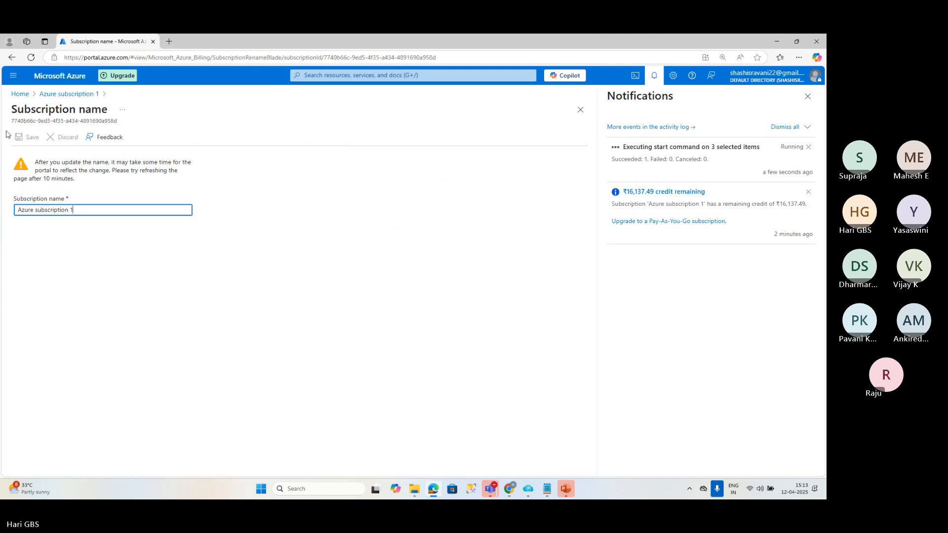
pyautogui.click(52, 94)
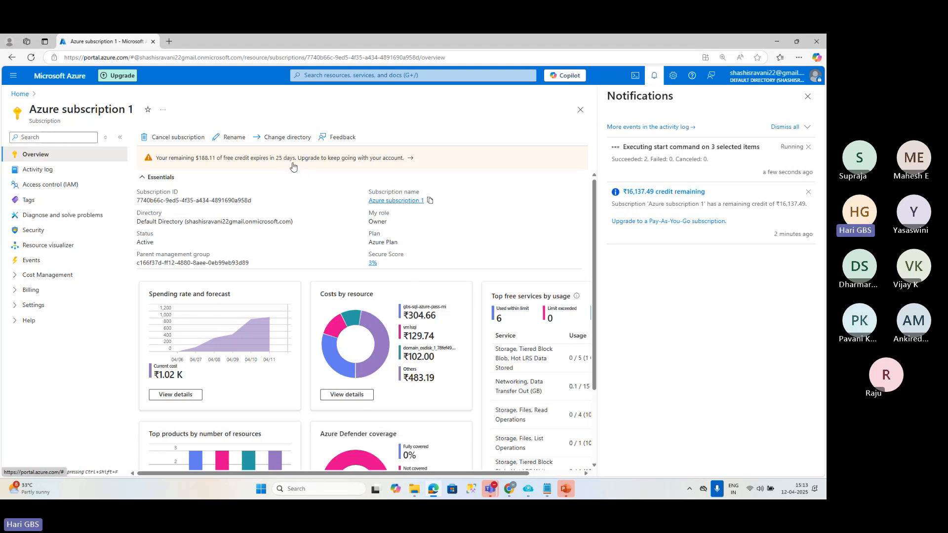
pyautogui.scroll(-2, 384, 223)
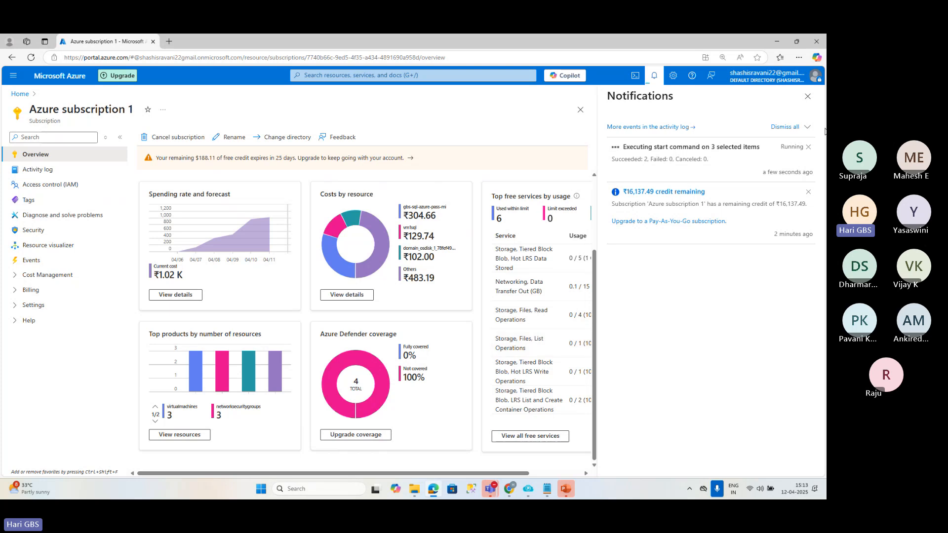
pyautogui.click(808, 97)
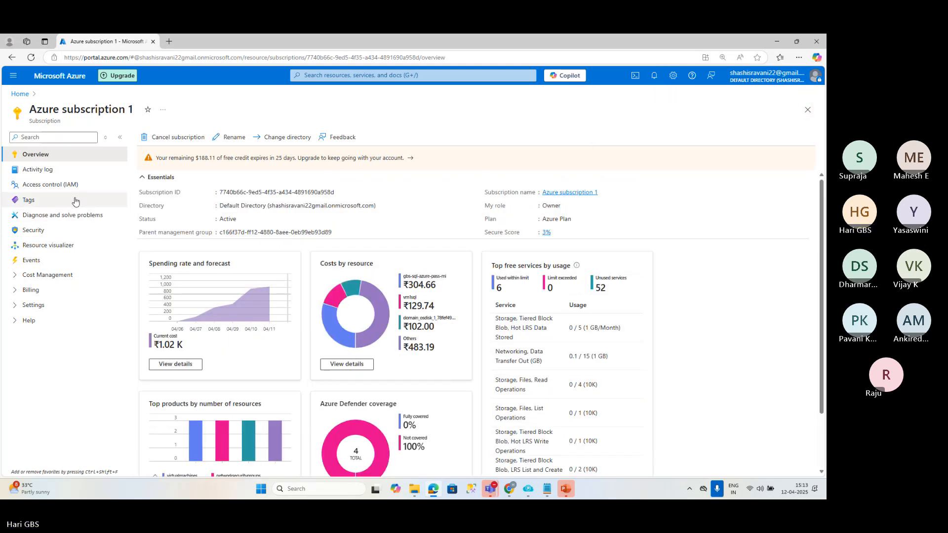
pyautogui.click(20, 94)
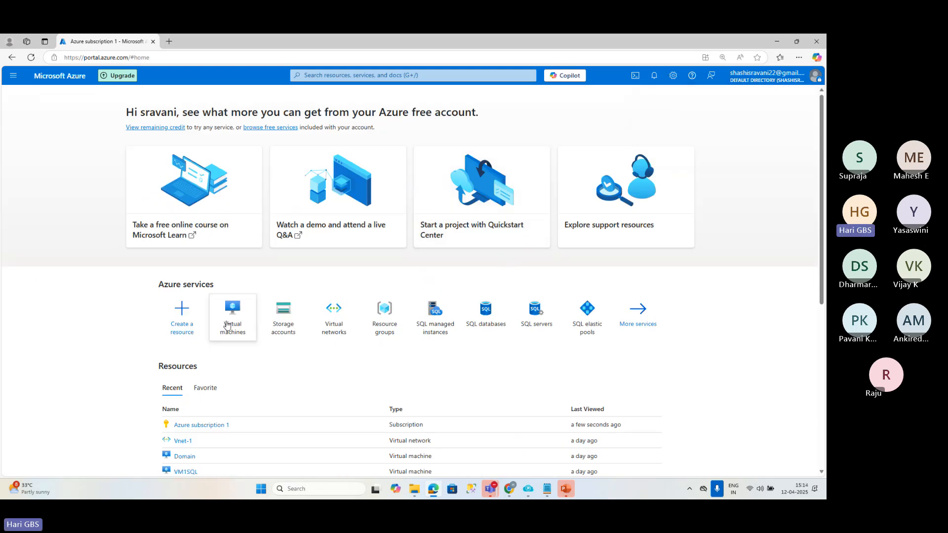
pyautogui.click(234, 324)
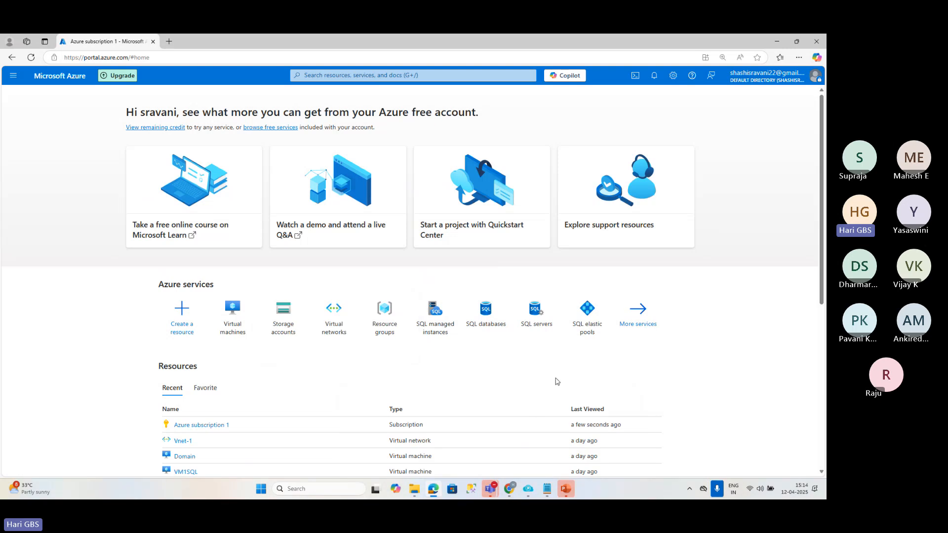
pyautogui.press('super+r')
pyautogui.write('msts')
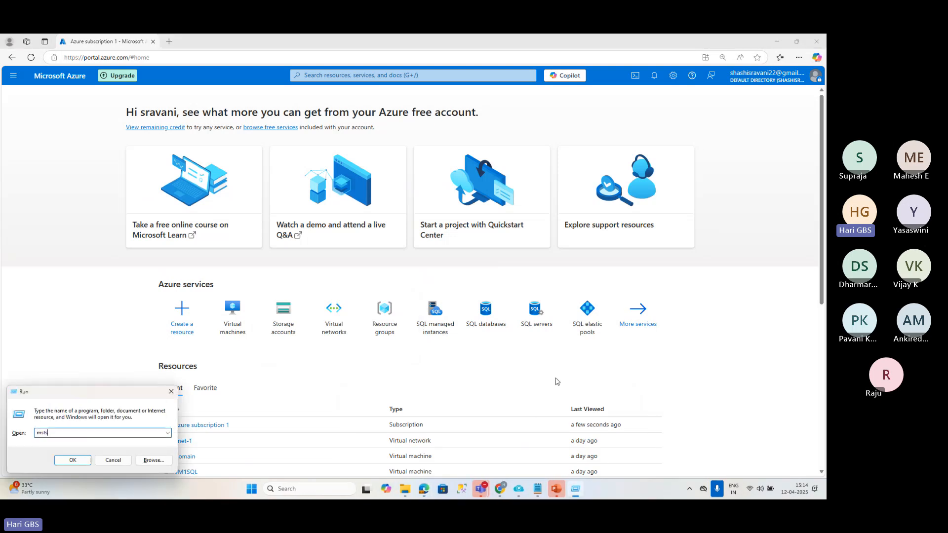
pyautogui.write('c')
pyautogui.press('Return')
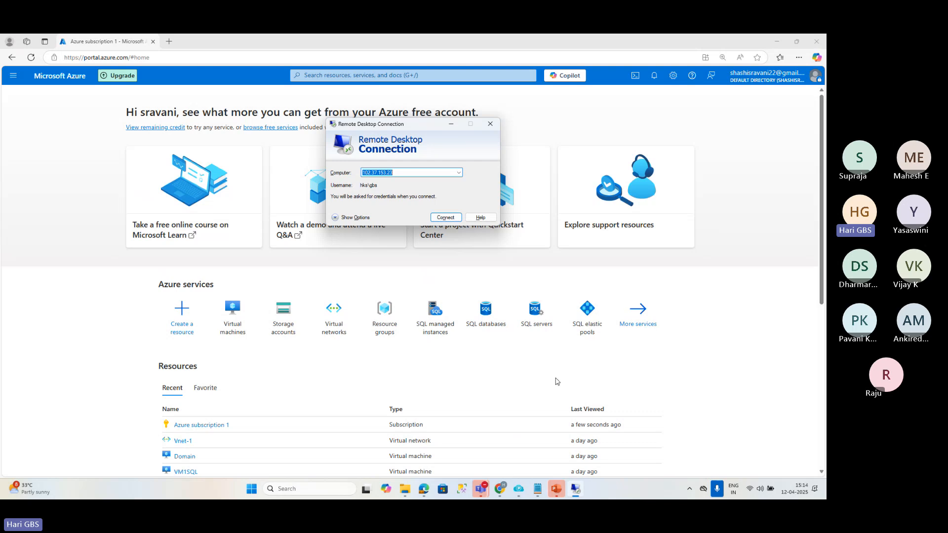
pyautogui.press('Escape')
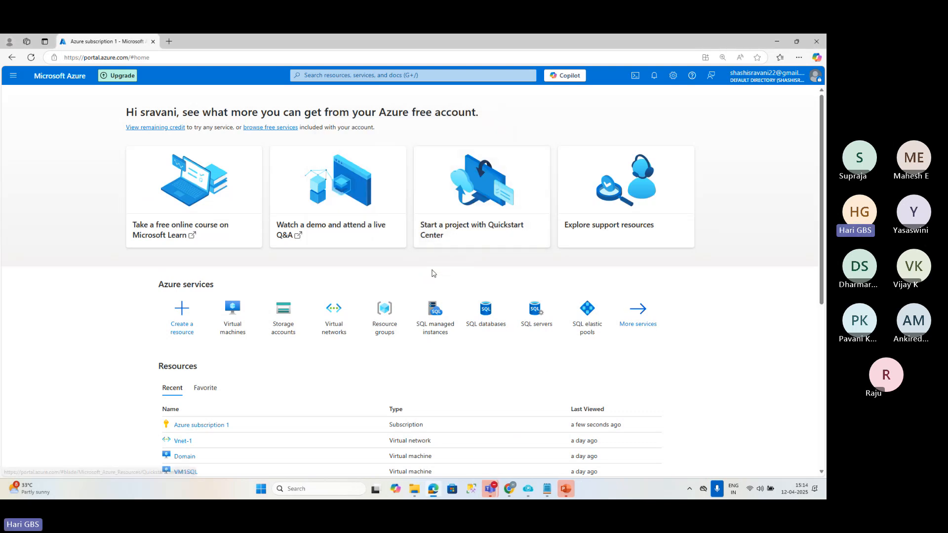
pyautogui.hotkey('ctrl', 'n')
pyautogui.press('super+d')
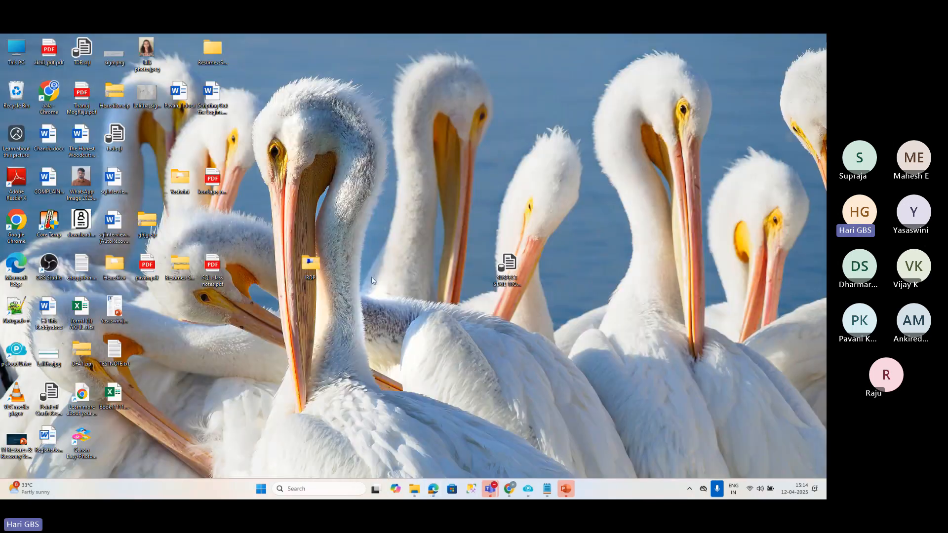
pyautogui.press('super+e')
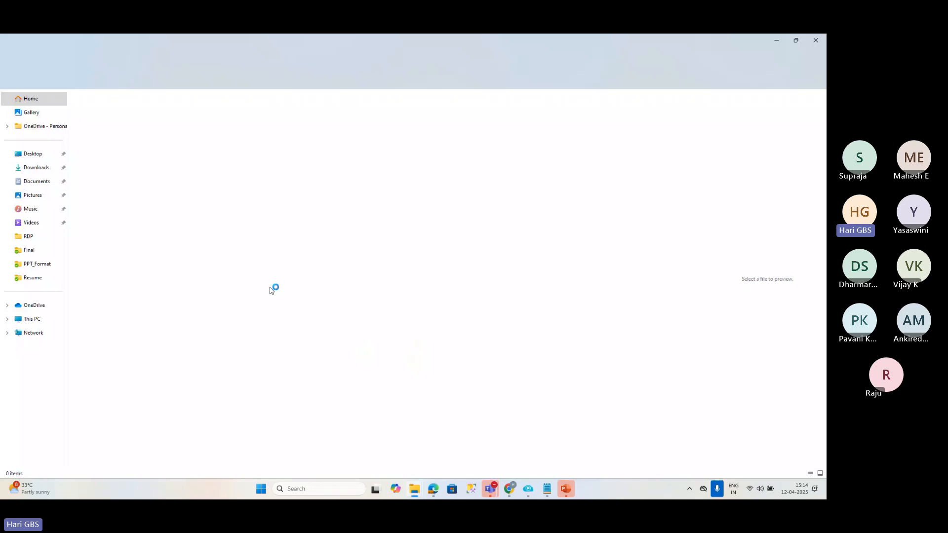
pyautogui.click(509, 488)
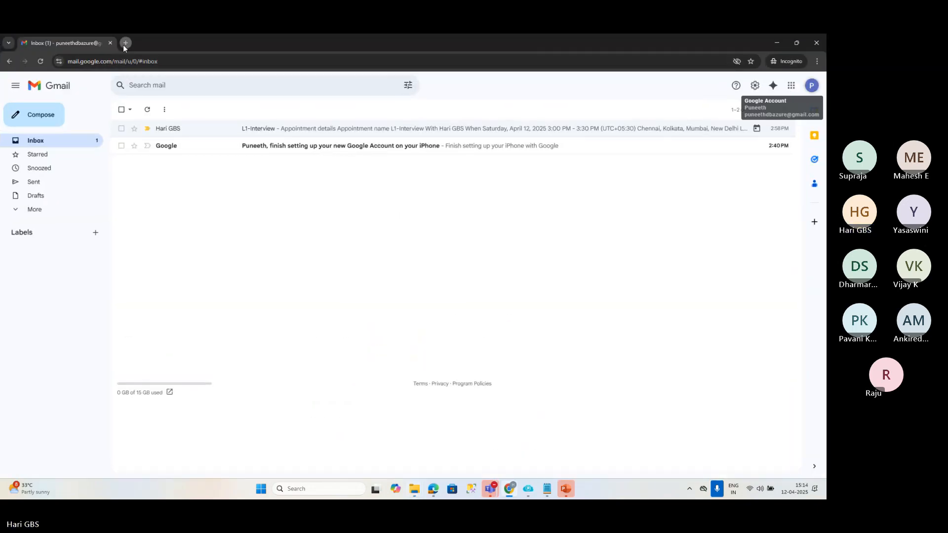
pyautogui.click(125, 43)
# Launch Google Chrome and open a regular browsing window with the profile marked H.
pyautogui.press('super+r')
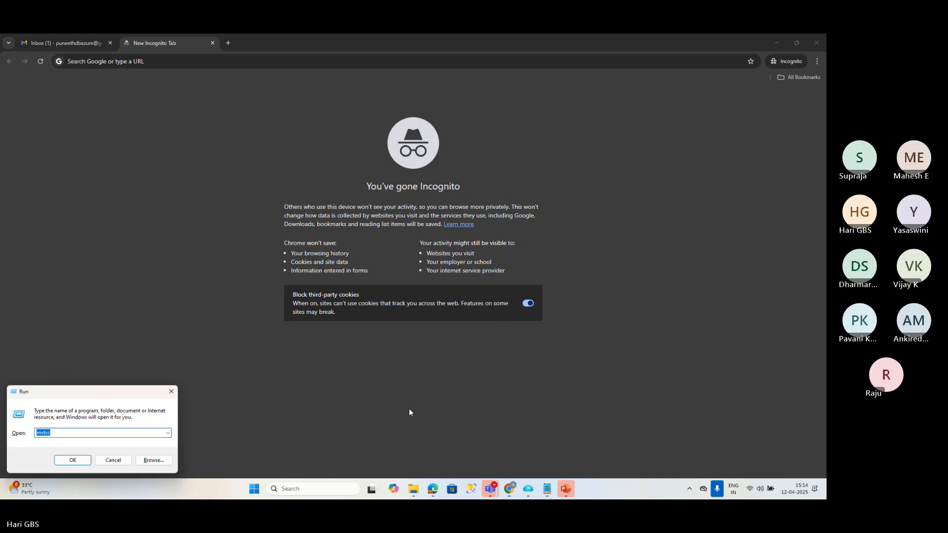
pyautogui.write('chrome')
pyautogui.press('Return')
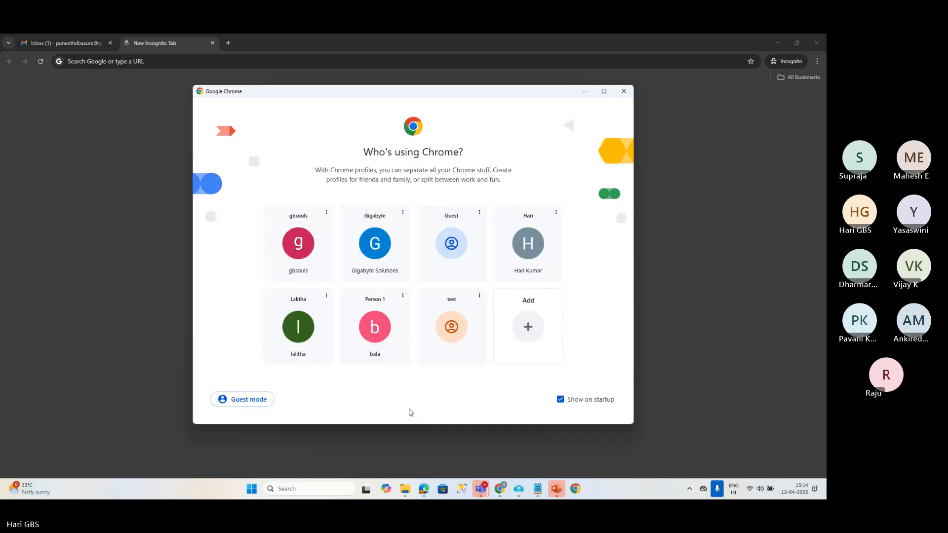
pyautogui.click(524, 242)
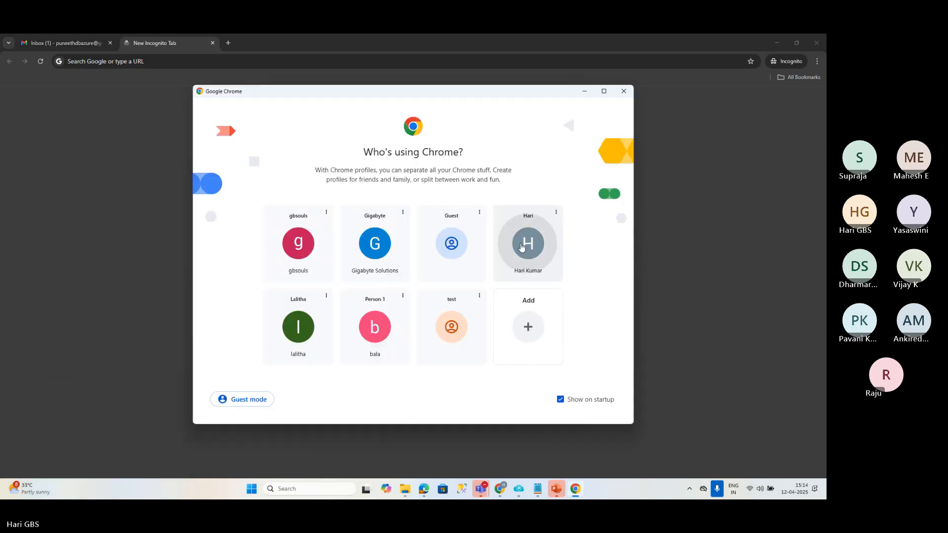
# Search the web for "microsoft remote desktop connection download".
pyautogui.write('microsoft ')
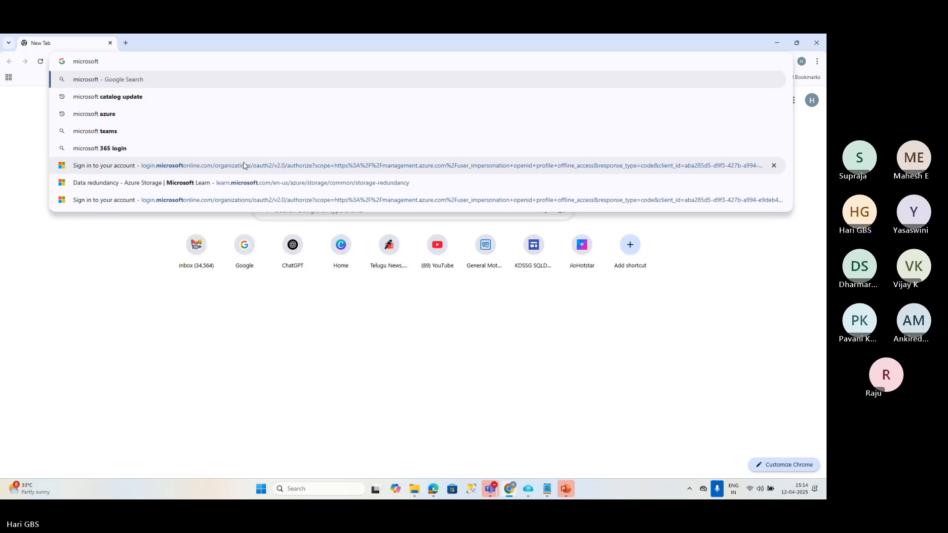
pyautogui.write('remoted des')
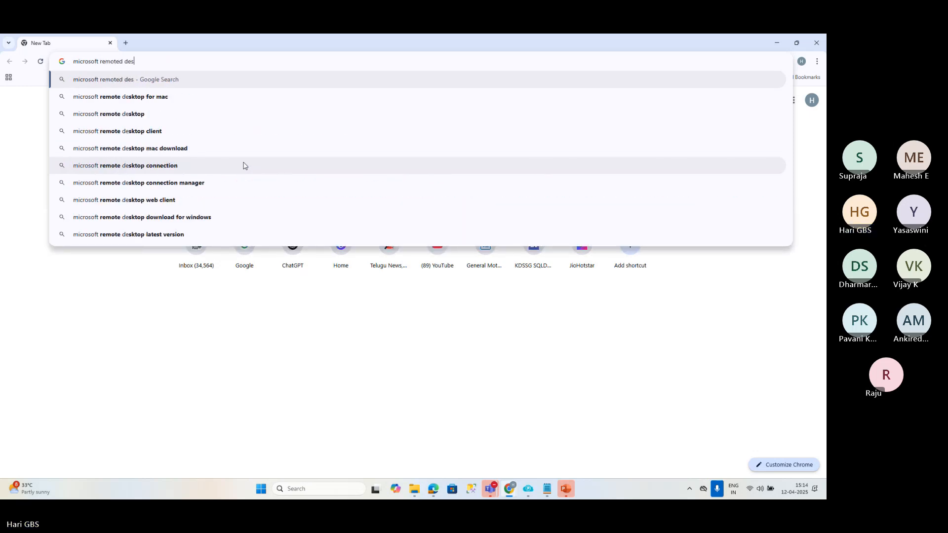
pyautogui.press('BackSpace')
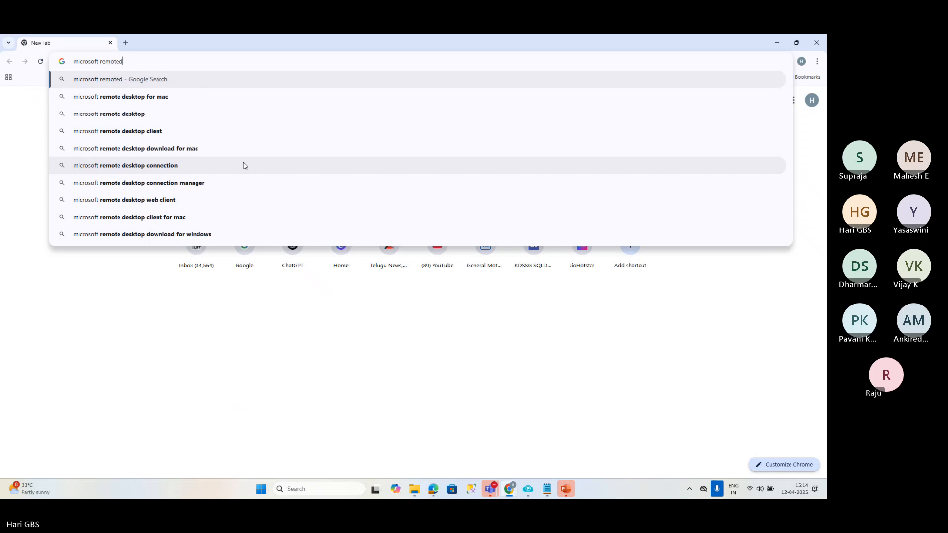
pyautogui.write('de')
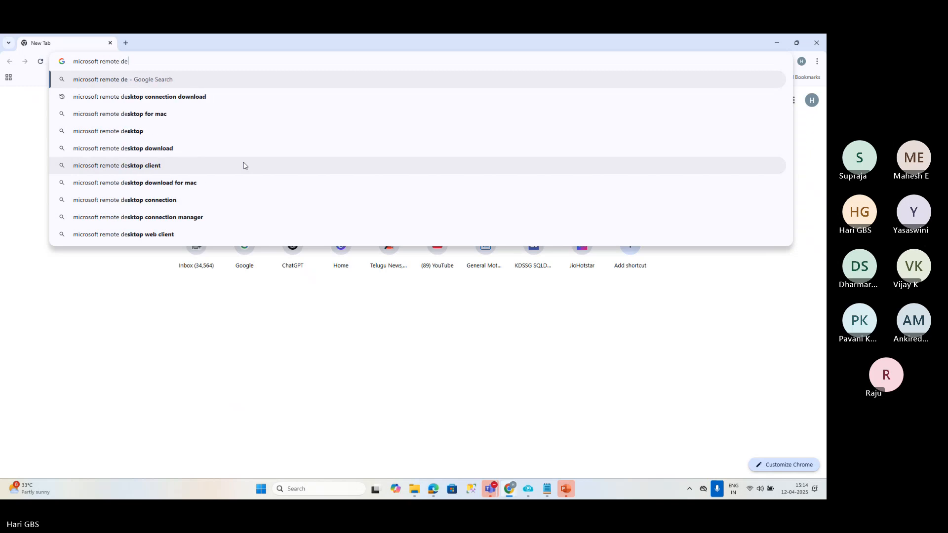
pyautogui.press('Down')
pyautogui.press('Return')
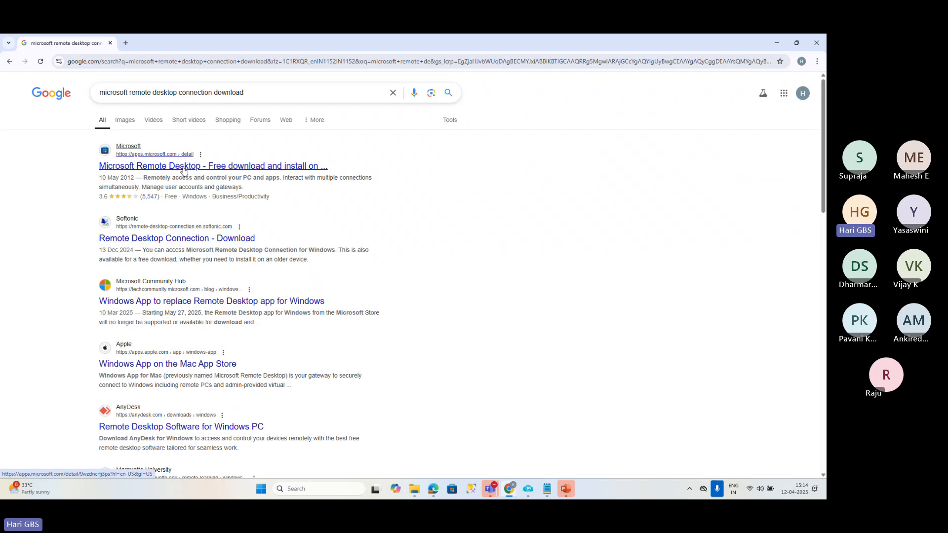
# Open the Microsoft Remote Desktop store page from the search results and look through its app details.
pyautogui.click(184, 167)
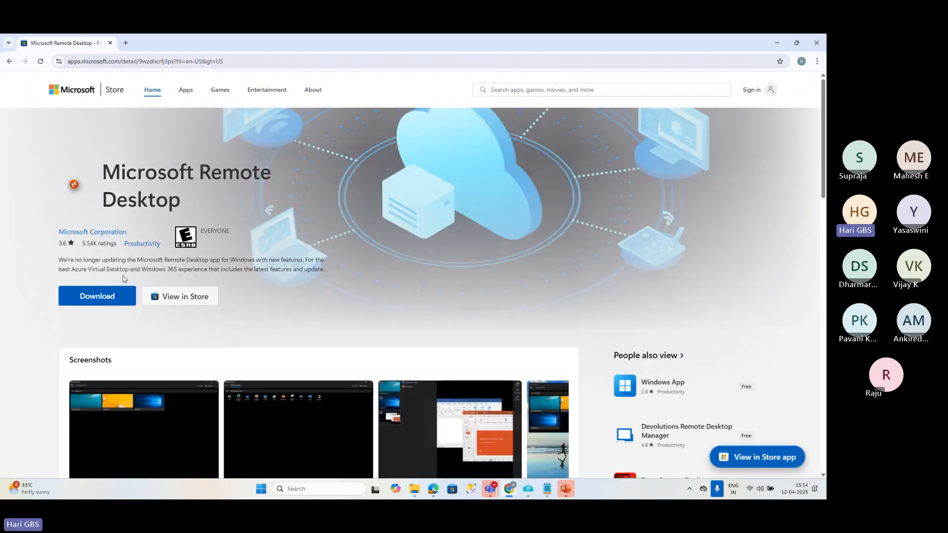
pyautogui.scroll(-6, 157, 242)
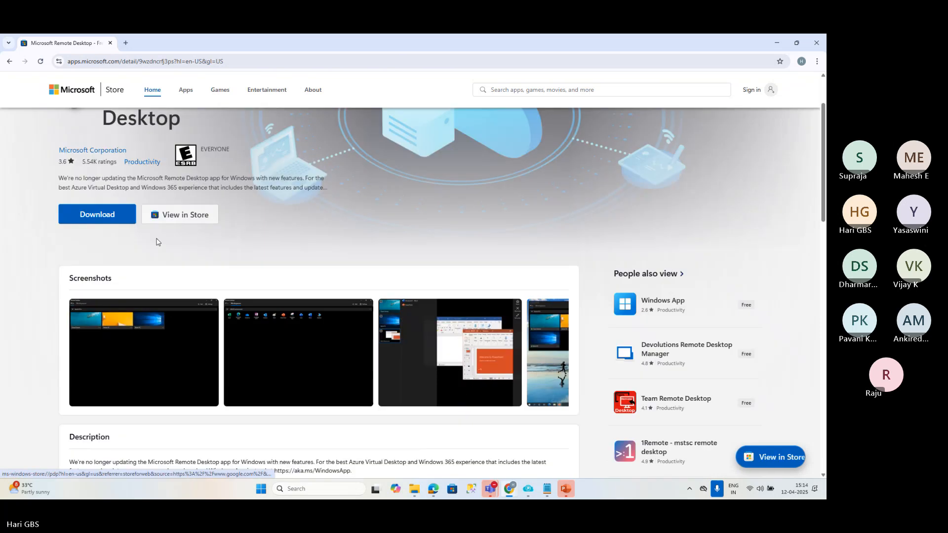
pyautogui.scroll(5, 76, 179)
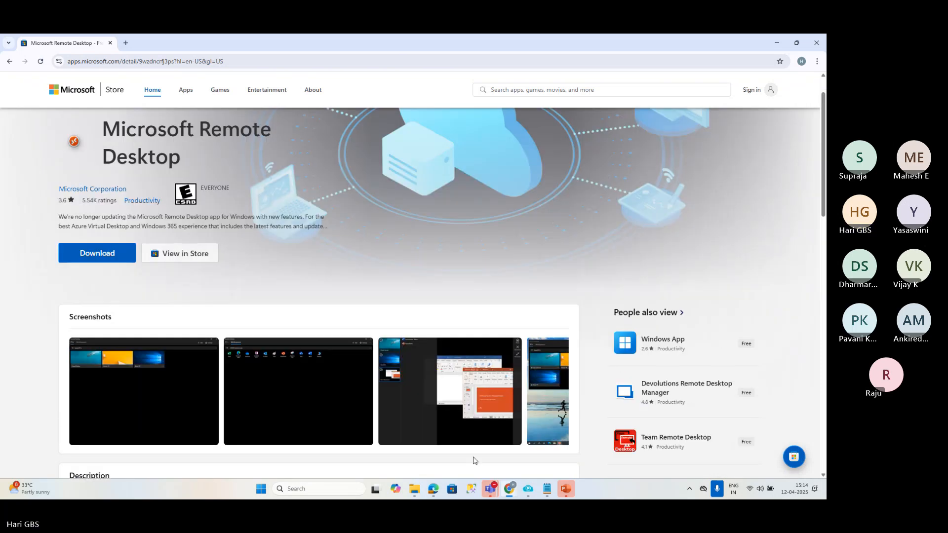
pyautogui.click(490, 489)
pyautogui.click(763, 237)
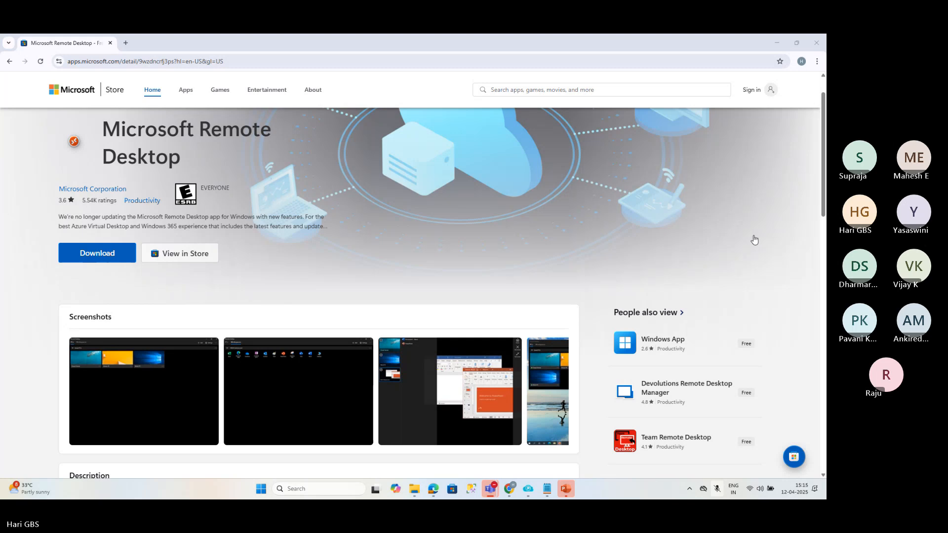
# Search the web for "remote desktop connection manager microsoft".
pyautogui.click(137, 58)
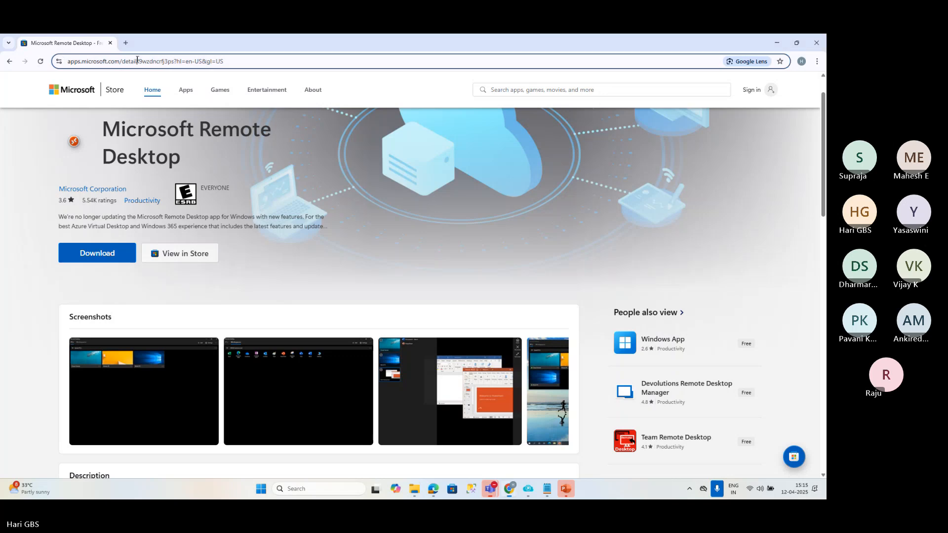
pyautogui.write('remote desktop connection')
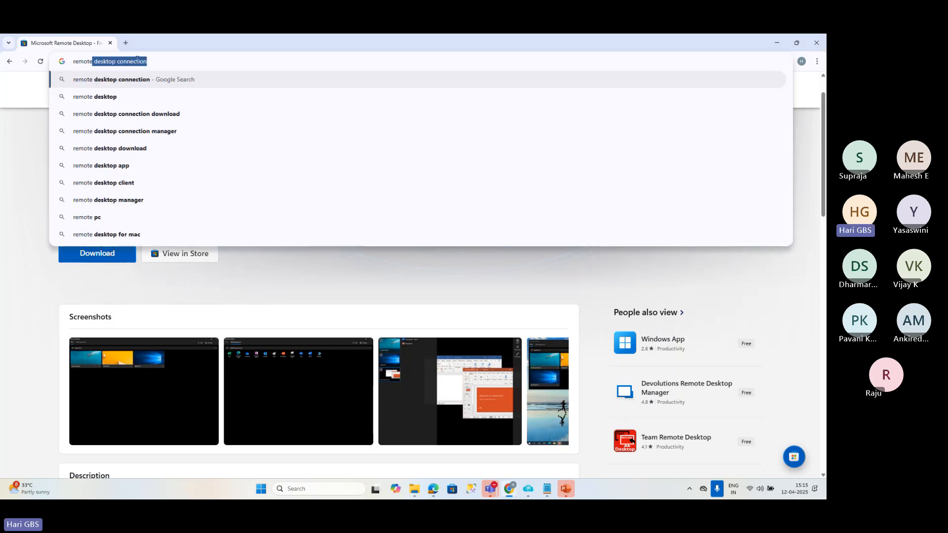
pyautogui.press('Return')
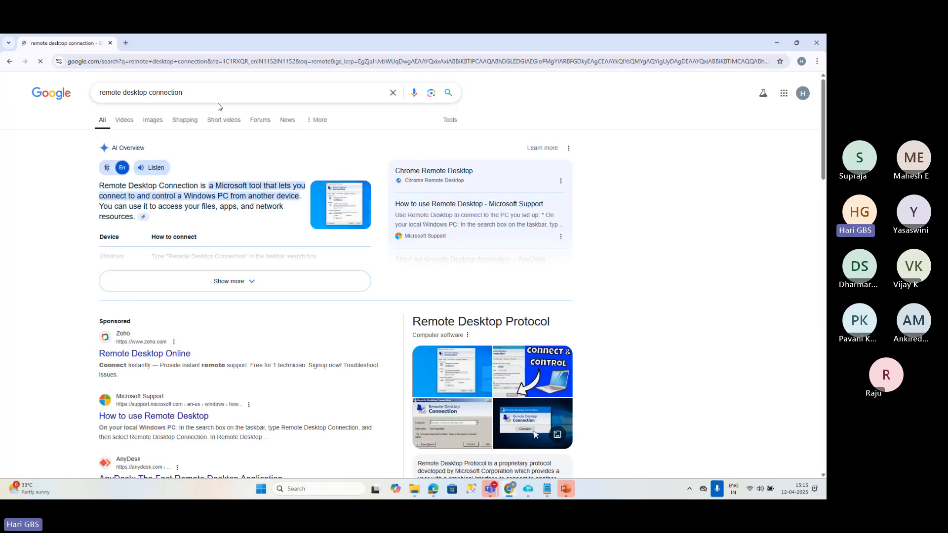
pyautogui.click(216, 96)
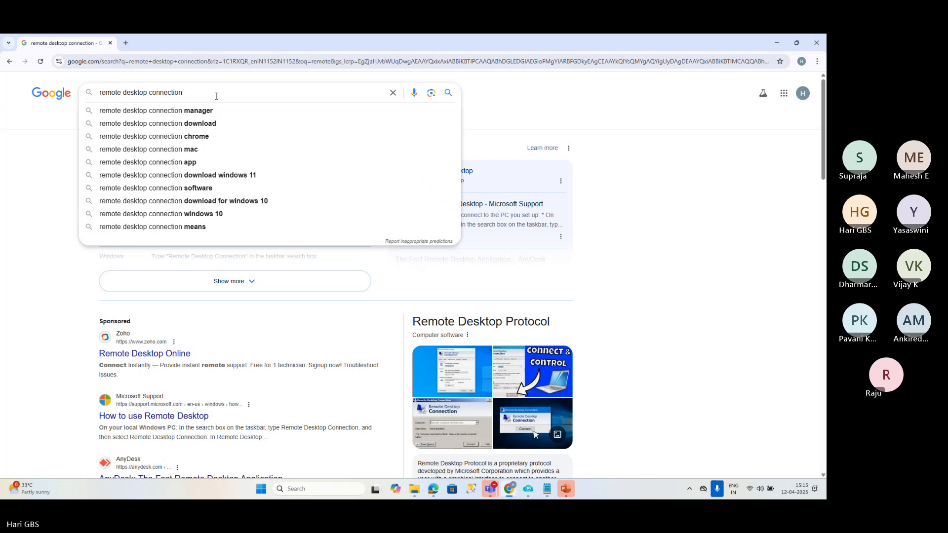
pyautogui.write('manager ')
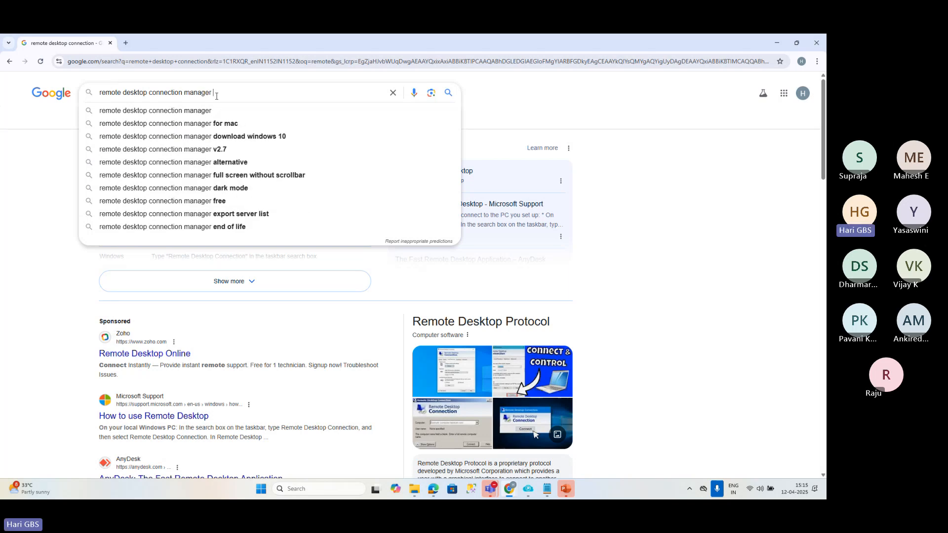
pyautogui.write('microsfot')
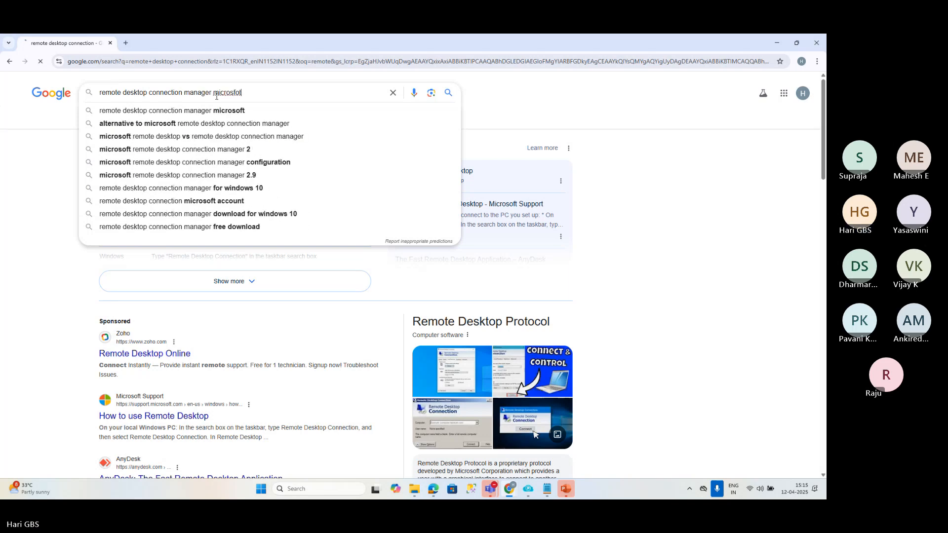
pyautogui.press('Return')
# Open the Sysinternals page for Remote Desktop Connection Manager from the search results and download the tool.
pyautogui.scroll(-5, 265, 290)
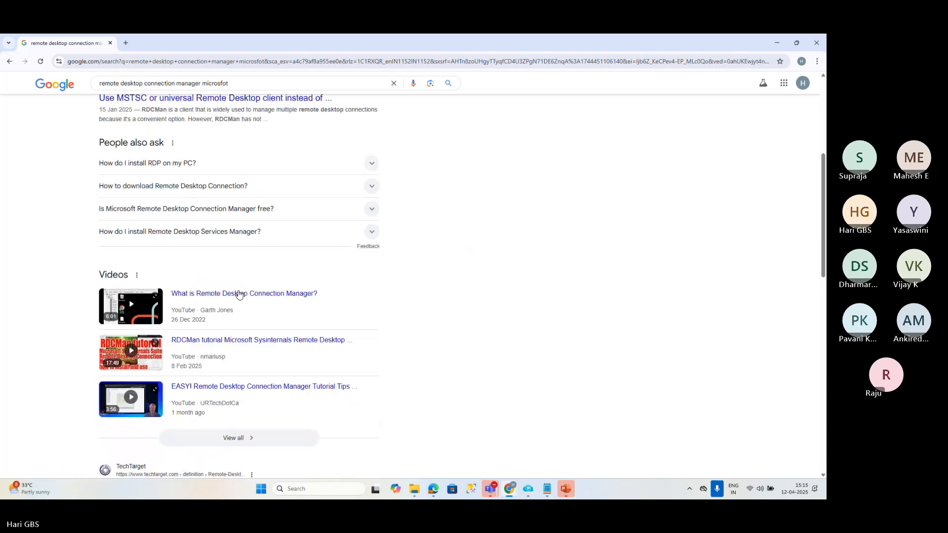
pyautogui.scroll(-6, 239, 295)
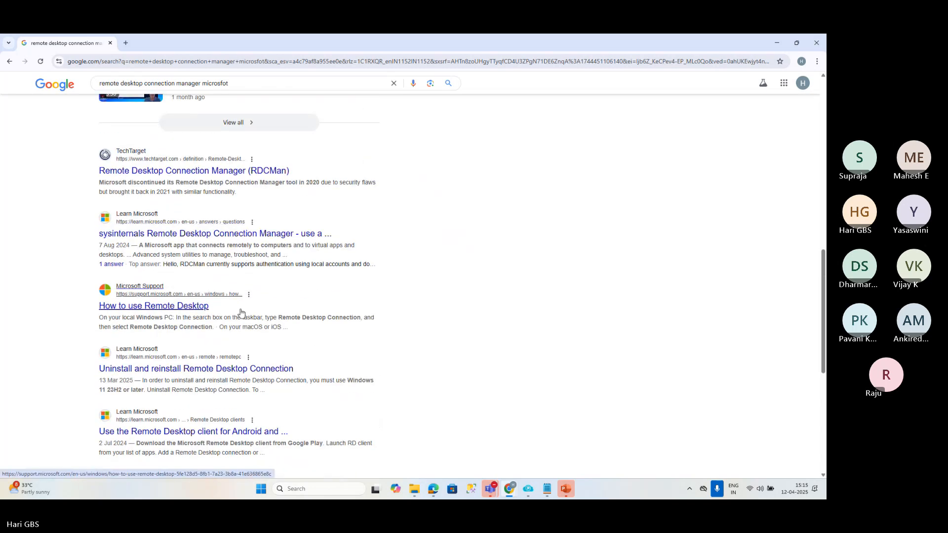
pyautogui.scroll(11, 241, 313)
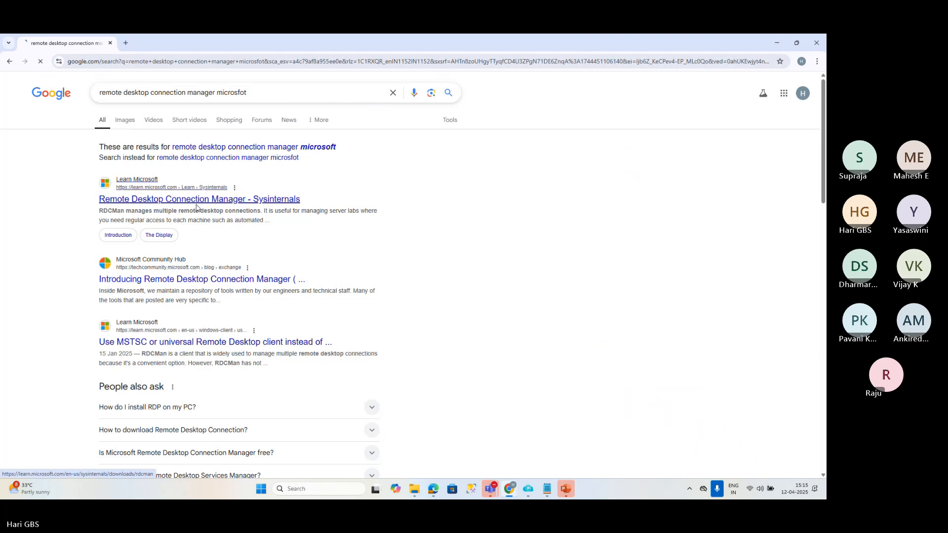
pyautogui.scroll(-2, 323, 319)
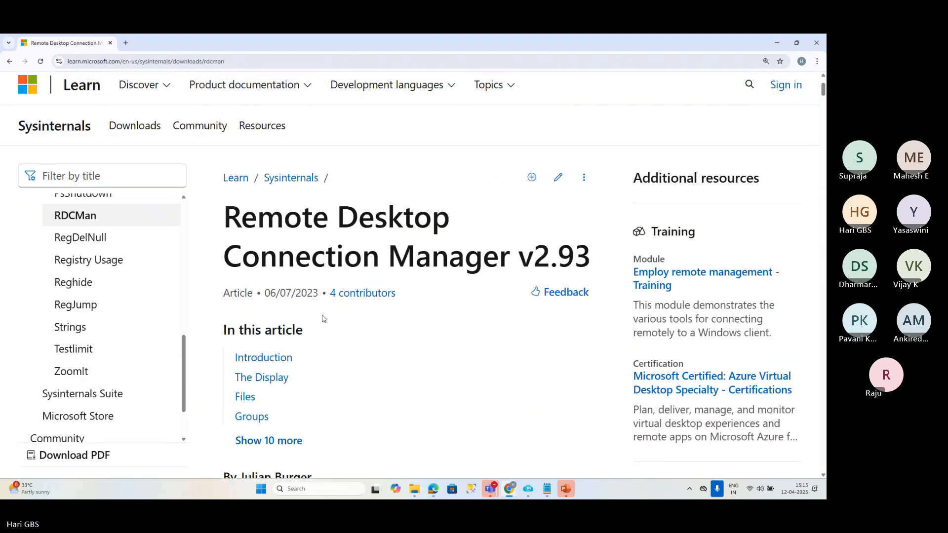
pyautogui.scroll(2, 379, 256)
pyautogui.scroll(-6, 360, 295)
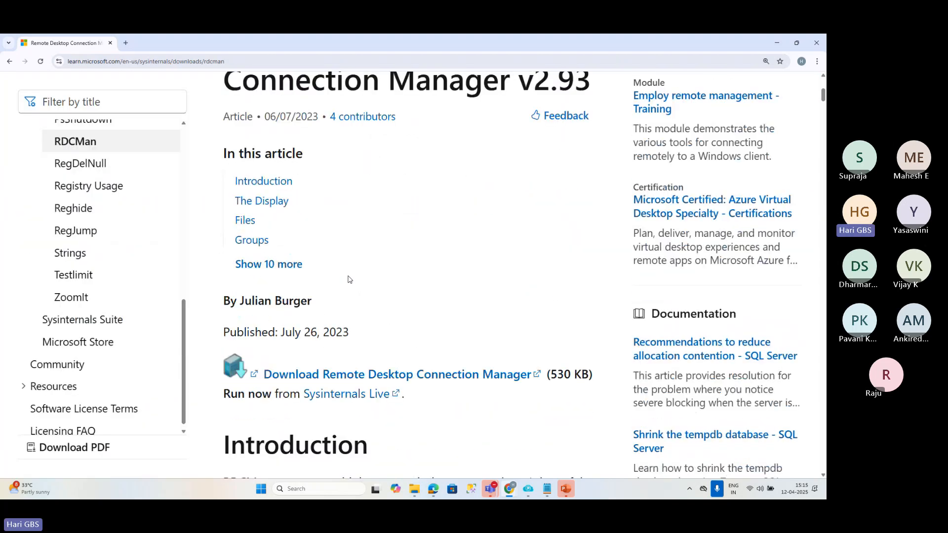
pyautogui.click(332, 325)
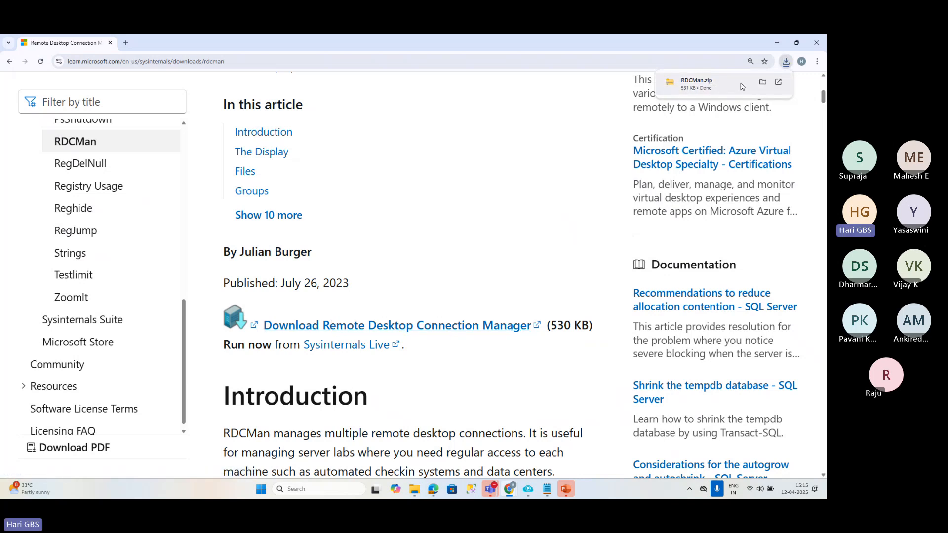
# Show the downloaded RDCMan.zip in its folder and copy it into C:\Media.
pyautogui.click(762, 91)
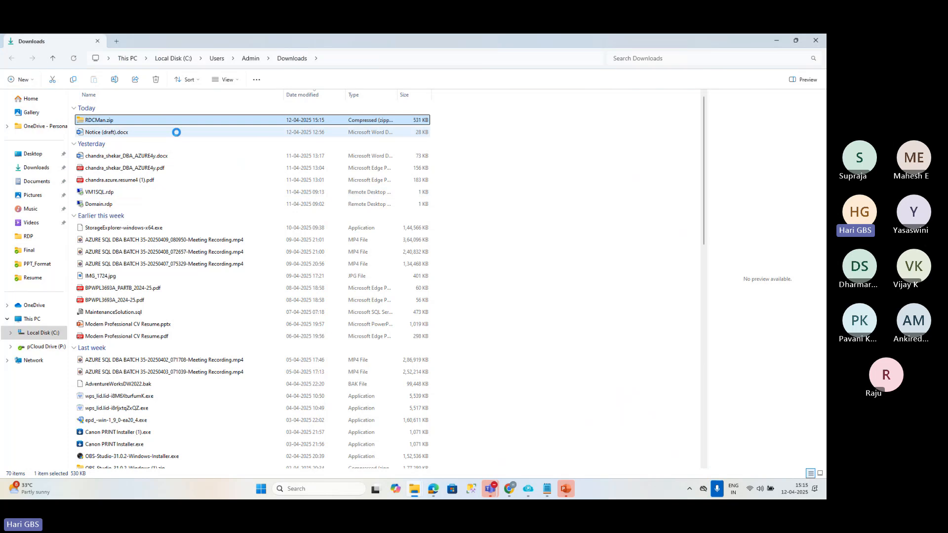
pyautogui.click(42, 332)
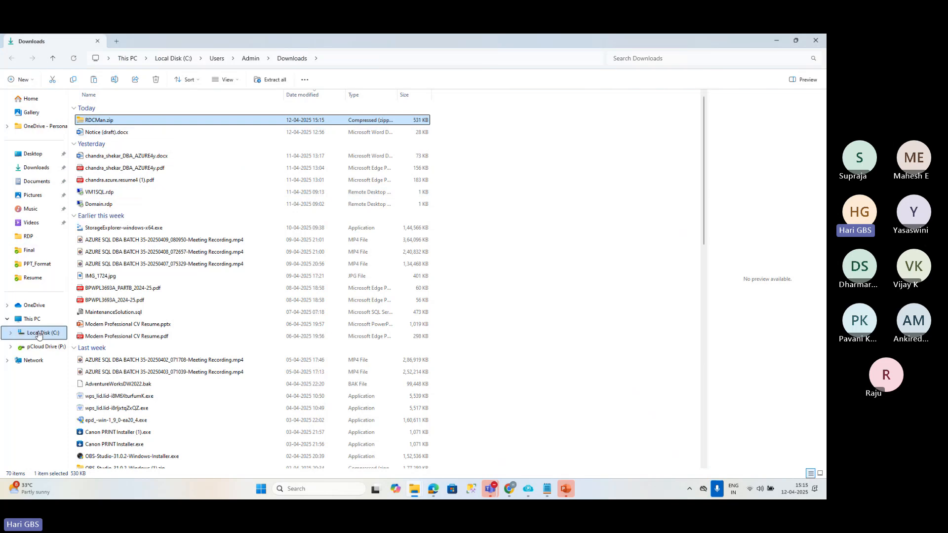
pyautogui.doubleClick(98, 144)
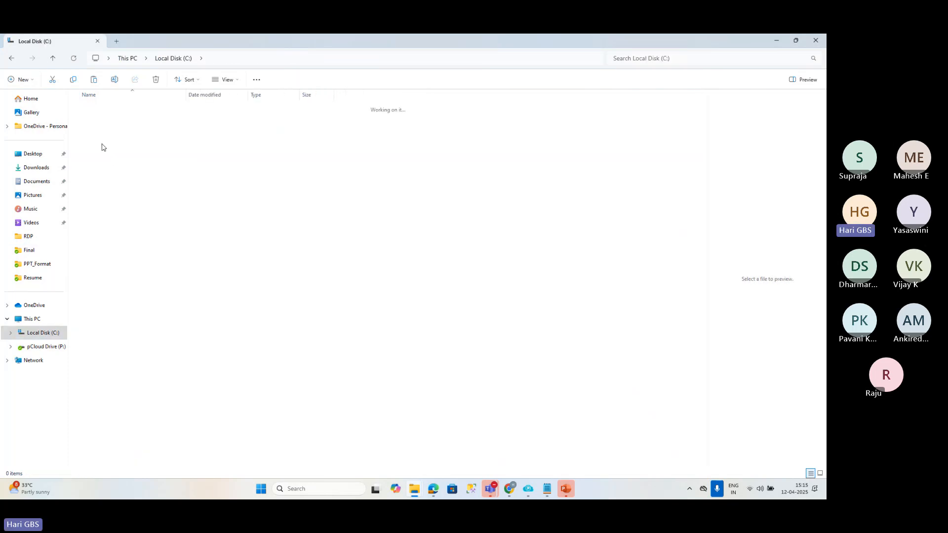
pyautogui.hotkey('ctrl', 'v')
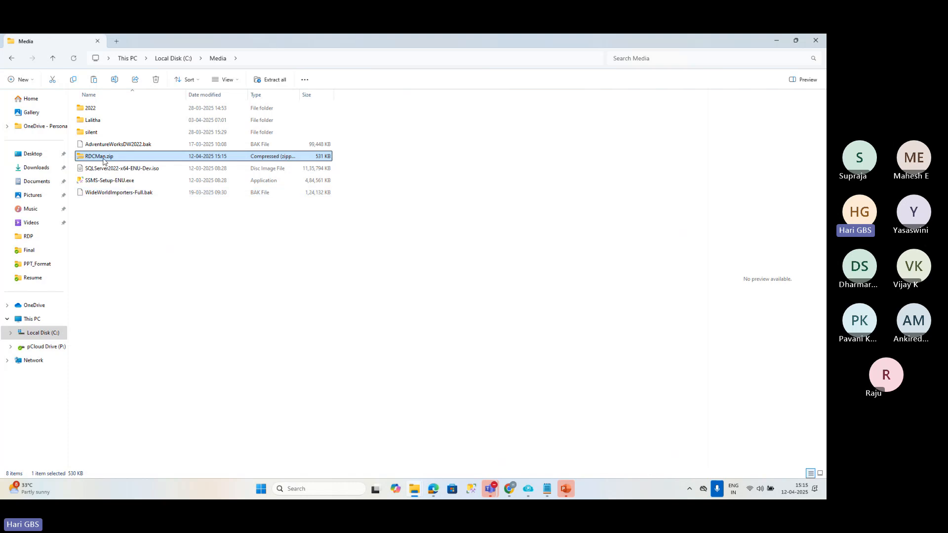
# Extract RDCMan.zip into the folder C:\Media\RDCMan.
pyautogui.rightClick(103, 162)
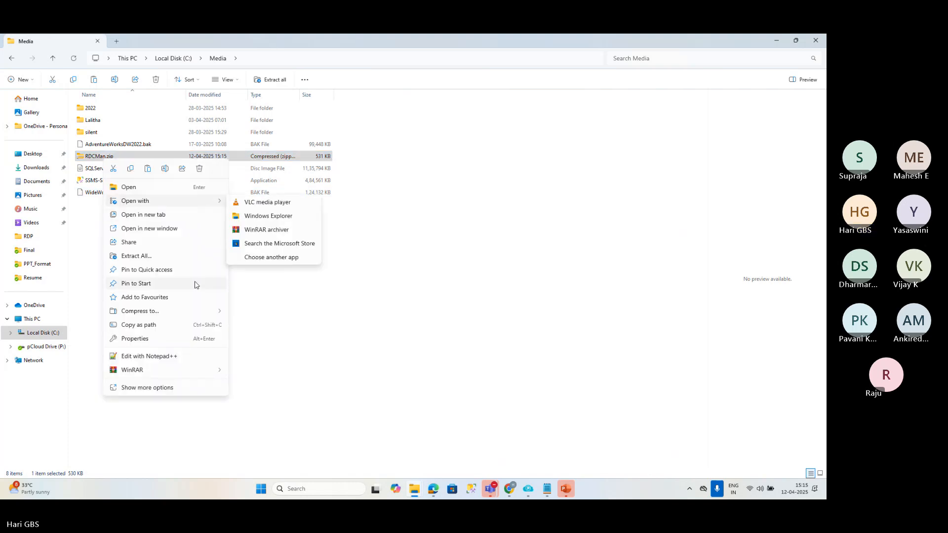
pyautogui.click(173, 258)
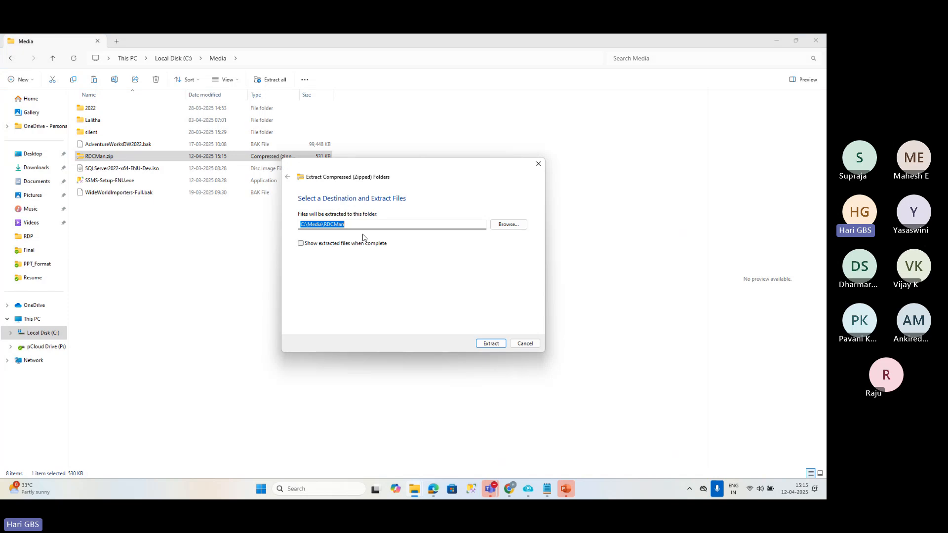
pyautogui.click(491, 344)
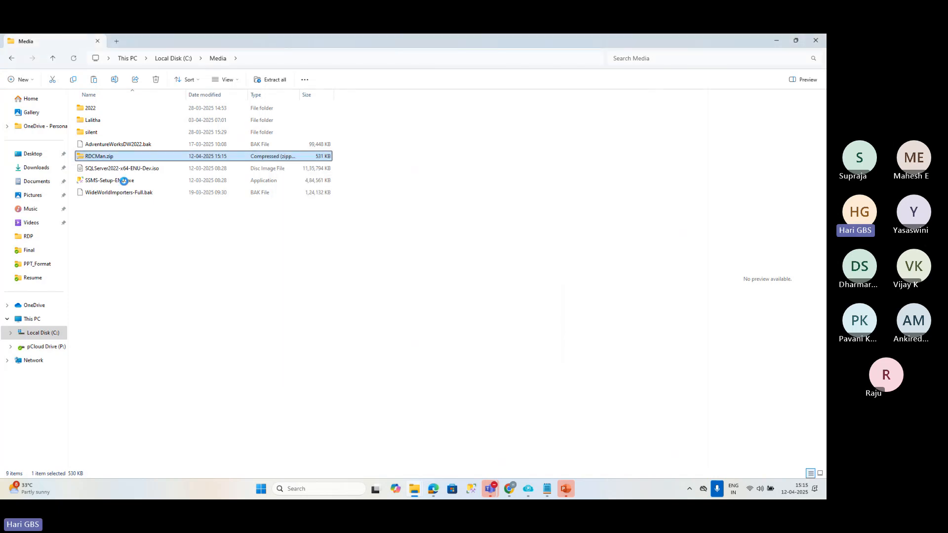
# Open the extracted RDCMan folder and run RDCMan.exe as administrator.
pyautogui.click(99, 133)
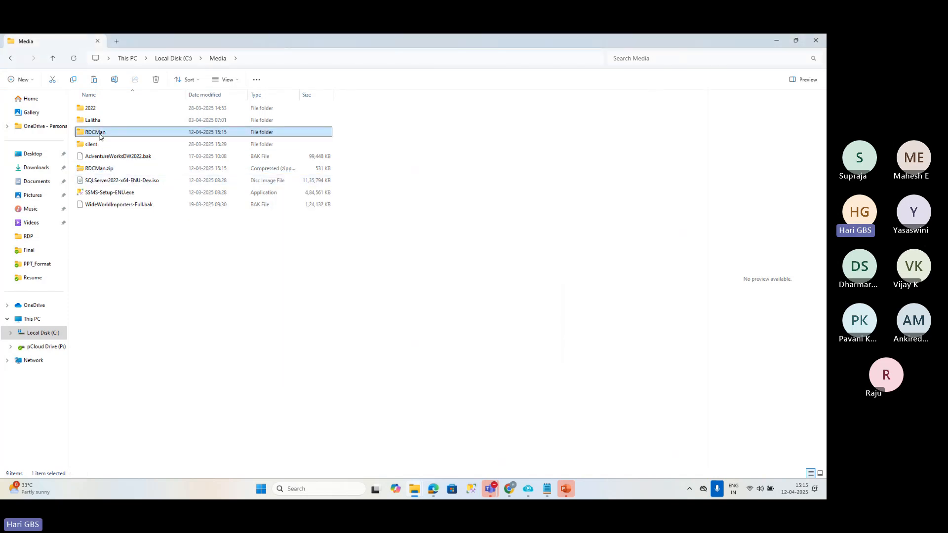
pyautogui.doubleClick(99, 133)
pyautogui.click(101, 122)
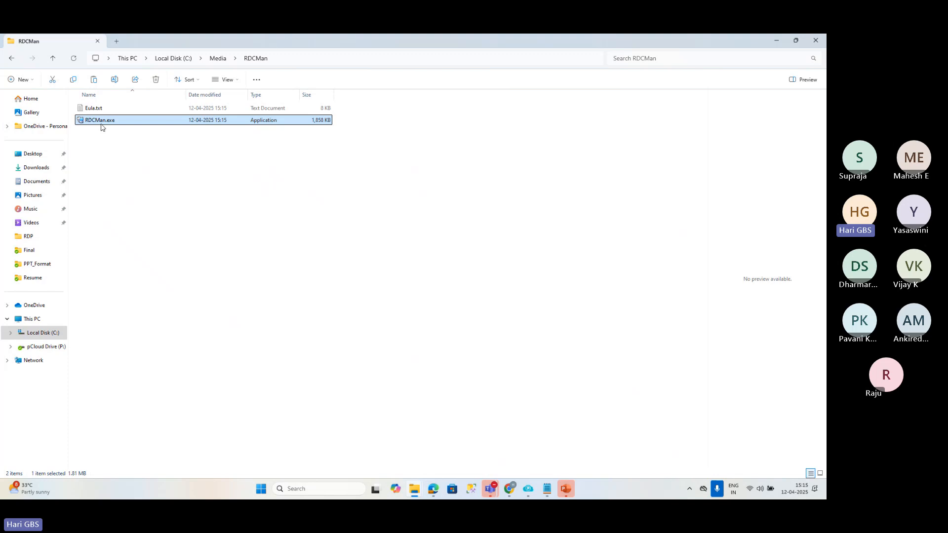
pyautogui.rightClick(98, 127)
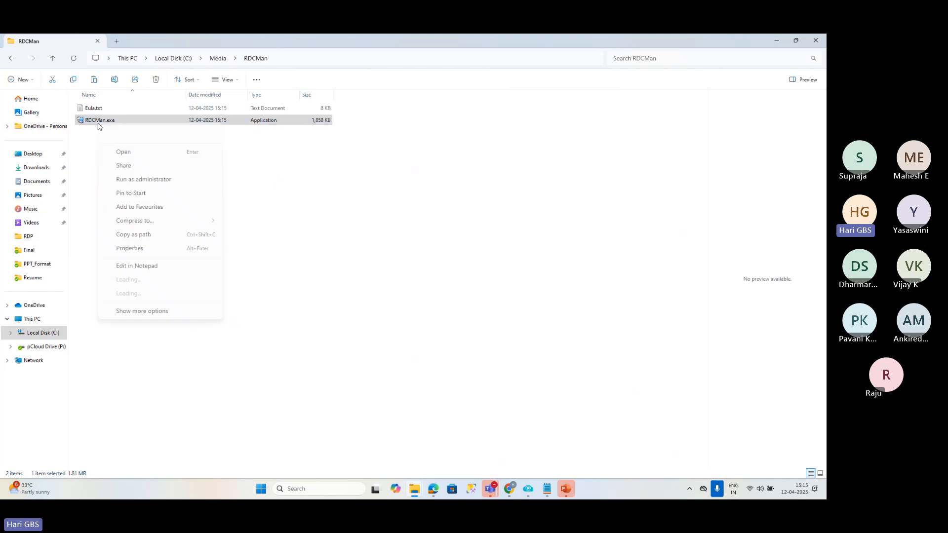
pyautogui.click(141, 181)
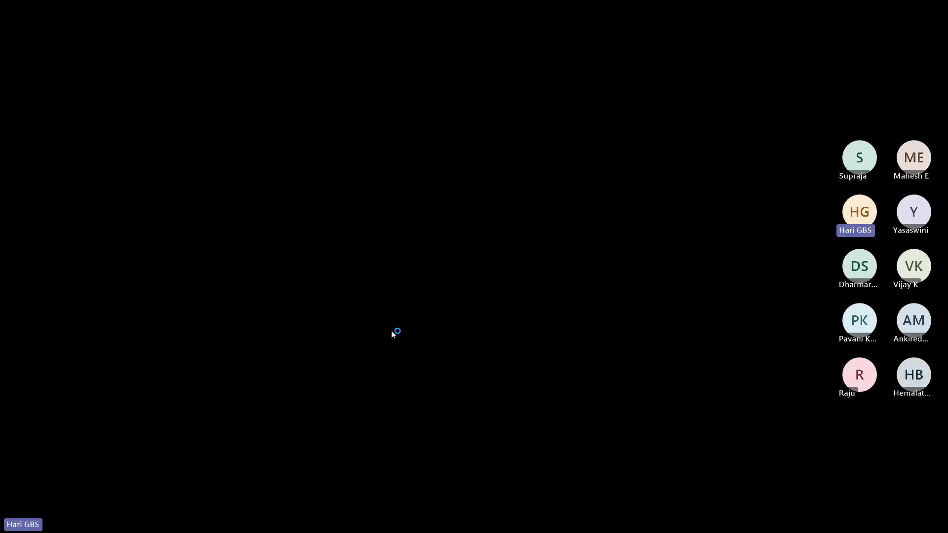
pyautogui.click(391, 331)
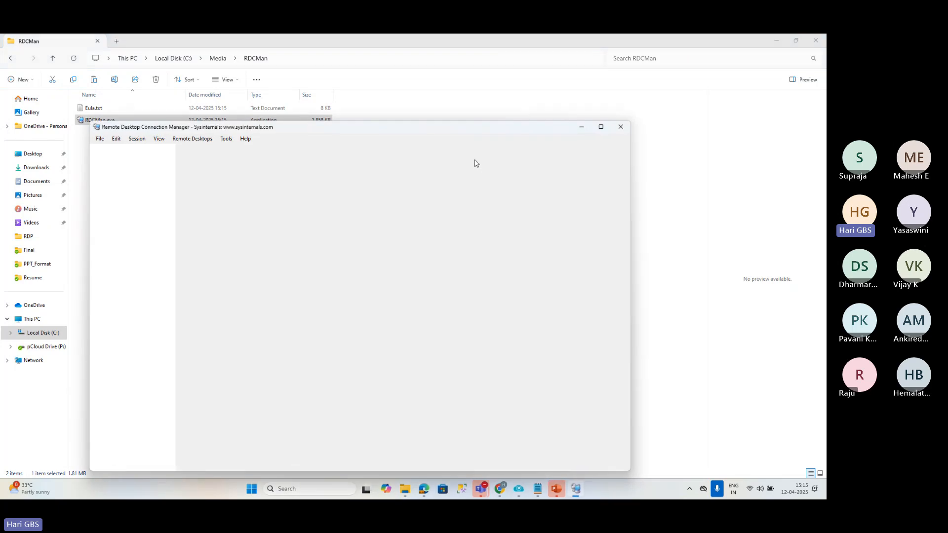
# Maximize the Remote Desktop Connection Manager window and set the Windows display projection mode to Duplicate.
pyautogui.click(601, 127)
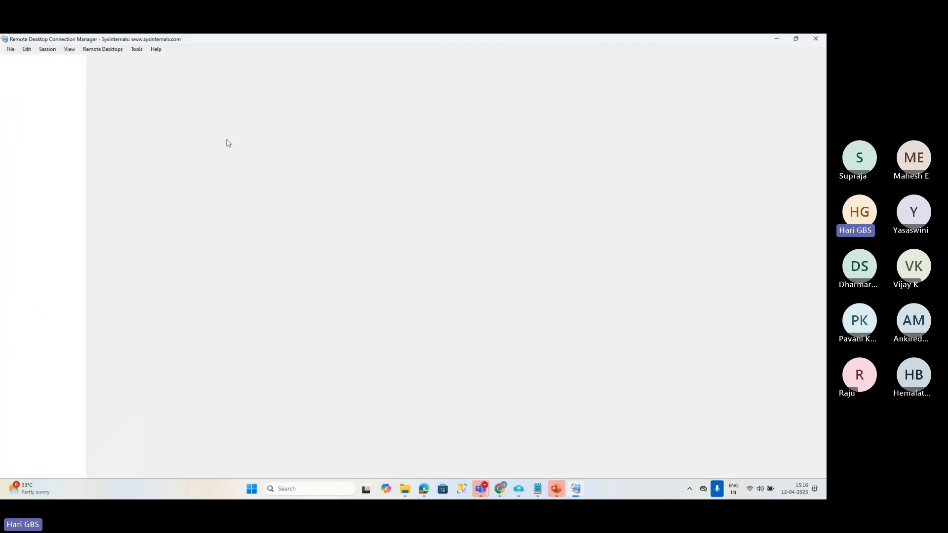
pyautogui.press('super+p')
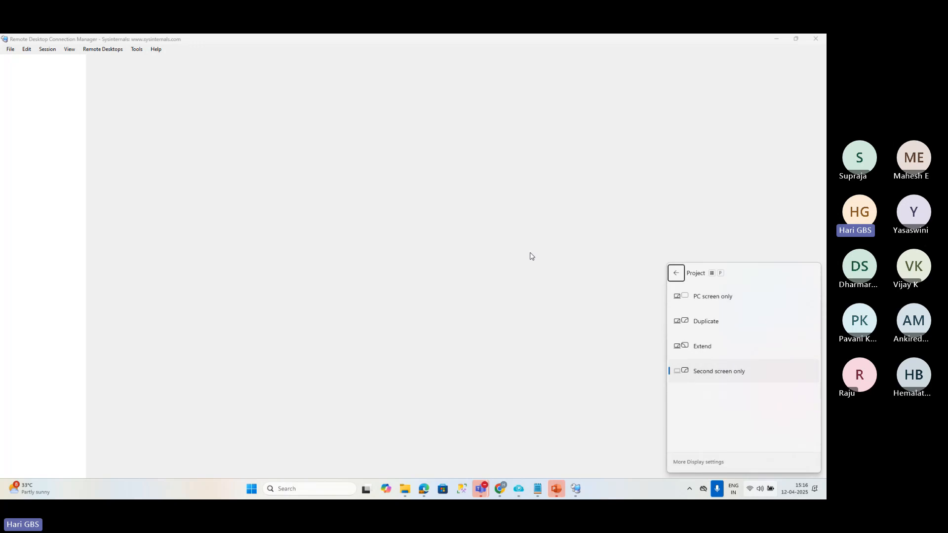
pyautogui.click(699, 322)
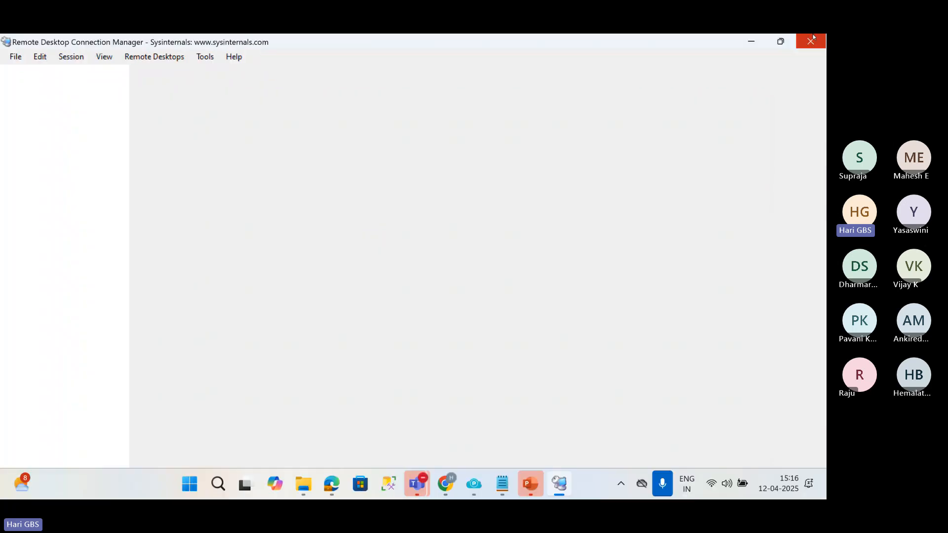
# Create a new RDCMan group file named Azure_RG in C:\Media.
pyautogui.click(15, 57)
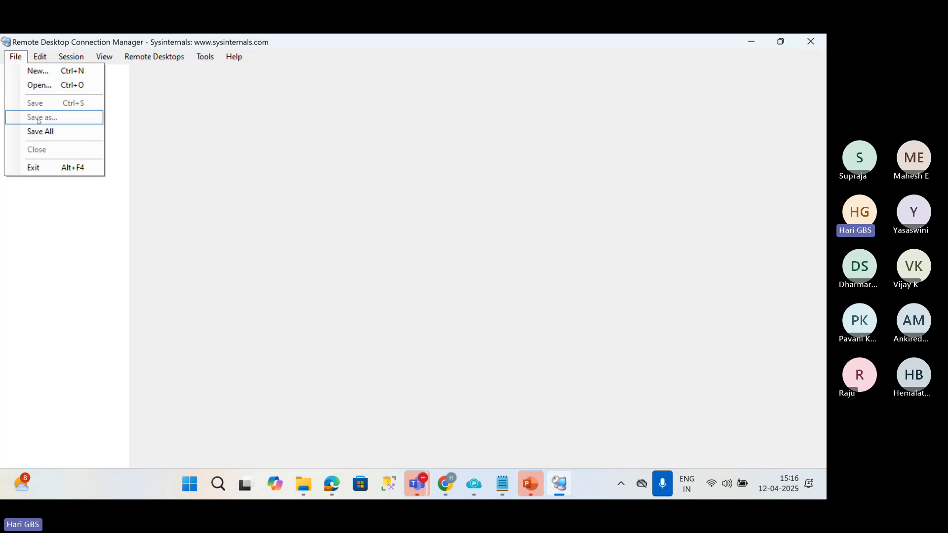
pyautogui.click(41, 77)
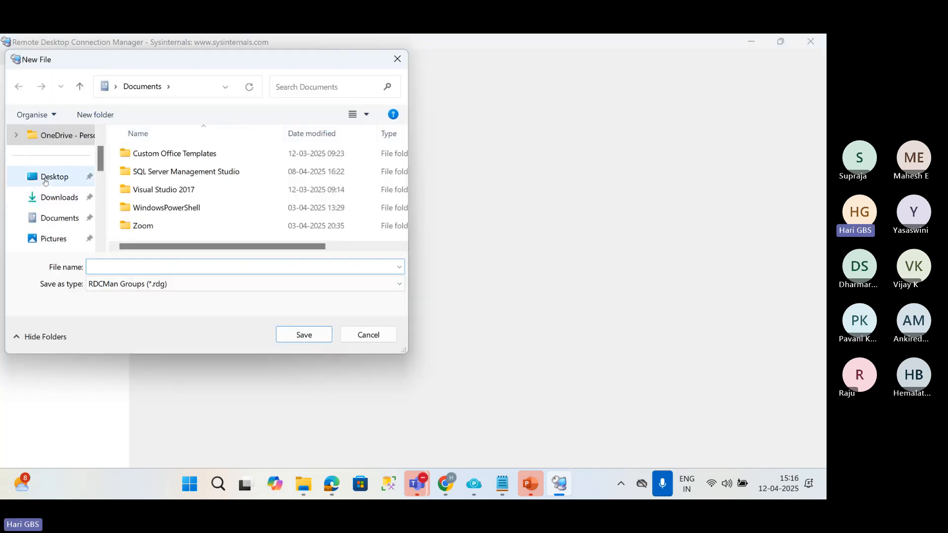
pyautogui.scroll(-5, 69, 217)
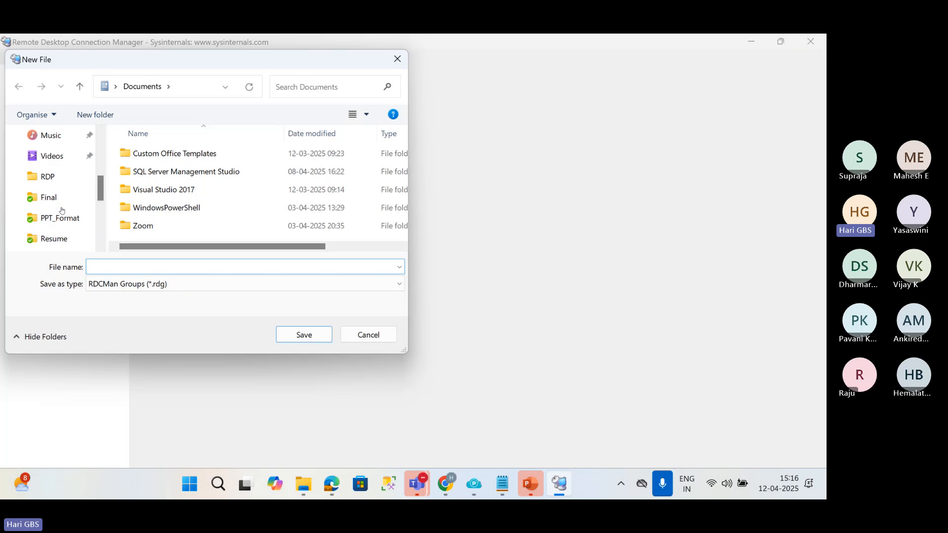
pyautogui.scroll(-3, 58, 231)
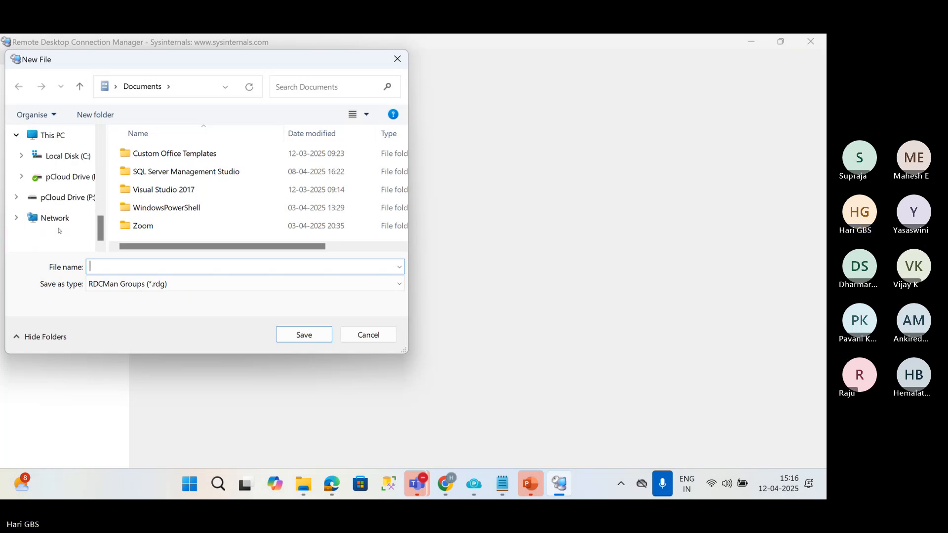
pyautogui.click(63, 156)
pyautogui.doubleClick(161, 212)
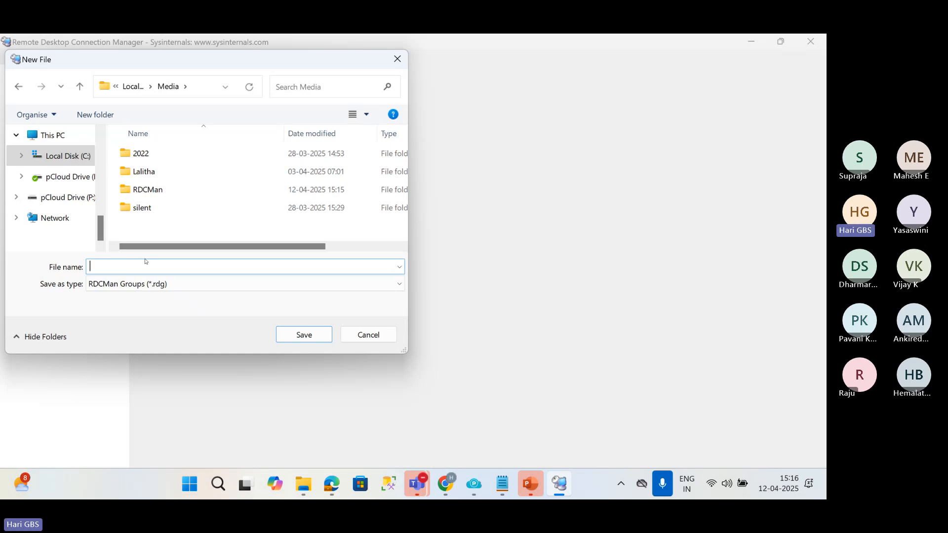
pyautogui.write('azu')
pyautogui.write('Azure')
pyautogui.write('_')
pyautogui.write('RG')
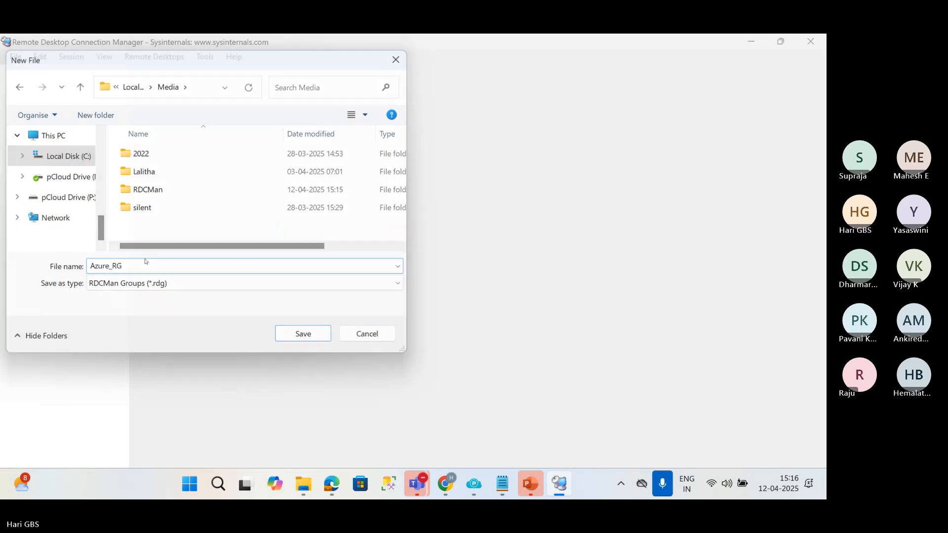
pyautogui.press('Return')
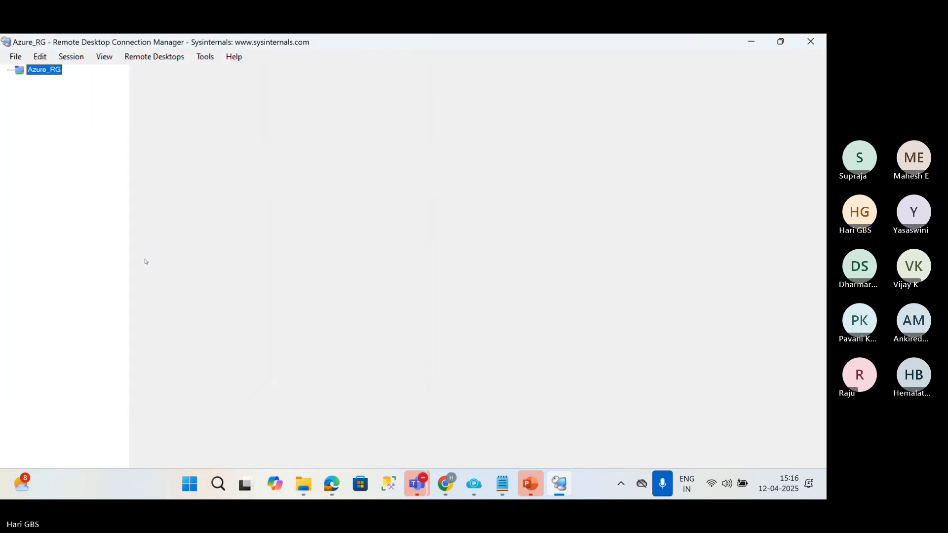
# In the Azure_RG properties, disable inherited logon credentials, enter user name gbs, the account password and domain hks, and save them as profile hks\gbs.
pyautogui.rightClick(48, 72)
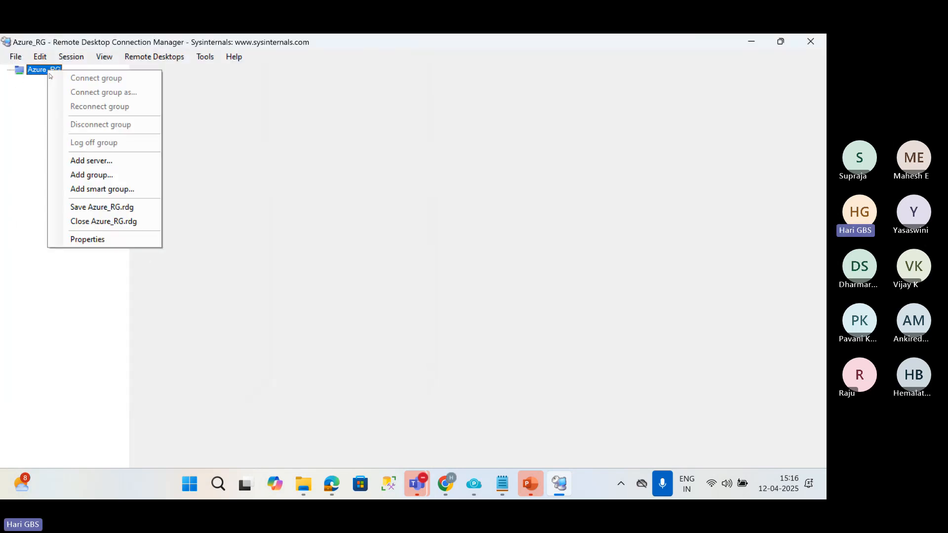
pyautogui.click(88, 240)
pyautogui.click(330, 151)
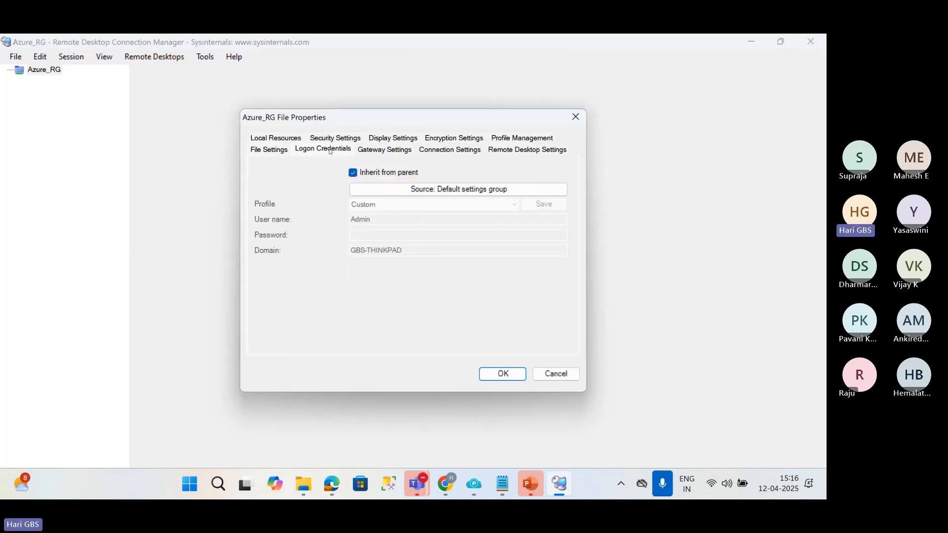
pyautogui.click(360, 173)
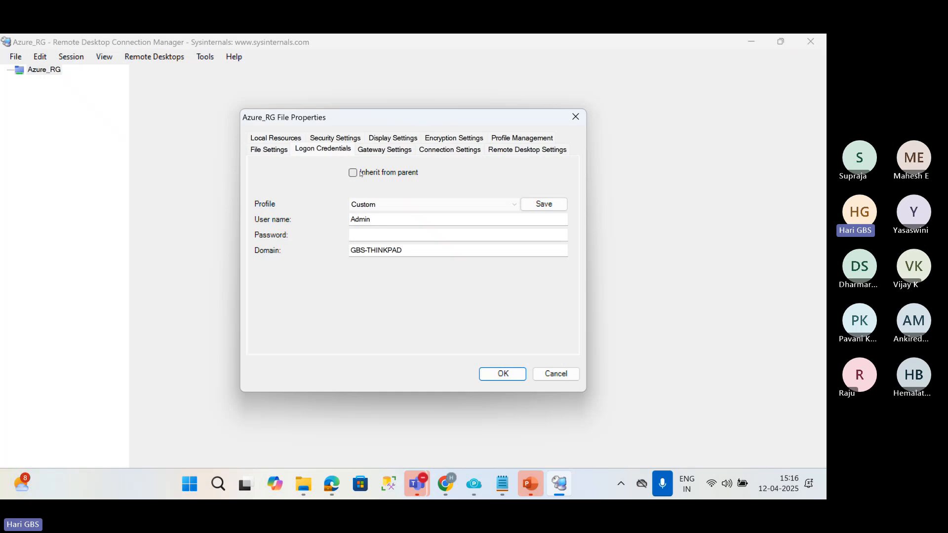
pyautogui.doubleClick(381, 217)
pyautogui.write('G')
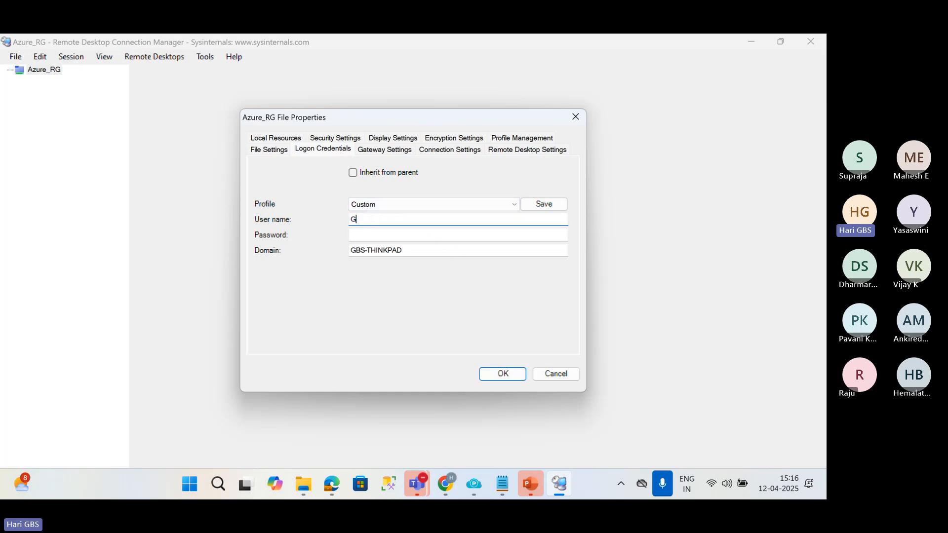
pyautogui.write('bs')
pyautogui.press('Tab')
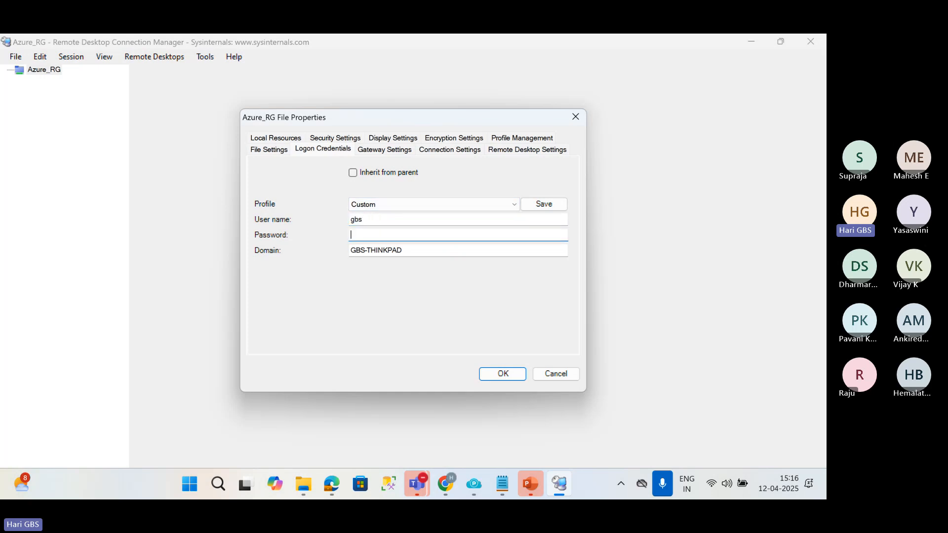
pyautogui.write('••••••••')
pyautogui.press('Tab')
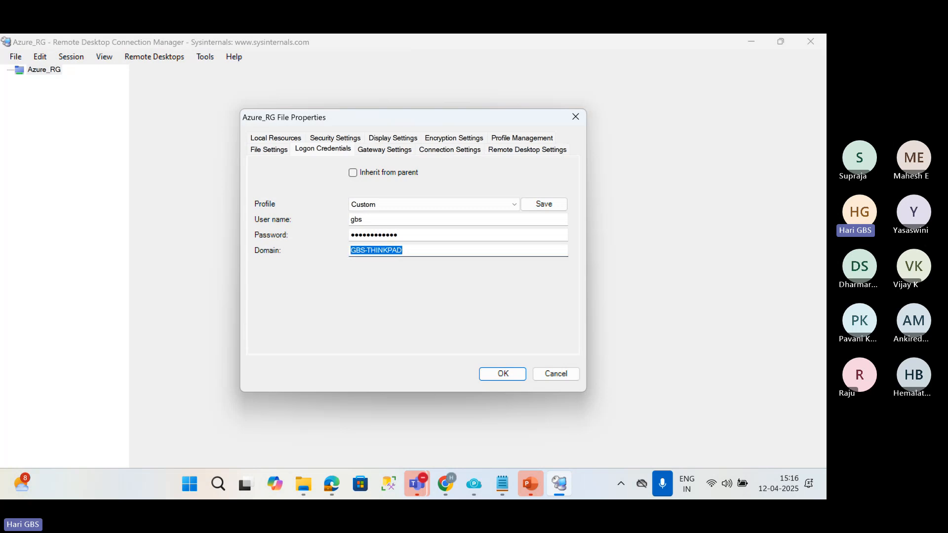
pyautogui.write('hks')
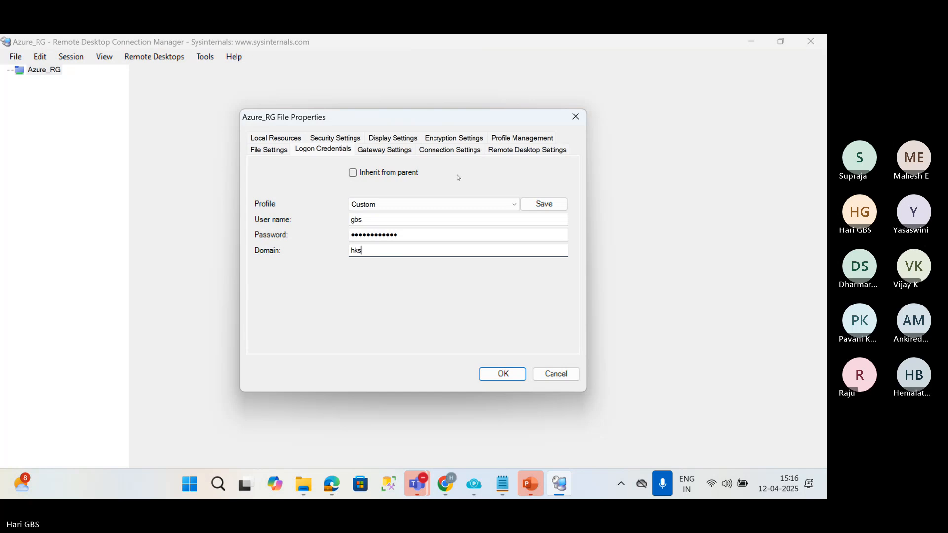
pyautogui.click(530, 205)
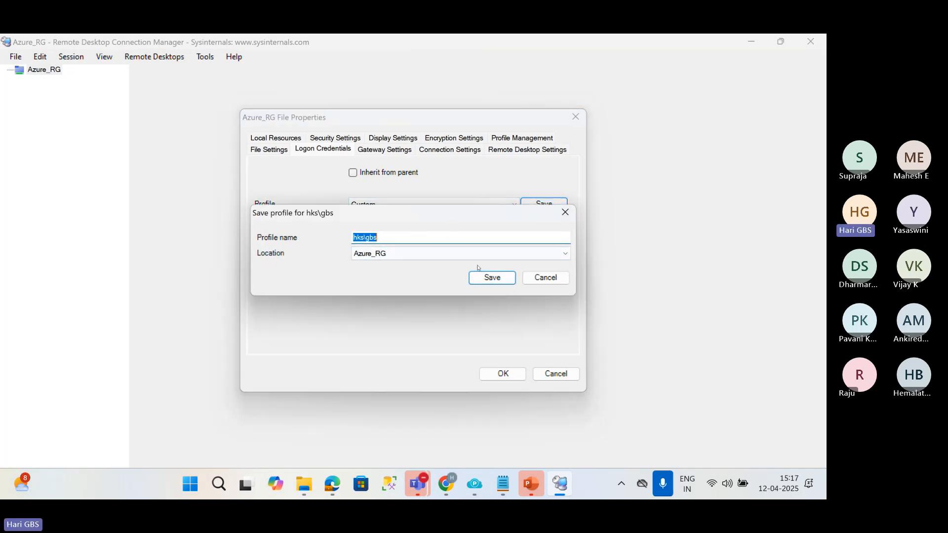
pyautogui.click(491, 278)
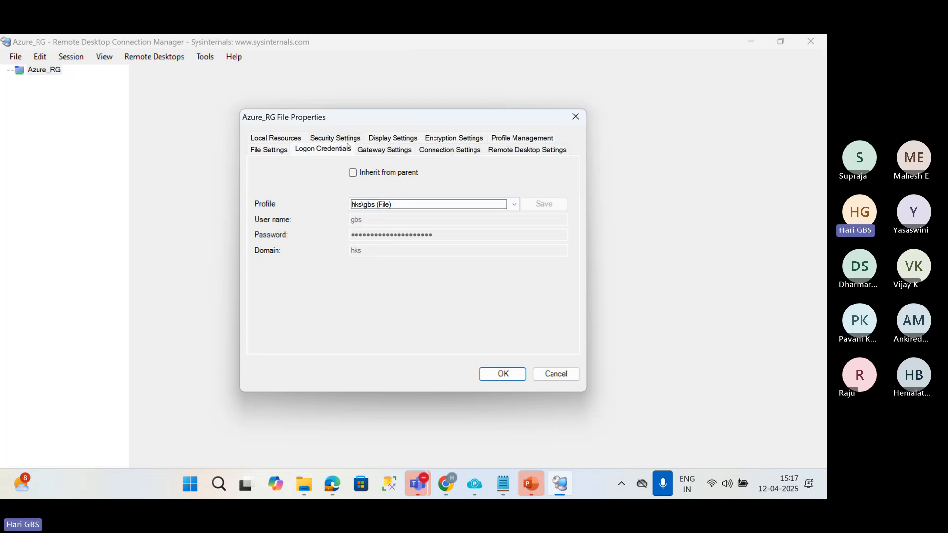
# Disable inheritance for Azure_RG's remote desktop settings, set the desktop size to Same as client area, and apply the properties.
pyautogui.click(489, 150)
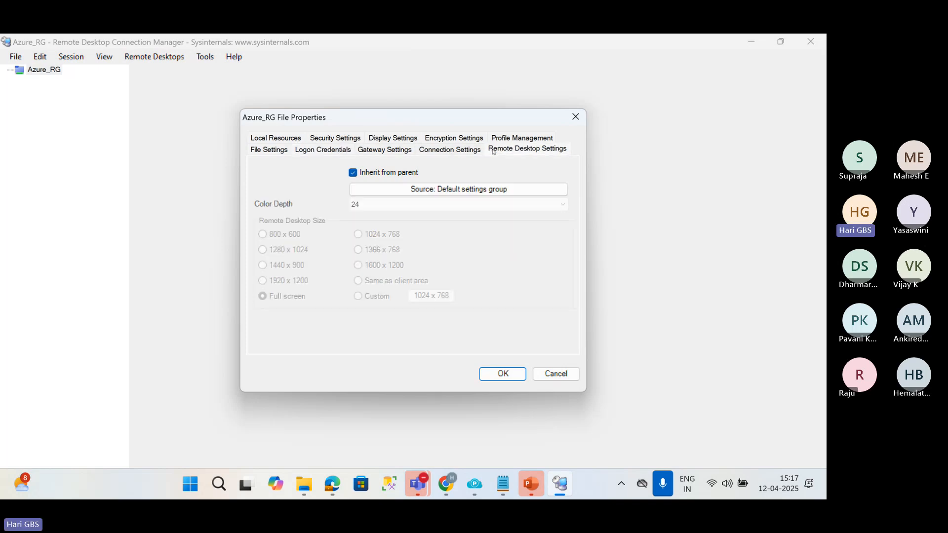
pyautogui.click(408, 175)
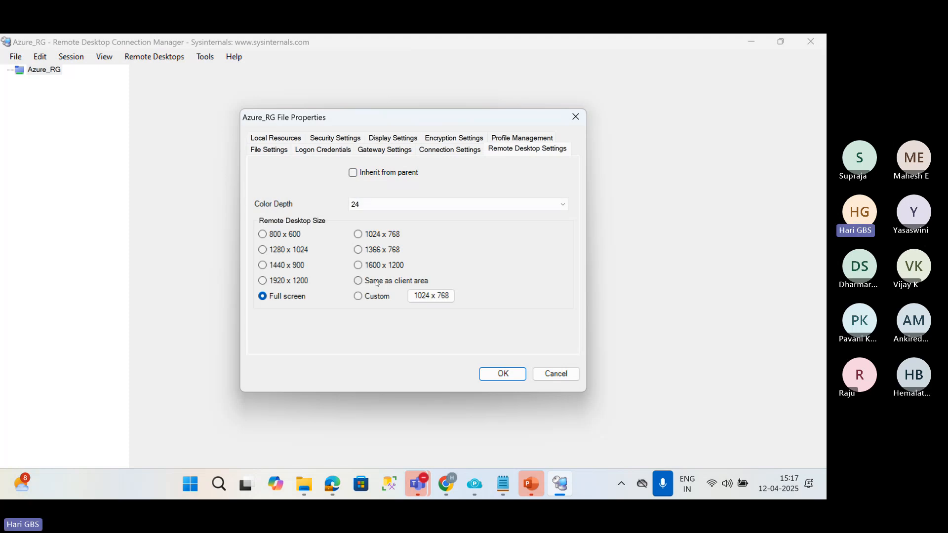
pyautogui.click(377, 282)
pyautogui.click(485, 373)
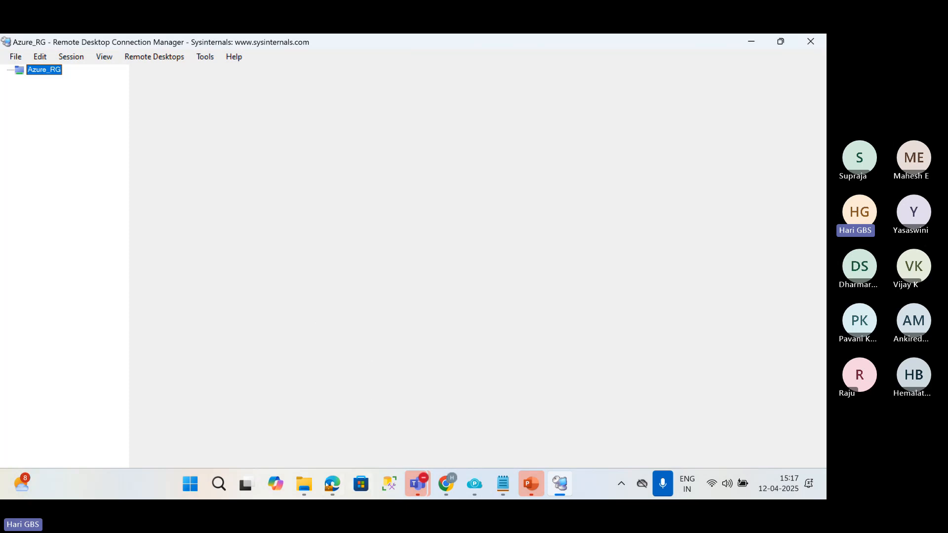
# Switch to the Azure portal, open the virtual machines list, and copy the Domain machine's public IP address.
pyautogui.hotkey('alt', 'Tab')
pyautogui.scroll(-7, 174, 279)
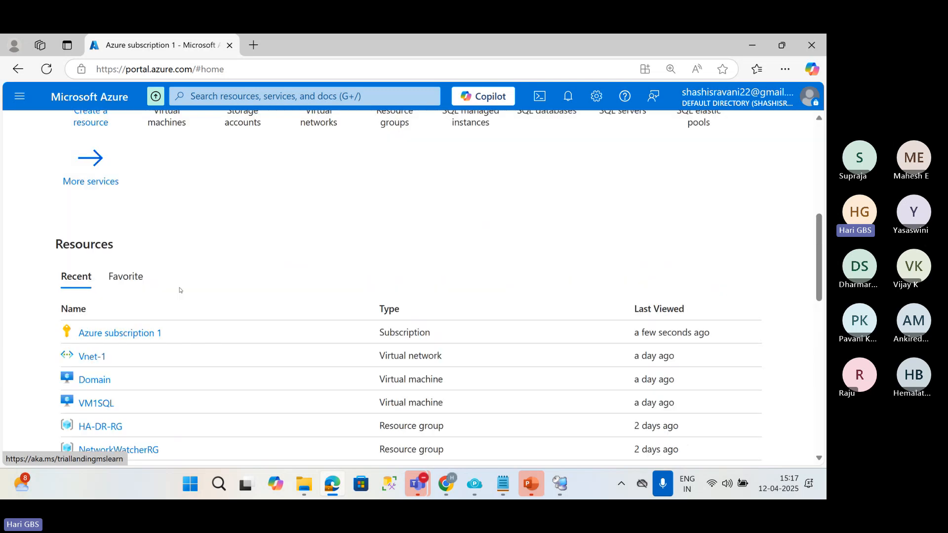
pyautogui.scroll(3, 170, 261)
pyautogui.click(167, 248)
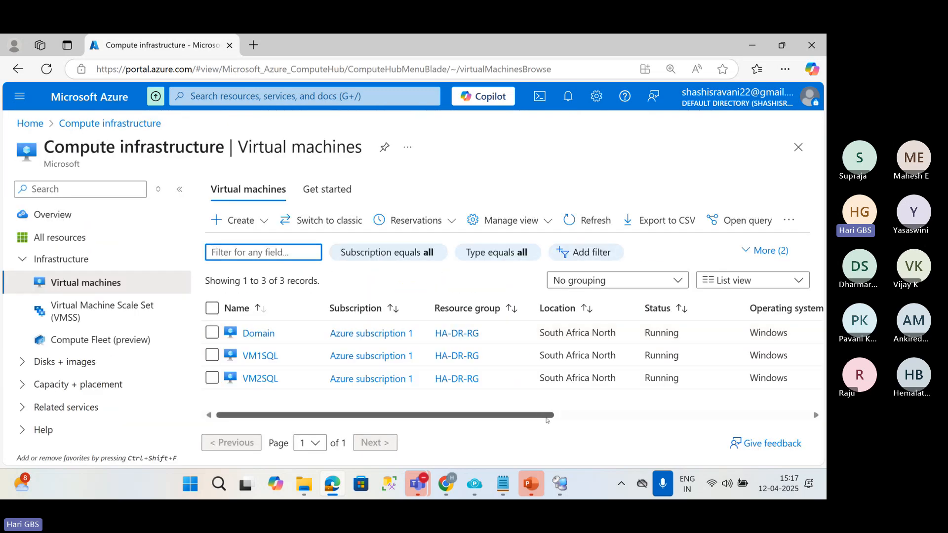
pyautogui.moveTo(545, 417); pyautogui.dragTo(645, 417)
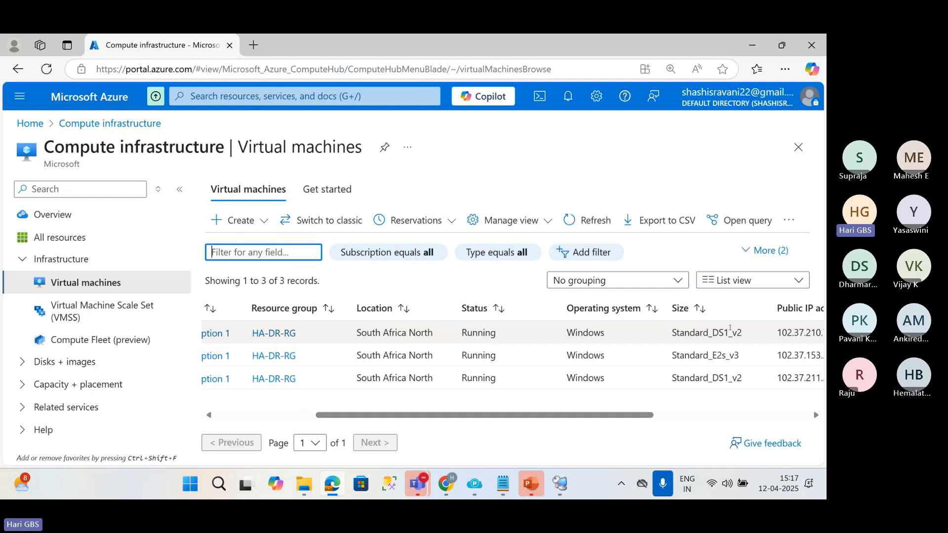
pyautogui.doubleClick(790, 328)
# Back in Remote Desktop Connection Manager, add server 102.37.210.74 to Azure_RG with the display name Domain Controller.
pyautogui.hotkey('alt', 'Tab')
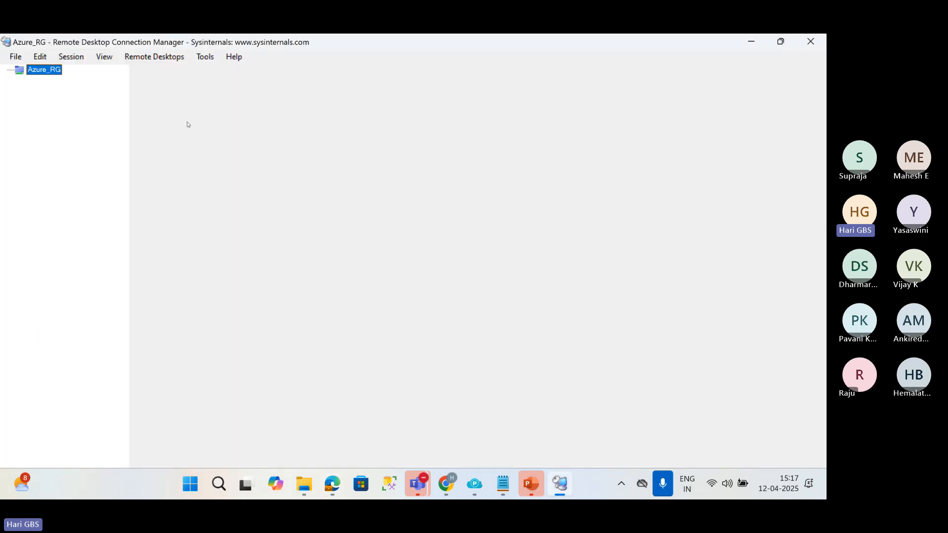
pyautogui.rightClick(58, 70)
pyautogui.click(96, 160)
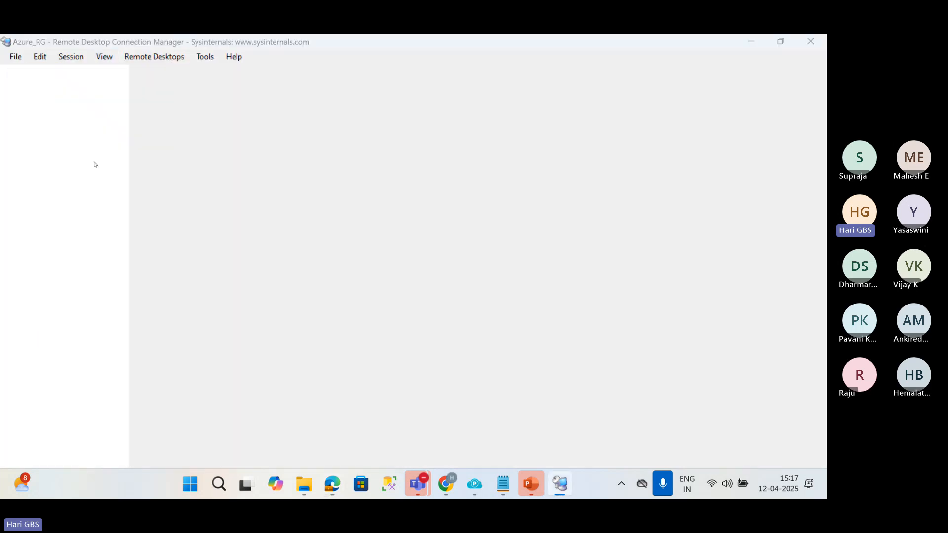
pyautogui.write('102.37.210.74')
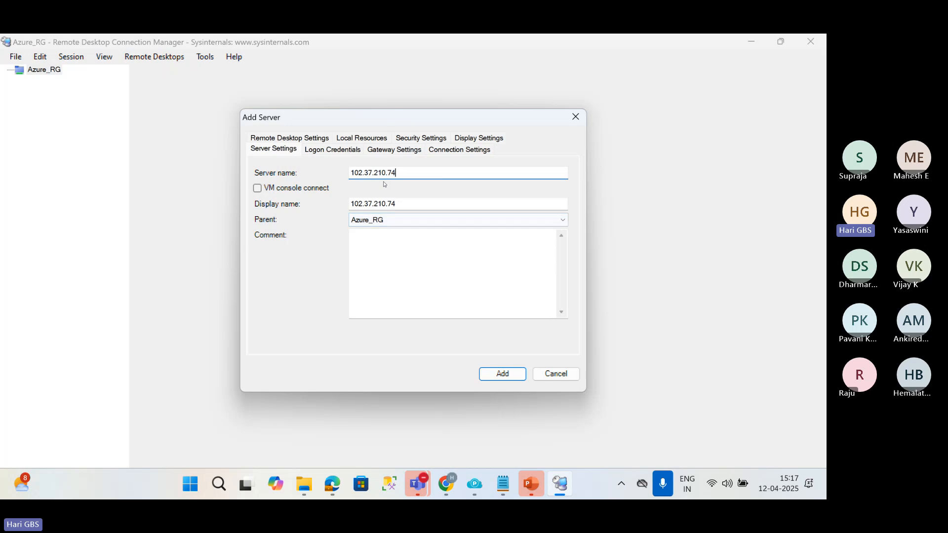
pyautogui.doubleClick(405, 204)
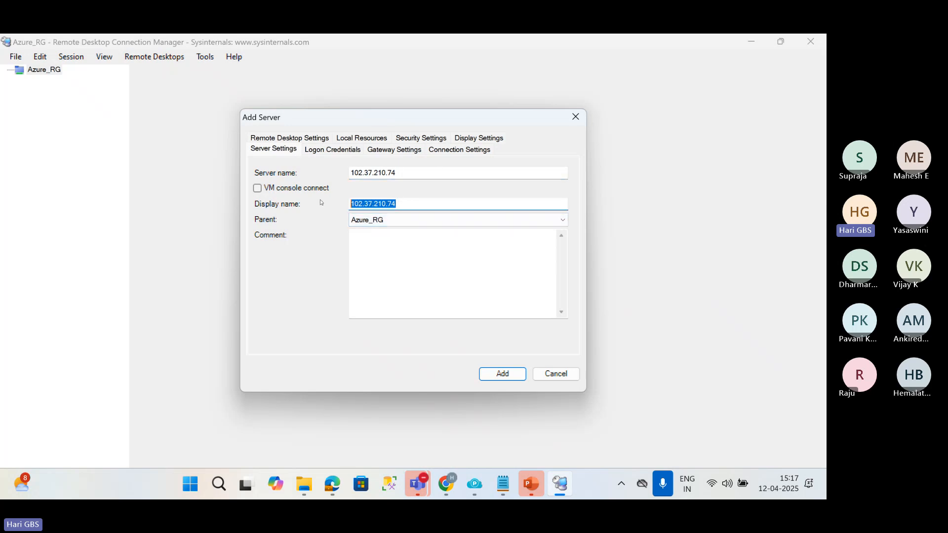
pyautogui.write('d')
pyautogui.write('omain')
pyautogui.write(' Controller')
pyautogui.press('Return')
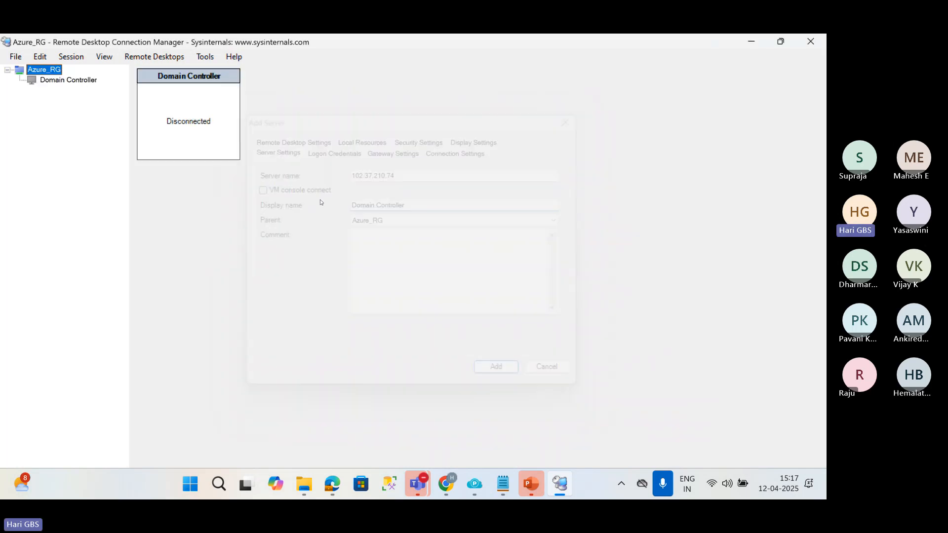
# Connect to the Domain Controller server and accept its untrusted certificate.
pyautogui.rightClick(205, 79)
pyautogui.click(232, 84)
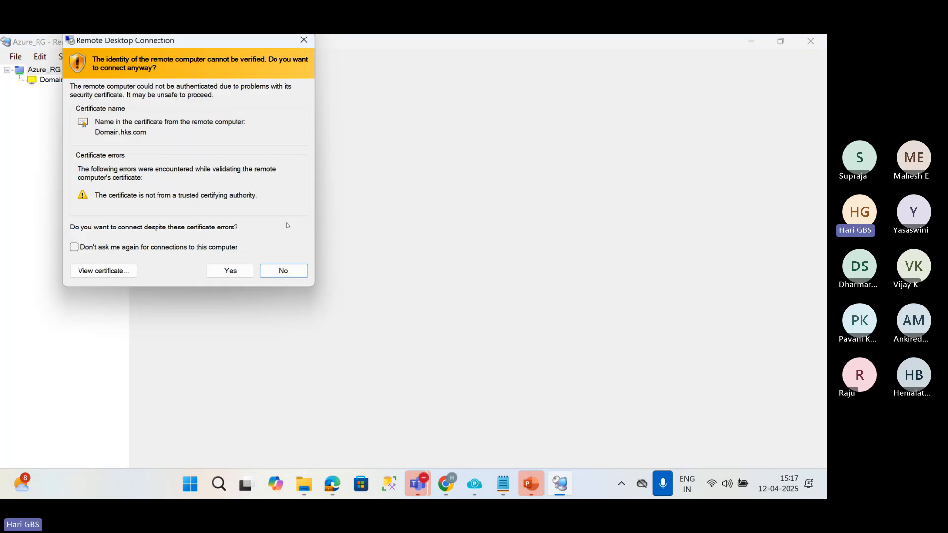
pyautogui.click(242, 273)
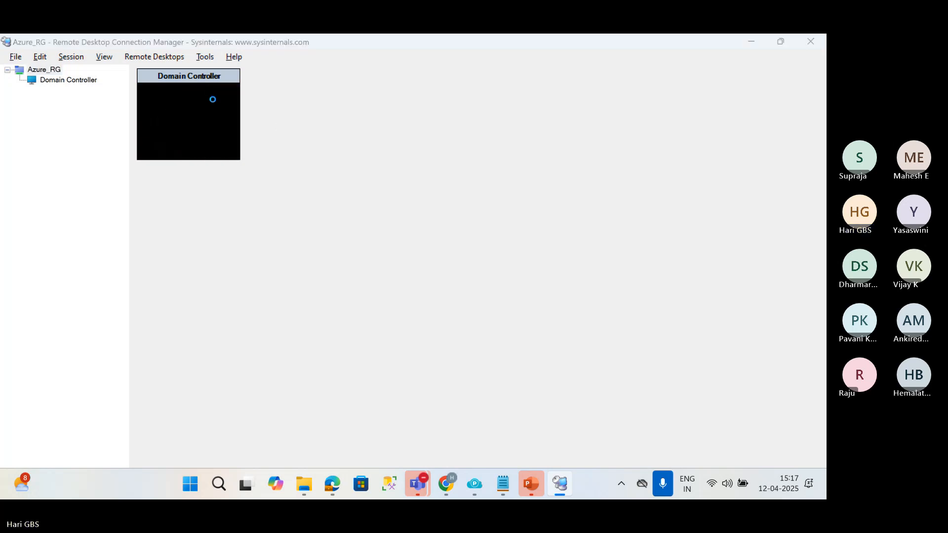
# Switch to the Azure portal and copy the public IP address of VM1SQL.
pyautogui.hotkey('alt', 'Tab')
pyautogui.hscroll(2, 779, 345)
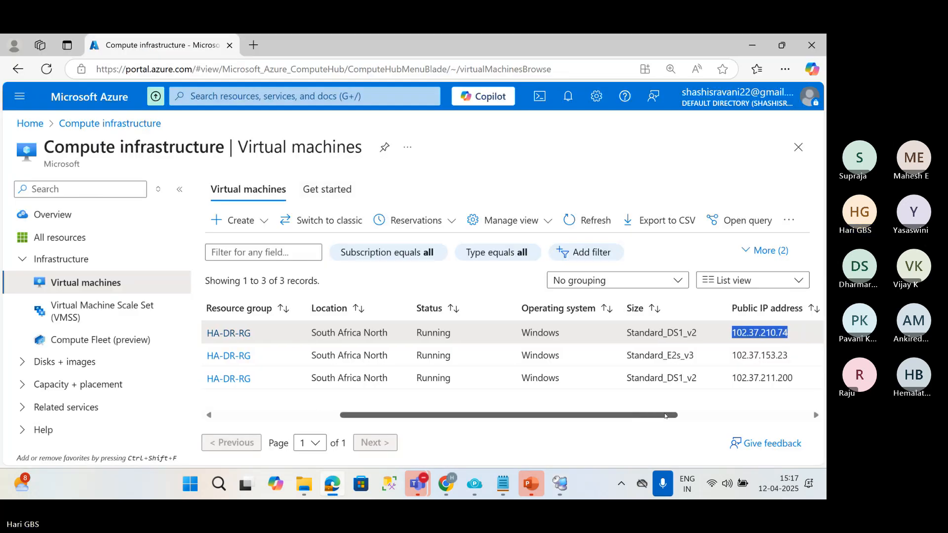
pyautogui.doubleClick(771, 355)
pyautogui.hotkey('ctrl', 'c')
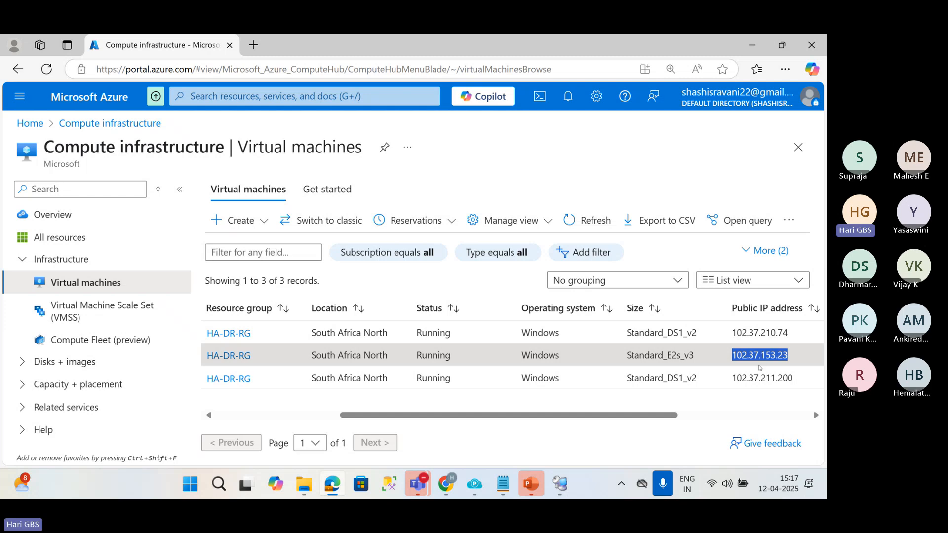
# Back in Remote Desktop Connection Manager, add server 102.37.153.23 to Azure_RG with the display name VM1SQL.
pyautogui.hotkey('alt', 'Tab')
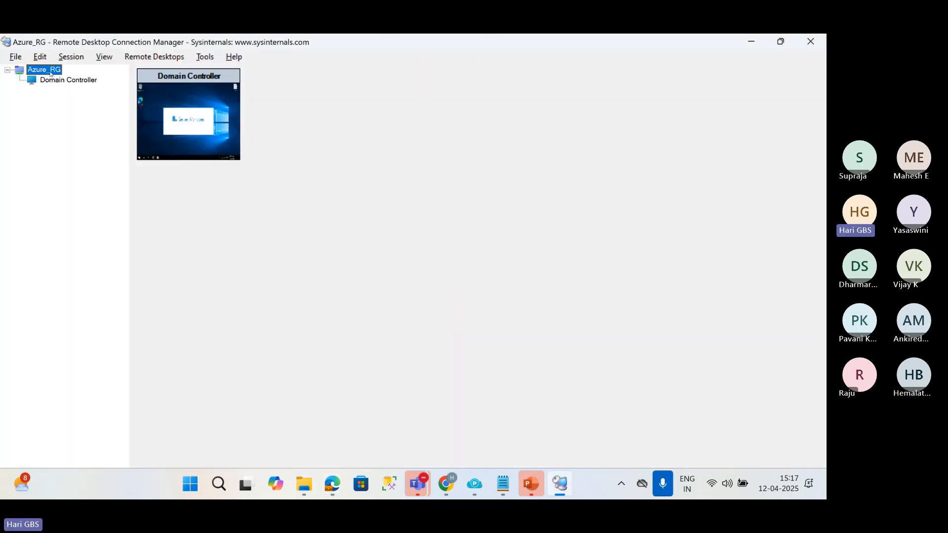
pyautogui.rightClick(50, 71)
pyautogui.click(90, 162)
pyautogui.hotkey('ctrl', 'v')
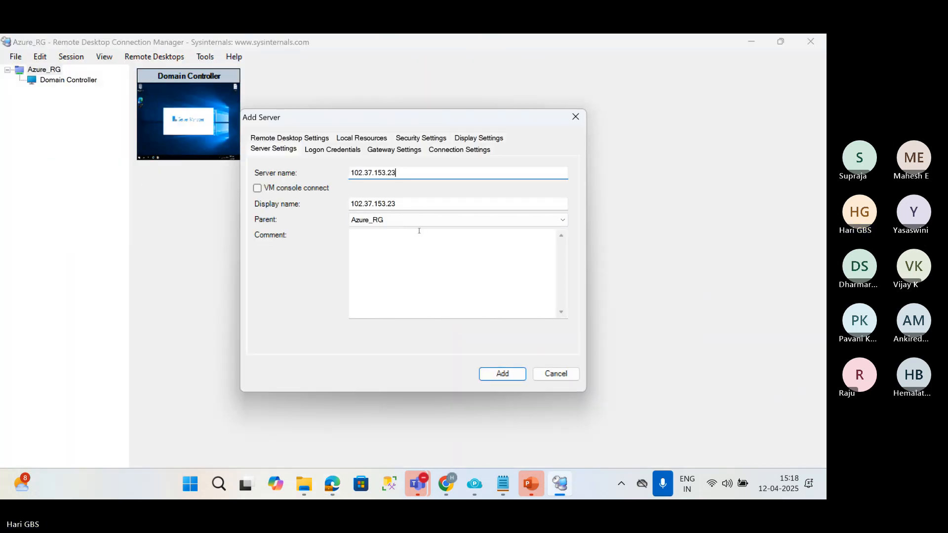
pyautogui.moveTo(416, 203); pyautogui.dragTo(278, 204)
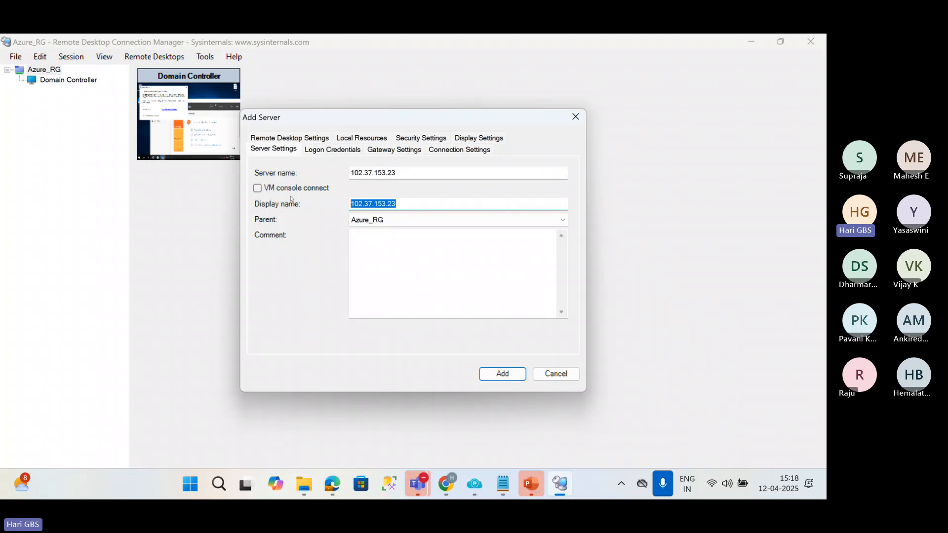
pyautogui.write('VM1')
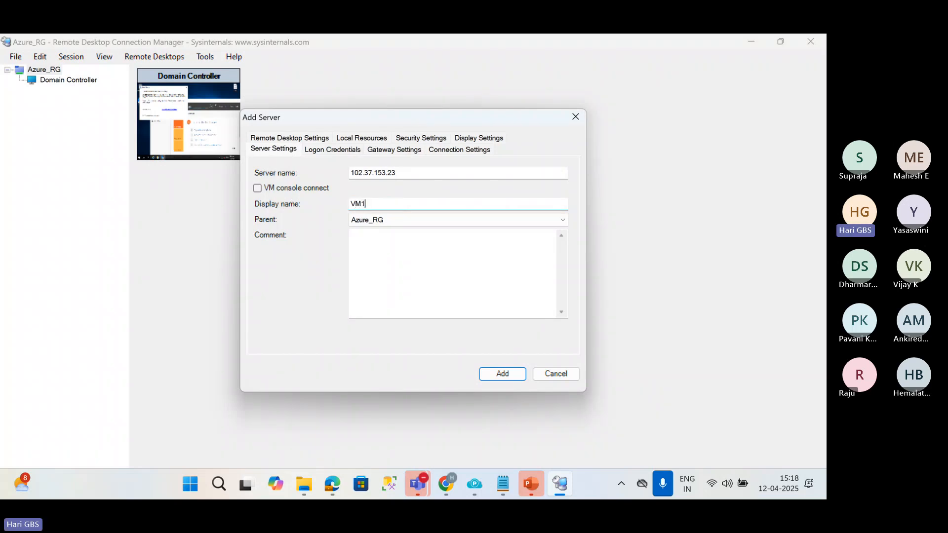
pyautogui.write('SQL')
pyautogui.press('Return')
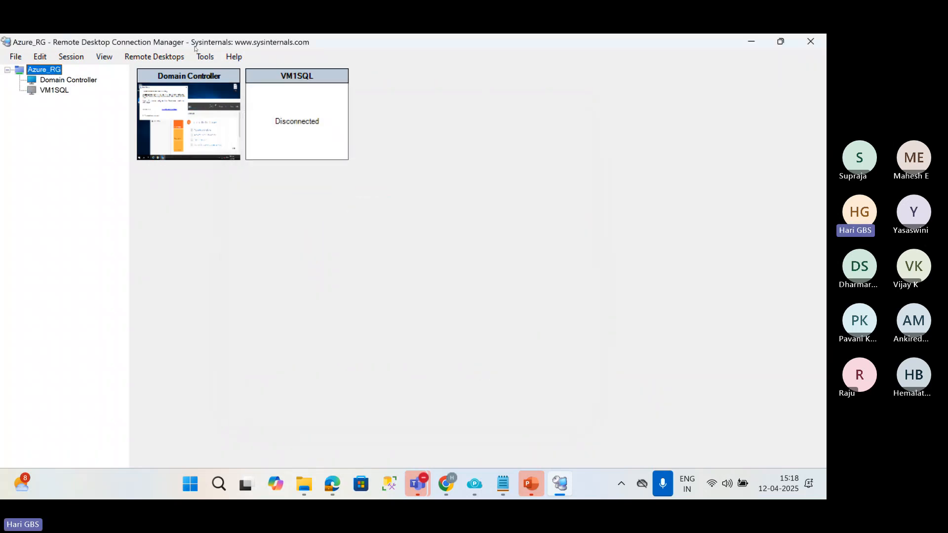
# Connect to the VM1SQL server and accept its certificate warning.
pyautogui.rightClick(271, 73)
pyautogui.click(294, 80)
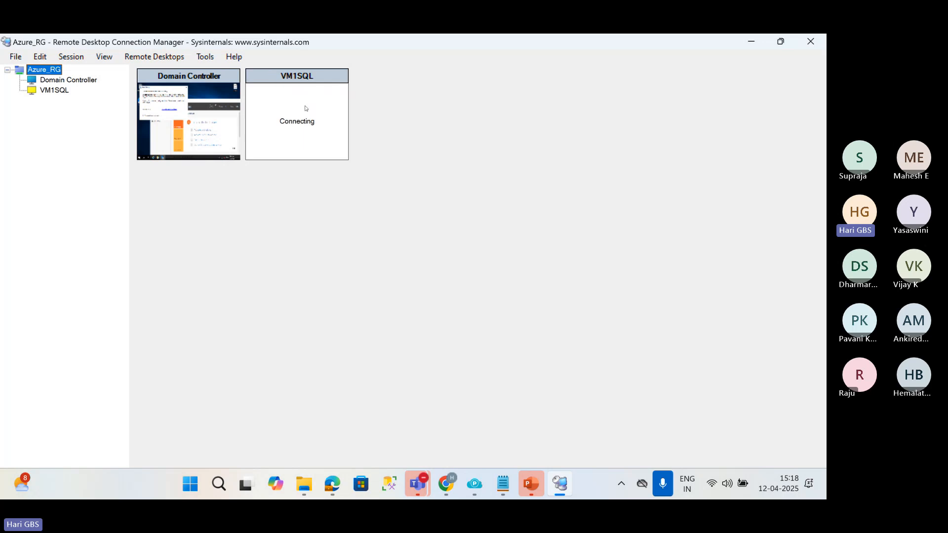
pyautogui.click(351, 272)
# Check the remaining VM's public IP address in the Azure portal and add server 102.37.211.200 to Azure_RG with the display name VM2SQL.
pyautogui.hotkey('alt', 'Tab')
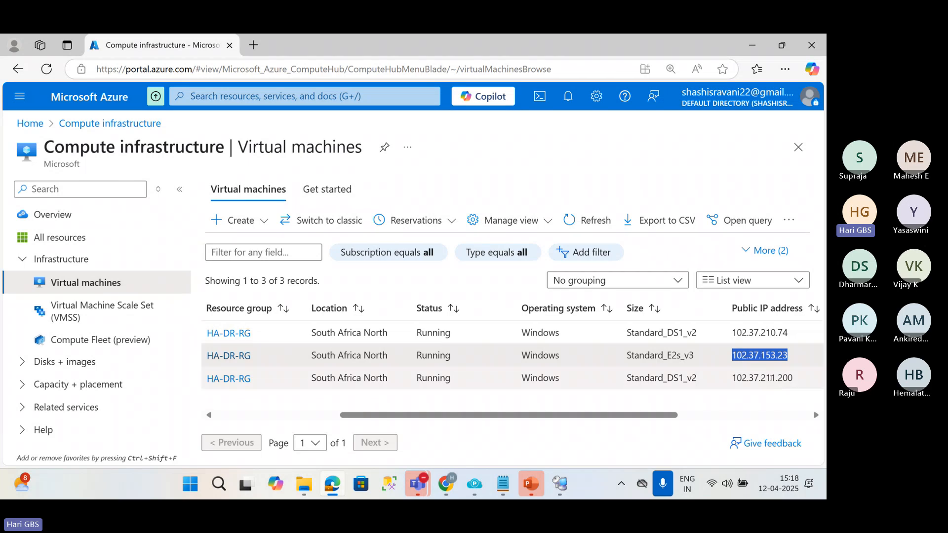
pyautogui.hotkey('alt', 'Tab')
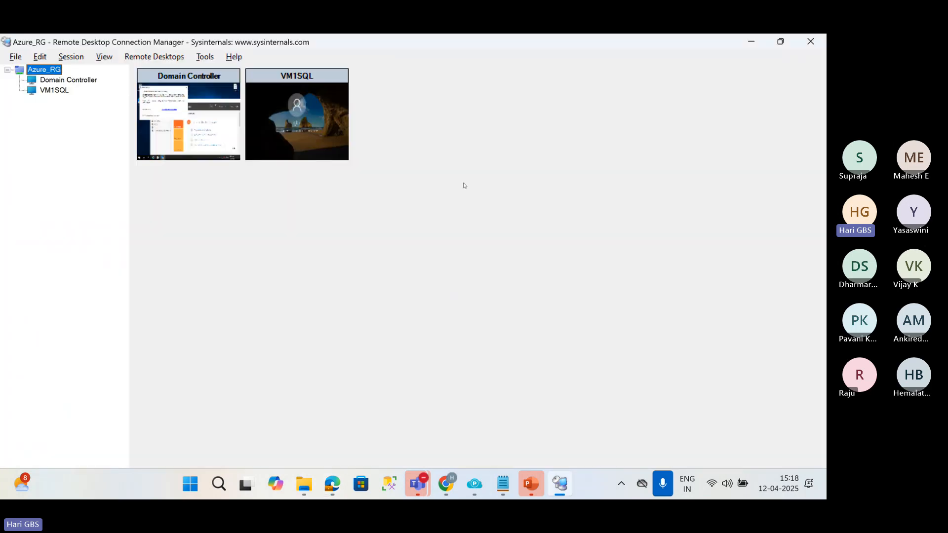
pyautogui.rightClick(47, 70)
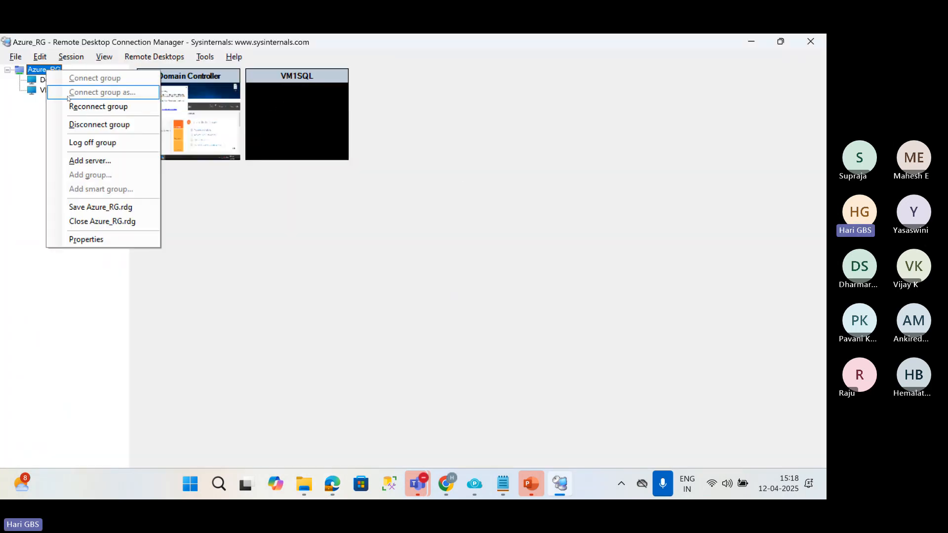
pyautogui.click(99, 162)
pyautogui.write('102.37.211.200')
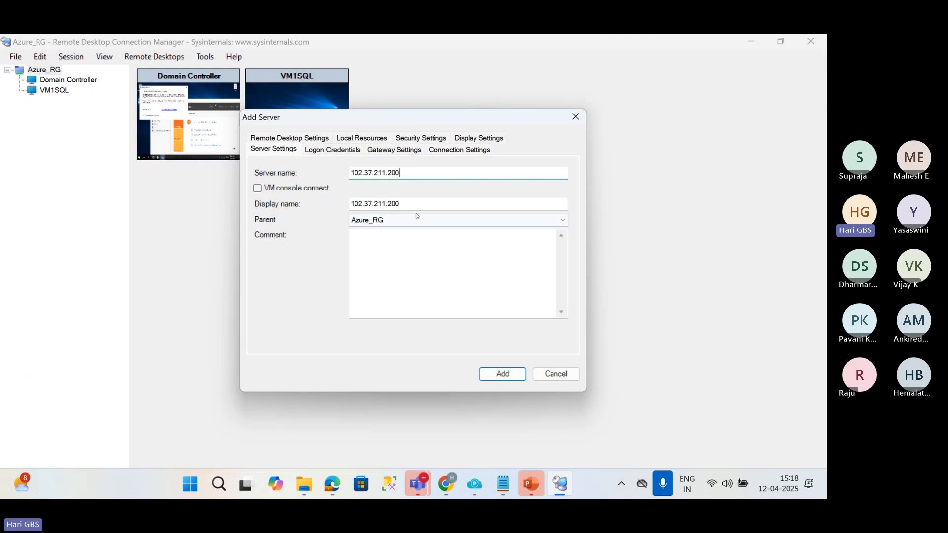
pyautogui.press('Tab')
pyautogui.write('VM')
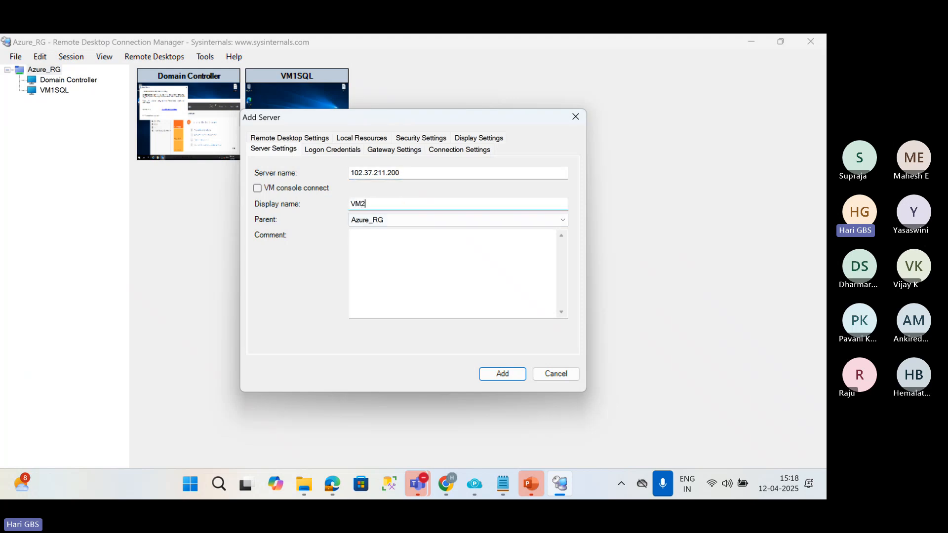
pyautogui.write('2SQL')
pyautogui.press('Return')
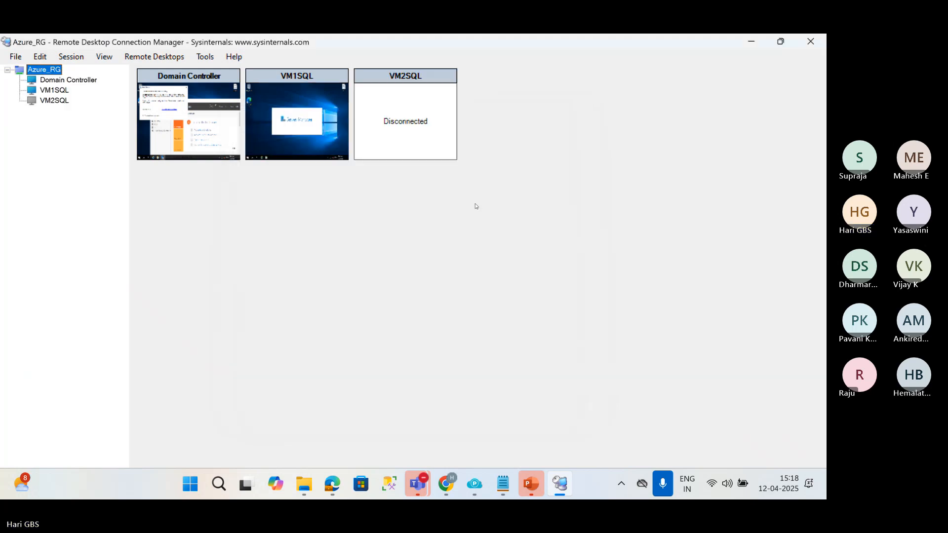
# Connect to the VM2SQL server and accept its certificate warning.
pyautogui.rightClick(425, 85)
pyautogui.click(457, 89)
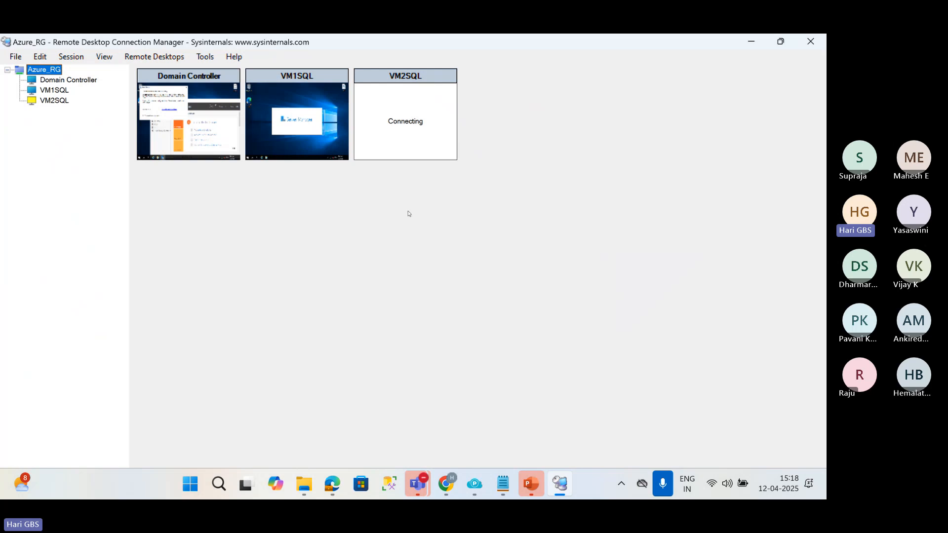
pyautogui.click(447, 271)
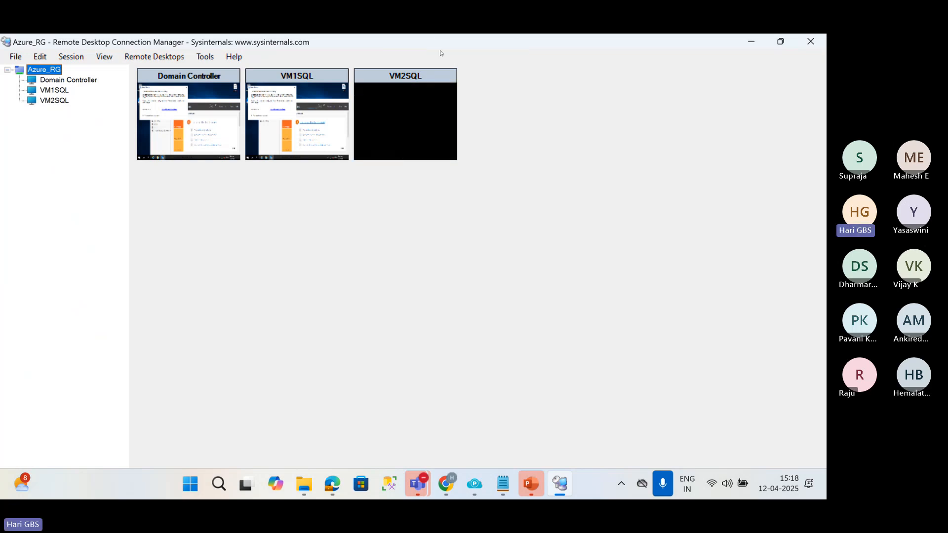
# Launch Excel and create a blank workbook.
pyautogui.press('super+r')
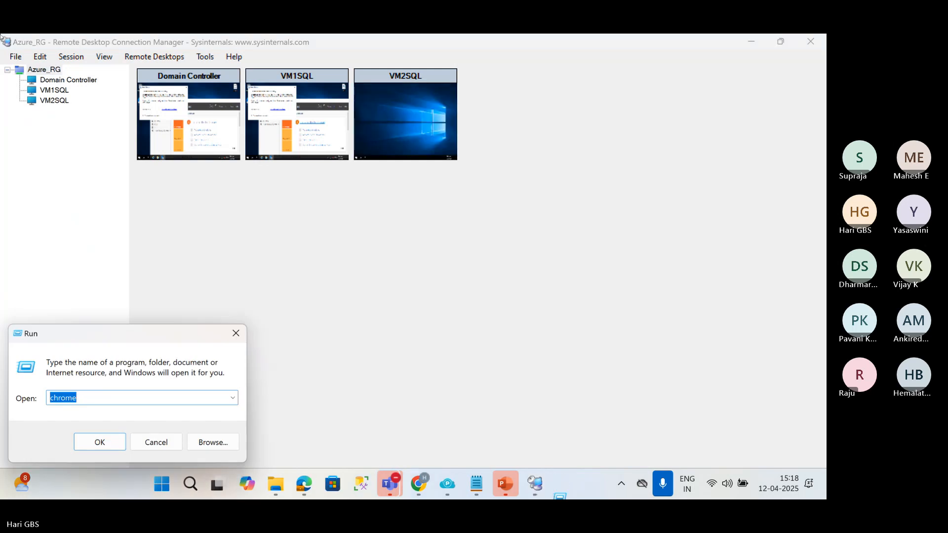
pyautogui.write('EXC')
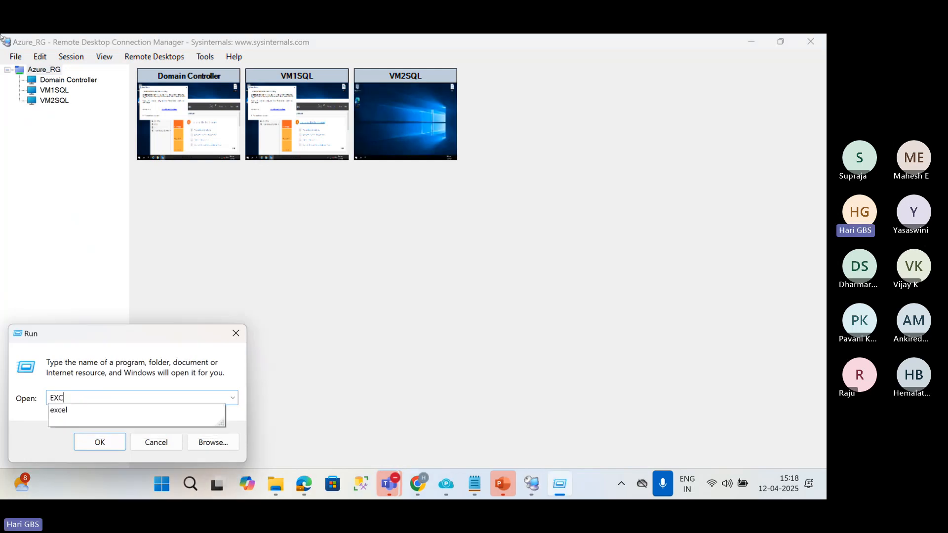
pyautogui.write('EL')
pyautogui.press('Return')
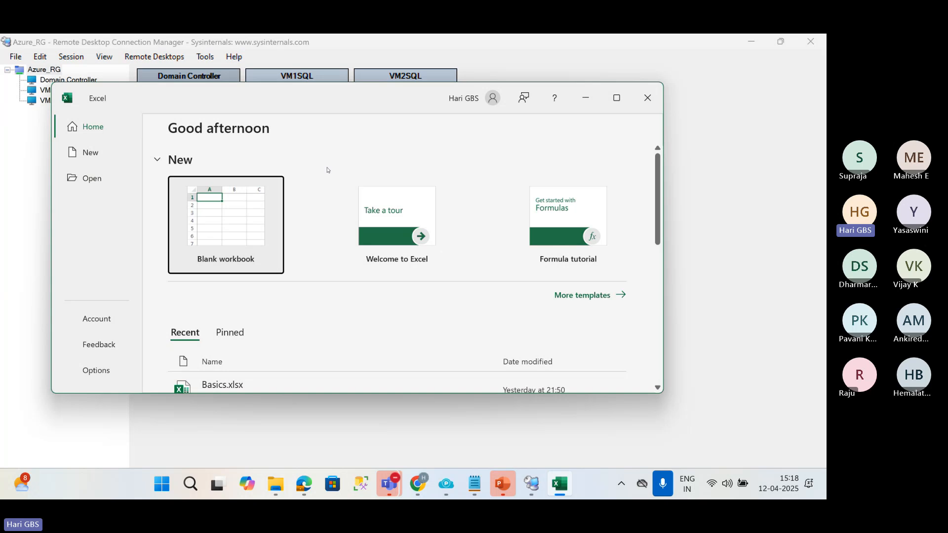
pyautogui.click(249, 231)
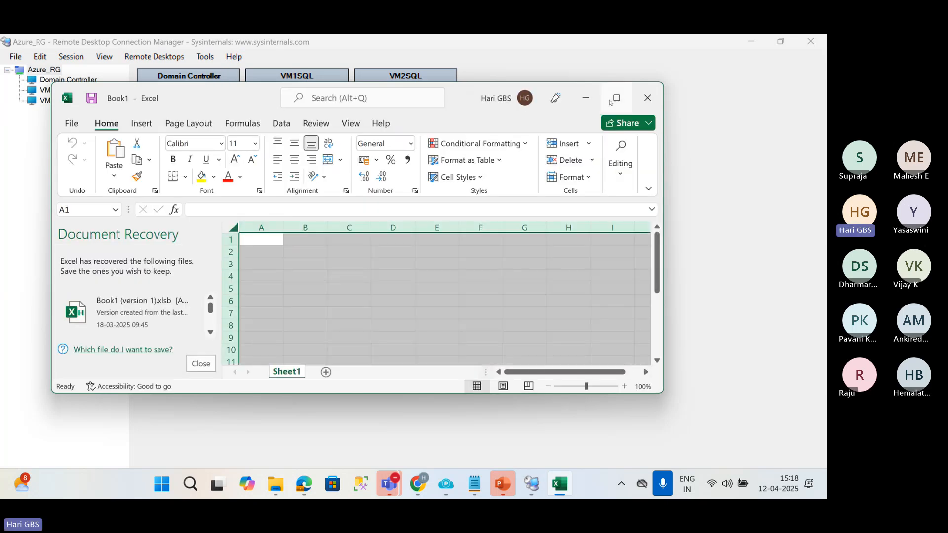
# Maximize the workbook window and close Document Recovery, keeping the recovered files to view later.
pyautogui.click(612, 100)
pyautogui.click(149, 438)
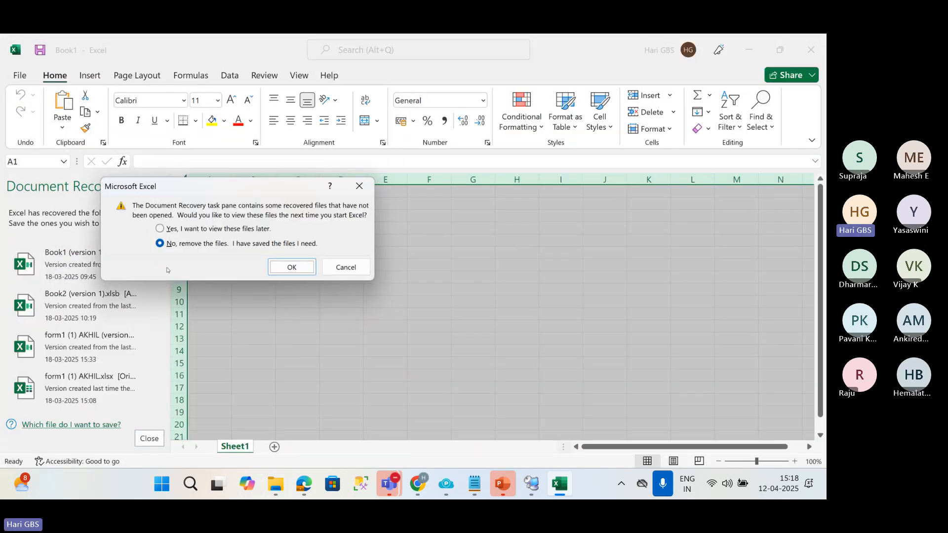
pyautogui.click(170, 229)
pyautogui.click(289, 268)
# Outline cell E6 with a border and enter the label DB1 above it in E5.
pyautogui.click(235, 254)
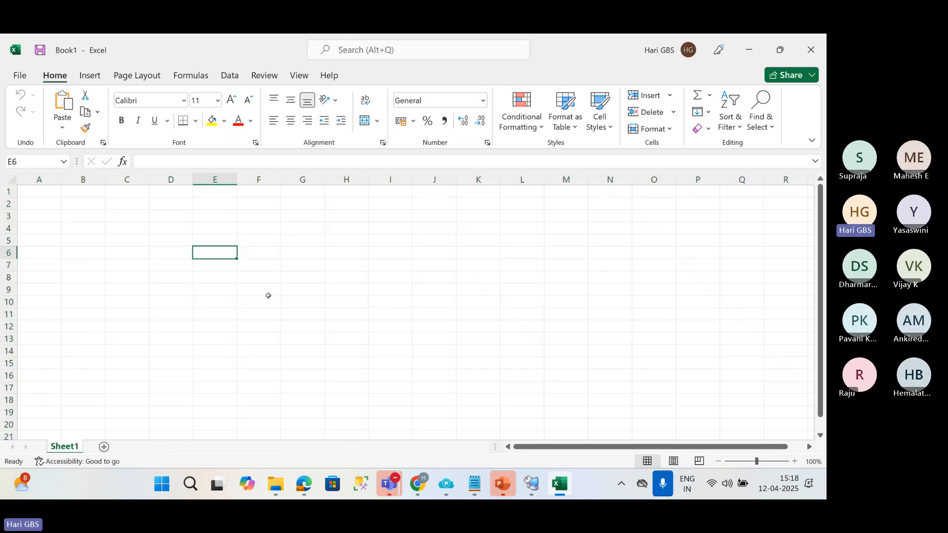
pyautogui.scroll(3, 276, 298)
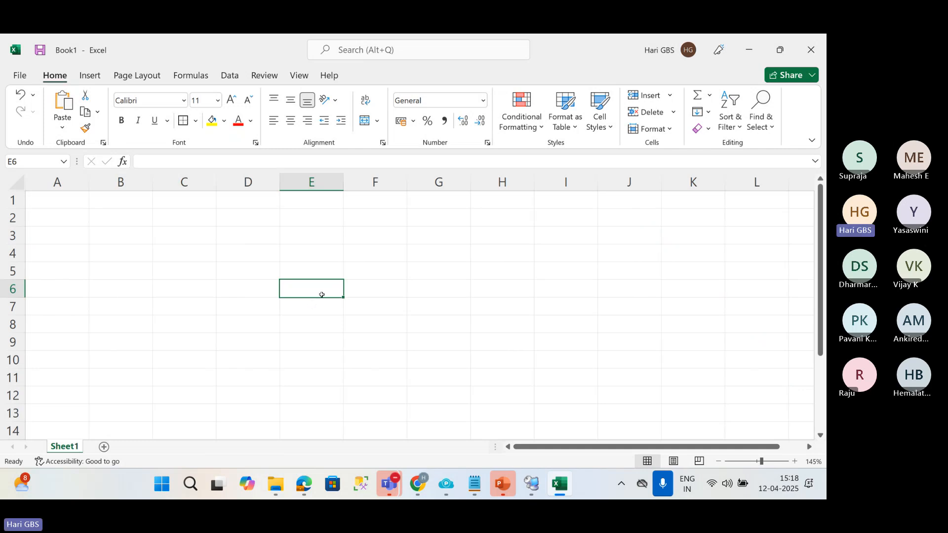
pyautogui.click(317, 271)
pyautogui.write('D')
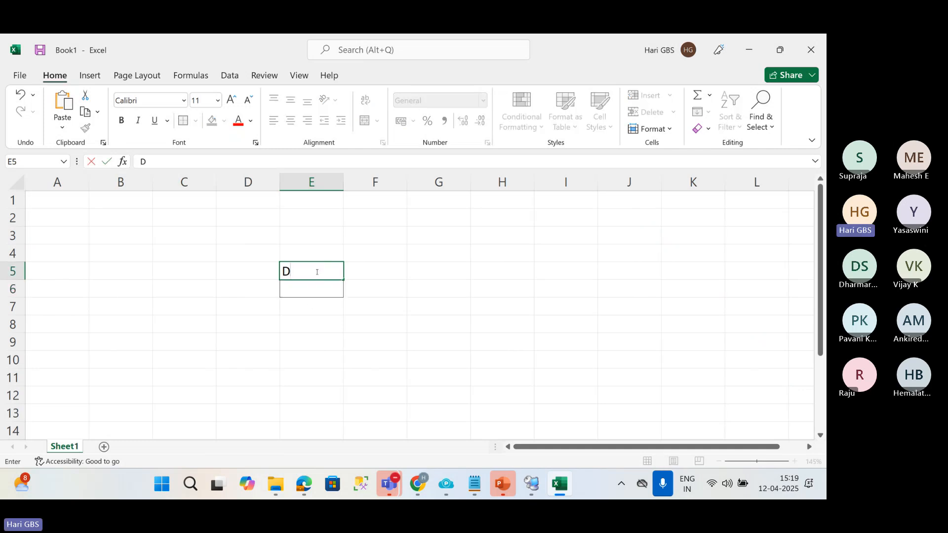
pyautogui.write('B1')
pyautogui.click(387, 361)
# Turn off the gridlines on Sheet1.
pyautogui.hotkey('alt', 'w')
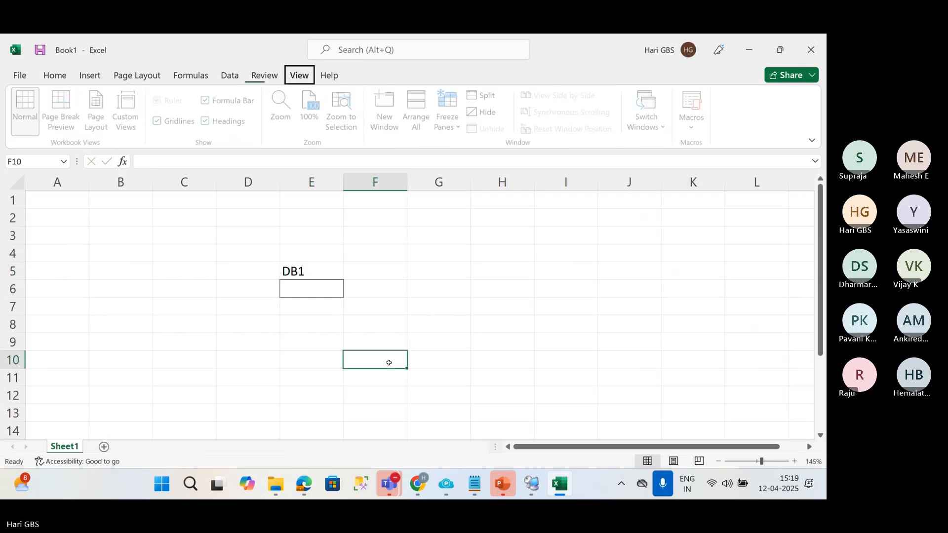
pyautogui.press('v')
pyautogui.press('g')
pyautogui.click(327, 287)
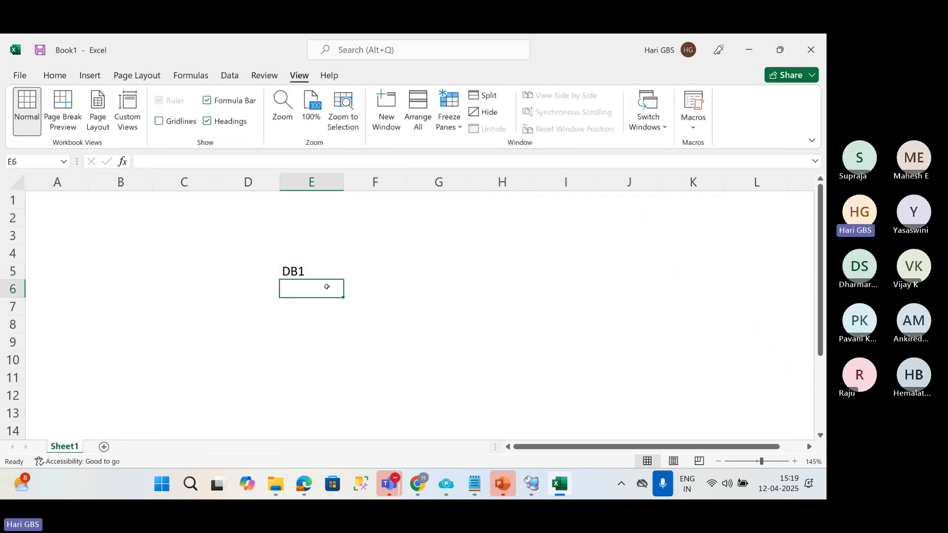
# Apply an outside border around the range D3:F9 to frame the DB1 box.
pyautogui.moveTo(247, 236); pyautogui.dragTo(377, 338)
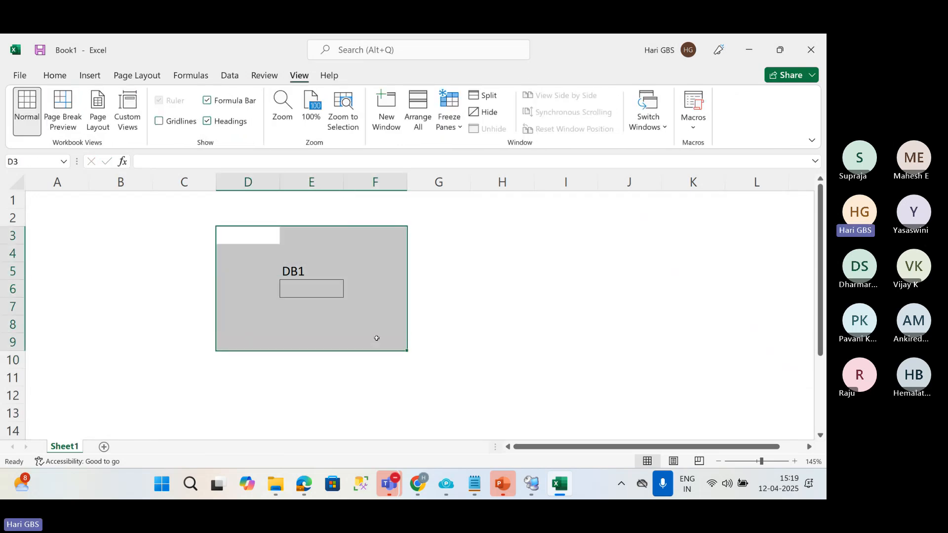
pyautogui.hotkey('alt', 'h')
pyautogui.press('b')
pyautogui.press('s')
pyautogui.click(510, 283)
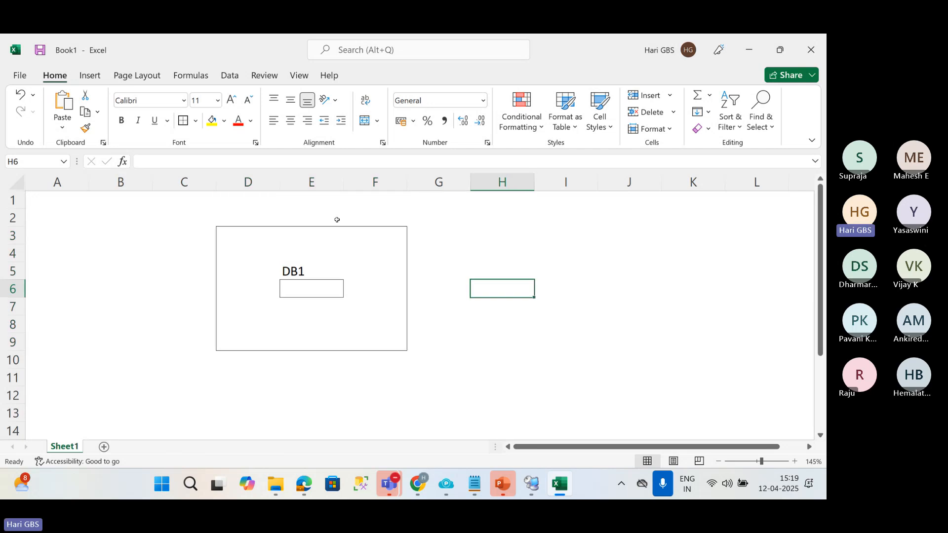
# Enter the label VM1 SQL in cell F2 above the framed box.
pyautogui.click(332, 216)
pyautogui.press('Right')
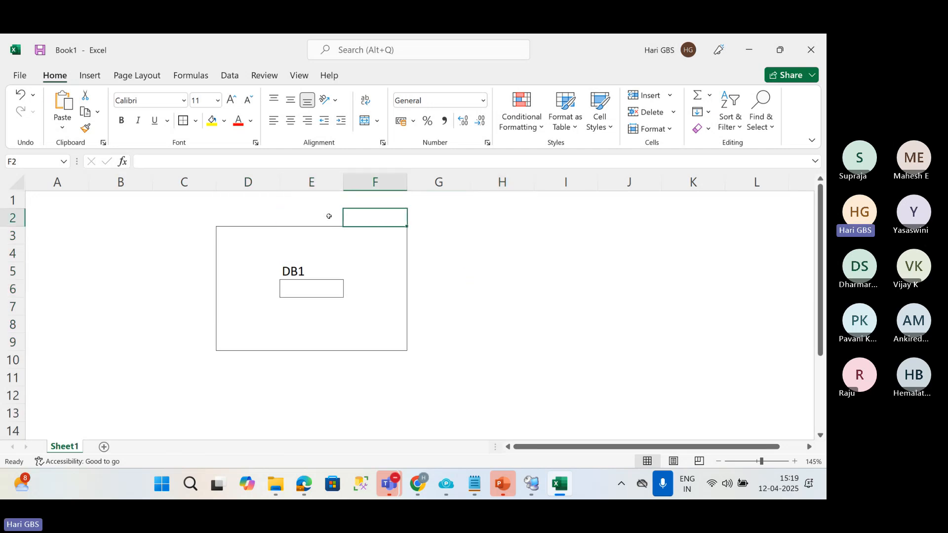
pyautogui.write('VM1 S')
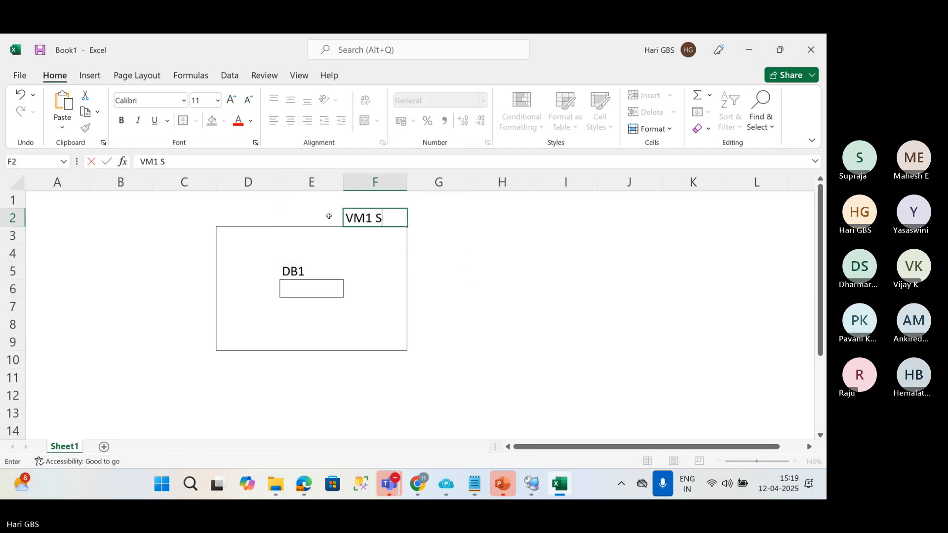
pyautogui.write('QL')
pyautogui.press('Return')
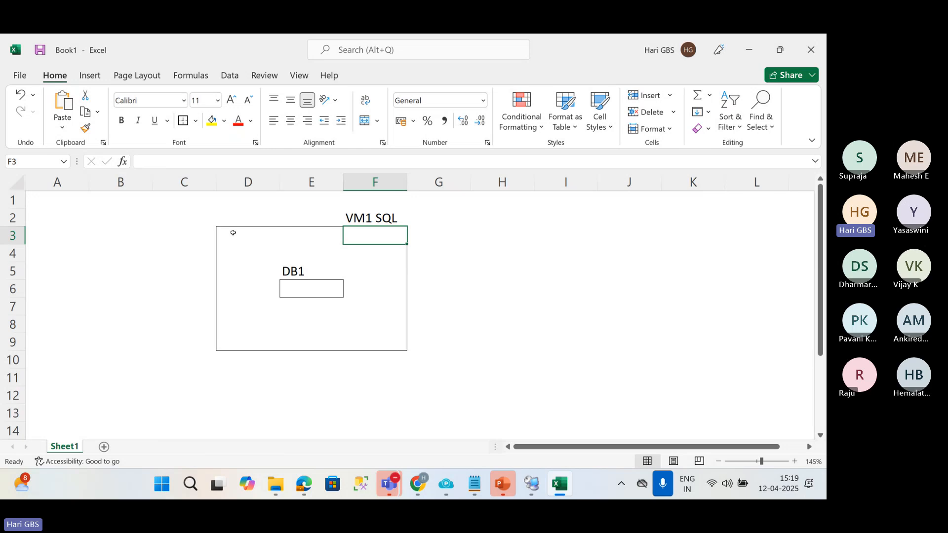
# Copy the framed range D3:F9 and paste it starting at cell I3.
pyautogui.moveTo(233, 232); pyautogui.dragTo(393, 345)
pyautogui.hotkey('ctrl', 'c')
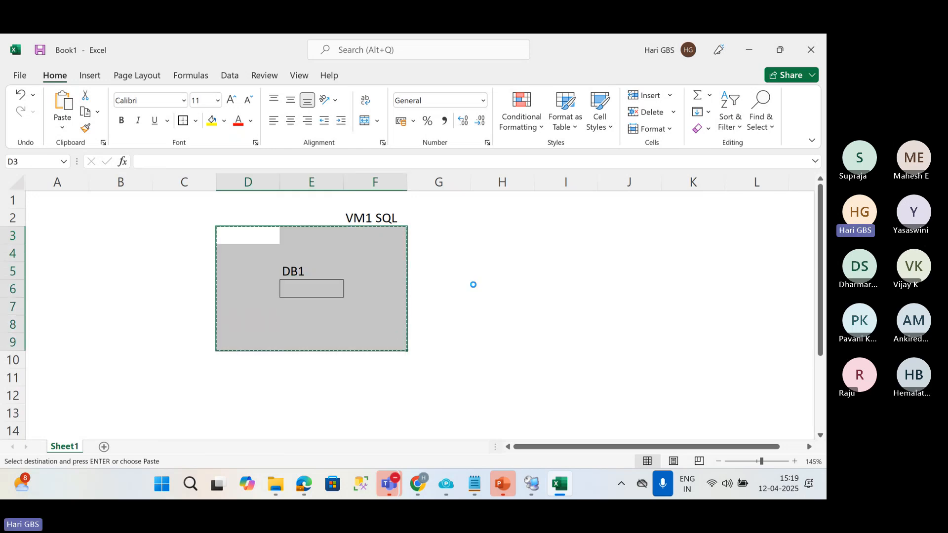
pyautogui.click(557, 230)
pyautogui.hotkey('ctrl', 'v')
# Enter the label VM2SQL in cell K2 above the copied box.
pyautogui.click(709, 217)
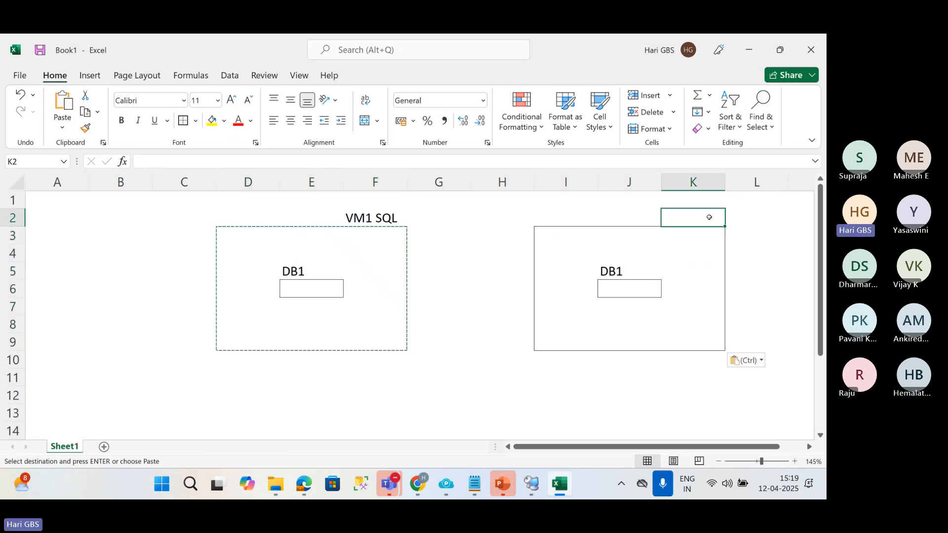
pyautogui.write('VM2SQL')
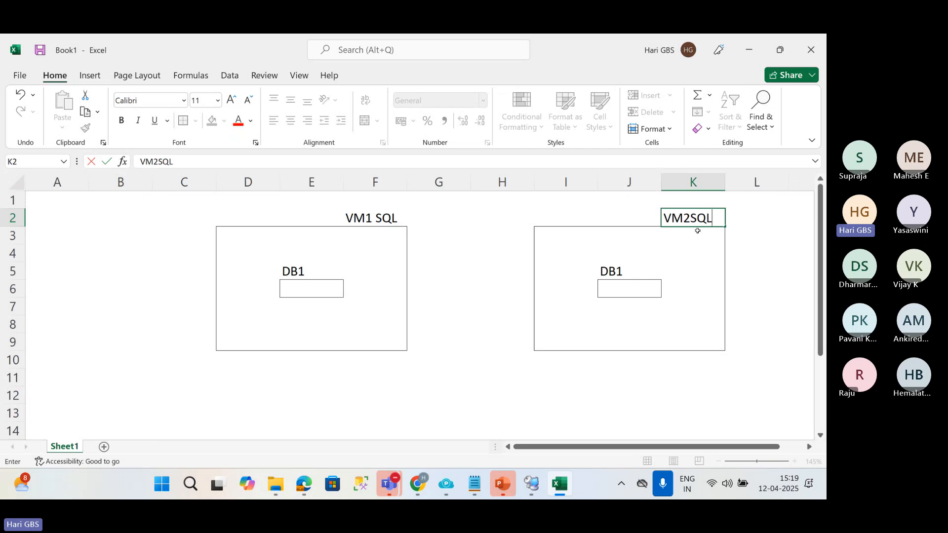
pyautogui.press('Return')
pyautogui.click(296, 286)
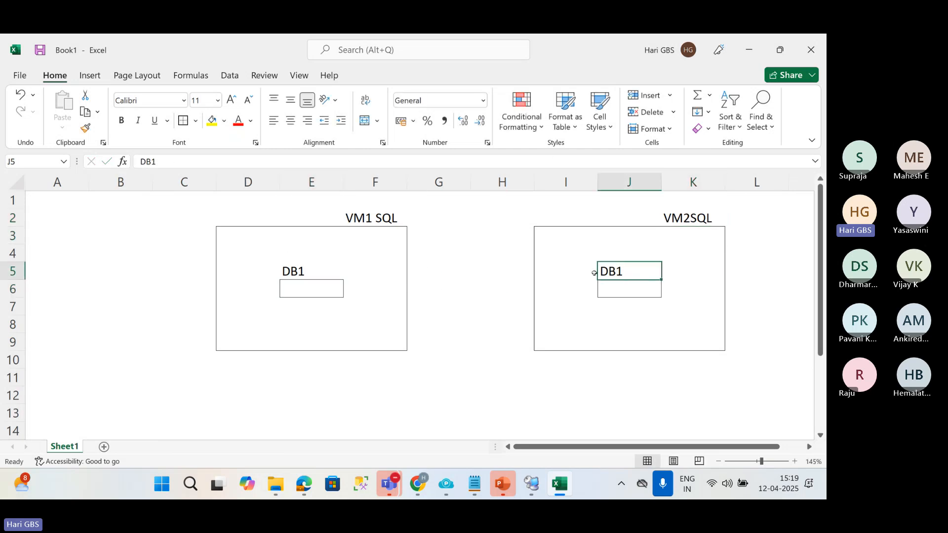
# Switch to the LogShipping presentation in PowerPoint and select slide 2.
pyautogui.hotkey('alt', 'Tab')
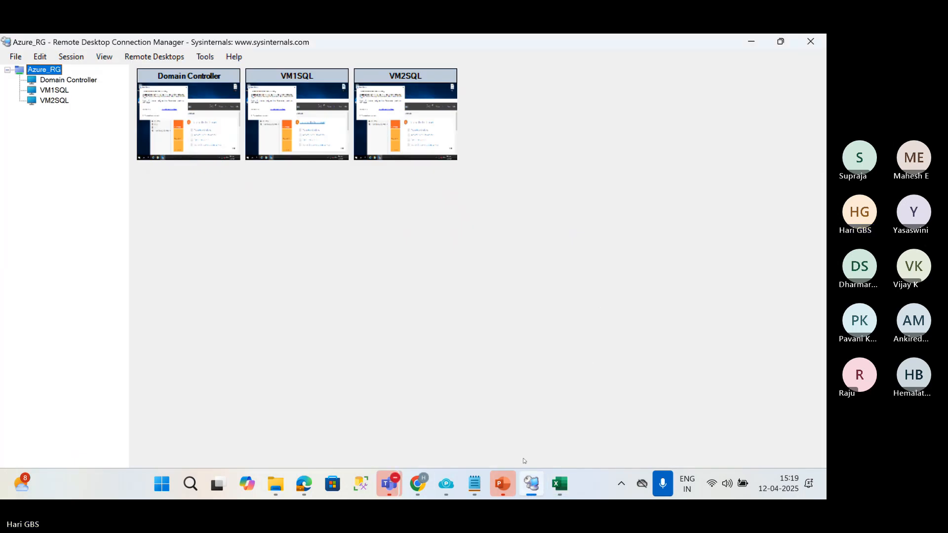
pyautogui.click(504, 483)
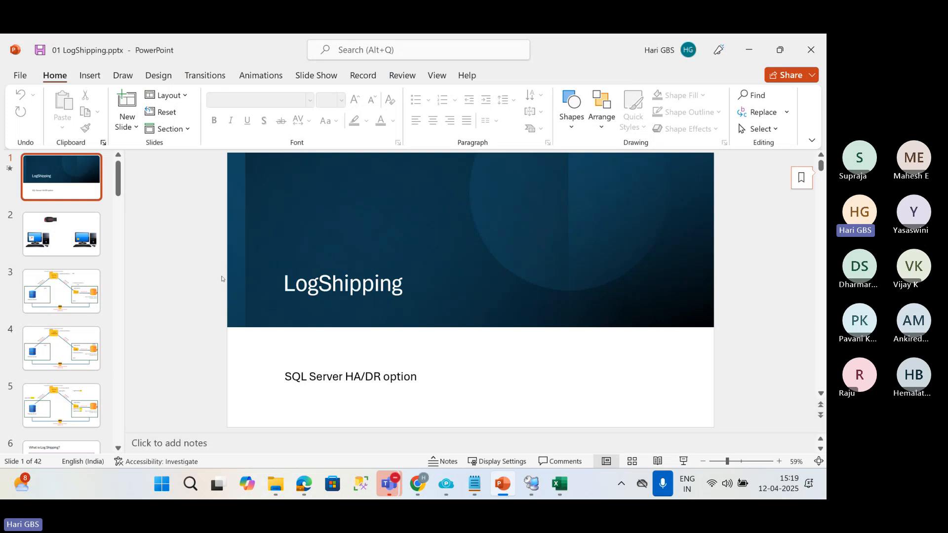
pyautogui.click(83, 253)
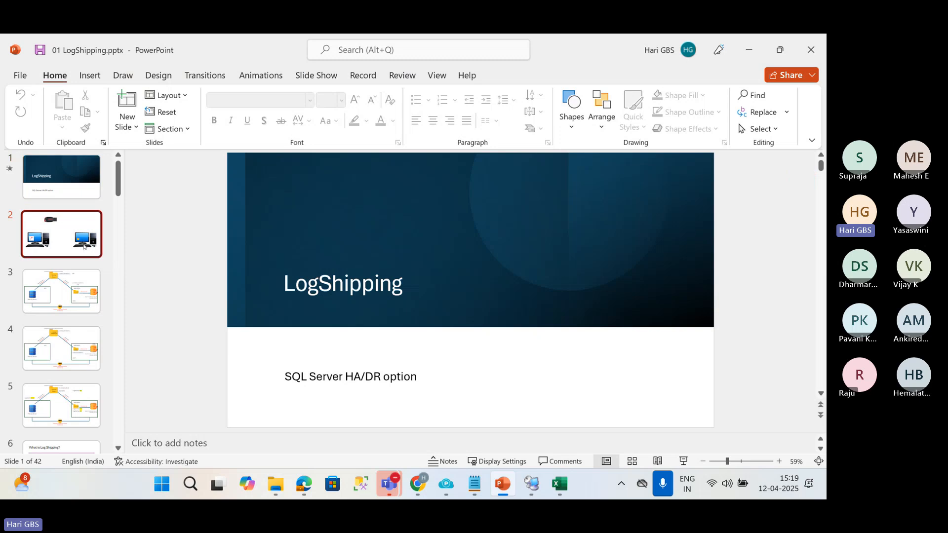
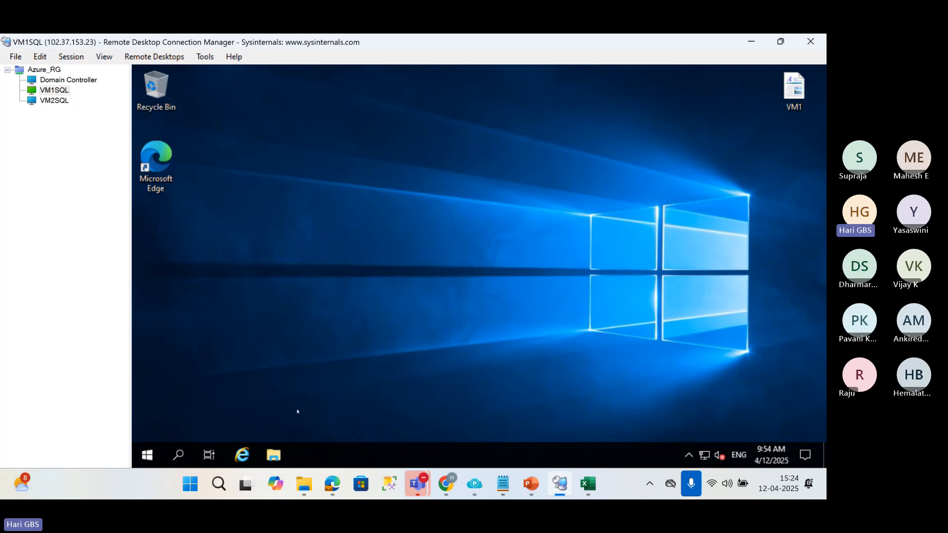
# Pin SQL Server Management Studio 20 from the Microsoft SQL Server Tools 20 group to Start on VM1SQL.
pyautogui.click(148, 453)
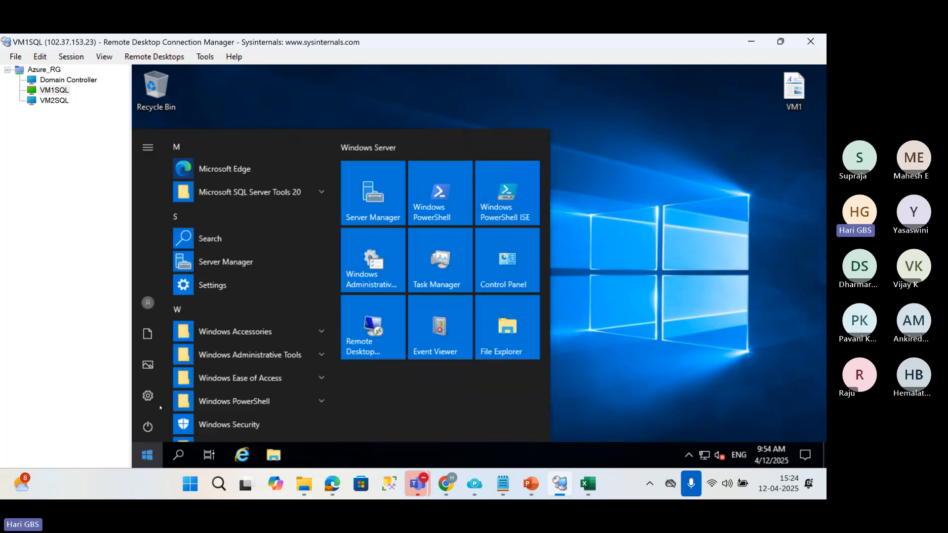
pyautogui.click(267, 354)
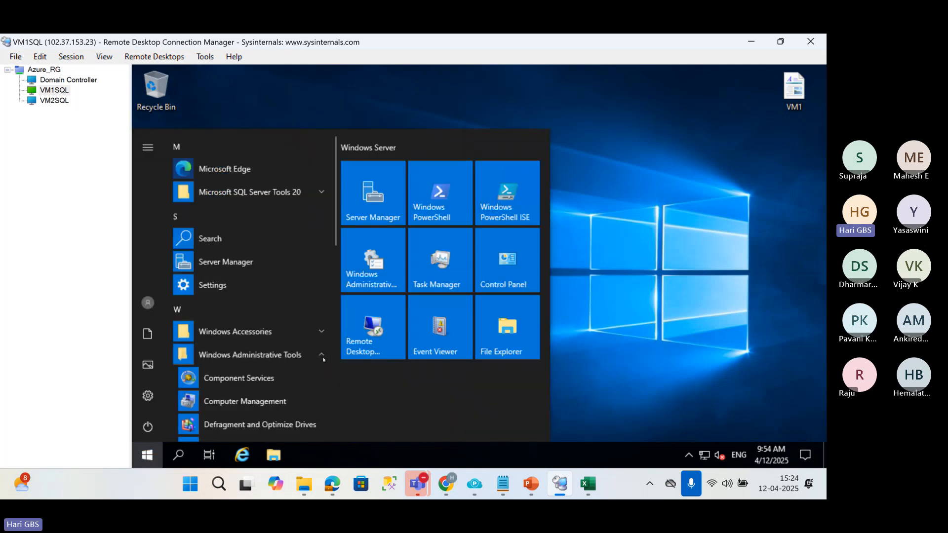
pyautogui.click(267, 380)
pyautogui.click(148, 454)
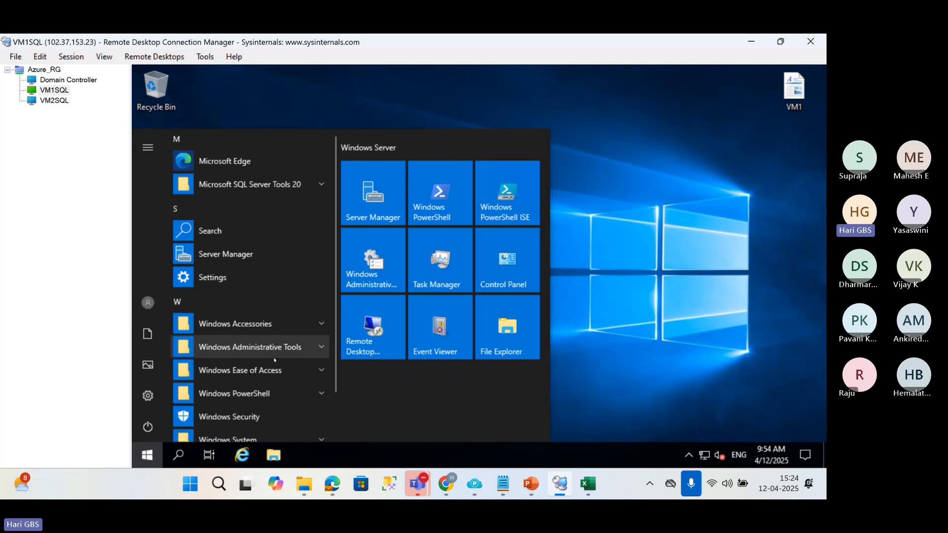
pyautogui.scroll(-1, 274, 359)
pyautogui.scroll(2, 274, 360)
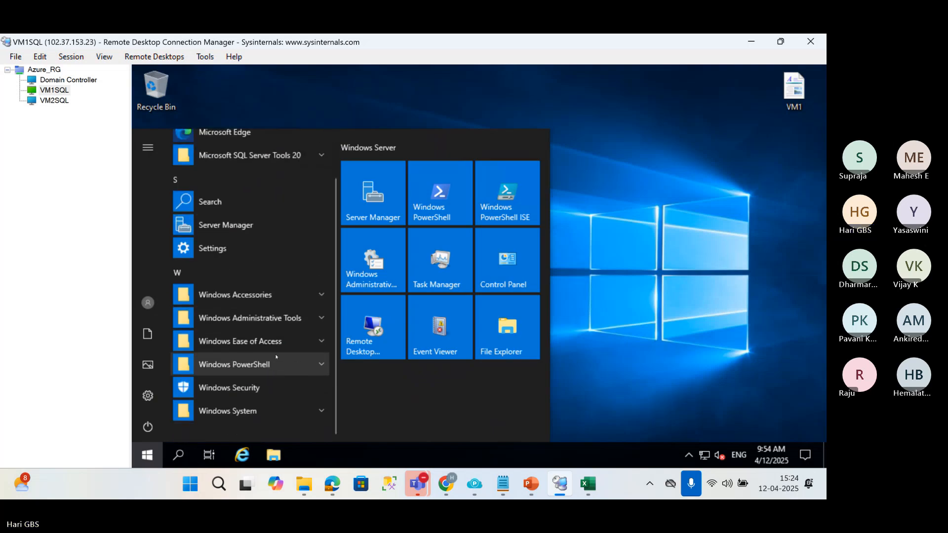
pyautogui.click(324, 196)
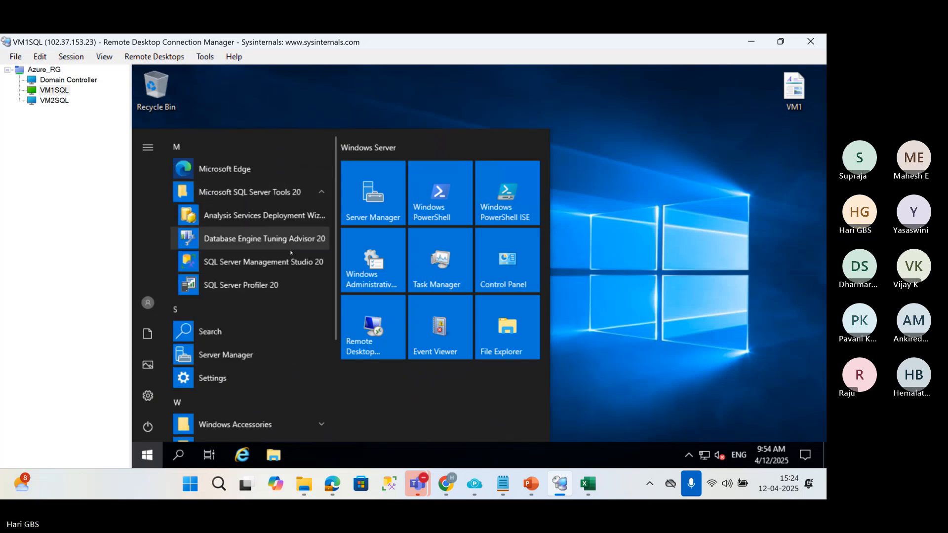
pyautogui.rightClick(256, 270)
pyautogui.click(301, 286)
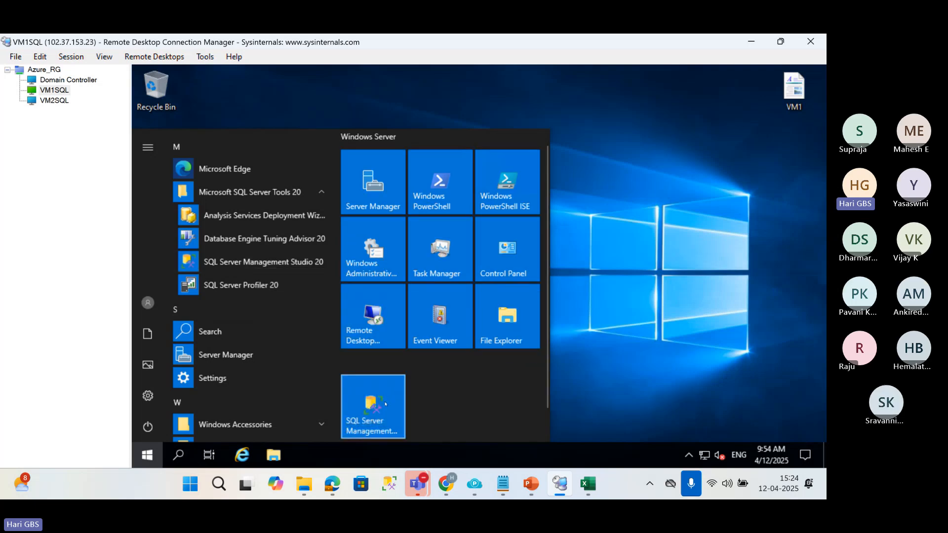
# Run SQL Server Management Studio as administrator and allow it to make changes to the device.
pyautogui.rightClick(385, 404)
pyautogui.moveTo(494, 363)
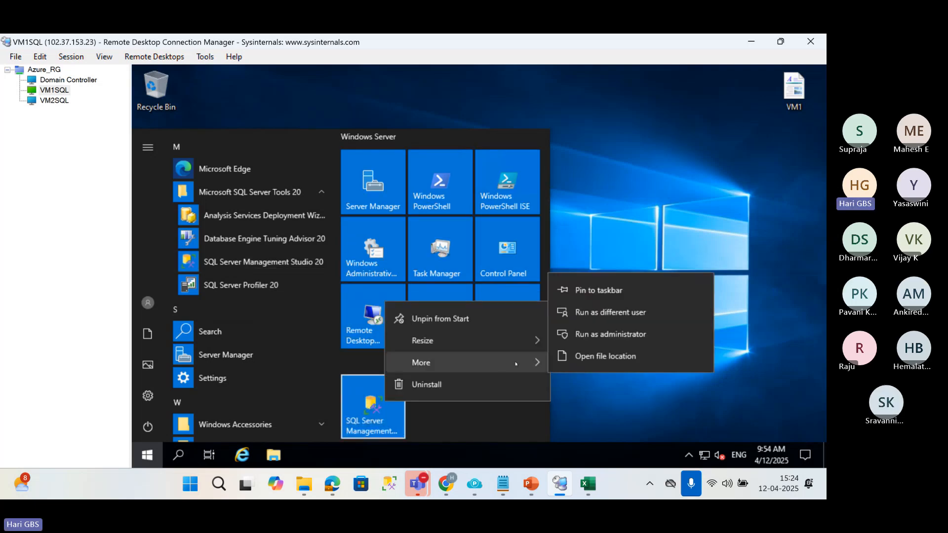
pyautogui.click(610, 335)
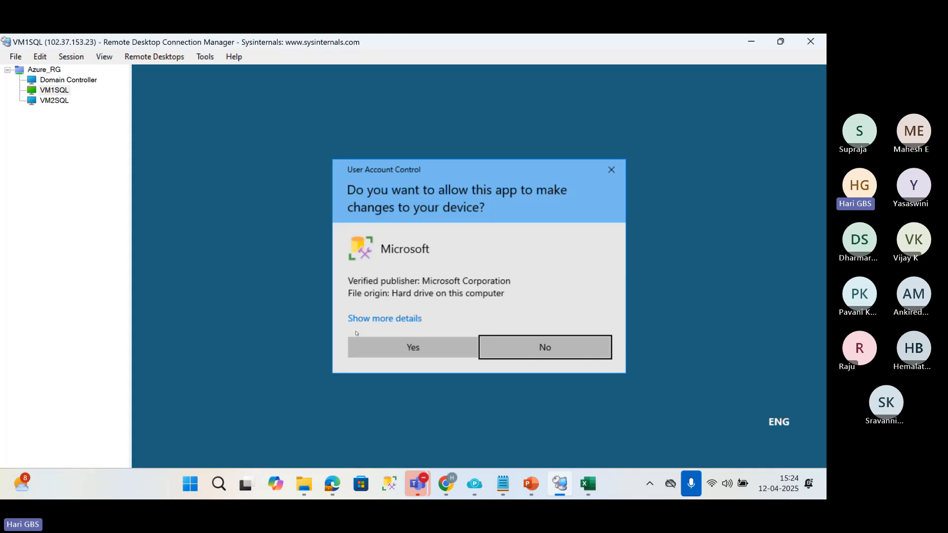
pyautogui.click(373, 352)
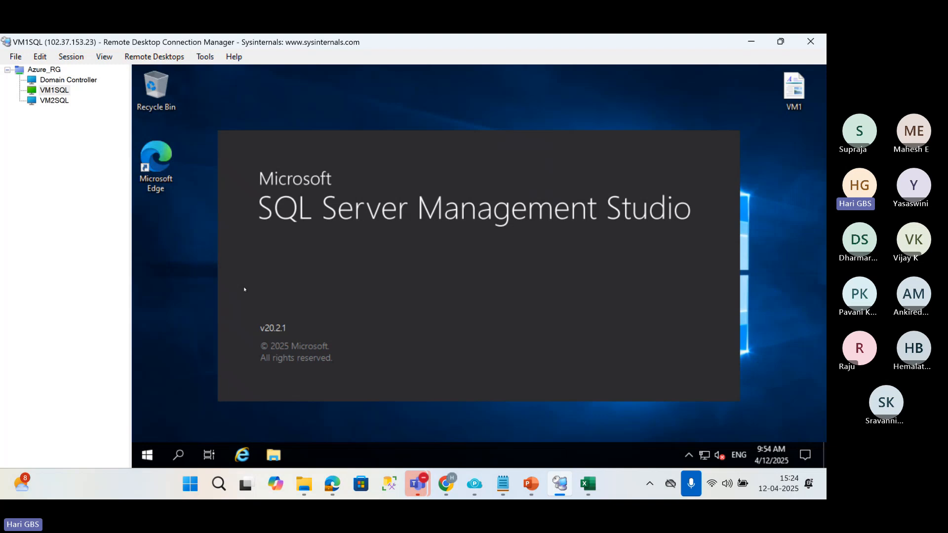
# Open the Media folder on VM1SQL's Windows (C:) drive and select the SQLServer2022-x64-ENU-Dev disc image.
pyautogui.click(273, 454)
pyautogui.click(274, 223)
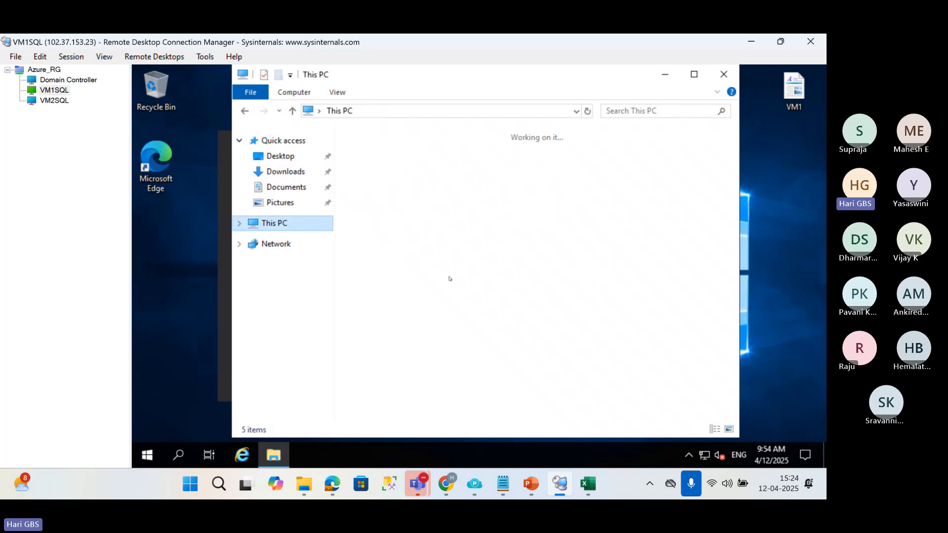
pyautogui.doubleClick(395, 322)
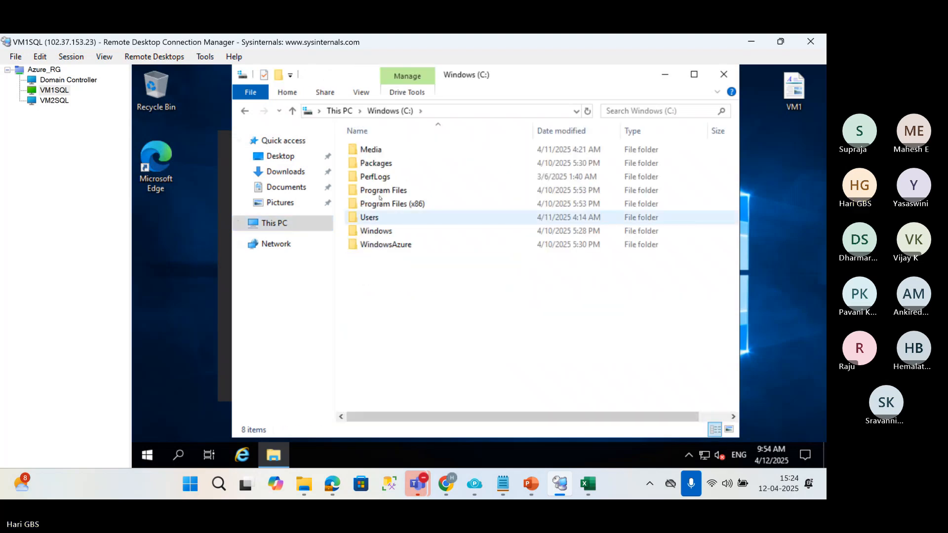
pyautogui.doubleClick(381, 191)
pyautogui.hotkey('alt', 'Left')
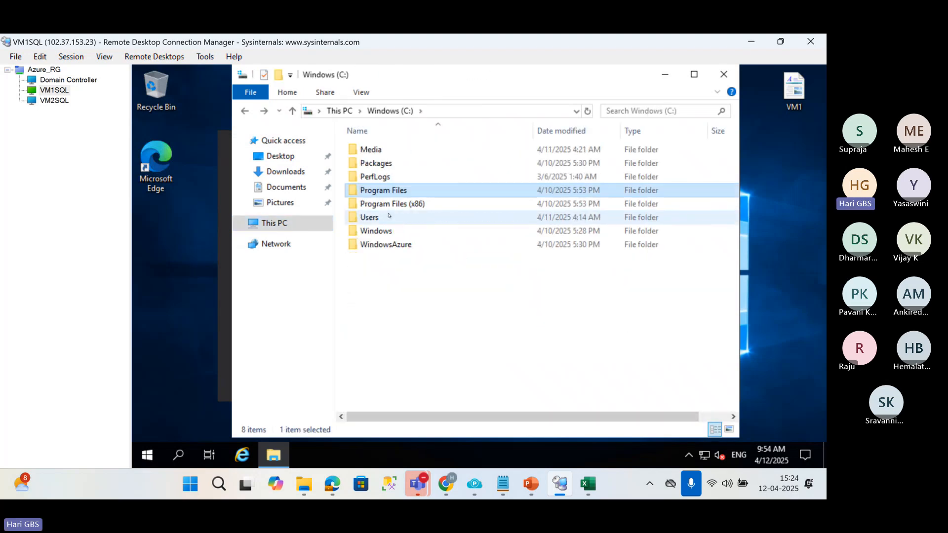
pyautogui.doubleClick(371, 154)
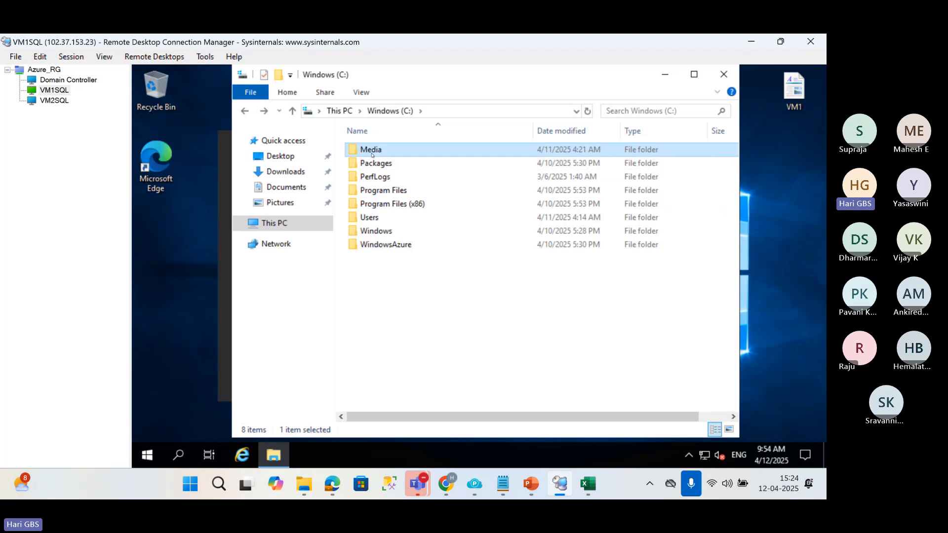
pyautogui.click(371, 155)
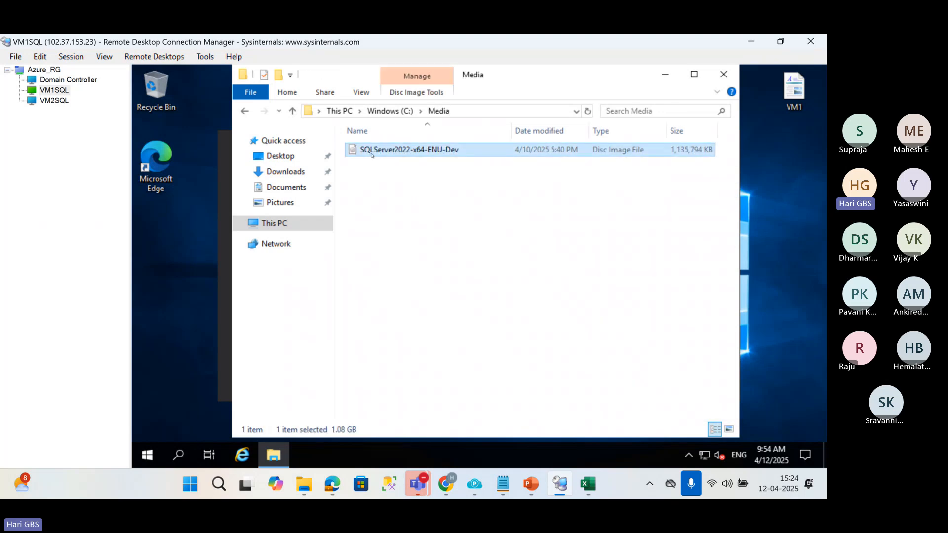
pyautogui.rightClick(371, 155)
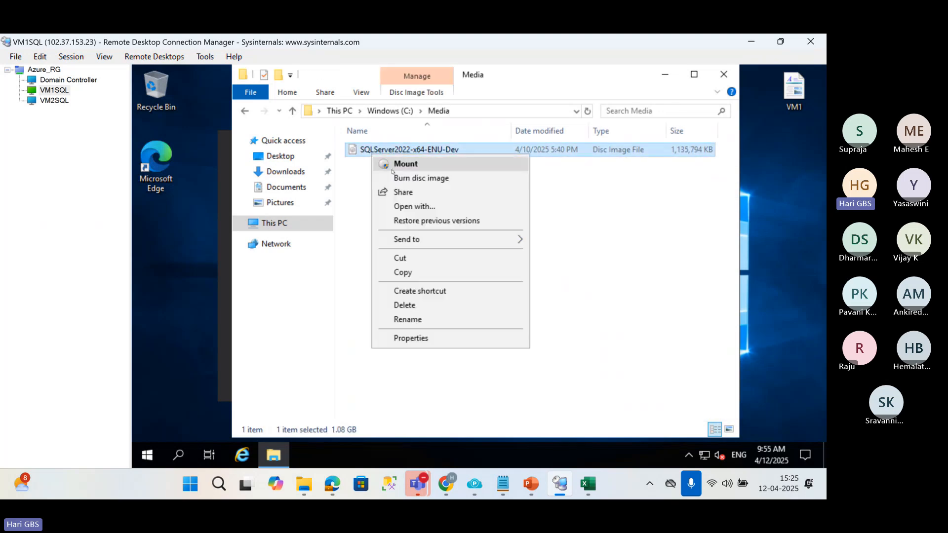
pyautogui.click(157, 465)
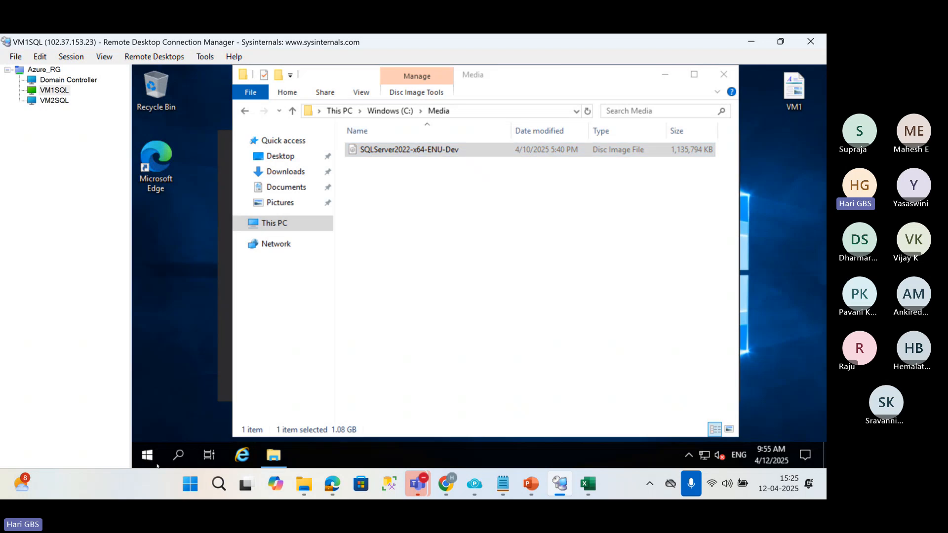
# Try to open SQL Server Configuration Manager by running sqlservermanager16.msc, and dismiss the Run dialog.
pyautogui.rightClick(150, 457)
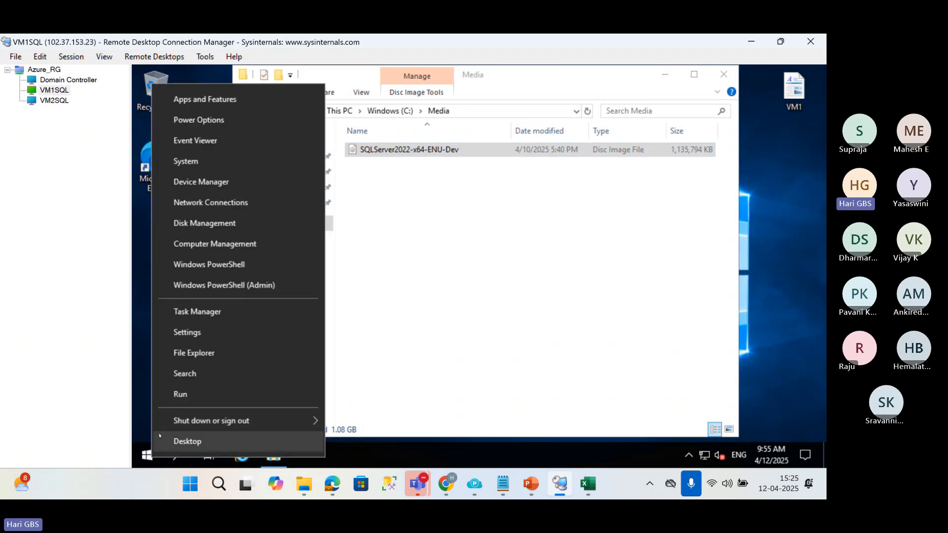
pyautogui.click(180, 394)
pyautogui.write('C')
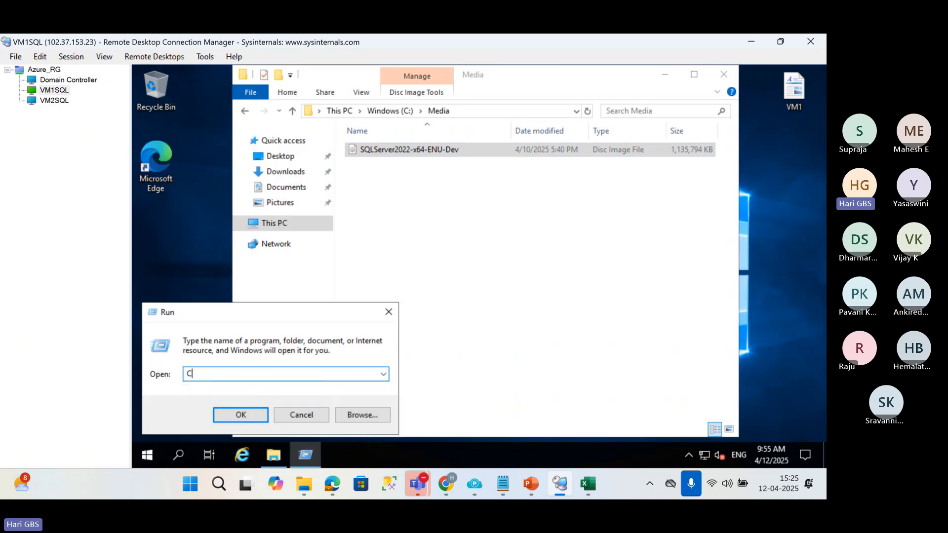
pyautogui.write('M')
pyautogui.press('BackSpace')
pyautogui.press('BackSpace')
pyautogui.write('sql')
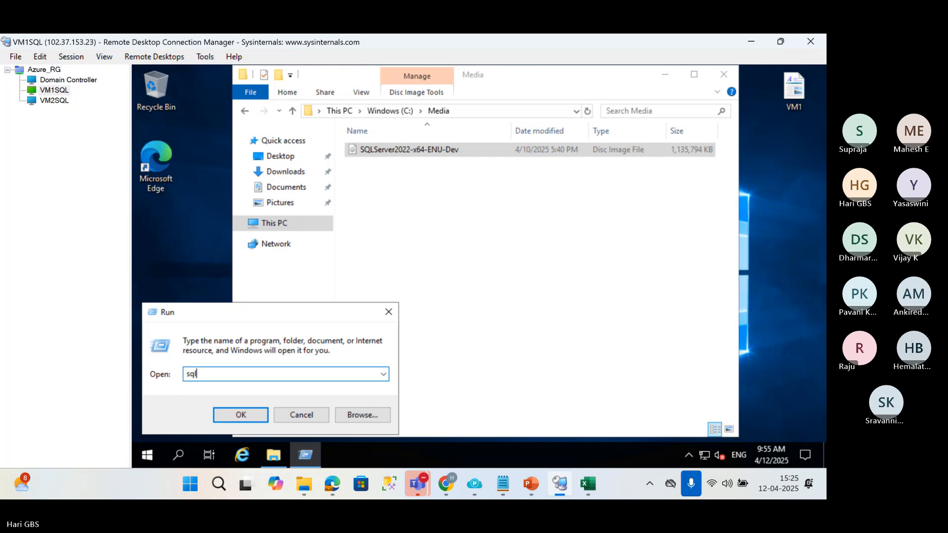
pyautogui.write('servermanger')
pyautogui.press('BackSpace')
pyautogui.press('BackSpace')
pyautogui.press('BackSpace')
pyautogui.press('BackSpace')
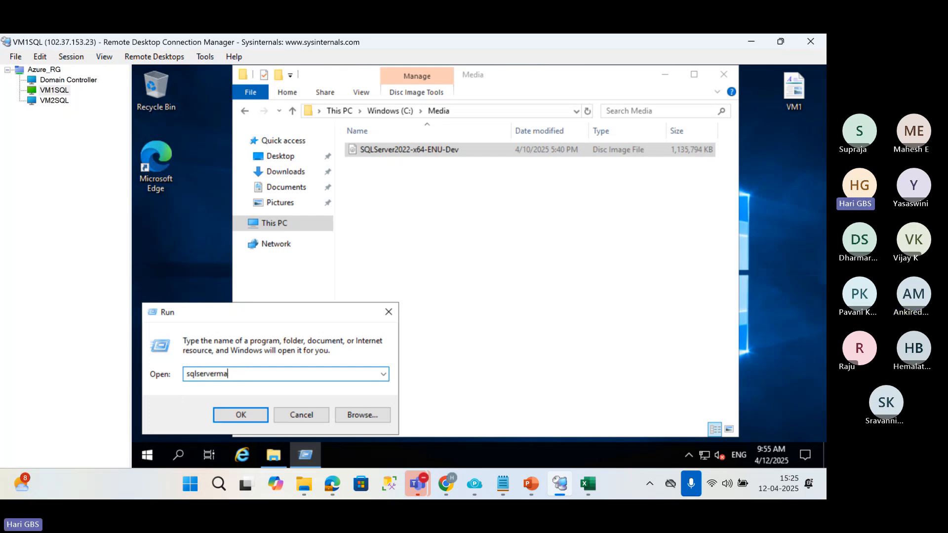
pyautogui.write('nager16.msc')
pyautogui.press('Return')
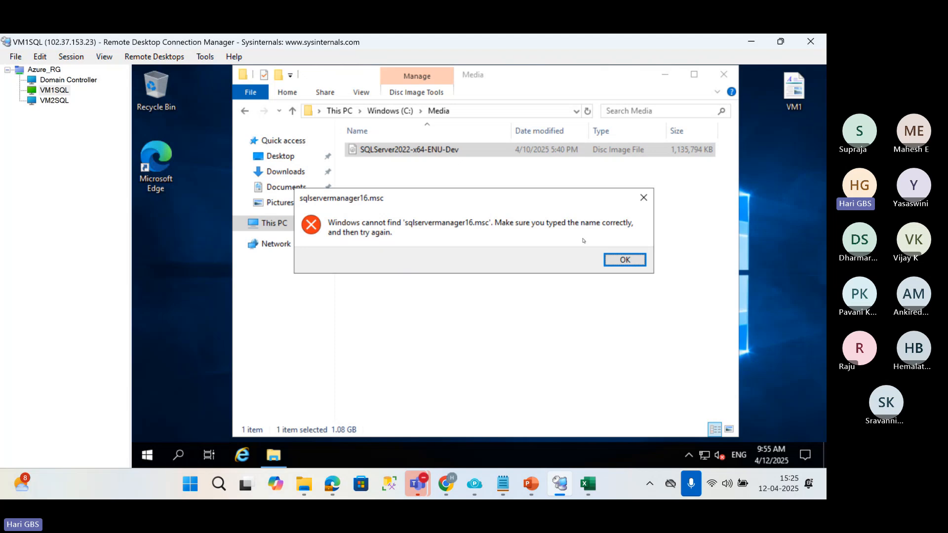
pyautogui.click(624, 259)
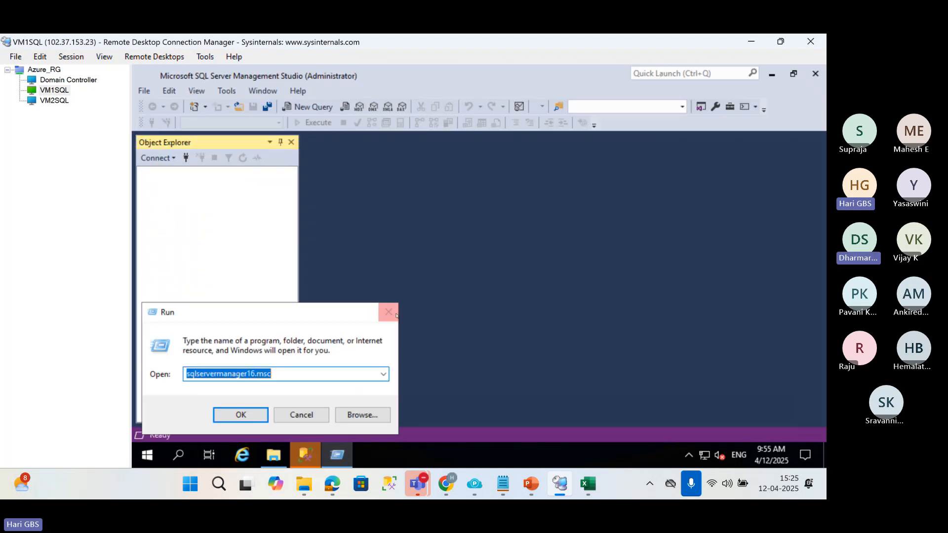
pyautogui.click(396, 315)
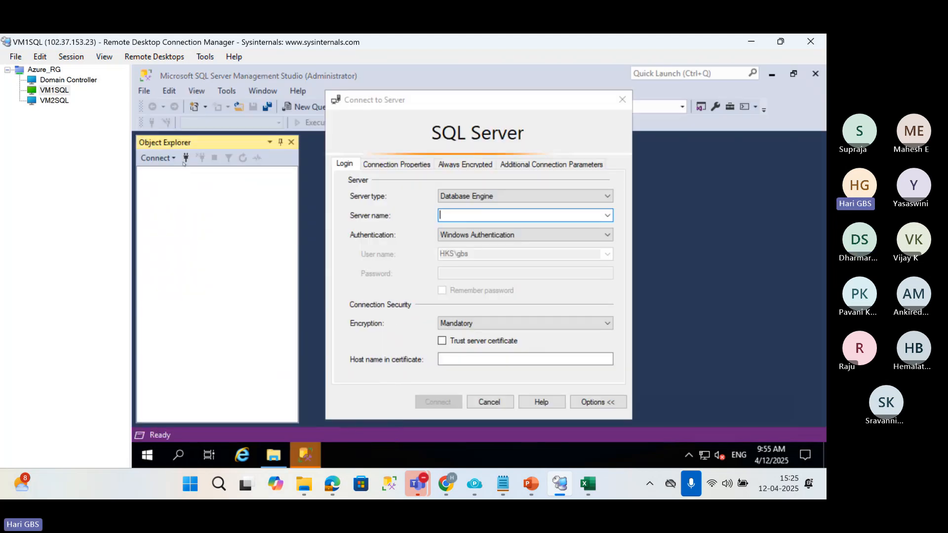
# Browse for local SQL Server instances to connect to and close SQL Server Management Studio.
pyautogui.click(608, 215)
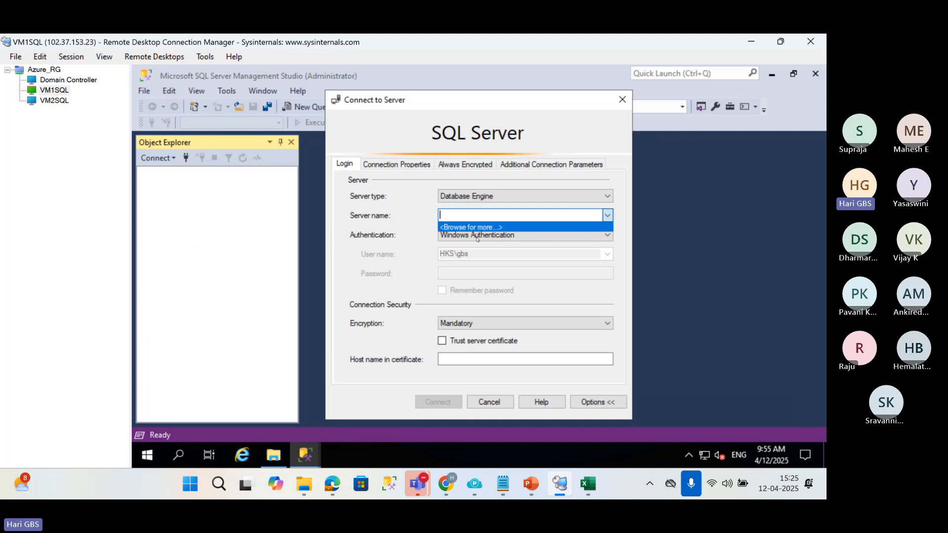
pyautogui.click(458, 226)
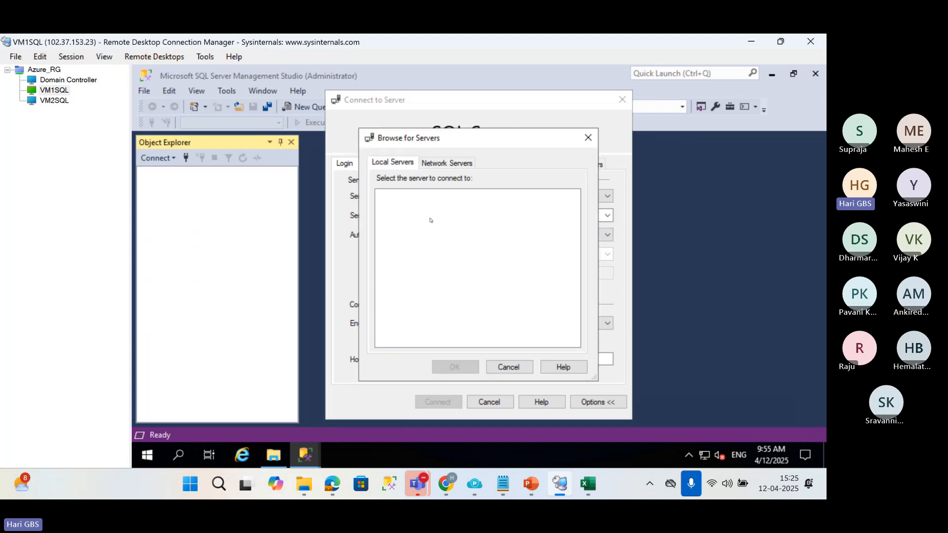
pyautogui.click(588, 138)
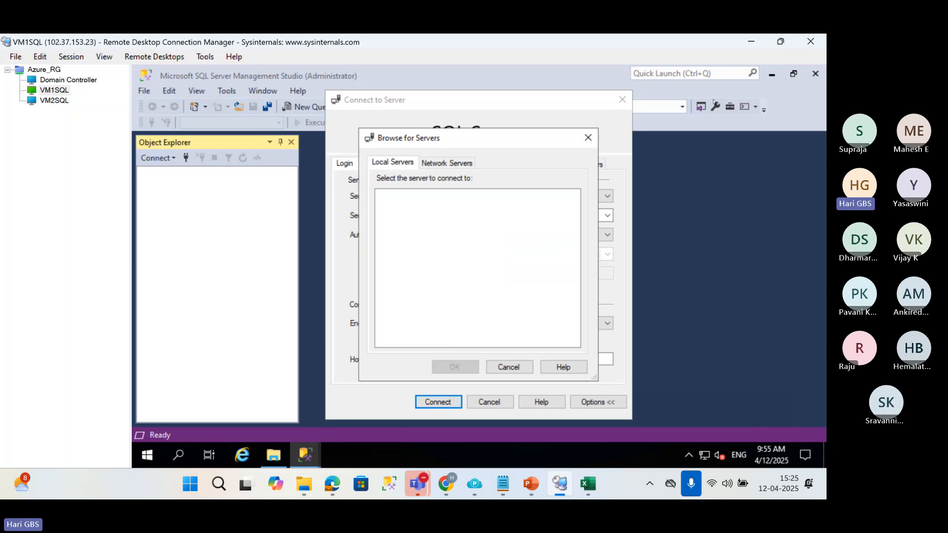
pyautogui.click(814, 77)
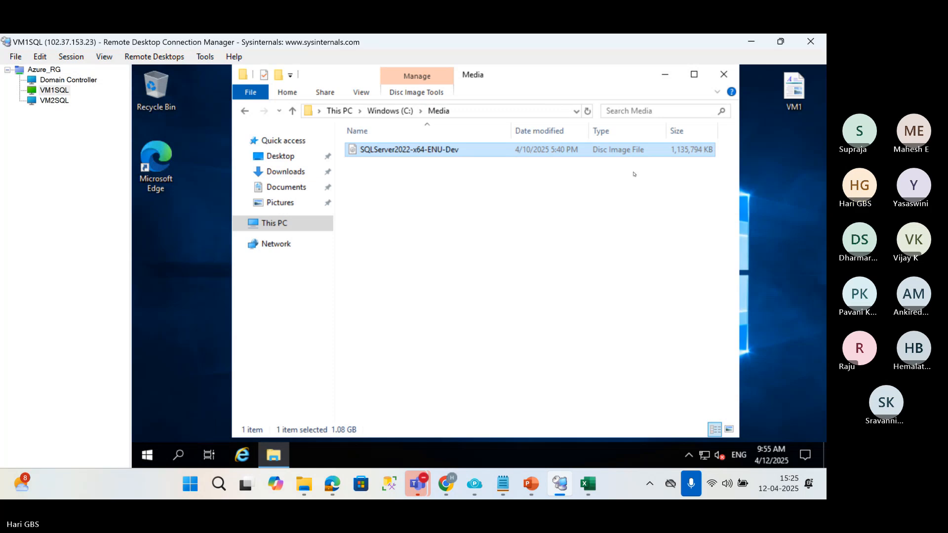
# Mount the SQLServer2022-x64-ENU-Dev disc image and run its setup application as administrator, allowing changes to the device.
pyautogui.rightClick(408, 153)
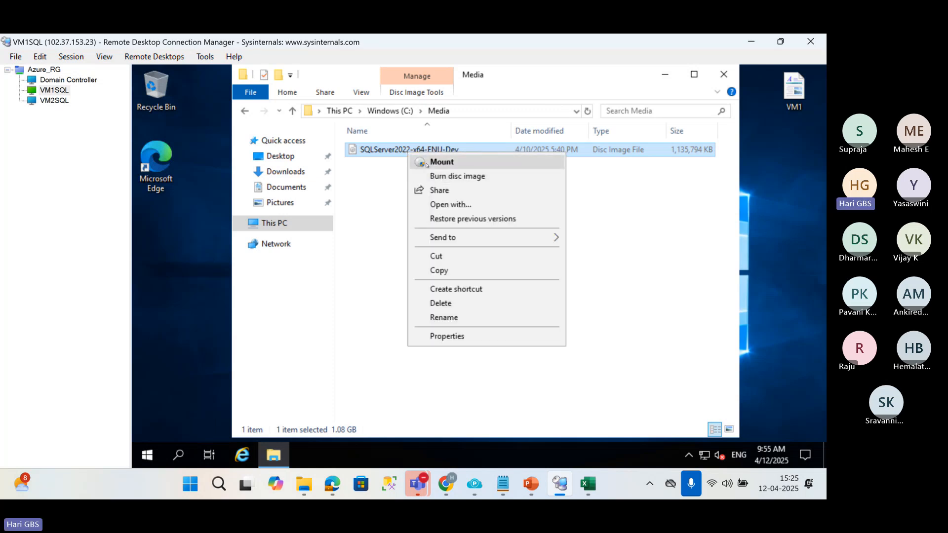
pyautogui.click(427, 164)
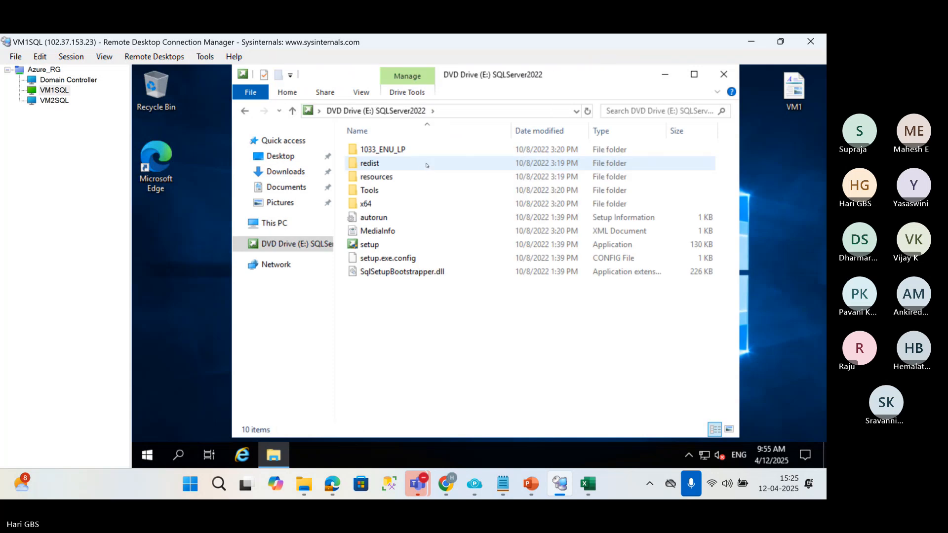
pyautogui.click(369, 245)
pyautogui.rightClick(369, 247)
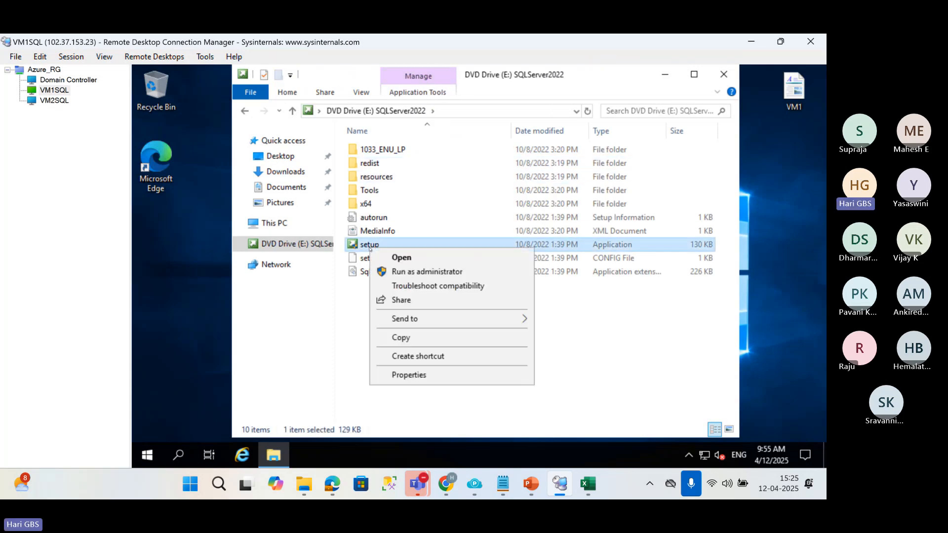
pyautogui.click(389, 272)
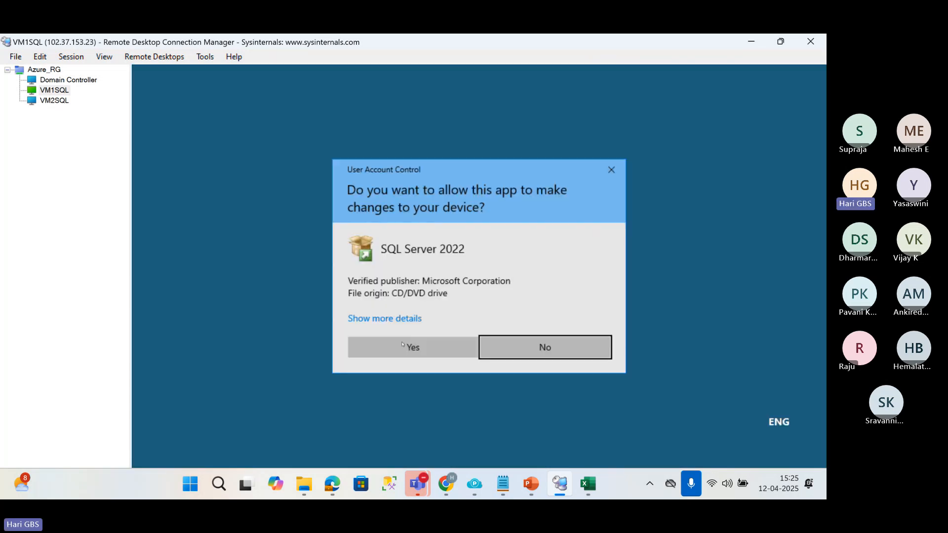
pyautogui.click(402, 345)
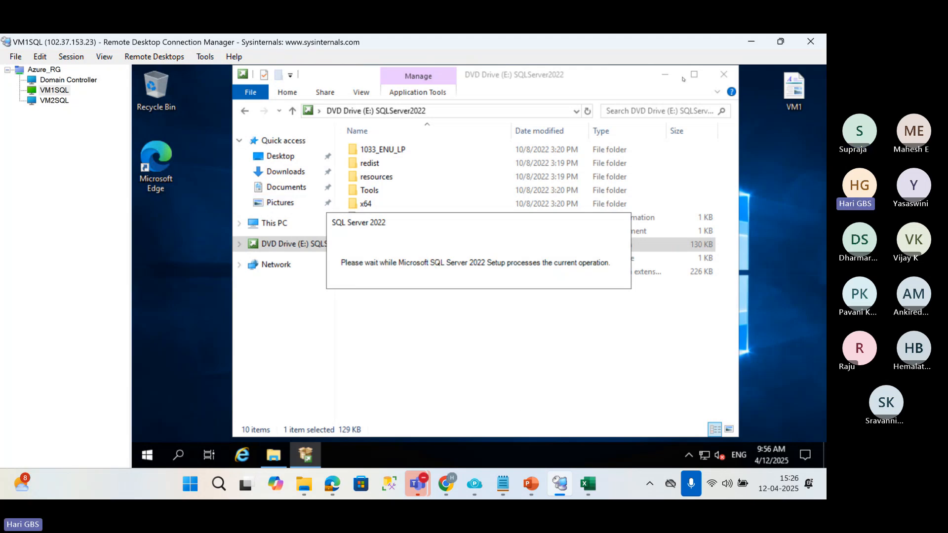
# Minimize the DVD drive window and show the Installation options in SQL Server Installation Center.
pyautogui.click(664, 74)
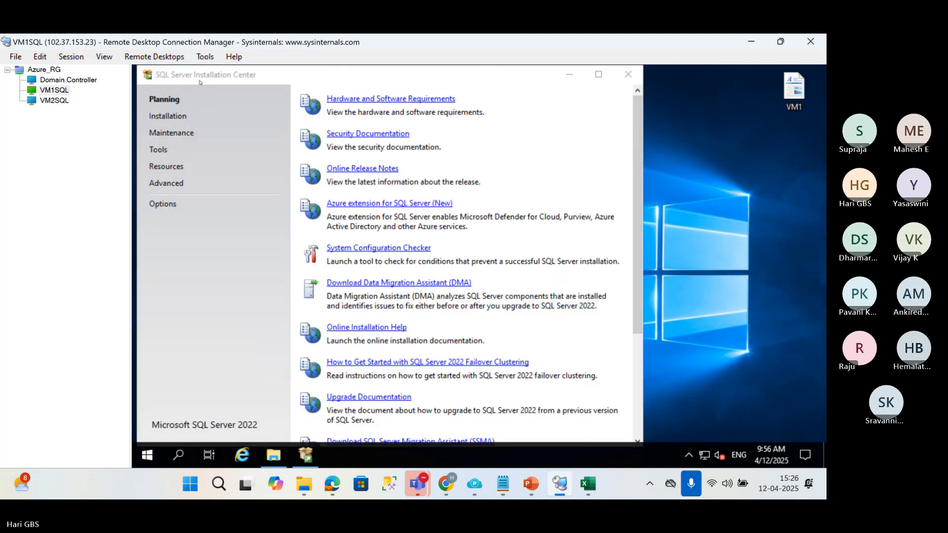
pyautogui.click(209, 79)
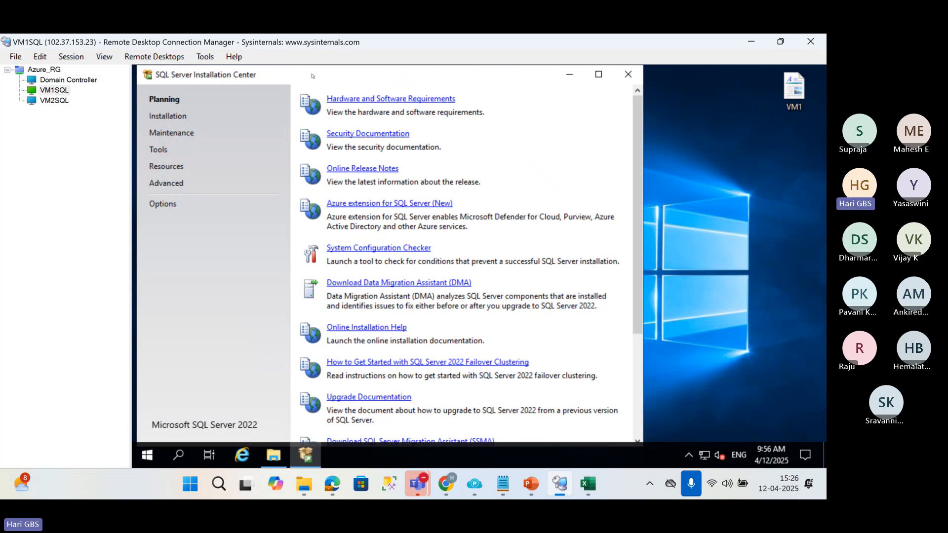
pyautogui.click(168, 116)
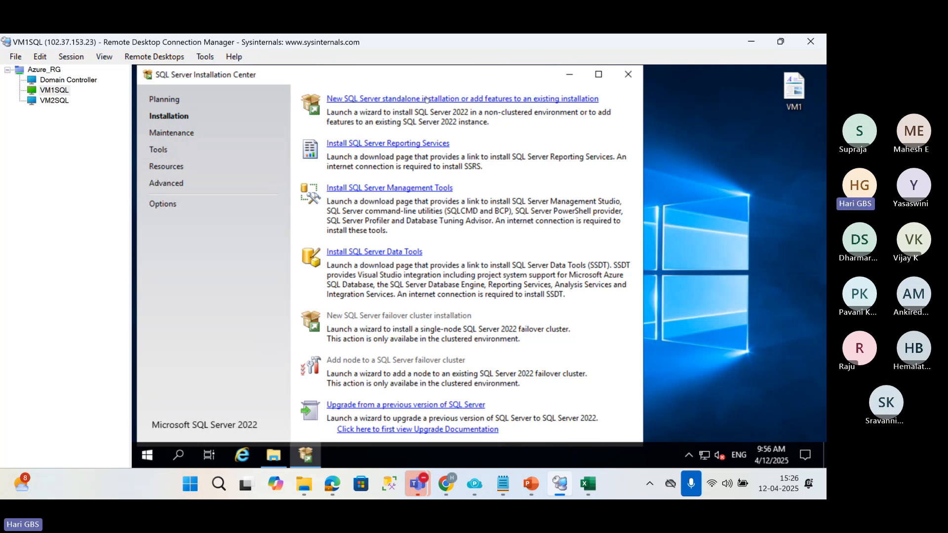
# Start a new standalone SQL Server installation and choose the free Developer edition.
pyautogui.click(425, 98)
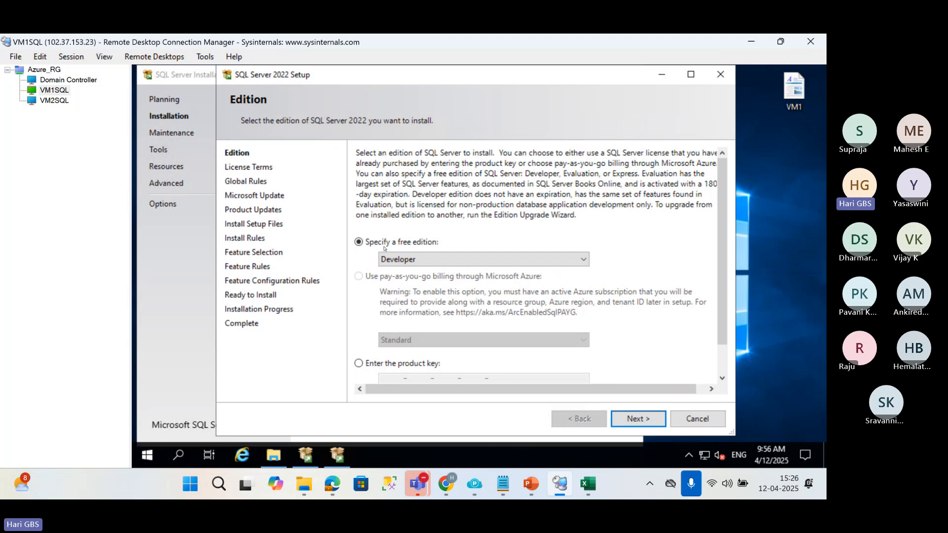
pyautogui.click(402, 260)
pyautogui.click(401, 261)
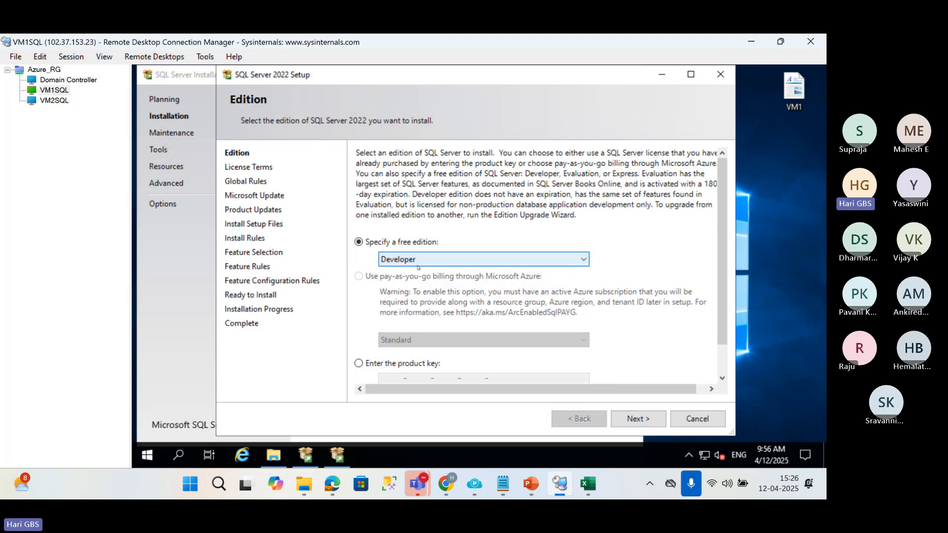
pyautogui.click(637, 419)
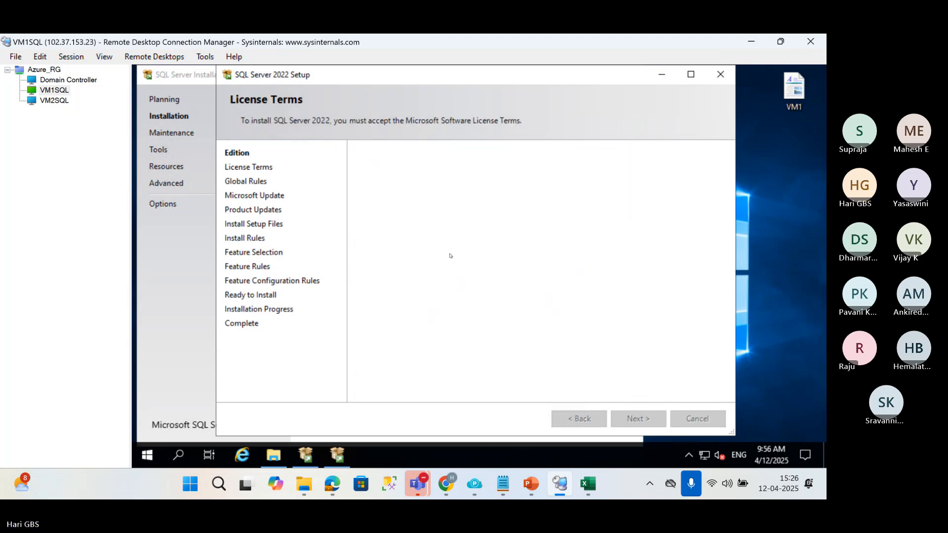
# Accept the license terms and continue past the Microsoft Update page without enabling update checks.
pyautogui.click(359, 323)
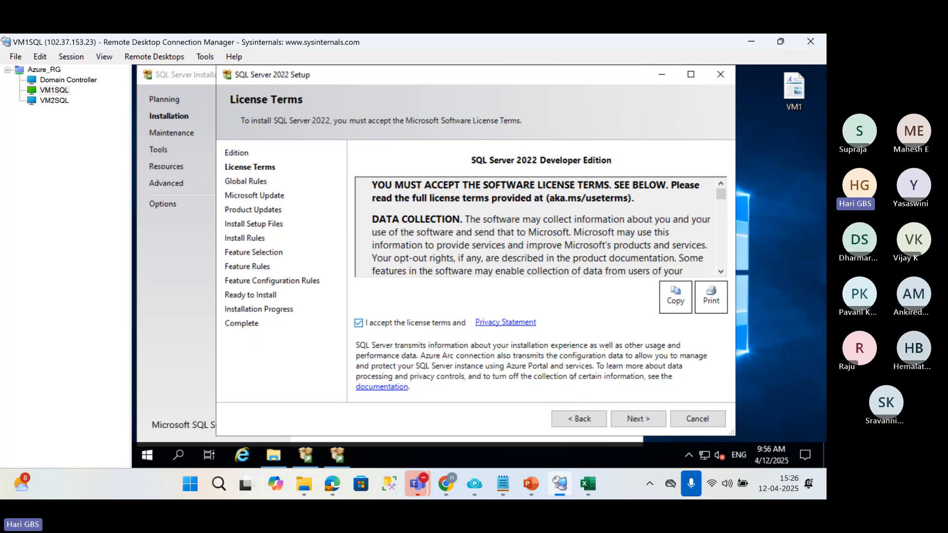
pyautogui.click(638, 418)
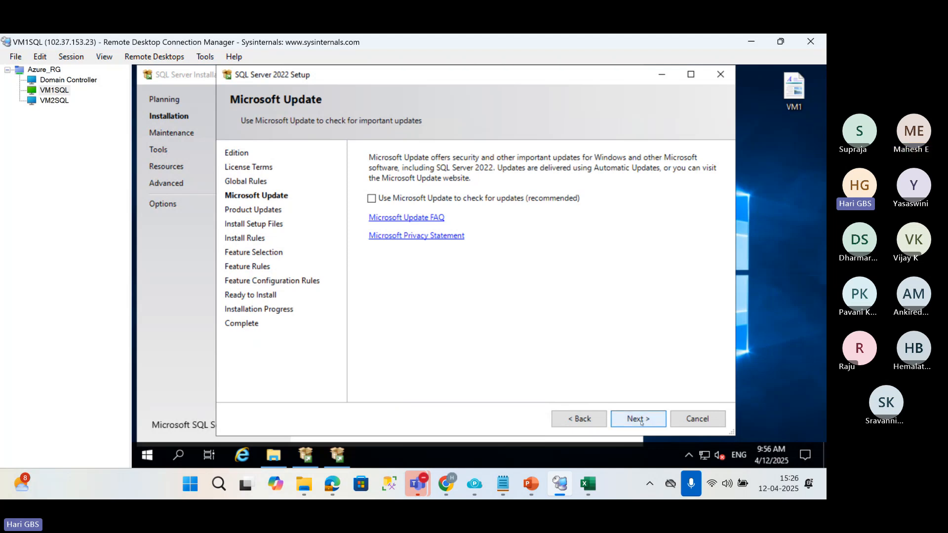
pyautogui.click(664, 418)
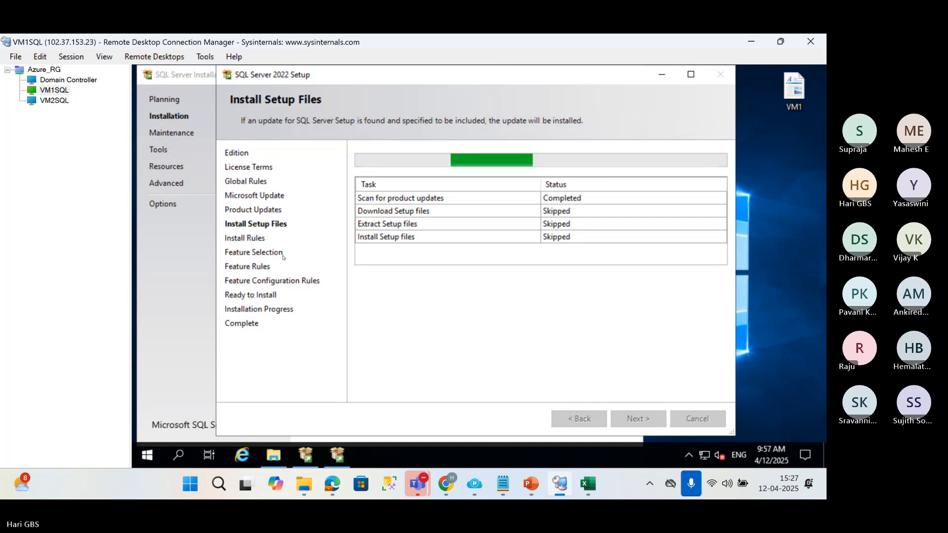
# Open Notepad on the local computer and write the heading FISD.
pyautogui.press('super+r')
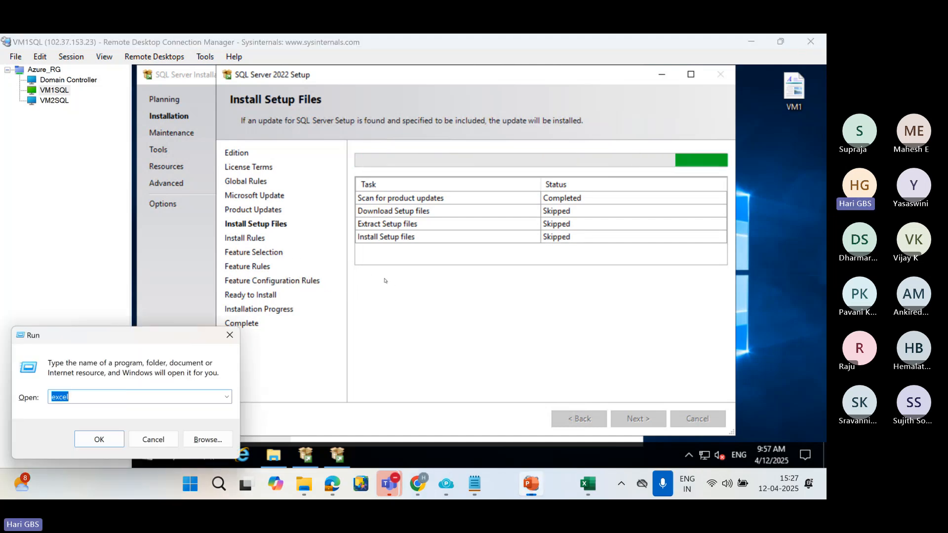
pyautogui.press('Return')
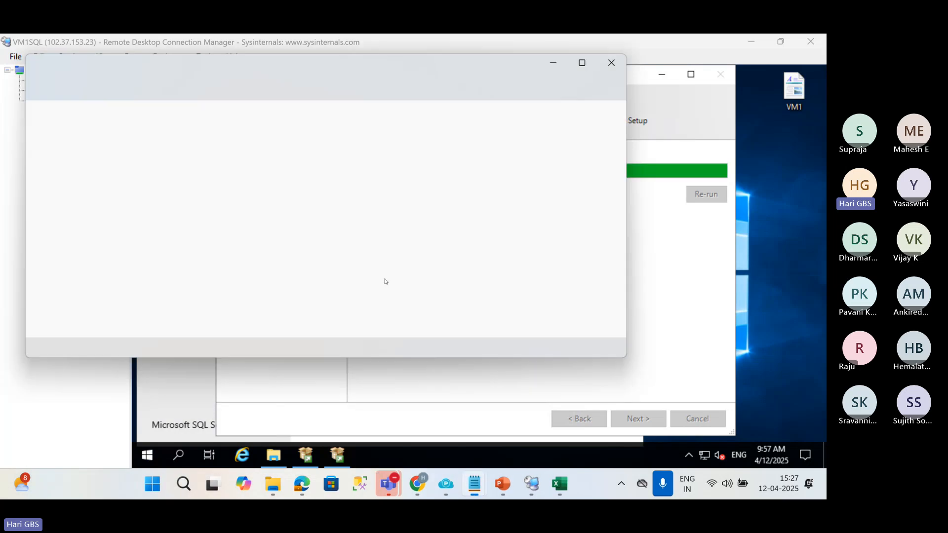
pyautogui.write('FISD')
pyautogui.press('Return')
pyautogui.press('Return')
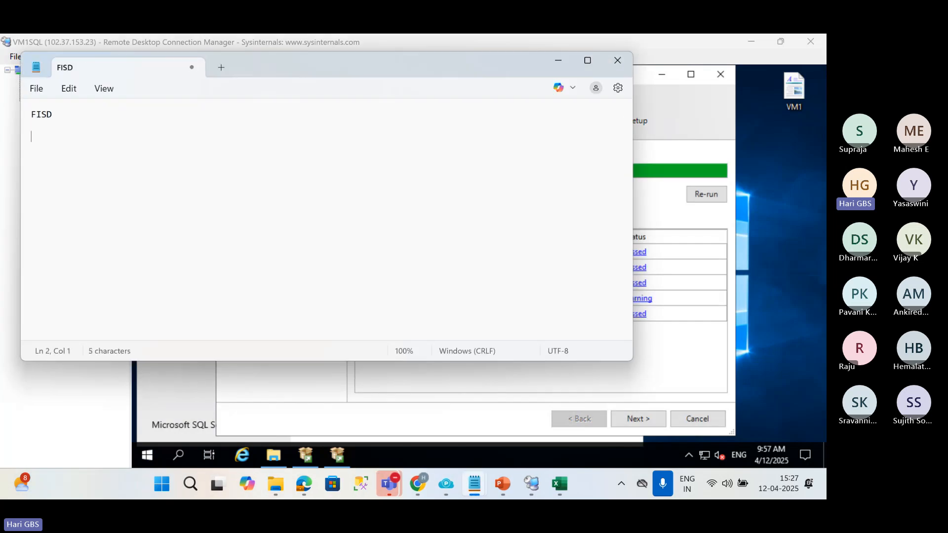
# List Feature, Instance, Server and Database Engine on separate lines below the FISD heading.
pyautogui.write('Feature')
pyautogui.press('Return')
pyautogui.press('Return')
pyautogui.write('Instance')
pyautogui.press('Return')
pyautogui.press('Return')
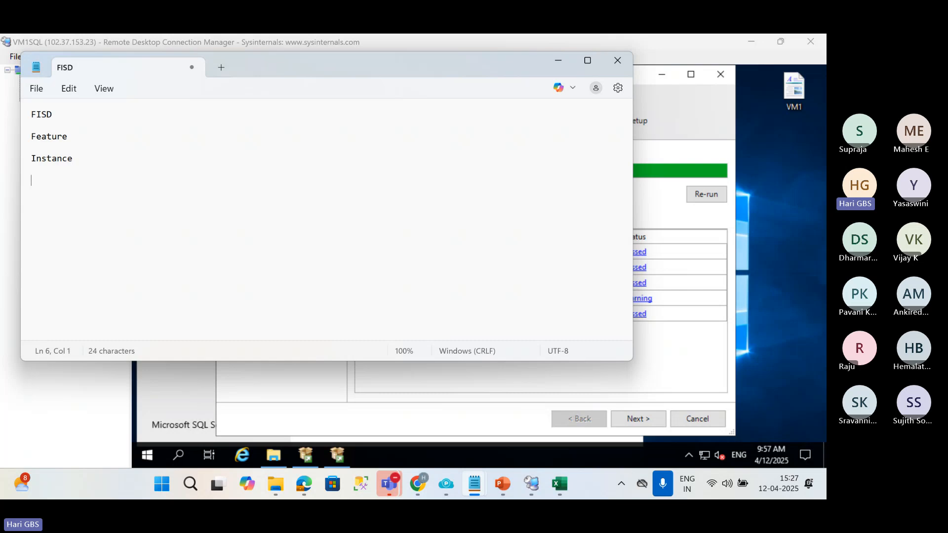
pyautogui.write('Server')
pyautogui.press('Return')
pyautogui.press('Return')
pyautogui.write('Database |En')
pyautogui.press('BackSpace')
pyautogui.press('BackSpace')
pyautogui.press('BackSpace')
pyautogui.write('Engine')
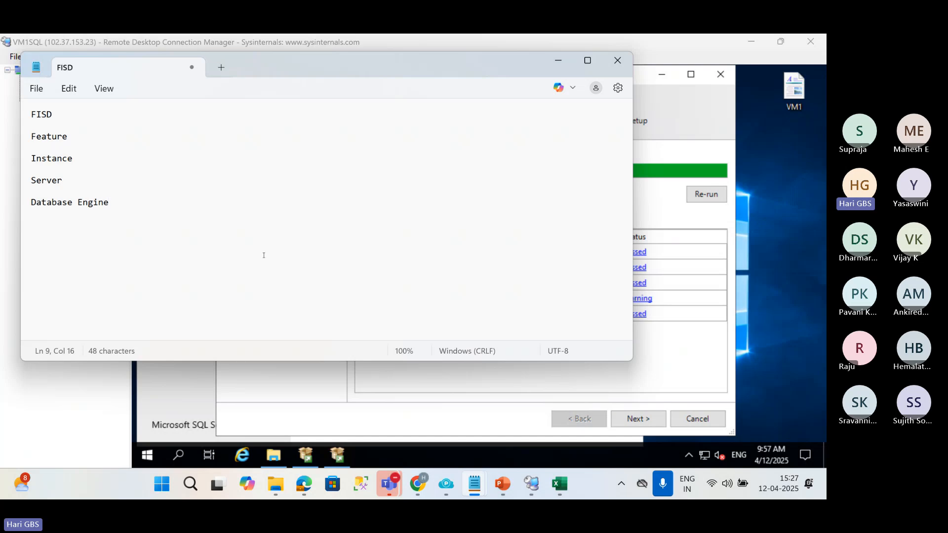
# Return to SQL Server 2022 Setup, continue past the install rules and select the Database Engine Services feature.
pyautogui.click(688, 220)
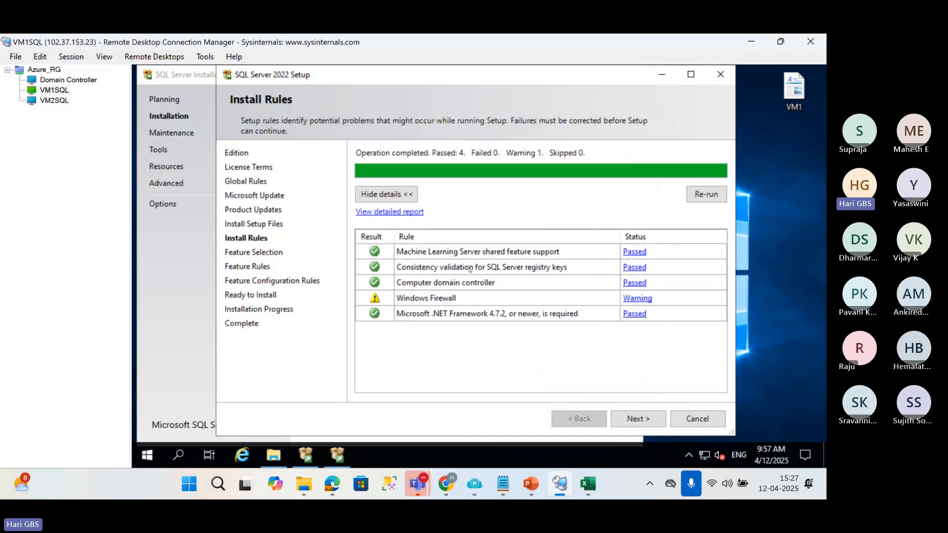
pyautogui.click(635, 420)
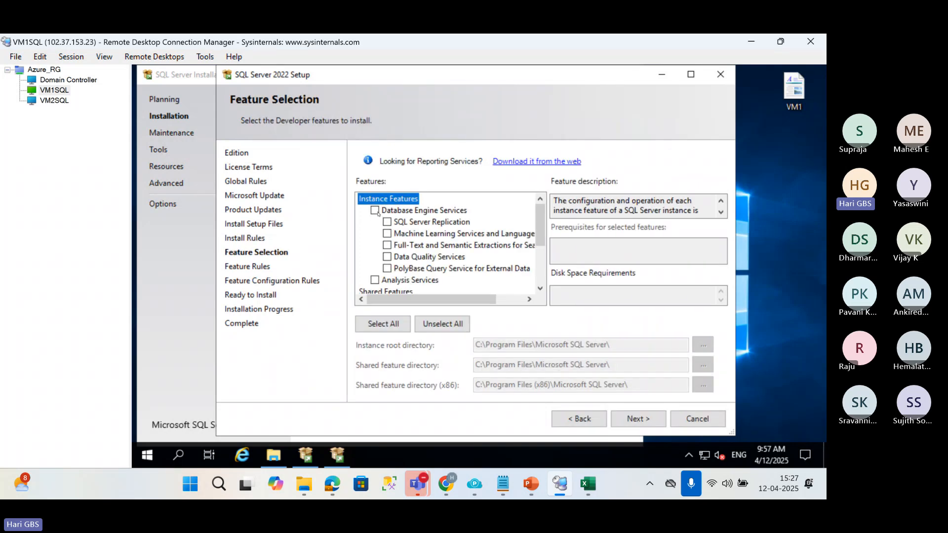
pyautogui.click(375, 211)
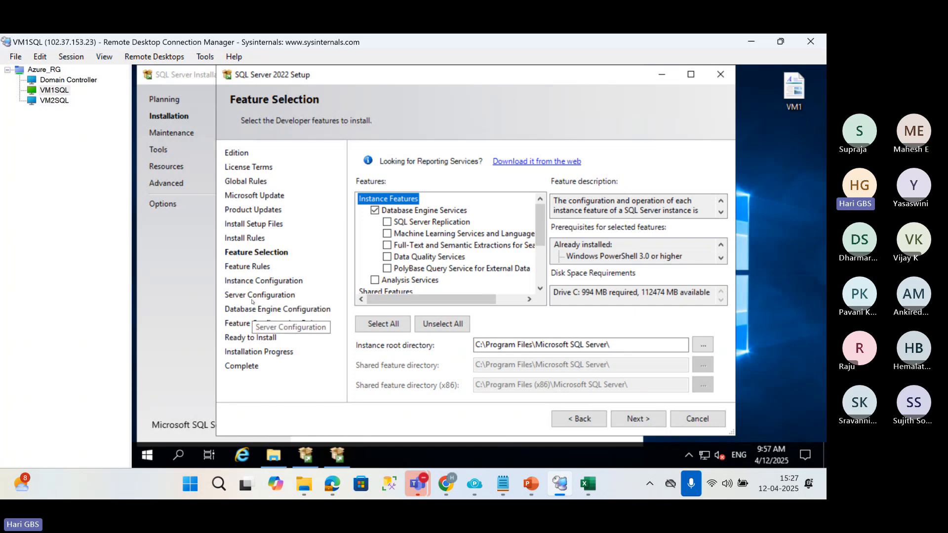
pyautogui.click(630, 423)
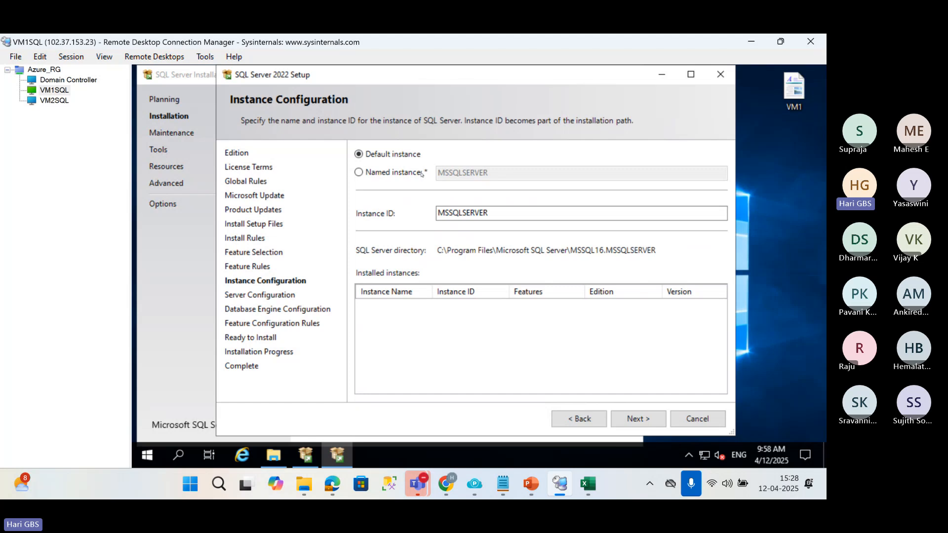
# Keep the default instance MSSQLSERVER and grant the Perform Volume Maintenance Tasks privilege to the Database Engine service.
pyautogui.click(635, 420)
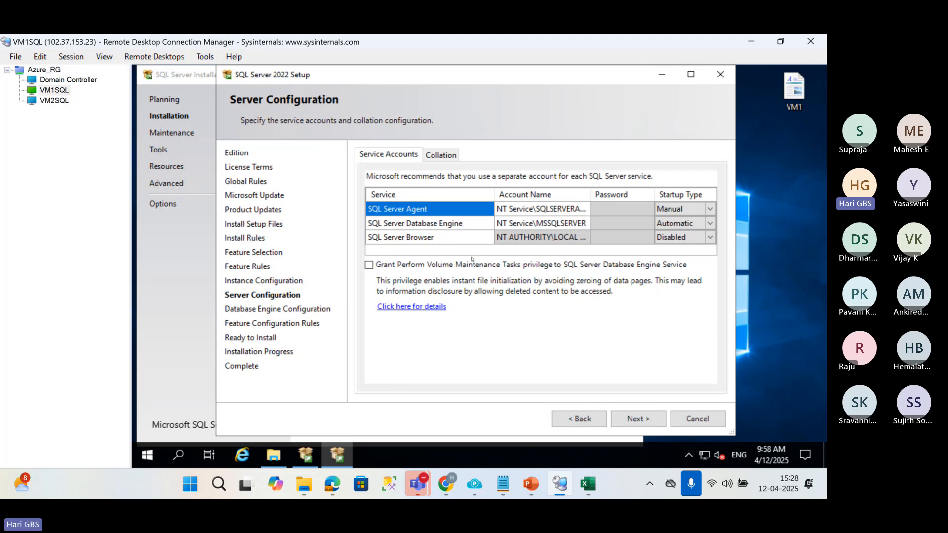
pyautogui.click(369, 267)
pyautogui.click(638, 420)
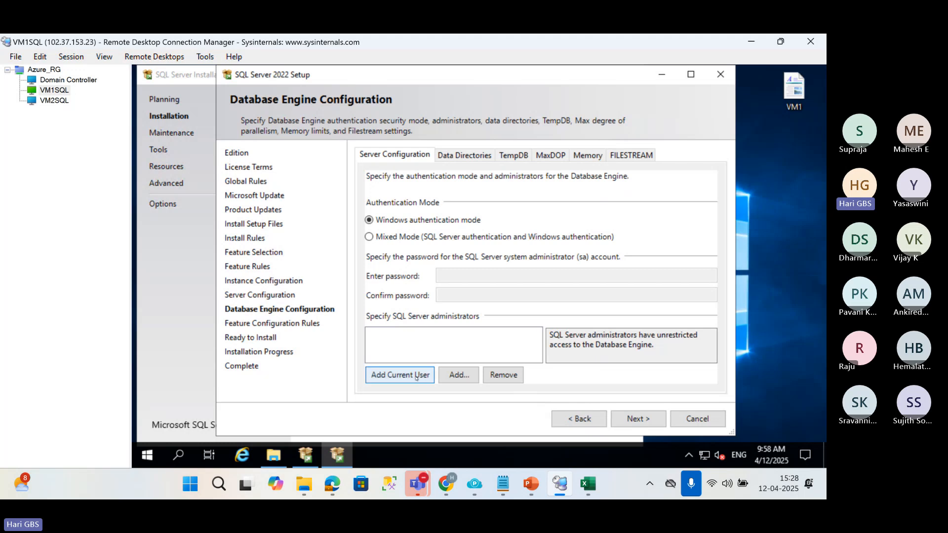
# Add the current user as SQL Server administrator with Windows authentication mode and start the installation.
pyautogui.click(416, 377)
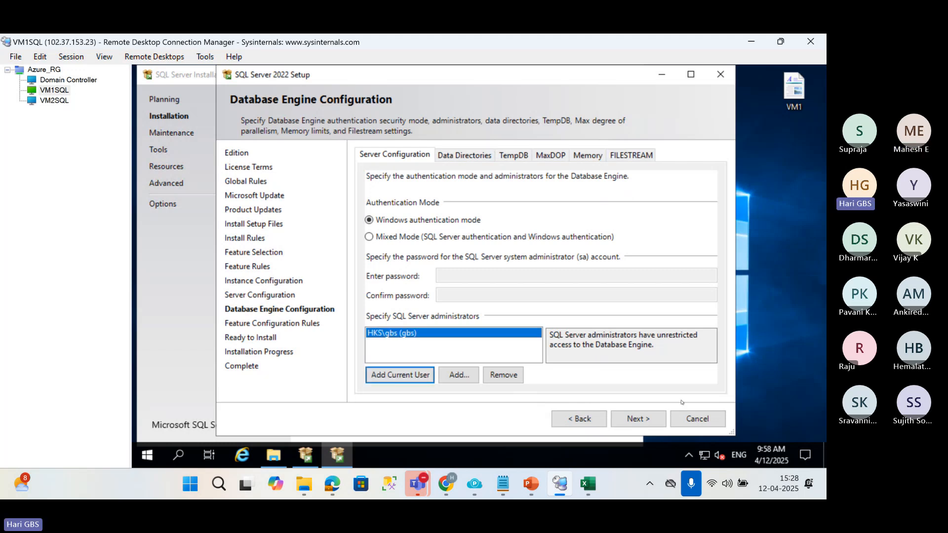
pyautogui.click(631, 419)
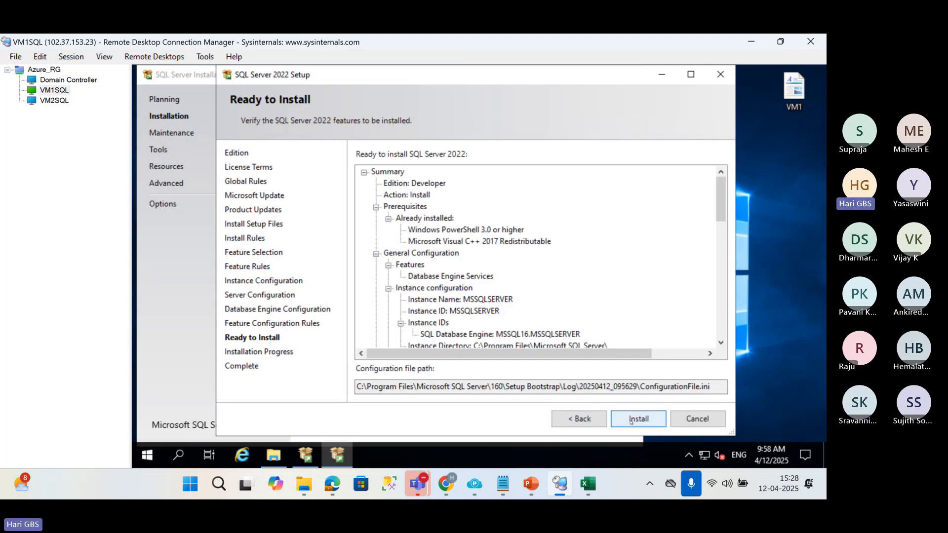
pyautogui.click(631, 419)
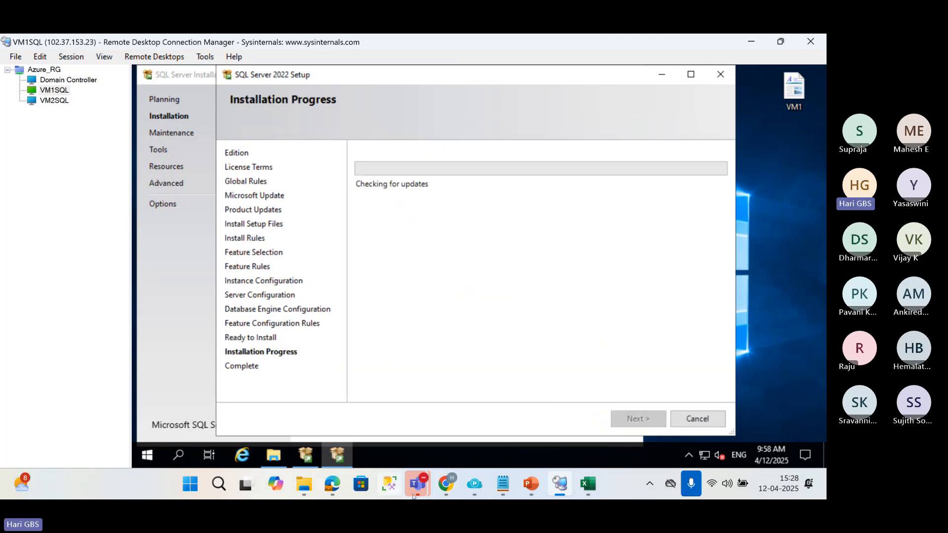
# Switch to the Teams meeting window, mute the microphone and unmute it again.
pyautogui.moveTo(415, 494)
pyautogui.click(327, 385)
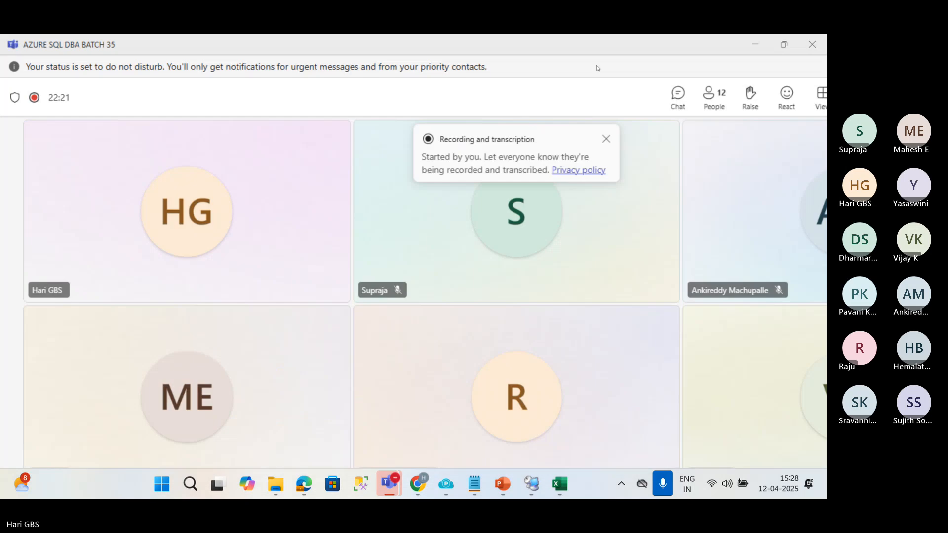
pyautogui.click(650, 93)
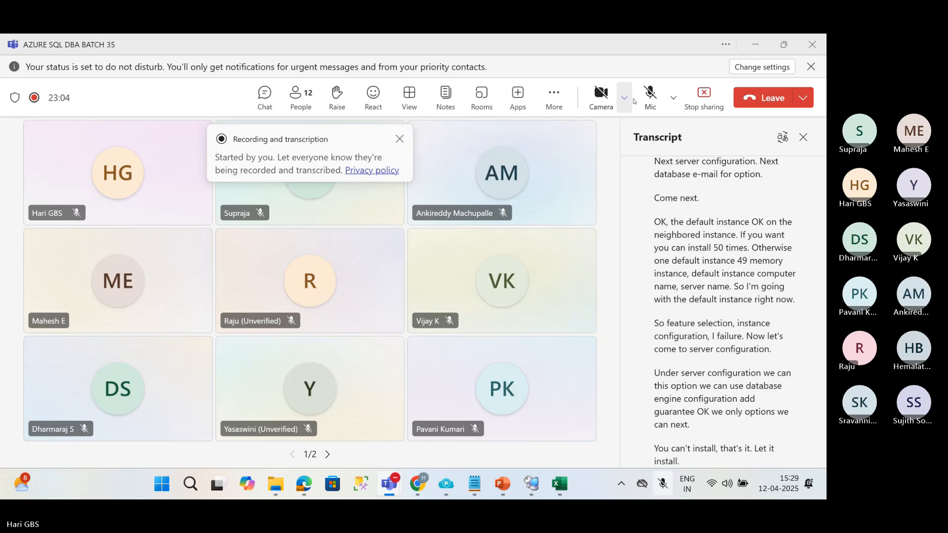
pyautogui.click(650, 95)
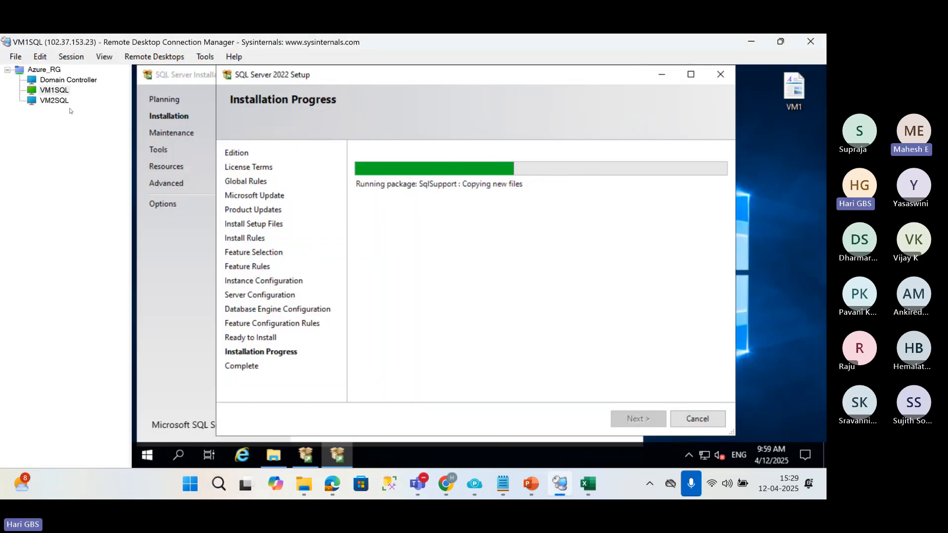
# Switch to the VM2SQL session, dismiss the Windows Admin Center message and minimize Server Manager.
pyautogui.click(54, 100)
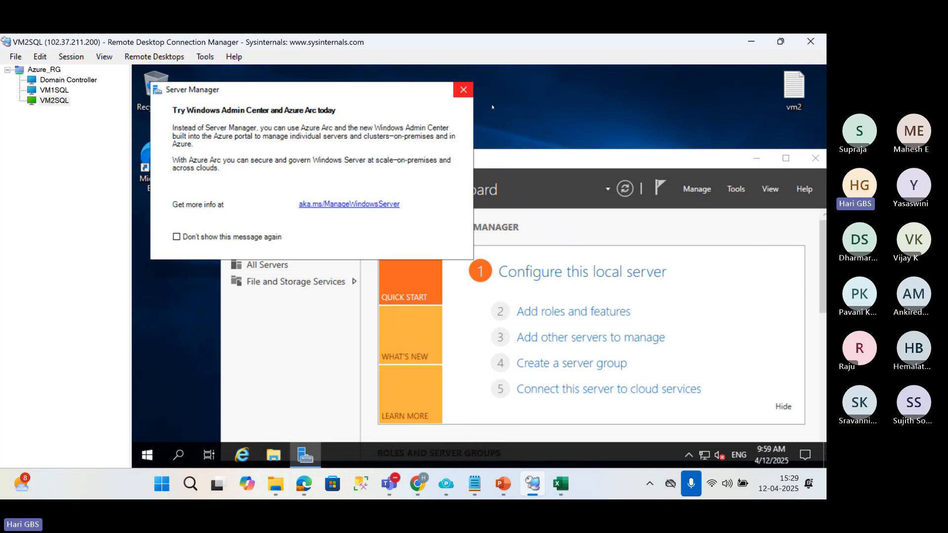
pyautogui.click(463, 90)
pyautogui.click(758, 158)
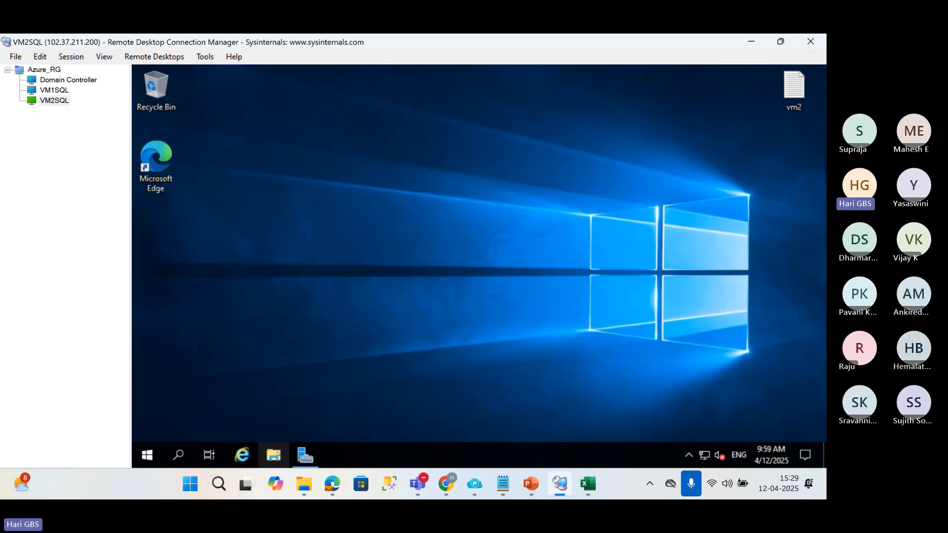
# Open the Media folder on drive C: of VM2SQL and mount the SQLServer2022-x64-ENU-Dev disc image, allowing the file to open.
pyautogui.click(274, 455)
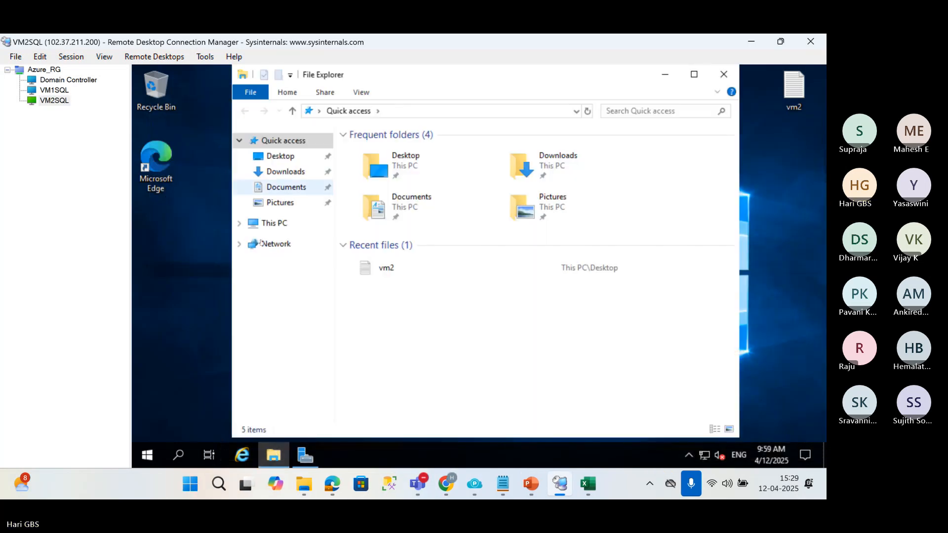
pyautogui.click(269, 223)
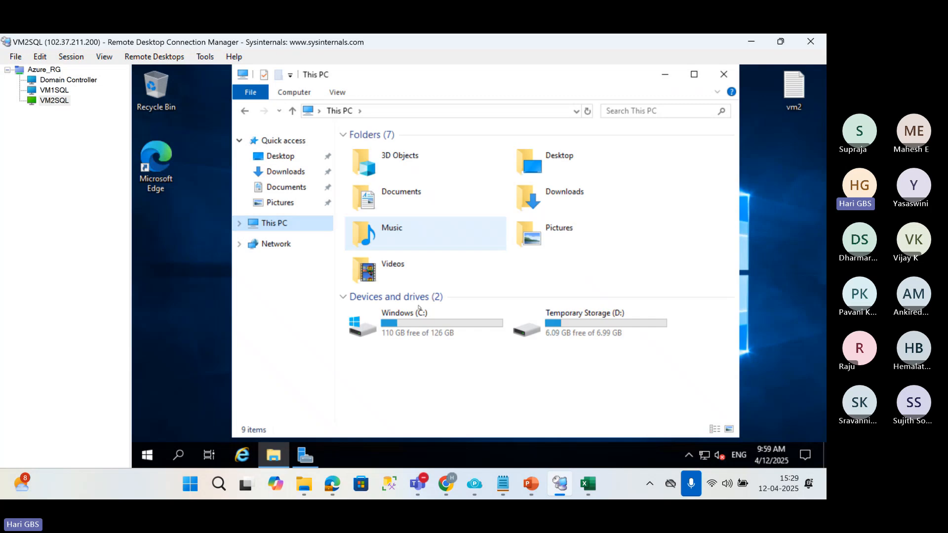
pyautogui.doubleClick(375, 321)
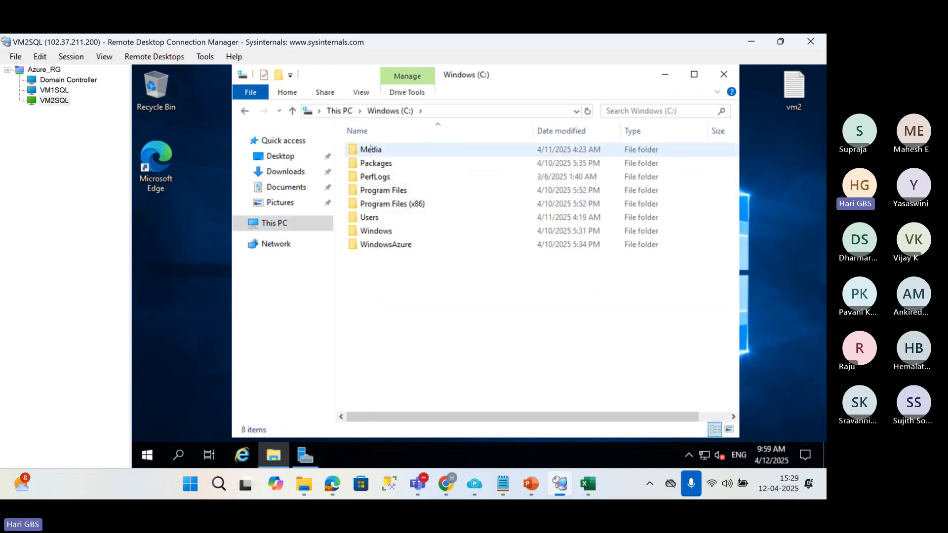
pyautogui.doubleClick(371, 150)
pyautogui.click(371, 155)
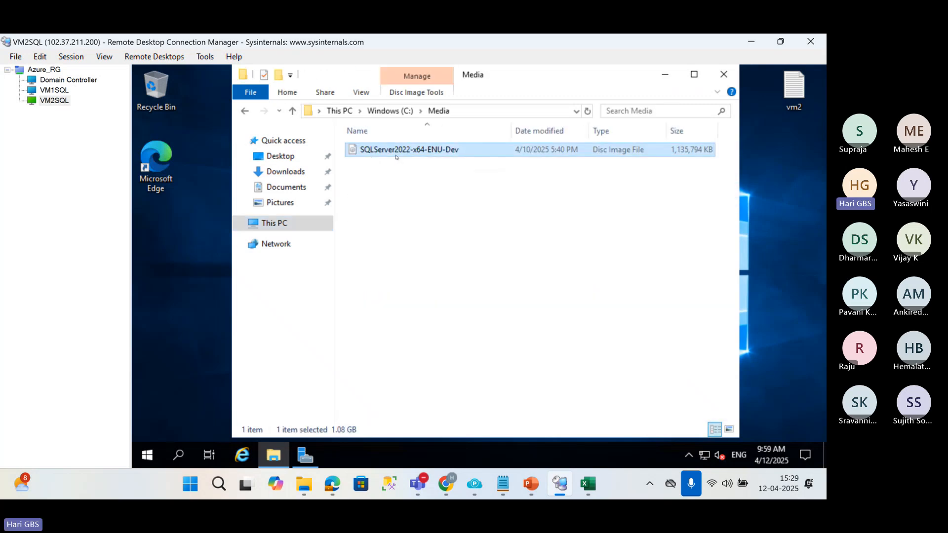
pyautogui.rightClick(397, 157)
pyautogui.click(424, 166)
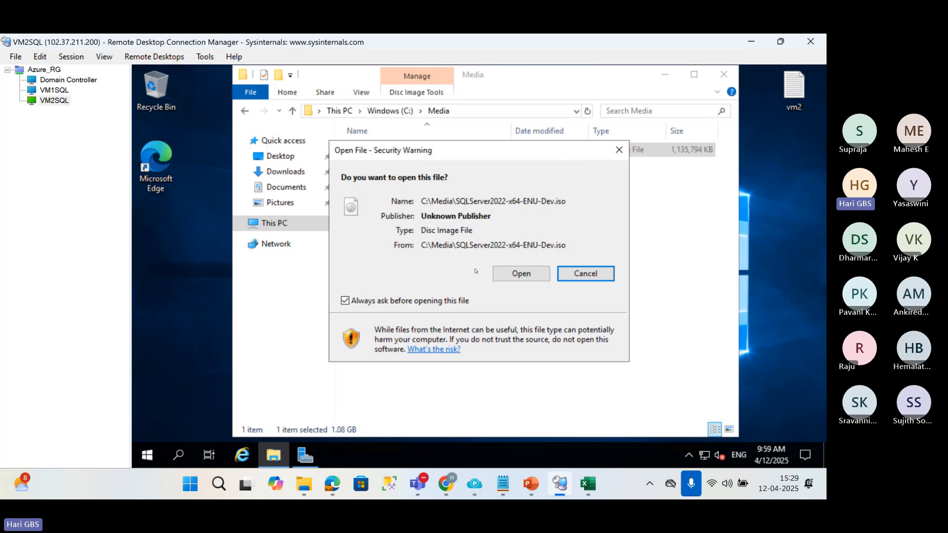
pyautogui.click(500, 275)
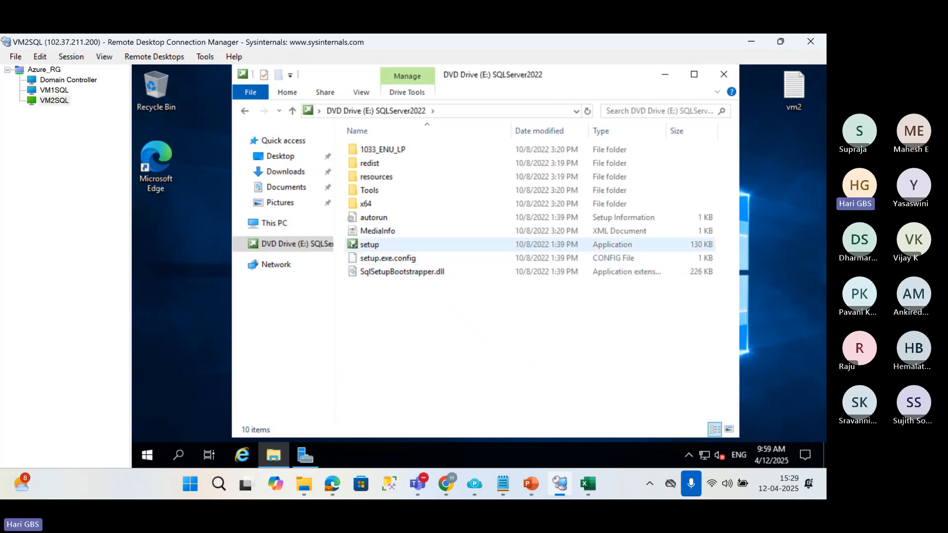
# Run the disc's setup application as administrator, allowing changes to the device, and minimize the DVD drive window.
pyautogui.rightClick(349, 243)
pyautogui.click(378, 266)
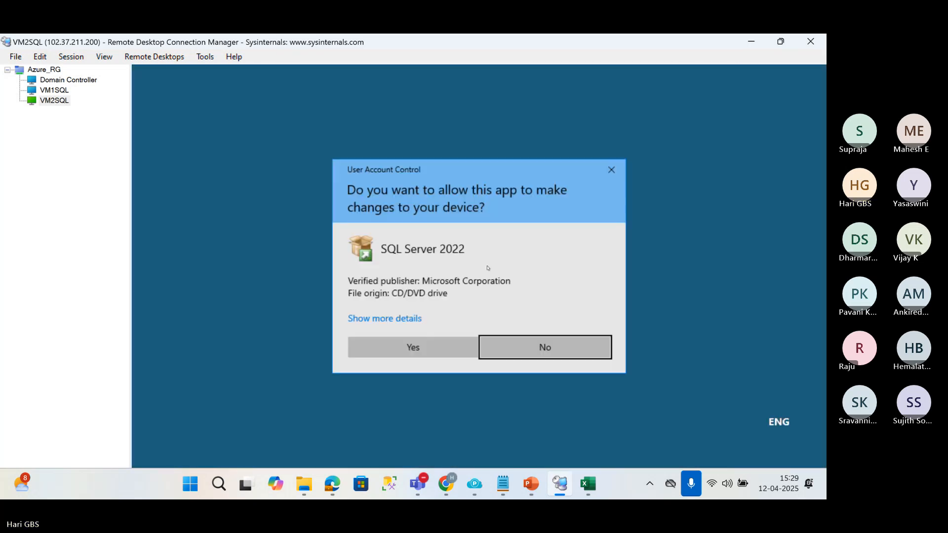
pyautogui.click(440, 345)
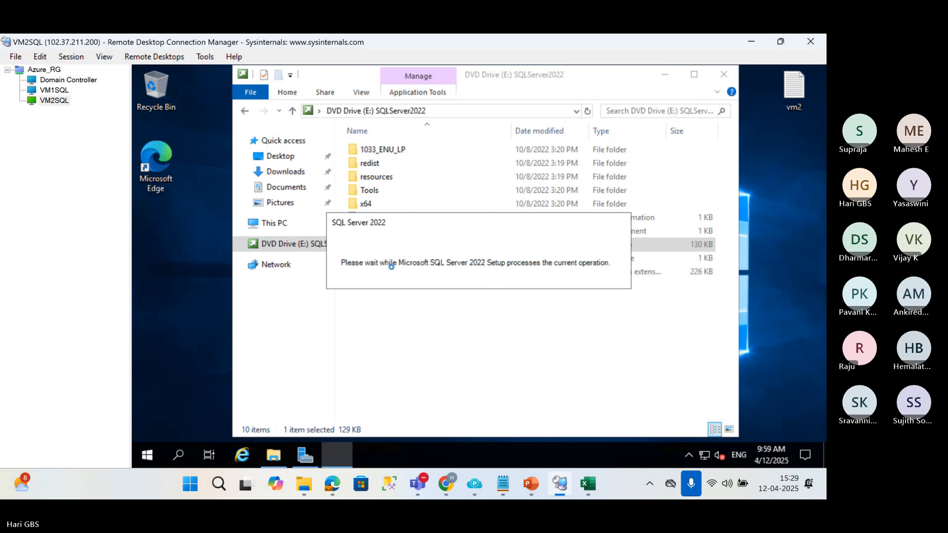
pyautogui.click(48, 100)
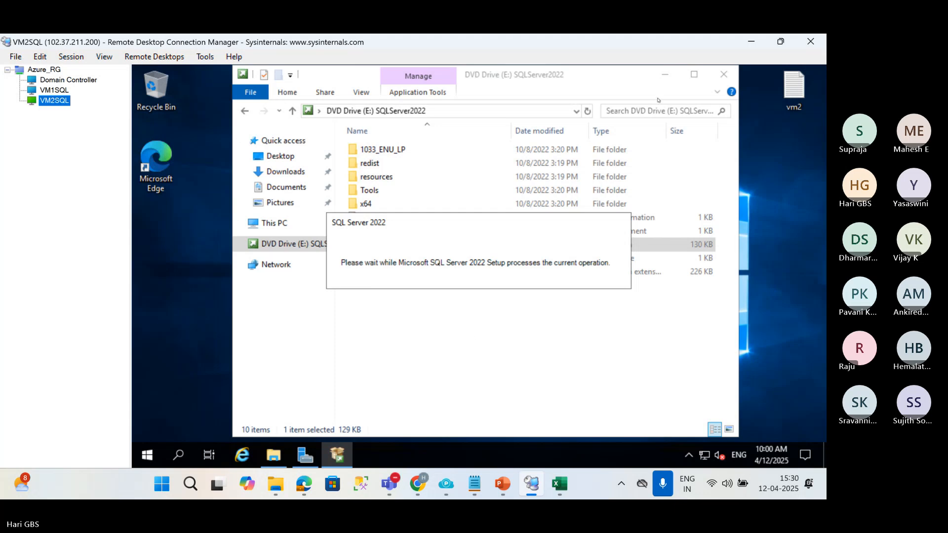
pyautogui.click(665, 75)
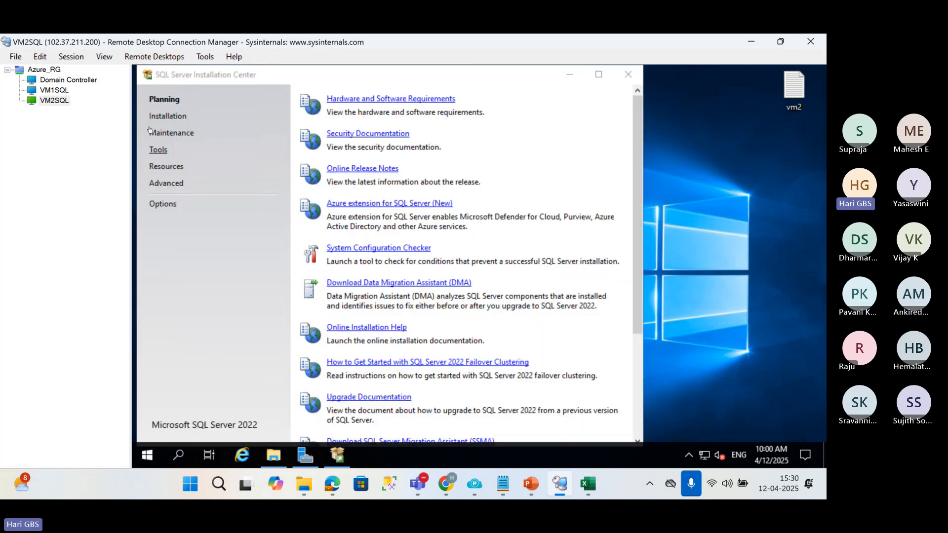
# Start a new standalone SQL Server installation with the free Developer edition and accept the license terms.
pyautogui.click(160, 117)
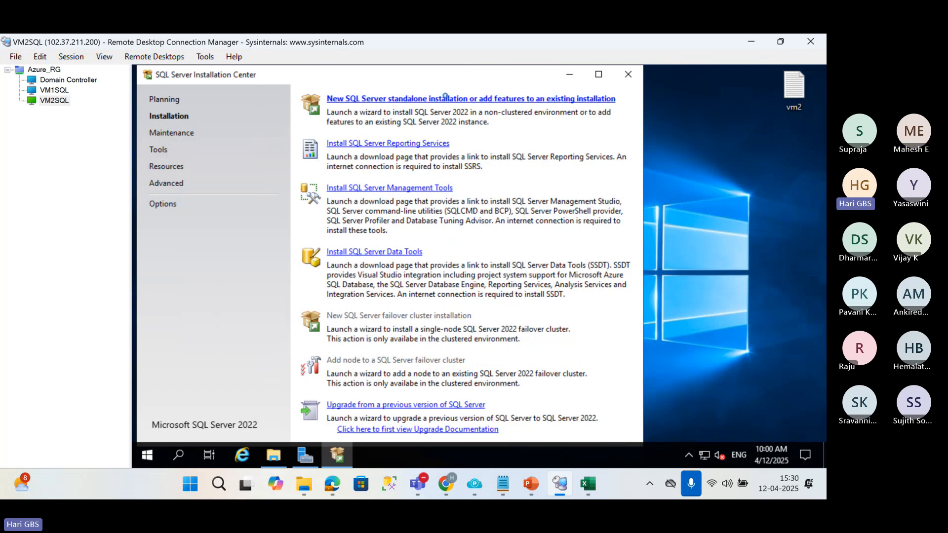
pyautogui.click(430, 99)
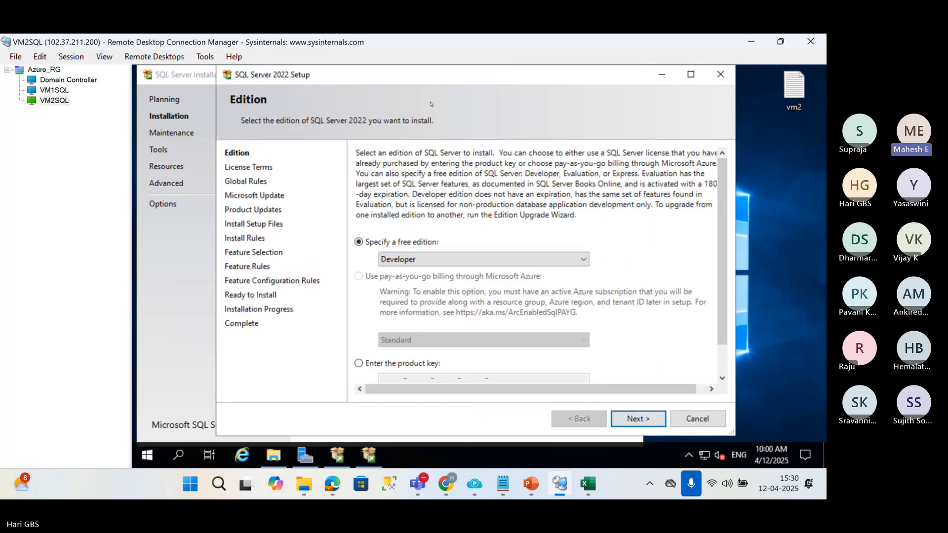
pyautogui.click(638, 418)
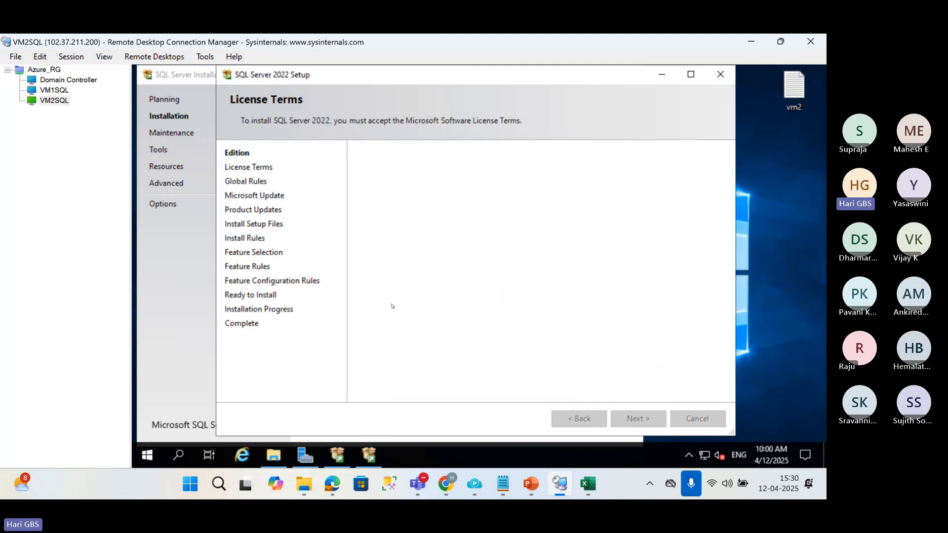
pyautogui.click(360, 323)
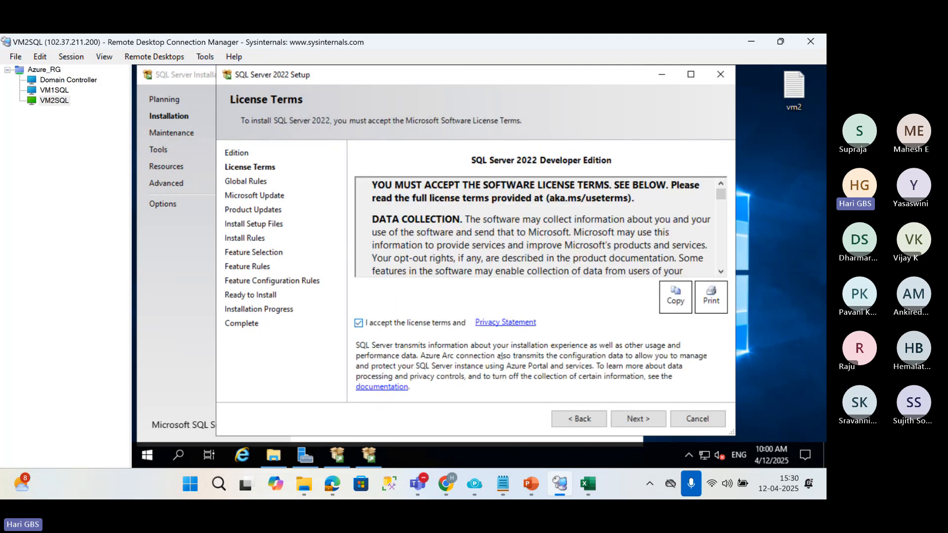
pyautogui.click(644, 419)
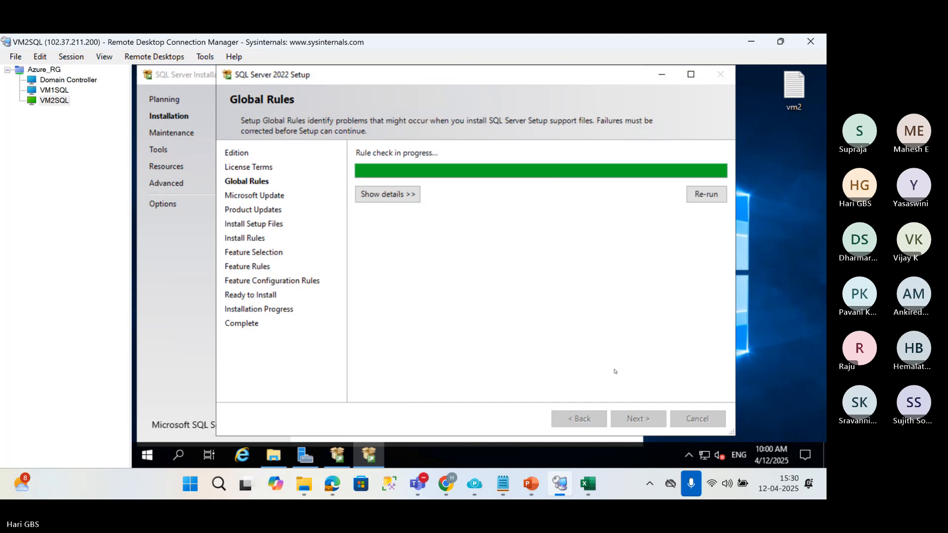
# Proceed through the global rules, product updates and install rules checks to the feature selection.
pyautogui.click(638, 419)
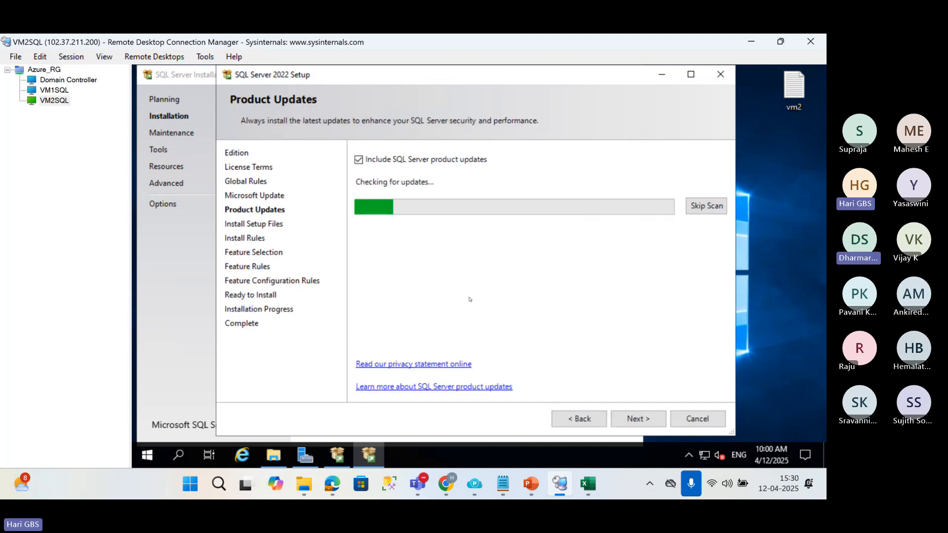
pyautogui.click(627, 424)
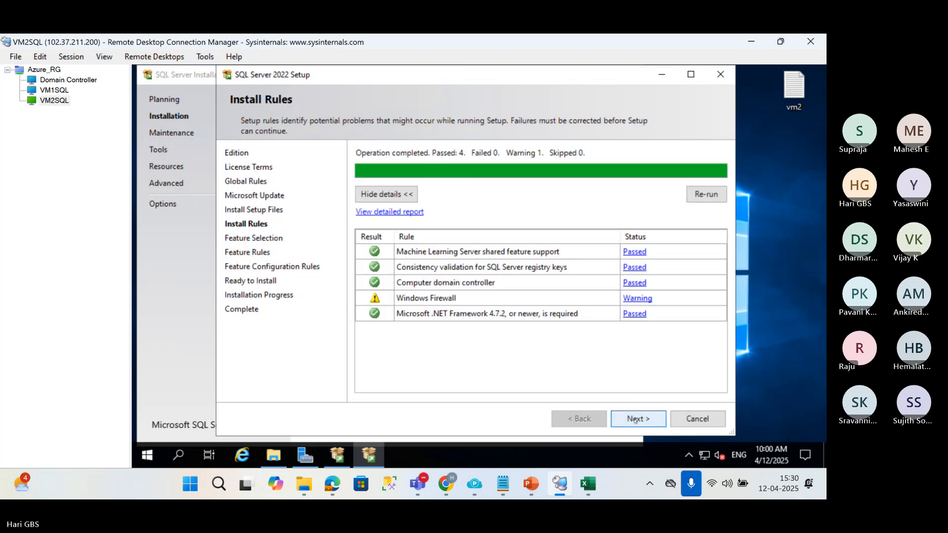
pyautogui.click(635, 420)
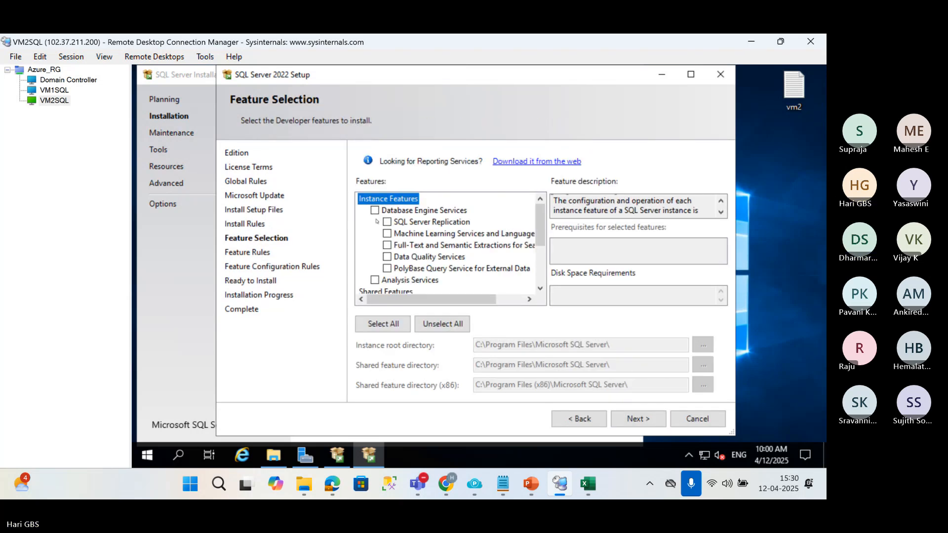
# Select Database Engine Services as the feature to install and accept the default instance with ID MSSQLSERVER.
pyautogui.click(374, 211)
pyautogui.click(628, 419)
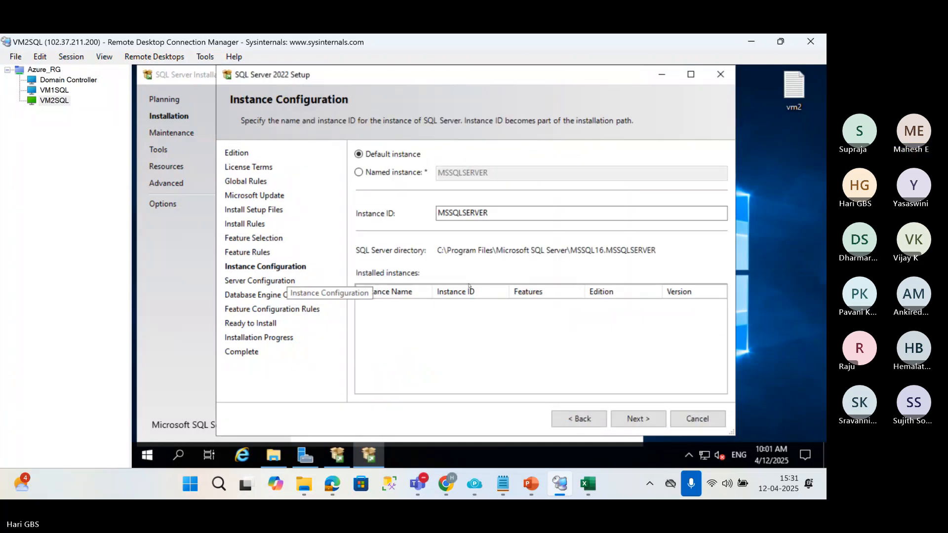
pyautogui.click(634, 419)
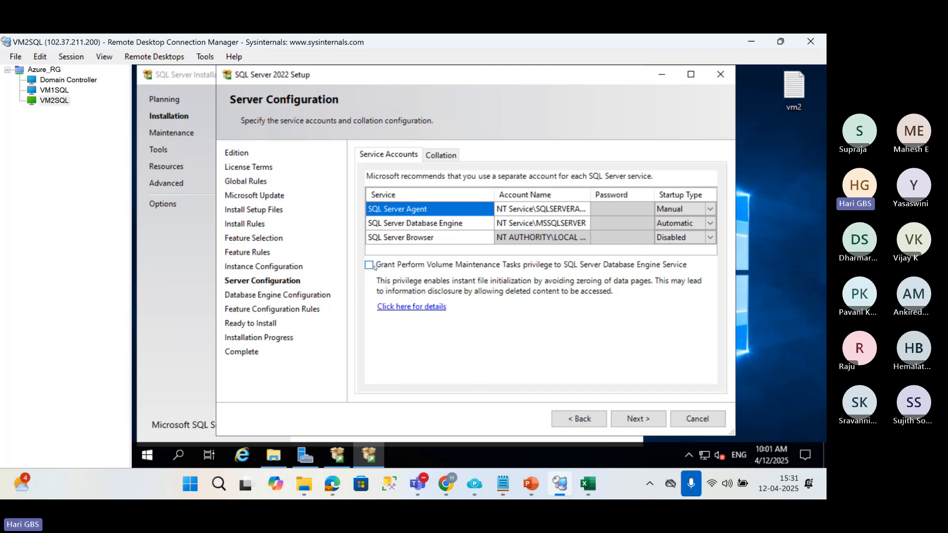
# Grant the Perform Volume Maintenance Tasks privilege to the Database Engine service and inspect the Agent and Database Engine account names.
pyautogui.click(368, 265)
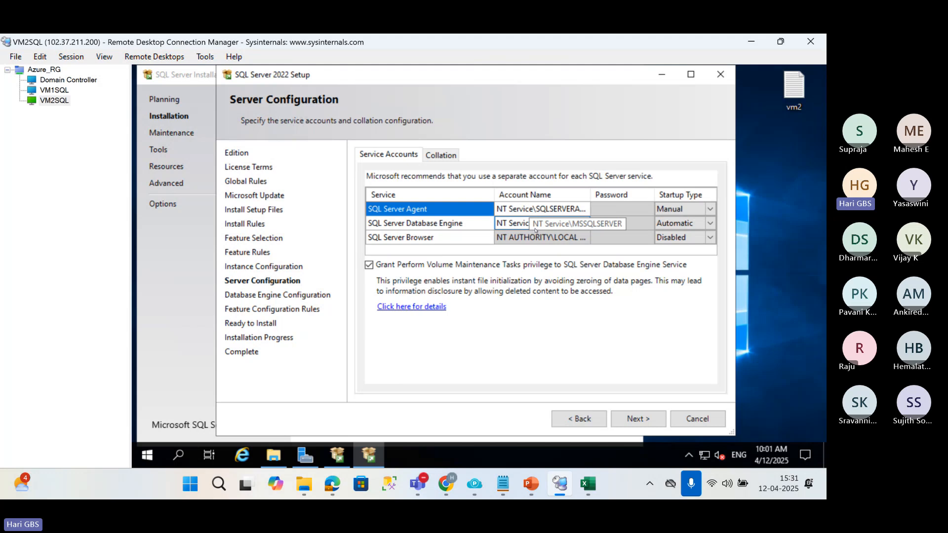
pyautogui.click(525, 209)
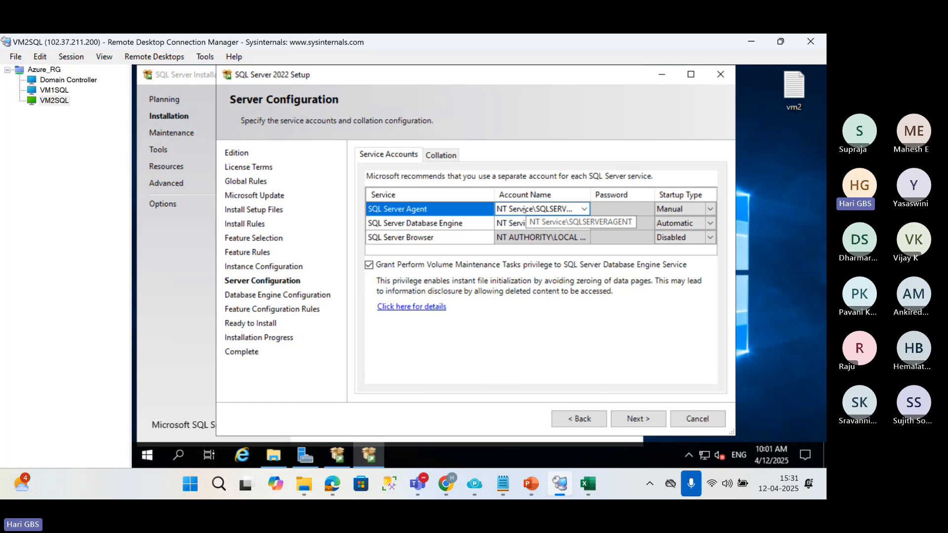
pyautogui.click(525, 222)
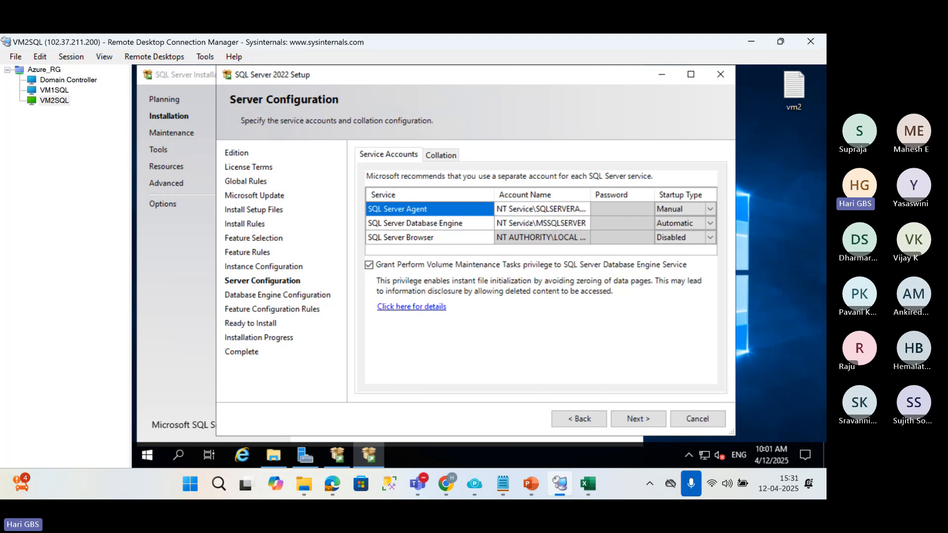
# Switch to the Domain Controller session, dismiss the Windows Admin Center message and close Server Manager.
pyautogui.click(82, 83)
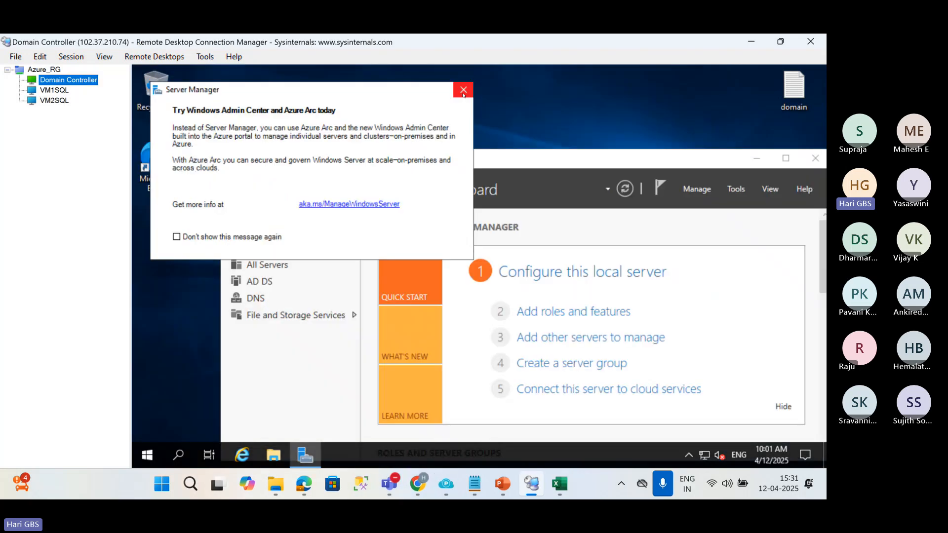
pyautogui.press('Escape')
pyautogui.click(815, 158)
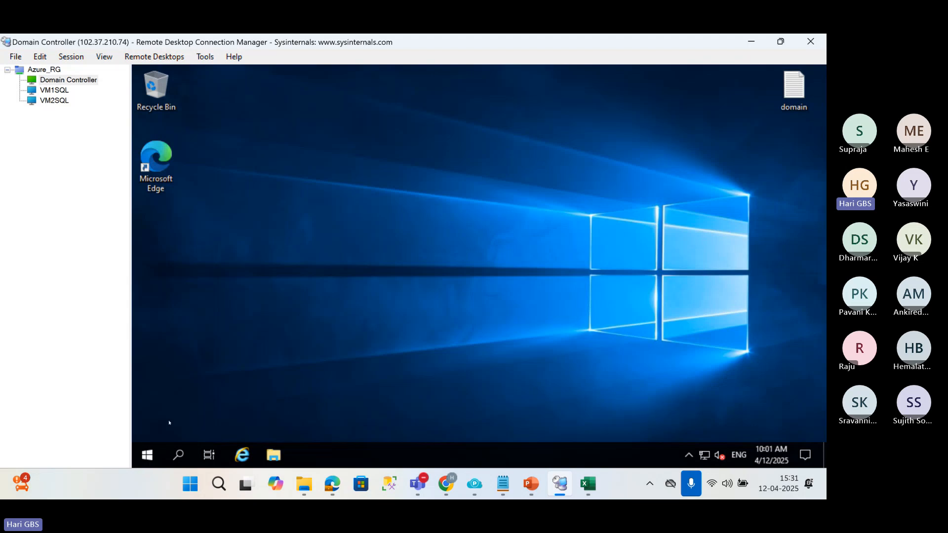
# Open Active Directory Users and Computers on the domain controller by running dsa.msc.
pyautogui.rightClick(154, 454)
pyautogui.click(179, 391)
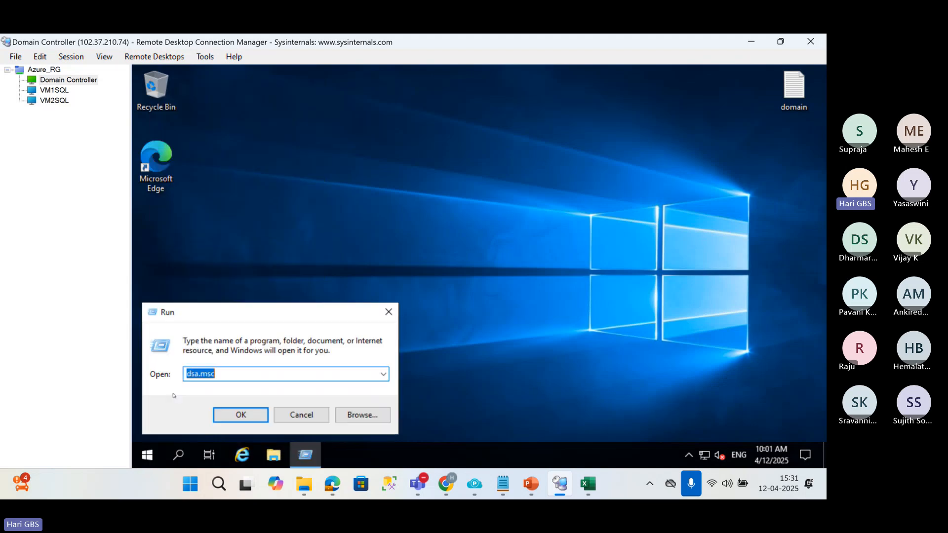
pyautogui.write('dsa.msc')
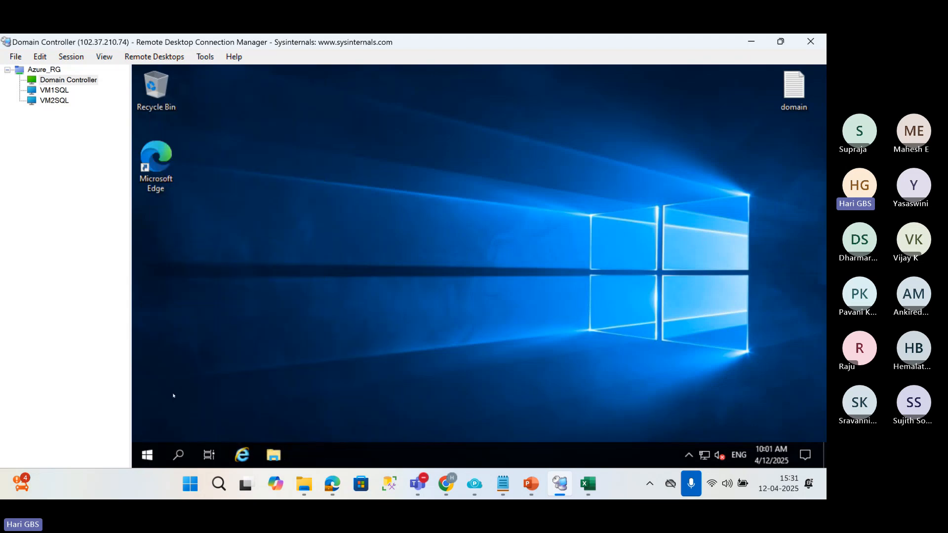
pyautogui.press('Return')
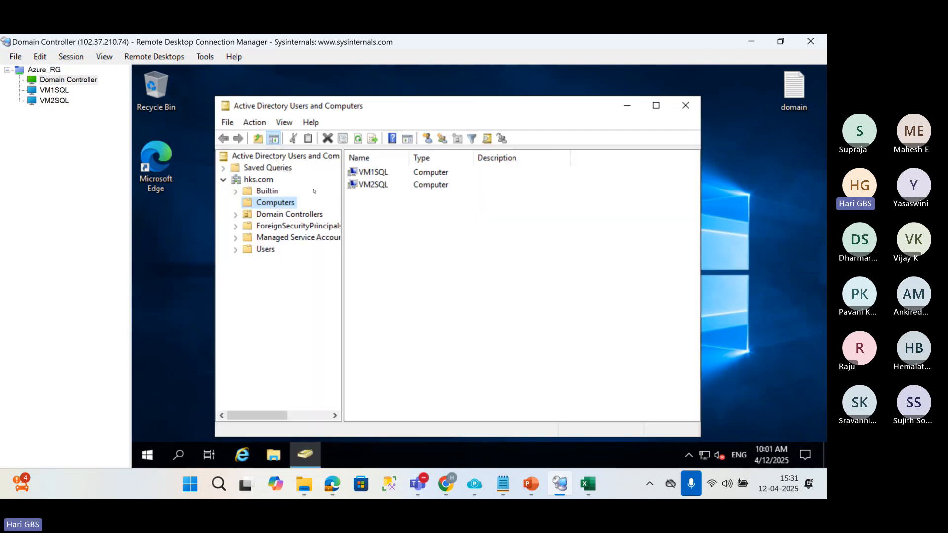
# Start a new user in the Users container of hks.com with first name and logon name sqlservice, and continue to the password settings.
pyautogui.click(265, 250)
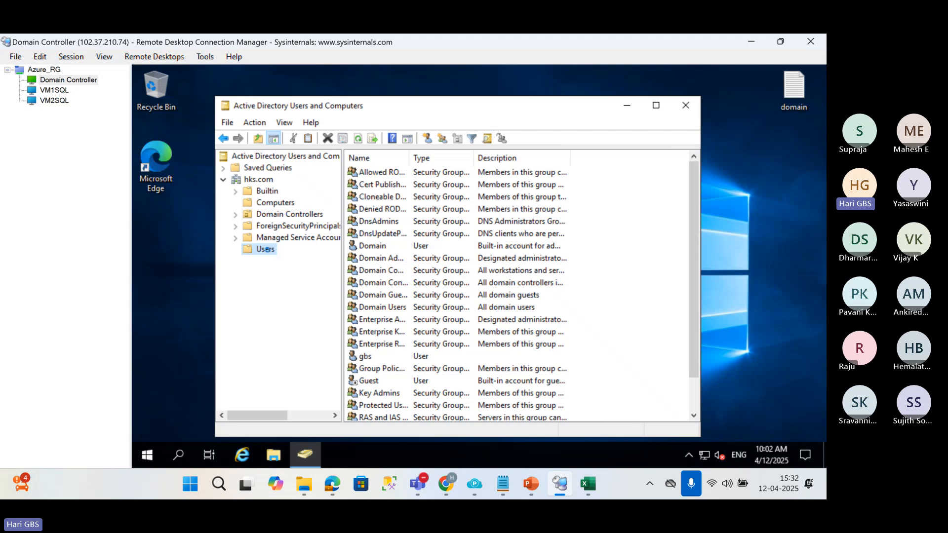
pyautogui.rightClick(269, 252)
pyautogui.moveTo(333, 299)
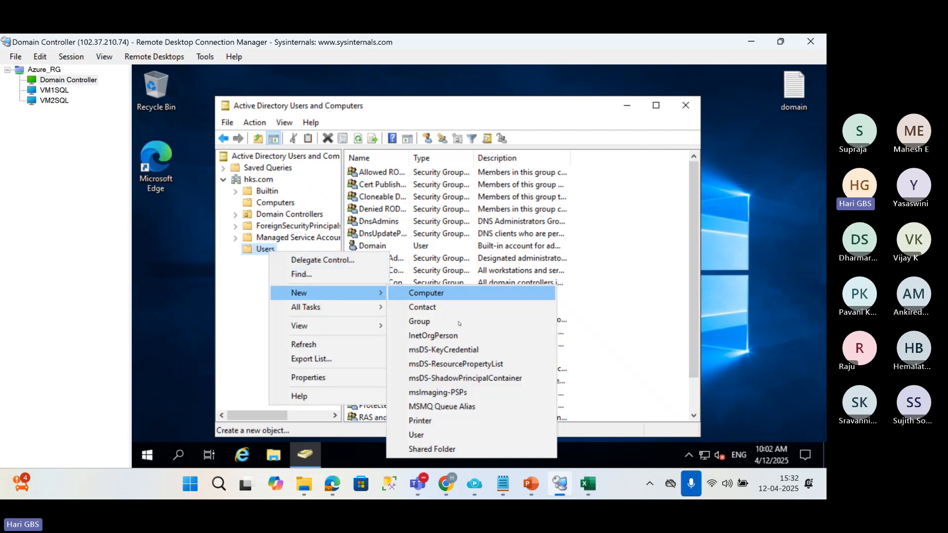
pyautogui.click(444, 438)
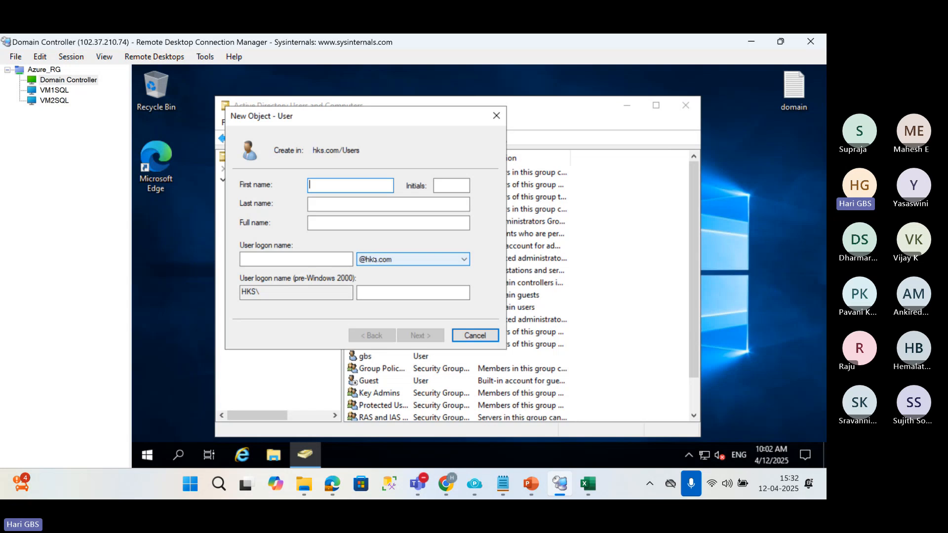
pyautogui.write('sqlservice')
pyautogui.press('Tab')
pyautogui.press('Tab')
pyautogui.press('Tab')
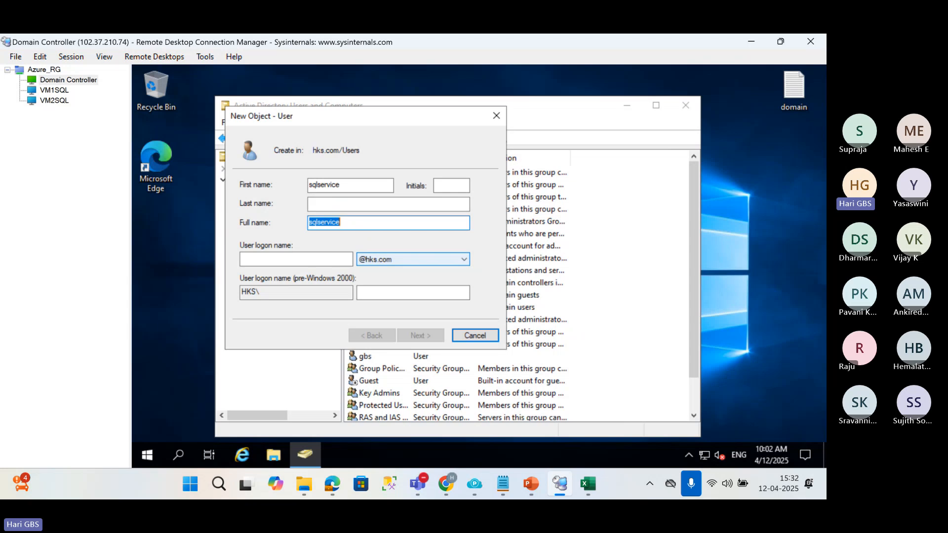
pyautogui.press('Tab')
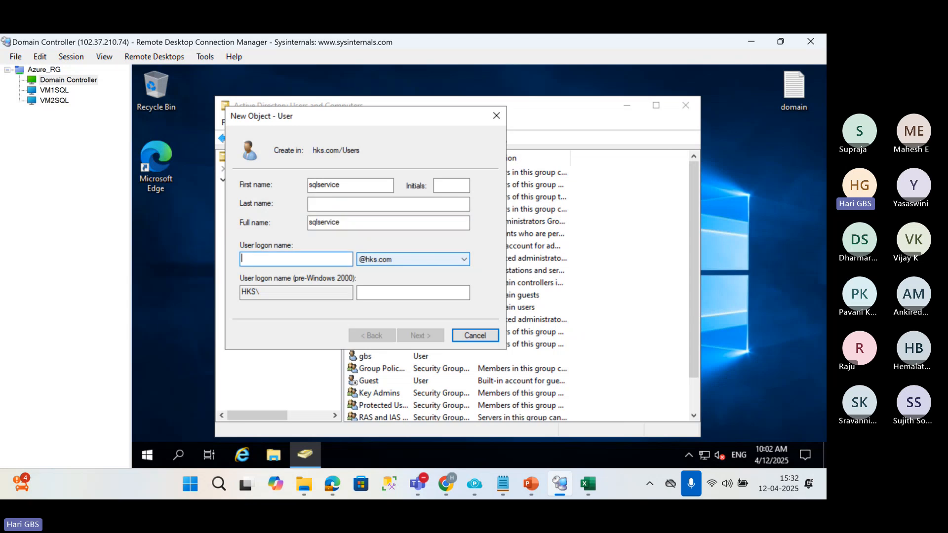
pyautogui.write('sqlservic')
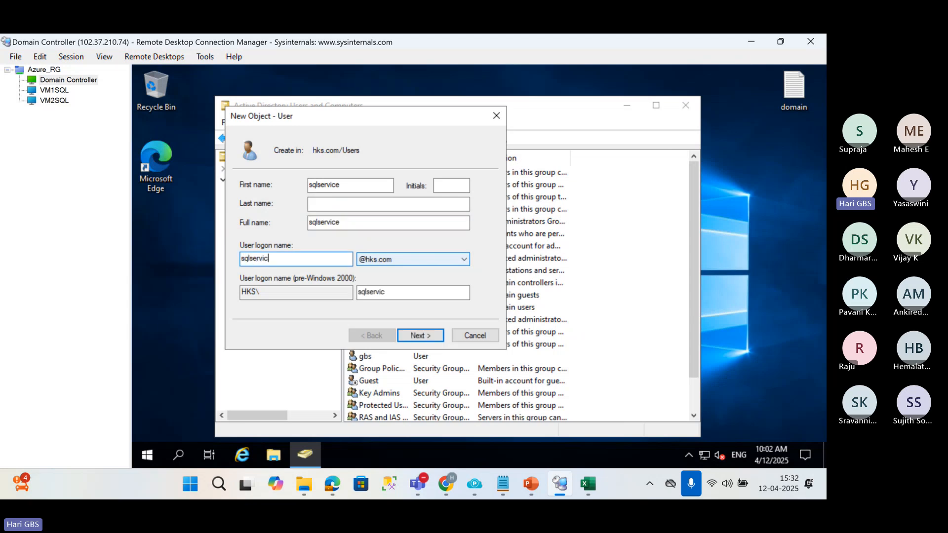
pyautogui.write('e')
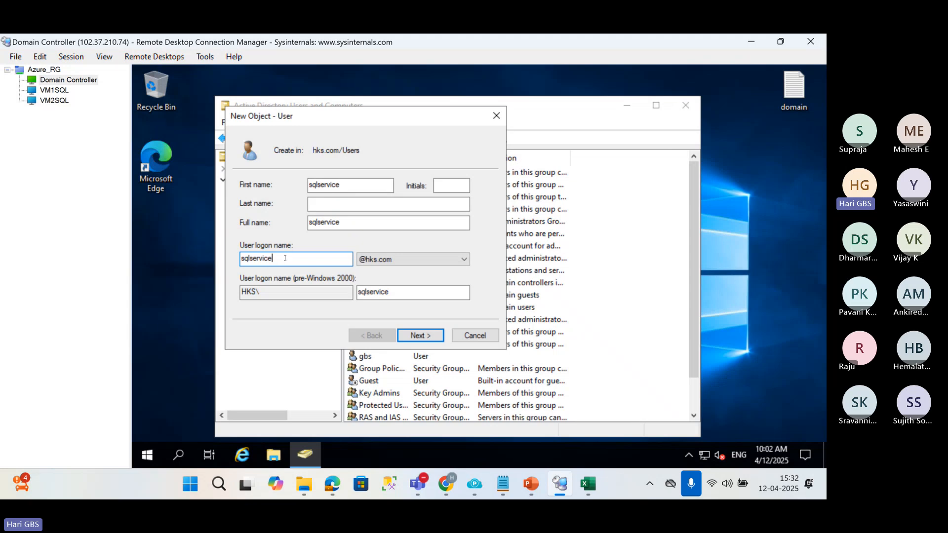
pyautogui.press('Return')
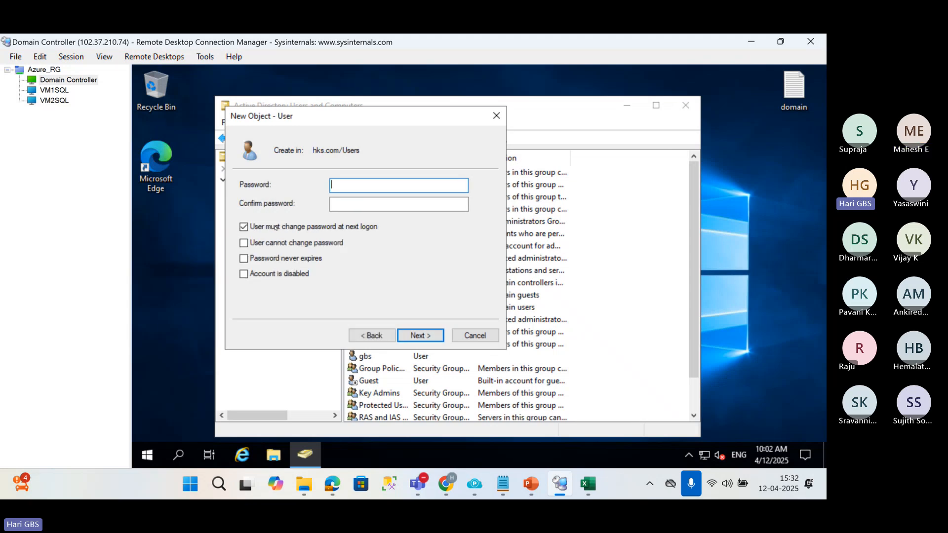
# Turn off the forced password change at next logon, and enable User cannot change password and Password never expires.
pyautogui.click(275, 227)
pyautogui.click(267, 259)
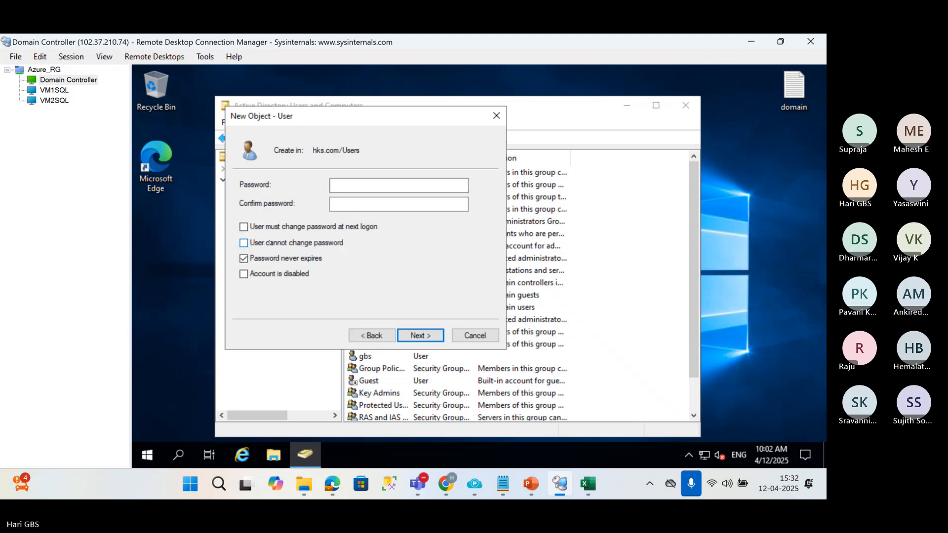
pyautogui.click(243, 243)
# Enter and confirm the account password for sqlservice and finish creating the user.
pyautogui.click(362, 186)
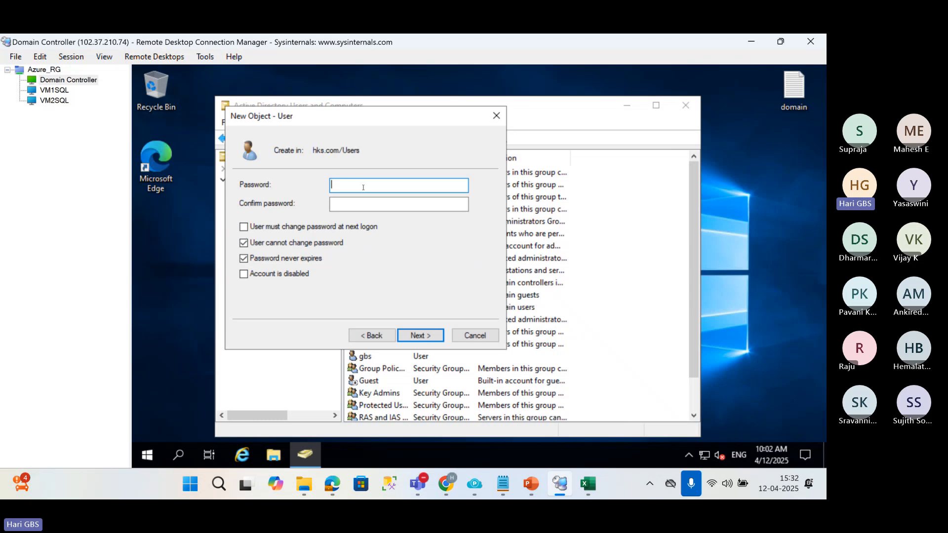
pyautogui.press('Tab')
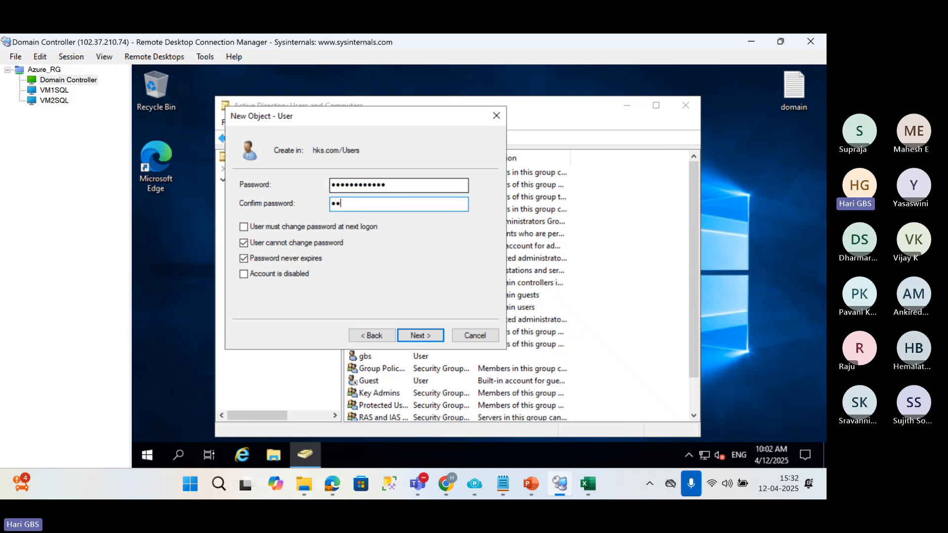
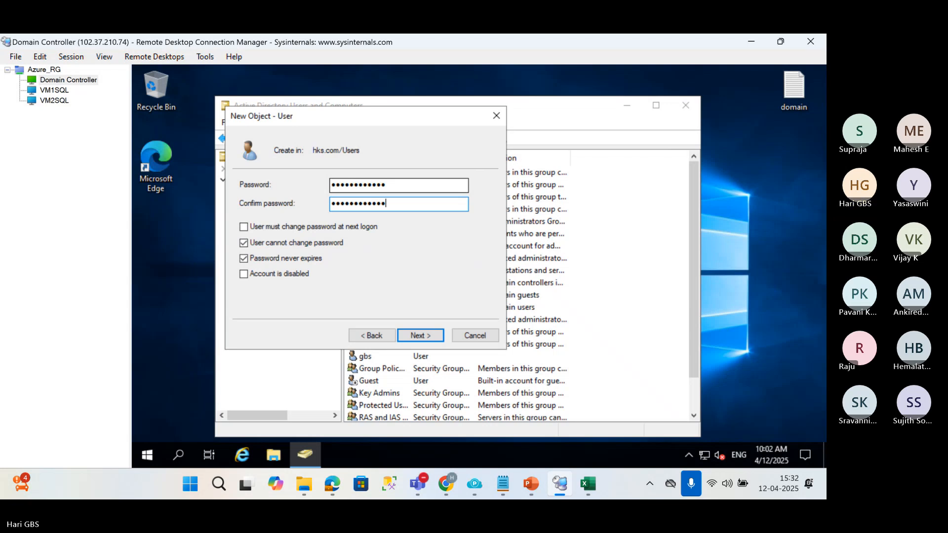
pyautogui.click(428, 336)
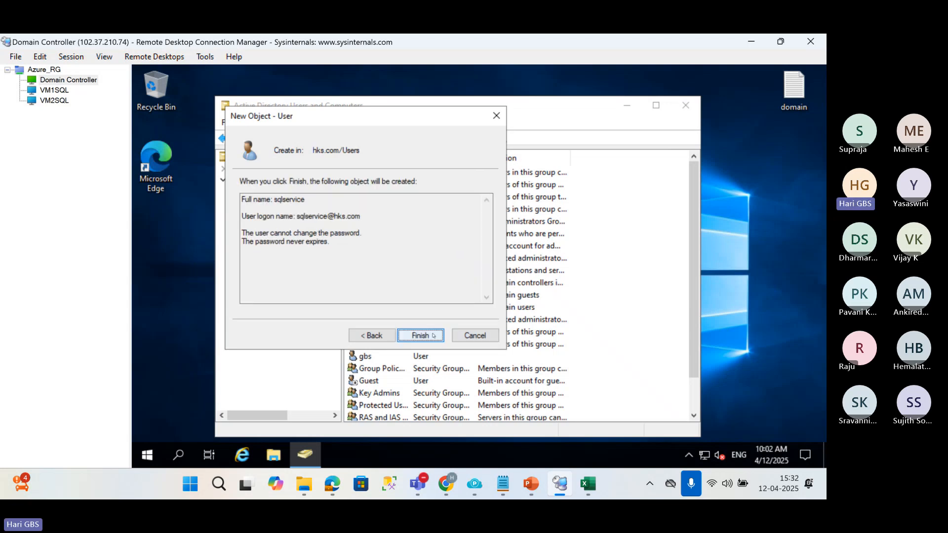
pyautogui.click(433, 335)
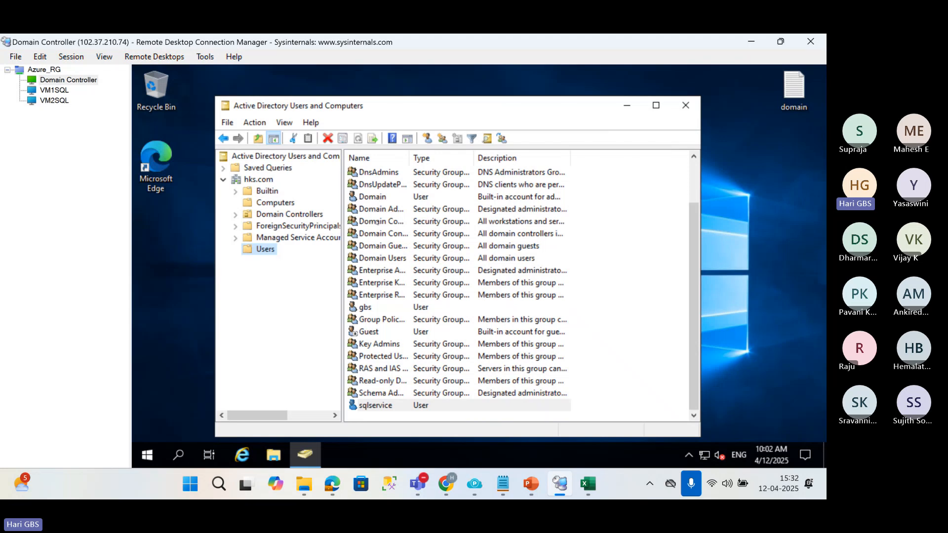
# Add the sqlservice account as a member of the Domain Admins group and apply the change.
pyautogui.moveTo(409, 163); pyautogui.dragTo(484, 163)
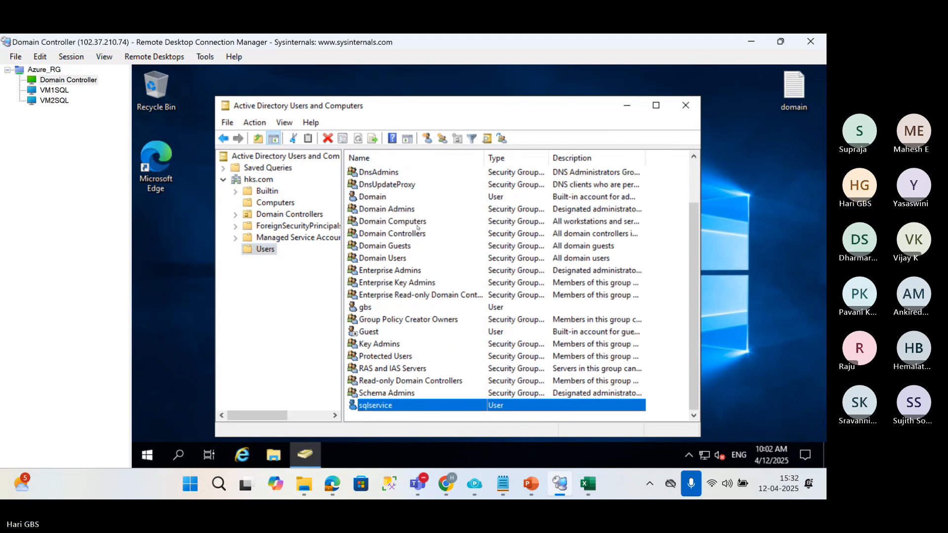
pyautogui.click(396, 210)
pyautogui.doubleClick(395, 210)
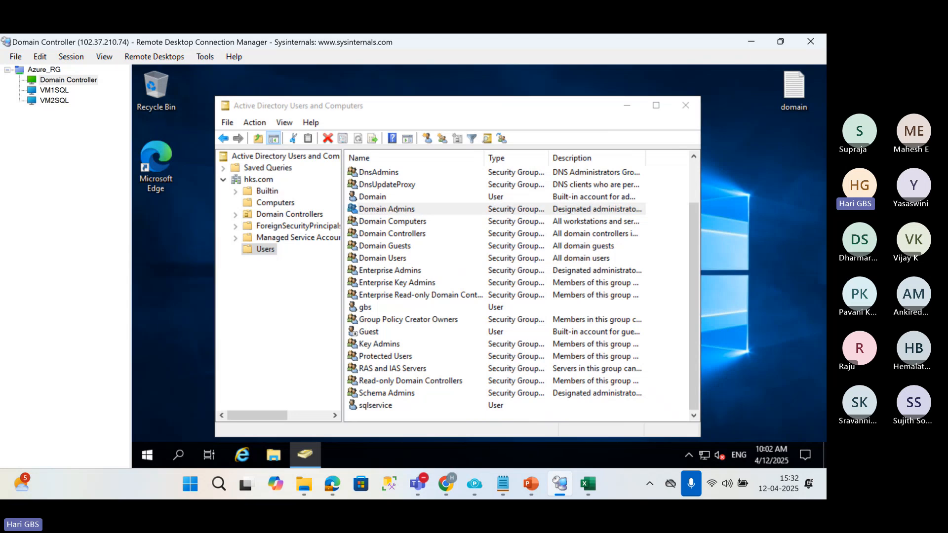
pyautogui.click(382, 152)
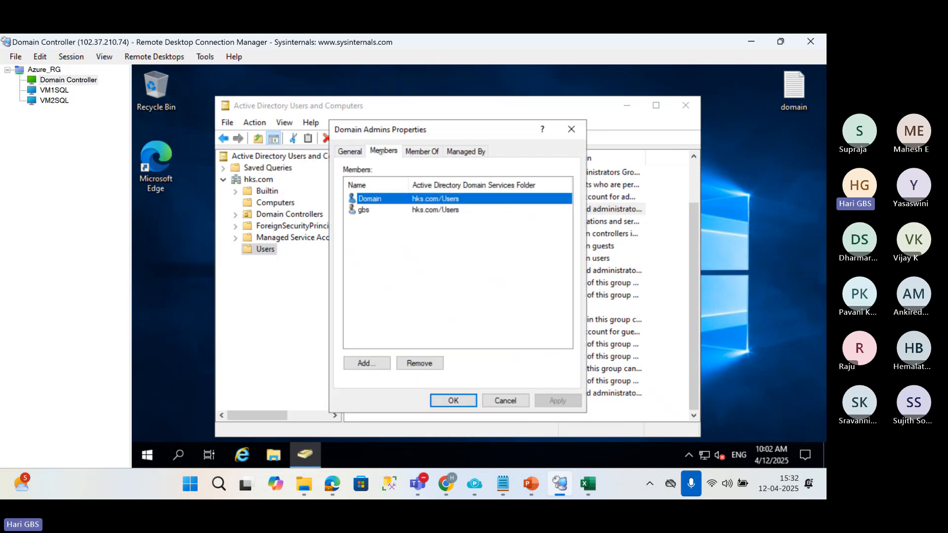
pyautogui.click(364, 364)
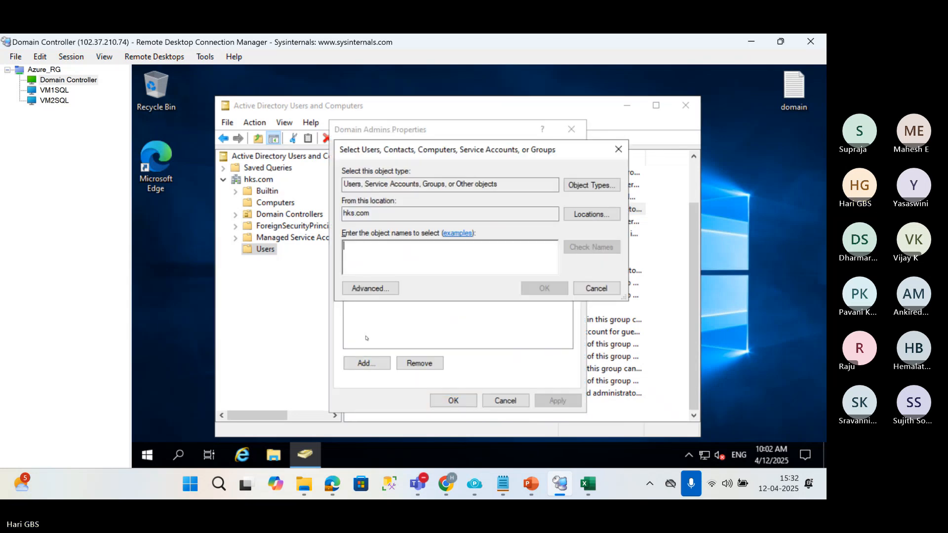
pyautogui.write('sqlservice')
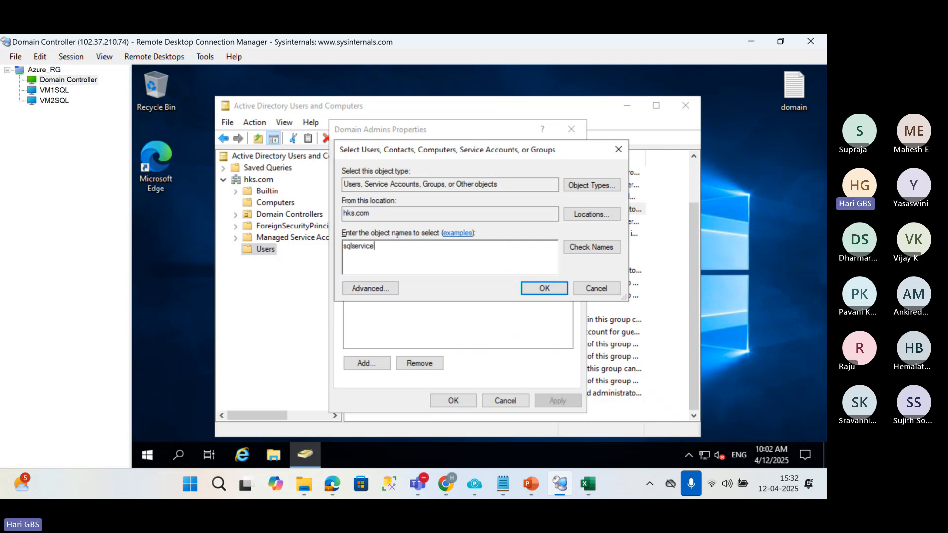
pyautogui.click(584, 247)
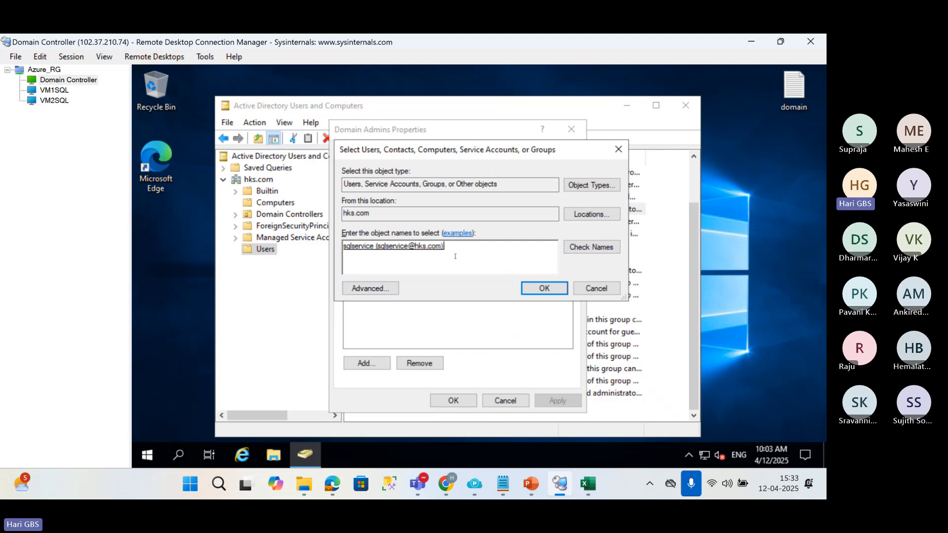
pyautogui.moveTo(454, 256); pyautogui.dragTo(345, 246)
pyautogui.click(544, 288)
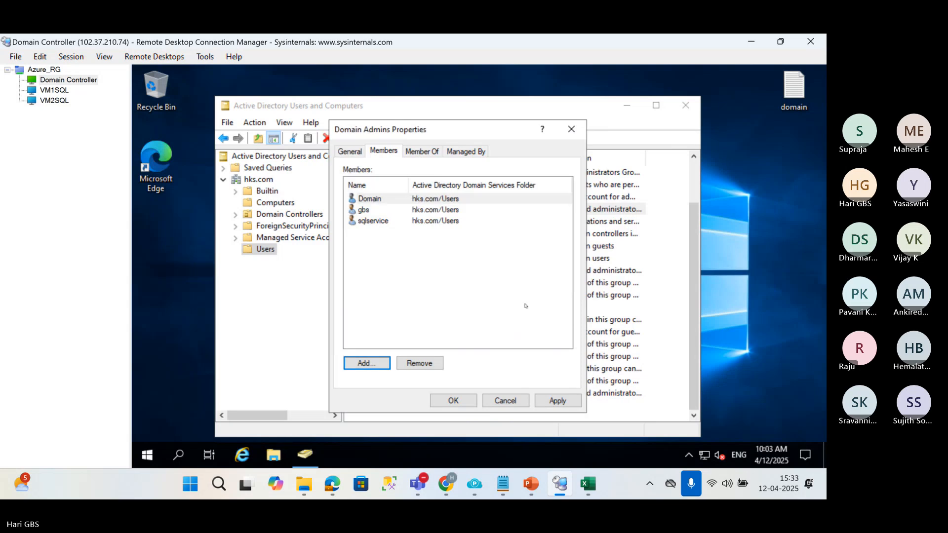
pyautogui.click(557, 400)
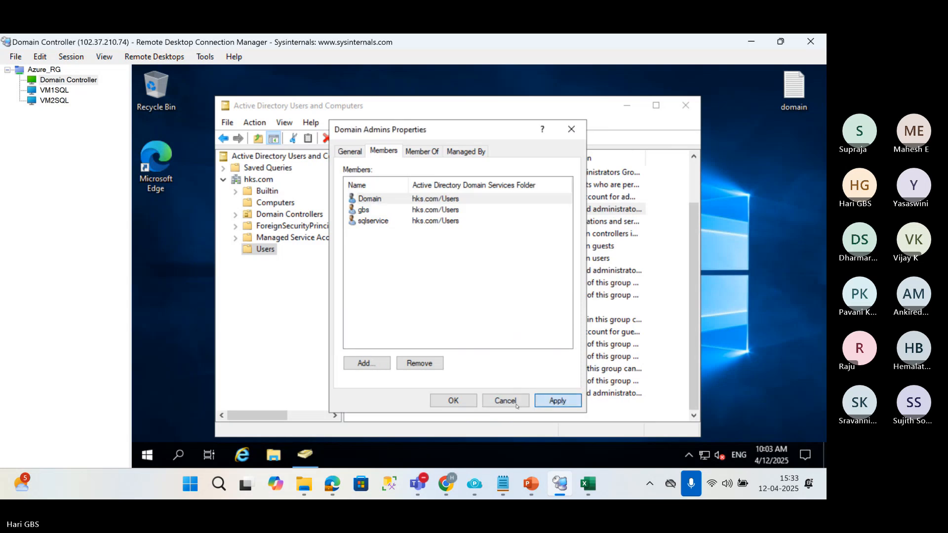
pyautogui.click(453, 400)
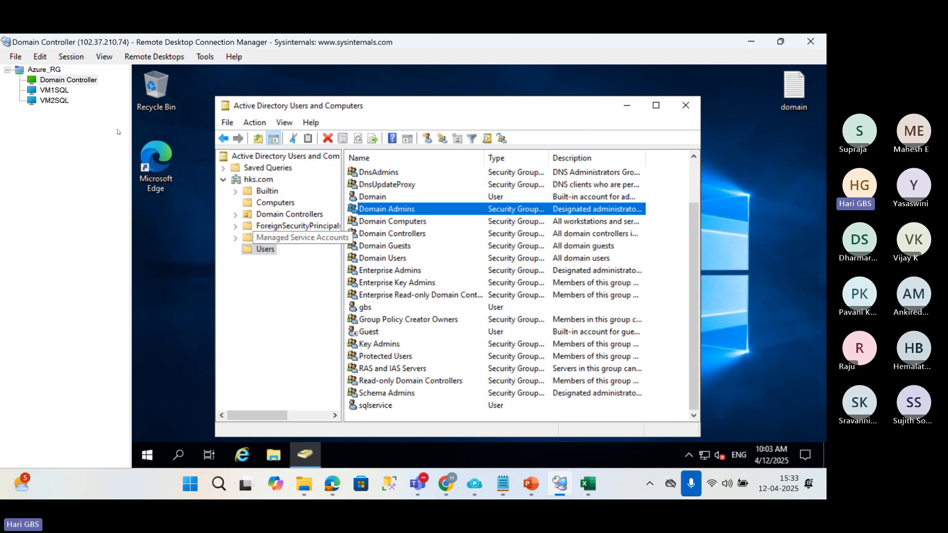
# In the setup wizard on VM2SQL, set the SQL Server Agent account to hks\sqlservice and enter its account password.
pyautogui.click(51, 101)
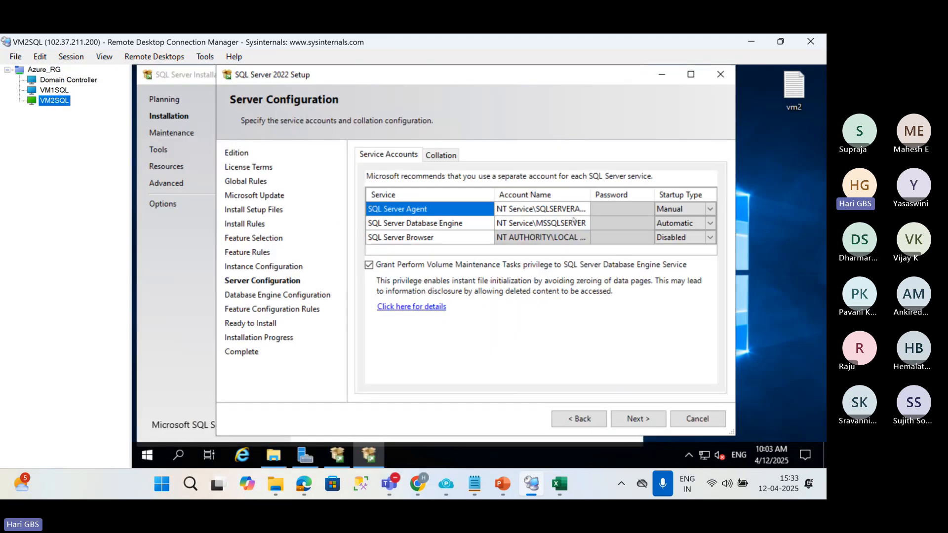
pyautogui.click(550, 209)
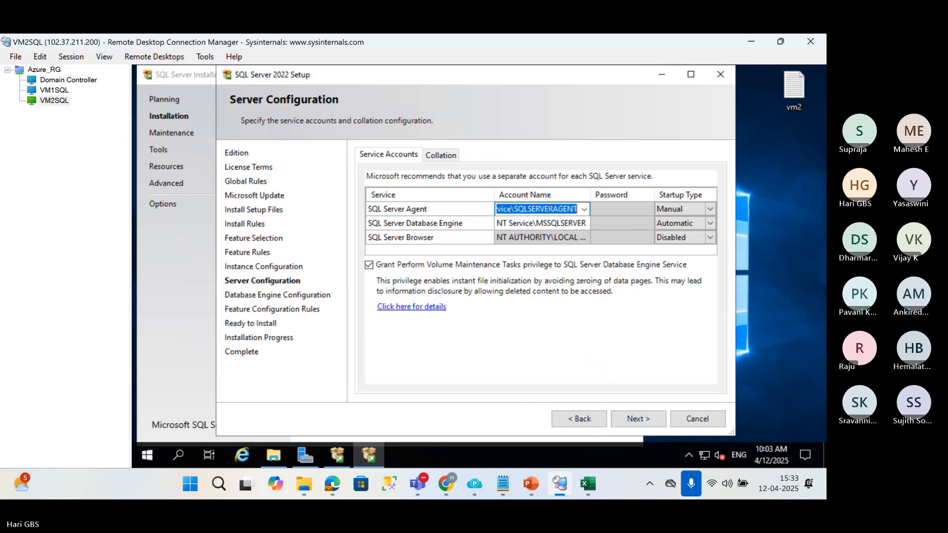
pyautogui.write('hks')
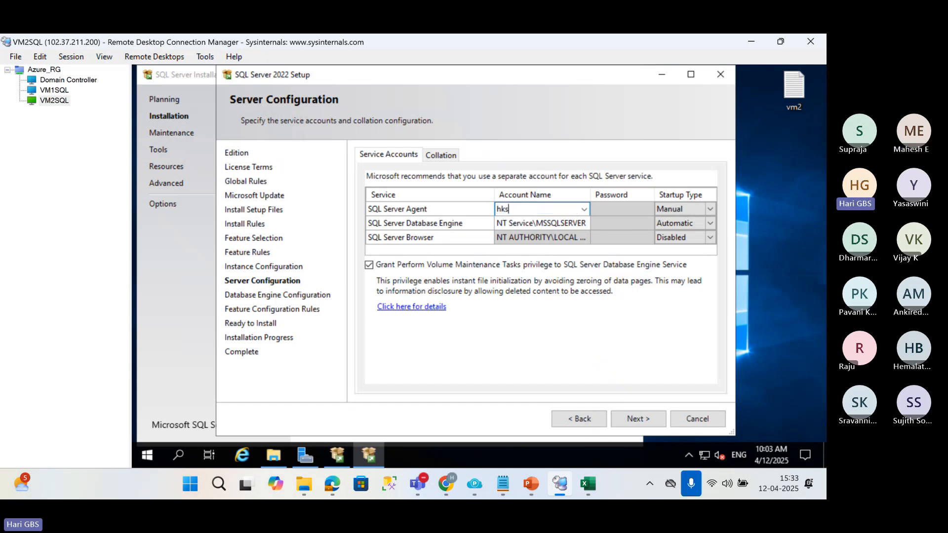
pyautogui.write('\\sqlservice')
pyautogui.press('Tab')
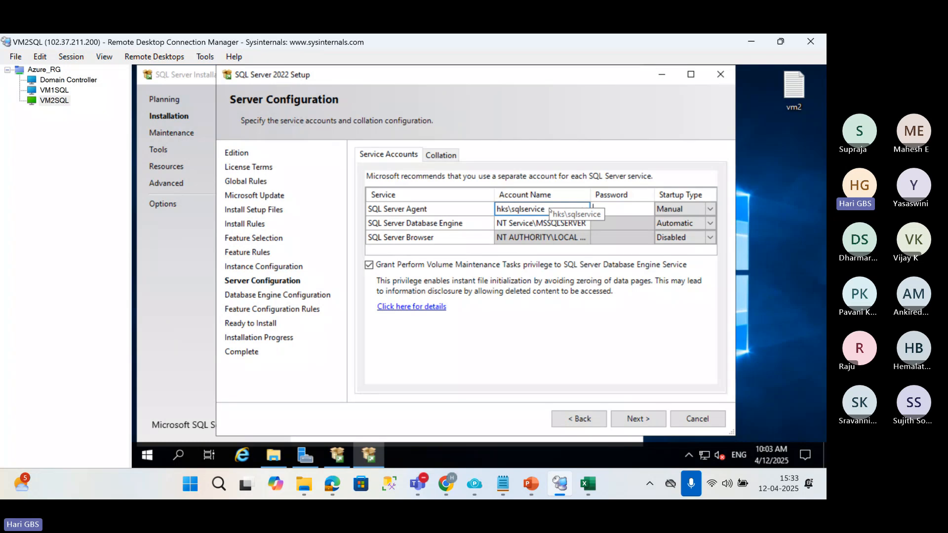
pyautogui.write('••••••••••')
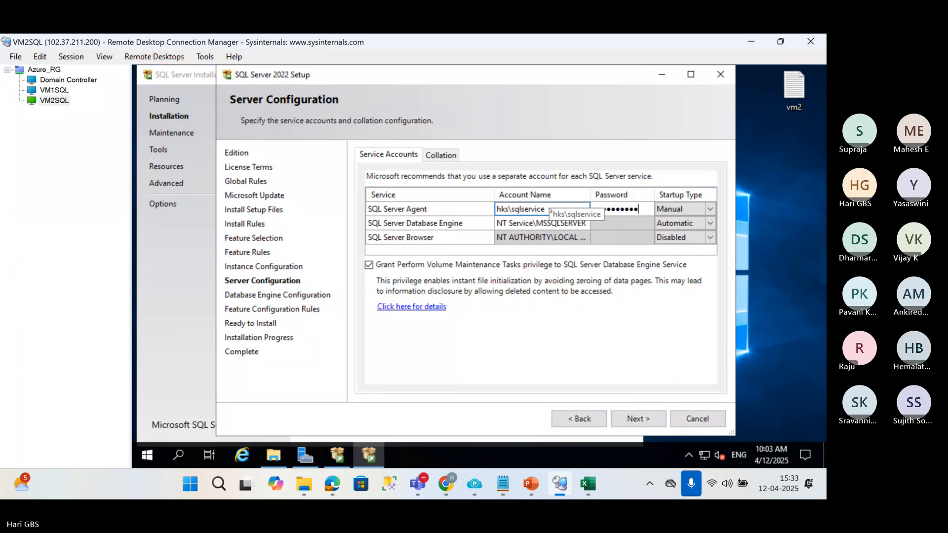
pyautogui.write('•')
pyautogui.press('Tab')
pyautogui.press('Tab')
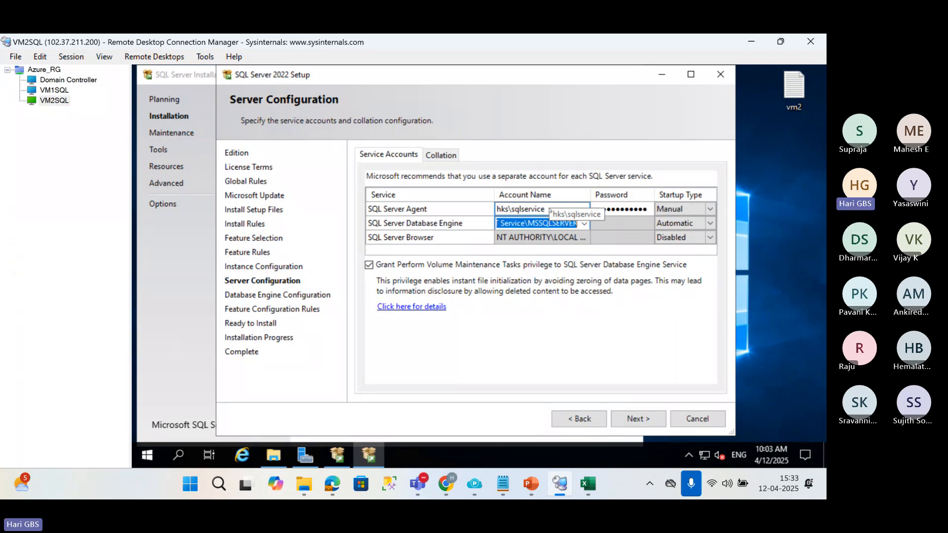
# Set the SQL Server Database Engine account name to hks\sqlservice.
pyautogui.write('hks\\')
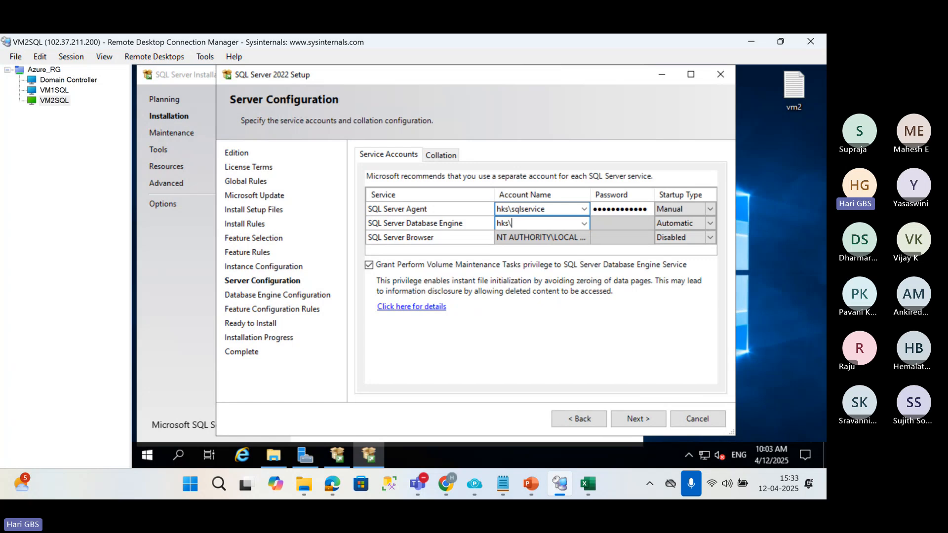
pyautogui.write('sqlservice')
pyautogui.press('Tab')
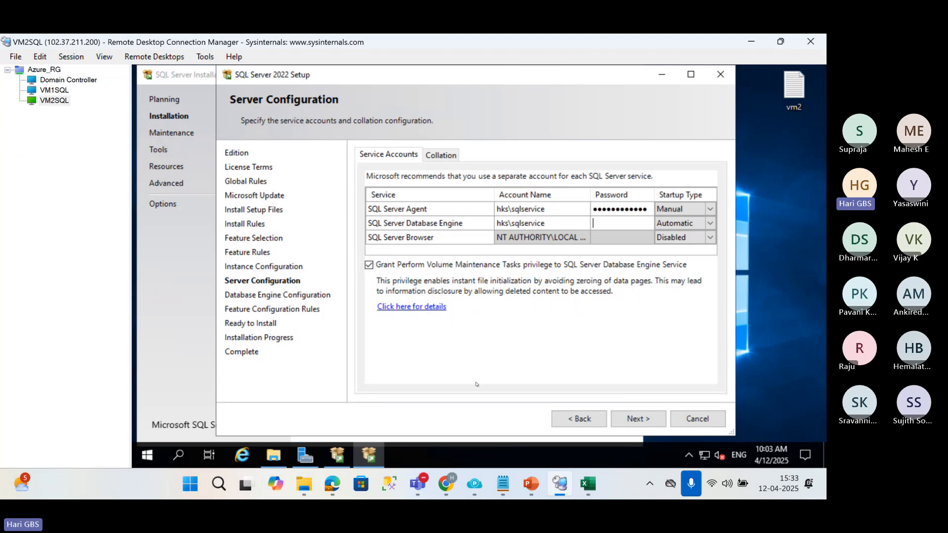
pyautogui.moveTo(417, 483)
pyautogui.click(429, 415)
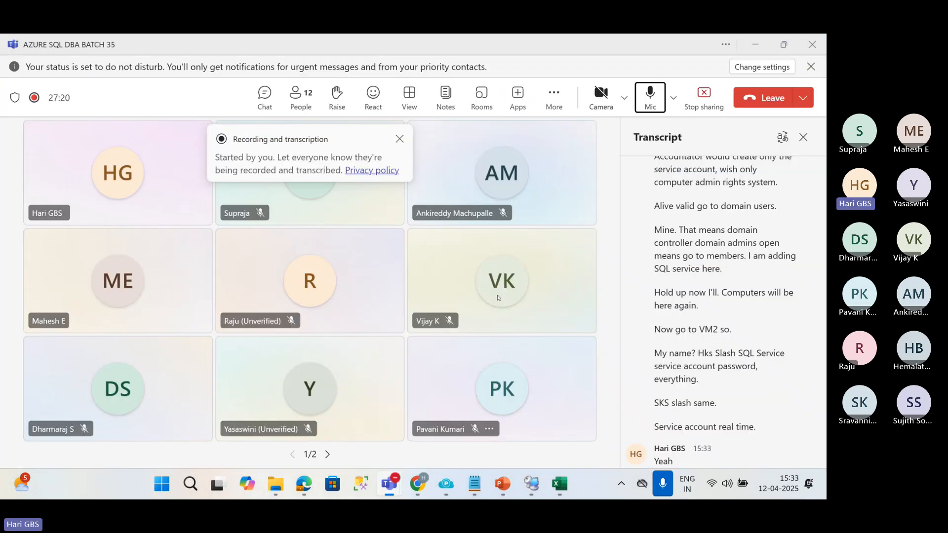
pyautogui.click(650, 93)
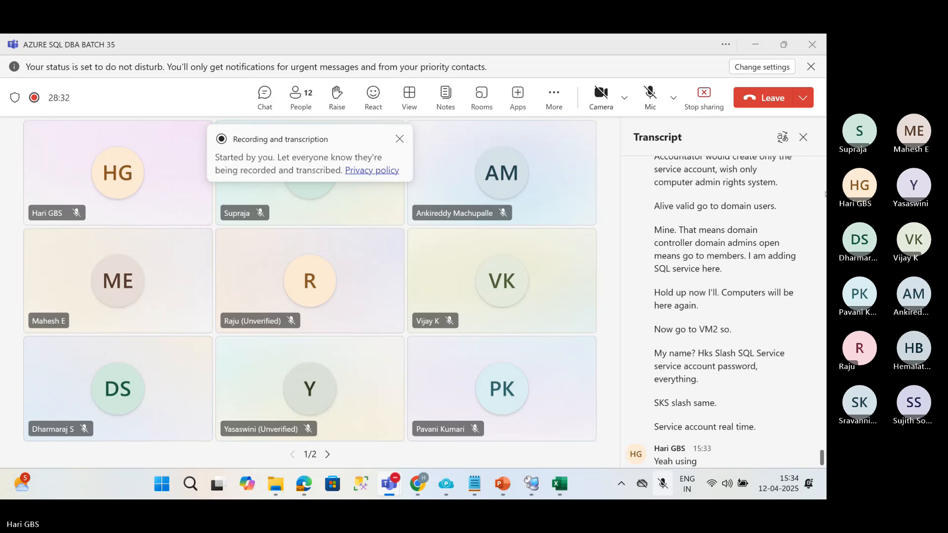
pyautogui.click(650, 97)
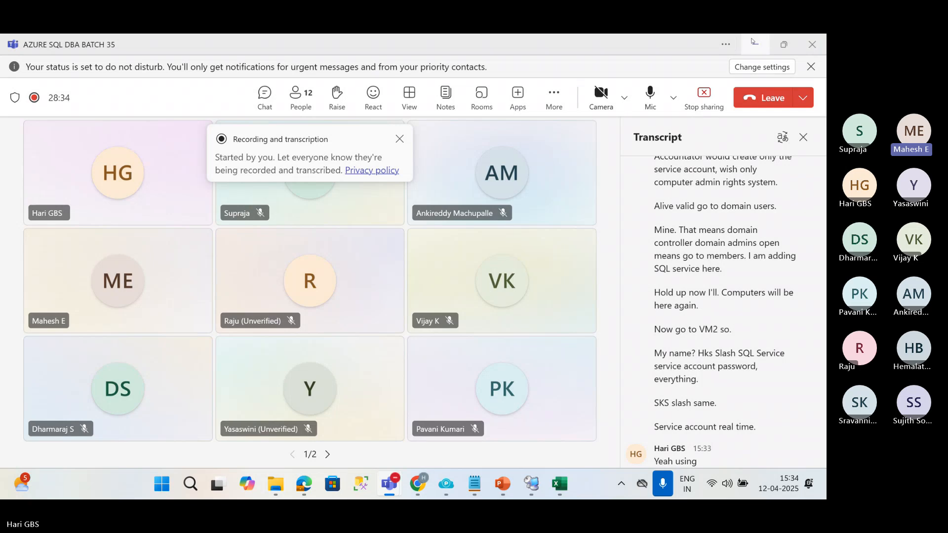
pyautogui.click(755, 44)
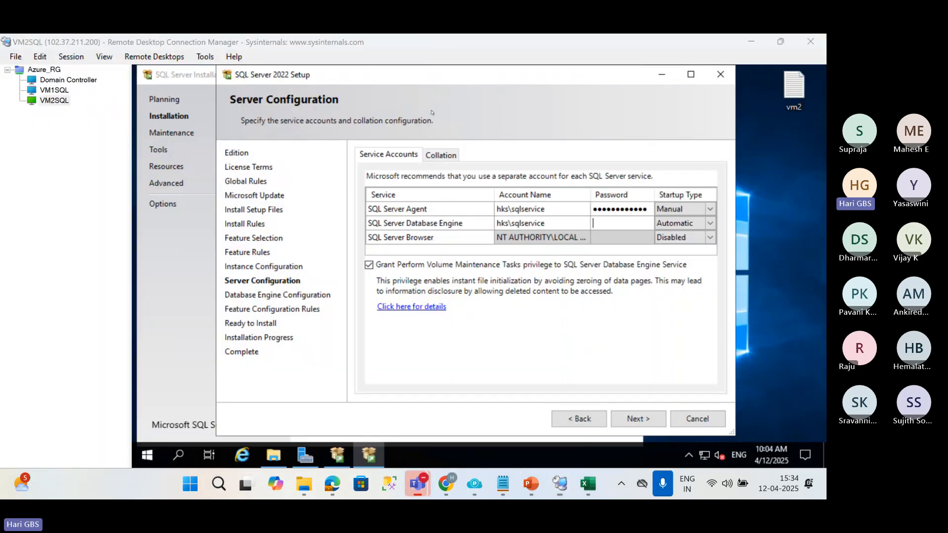
# Enter the account password for the SQL Server Database Engine service and continue to Database Engine Configuration.
pyautogui.click(611, 223)
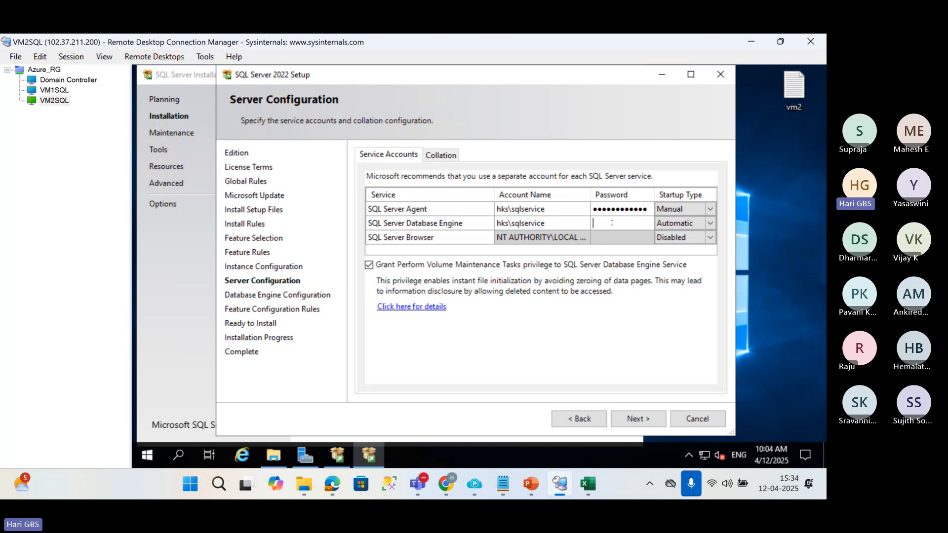
pyautogui.write('************')
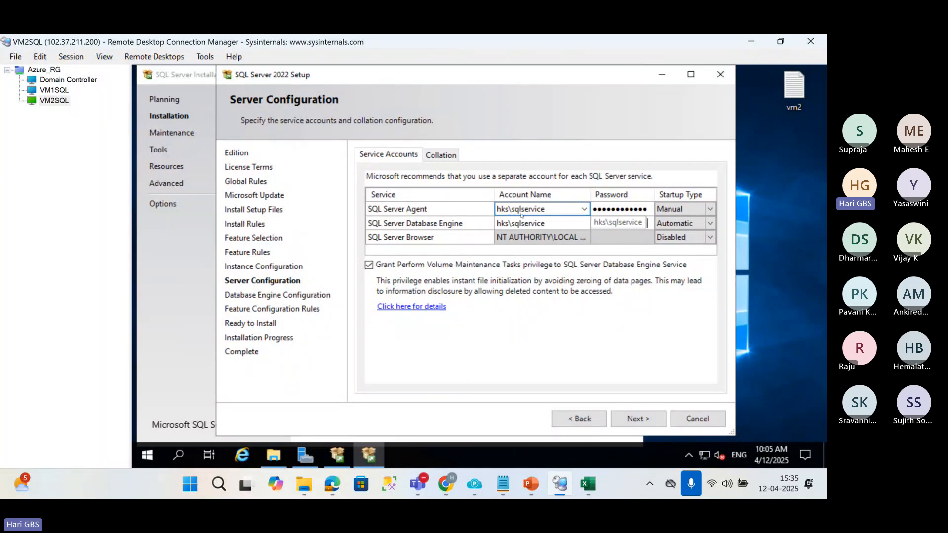
pyautogui.click(543, 222)
pyautogui.click(664, 223)
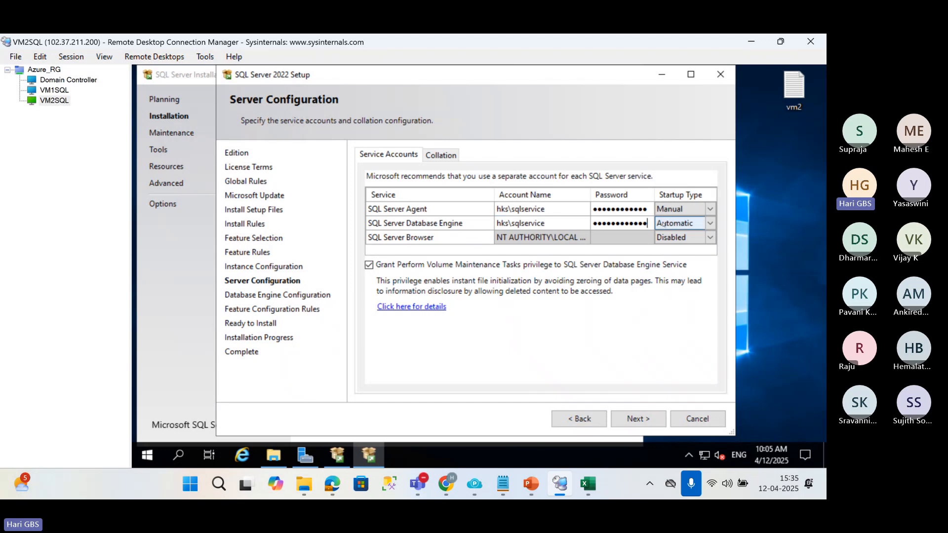
pyautogui.click(644, 417)
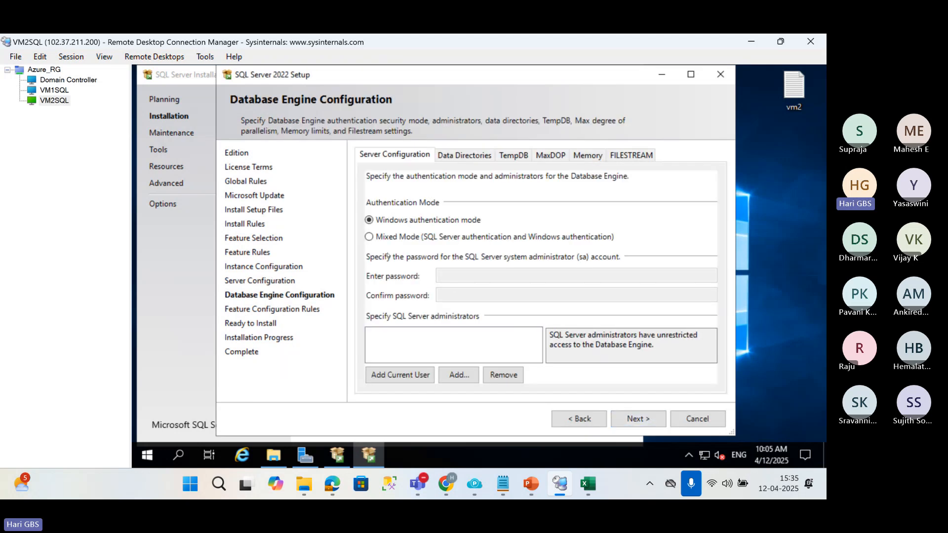
# Add the current user as SQL Server administrator, keep Windows authentication mode, and start the installation on VM2SQL.
pyautogui.click(401, 375)
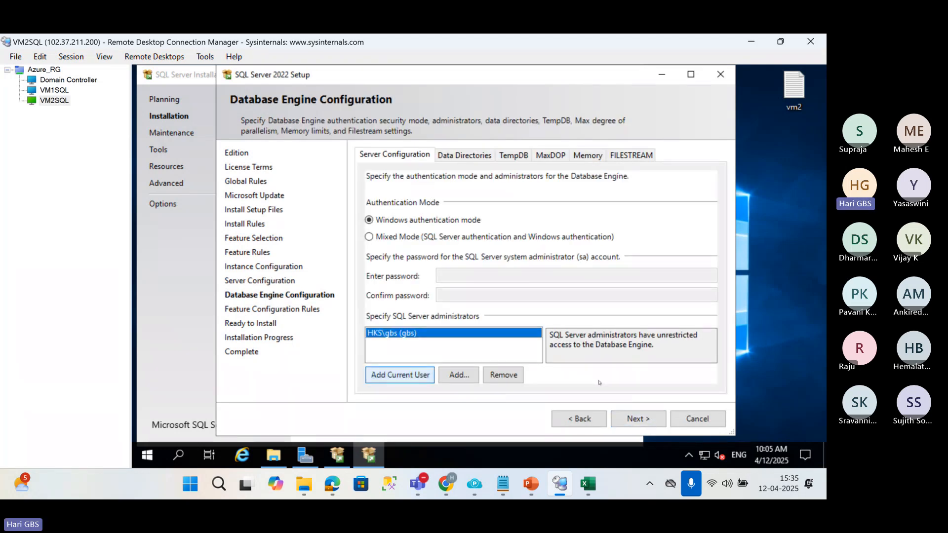
pyautogui.click(638, 419)
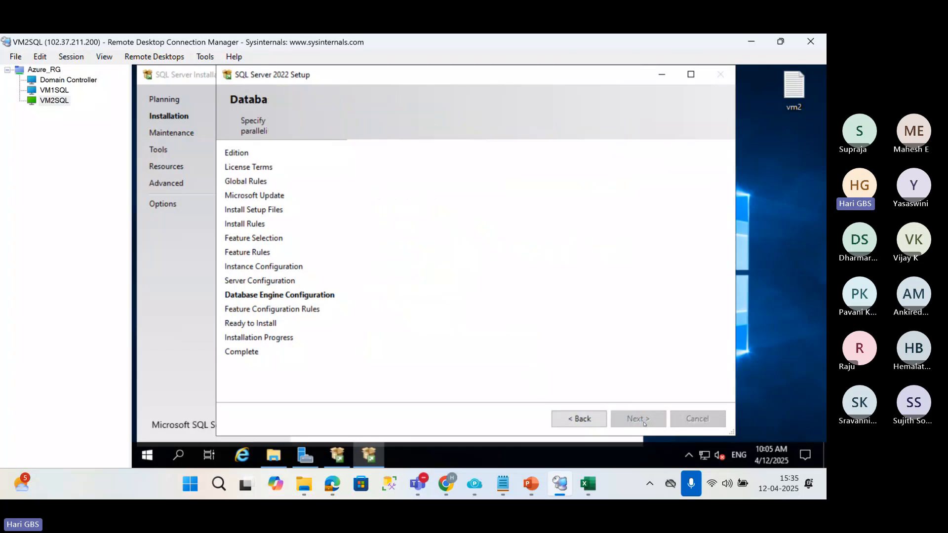
pyautogui.click(644, 423)
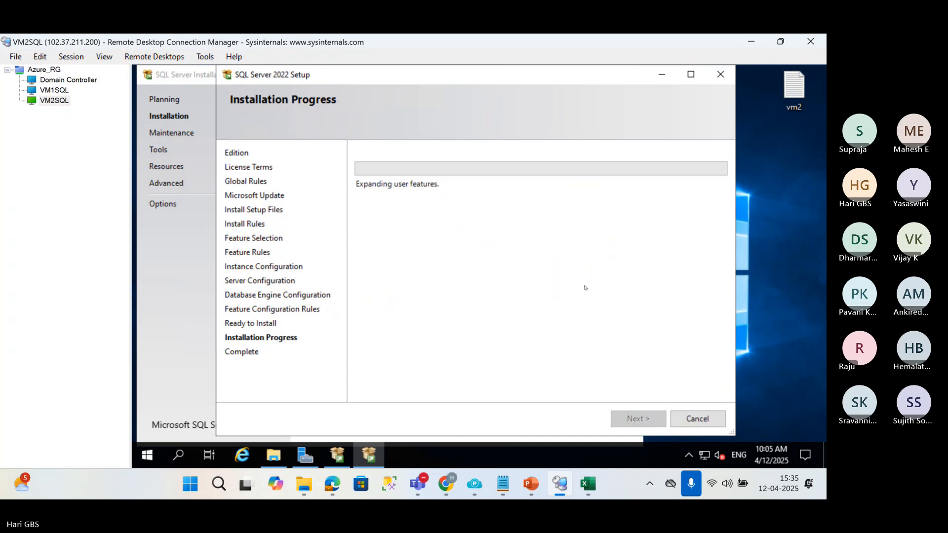
# Switch to VM1SQL and close its completed SQL Server 2022 setup wizard.
pyautogui.click(54, 89)
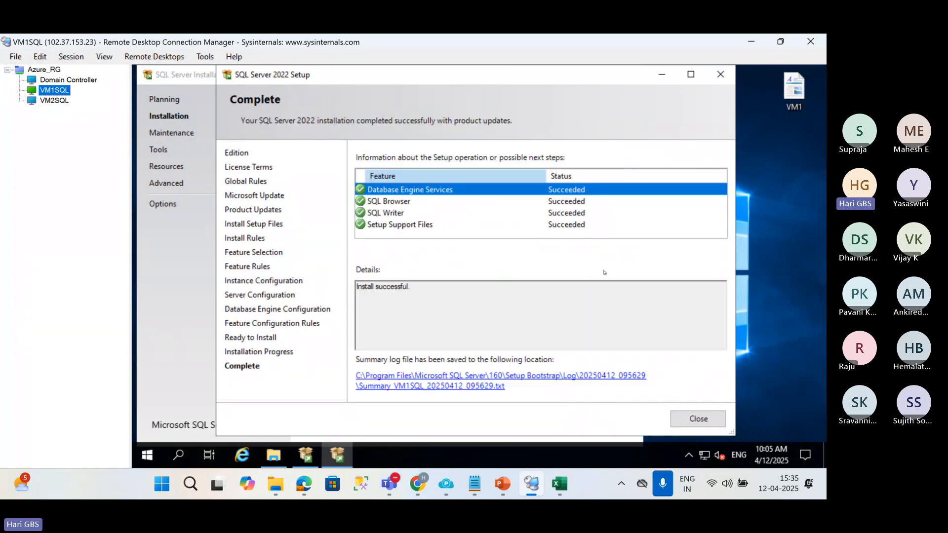
pyautogui.click(698, 419)
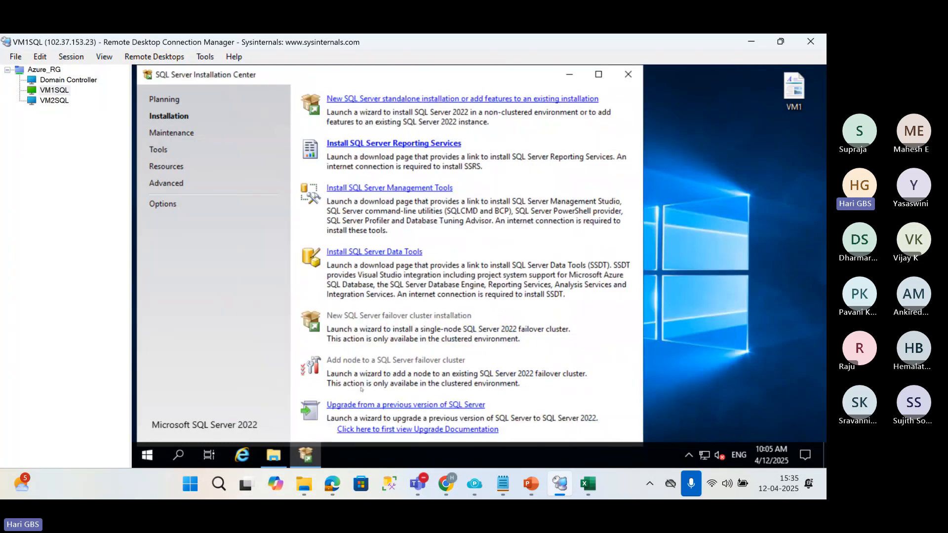
pyautogui.click(145, 455)
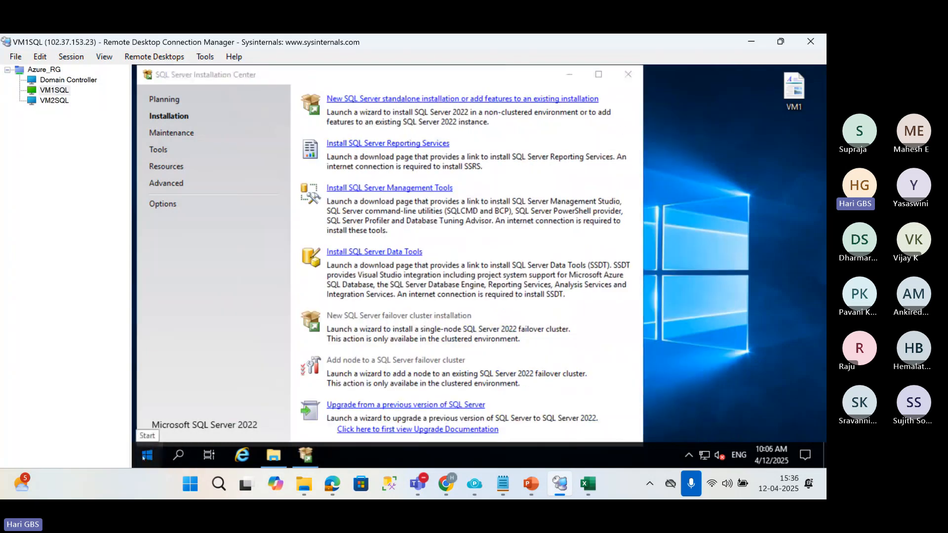
pyautogui.write('sql')
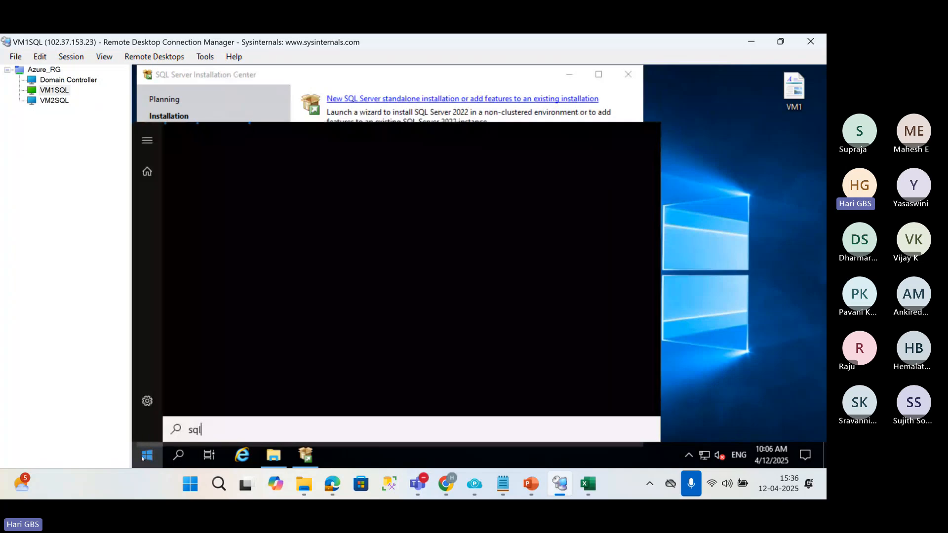
pyautogui.press('BackSpace')
pyautogui.press('BackSpace')
pyautogui.press('BackSpace')
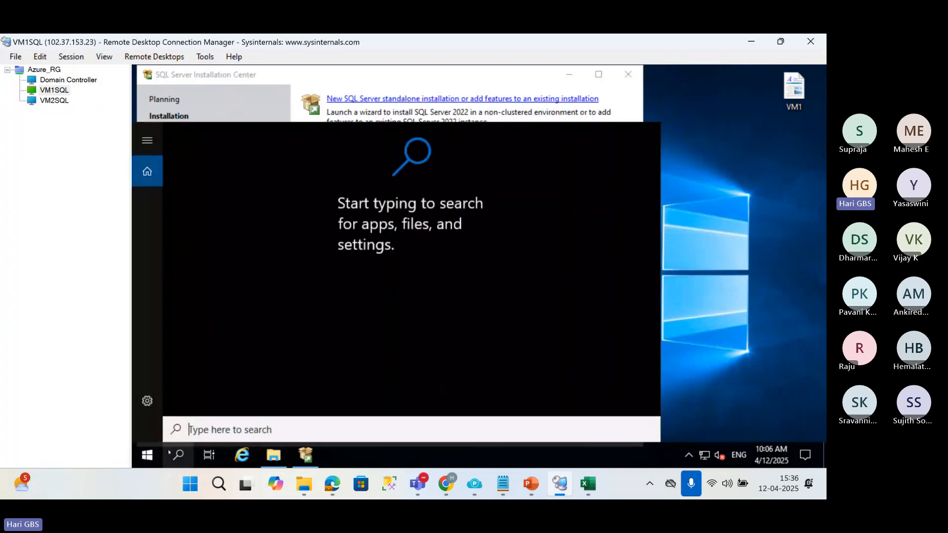
pyautogui.click(178, 455)
pyautogui.press('super')
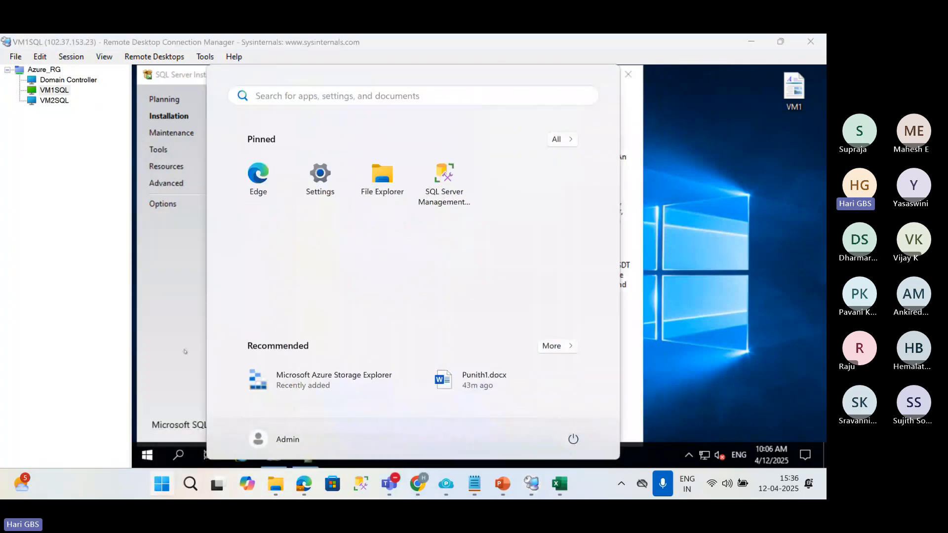
# Open SQL Server 2022 Configuration Manager on VM1SQL, show the SQL Server Services, and widen the Name column.
pyautogui.click(145, 459)
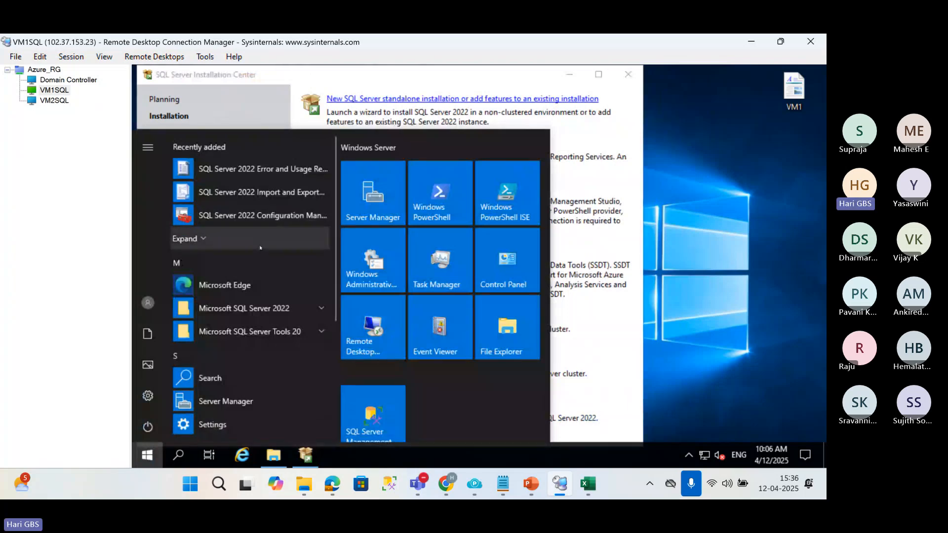
pyautogui.click(251, 218)
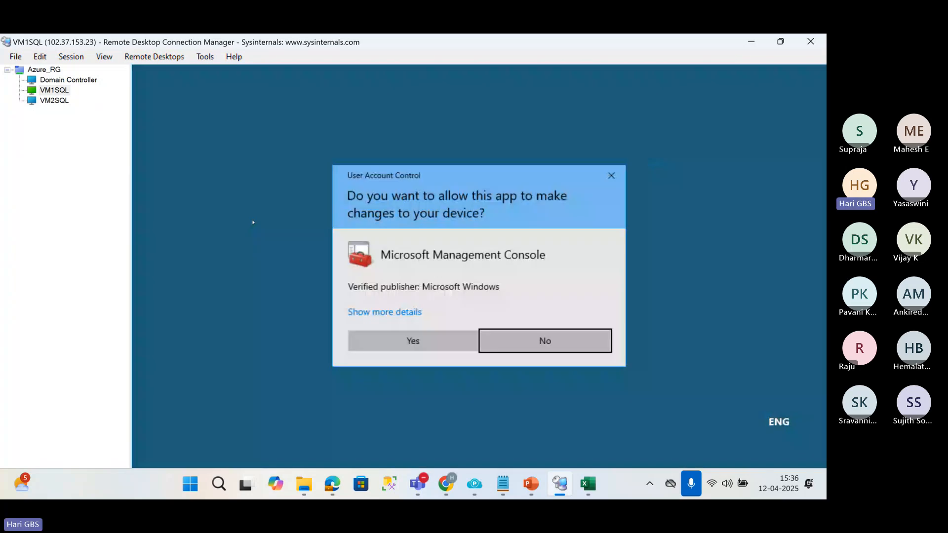
pyautogui.click(452, 337)
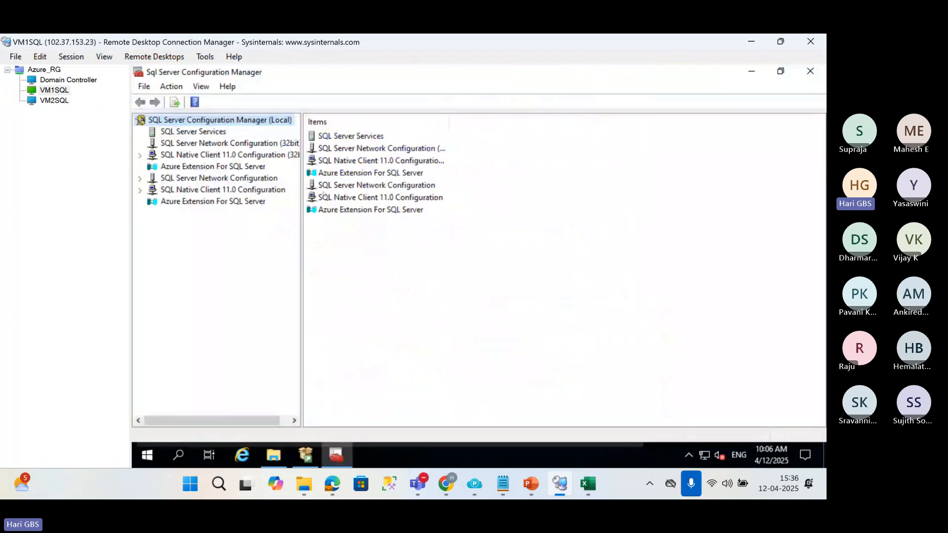
pyautogui.click(199, 132)
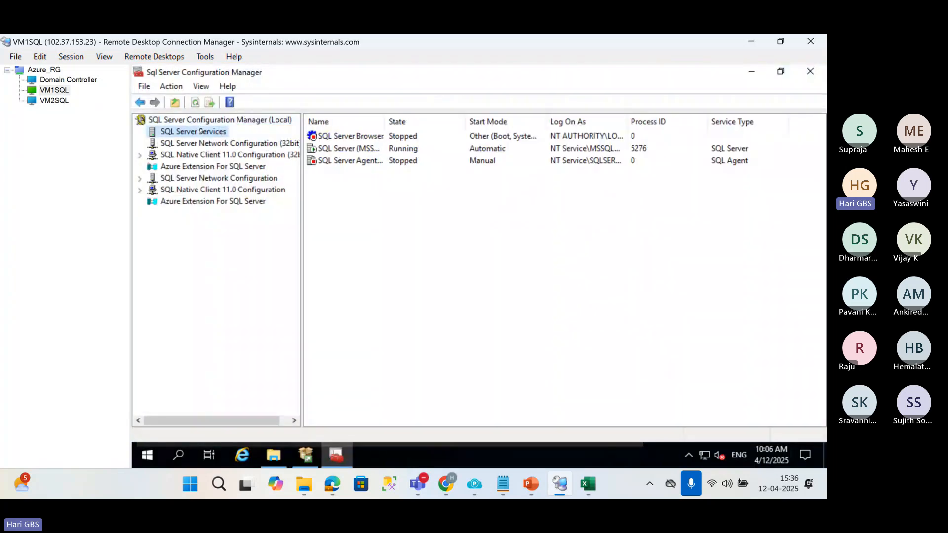
pyautogui.click(336, 149)
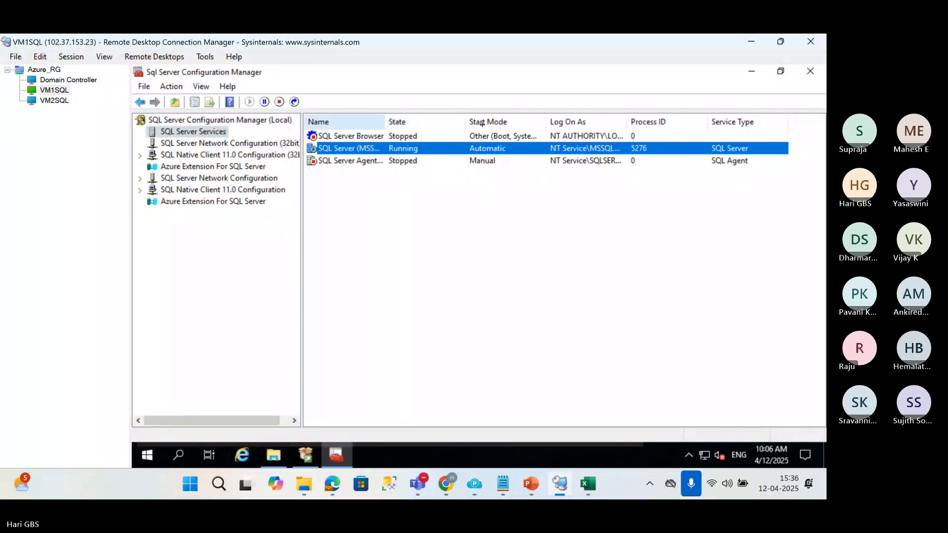
pyautogui.moveTo(384, 122); pyautogui.dragTo(476, 122)
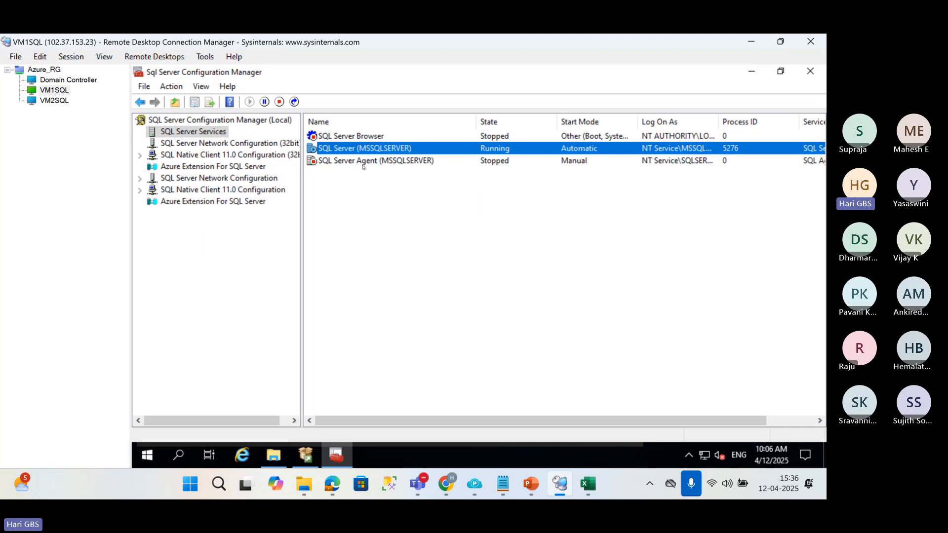
# Look up hks\sqlservice and select it as the log-on account in the SQL Server (MSSQLSERVER) service properties.
pyautogui.doubleClick(356, 148)
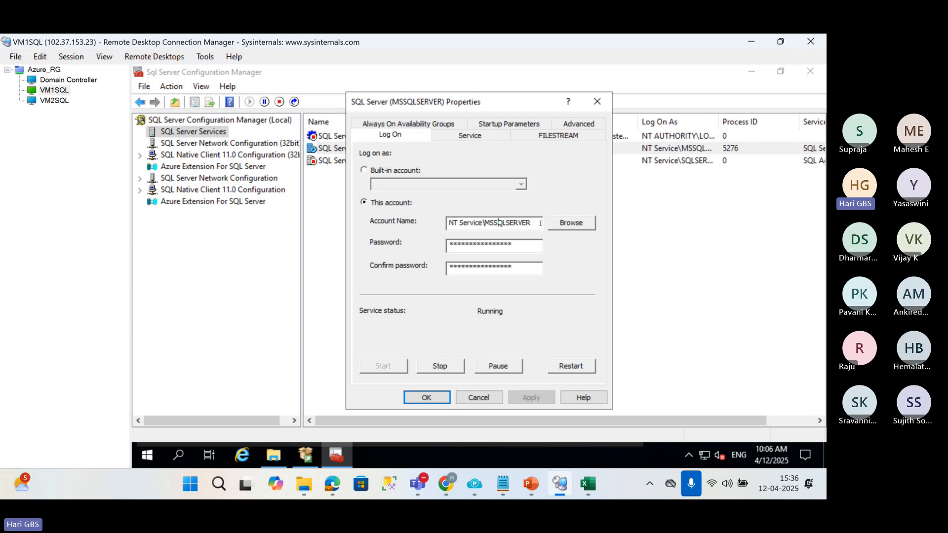
pyautogui.moveTo(540, 223); pyautogui.dragTo(448, 223)
pyautogui.click(555, 226)
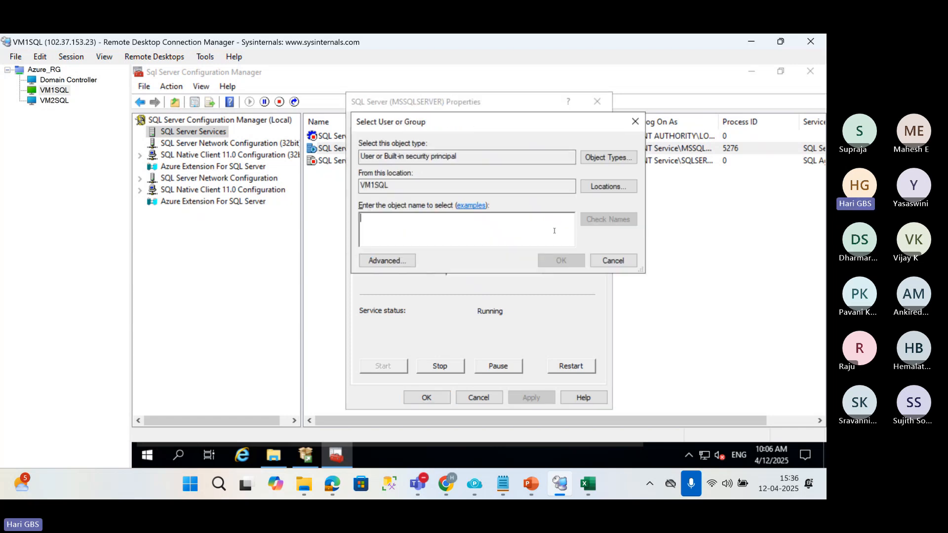
pyautogui.write('hk')
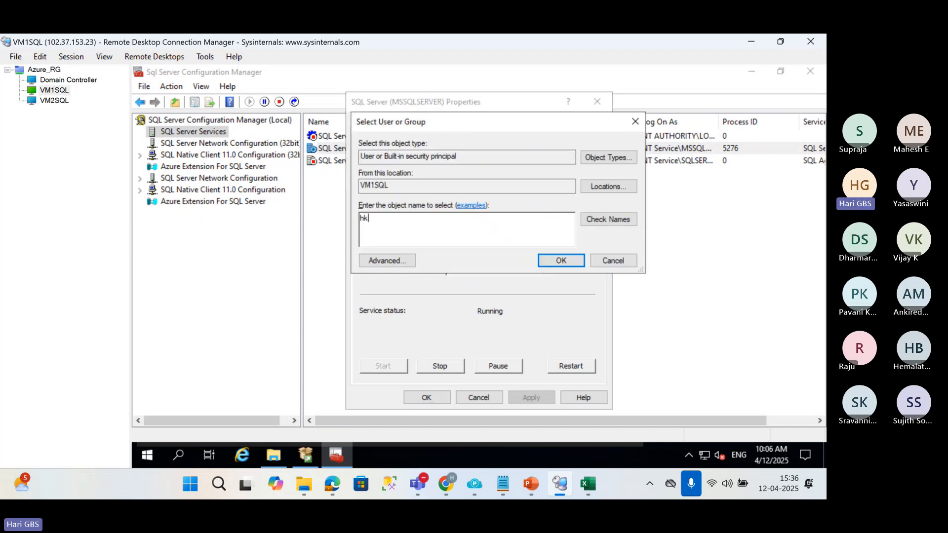
pyautogui.write('s\\sqlservice')
pyautogui.click(607, 220)
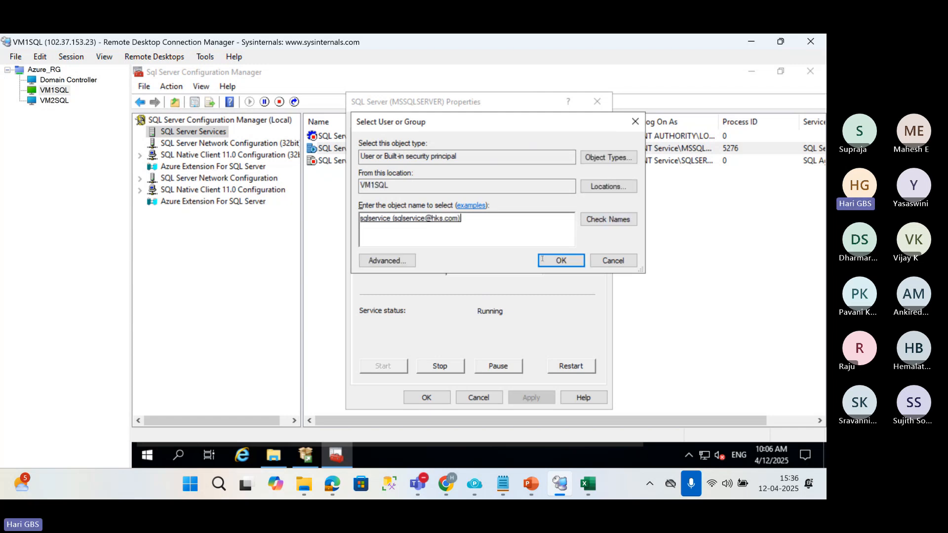
pyautogui.click(552, 261)
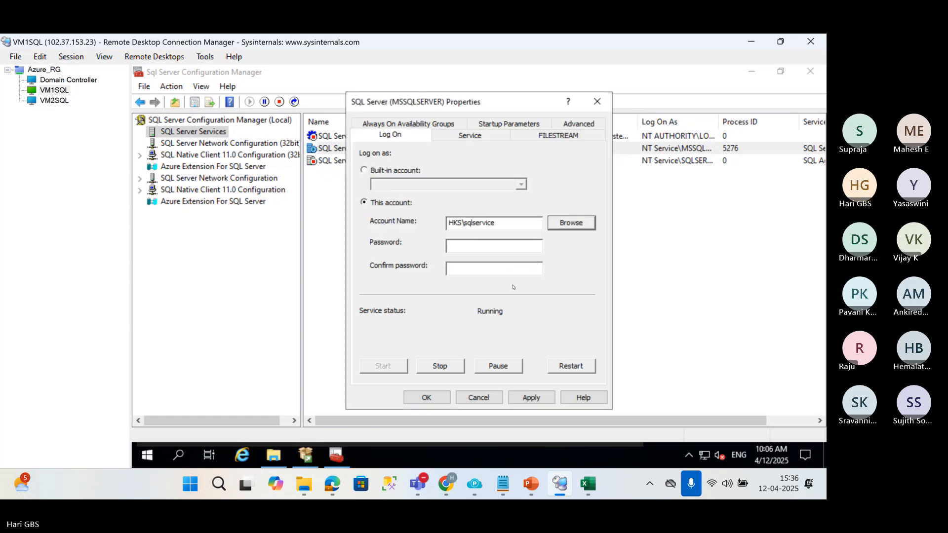
# Try to apply the new log-on account with blank password fields, accepting the service restart.
pyautogui.click(529, 398)
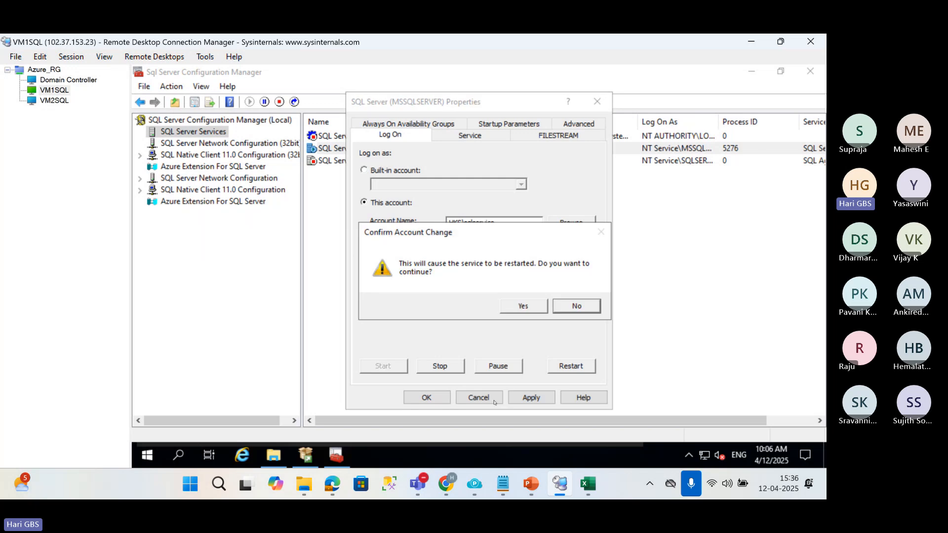
pyautogui.click(522, 306)
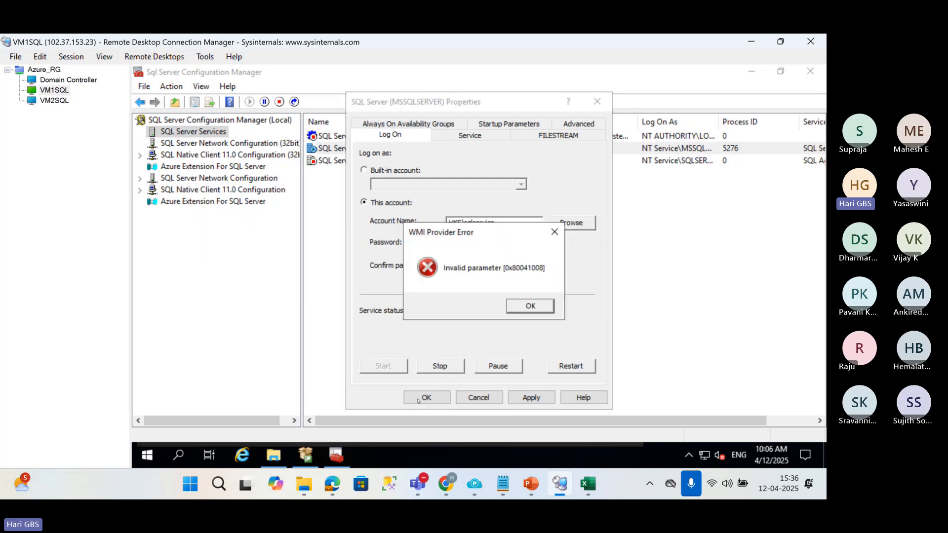
pyautogui.press('Return')
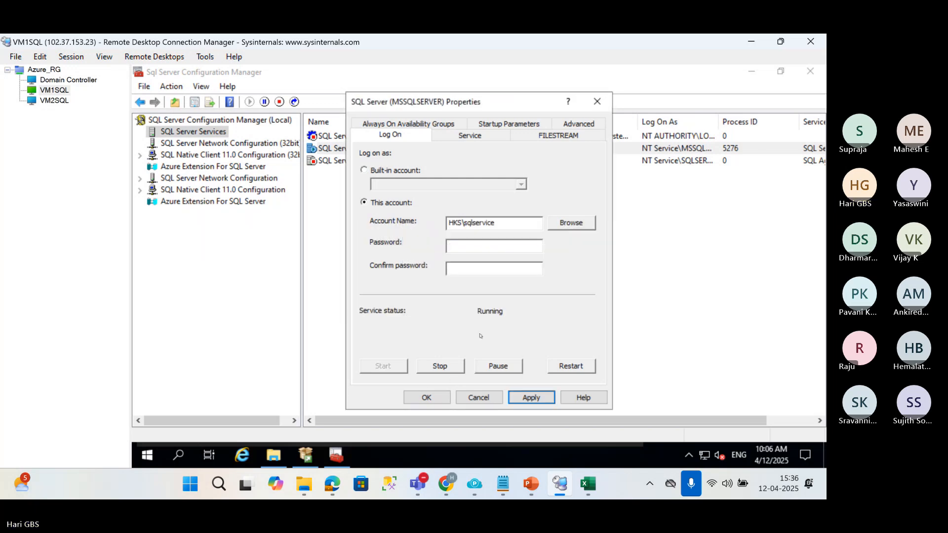
pyautogui.click(423, 401)
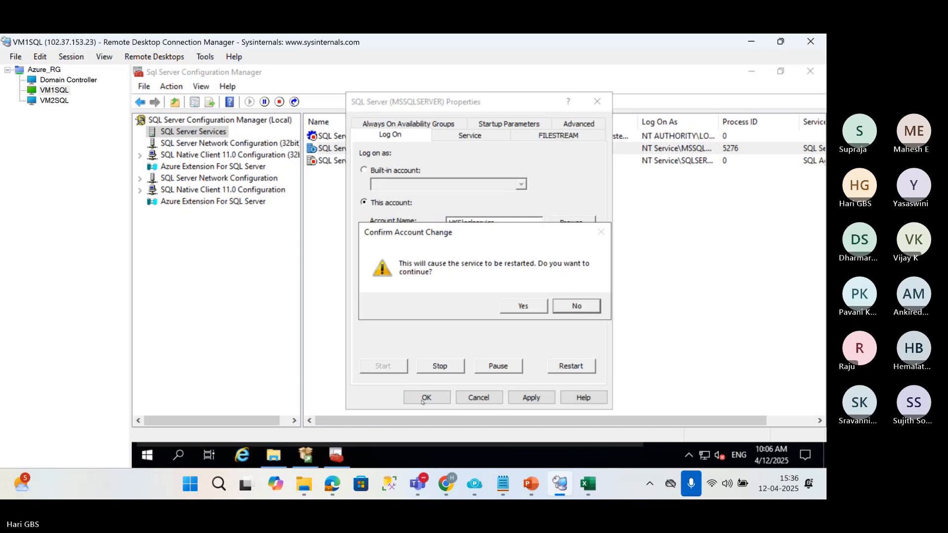
pyautogui.click(528, 305)
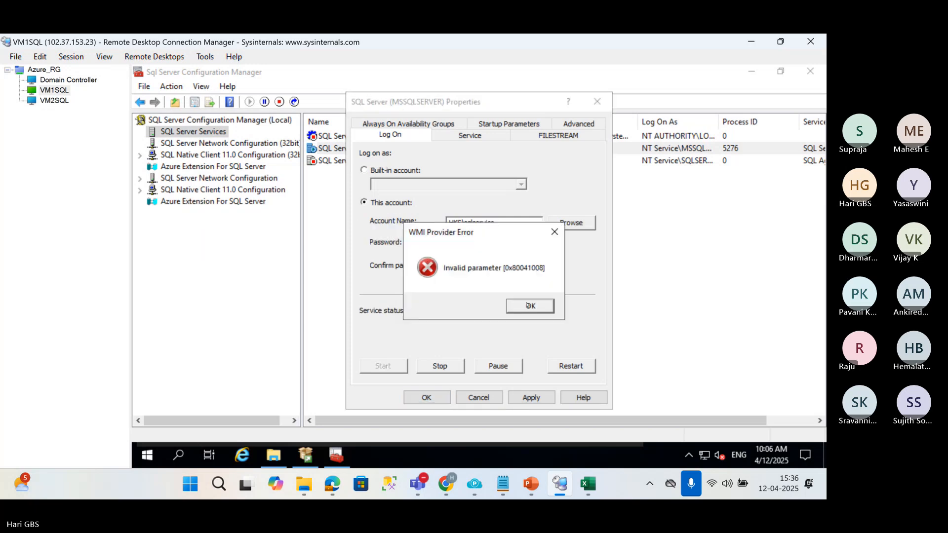
pyautogui.click(525, 310)
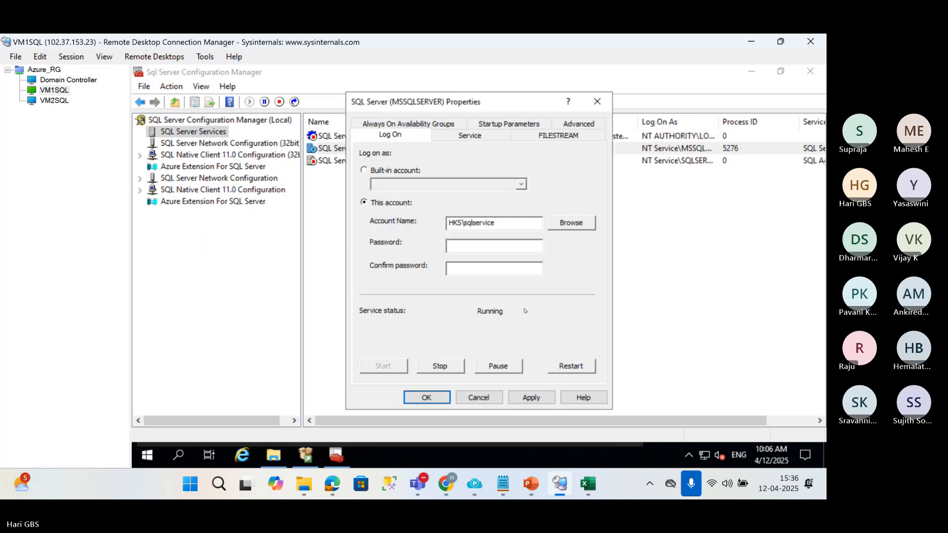
# Review the general service details and log-on settings of SQL Server (MSSQLSERVER), and close its properties without saving.
pyautogui.click(478, 137)
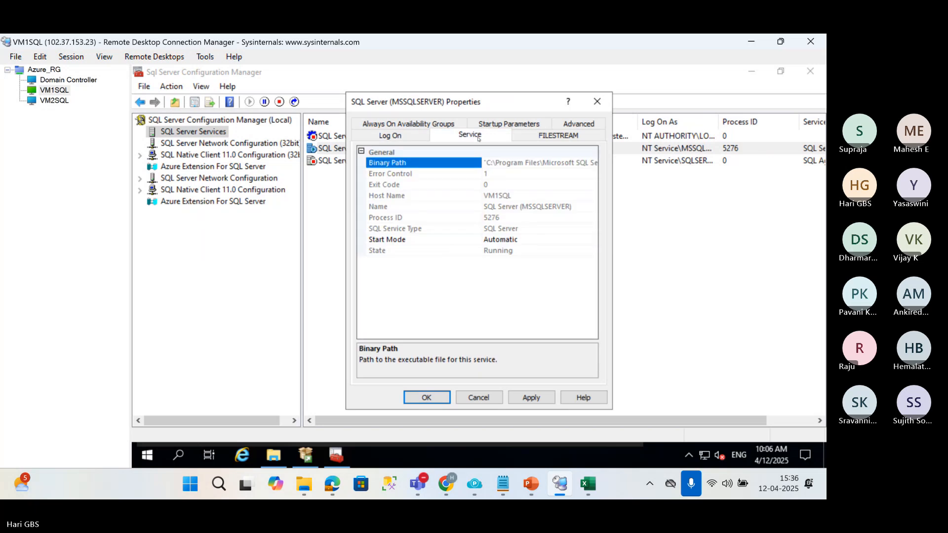
pyautogui.click(540, 206)
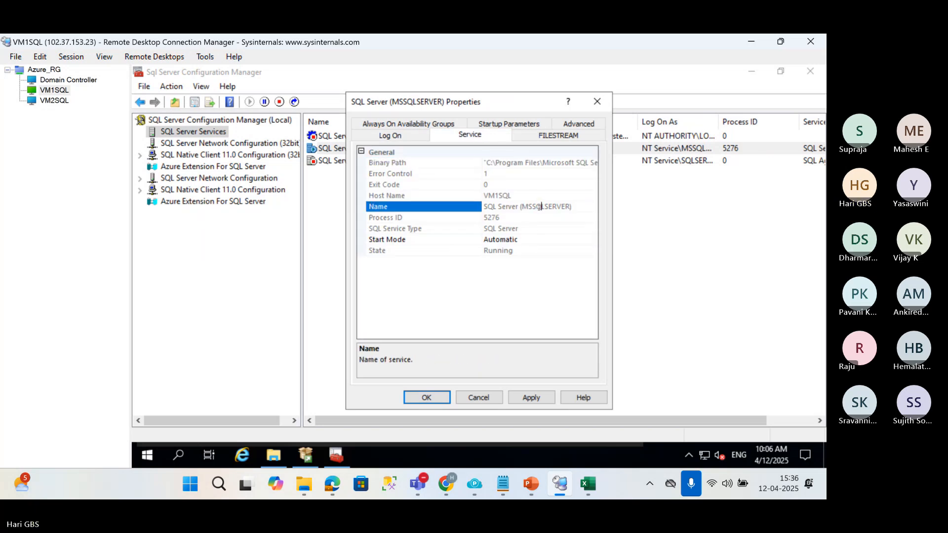
pyautogui.click(408, 138)
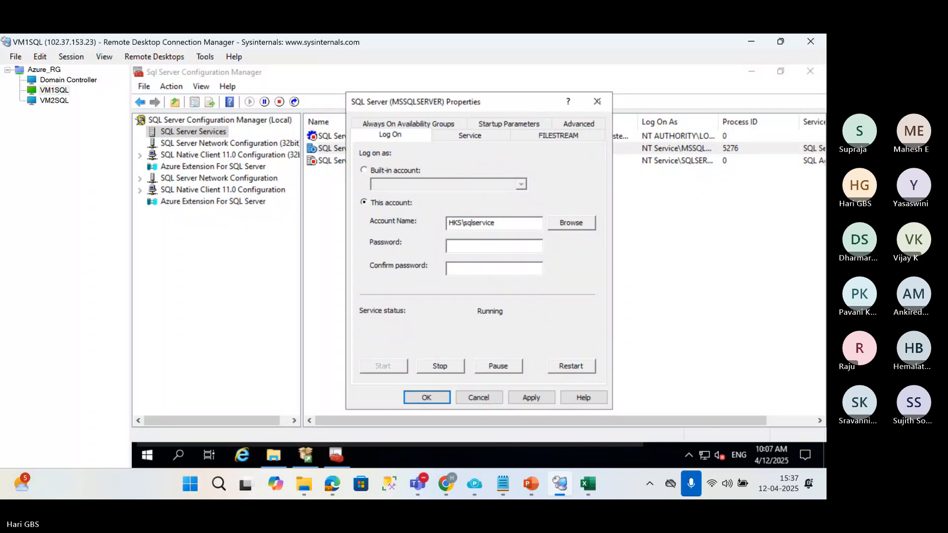
pyautogui.click(597, 102)
# Restart the SQL Server (MSSQLSERVER) service on VM1SQL and check the installation progress on VM2SQL meanwhile.
pyautogui.rightClick(338, 153)
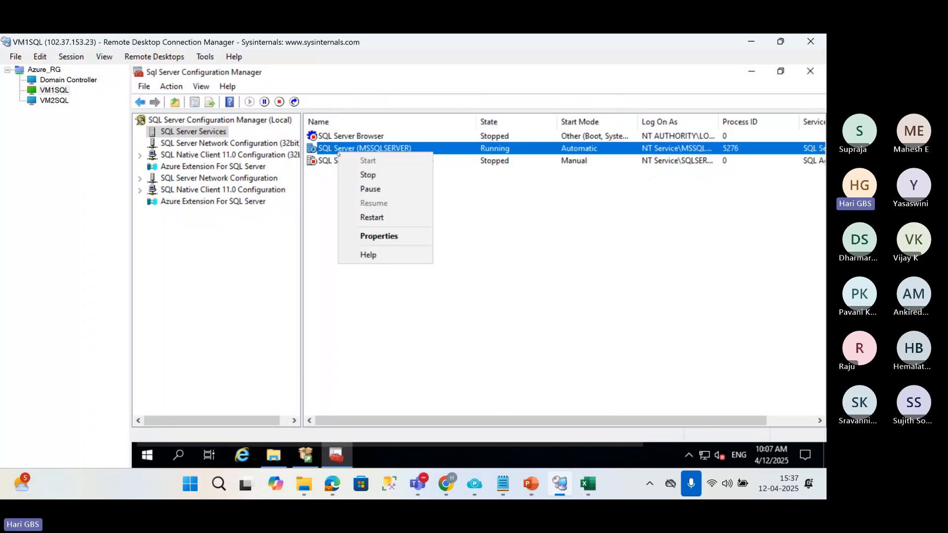
pyautogui.click(371, 217)
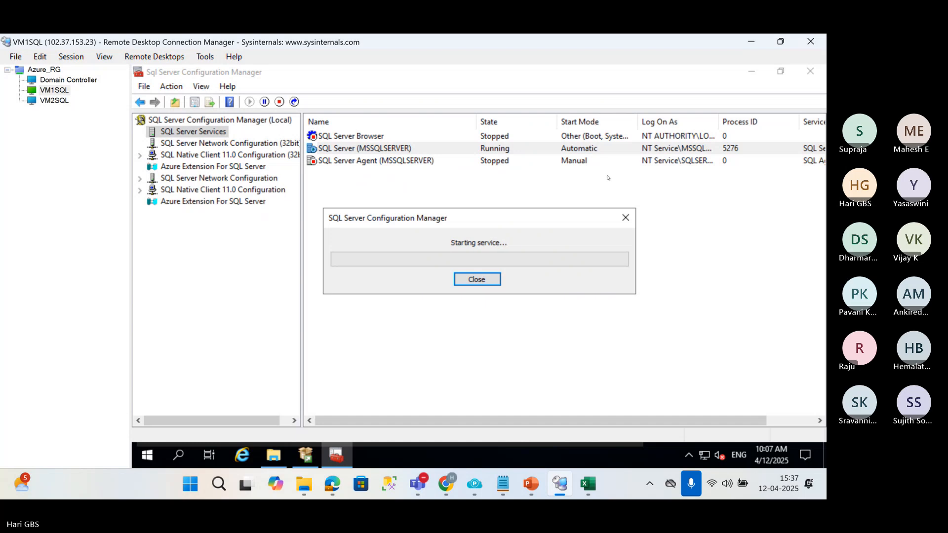
pyautogui.click(45, 100)
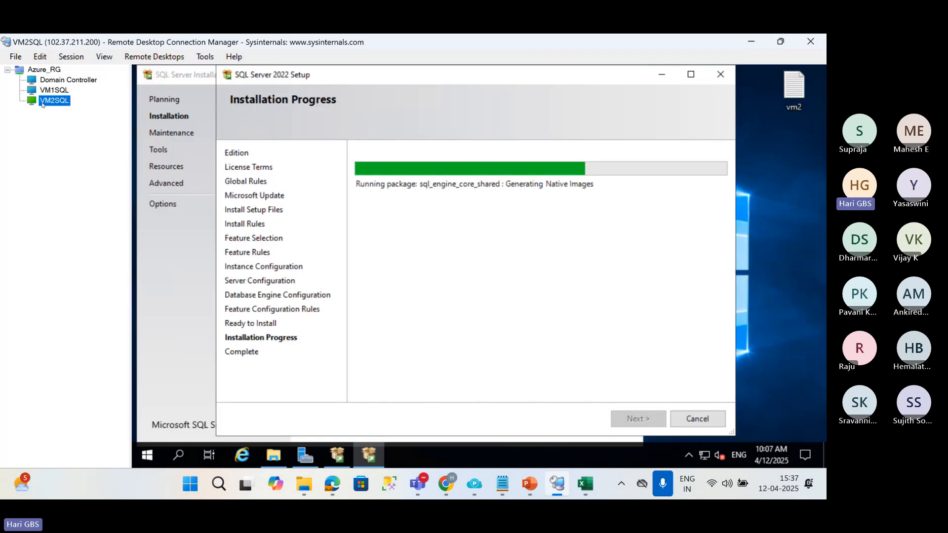
pyautogui.click(54, 90)
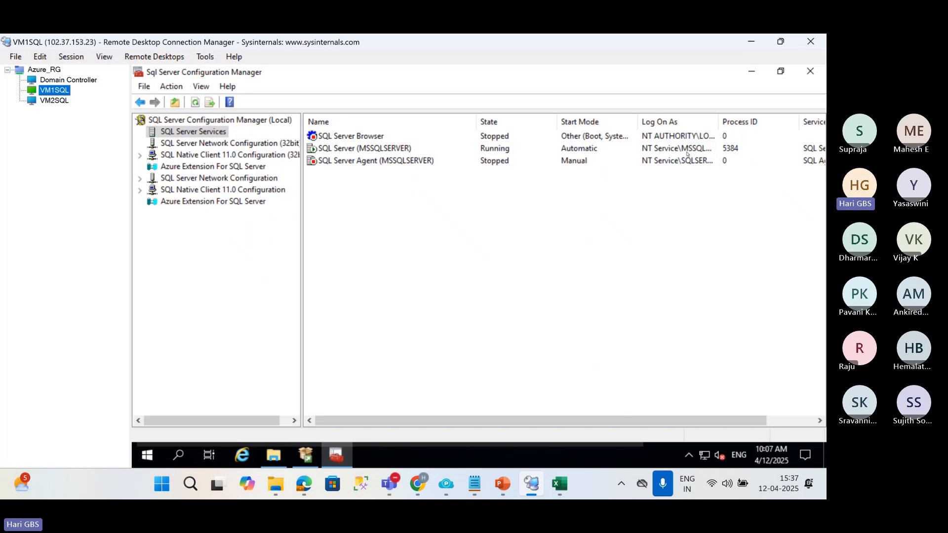
# Try to change the SQL Server (MSSQLSERVER) log-on account by entering hks\sqlservice directly and accepting the service restart.
pyautogui.click(686, 152)
pyautogui.doubleClick(685, 149)
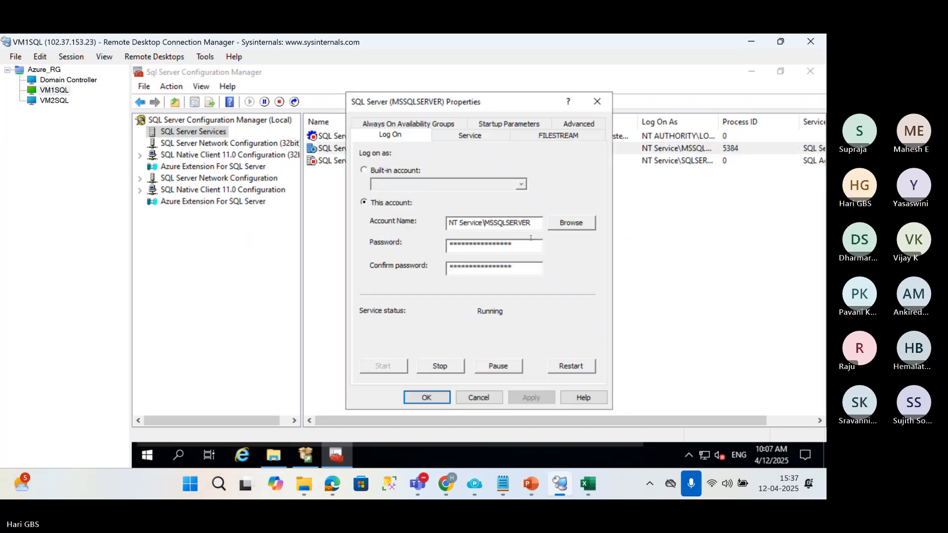
pyautogui.moveTo(533, 222); pyautogui.dragTo(444, 226)
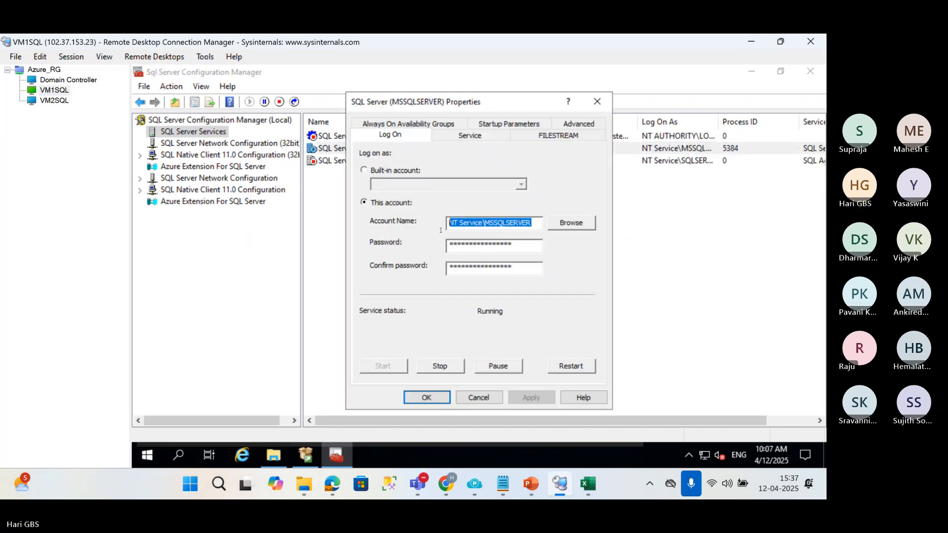
pyautogui.write('hks')
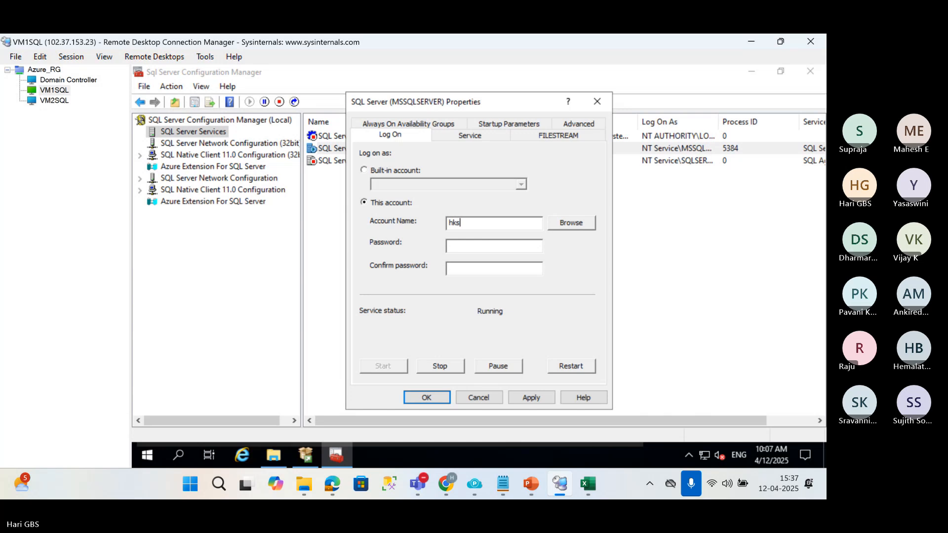
pyautogui.write('\\sqlser')
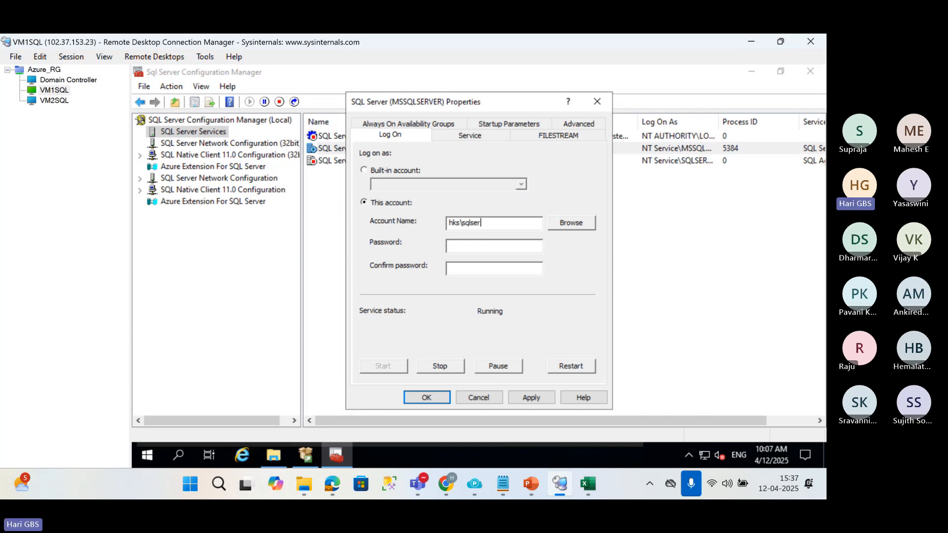
pyautogui.write('vice')
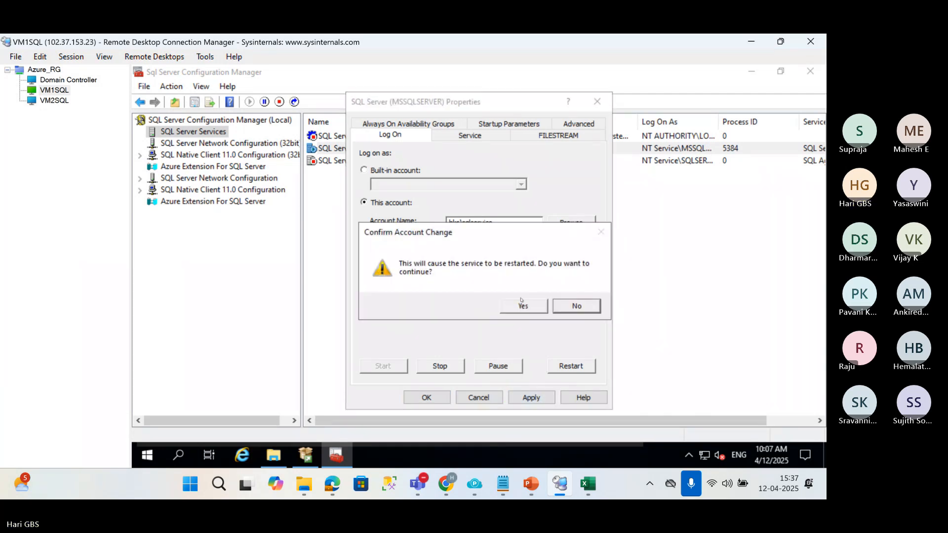
pyautogui.click(517, 307)
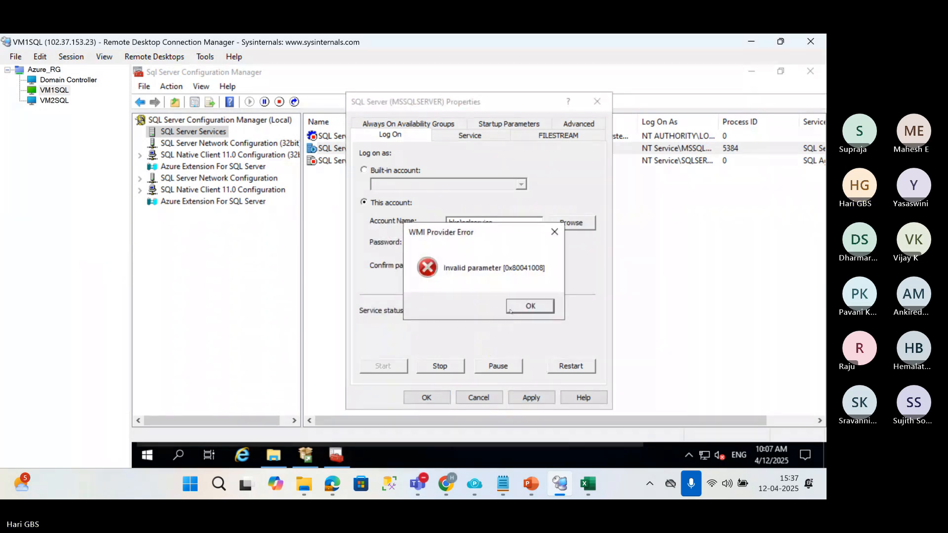
pyautogui.click(514, 308)
# Examine the startup parameters, advanced settings and general service details in the SQL Server (MSSQLSERVER) properties.
pyautogui.click(499, 123)
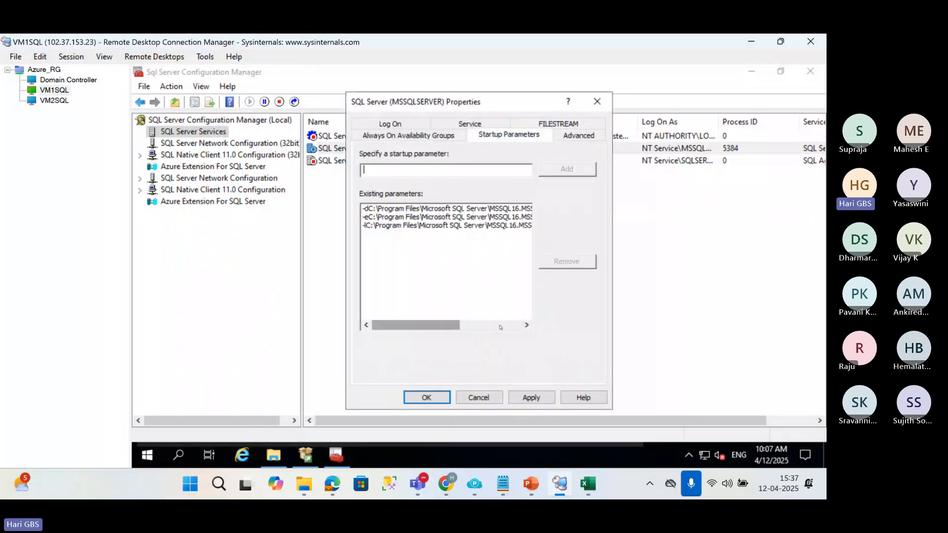
pyautogui.click(500, 326)
pyautogui.click(423, 325)
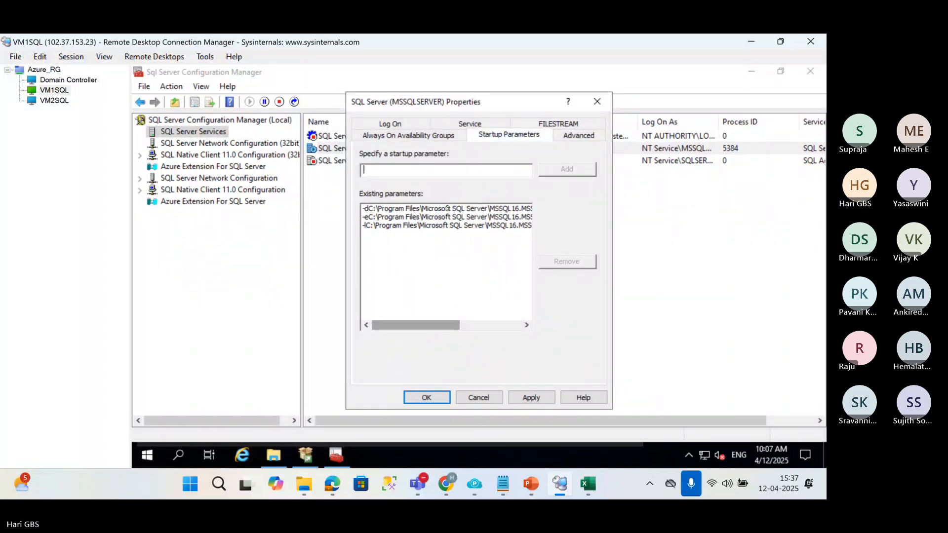
pyautogui.click(579, 135)
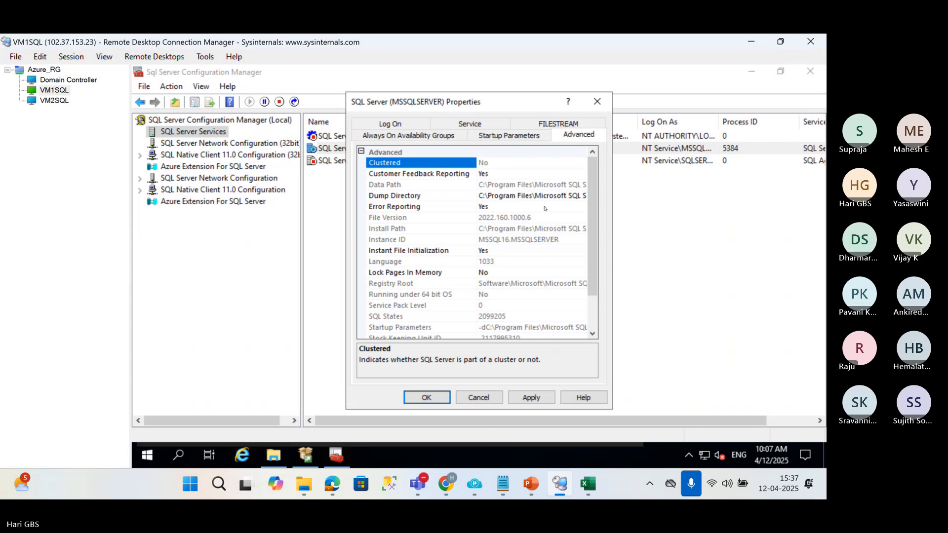
pyautogui.click(597, 102)
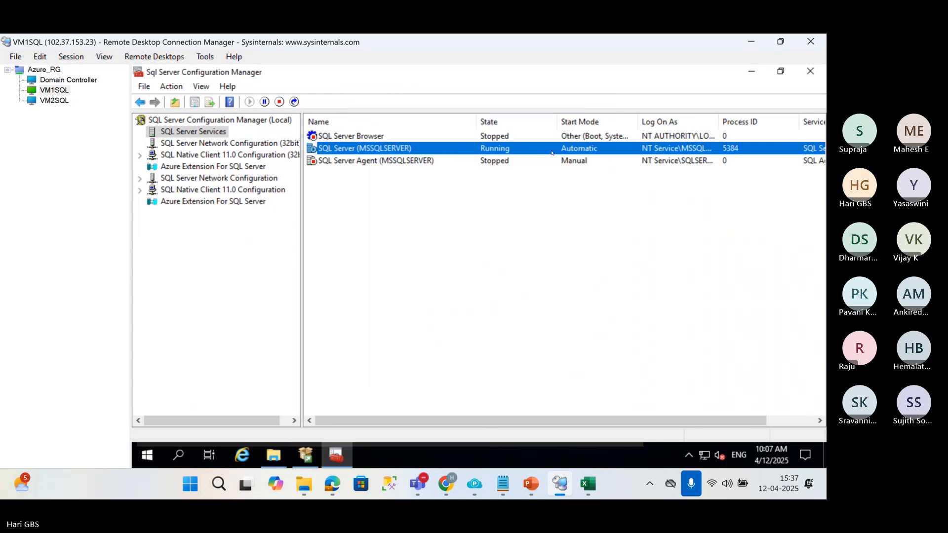
pyautogui.doubleClick(700, 149)
pyautogui.click(491, 135)
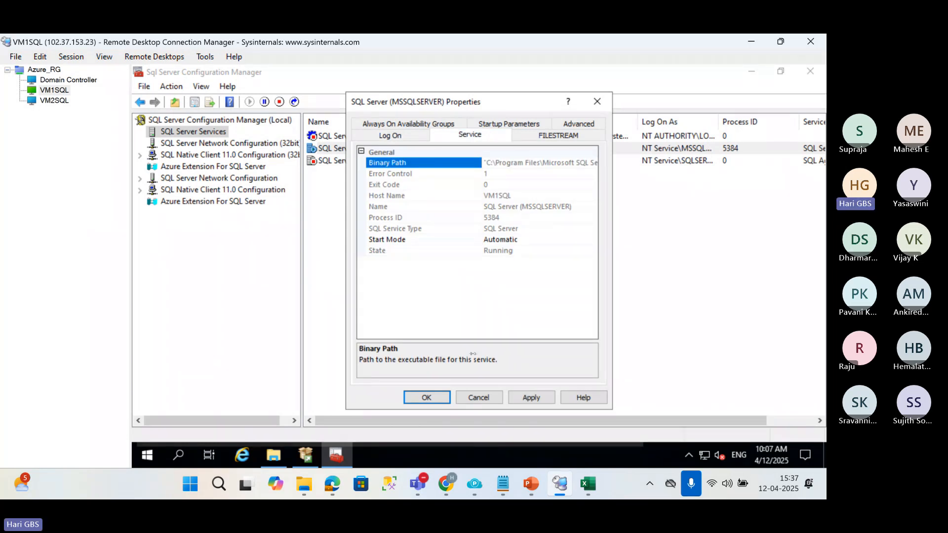
# Look up the hks\sqlservice domain account and assign it as the log-on account of SQL Server (MSSQLSERVER).
pyautogui.click(390, 135)
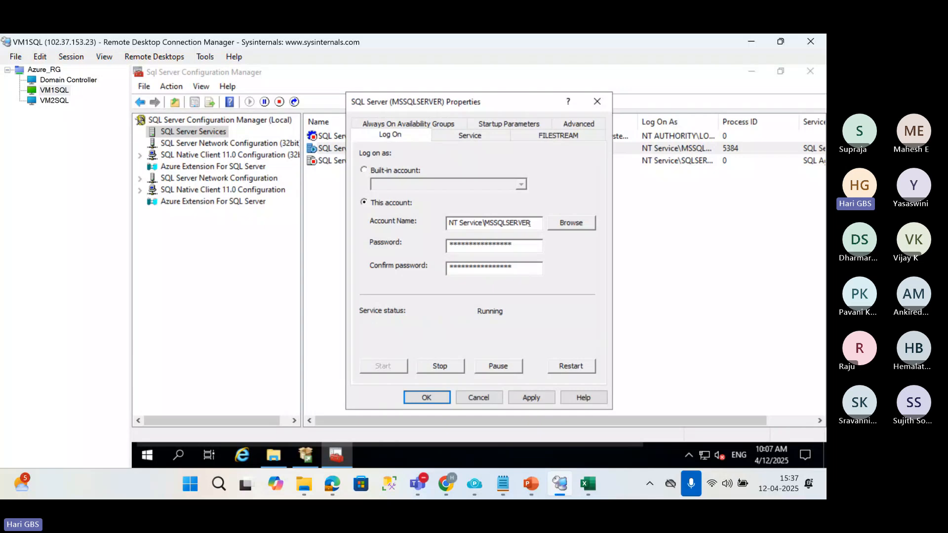
pyautogui.moveTo(530, 223); pyautogui.dragTo(441, 224)
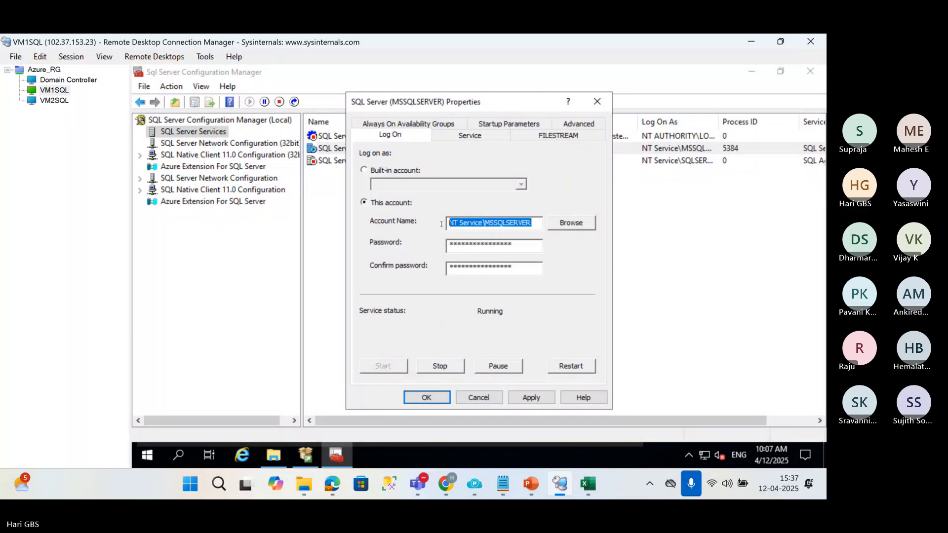
pyautogui.write('HAG')
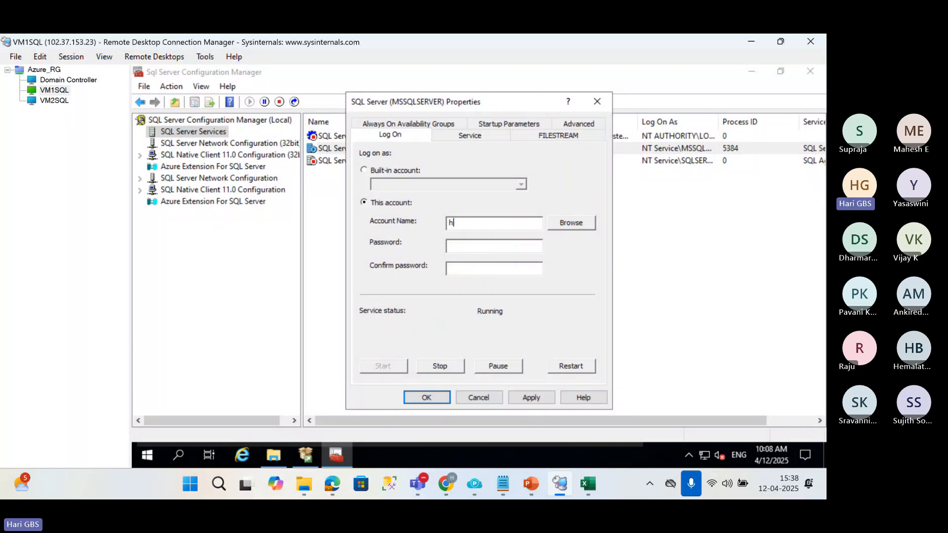
pyautogui.press('BackSpace')
pyautogui.press('BackSpace')
pyautogui.press('BackSpace')
pyautogui.click(560, 224)
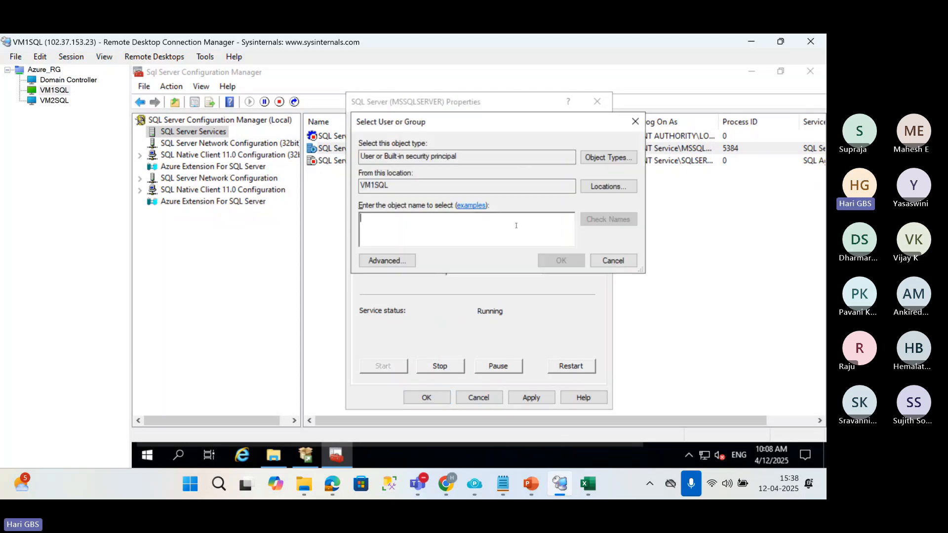
pyautogui.write('hks\\')
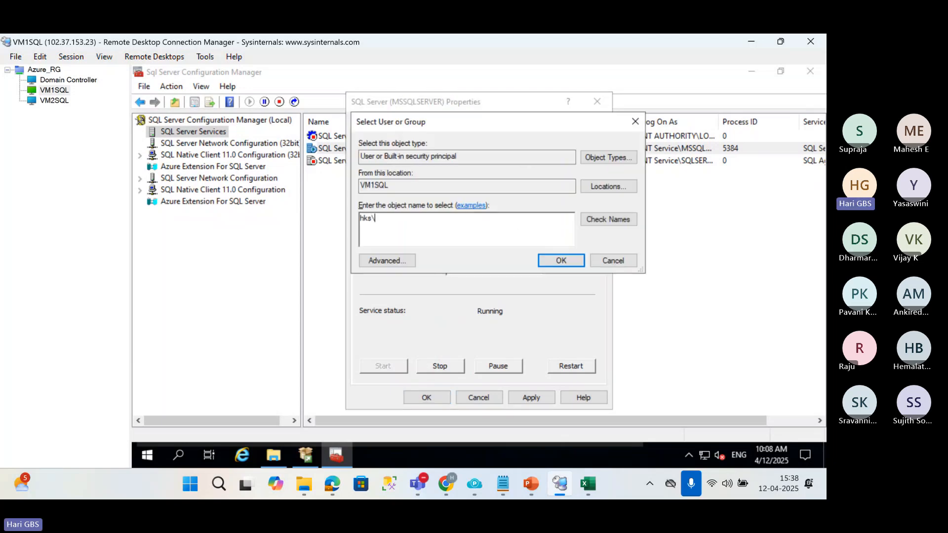
pyautogui.write('sqlservicew')
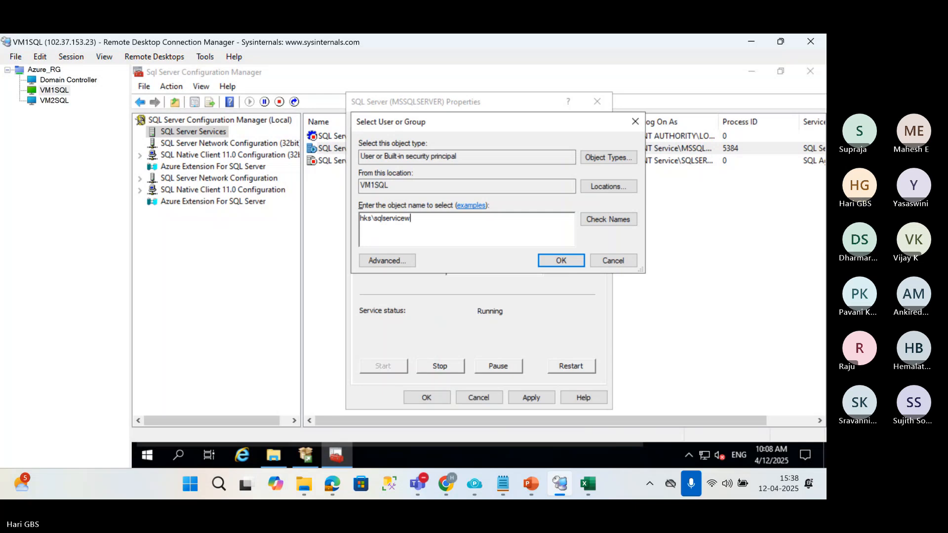
pyautogui.press('BackSpace')
pyautogui.click(608, 219)
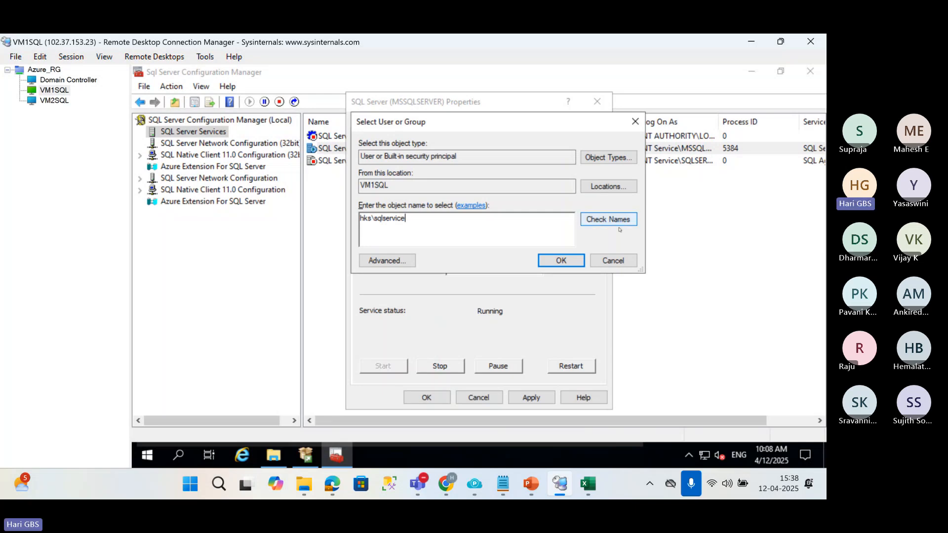
pyautogui.click(547, 266)
# Enter and confirm the service account password for SQL Server (MSSQLSERVER), apply the account change and accept the service restart.
pyautogui.click(479, 248)
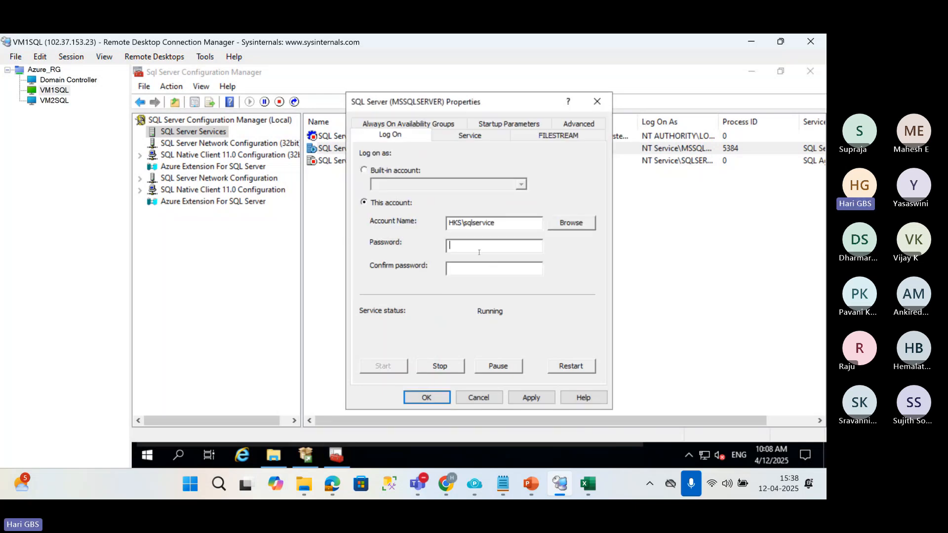
pyautogui.write('*************')
pyautogui.press('Tab')
pyautogui.write('*************')
pyautogui.click(534, 398)
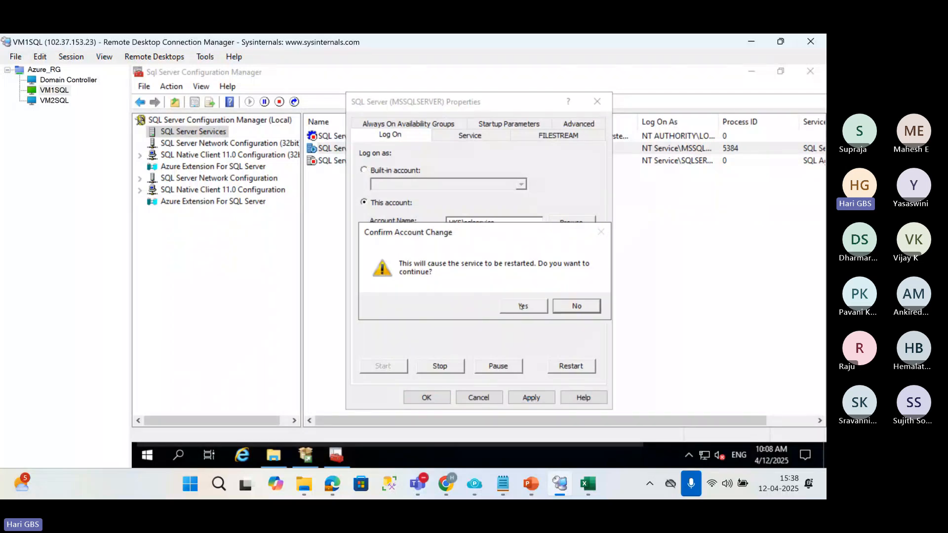
pyautogui.click(523, 306)
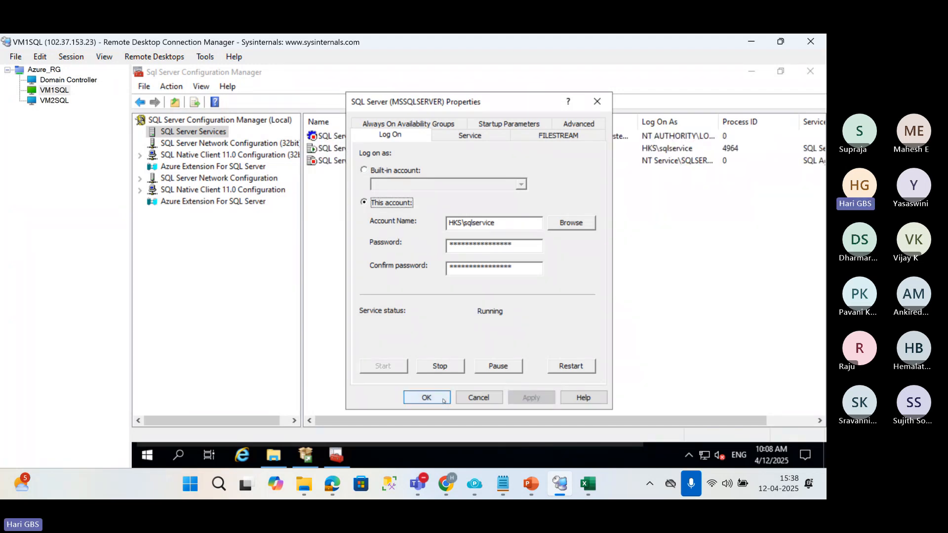
pyautogui.click(441, 397)
pyautogui.click(656, 149)
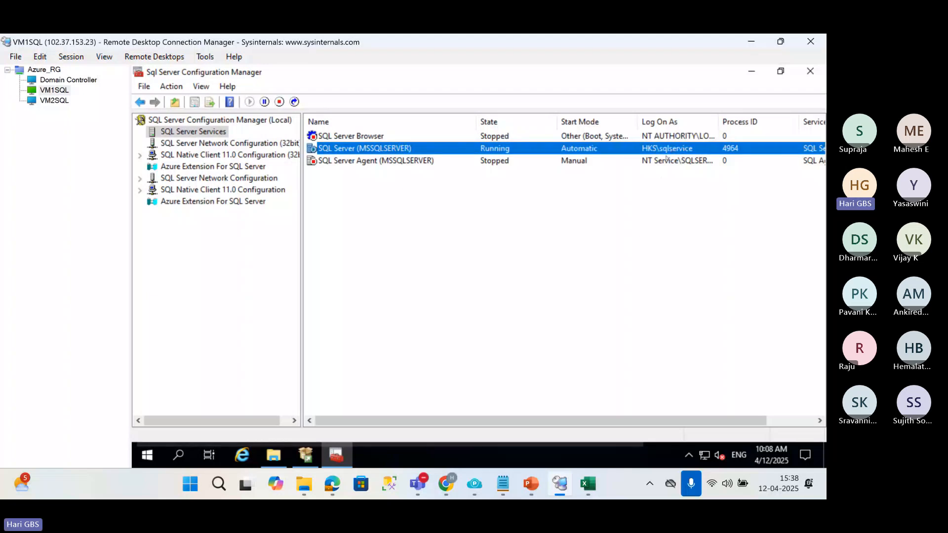
# Look up hks\sqlservice and assign it as the log-on account of SQL Server Agent (MSSQLSERVER).
pyautogui.click(663, 162)
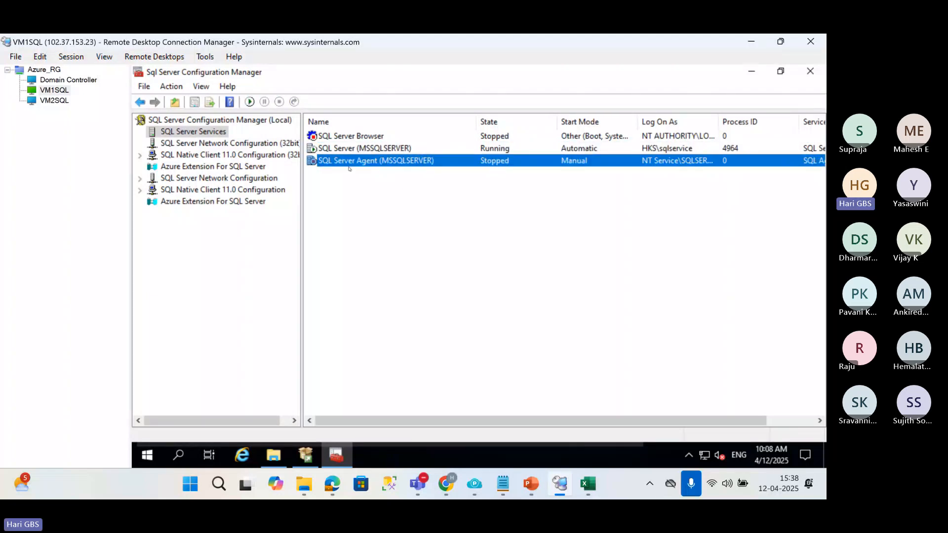
pyautogui.doubleClick(349, 162)
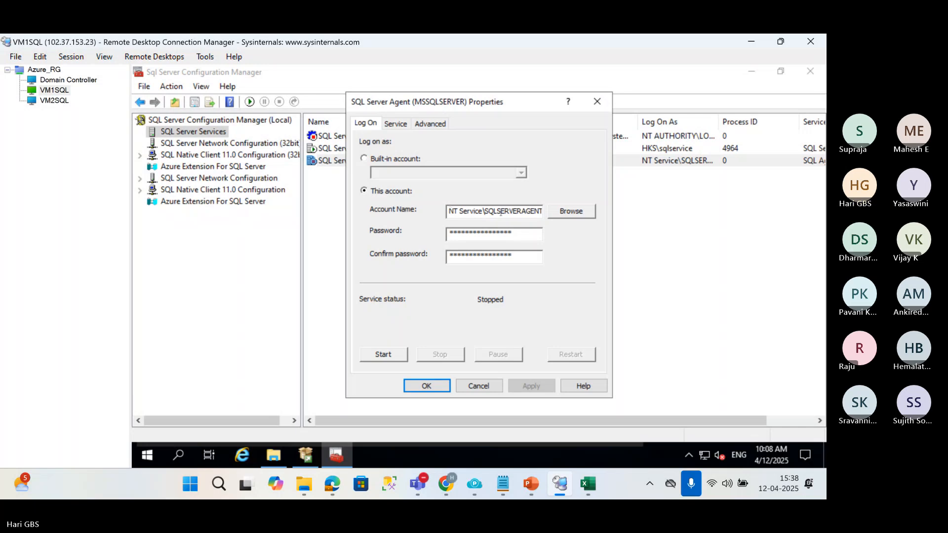
pyautogui.click(569, 212)
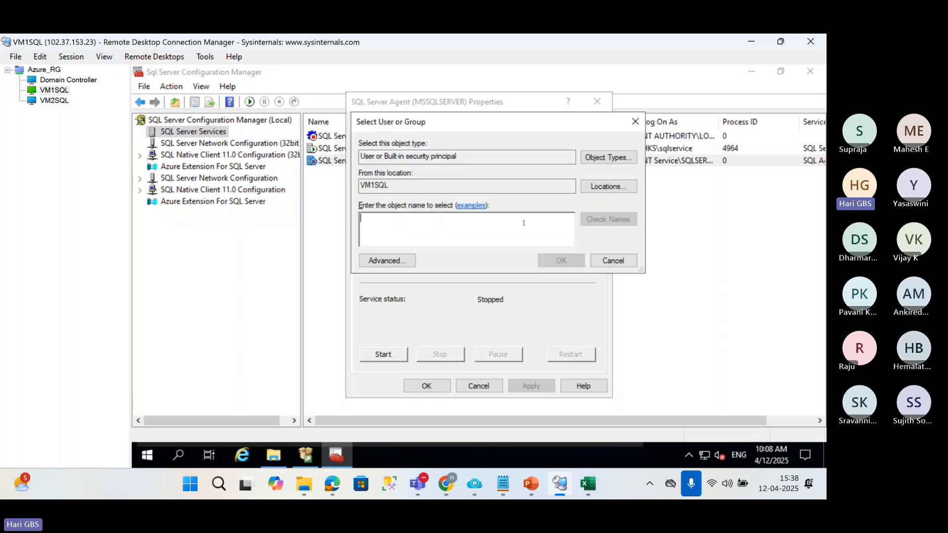
pyautogui.write('hks\\sq')
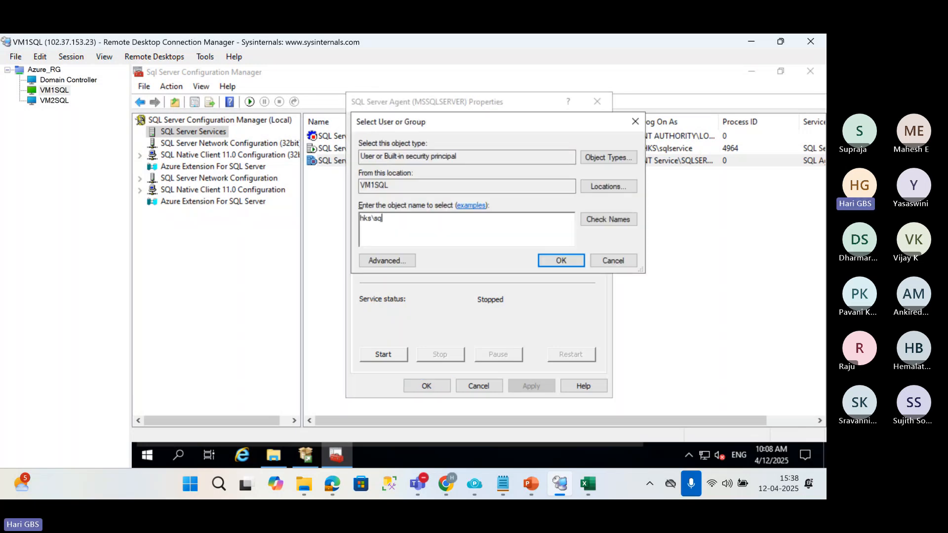
pyautogui.write('lservice')
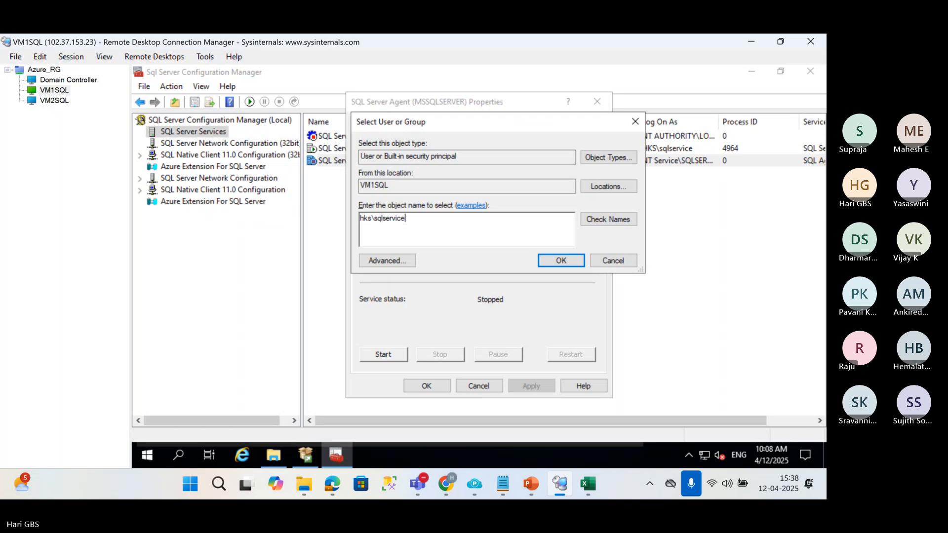
pyautogui.click(608, 219)
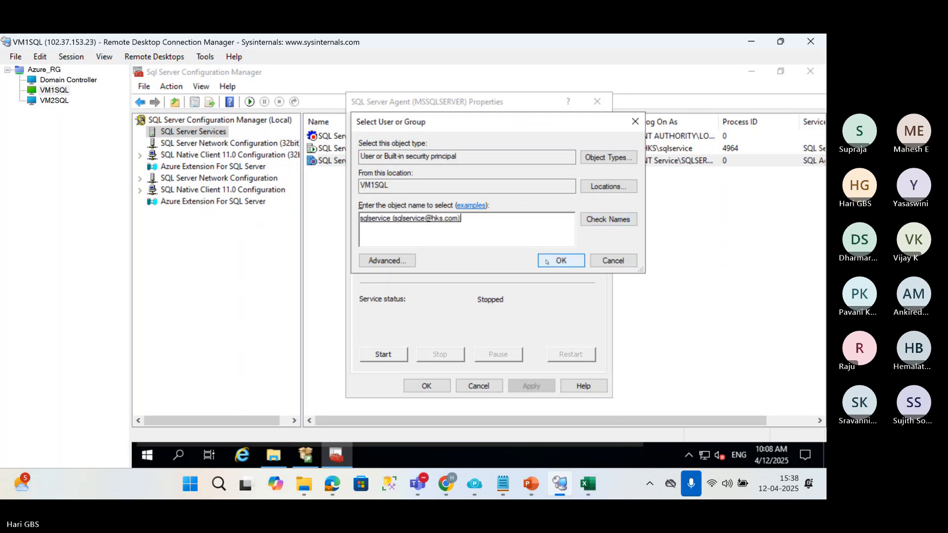
pyautogui.click(560, 260)
# Enter and confirm the service account password for SQL Server Agent (MSSQLSERVER), and save its properties.
pyautogui.click(461, 239)
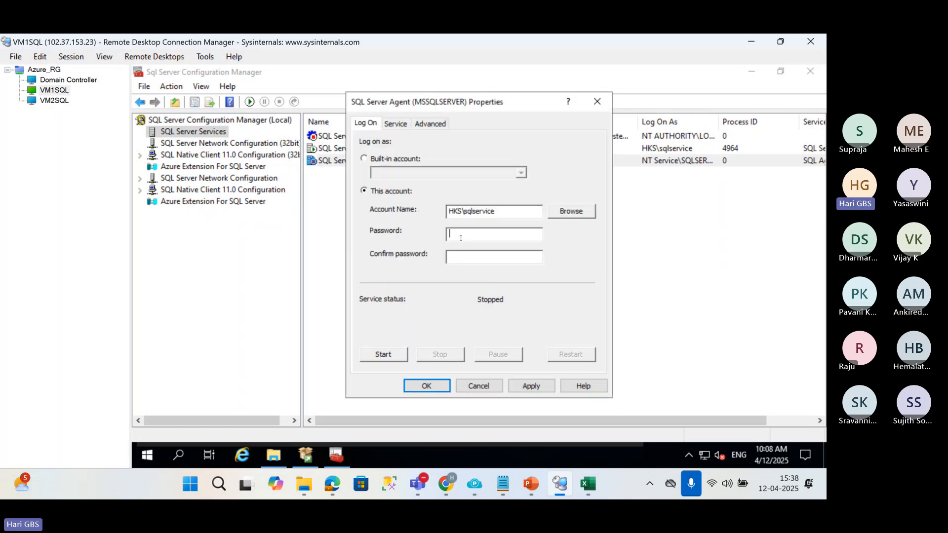
pyautogui.write('*************')
pyautogui.press('Tab')
pyautogui.write('*')
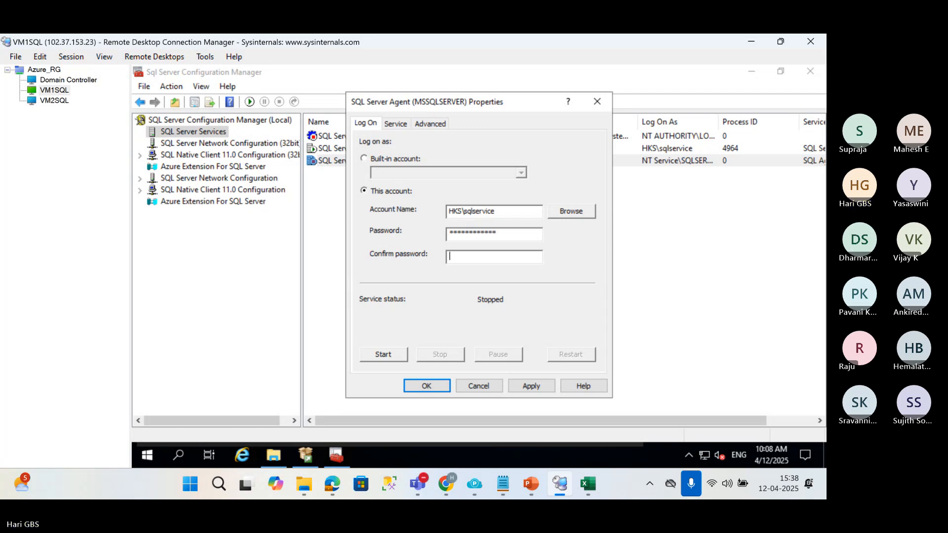
pyautogui.write('***********')
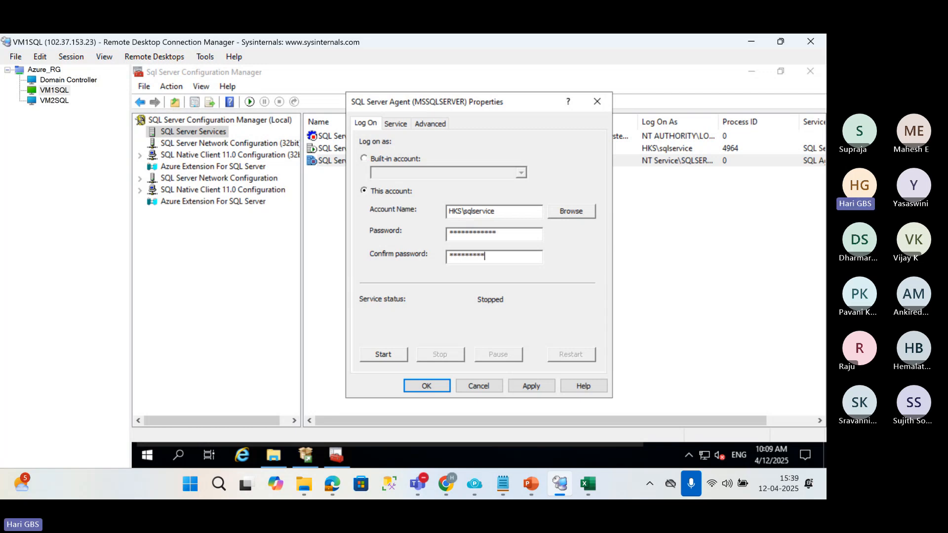
pyautogui.write('*')
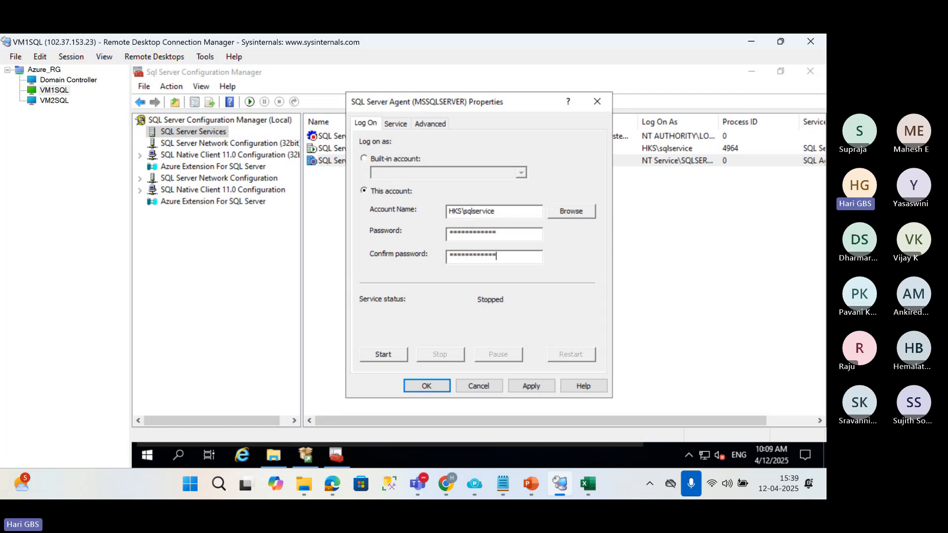
pyautogui.click(527, 385)
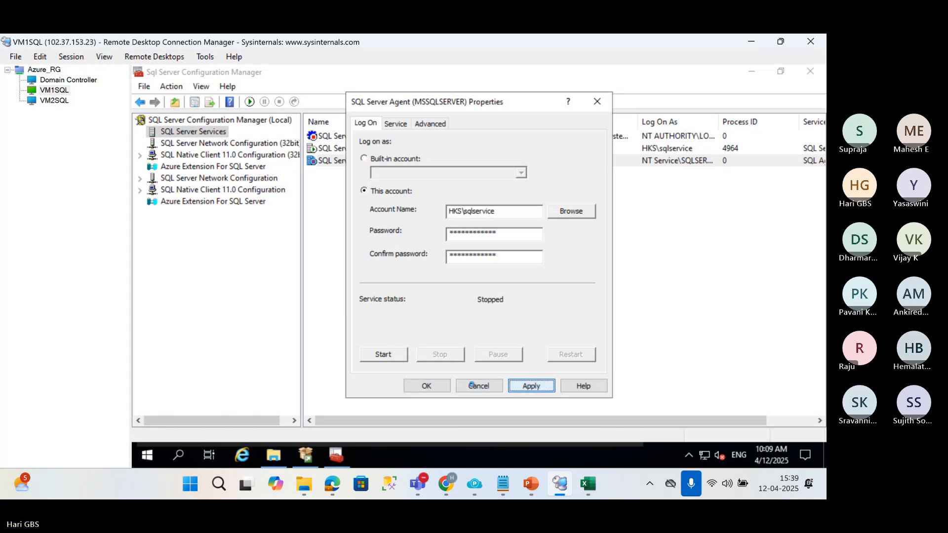
pyautogui.click(426, 386)
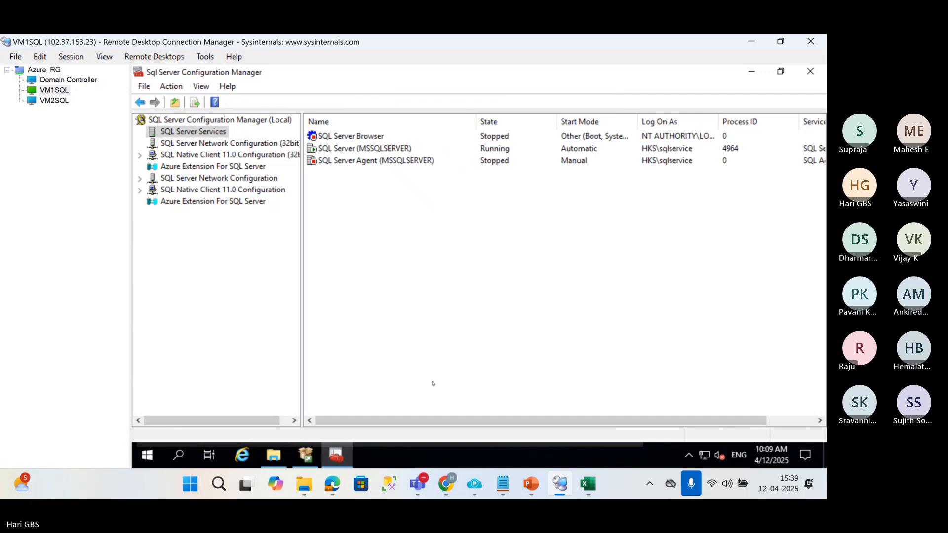
# Start the SQL Server Agent (MSSQLSERVER) service and restart SQL Server (MSSQLSERVER) on VM1SQL.
pyautogui.rightClick(386, 162)
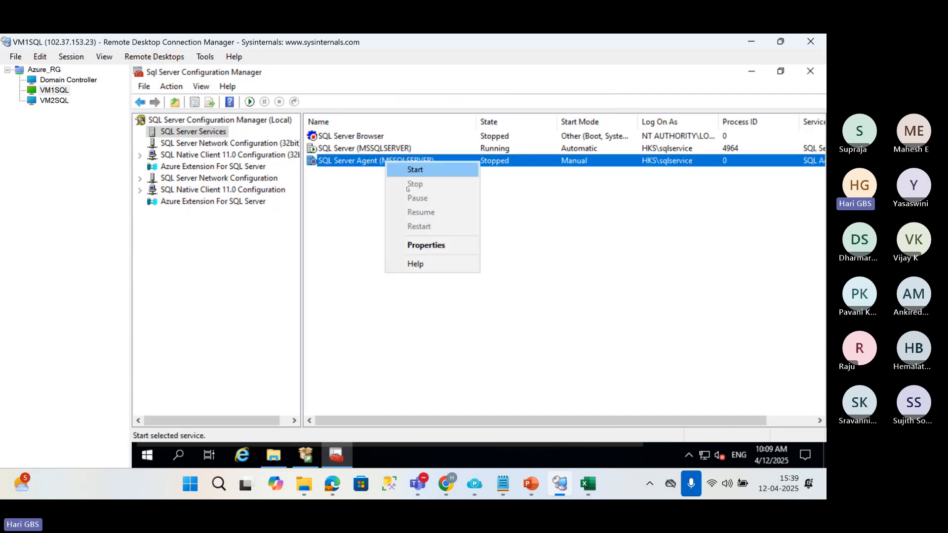
pyautogui.click(414, 170)
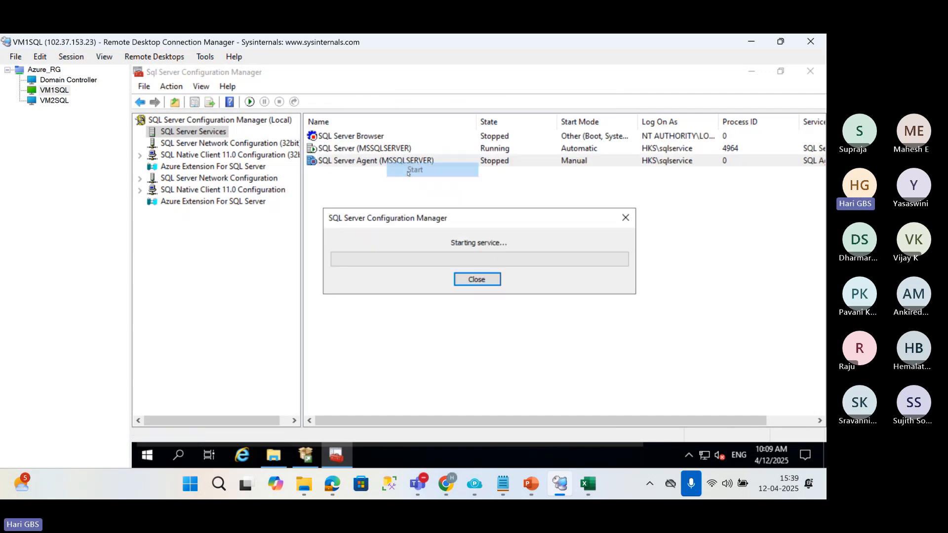
pyautogui.rightClick(344, 150)
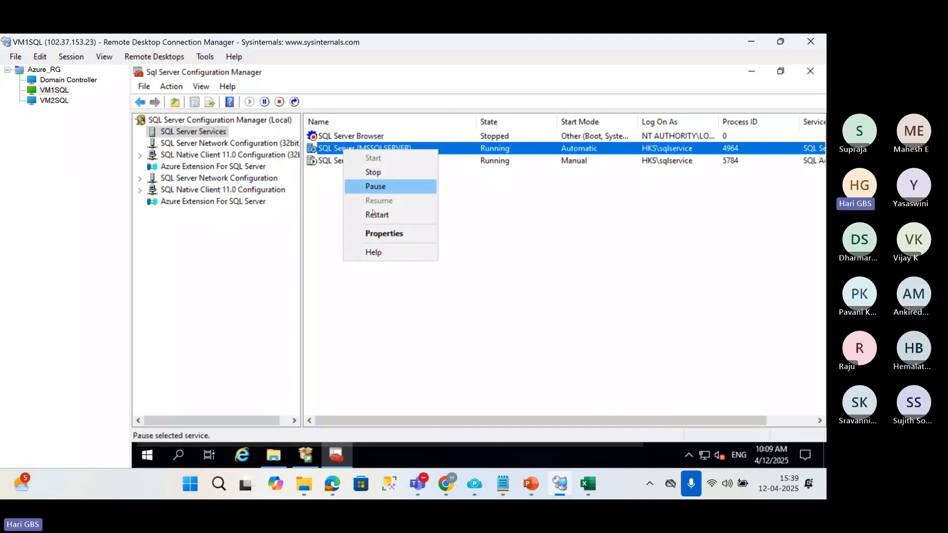
pyautogui.click(374, 215)
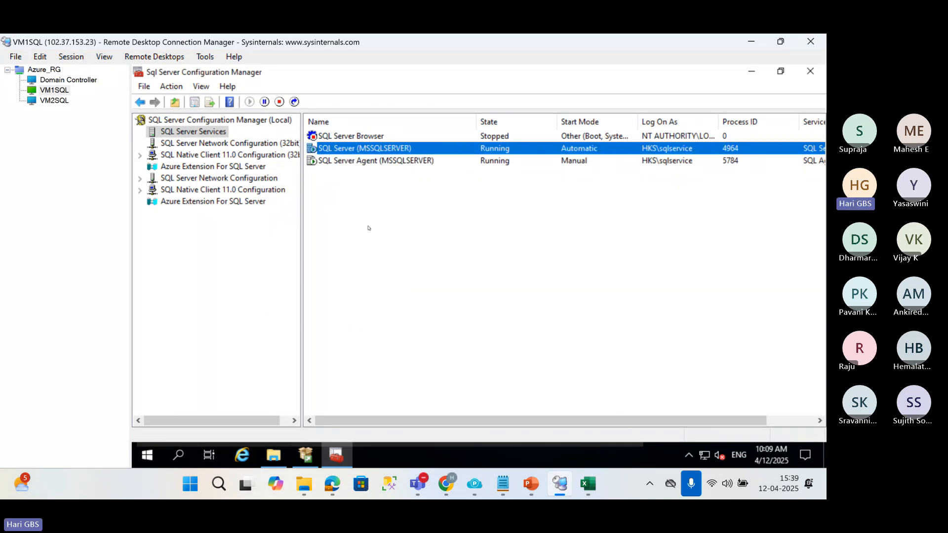
pyautogui.click(52, 100)
pyautogui.click(54, 90)
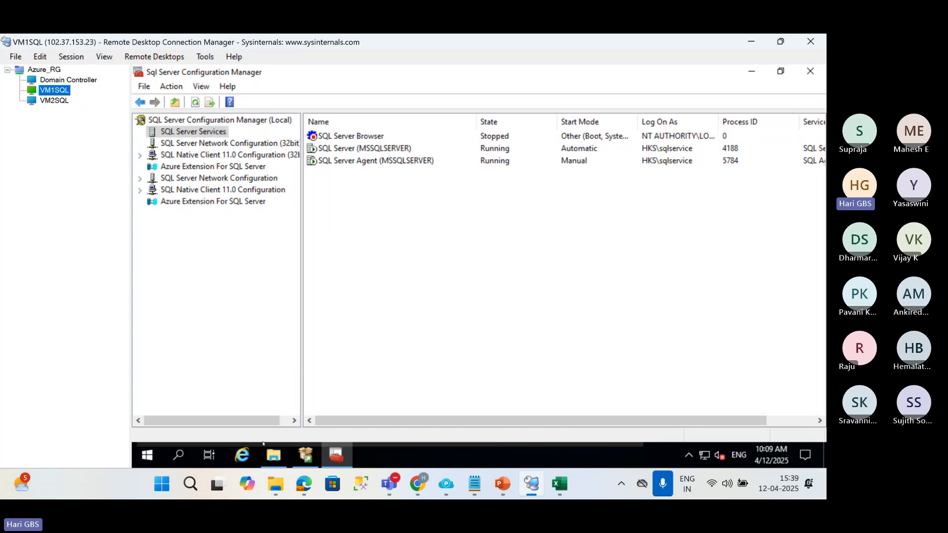
# Run setup from the SQLServer2022 DVD drive on VM1SQL with administrator rights and start a SQL Server installation.
pyautogui.click(274, 455)
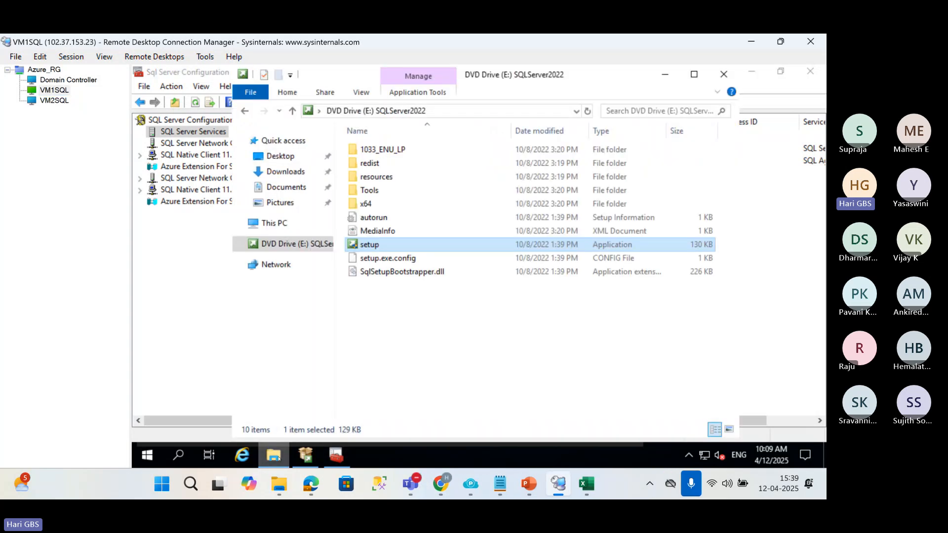
pyautogui.rightClick(369, 245)
pyautogui.click(393, 269)
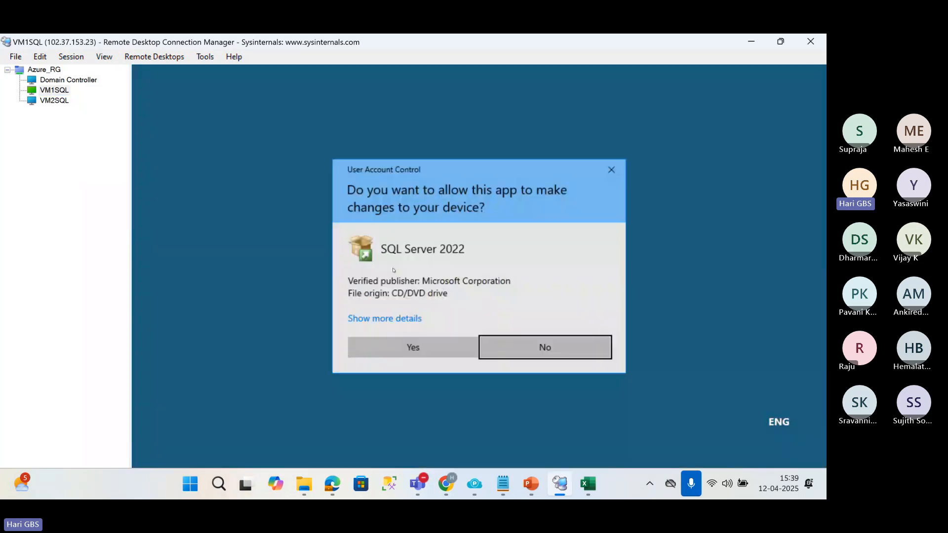
pyautogui.click(446, 347)
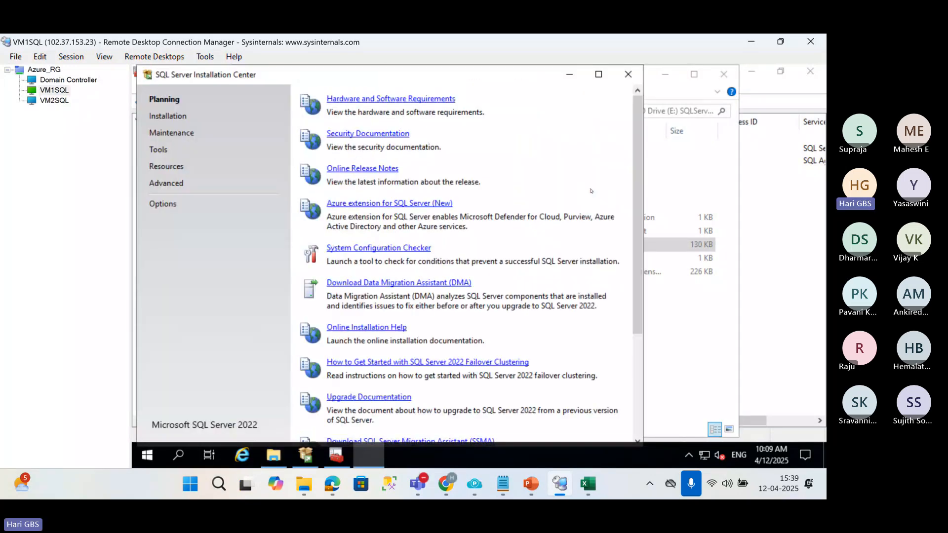
pyautogui.click(168, 117)
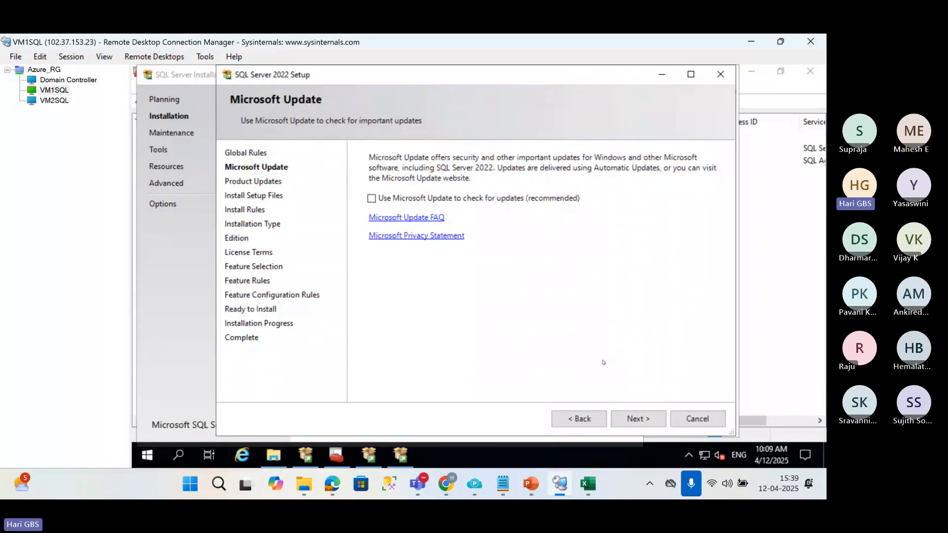
# Advance SQL Server 2022 Setup to the Installation Type page, leaving Microsoft Update and product updates unselected.
pyautogui.click(632, 422)
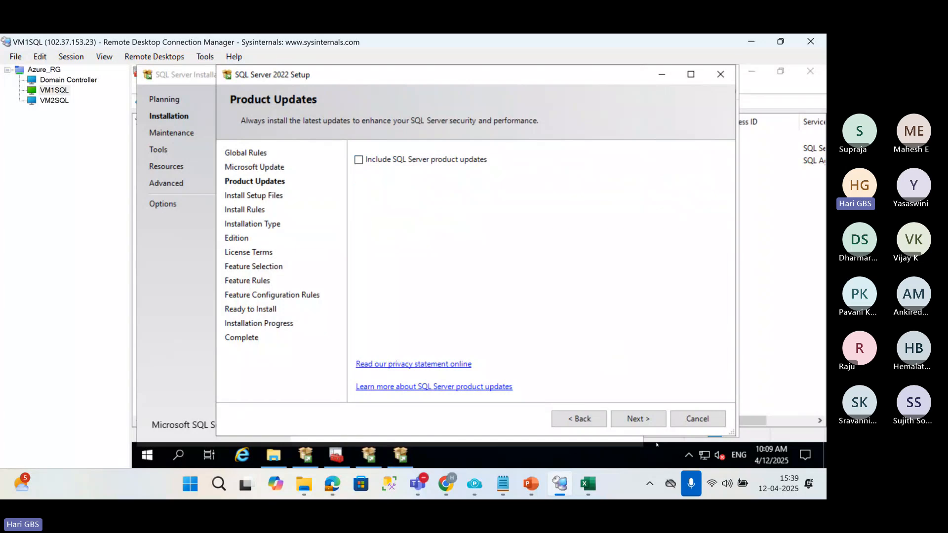
pyautogui.click(638, 420)
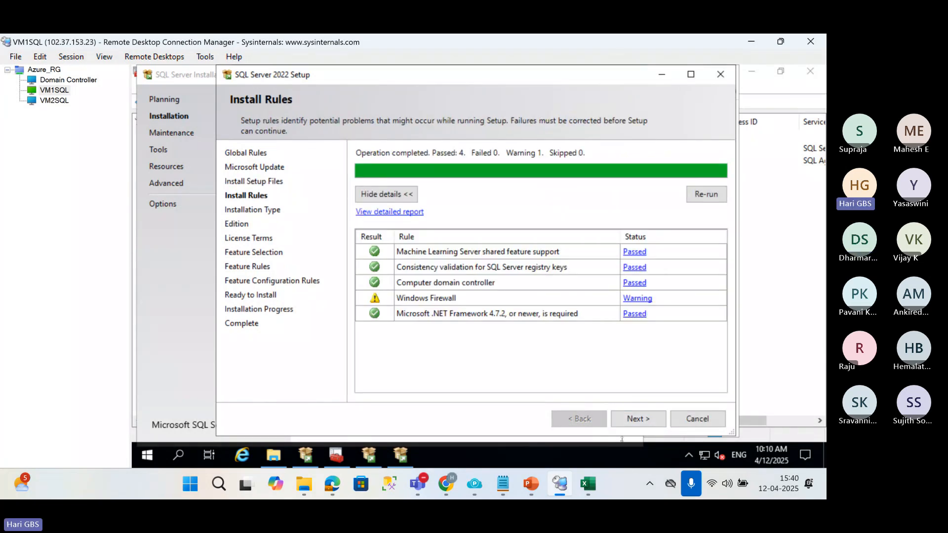
pyautogui.click(635, 428)
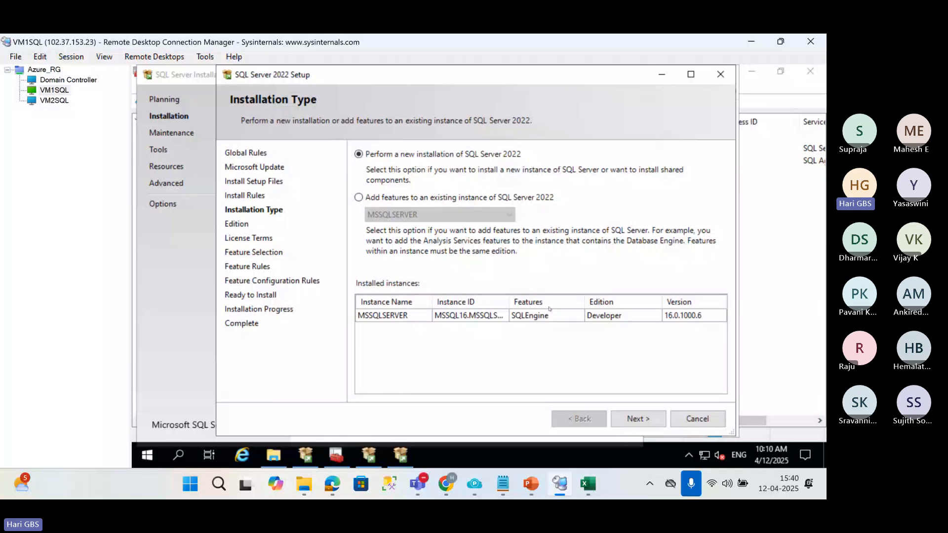
# Choose a new SQL Server 2022 installation with the free Developer edition and accept the license terms.
pyautogui.click(647, 420)
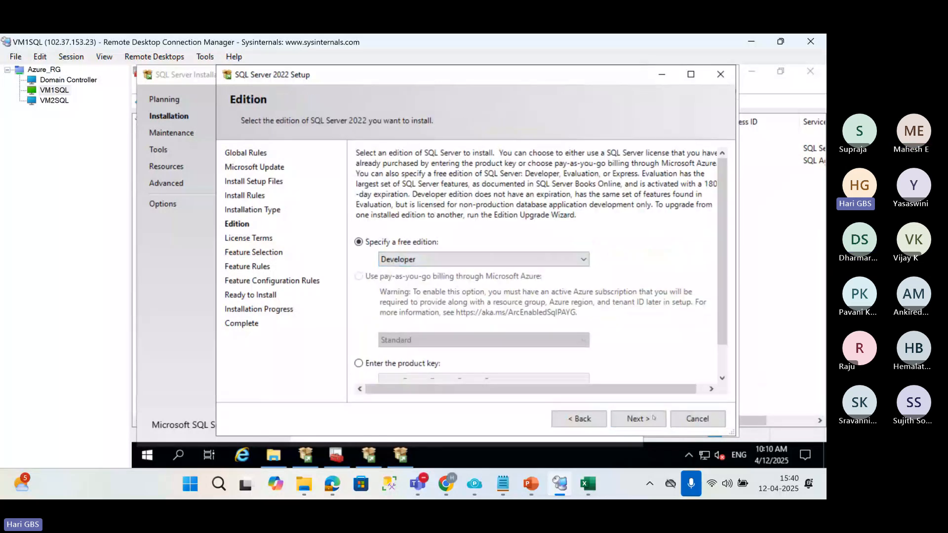
pyautogui.click(636, 418)
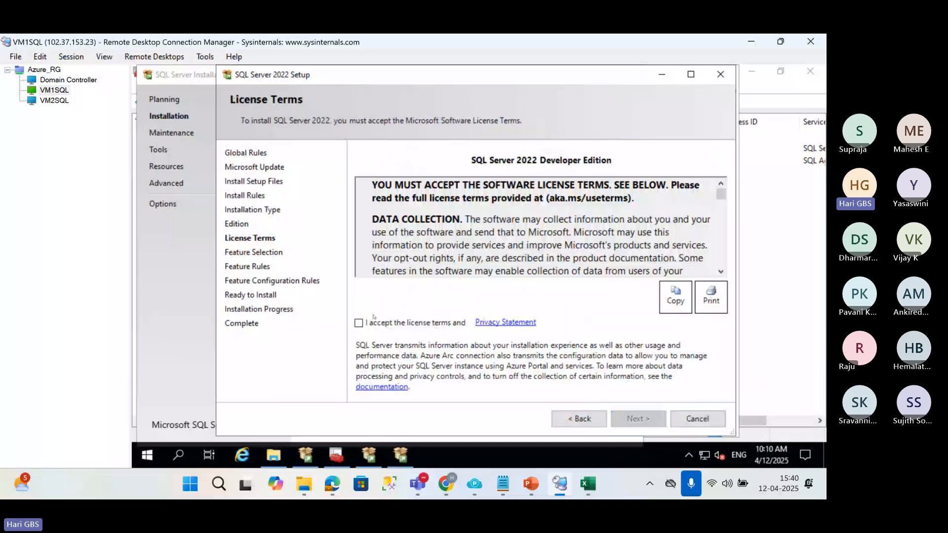
pyautogui.click(359, 322)
pyautogui.click(639, 417)
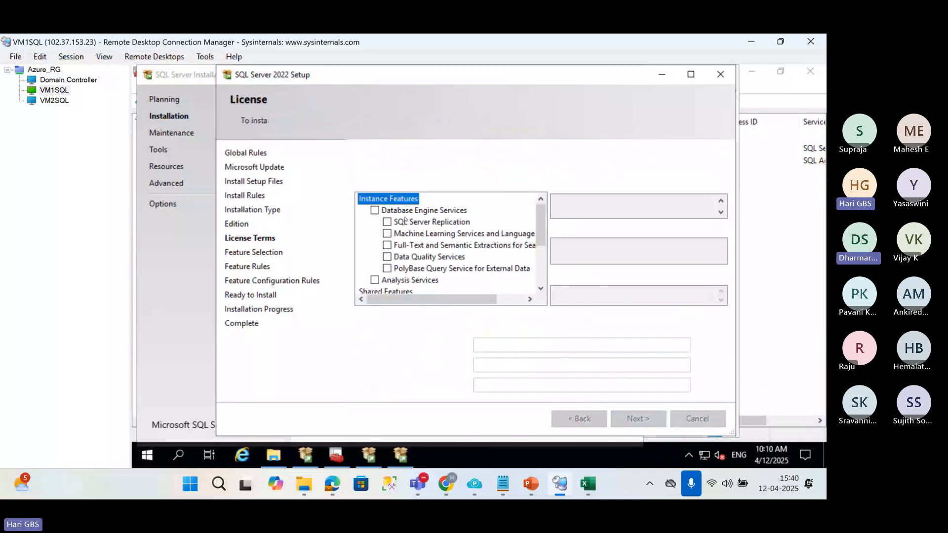
# Select the Database Engine Services feature and configure the installation as a named instance called SQLI3.
pyautogui.click(375, 210)
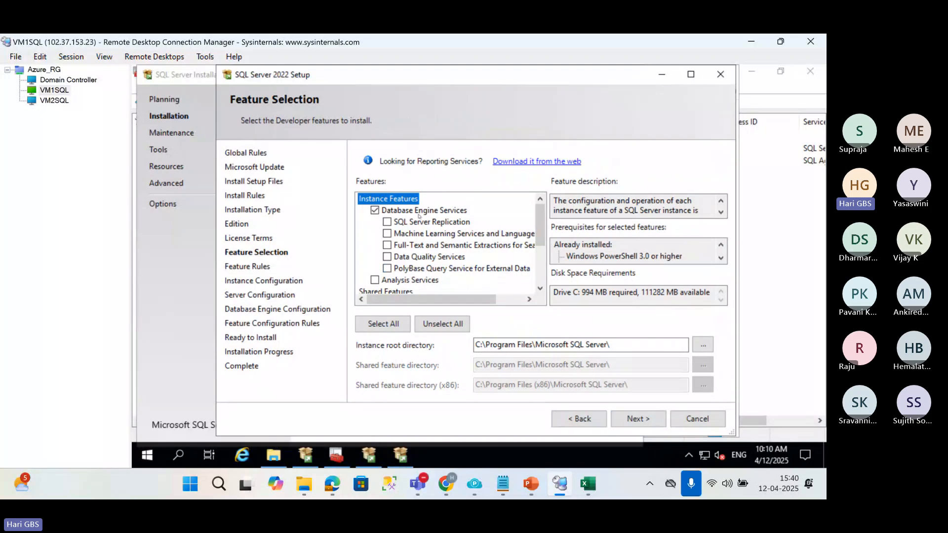
pyautogui.click(636, 419)
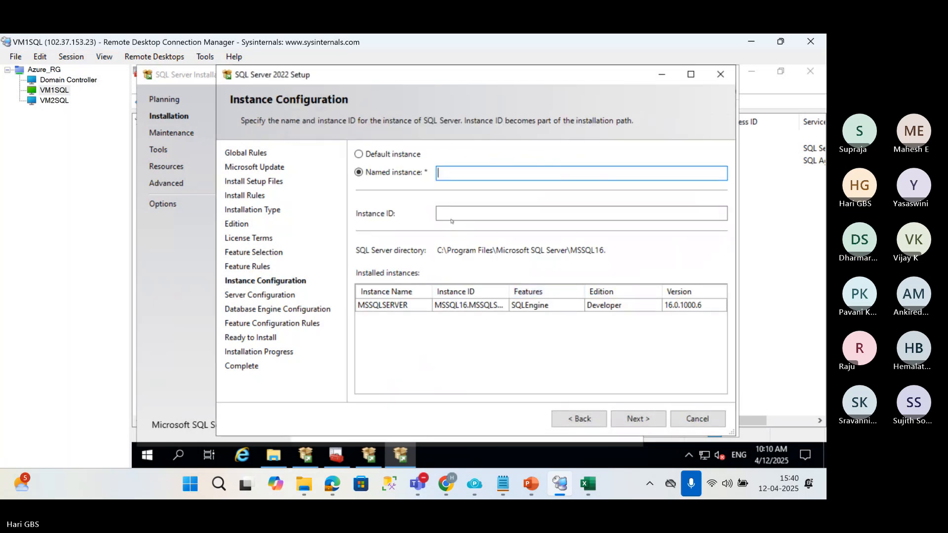
pyautogui.click(385, 154)
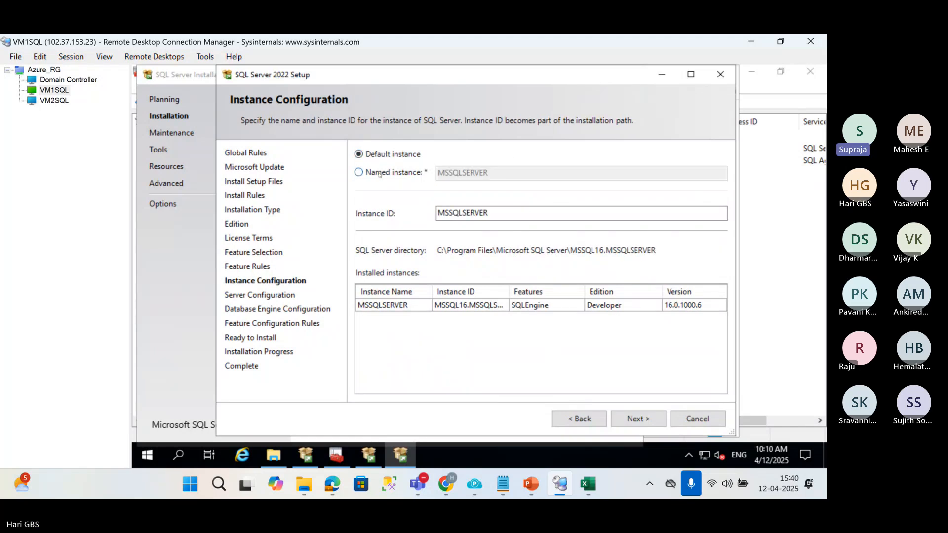
pyautogui.click(383, 172)
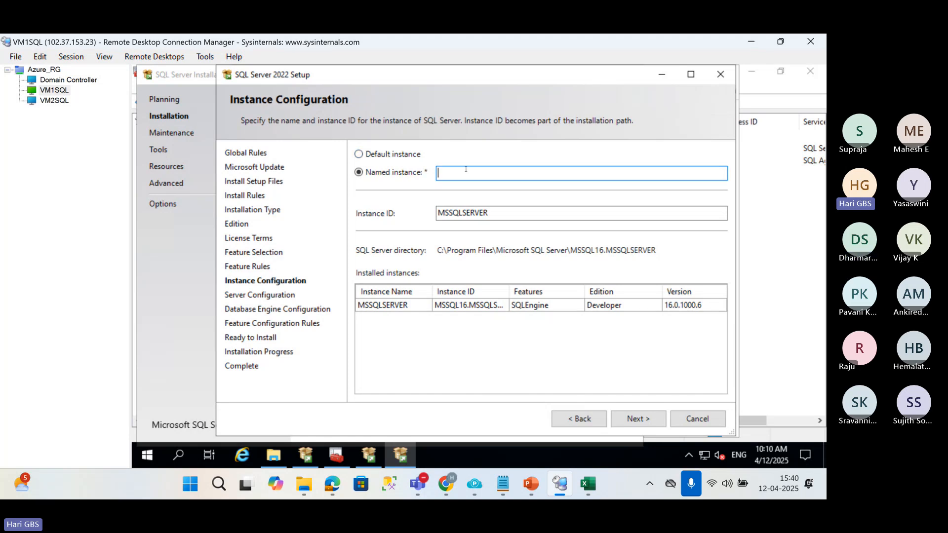
pyautogui.write('SQLI3')
pyautogui.click(635, 417)
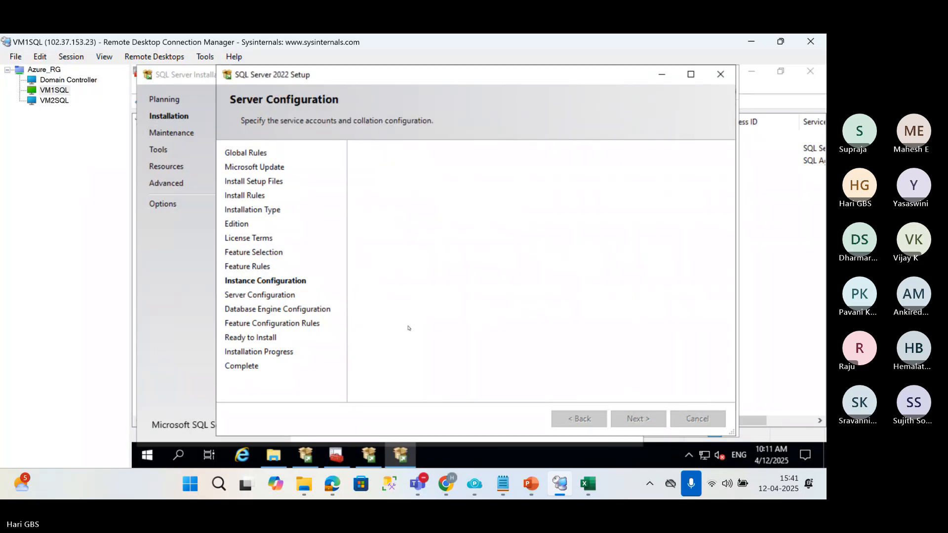
# Grant the Perform Volume Maintenance Tasks privilege and add the current user as SQL Server administrator under Windows authentication.
pyautogui.click(370, 265)
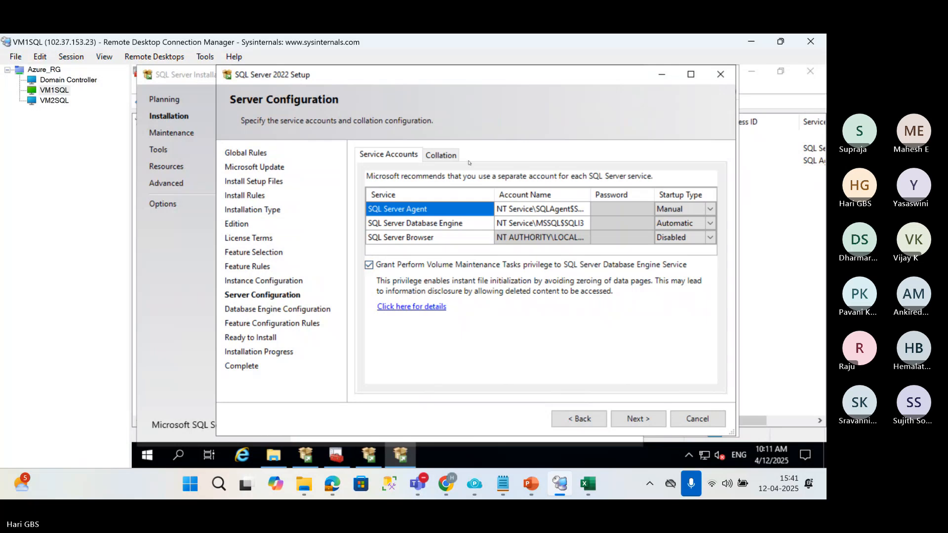
pyautogui.click(632, 419)
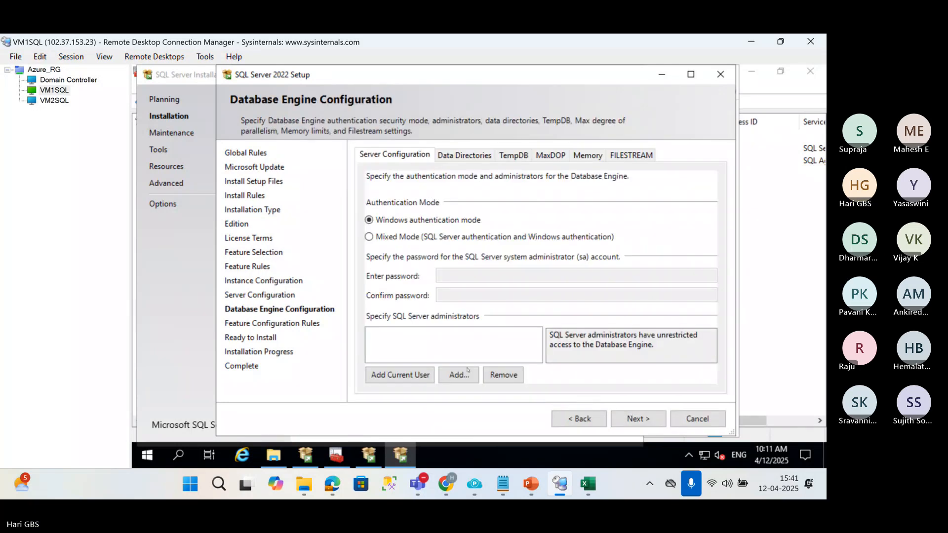
pyautogui.click(409, 376)
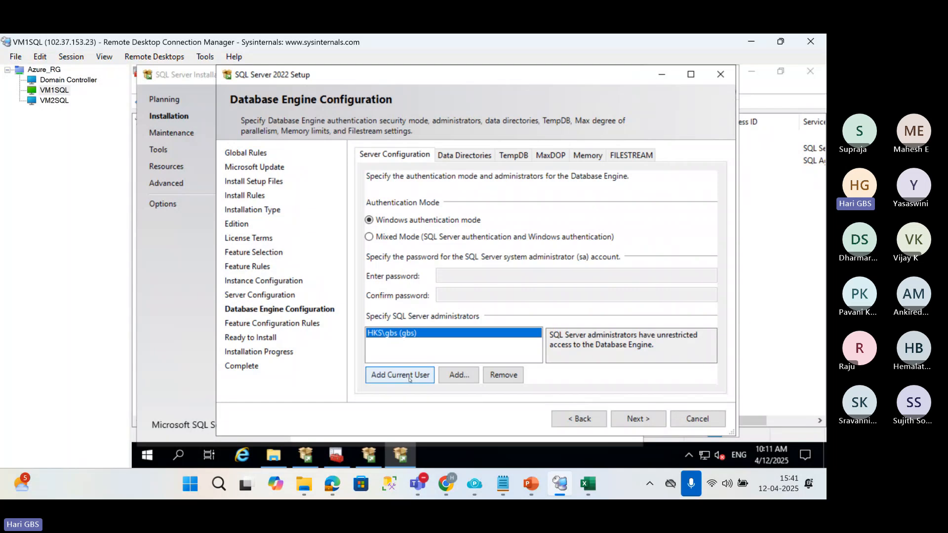
pyautogui.click(646, 419)
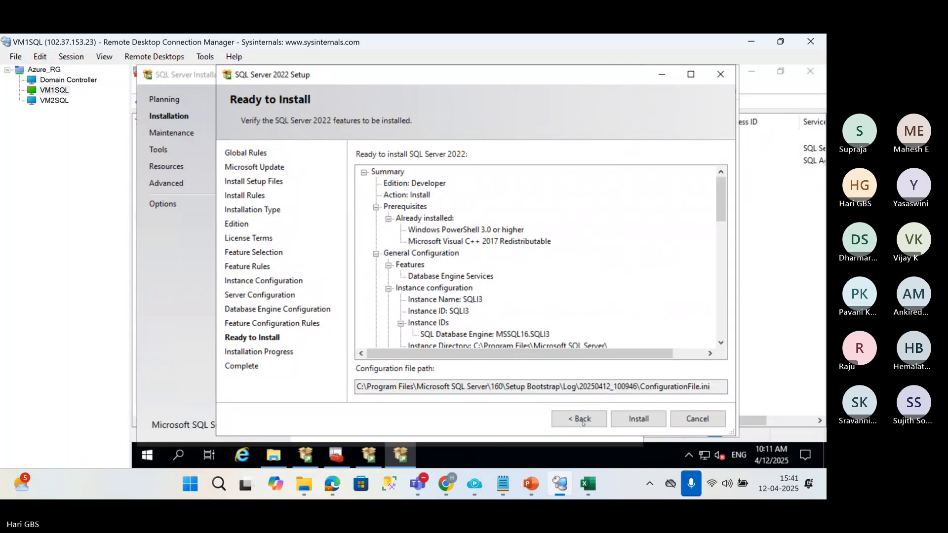
# Return to Server Configuration and set the SQL Server Agent account to HKS\sqlservice with its account password.
pyautogui.click(582, 423)
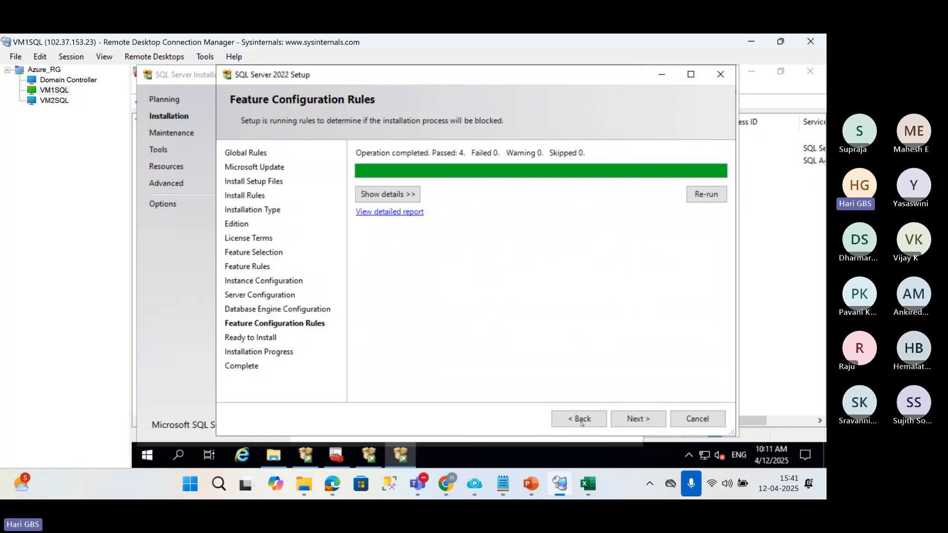
pyautogui.click(581, 423)
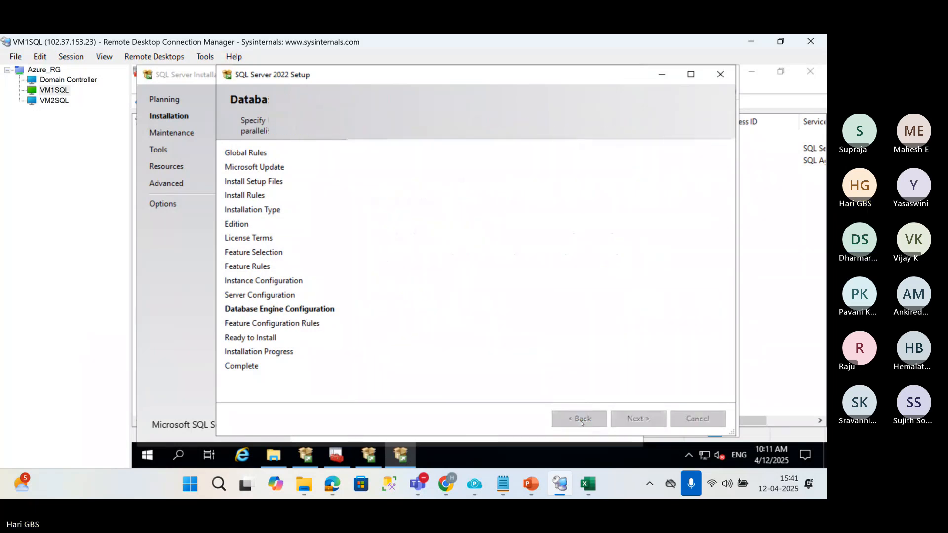
pyautogui.click(581, 423)
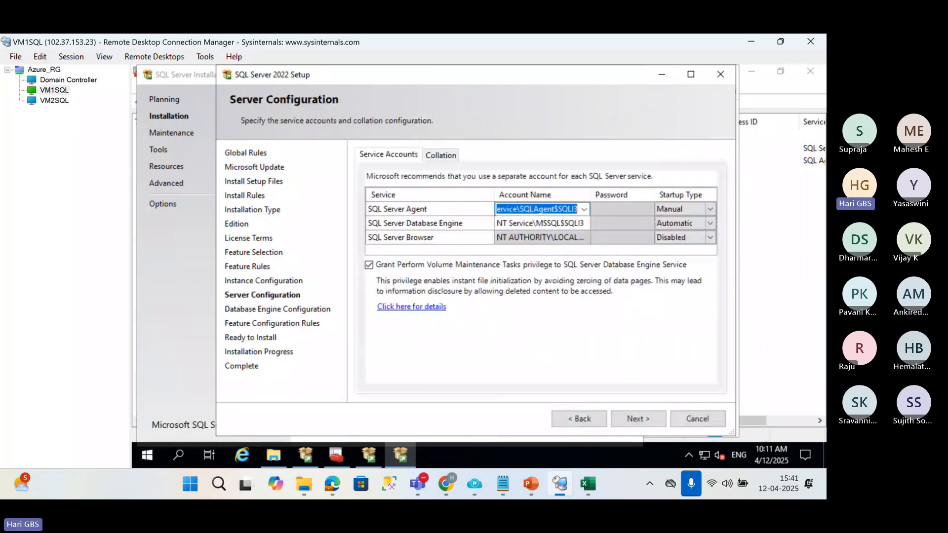
pyautogui.write('HKS\\S')
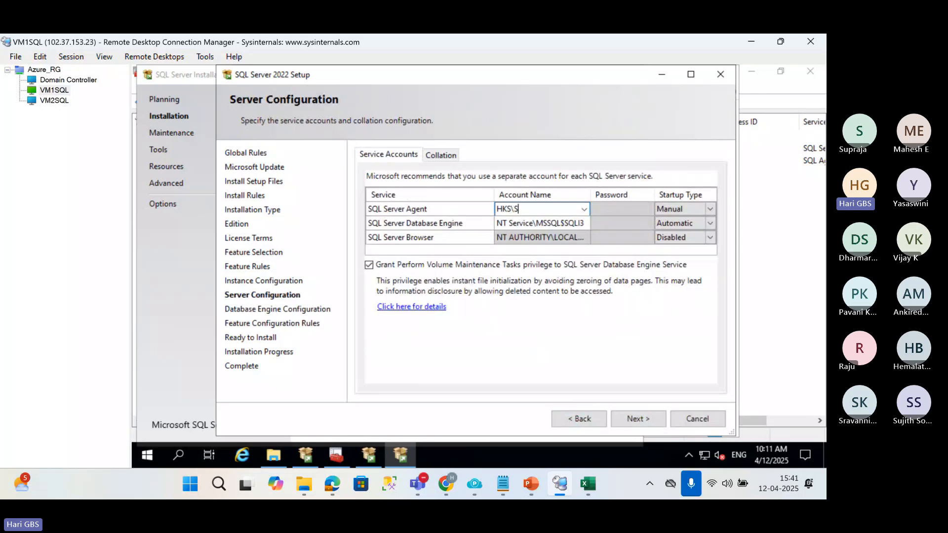
pyautogui.write('QL')
pyautogui.press('BackSpace')
pyautogui.press('BackSpace')
pyautogui.press('BackSpace')
pyautogui.write('sqlservice')
pyautogui.press('Tab')
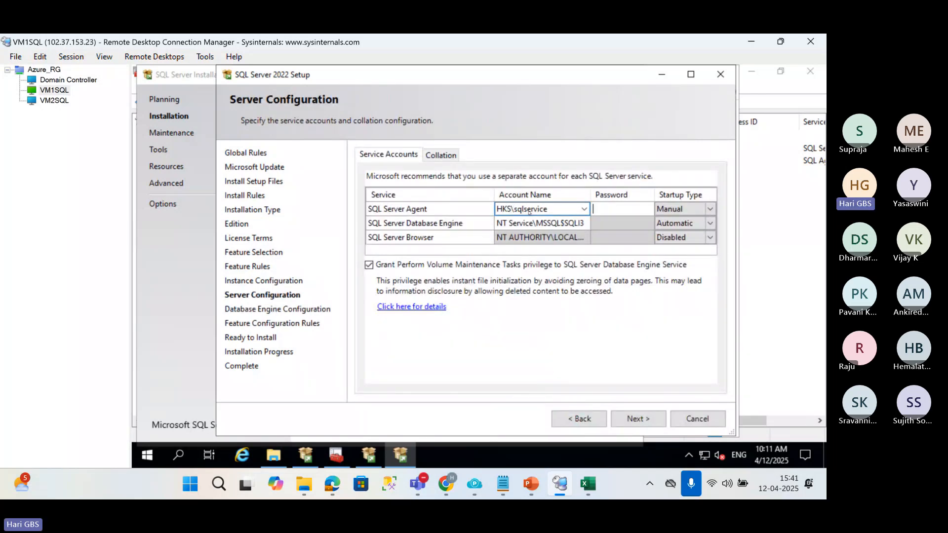
pyautogui.write('************')
# Set the SQL Server Database Engine account to hks\sqlservice and enter the service account password.
pyautogui.click(529, 223)
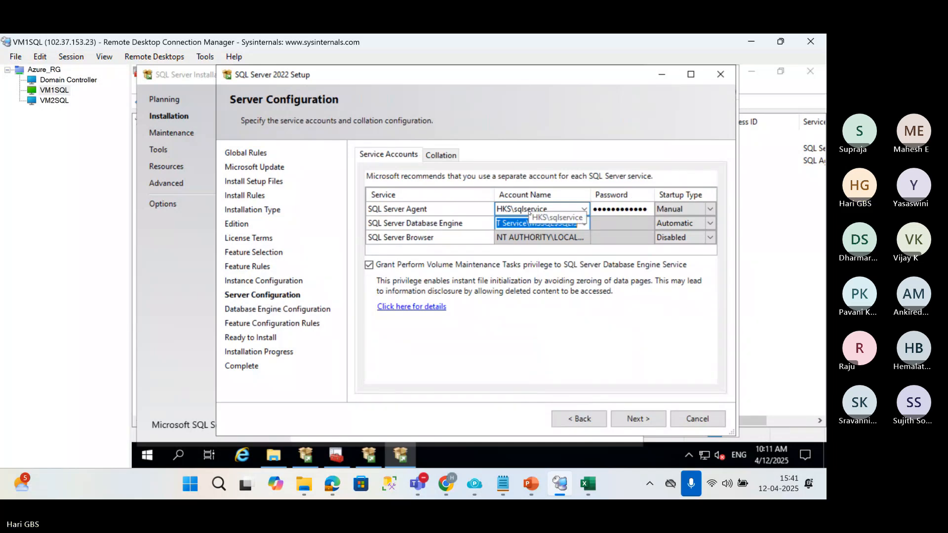
pyautogui.write('hks\\sqlservice')
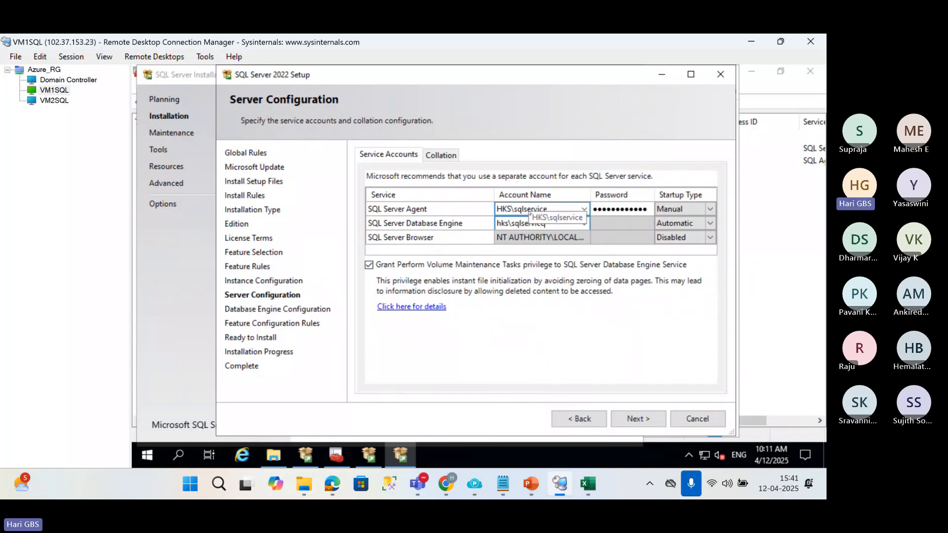
pyautogui.press('Tab')
pyautogui.write('************')
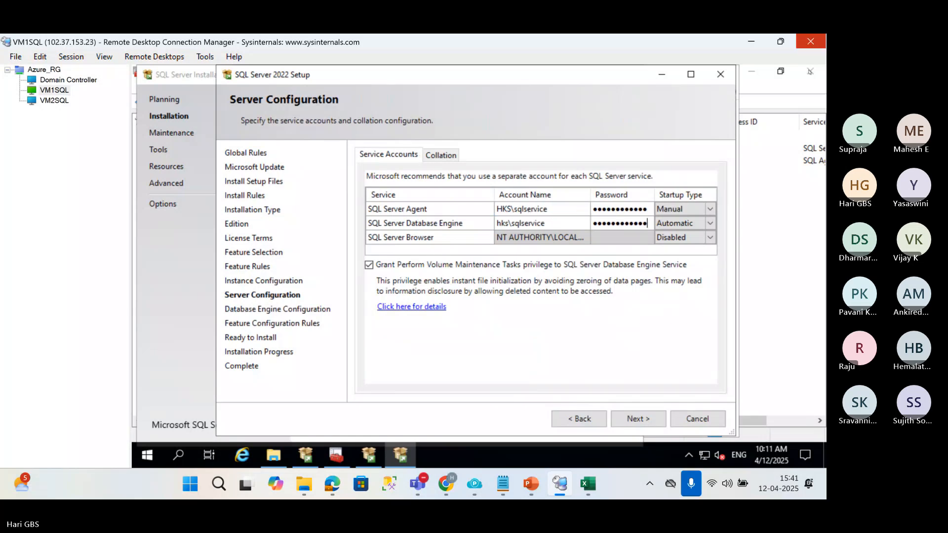
# Advance past Database Engine Configuration with Windows authentication mode and start the SQLI3 installation.
pyautogui.click(636, 420)
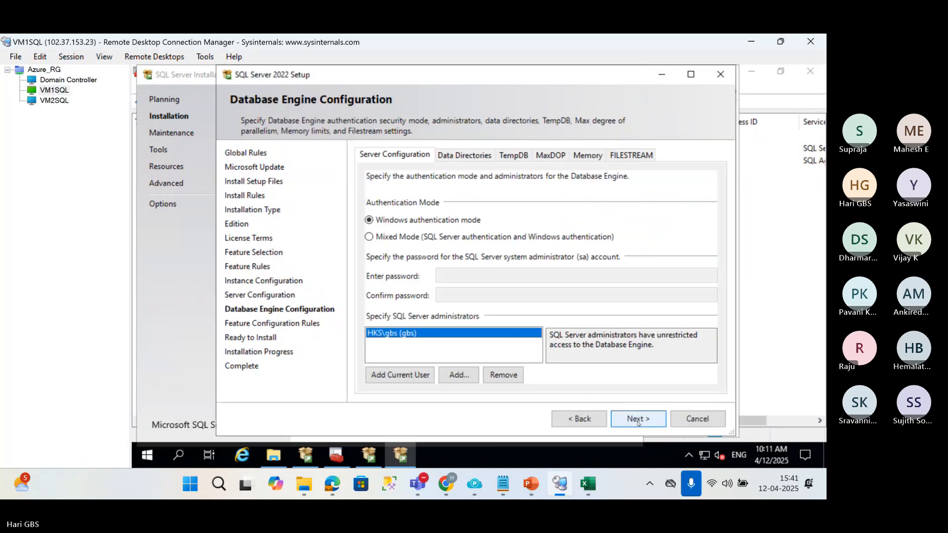
pyautogui.click(636, 420)
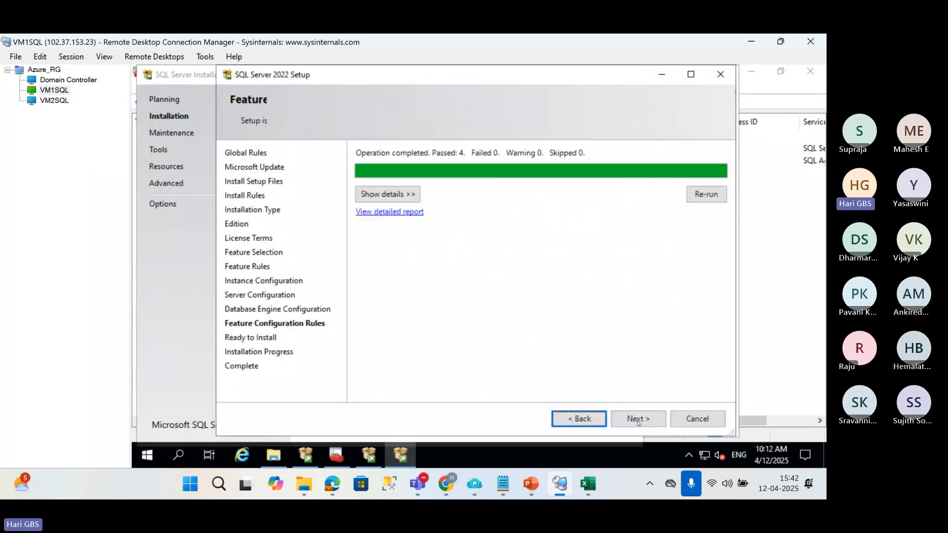
pyautogui.click(638, 420)
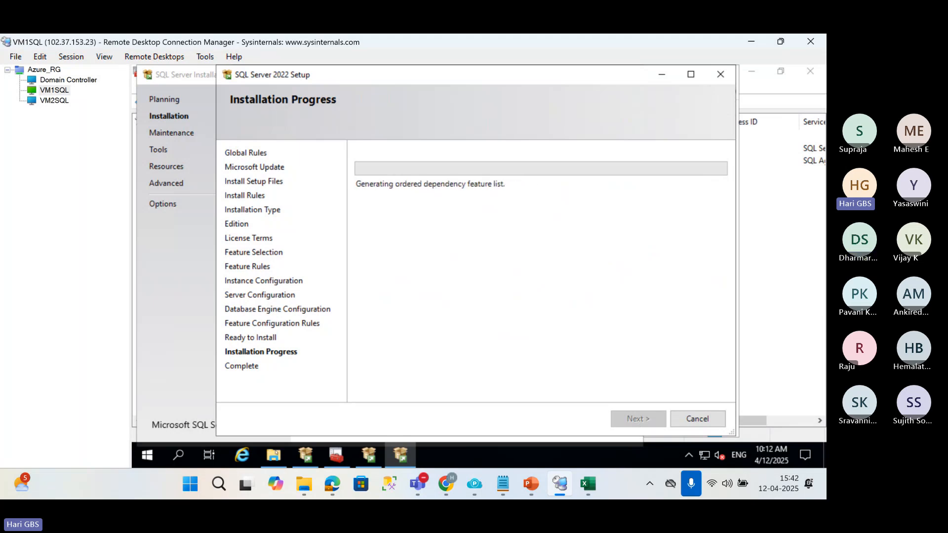
# Switch to PowerPoint and browse the computer for another presentation to open.
pyautogui.click(531, 485)
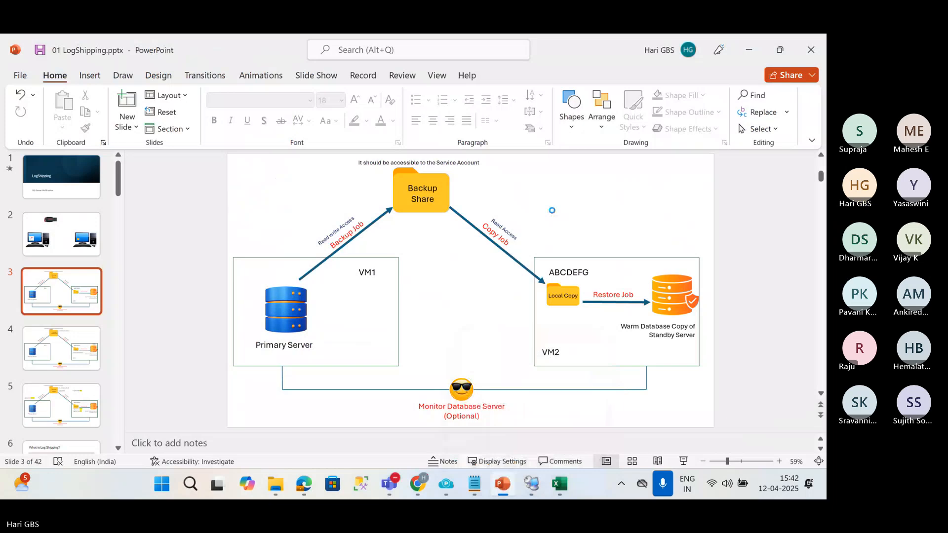
pyautogui.hotkey('ctrl', 'o')
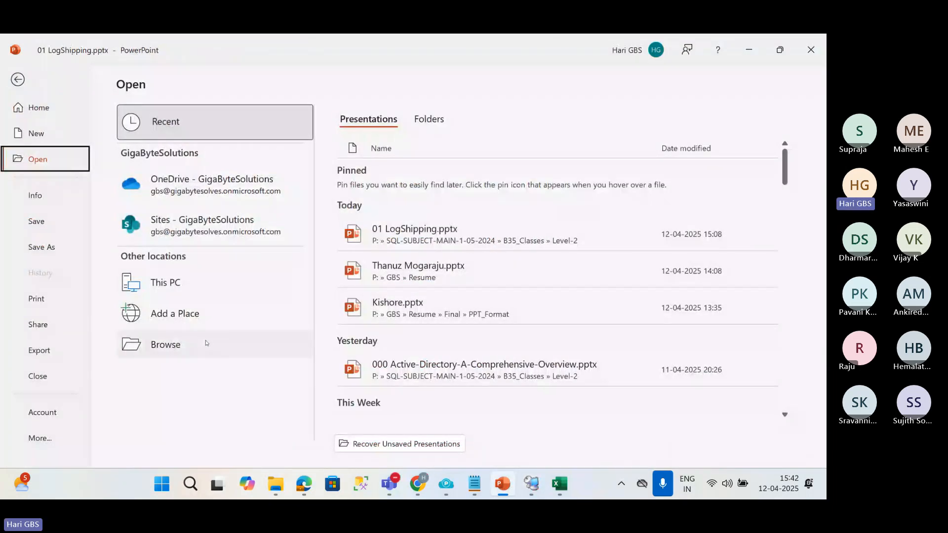
pyautogui.click(207, 344)
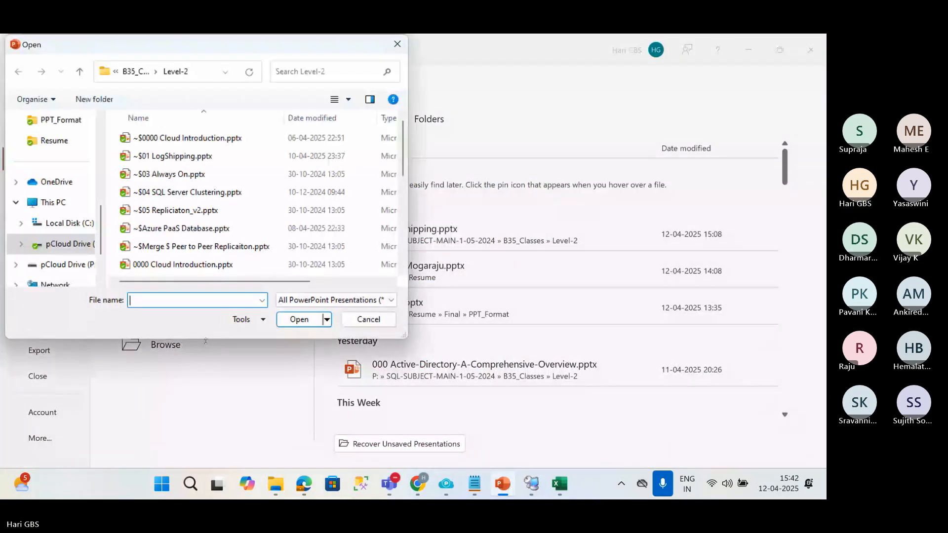
pyautogui.click(389, 483)
pyautogui.click(602, 376)
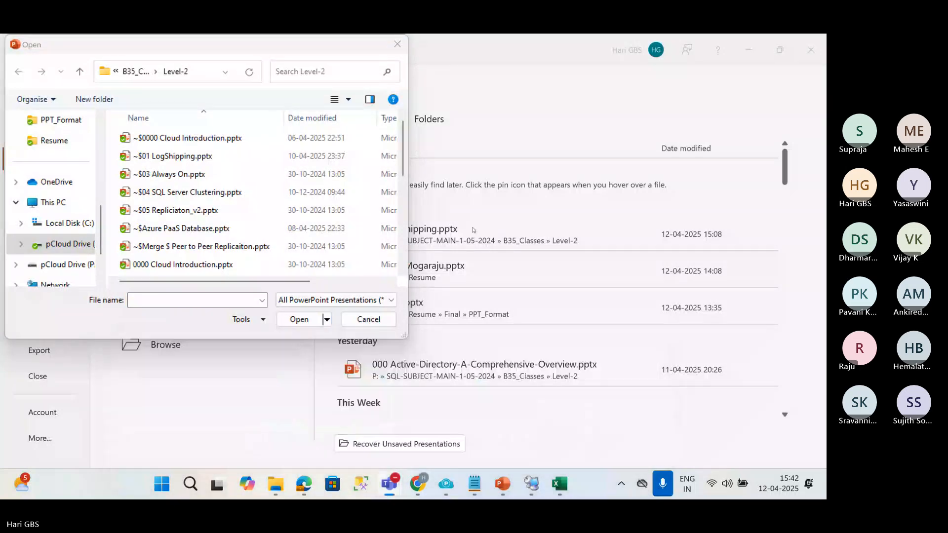
pyautogui.click(476, 207)
# Widen the Open dialog and navigate from B35_Classes to SQL-SUBJECT-MAIN-1-05-2024, B33_Classes, Level-3.
pyautogui.click(135, 72)
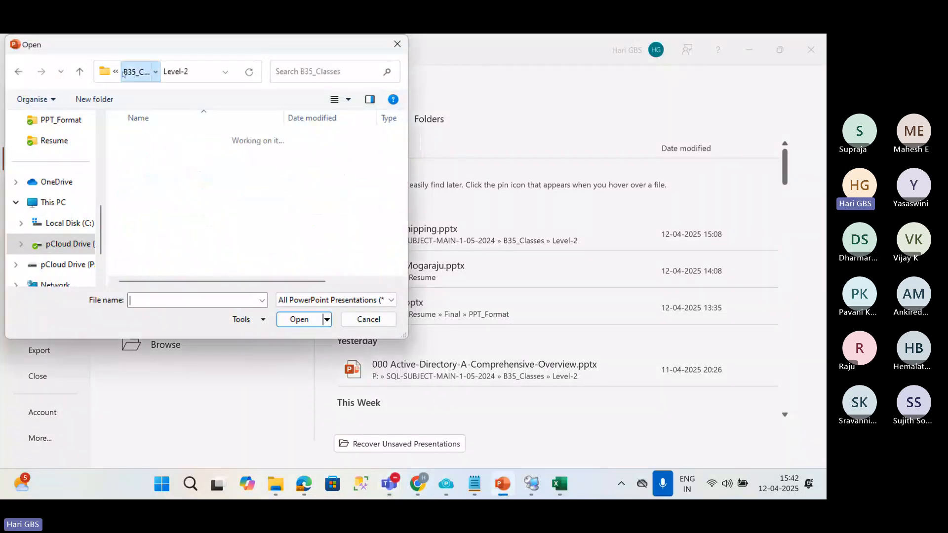
pyautogui.click(117, 72)
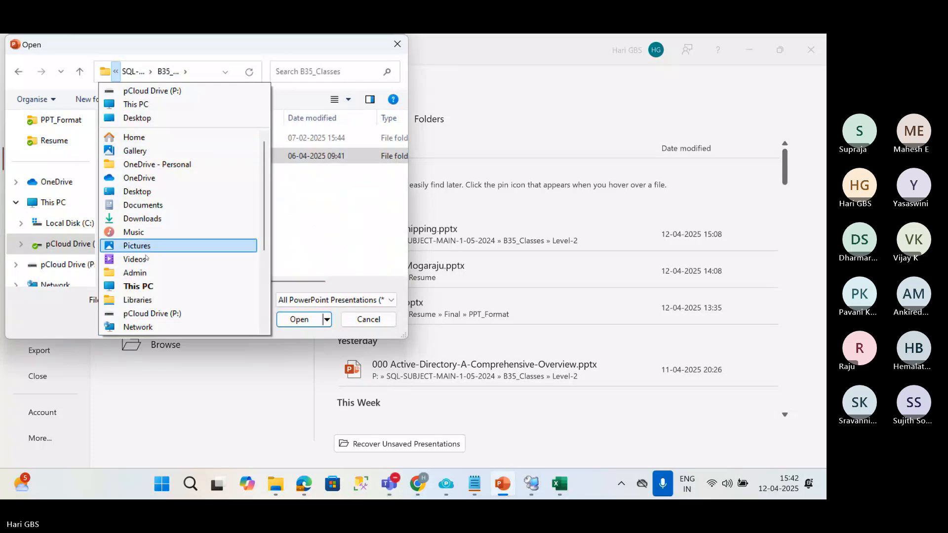
pyautogui.click(270, 205)
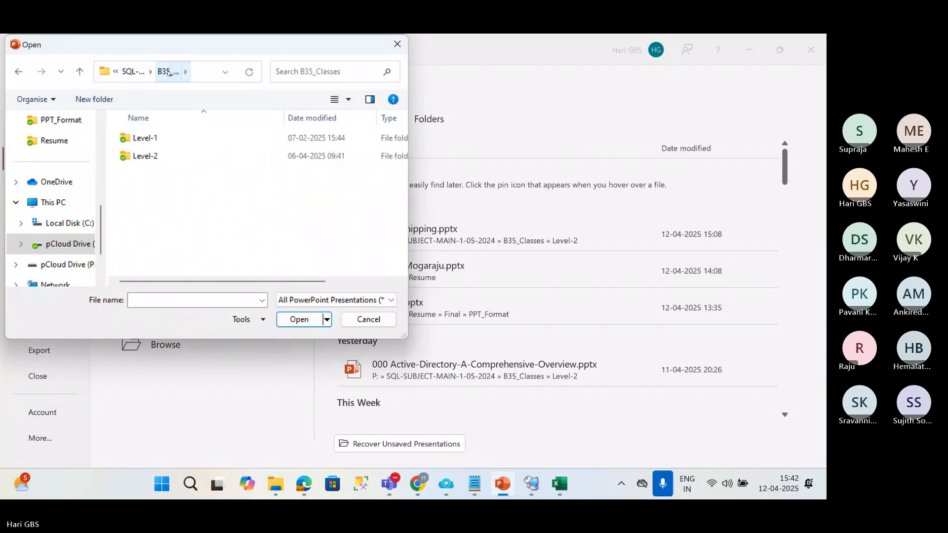
pyautogui.moveTo(408, 92); pyautogui.dragTo(724, 93)
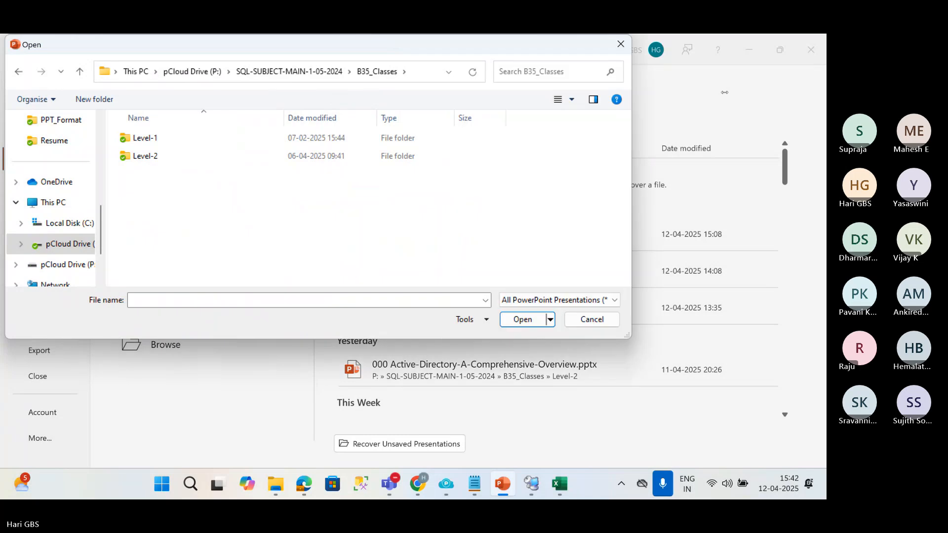
pyautogui.click(316, 71)
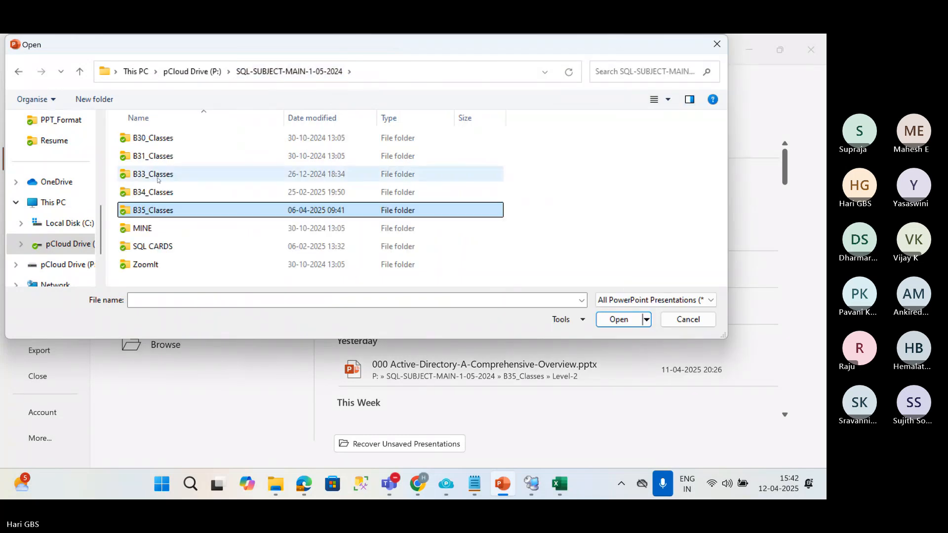
pyautogui.doubleClick(158, 178)
pyautogui.doubleClick(153, 192)
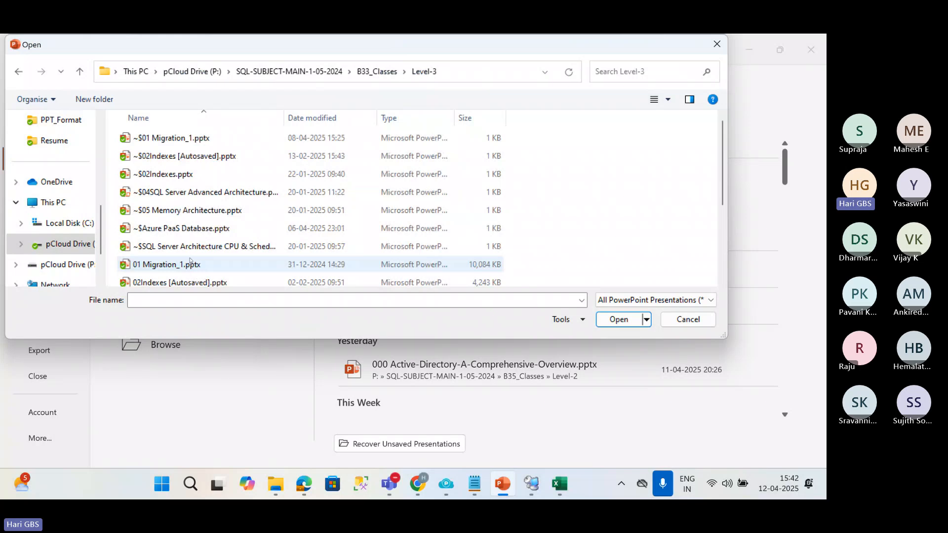
# Open the presentation 04SQL Server Advanced Architecture.pptm from the Level-3 folder.
pyautogui.click(190, 249)
pyautogui.scroll(-2, 191, 249)
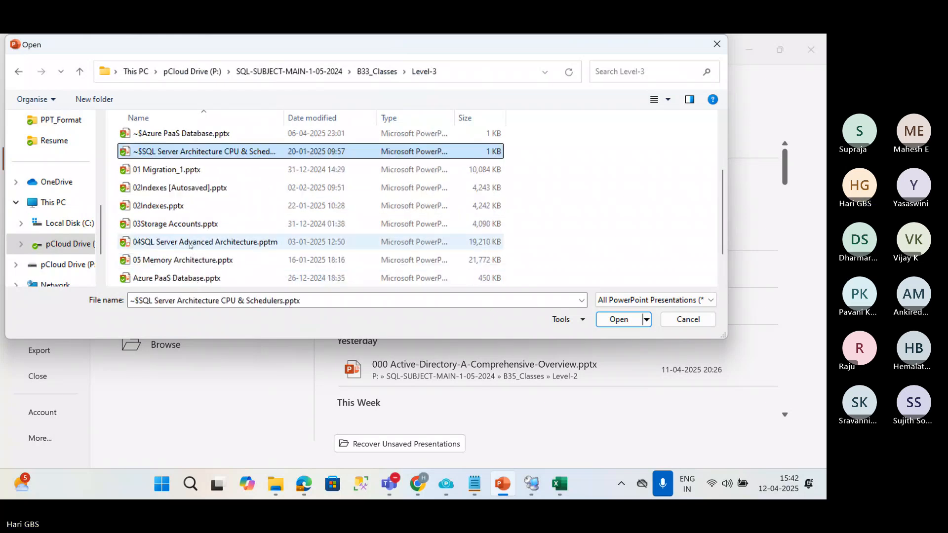
pyautogui.click(183, 244)
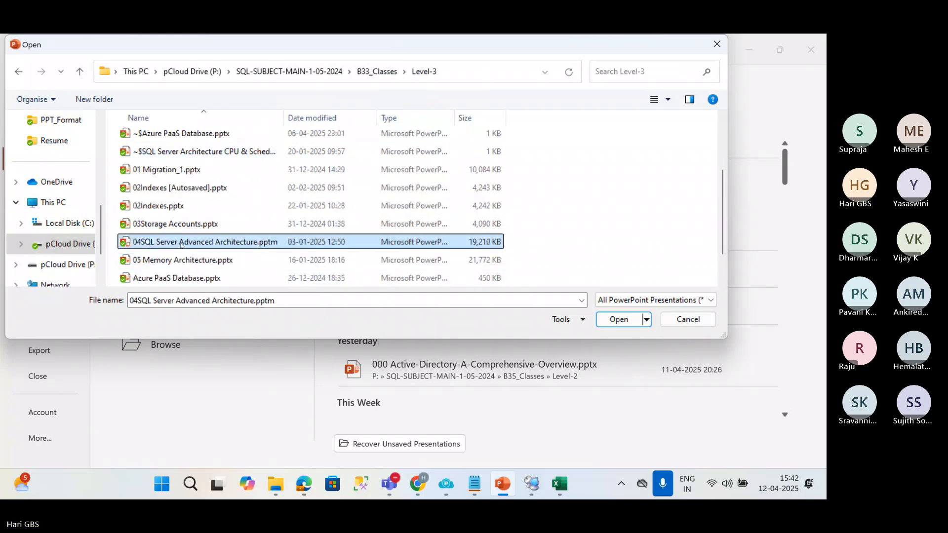
pyautogui.doubleClick(181, 243)
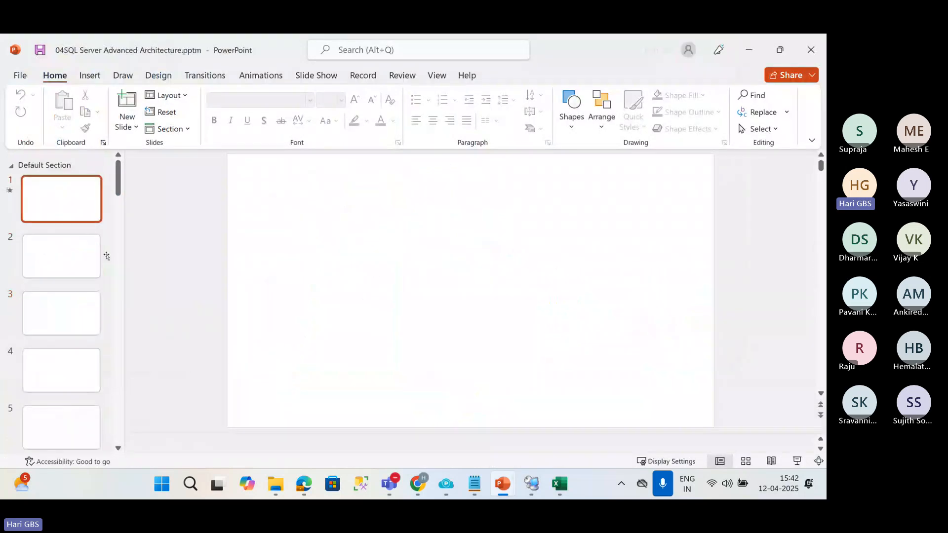
# Browse from slide 2 to the engine diagram on slide 7 and select its SQL Server Network Interface picture.
pyautogui.click(69, 269)
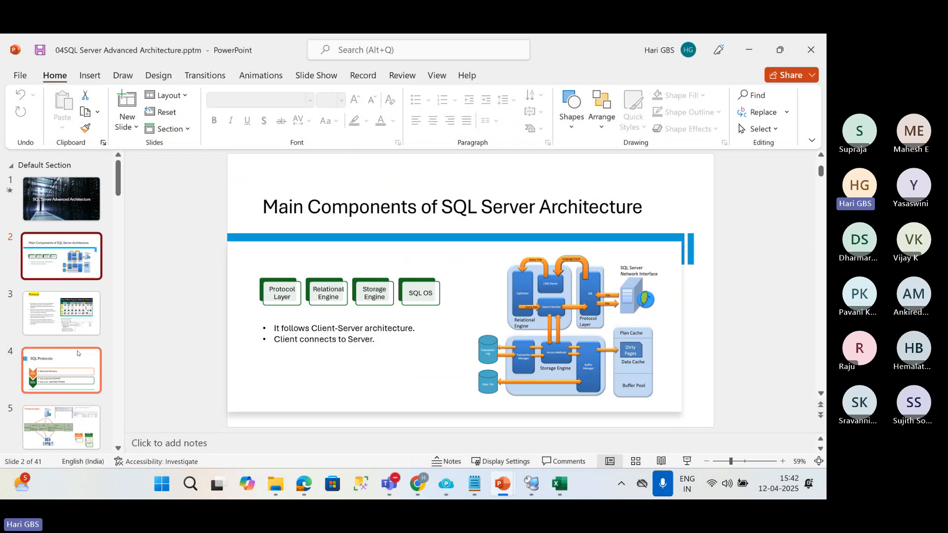
pyautogui.scroll(-2, 76, 348)
pyautogui.scroll(2, 75, 348)
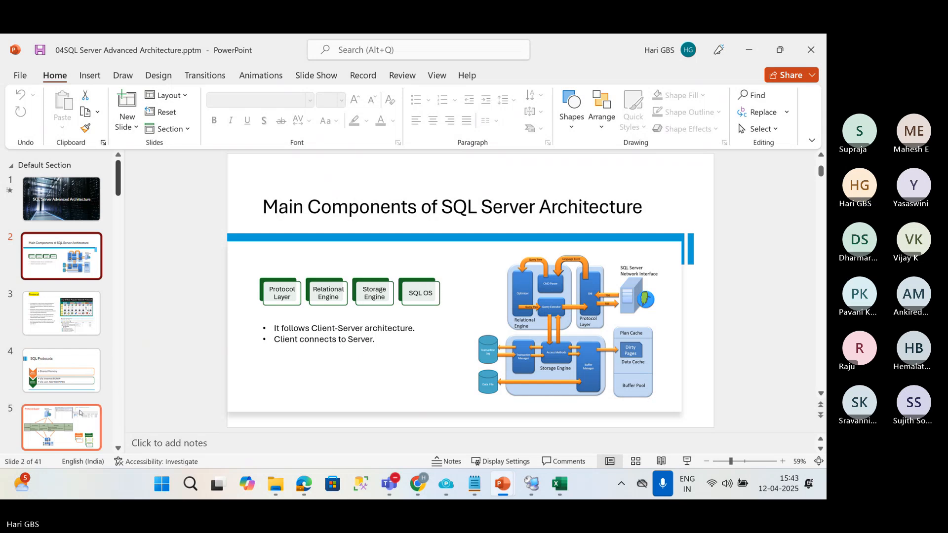
pyautogui.scroll(-4, 79, 414)
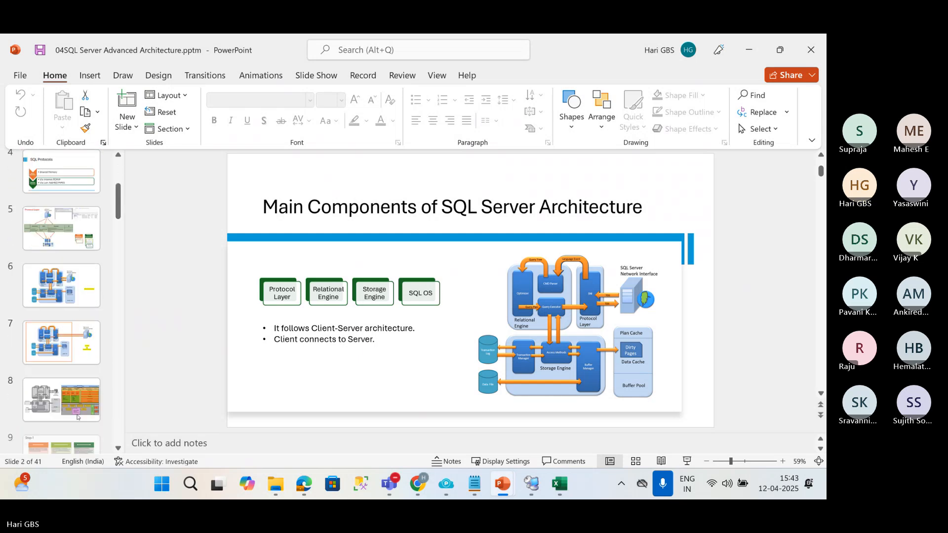
pyautogui.click(64, 286)
pyautogui.press('Down')
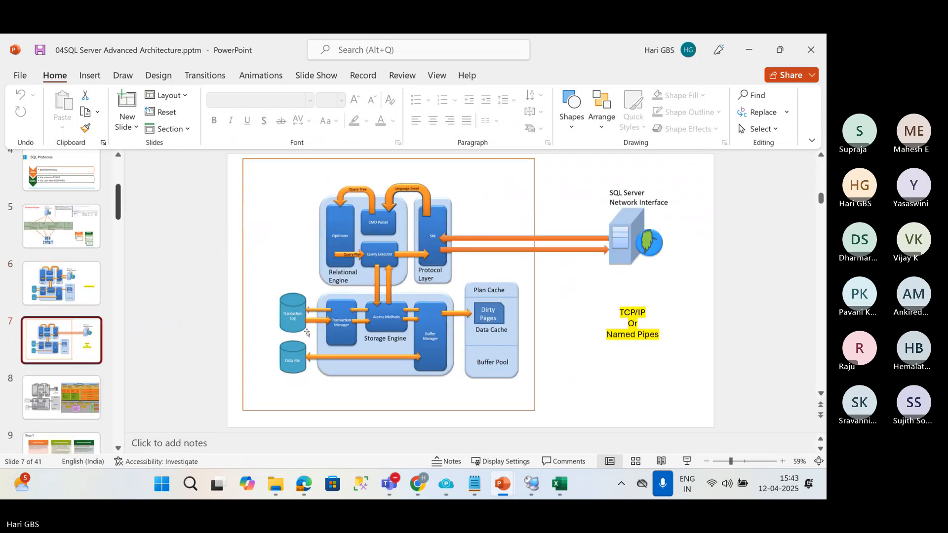
pyautogui.click(638, 228)
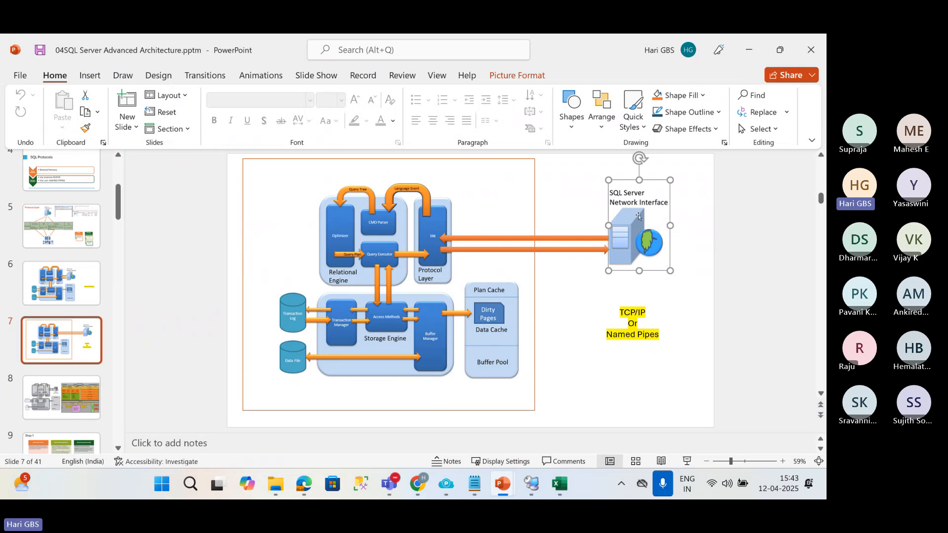
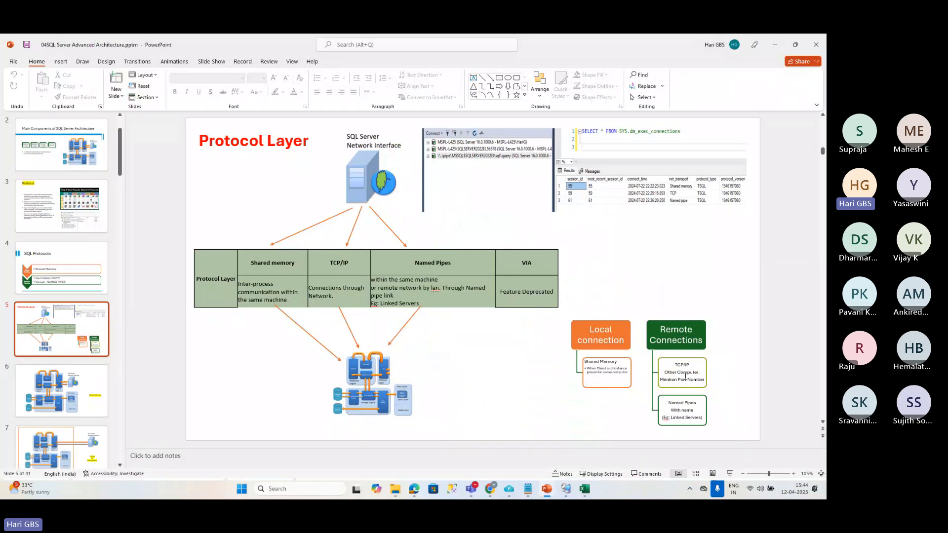
# Present the Protocol Layer slide full screen, review the neighbouring SQL Protocols and engine architecture slides, and end the slide show.
pyautogui.click(728, 474)
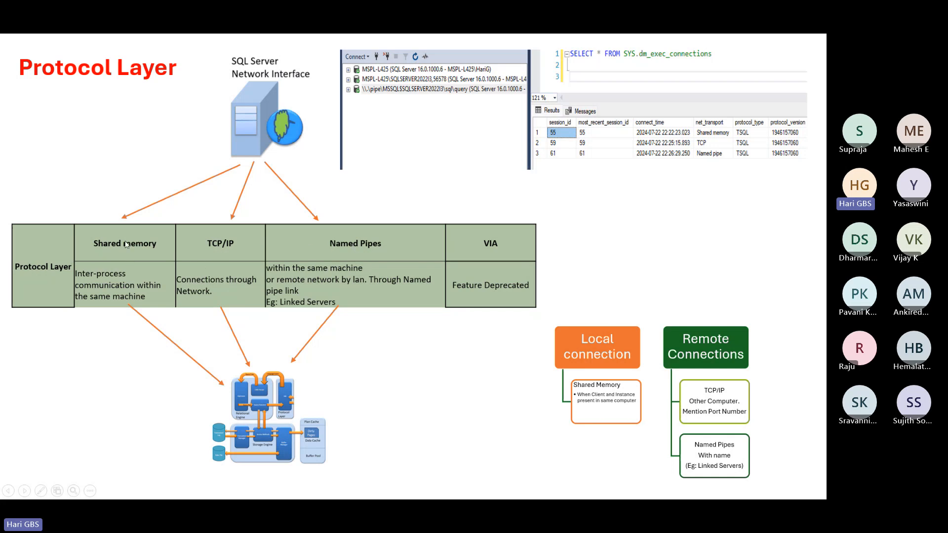
pyautogui.press('Left')
pyautogui.press('Left')
pyautogui.press('Left')
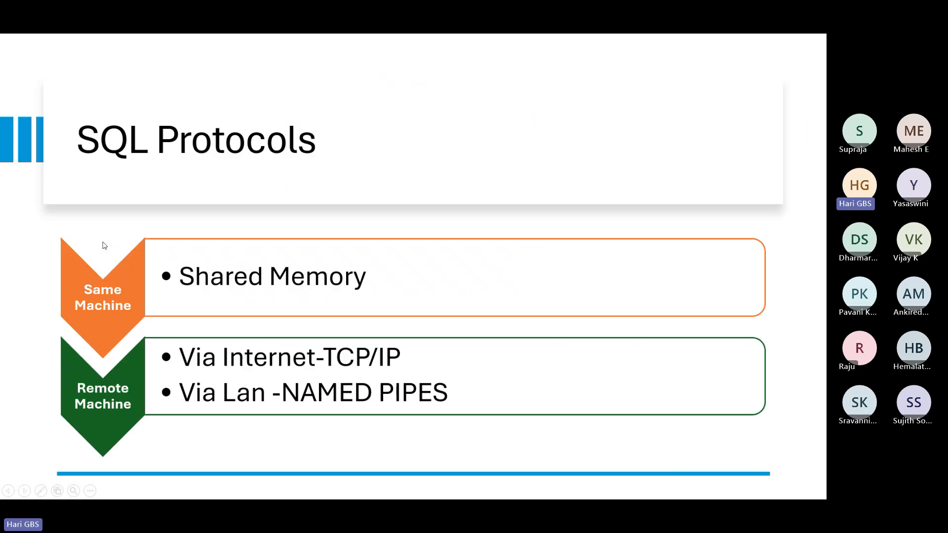
pyautogui.press('Right')
pyautogui.press('Right')
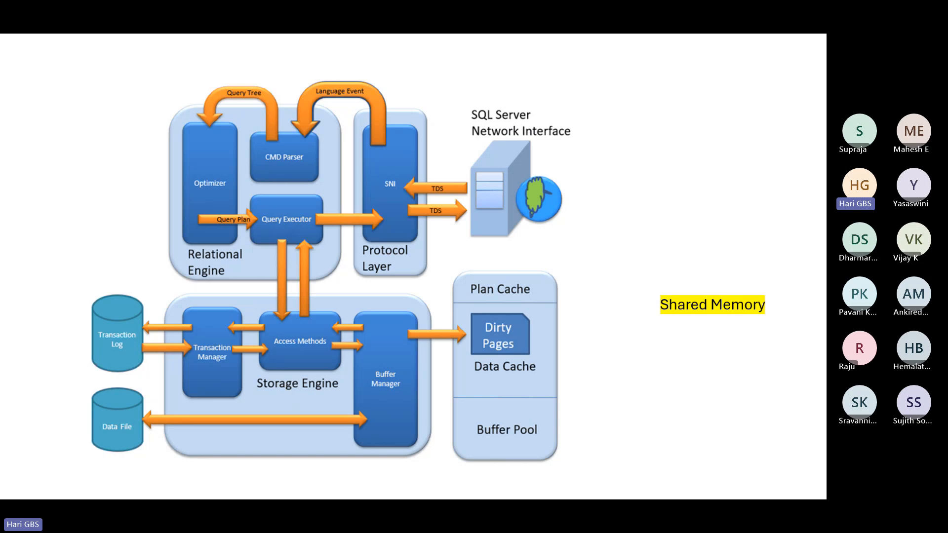
pyautogui.click(486, 182)
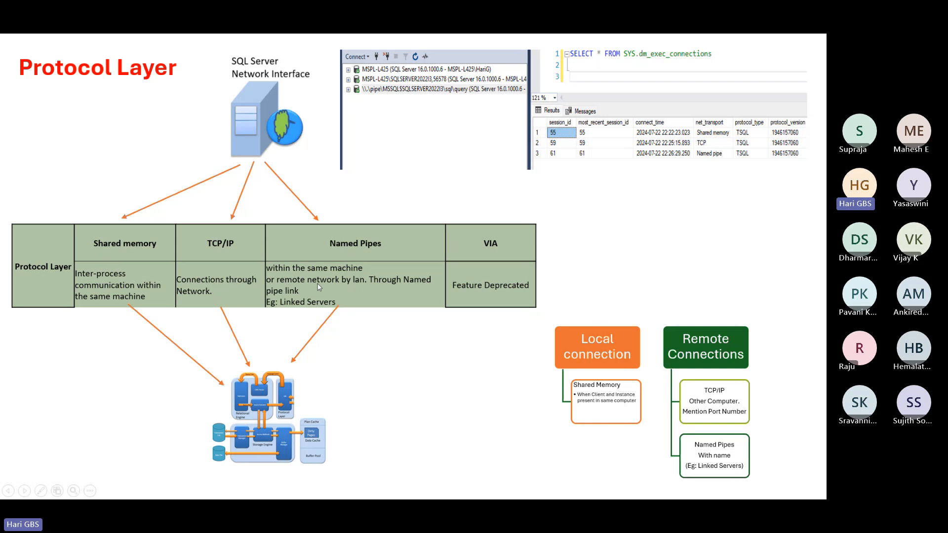
pyautogui.press('Escape')
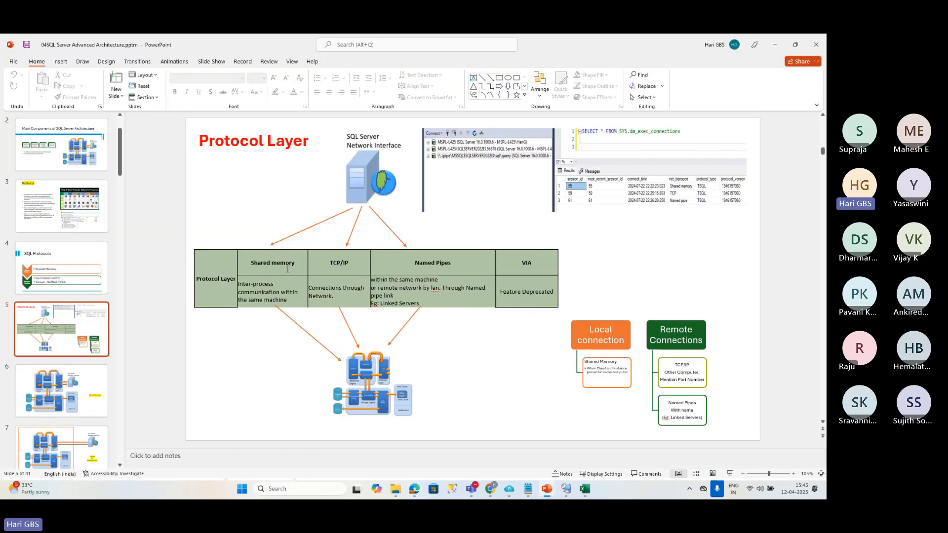
# Switch to the VM1SQL session in Remote Desktop Connection Manager and close the completed SQL Server 2022 Setup wizard.
pyautogui.click(778, 48)
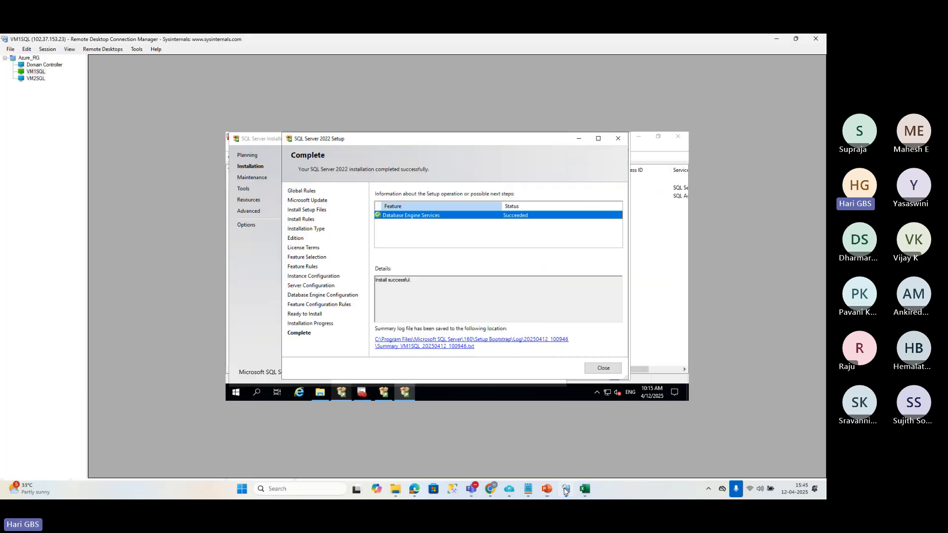
pyautogui.click(566, 488)
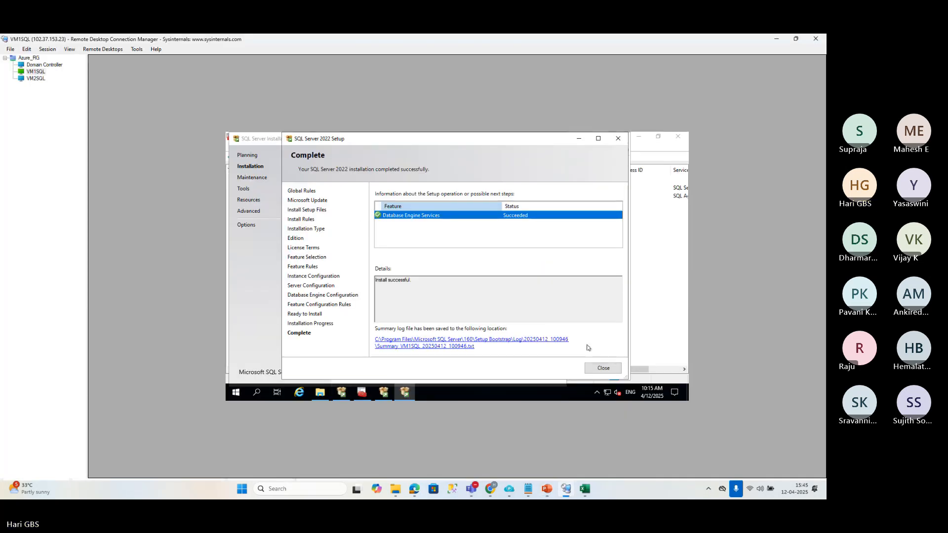
pyautogui.click(603, 368)
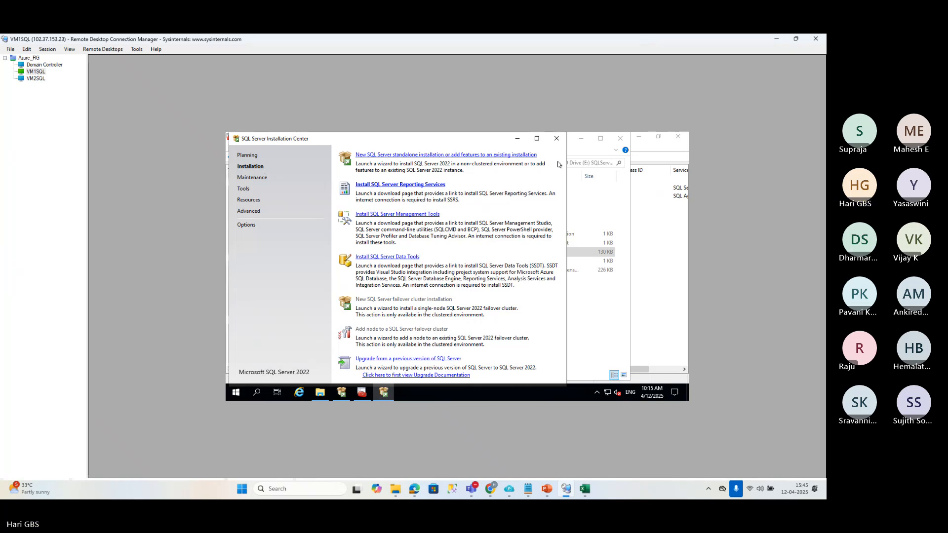
# Set the display projection to Duplicate and minimize the SQL Server Installation Center and DVD Drive windows on VM1SQL.
pyautogui.press('super+p')
pyautogui.click(744, 320)
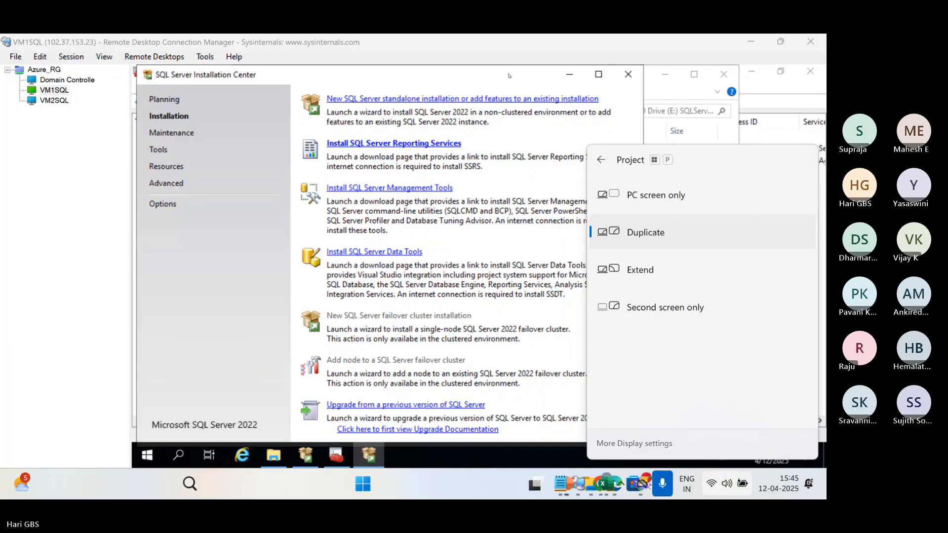
pyautogui.click(569, 78)
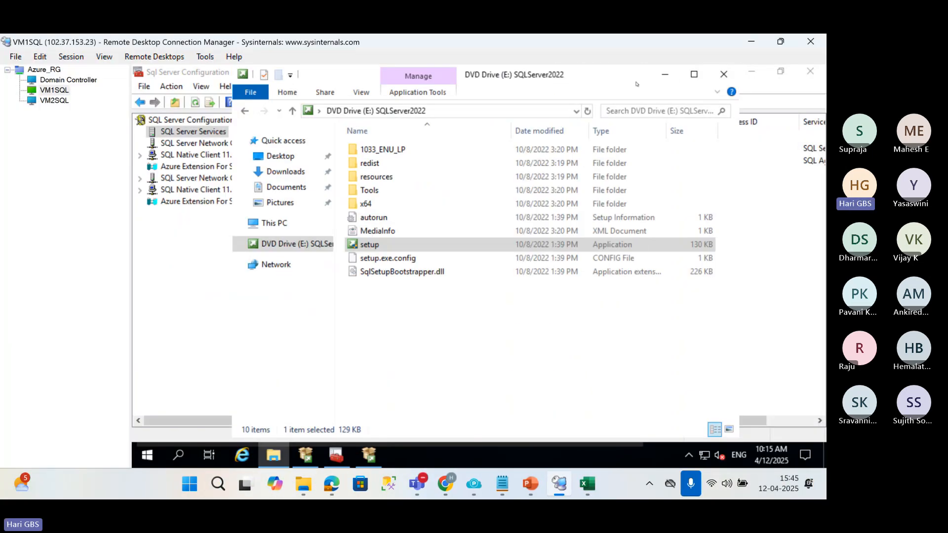
pyautogui.click(664, 74)
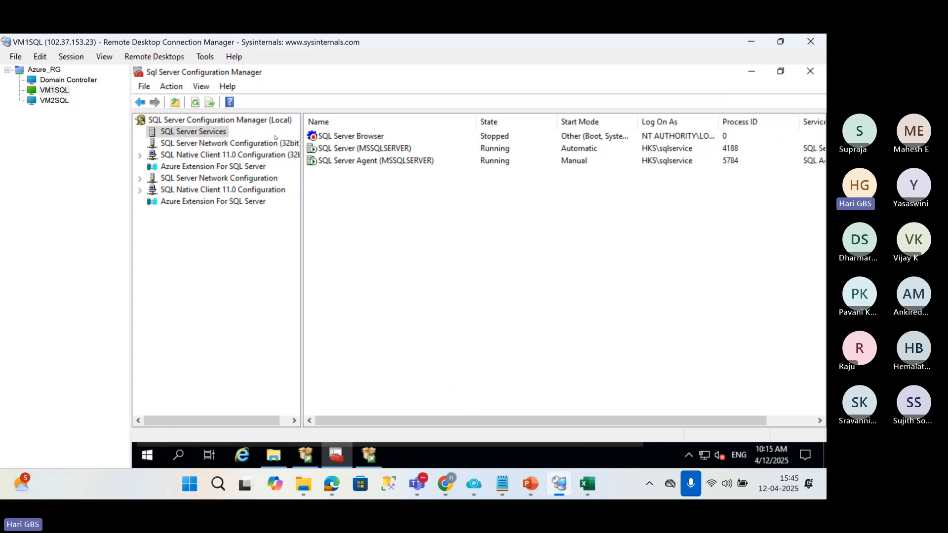
# Refresh the SQL Server Services list and check the SQL Server entries for the MSSQLSERVER and SQLI3 instances.
pyautogui.click(195, 102)
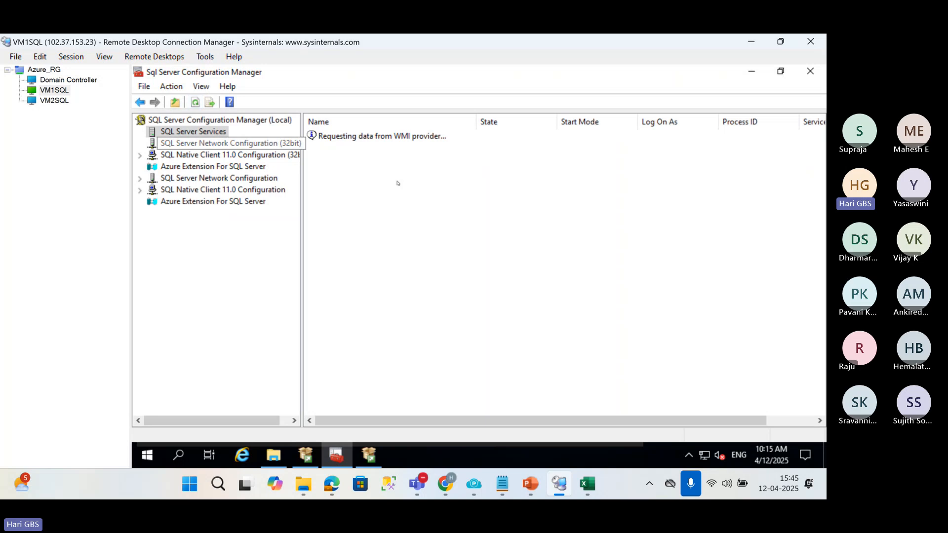
pyautogui.click(355, 150)
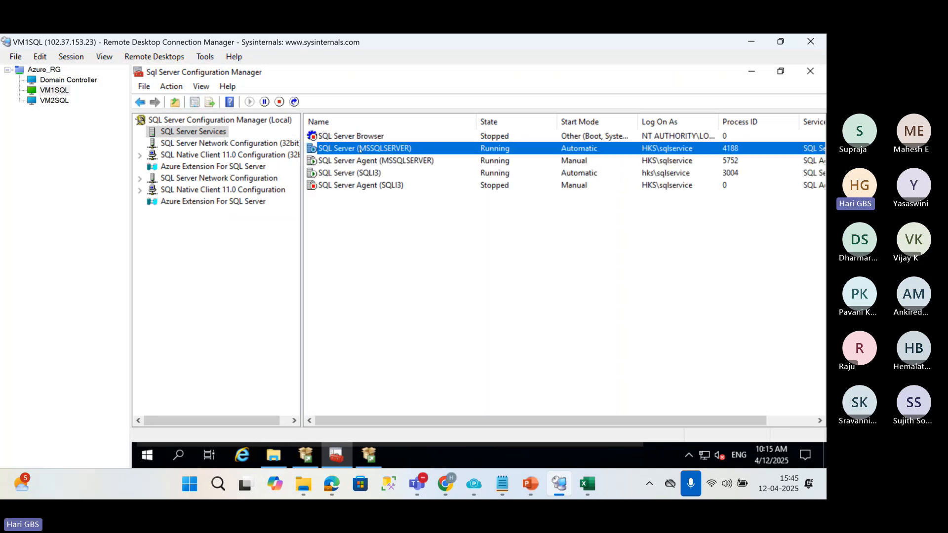
pyautogui.click(368, 174)
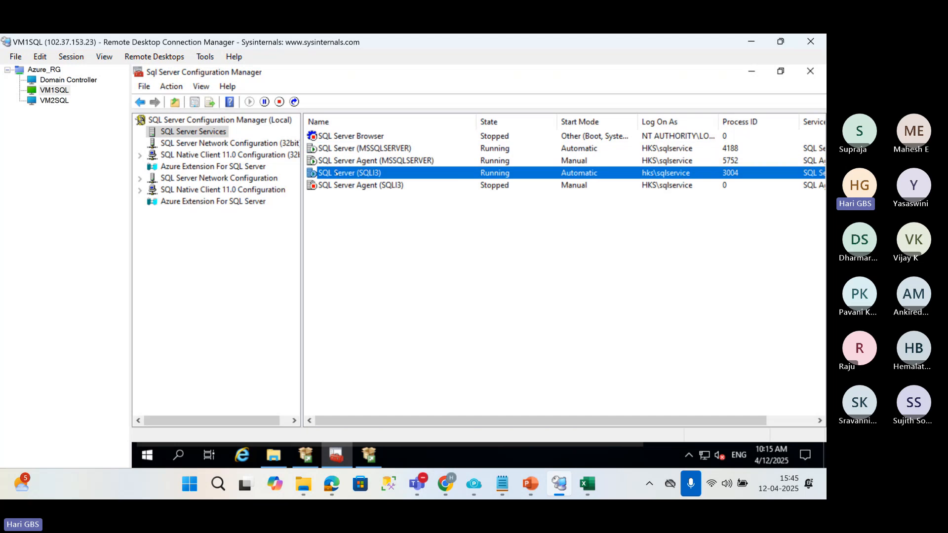
# Look for the SQLI3 instance's protocols under SQL Server Network Configuration, widening the console tree to show full names.
pyautogui.click(232, 179)
pyautogui.doubleClick(356, 137)
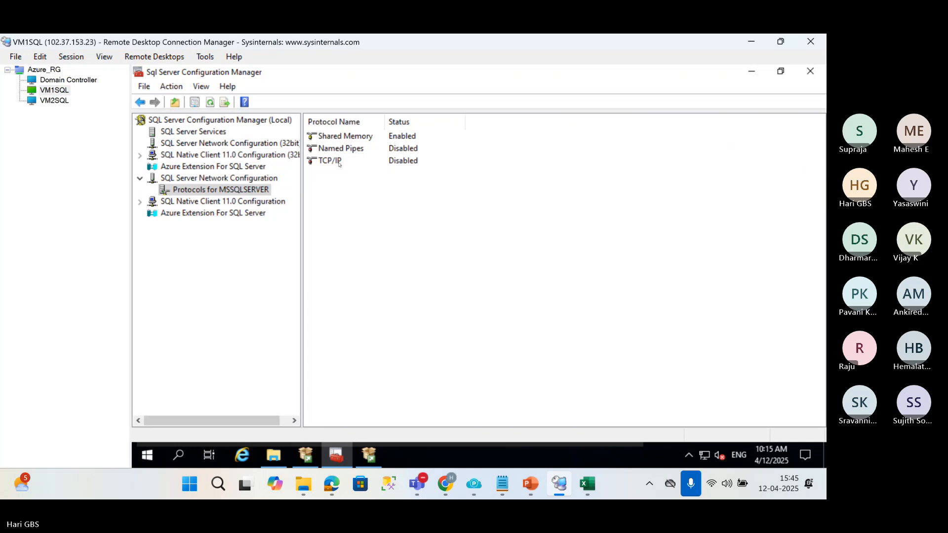
pyautogui.click(195, 133)
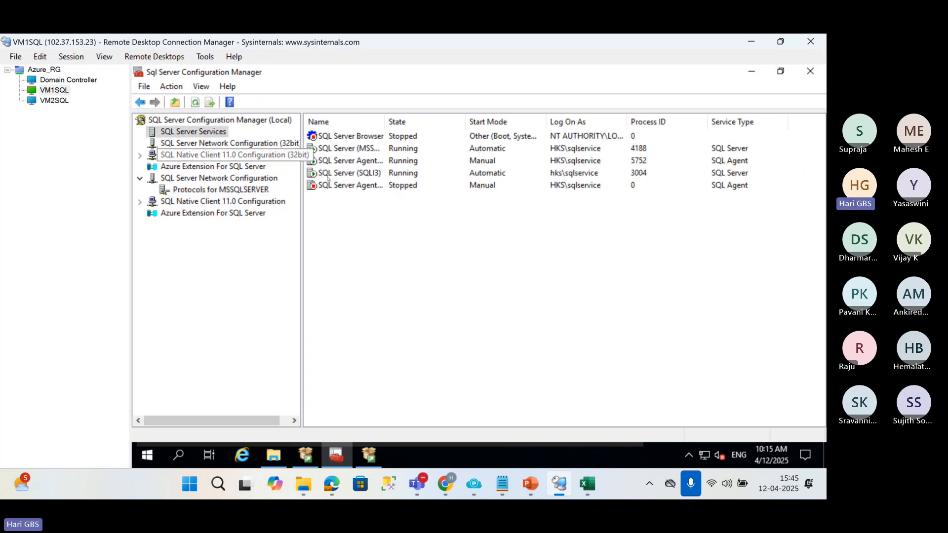
pyautogui.moveTo(301, 167); pyautogui.dragTo(379, 176)
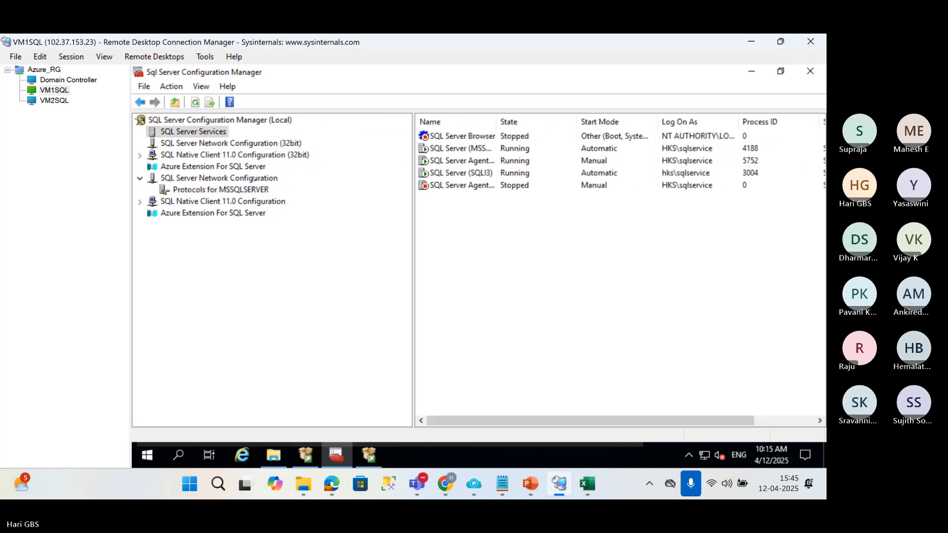
pyautogui.click(244, 180)
pyautogui.doubleClick(242, 181)
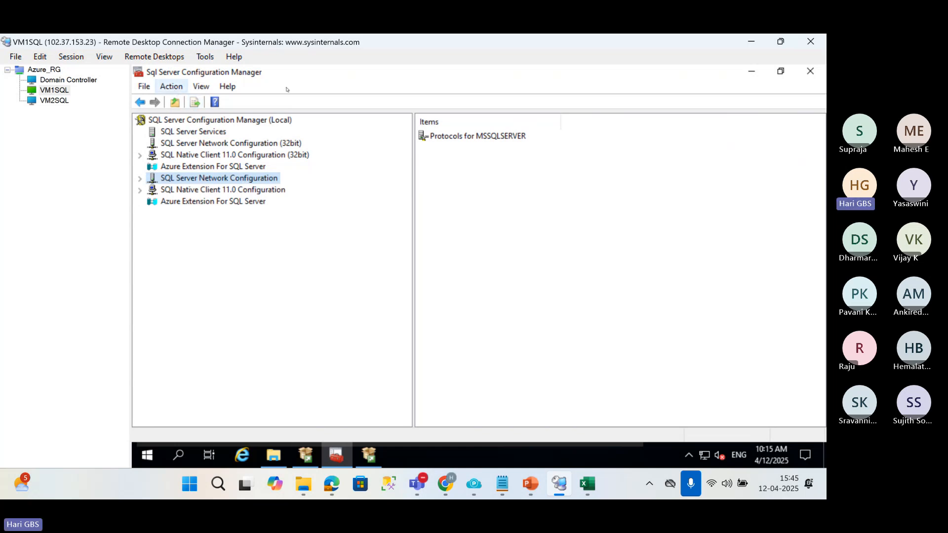
# Close SQL Server Configuration Manager and relaunch it by running sqlservermanager16.msc, allowing the elevation request.
pyautogui.click(810, 72)
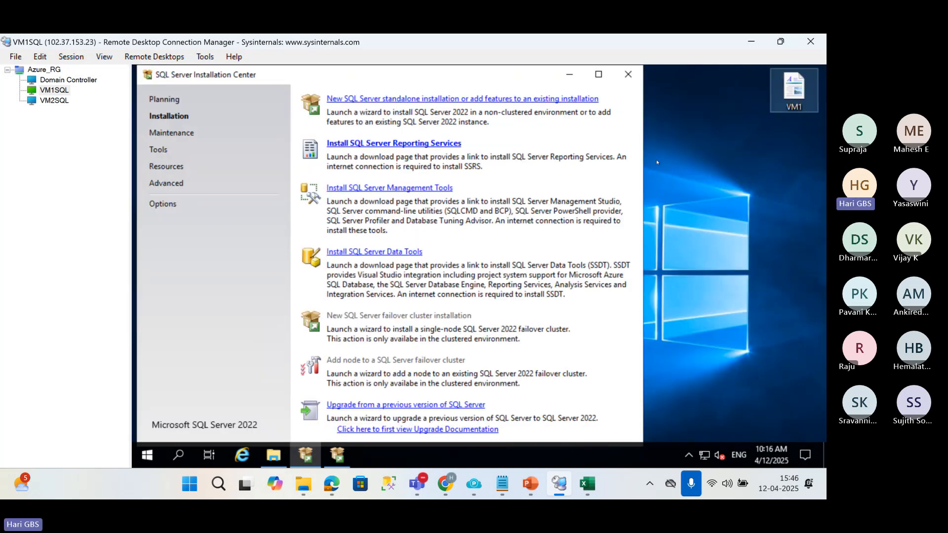
pyautogui.rightClick(146, 453)
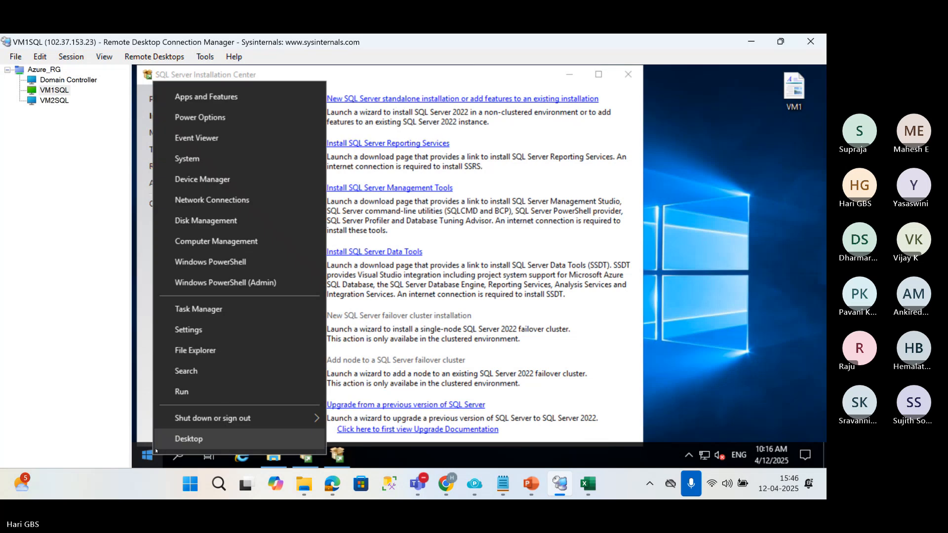
pyautogui.click(172, 397)
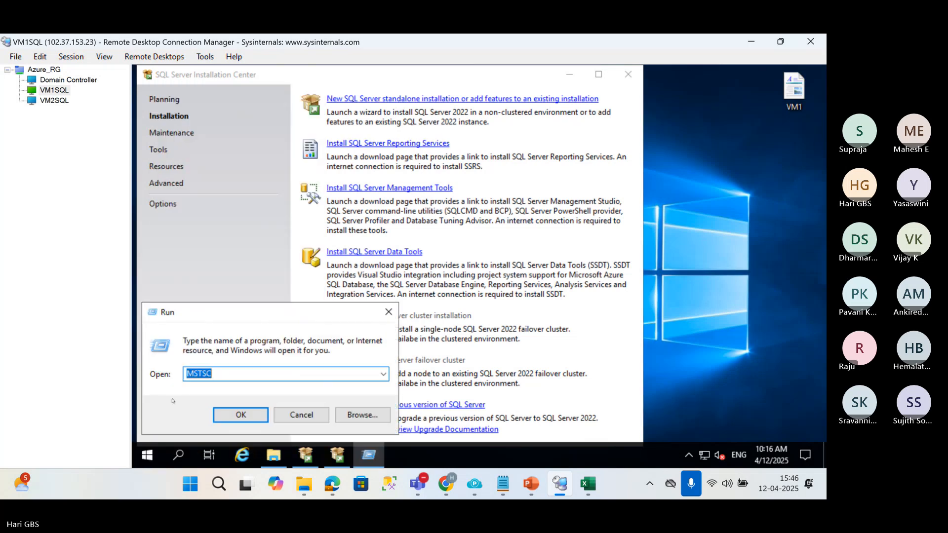
pyautogui.write('sqlservermanager16')
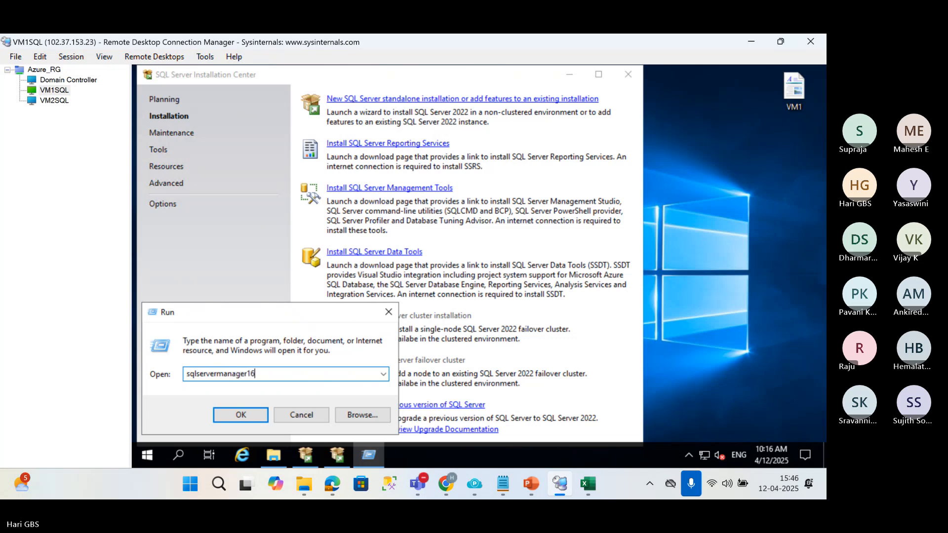
pyautogui.write('.msc')
pyautogui.press('Return')
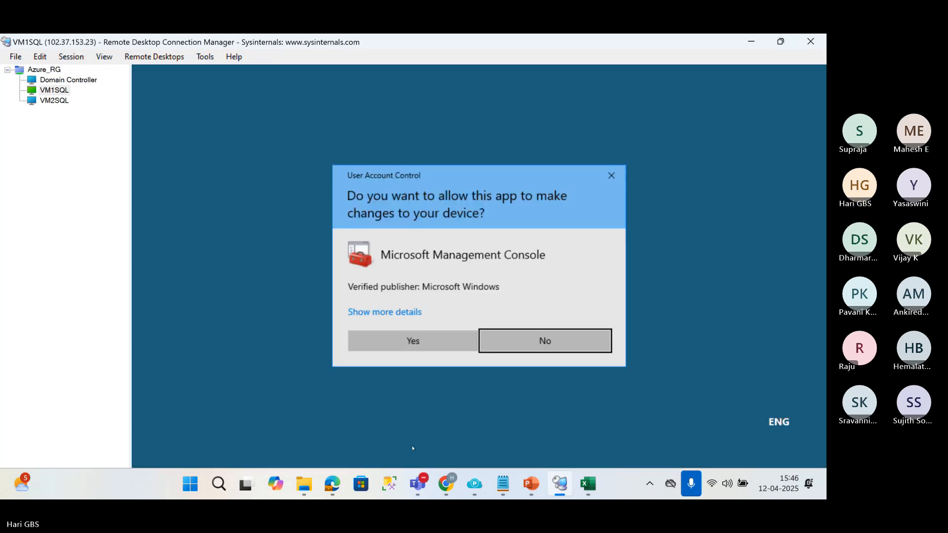
pyautogui.click(415, 343)
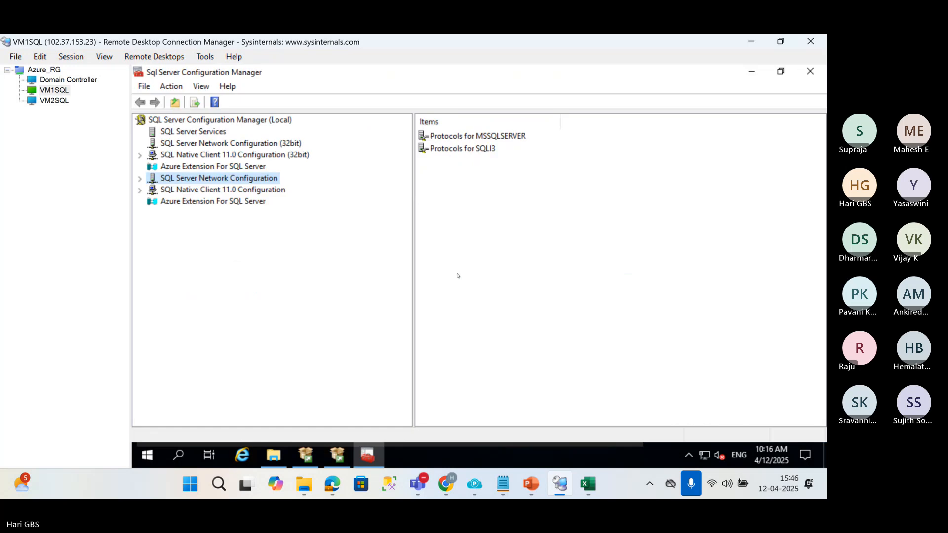
# Inspect the TCP/IP protocol under Protocols for MSSQLSERVER and check the VM2SQL session before returning to VM1SQL.
pyautogui.click(472, 149)
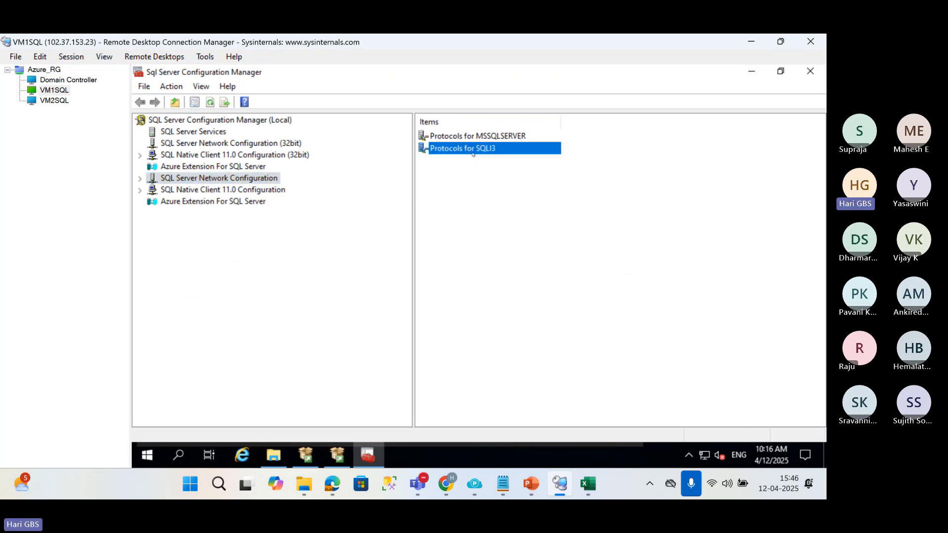
pyautogui.click(465, 137)
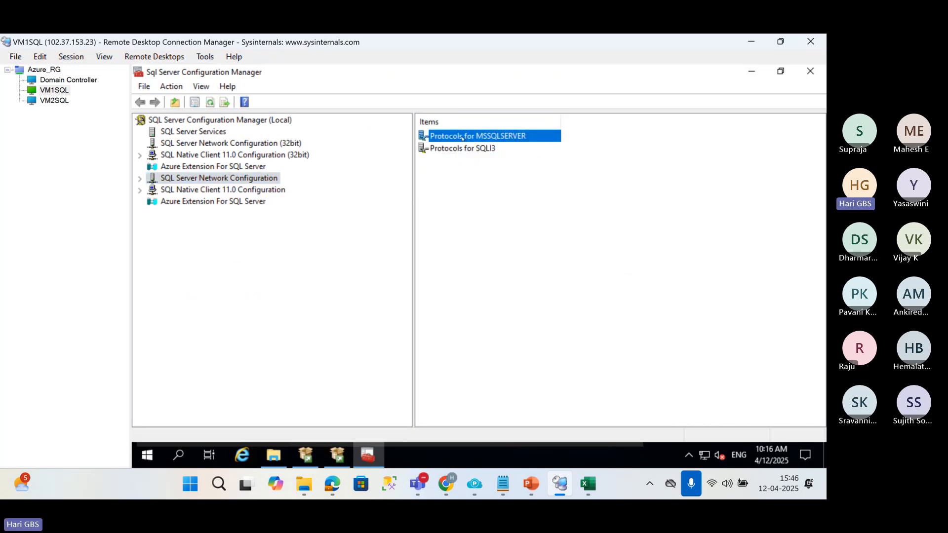
pyautogui.doubleClick(464, 137)
pyautogui.click(443, 162)
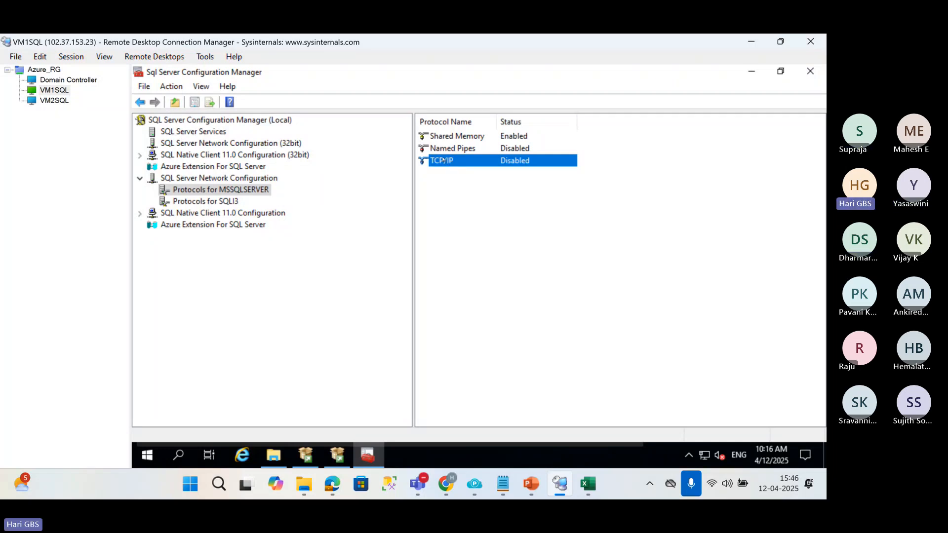
pyautogui.click(54, 101)
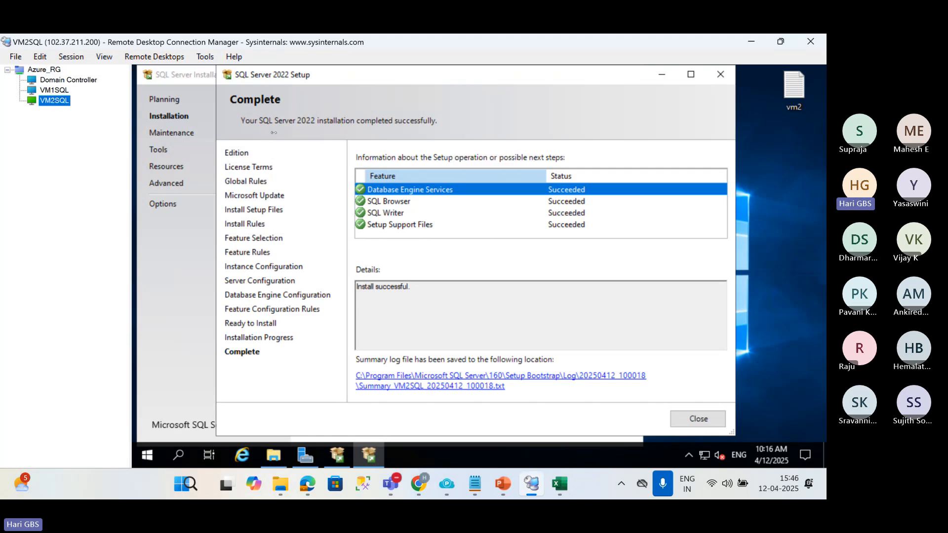
pyautogui.click(53, 91)
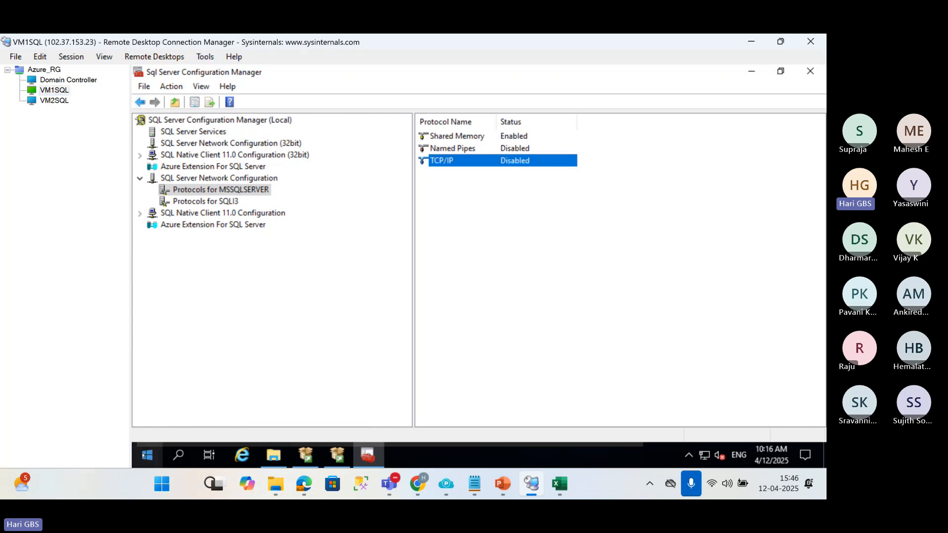
# Launch SQL Server Management Studio as administrator on VM1SQL and allow the elevation request.
pyautogui.click(148, 454)
pyautogui.rightClick(368, 412)
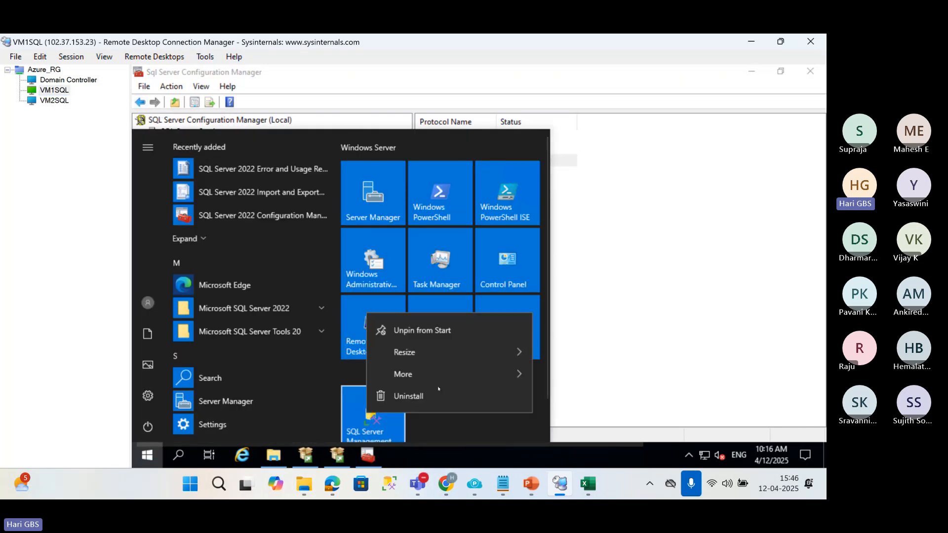
pyautogui.moveTo(473, 373)
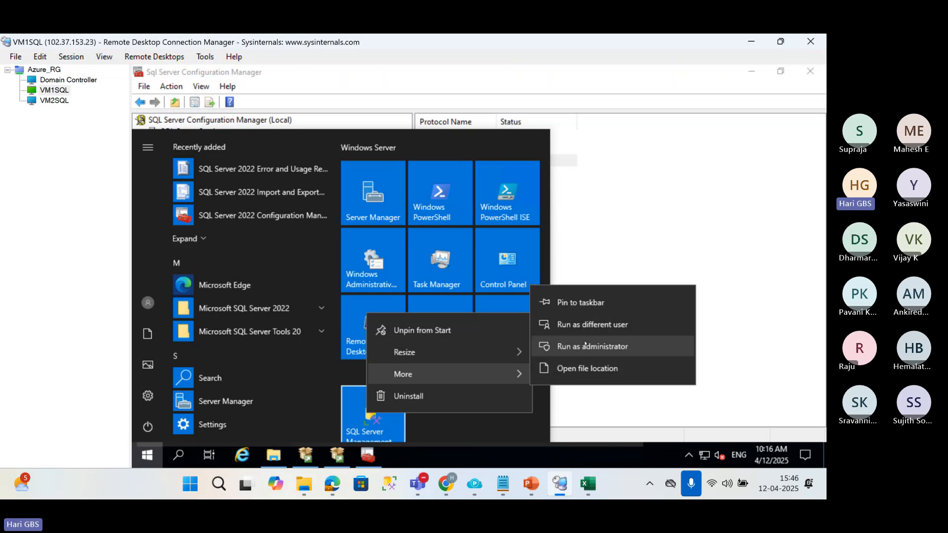
pyautogui.click(585, 345)
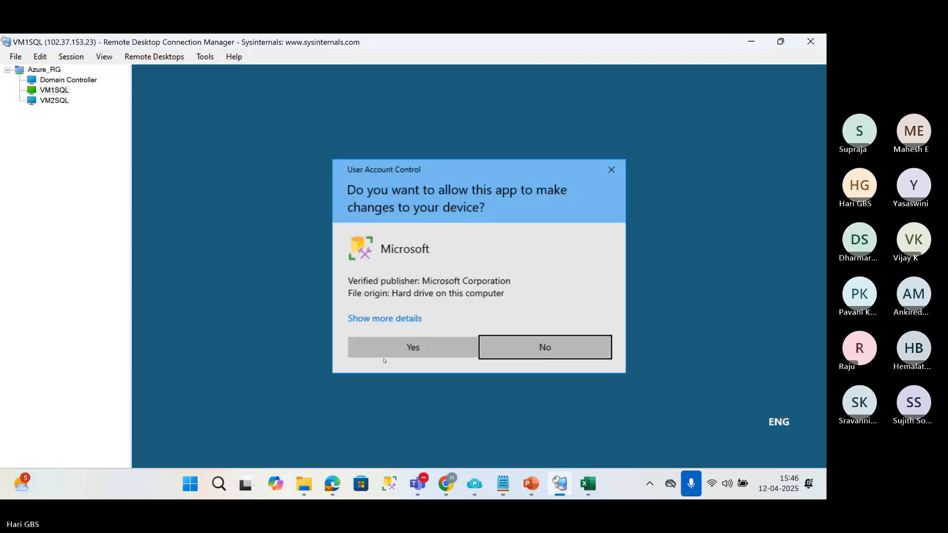
pyautogui.click(385, 348)
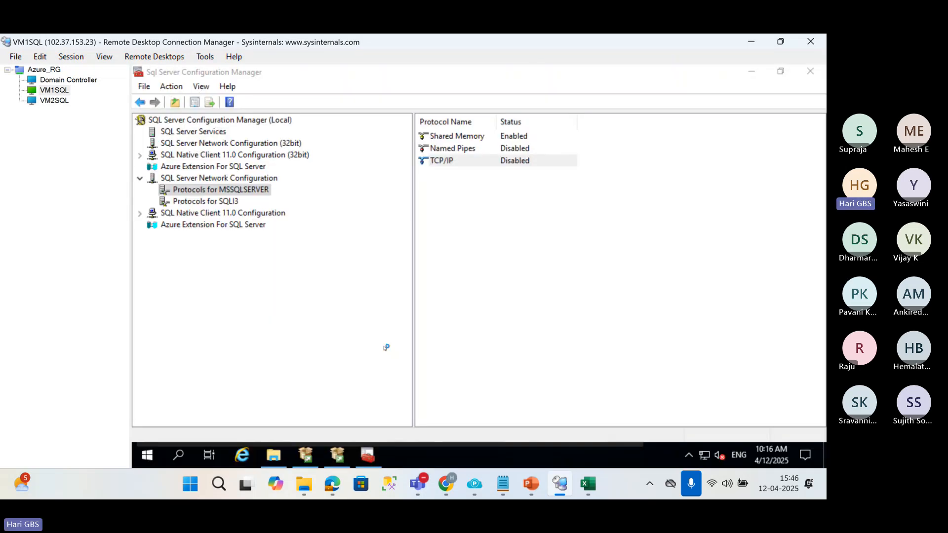
# Check the Shared Memory protocol for MSSQLSERVER on VM1SQL and switch to the VM2SQL session.
pyautogui.click(446, 139)
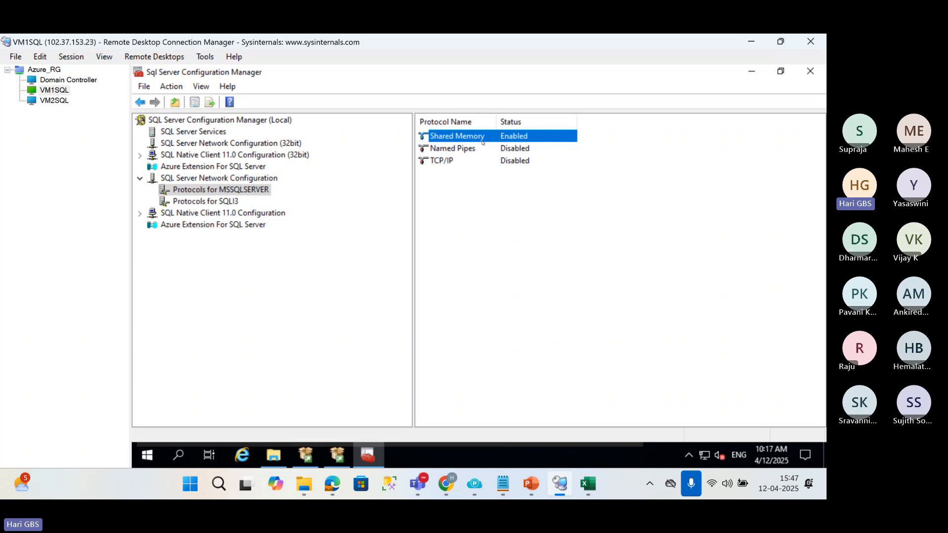
pyautogui.click(63, 101)
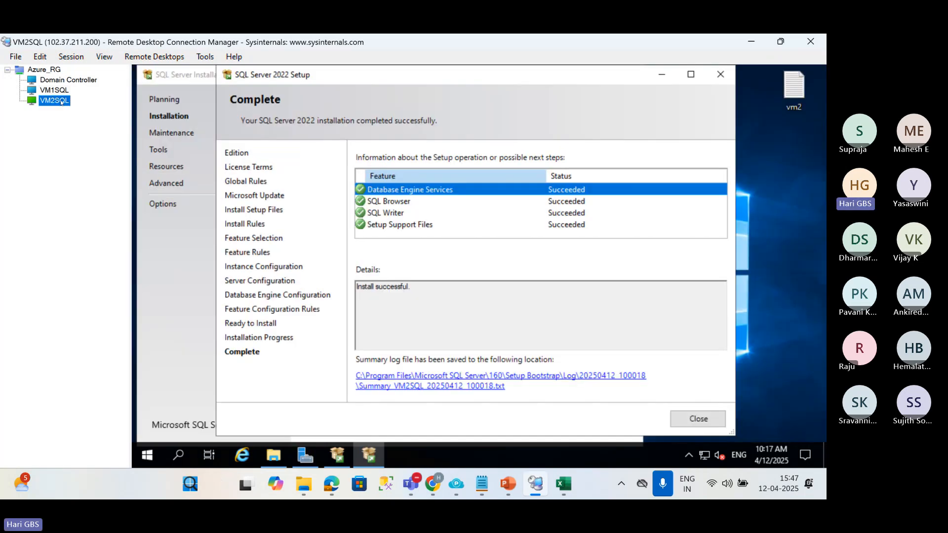
# Close the finished SQL Server setup windows on VM2SQL and launch SQL Server Management Studio 20 as administrator, allowing the elevation request.
pyautogui.click(698, 418)
pyautogui.click(628, 74)
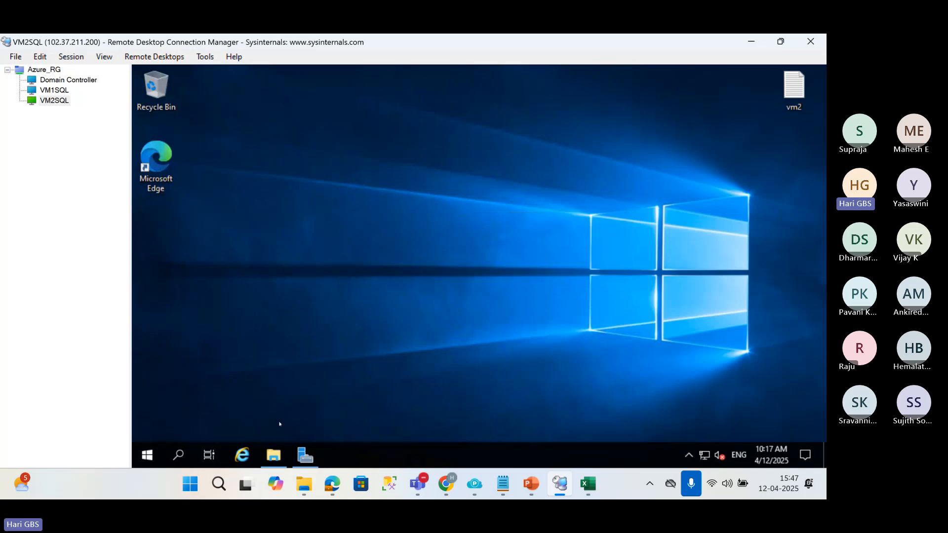
pyautogui.click(147, 455)
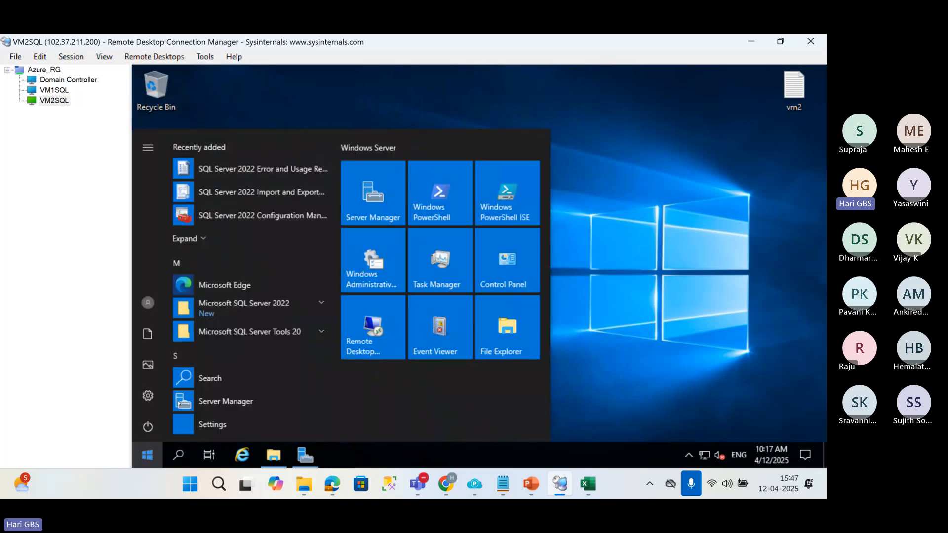
pyautogui.click(309, 330)
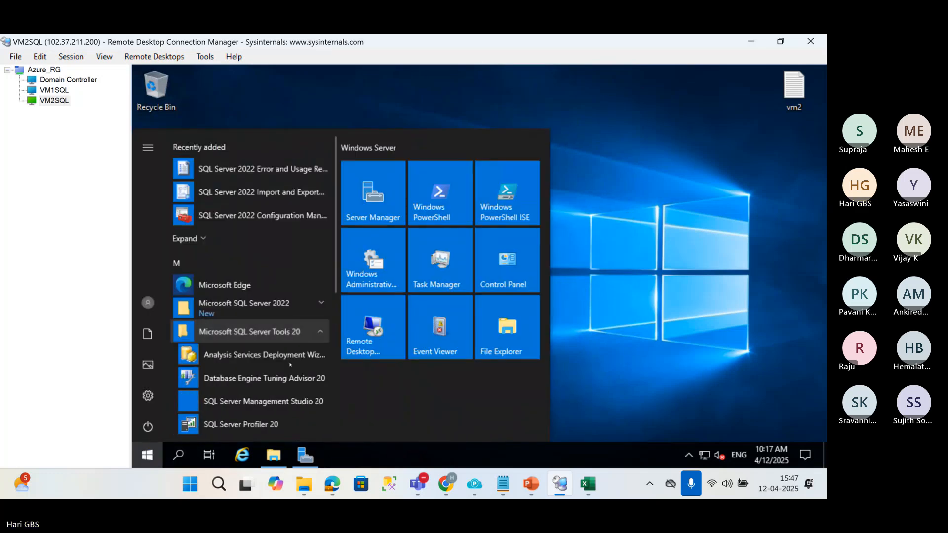
pyautogui.rightClick(284, 408)
pyautogui.moveTo(425, 367)
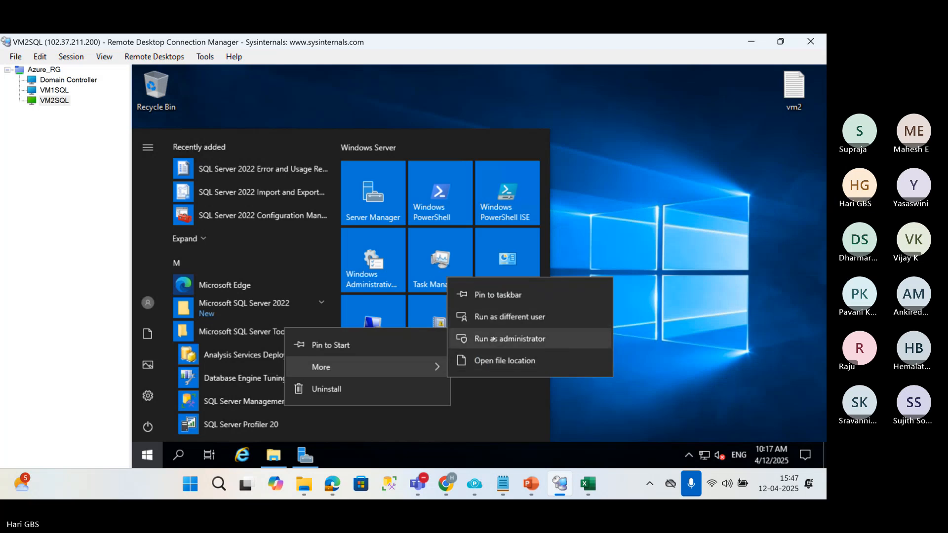
pyautogui.click(493, 338)
pyautogui.click(413, 345)
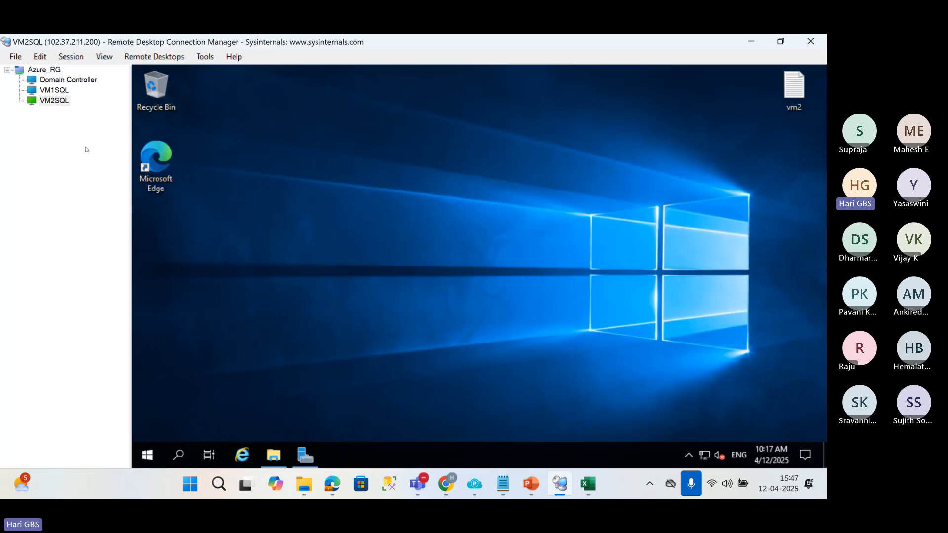
# Switch to the VM1SQL session and connect Management Studio to the local VM1SQL database engine, trusting the server certificate.
pyautogui.click(54, 89)
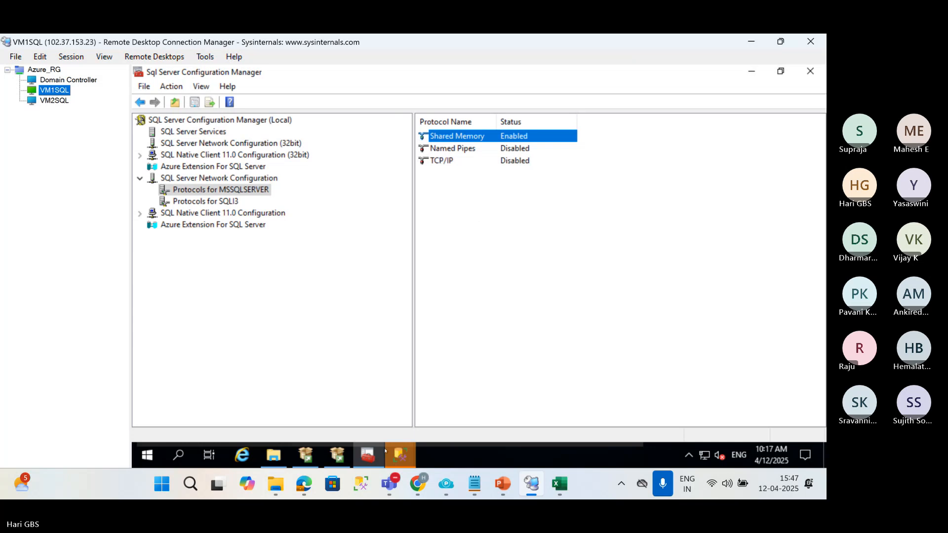
pyautogui.moveTo(399, 452)
pyautogui.click(459, 398)
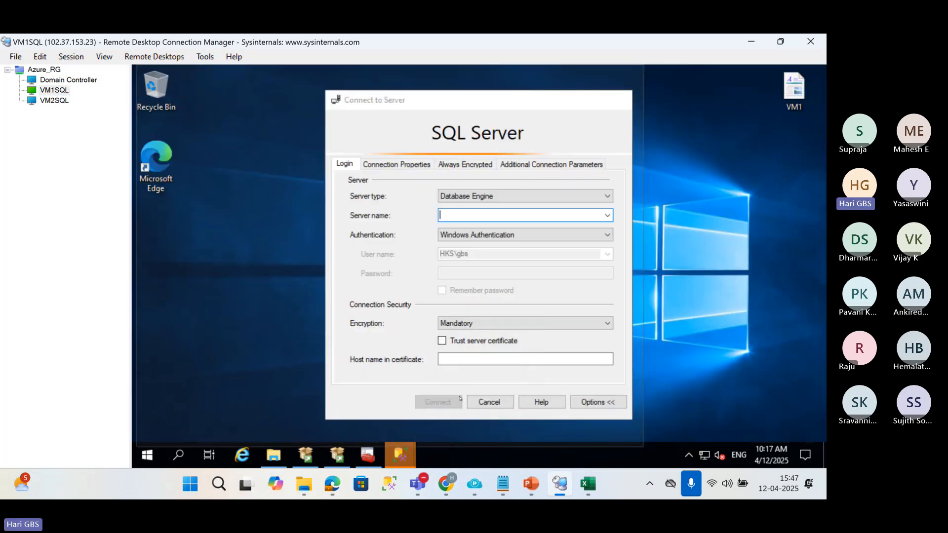
pyautogui.click(607, 214)
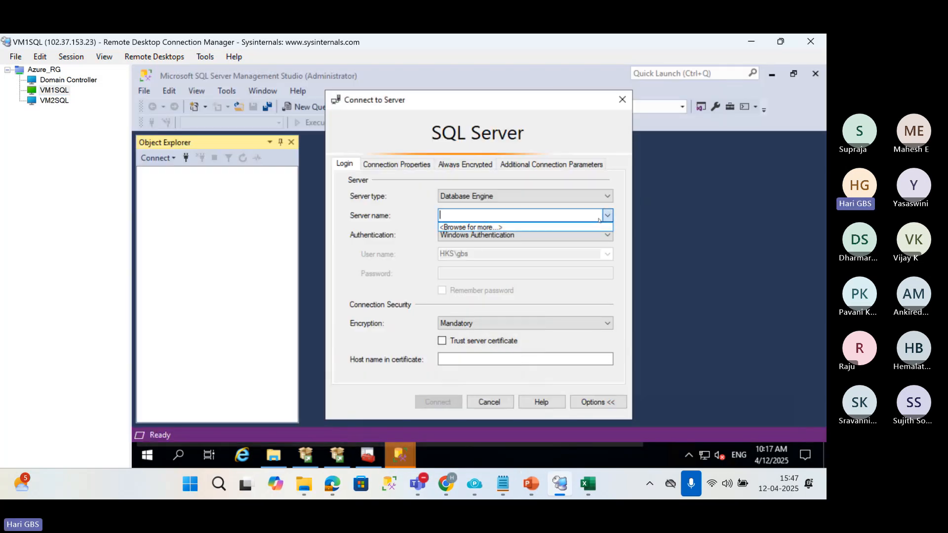
pyautogui.click(501, 223)
pyautogui.click(383, 195)
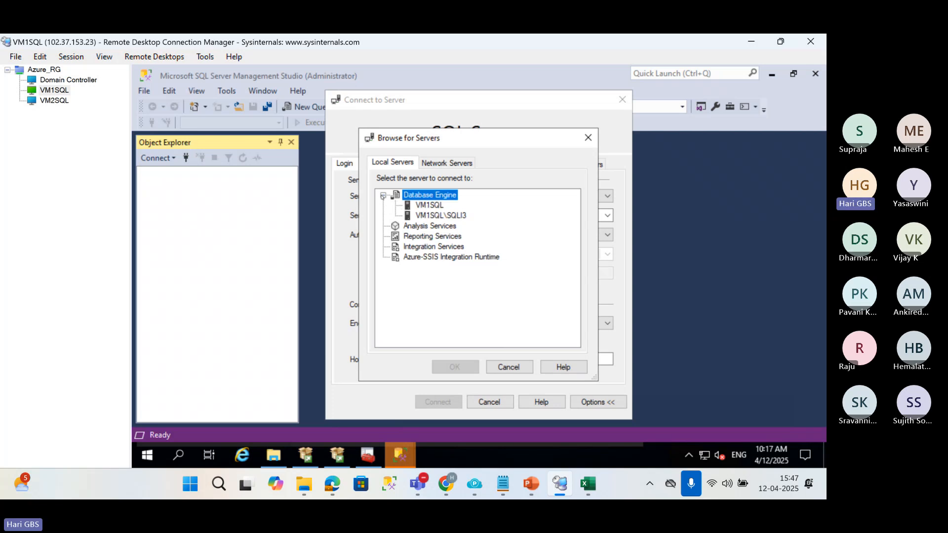
pyautogui.click(429, 205)
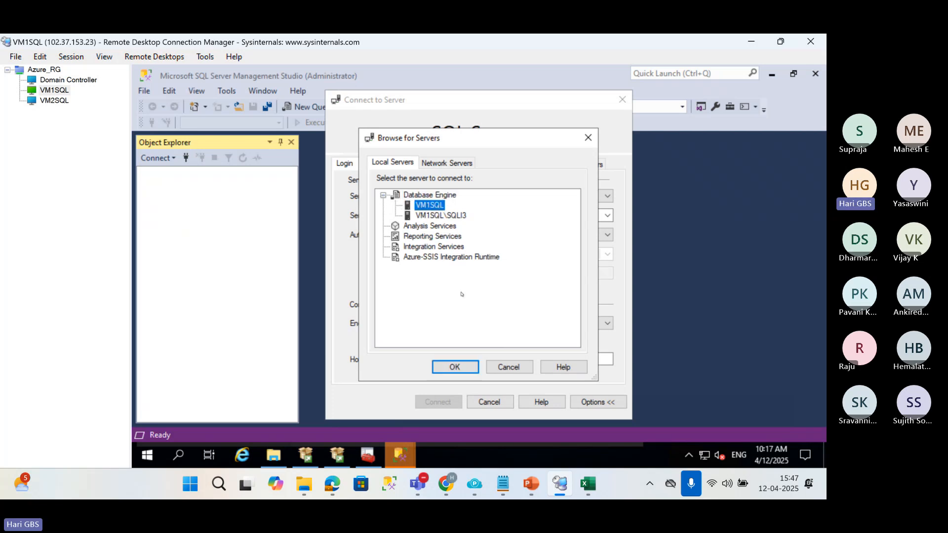
pyautogui.click(454, 367)
pyautogui.click(441, 340)
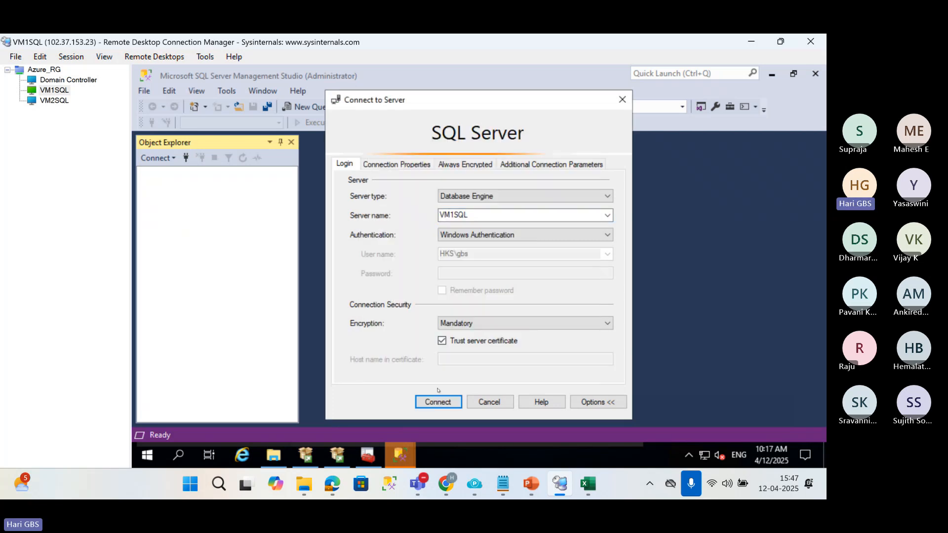
pyautogui.click(439, 403)
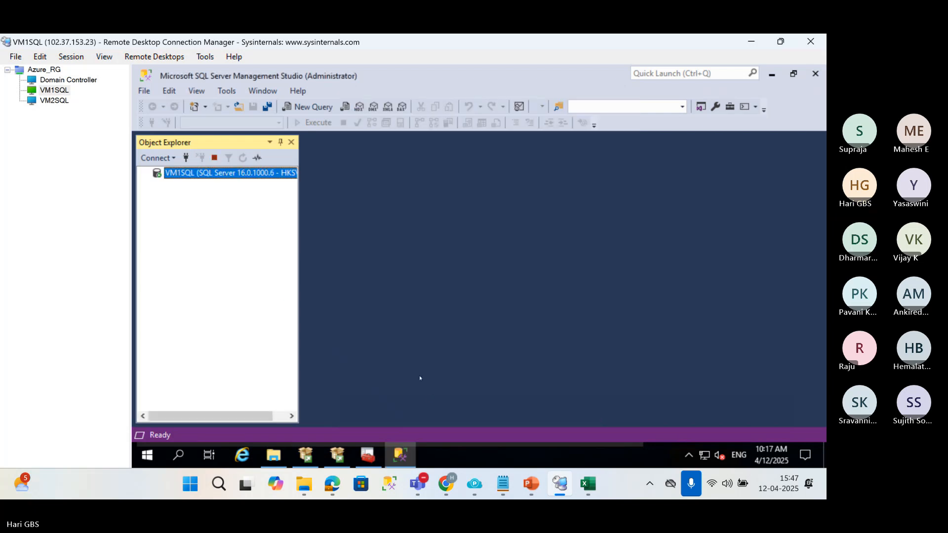
# Widen Object Explorer and connect it to the local VM1SQL\SQLI3 instance as well, trusting the server certificate.
pyautogui.moveTo(298, 282); pyautogui.dragTo(446, 282)
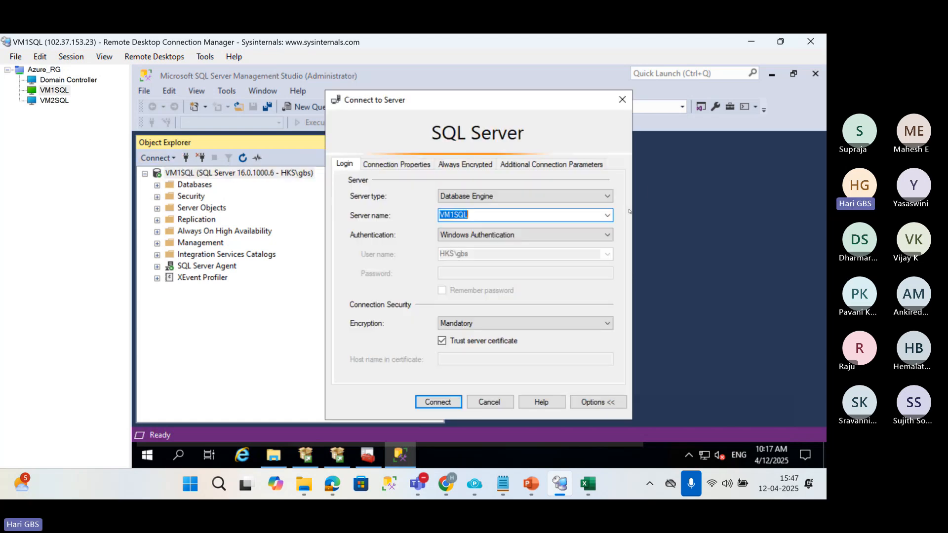
pyautogui.click(607, 216)
pyautogui.click(502, 237)
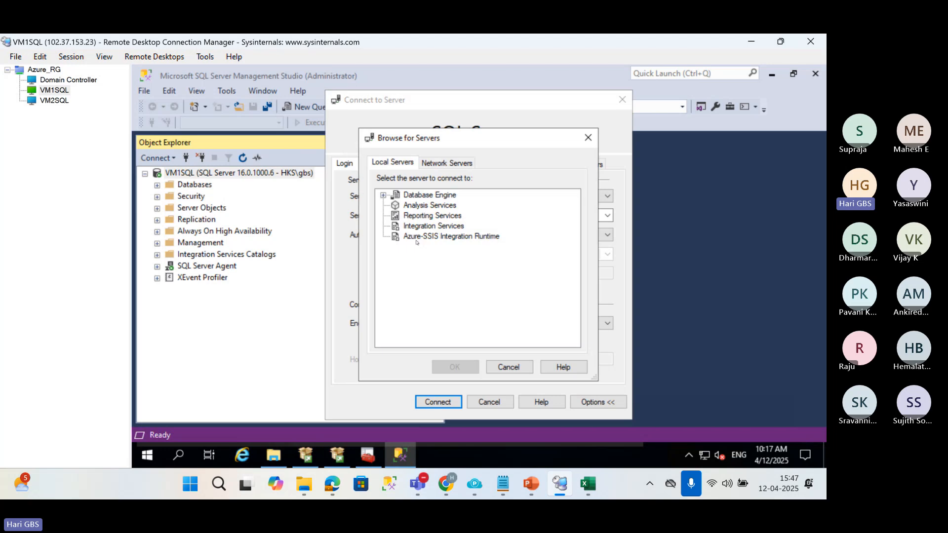
pyautogui.click(384, 196)
pyautogui.click(432, 215)
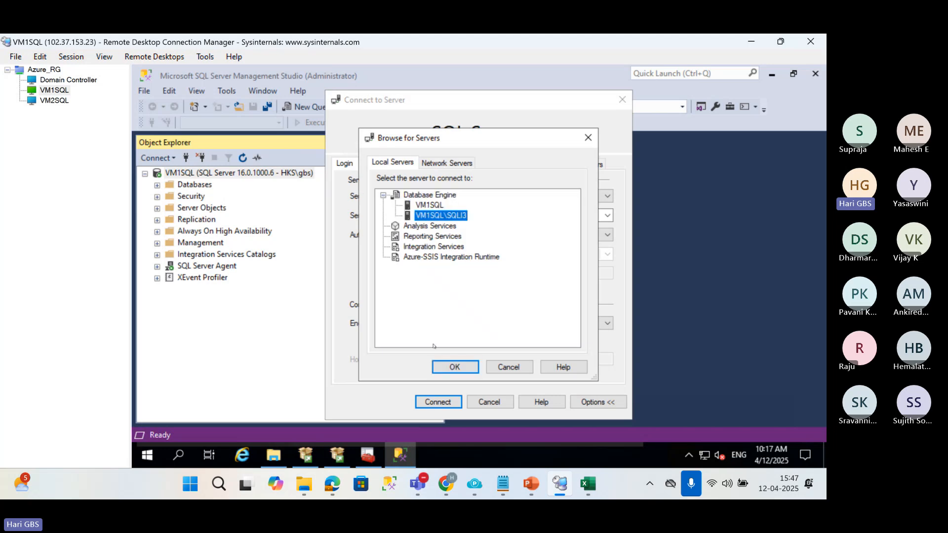
pyautogui.click(440, 365)
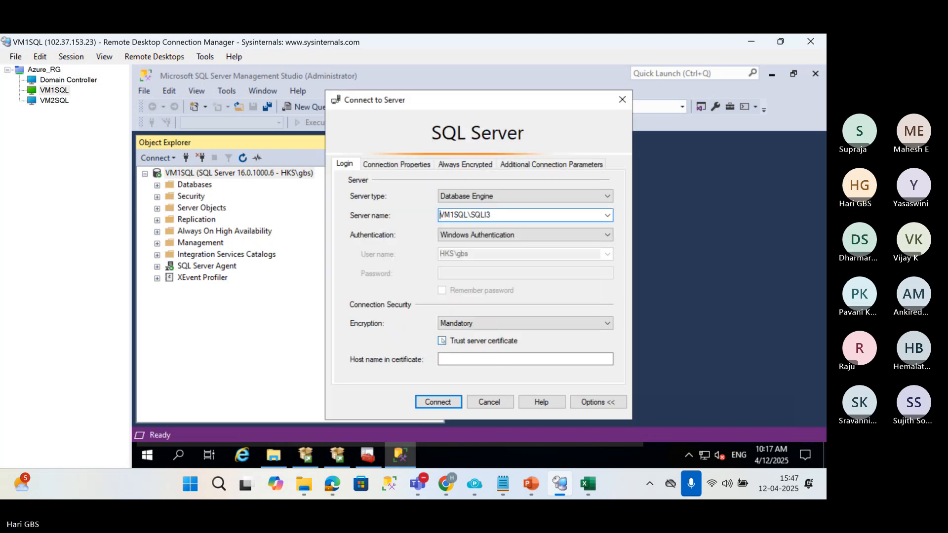
pyautogui.click(442, 341)
pyautogui.click(441, 402)
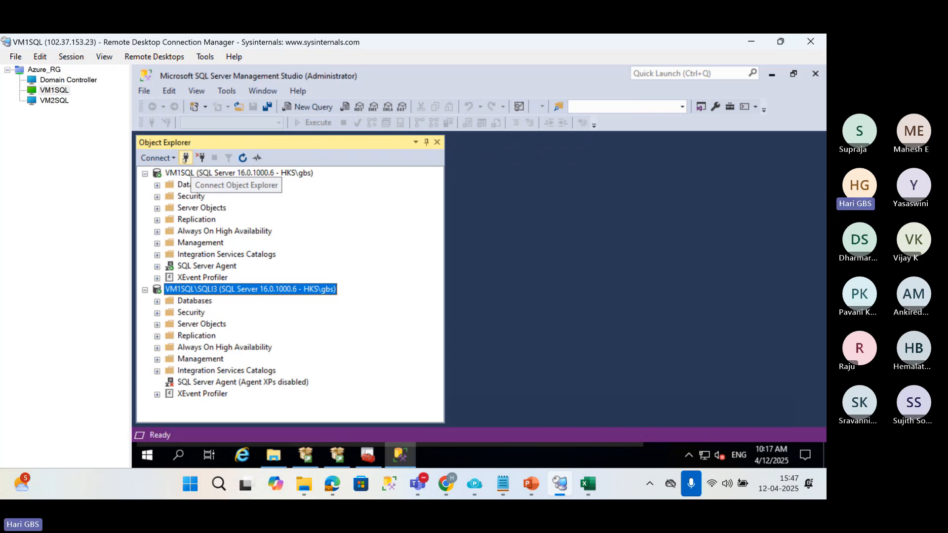
# Start another Object Explorer connection and enter VM2SQL as the server name.
pyautogui.click(185, 158)
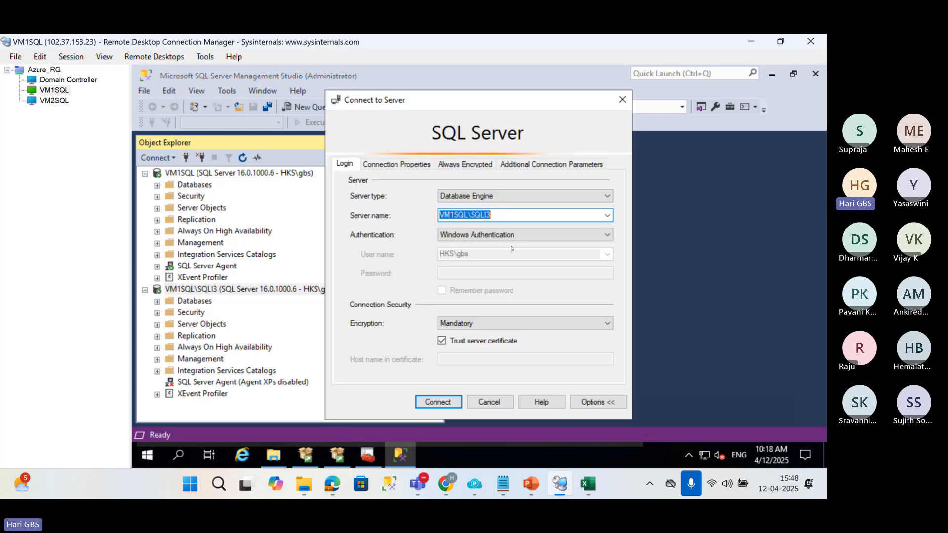
pyautogui.write('VM1SQL')
pyautogui.press('BackSpace')
pyautogui.write('2')
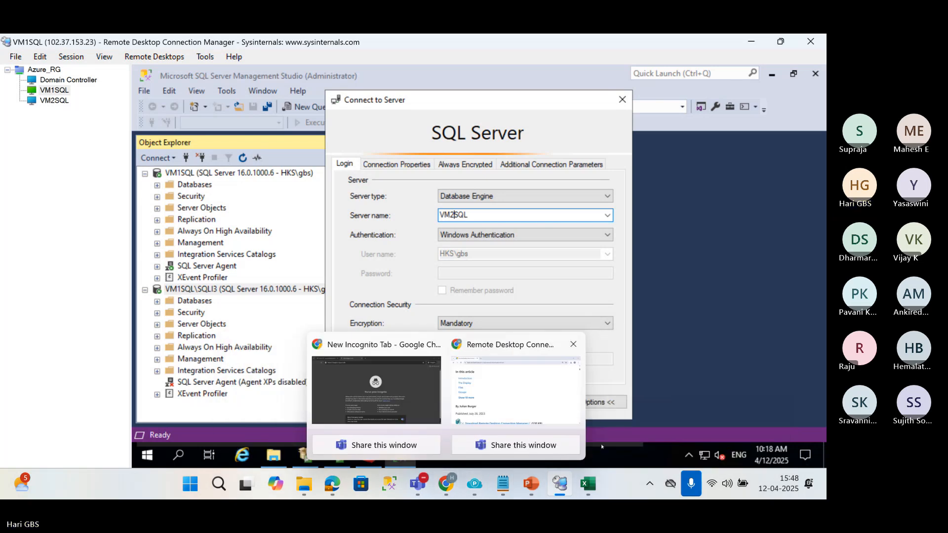
# Switch to the Excel workbook and label the VM1 SQL box with sql1 in E5 and sql2 in E6.
pyautogui.click(587, 484)
pyautogui.click(286, 272)
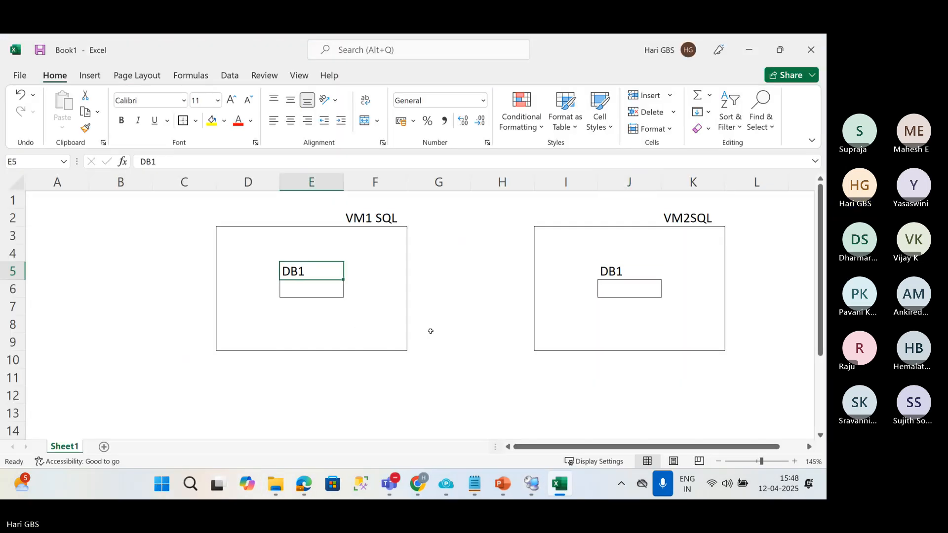
pyautogui.write('vm')
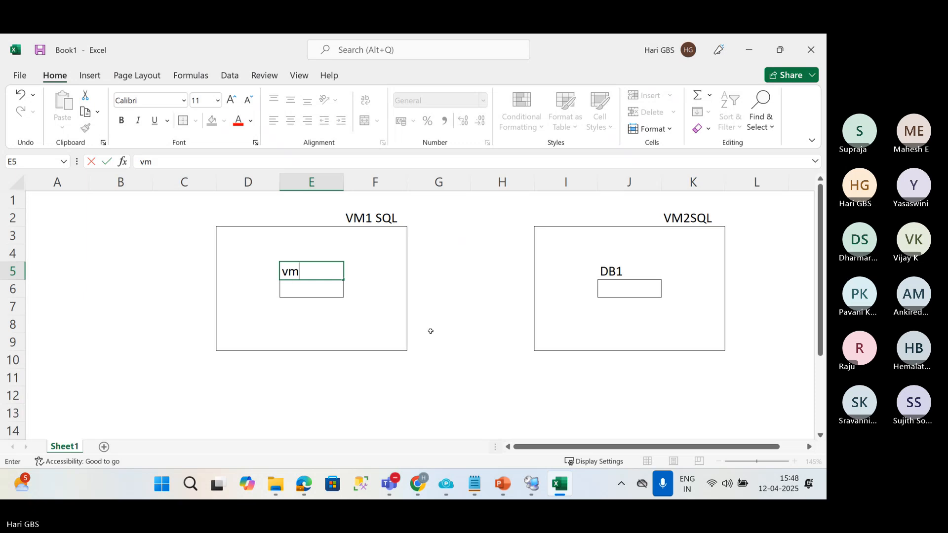
pyautogui.press('BackSpace')
pyautogui.press('BackSpace')
pyautogui.write('sql1')
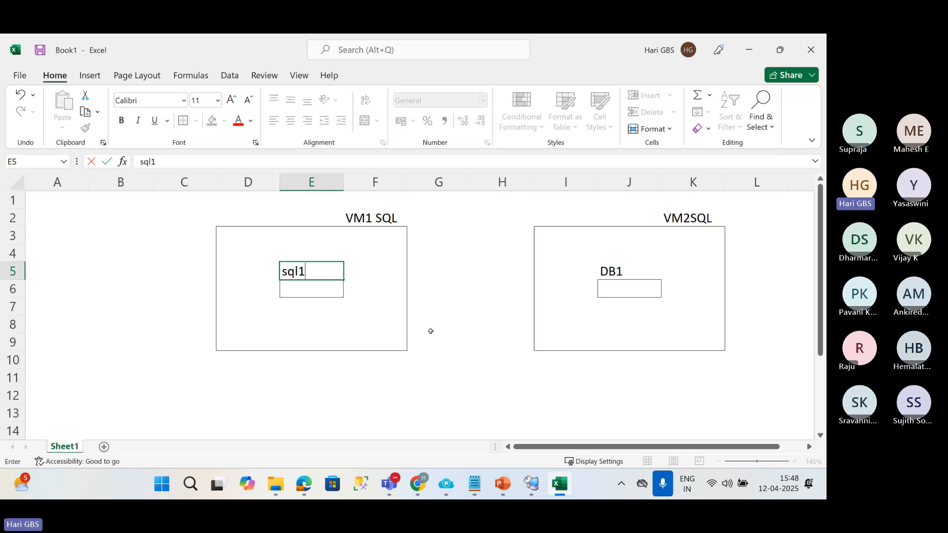
pyautogui.press('Return')
pyautogui.write('sl')
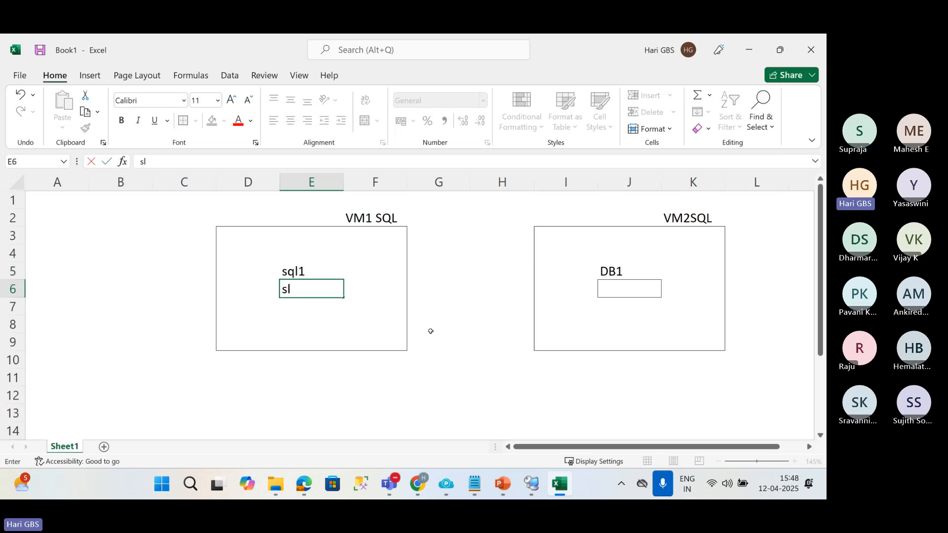
pyautogui.press('BackSpace')
pyautogui.write('ql2')
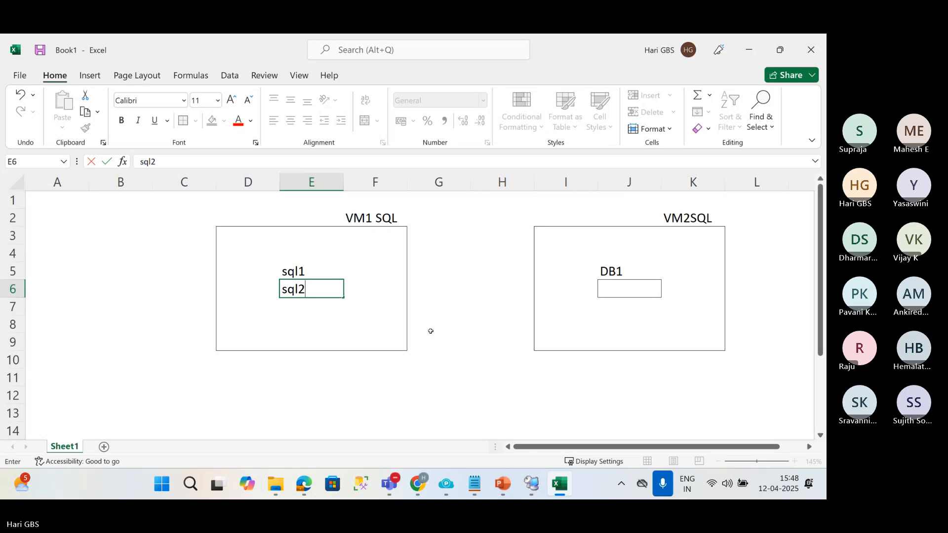
pyautogui.press('Return')
# Enter sql3 in J6 inside the VM2SQL box and clear the DB1 label in J5.
pyautogui.press('Up')
pyautogui.press('Right')
pyautogui.press('Right')
pyautogui.press('Right')
pyautogui.press('Right')
pyautogui.press('Right')
pyautogui.write('s')
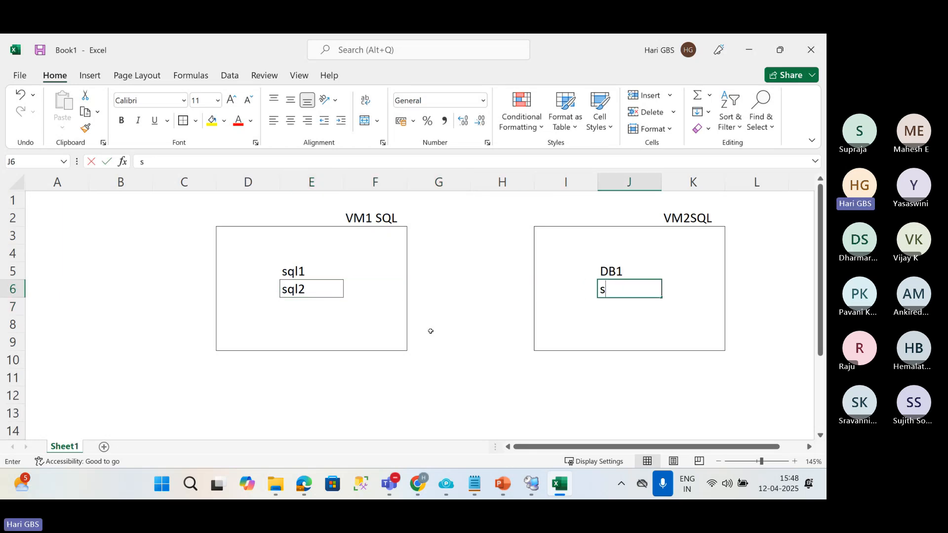
pyautogui.write('ql3')
pyautogui.press('Up')
pyautogui.press('Delete')
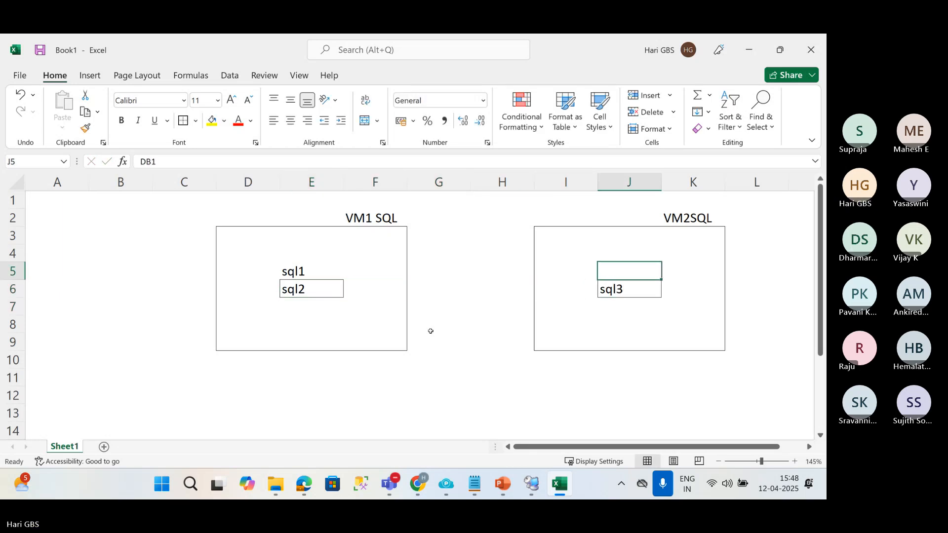
# Outline D7:E9 in the VM1 SQL box with a border and list sql1, sql2 and sql3 in D7:D9.
pyautogui.moveTo(232, 311); pyautogui.dragTo(280, 336)
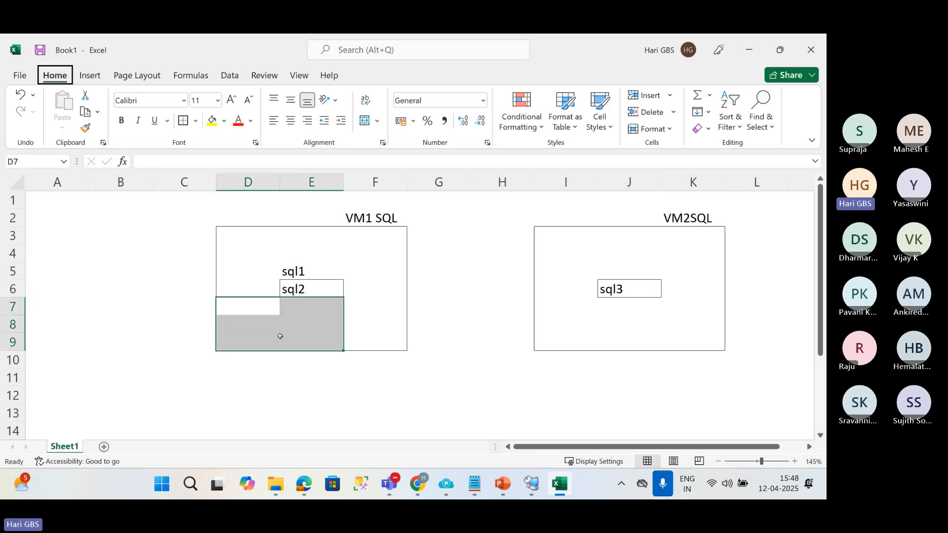
pyautogui.press('Left')
pyautogui.press('Right')
pyautogui.write('sql')
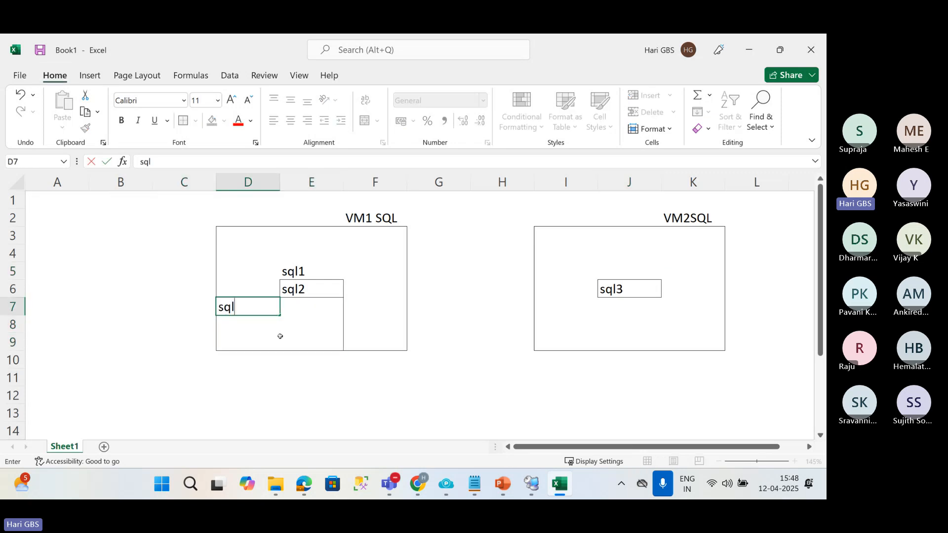
pyautogui.write('1')
pyautogui.press('Return')
pyautogui.write('sql2')
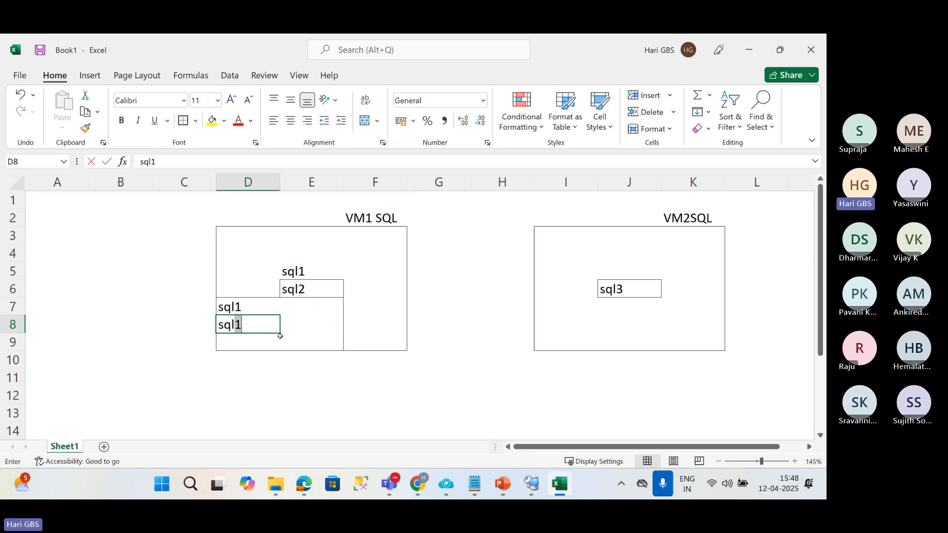
pyautogui.press('Return')
pyautogui.write('sql3')
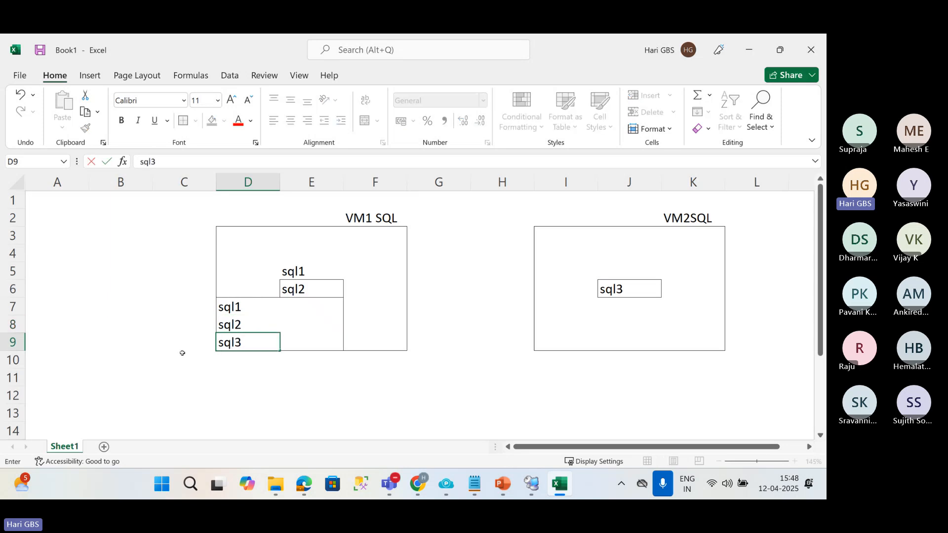
pyautogui.click(228, 377)
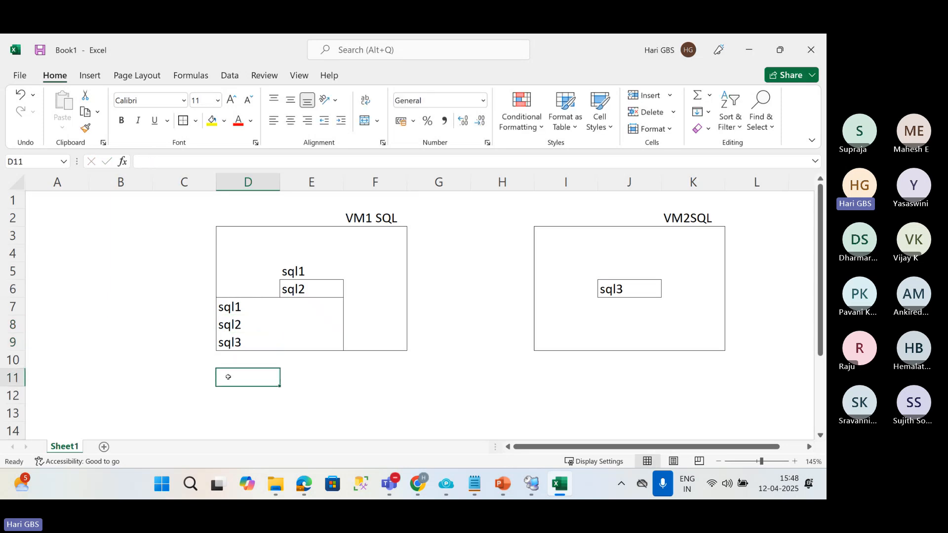
# Fill the sql3 cell J6 and the connecting range F6:I6 with yellow.
pyautogui.click(241, 345)
pyautogui.click(630, 291)
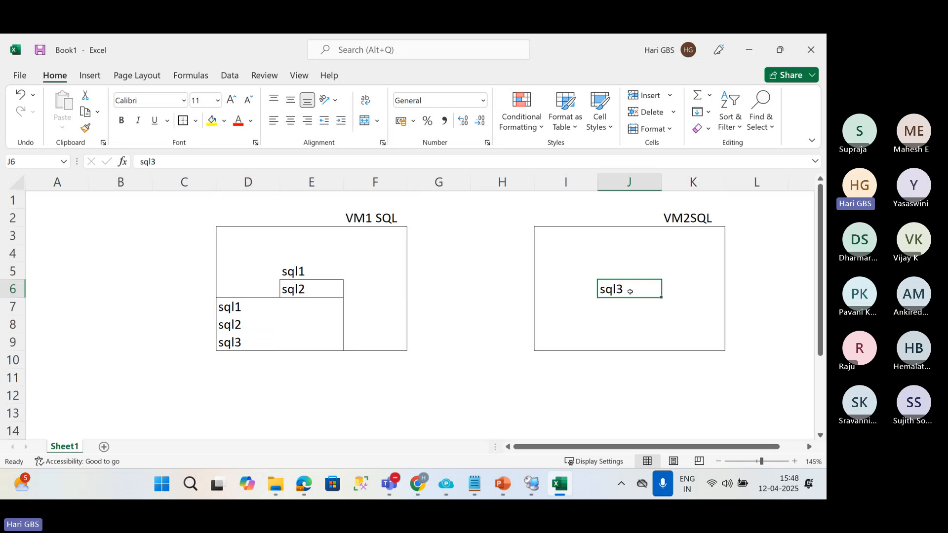
pyautogui.click(213, 121)
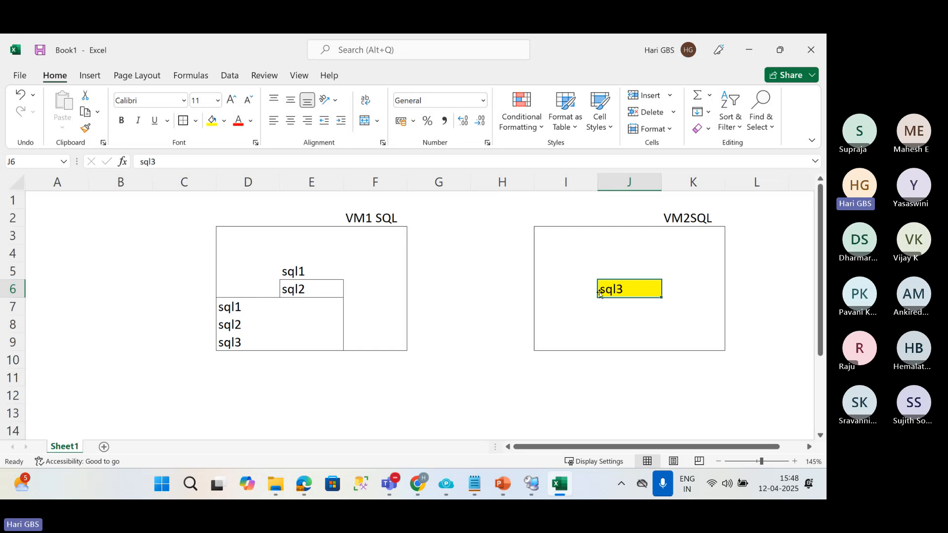
pyautogui.moveTo(406, 289); pyautogui.dragTo(549, 285)
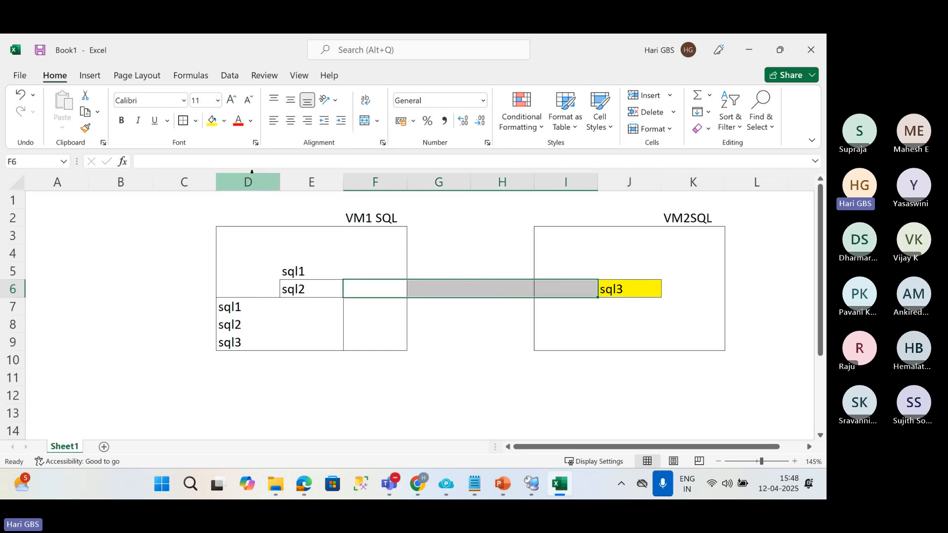
pyautogui.click(212, 120)
pyautogui.click(567, 357)
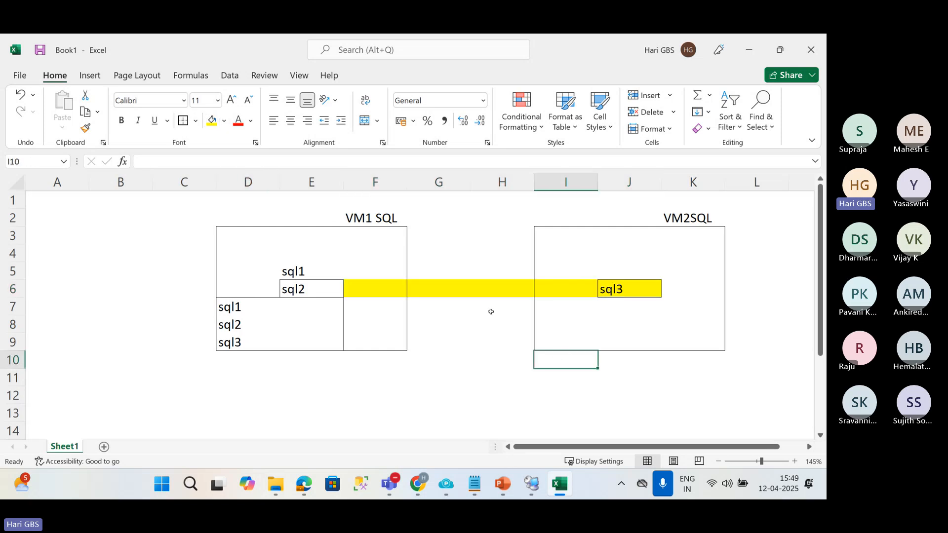
# Label the yellow connection between the VM1 SQL and VM2SQL boxes with tcp in H6.
pyautogui.click(482, 294)
pyautogui.write('ti')
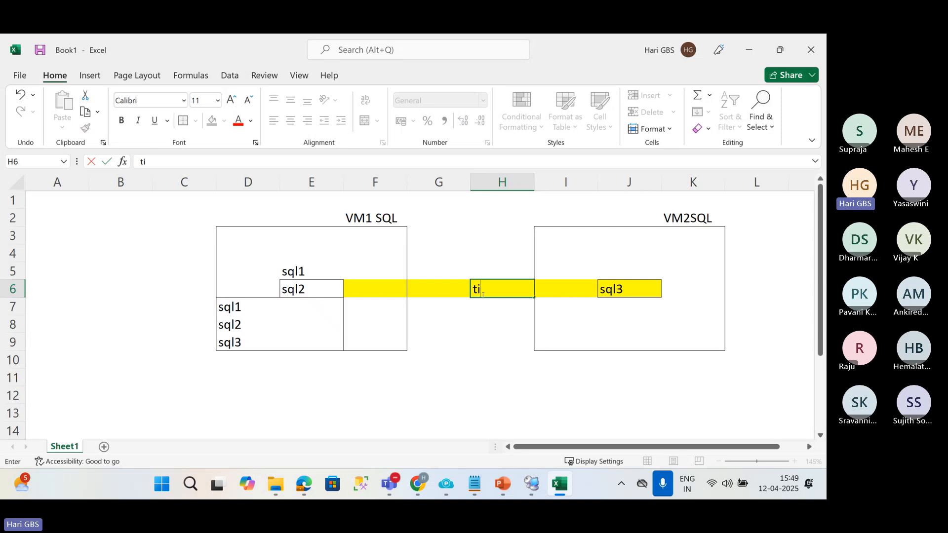
pyautogui.press('BackSpace')
pyautogui.write('cp')
pyautogui.press('Return')
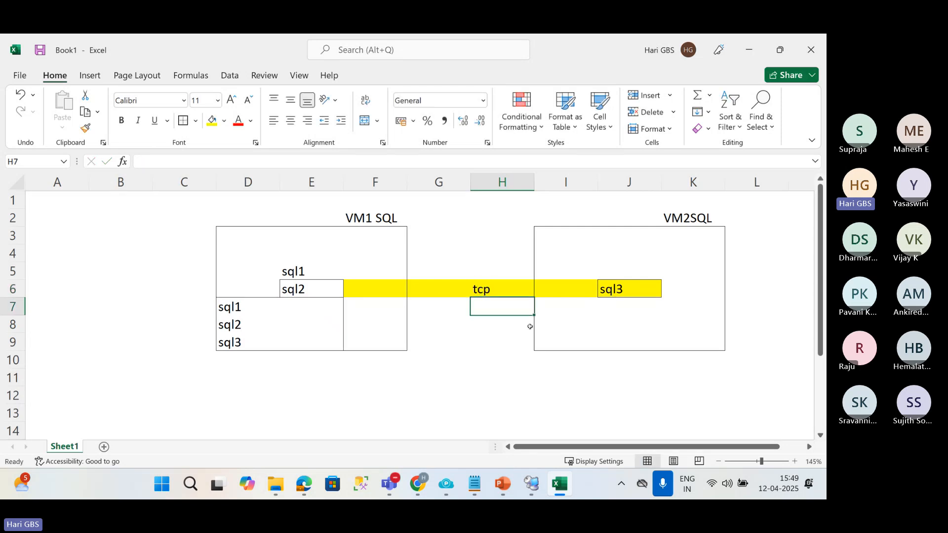
# Switch to the VM1SQL session in Remote Desktop Connection Manager and try to connect Management Studio to the VM2SQL server.
pyautogui.hotkey('alt', 'Tab')
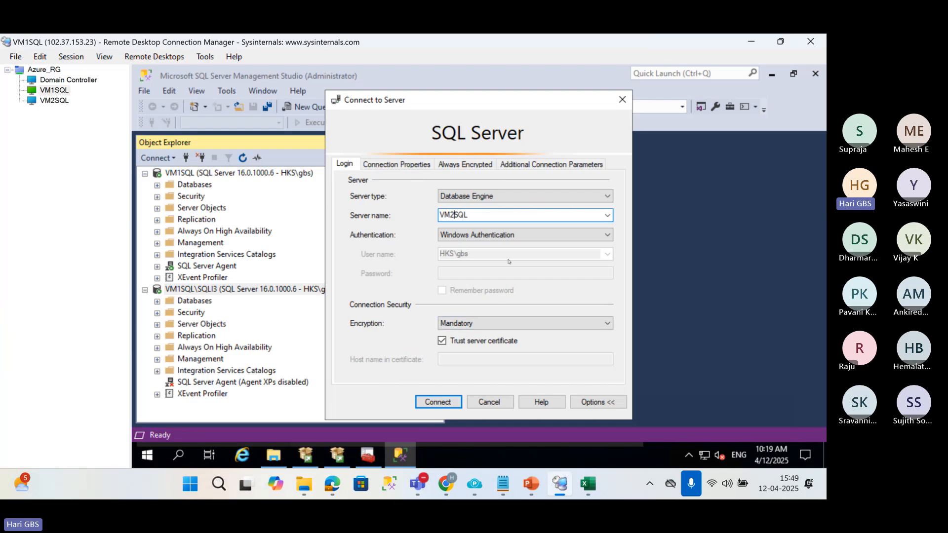
pyautogui.click(447, 402)
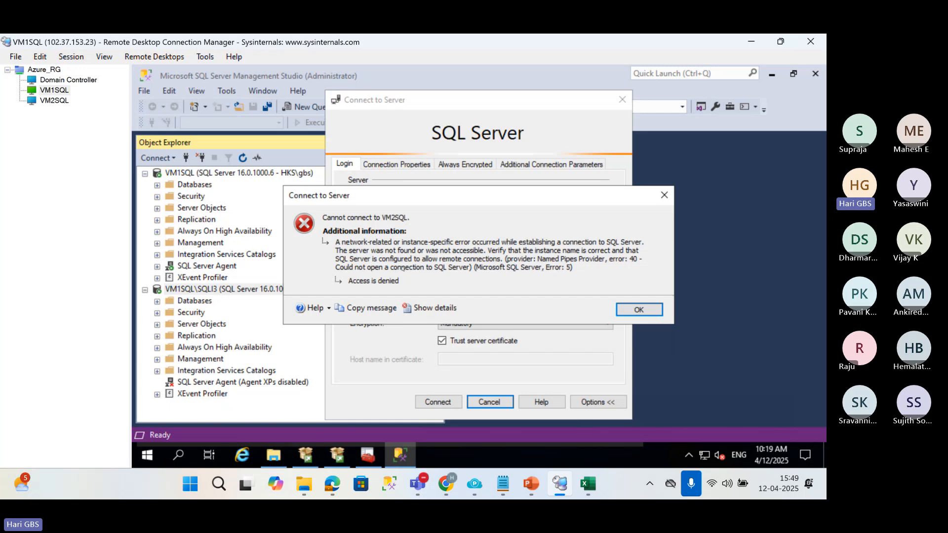
# Switch to the VM2SQL session and launch SQL Server Configuration Manager by running sqlservermanager16.msc, allowing it to make changes.
pyautogui.click(42, 101)
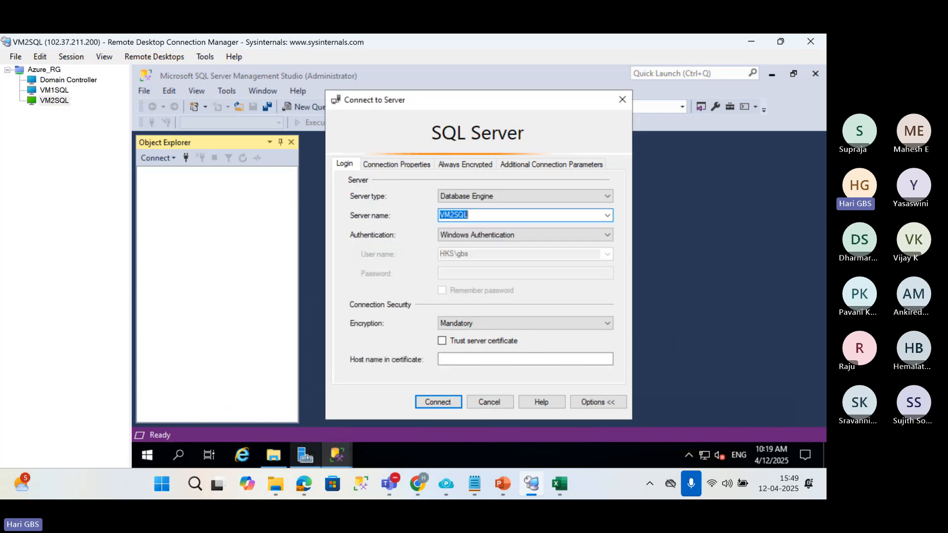
pyautogui.click(306, 457)
pyautogui.click(306, 458)
pyautogui.click(156, 452)
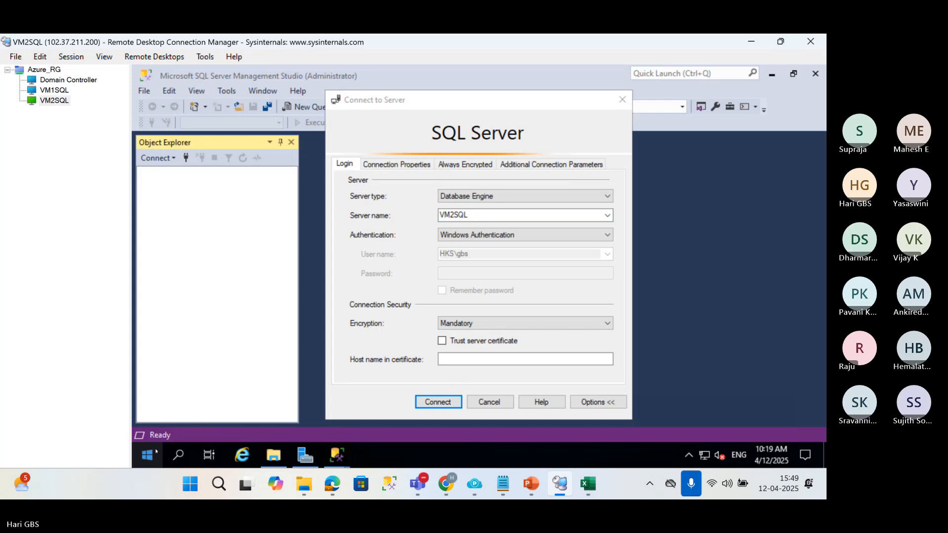
pyautogui.rightClick(156, 451)
pyautogui.click(208, 393)
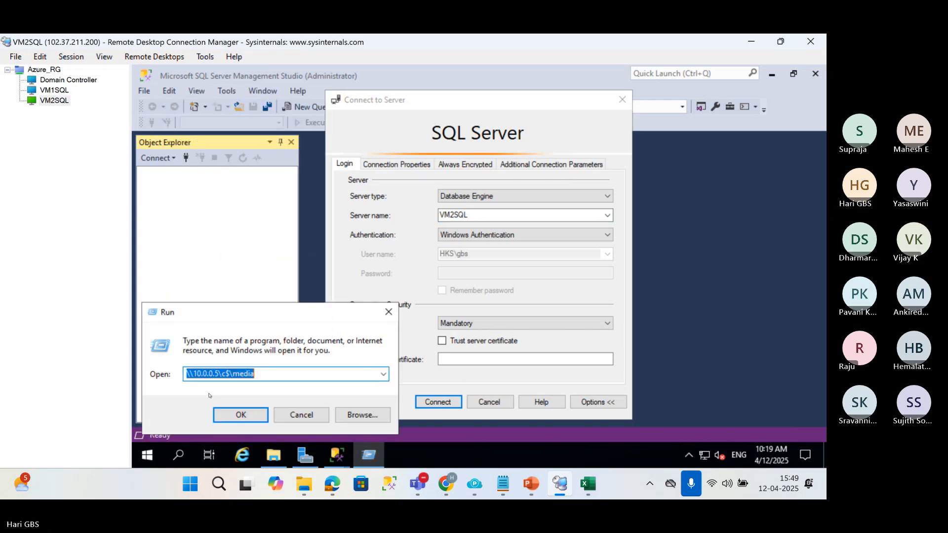
pyautogui.write('sqlserv')
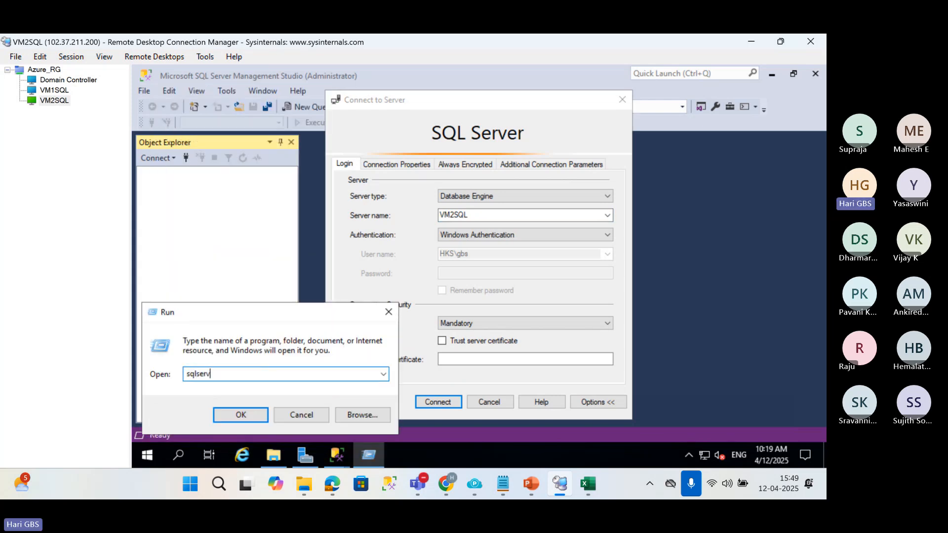
pyautogui.write('ermanager16.msc')
pyautogui.press('Return')
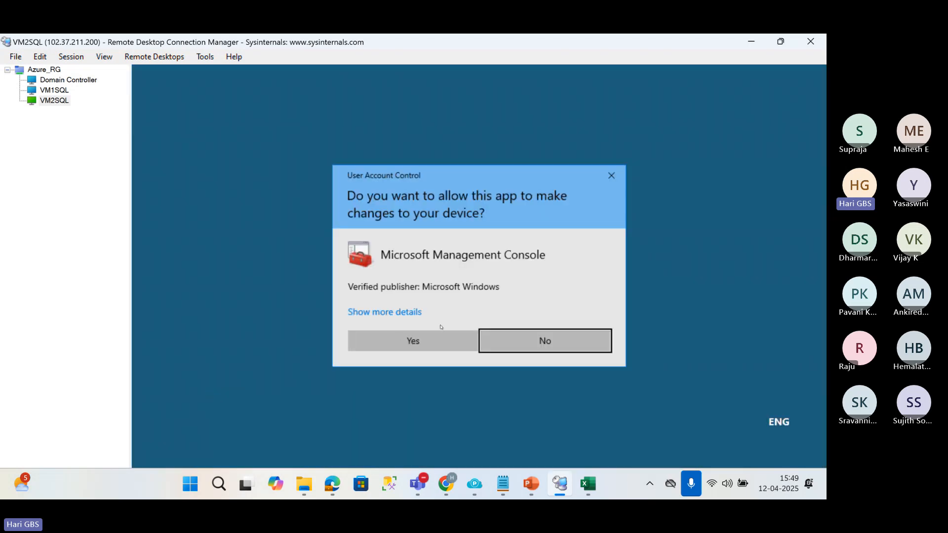
pyautogui.click(441, 339)
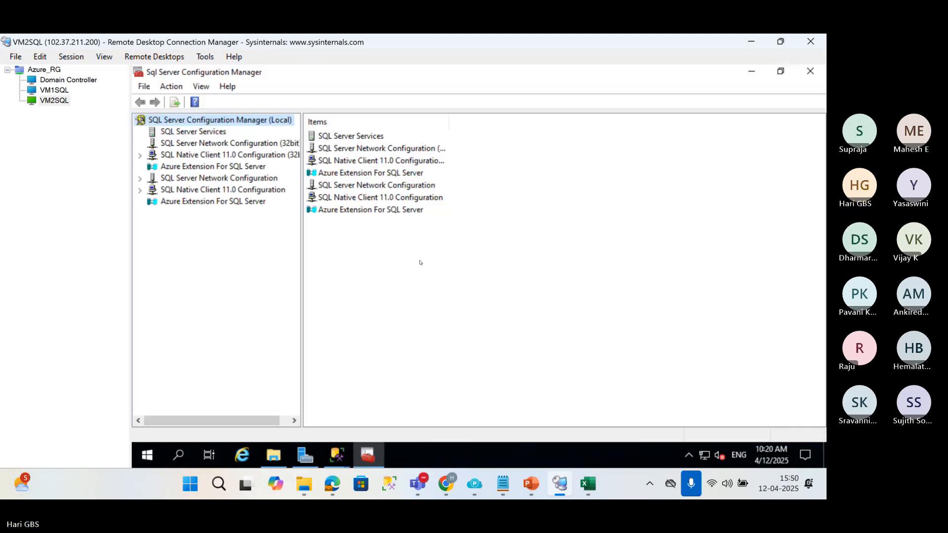
# Enable the TCP/IP protocol for the MSSQLSERVER instance on VM2SQL and acknowledge the service restart notice.
pyautogui.click(186, 132)
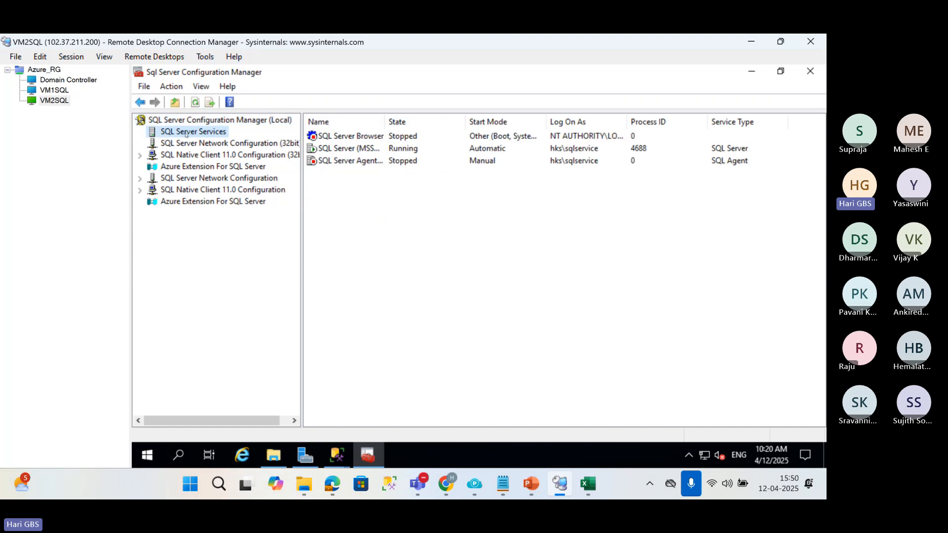
pyautogui.click(202, 177)
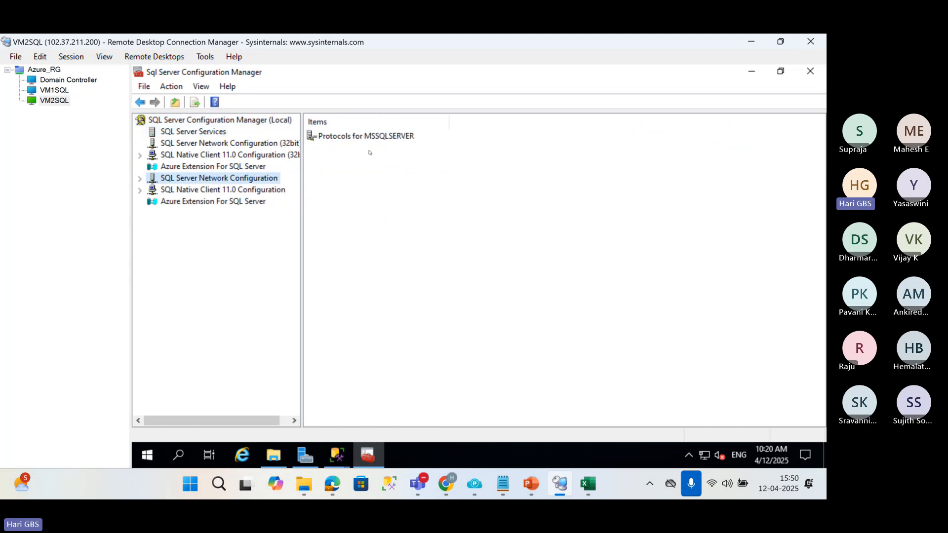
pyautogui.doubleClick(357, 141)
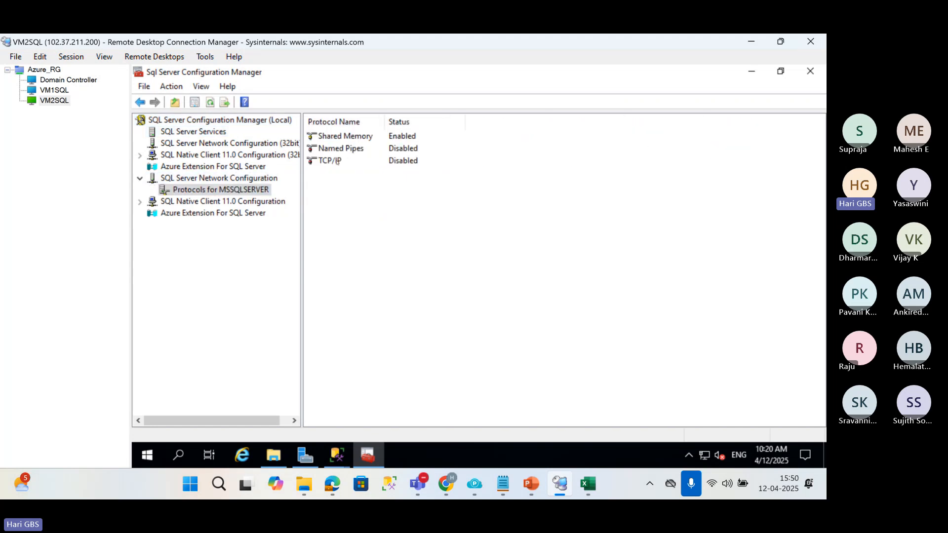
pyautogui.click(337, 161)
pyautogui.rightClick(337, 161)
pyautogui.click(356, 170)
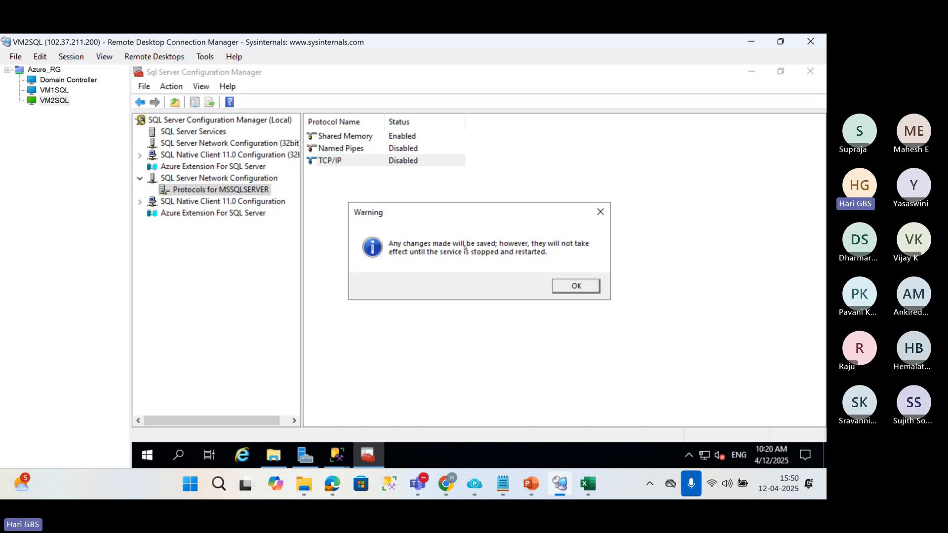
pyautogui.click(567, 286)
# Restart the SQL Server (MSSQLSERVER) service on VM2SQL and start its SQL Server Agent service.
pyautogui.click(193, 131)
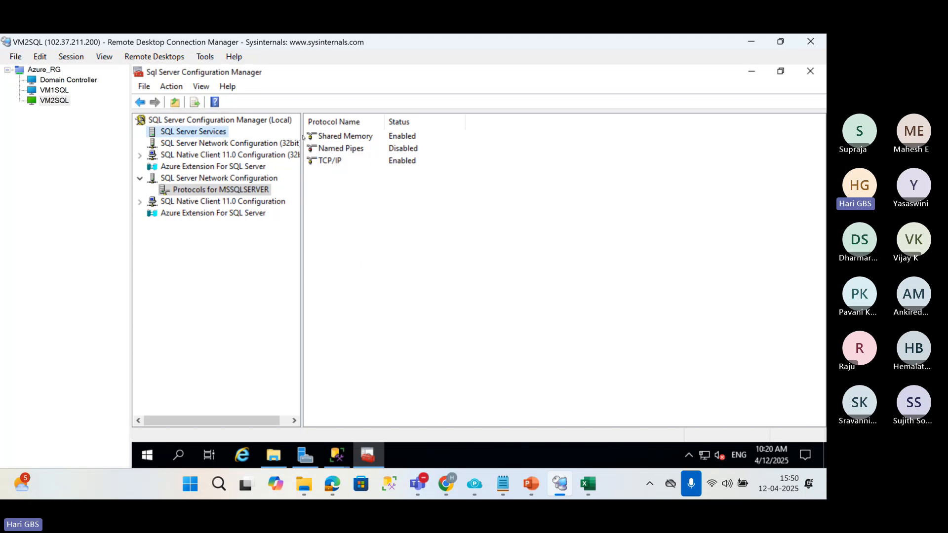
pyautogui.rightClick(326, 152)
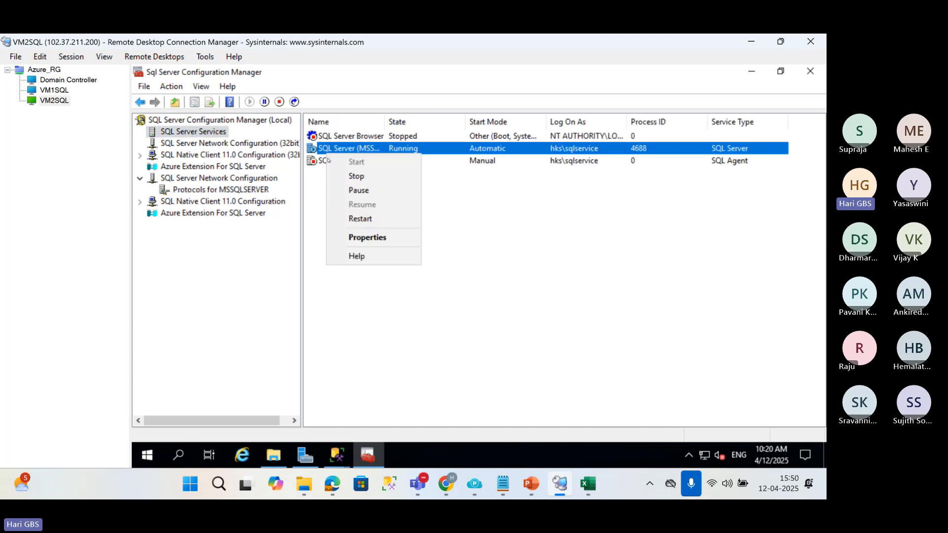
pyautogui.click(360, 218)
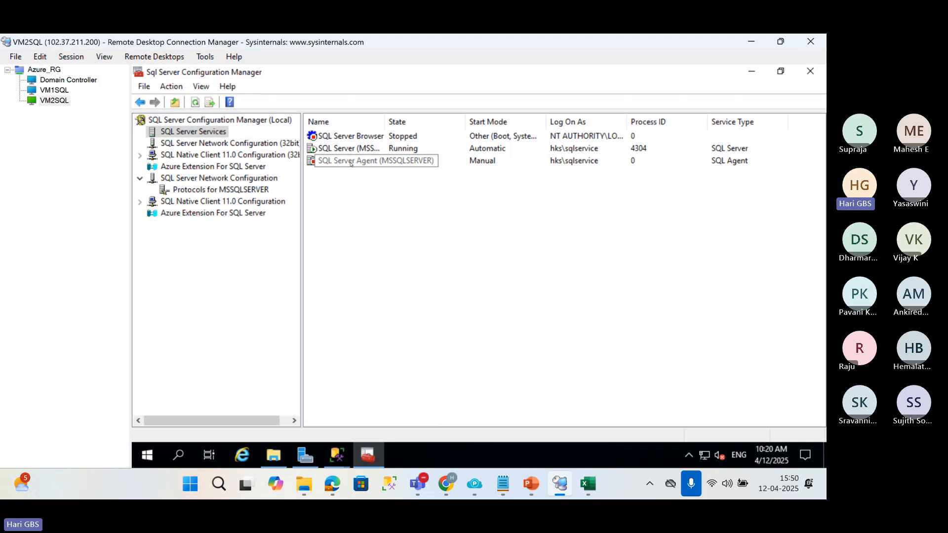
pyautogui.click(350, 163)
pyautogui.rightClick(350, 164)
pyautogui.click(376, 171)
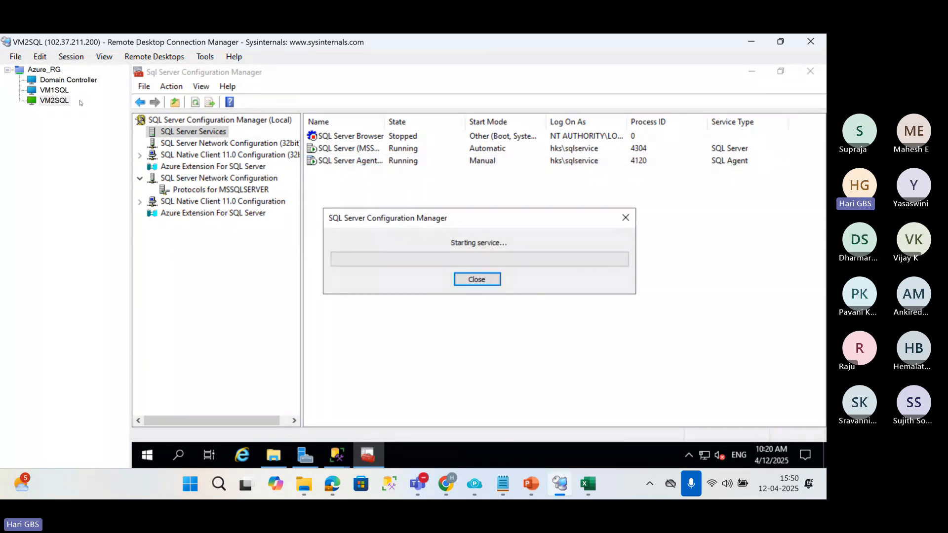
# Return to the VM1SQL session, connect Management Studio to VM2SQL, and collapse the VM1SQL and VM1SQL\SQLI3 trees.
pyautogui.click(54, 90)
pyautogui.click(639, 310)
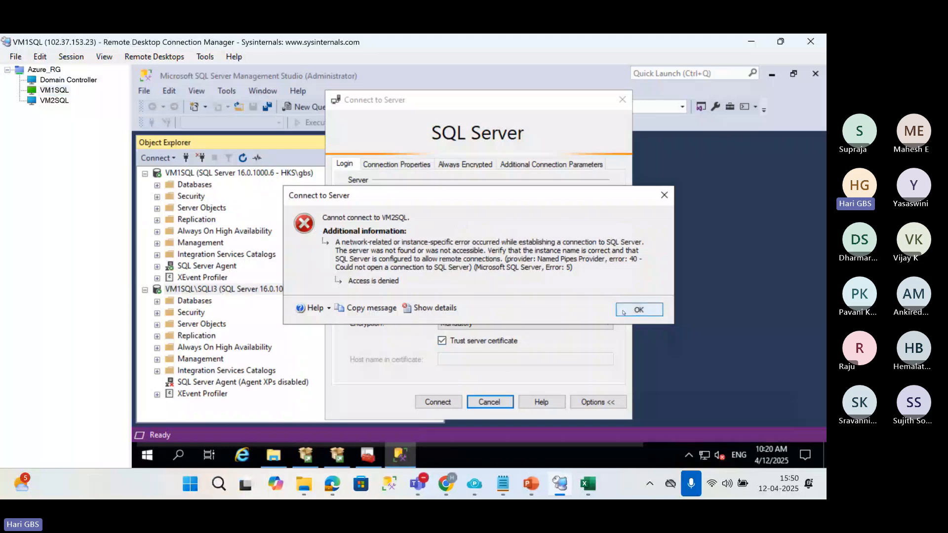
pyautogui.click(624, 311)
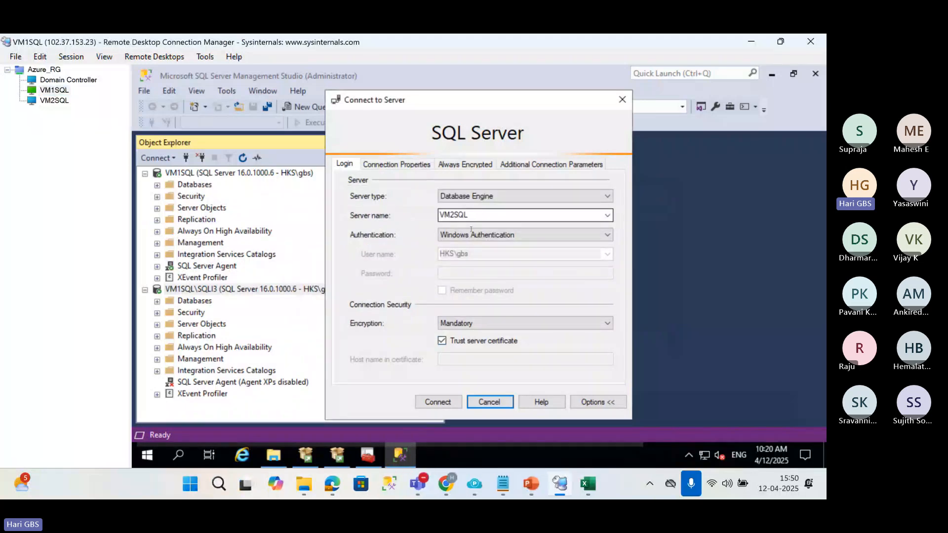
pyautogui.click(438, 402)
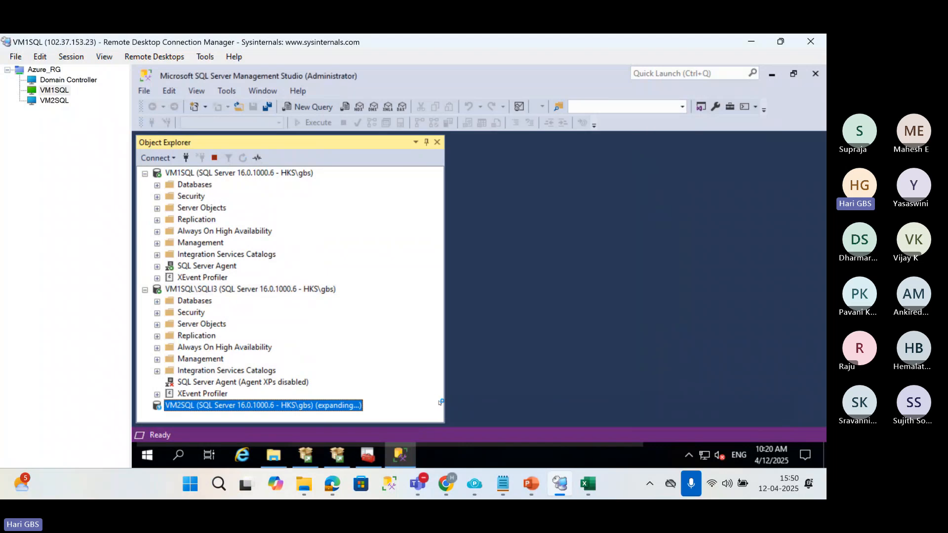
pyautogui.scroll(4, 176, 302)
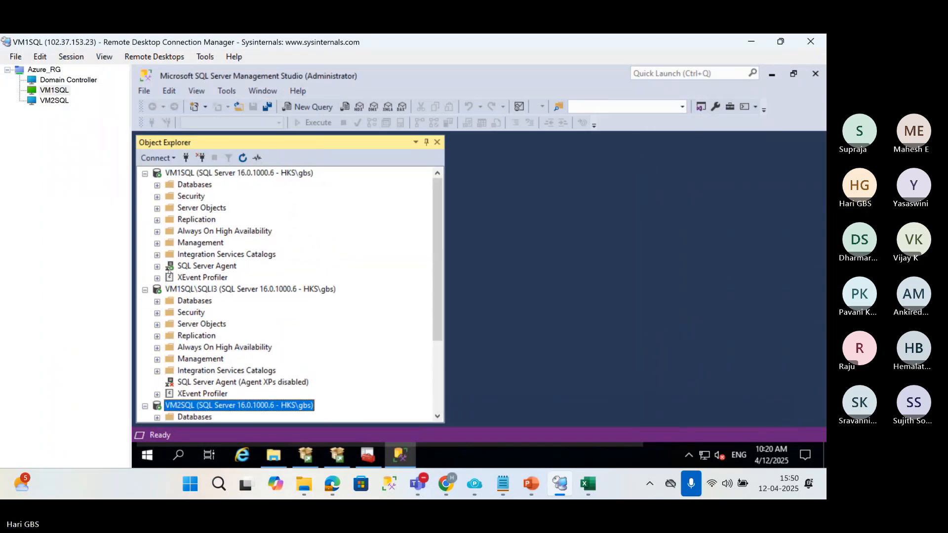
pyautogui.click(145, 173)
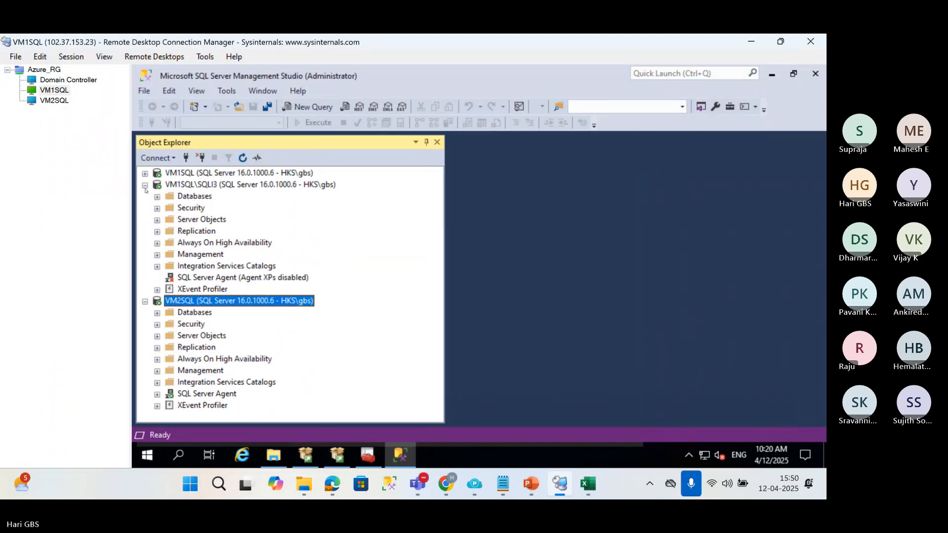
pyautogui.click(145, 186)
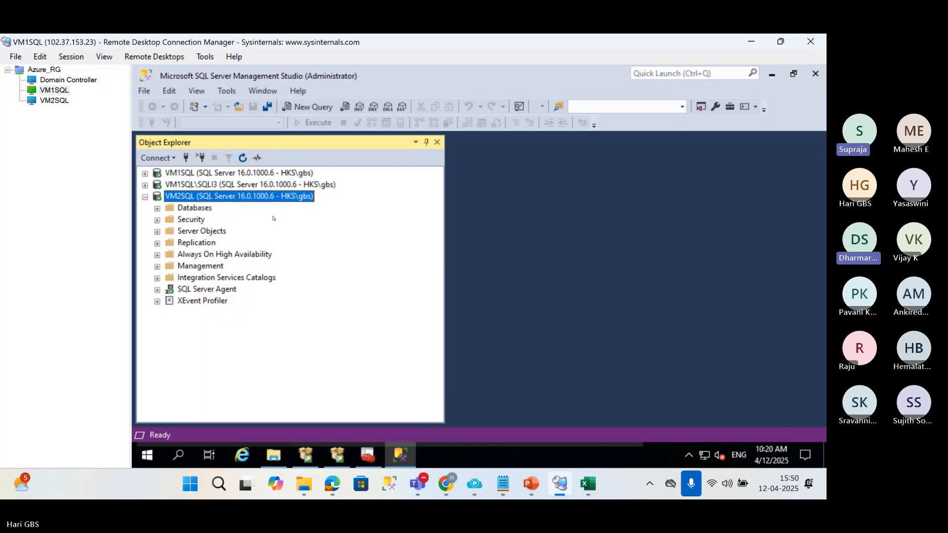
# Enable TCP/IP for the MSSQLSERVER instance in SQL Server Configuration Manager on VM1SQL.
pyautogui.click(368, 454)
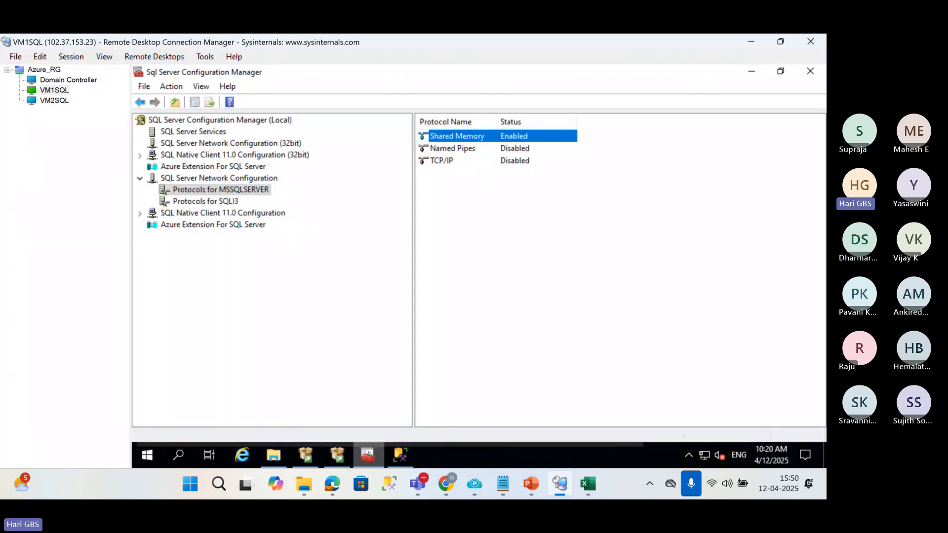
pyautogui.click(442, 161)
pyautogui.rightClick(447, 160)
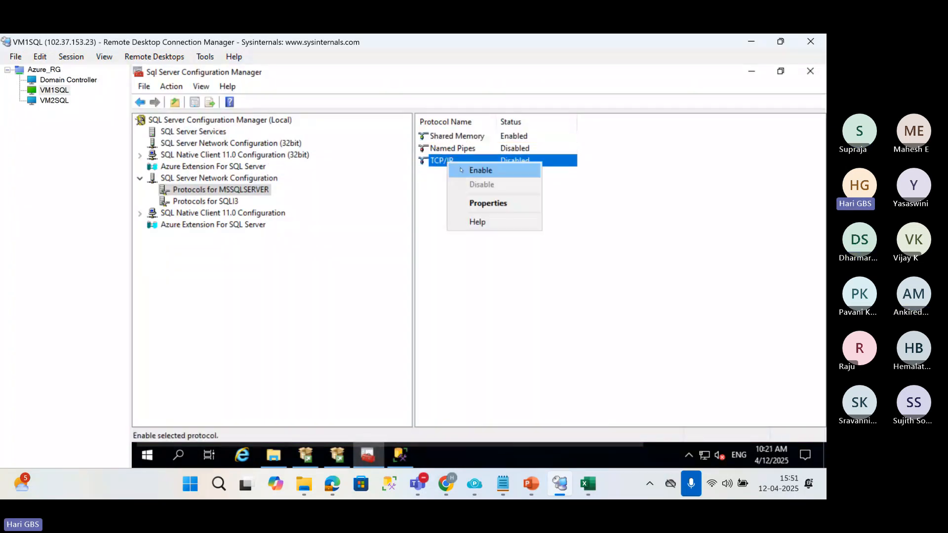
pyautogui.click(474, 170)
pyautogui.click(567, 287)
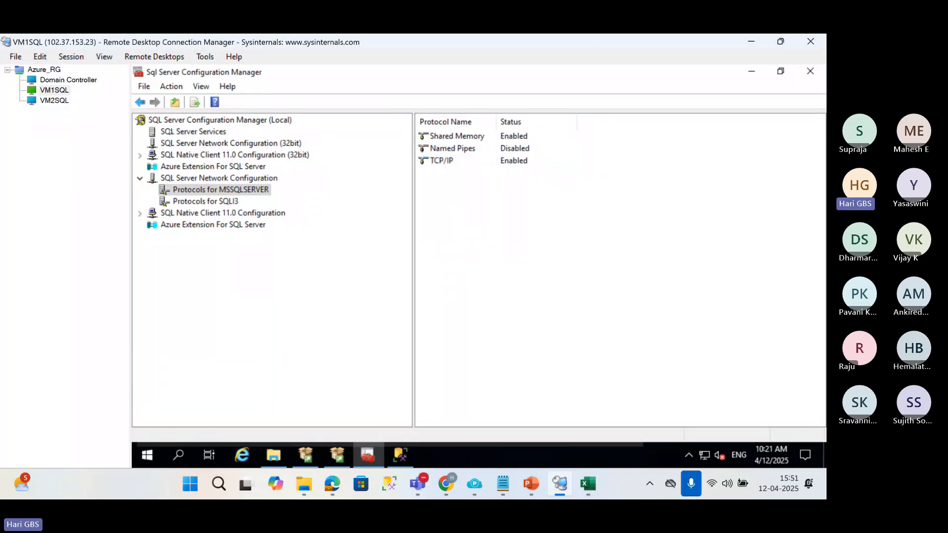
# Widen the Name column in the VM1SQL services list and restart the SQL Server (MSSQLSERVER) service.
pyautogui.click(193, 131)
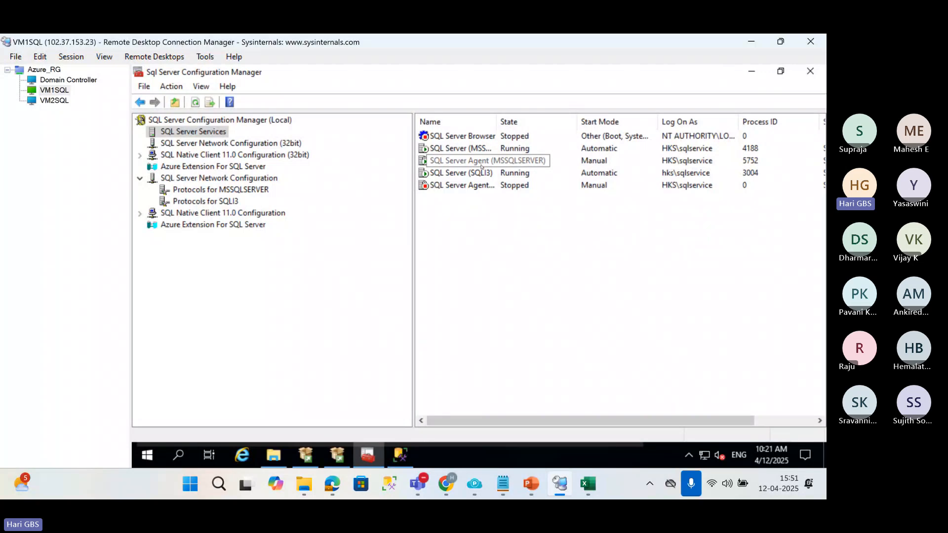
pyautogui.click(478, 150)
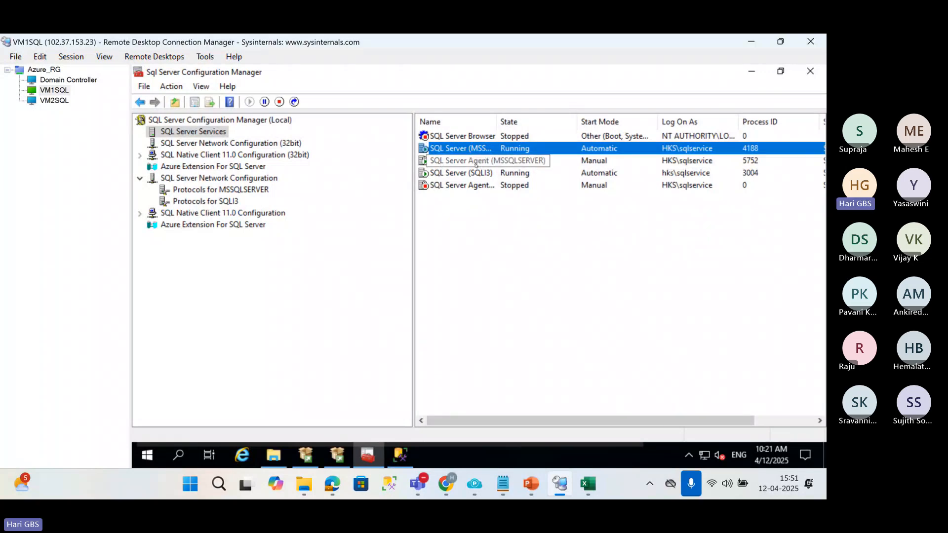
pyautogui.click(476, 161)
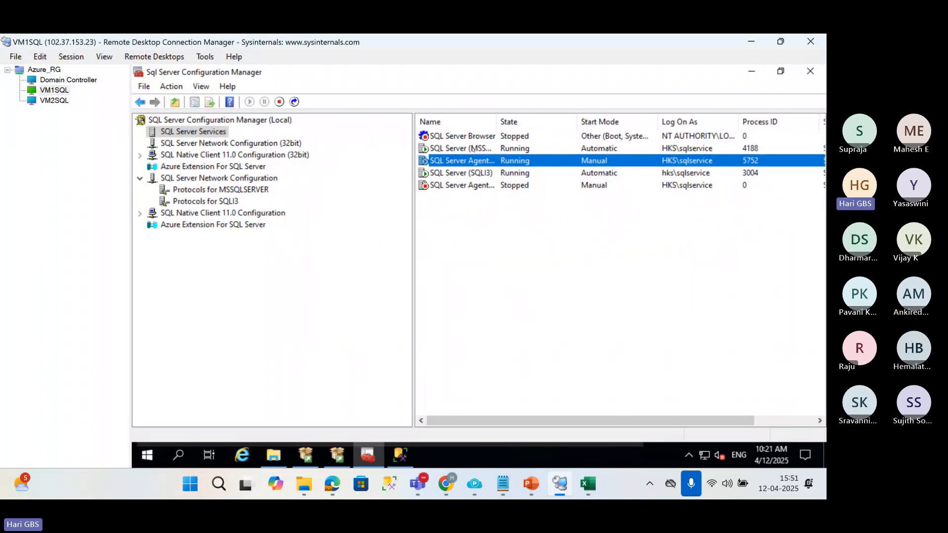
pyautogui.click(473, 148)
pyautogui.moveTo(496, 122); pyautogui.dragTo(584, 121)
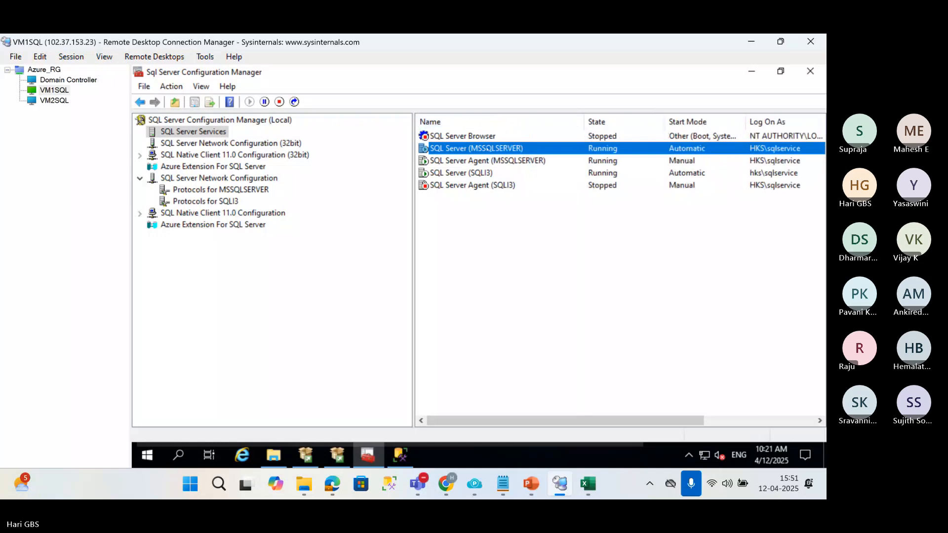
pyautogui.rightClick(486, 148)
pyautogui.click(518, 212)
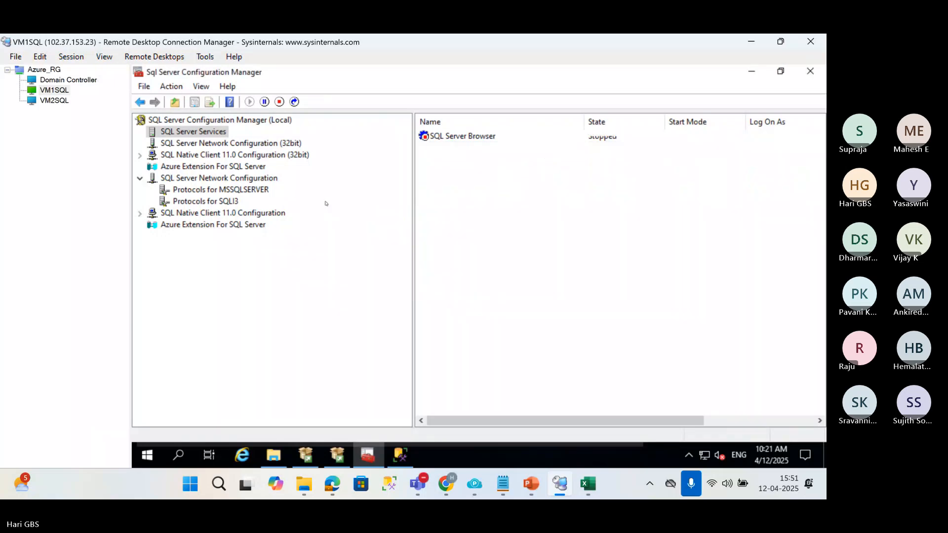
# Check the TCP/IP status among the protocols for the SQLI3 instance on VM1SQL.
pyautogui.click(242, 189)
pyautogui.click(229, 201)
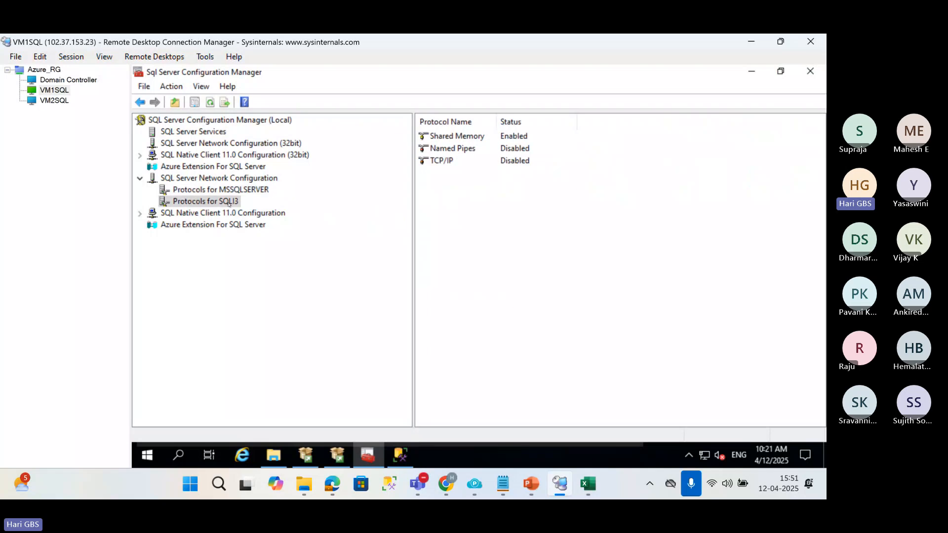
pyautogui.click(444, 161)
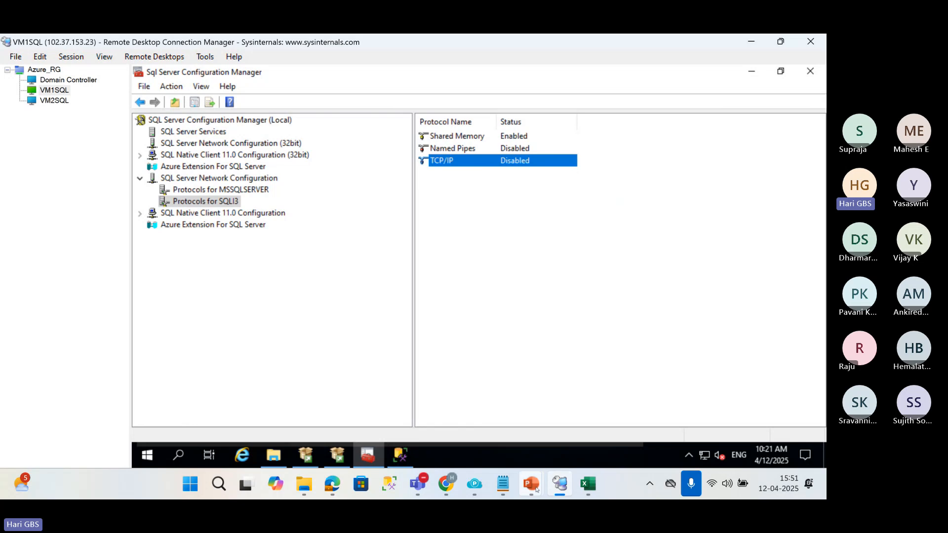
# Switch to the 01 LogShipping.pptx presentation in PowerPoint to view the log shipping diagram on slide 3.
pyautogui.moveTo(531, 485)
pyautogui.click(453, 408)
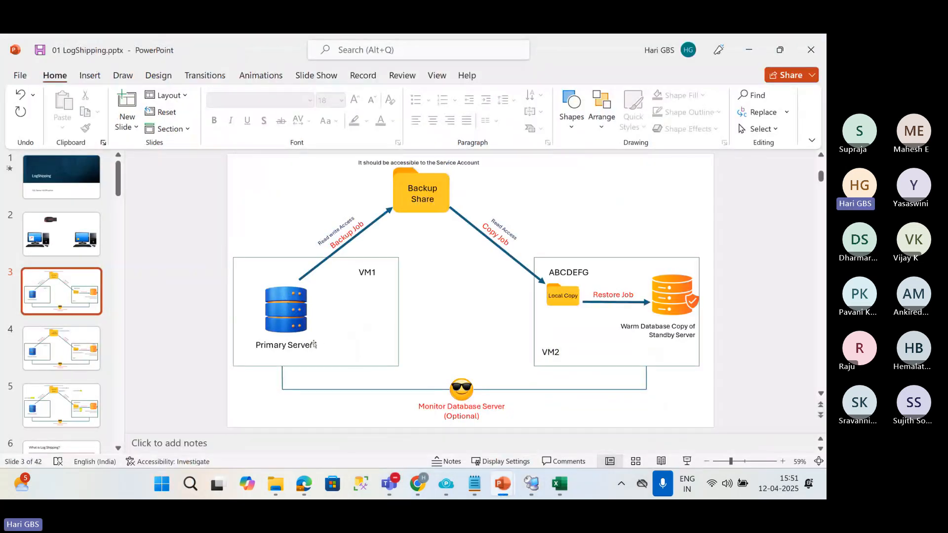
# Switch to the VM1SQL remote session in Remote Desktop Connection Manager and bring up SQL Server Management Studio.
pyautogui.click(286, 308)
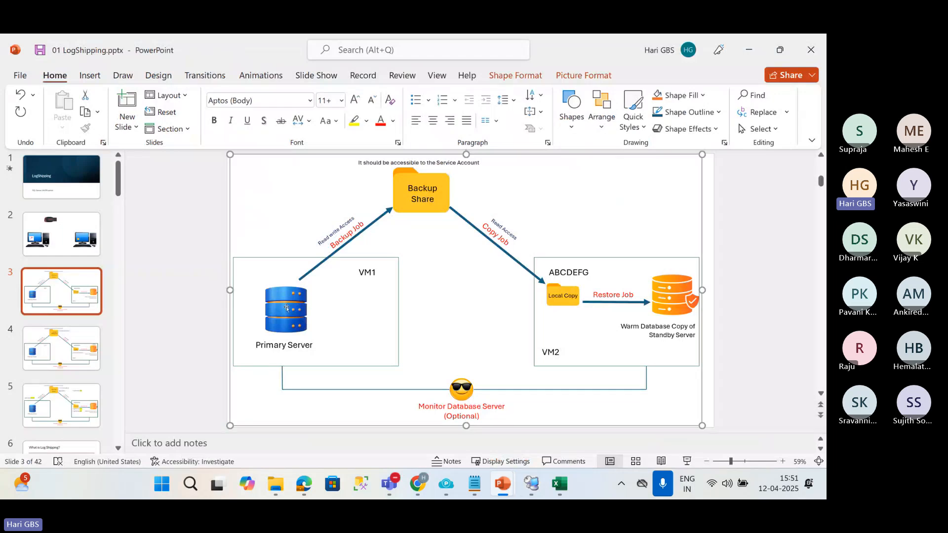
pyautogui.click(531, 483)
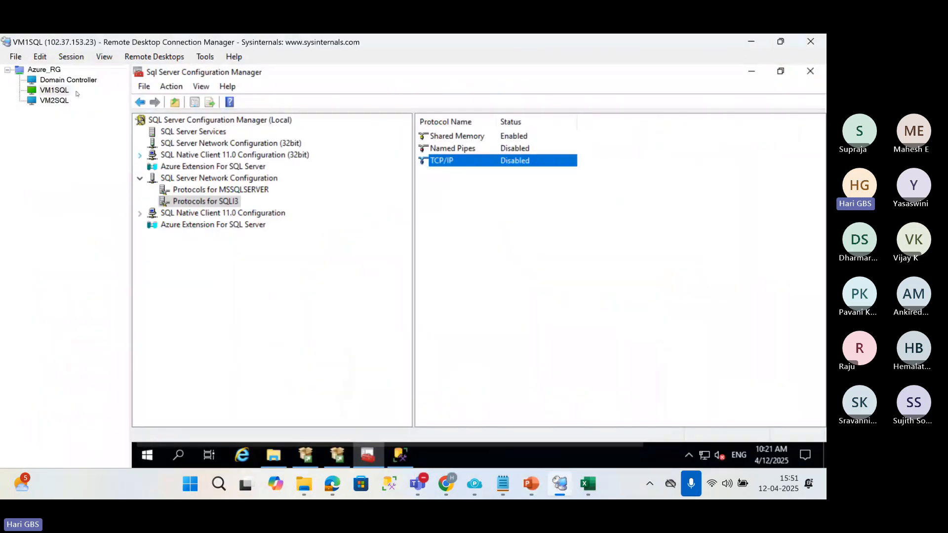
pyautogui.click(399, 456)
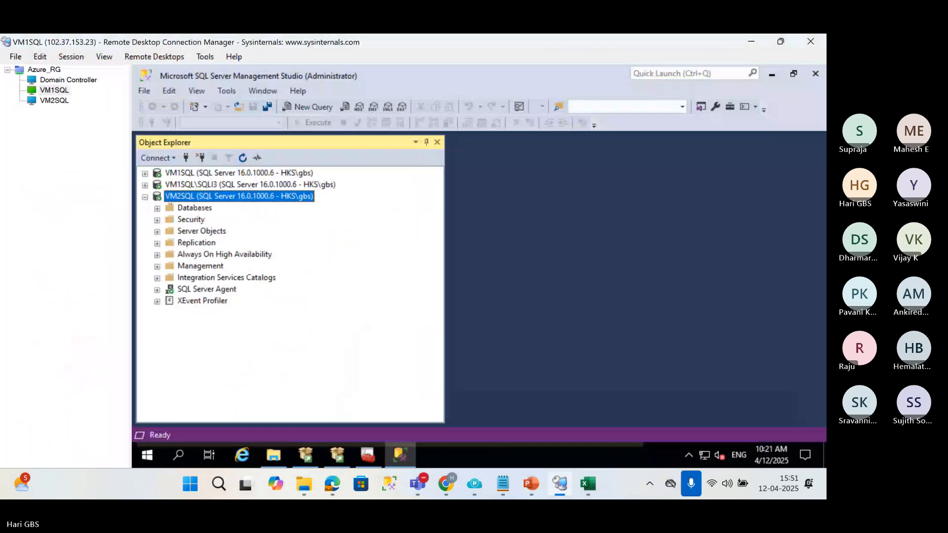
# Switch to the regular Chrome window and open chatgpt.com in the new tab.
pyautogui.moveTo(445, 485)
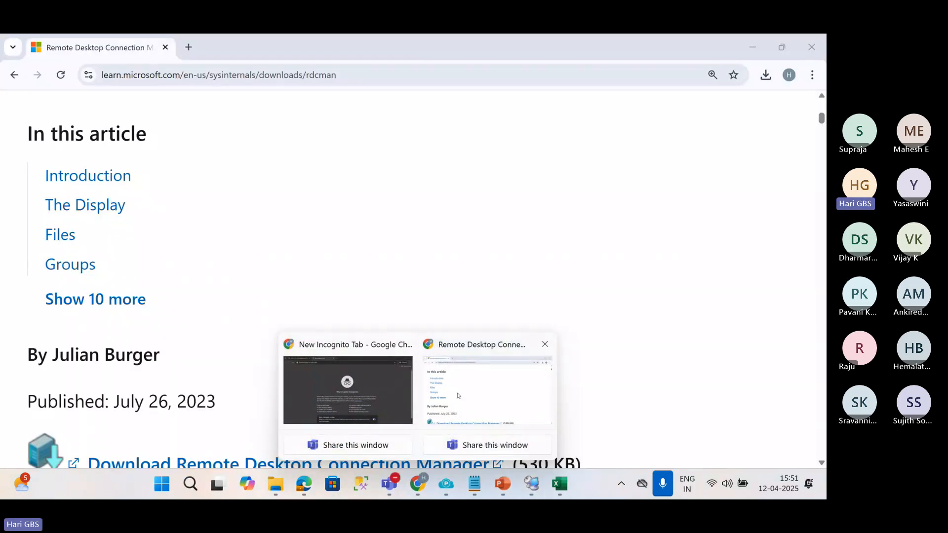
pyautogui.click(486, 389)
pyautogui.click(189, 47)
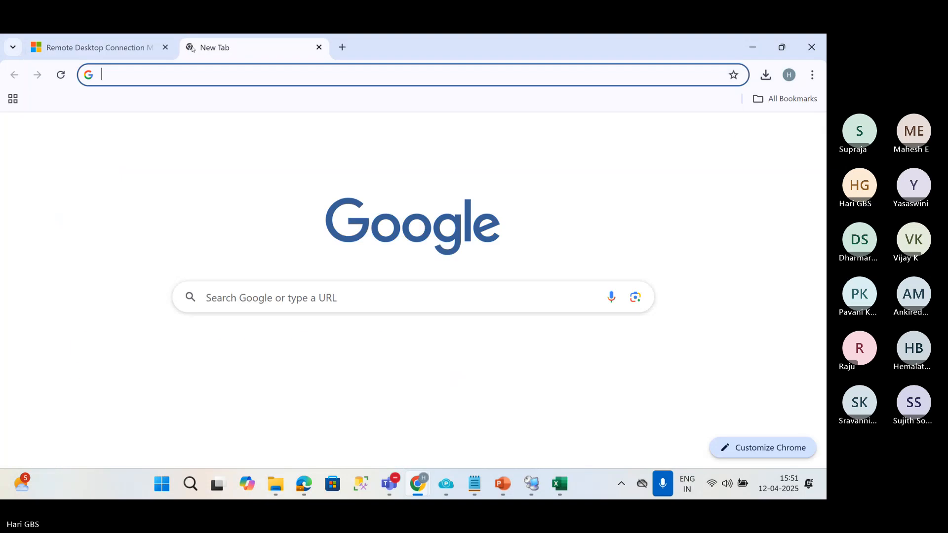
pyautogui.write('chatgpt.com')
pyautogui.press('Return')
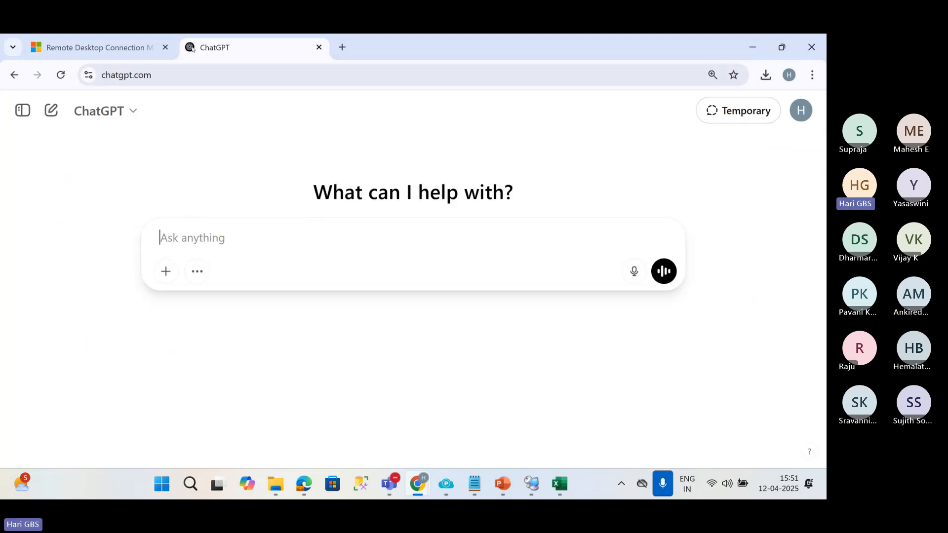
# Ask ChatGPT to create a sales database and 3 tables with 5 records in it.
pyautogui.write('provide a databs')
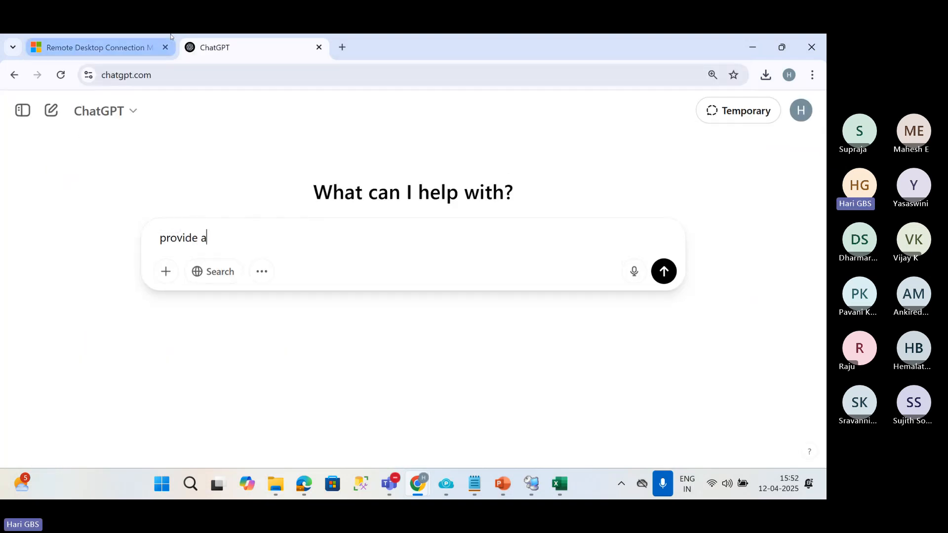
pyautogui.press('BackSpace')
pyautogui.press('BackSpace')
pyautogui.press('BackSpace')
pyautogui.press('BackSpace')
pyautogui.press('BackSpace')
pyautogui.press('BackSpace')
pyautogui.press('BackSpace')
pyautogui.press('BackSpace')
pyautogui.press('BackSpace')
pyautogui.press('BackSpace')
pyautogui.press('BackSpace')
pyautogui.press('BackSpace')
pyautogui.press('BackSpace')
pyautogui.press('BackSpace')
pyautogui.press('BackSpace')
pyautogui.press('BackSpace')
pyautogui.write('create')
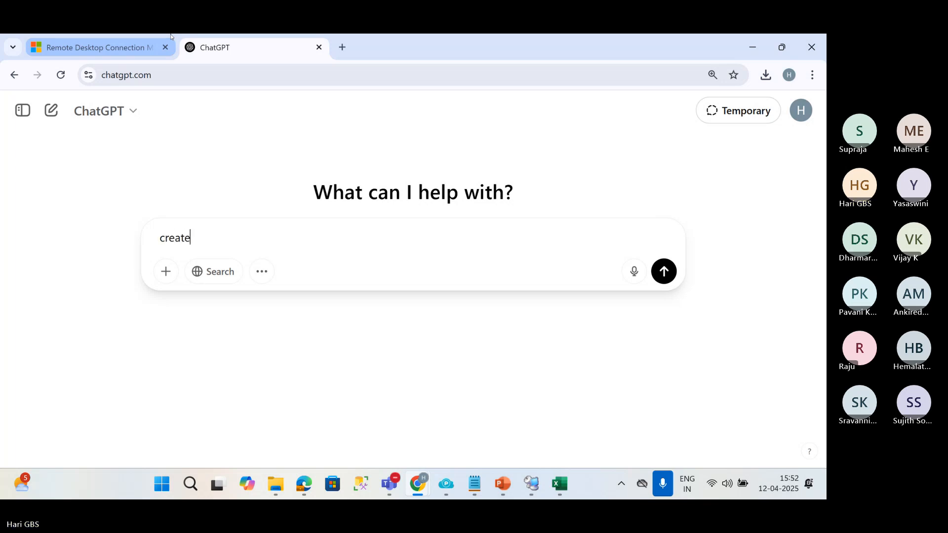
pyautogui.write(' a sales databse')
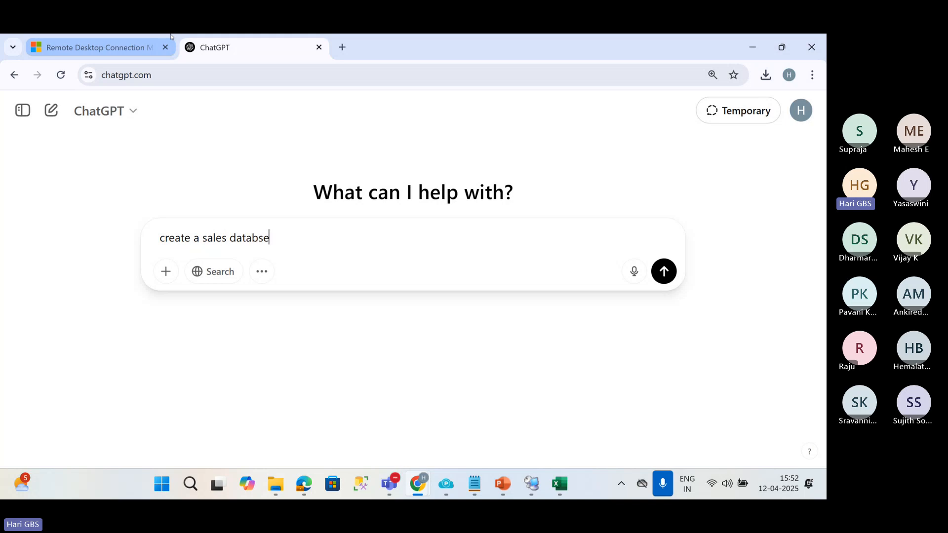
pyautogui.hotkey('shift', 'Return')
pyautogui.write('and ')
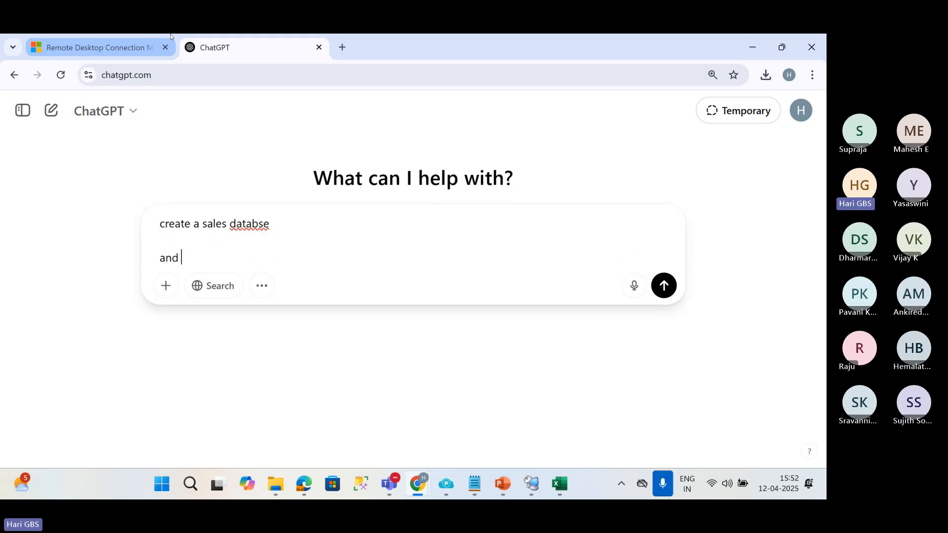
pyautogui.write('3 tables with 5 ')
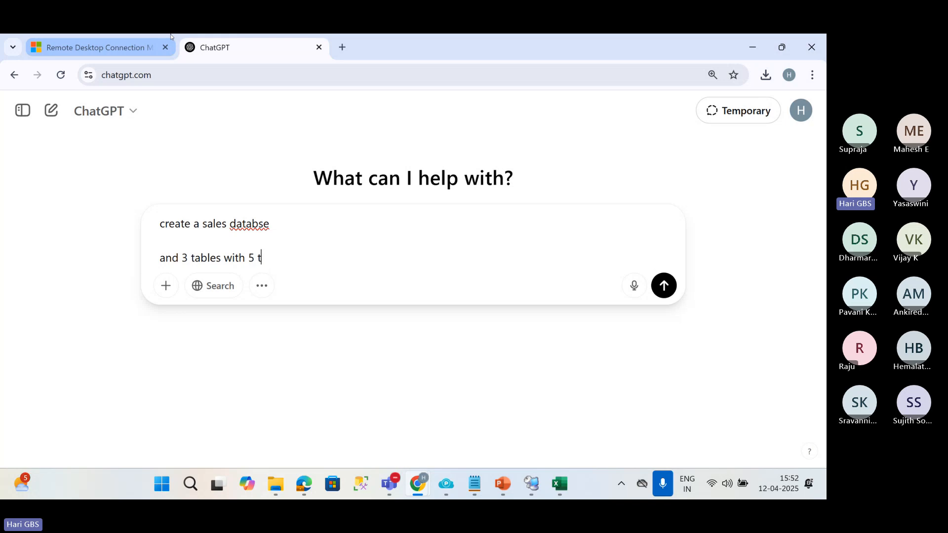
pyautogui.write('records in it')
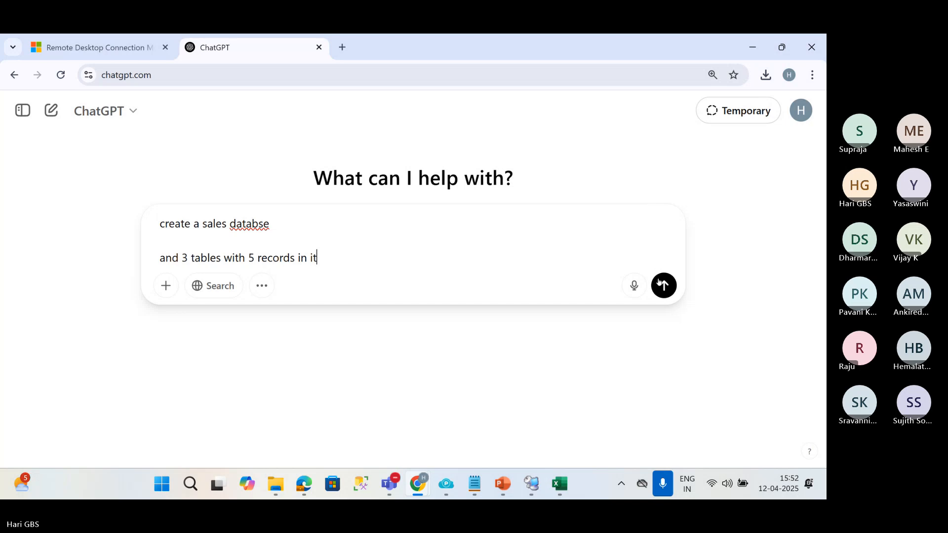
pyautogui.click(659, 282)
# Mute and unmute the microphone in the AZURE SQL DBA BATCH 35 Teams meeting, and return to ChatGPT.
pyautogui.moveTo(390, 484)
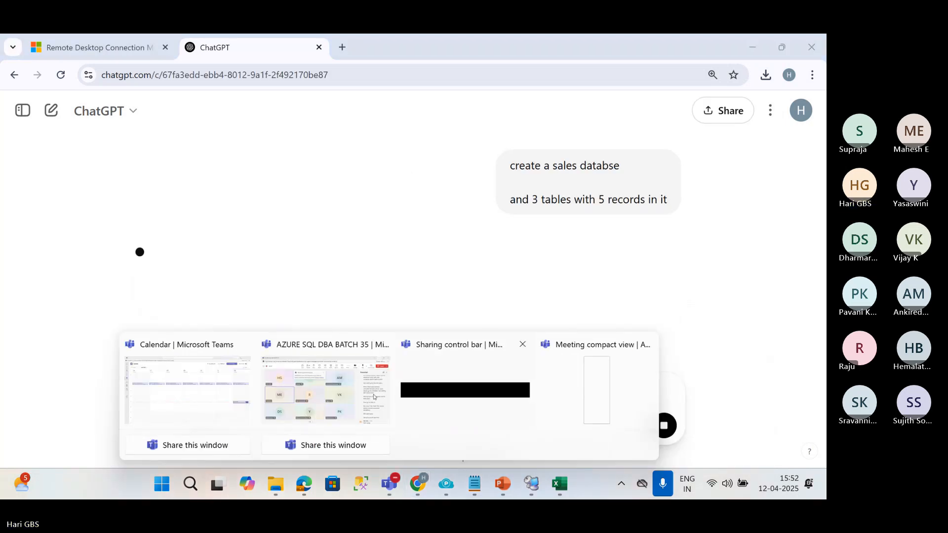
pyautogui.click(374, 396)
pyautogui.click(650, 94)
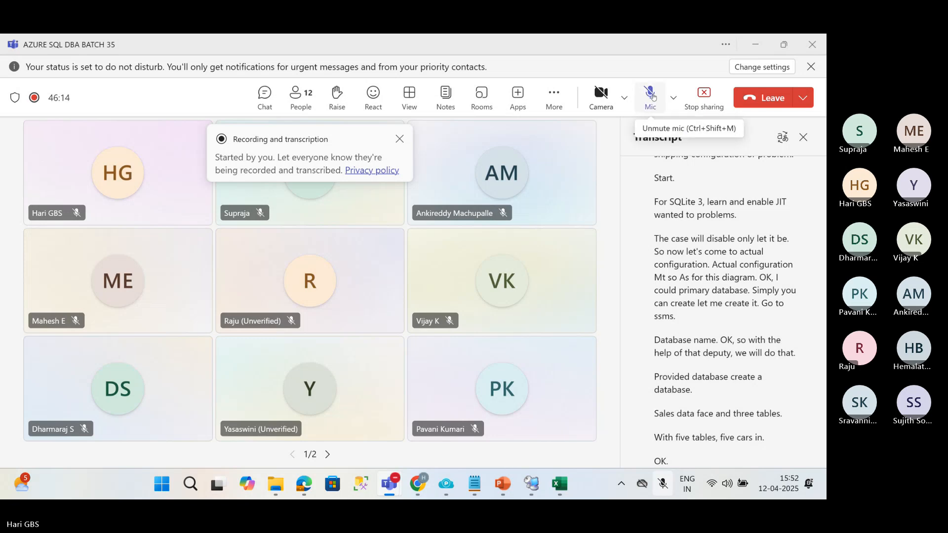
pyautogui.click(653, 97)
pyautogui.click(755, 45)
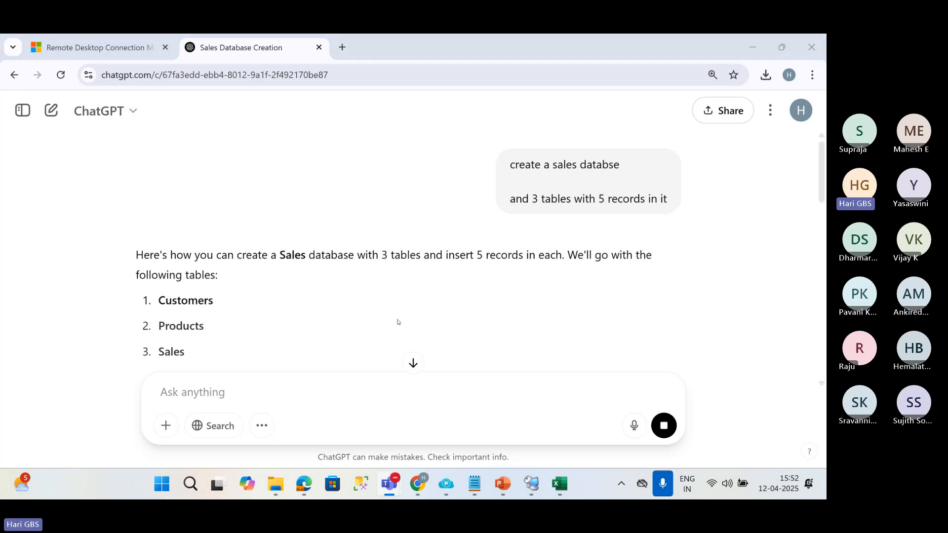
# Review the generated SQL script for the Customers, Products and Sales tables and copy the whole script.
pyautogui.scroll(-6, 398, 322)
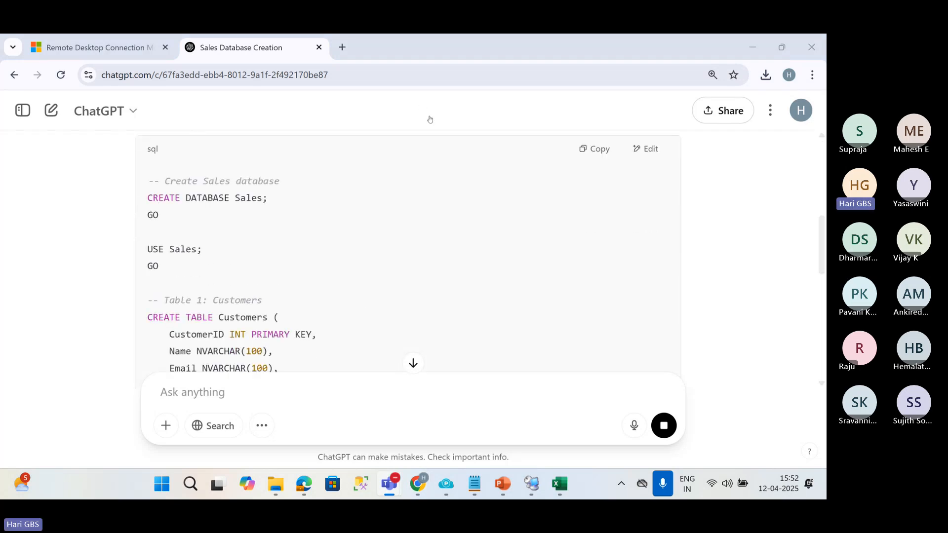
pyautogui.scroll(-9, 346, 264)
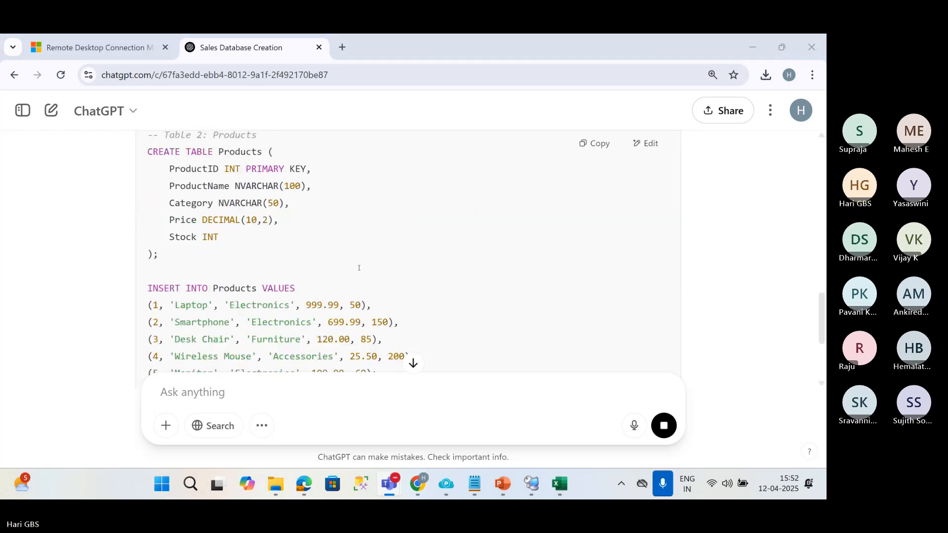
pyautogui.scroll(-6, 359, 268)
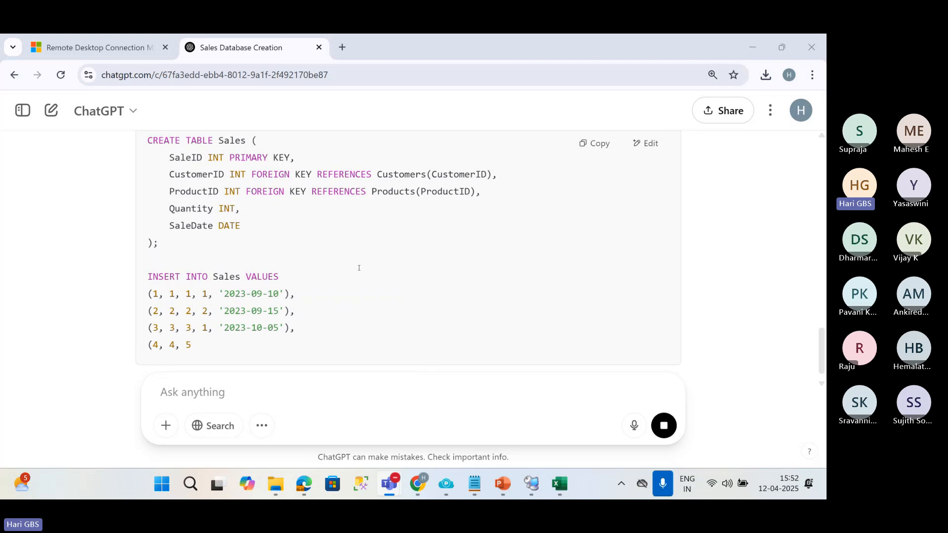
pyautogui.scroll(15, 365, 269)
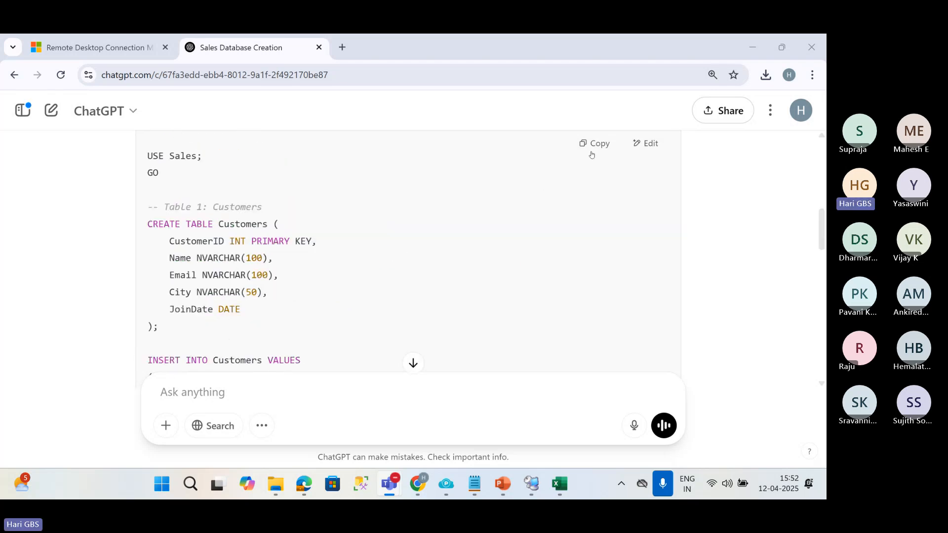
pyautogui.click(594, 144)
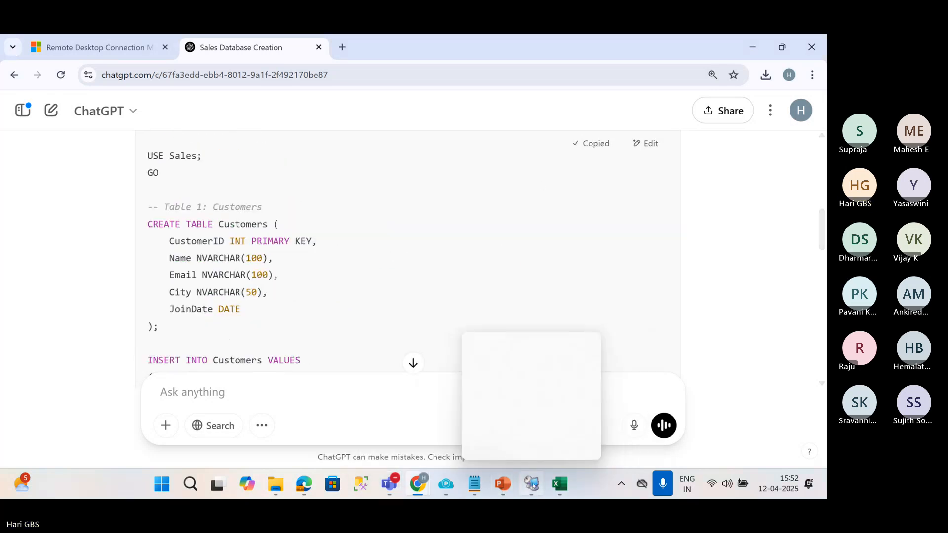
# Open a new query on the VM1SQL instance in Management Studio, narrow Object Explorer, and paste the copied script.
pyautogui.click(531, 483)
pyautogui.click(193, 174)
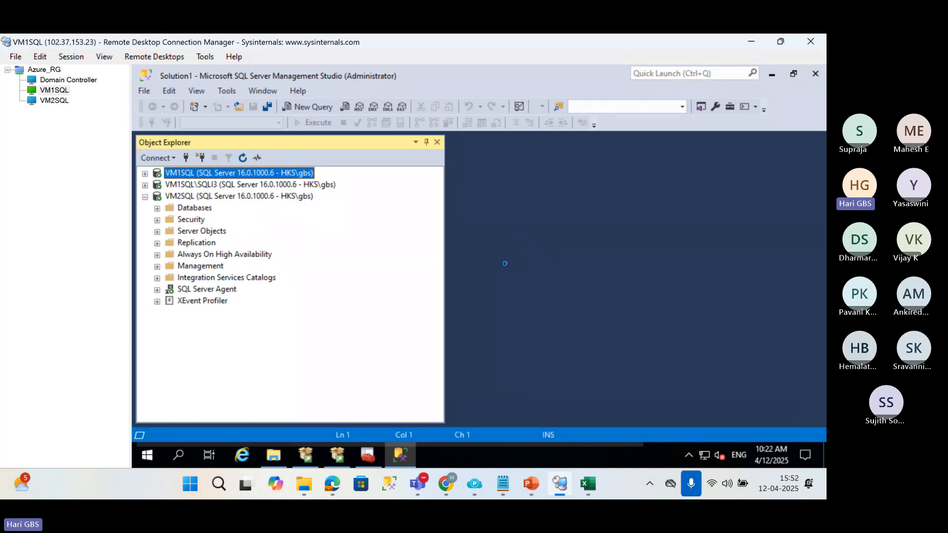
pyautogui.click(443, 269)
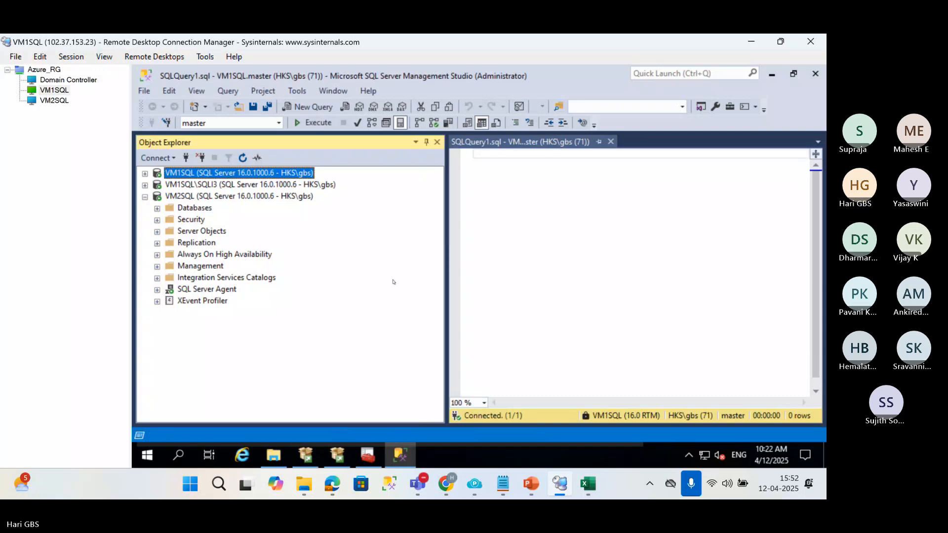
pyautogui.moveTo(445, 260); pyautogui.dragTo(346, 260)
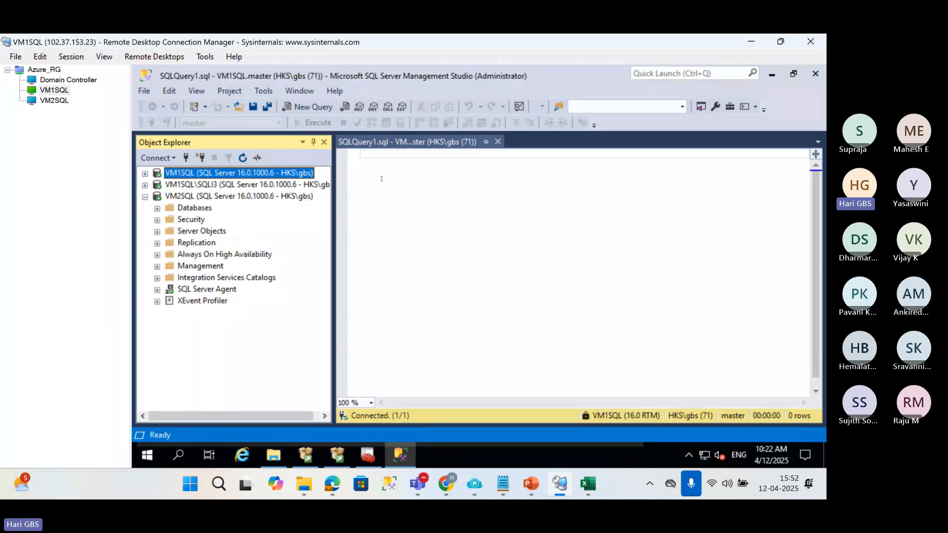
pyautogui.click(411, 183)
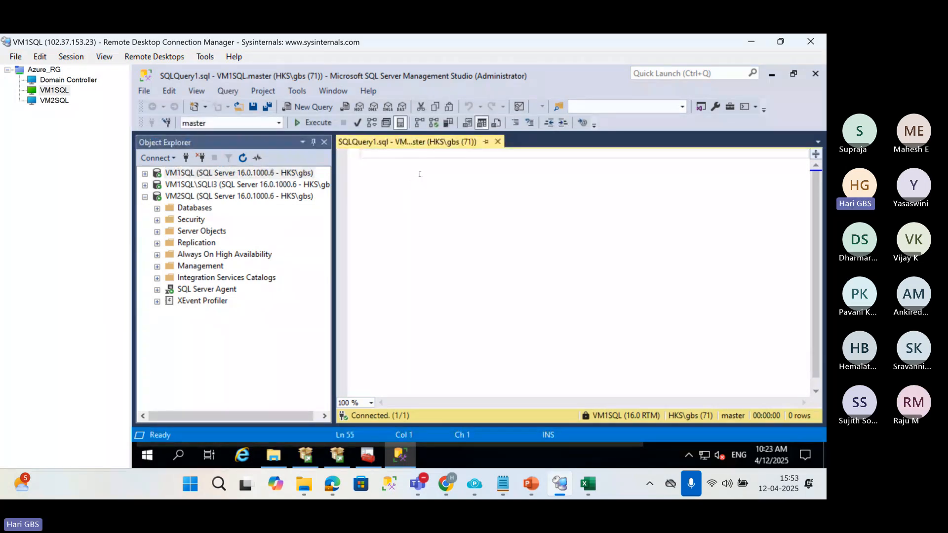
pyautogui.hotkey('ctrl', 'v')
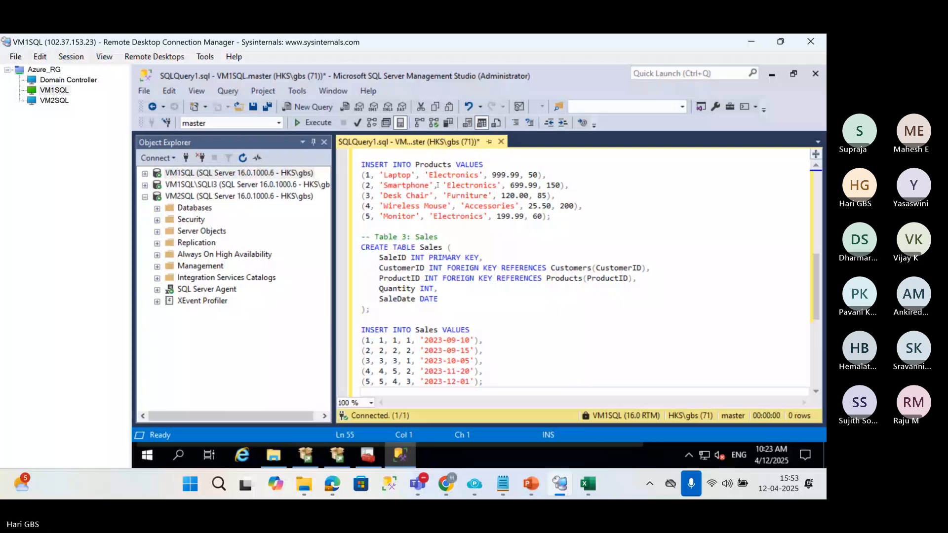
# Execute the CREATE DATABASE Sales statement and the USE Sales statement separately from the rest of the script.
pyautogui.scroll(10, 402, 179)
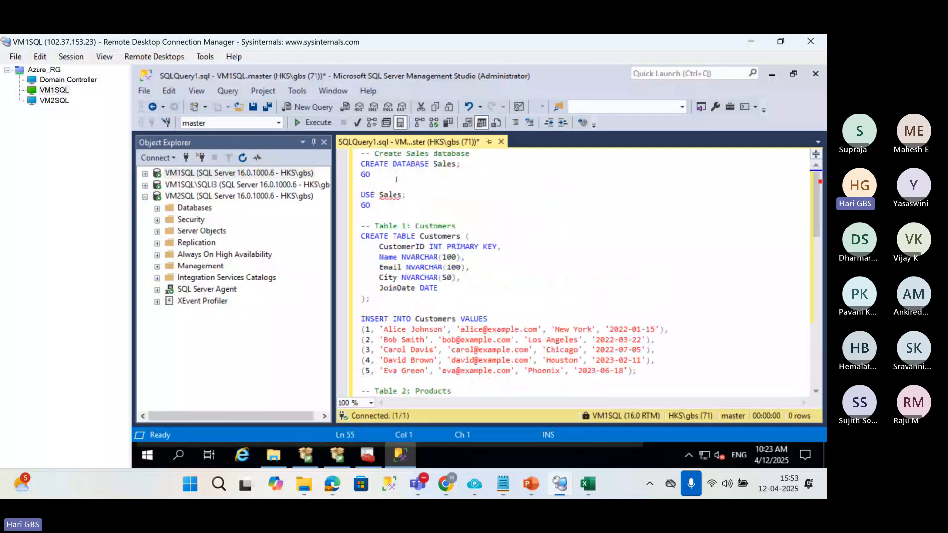
pyautogui.moveTo(396, 180); pyautogui.dragTo(361, 164)
pyautogui.press('F5')
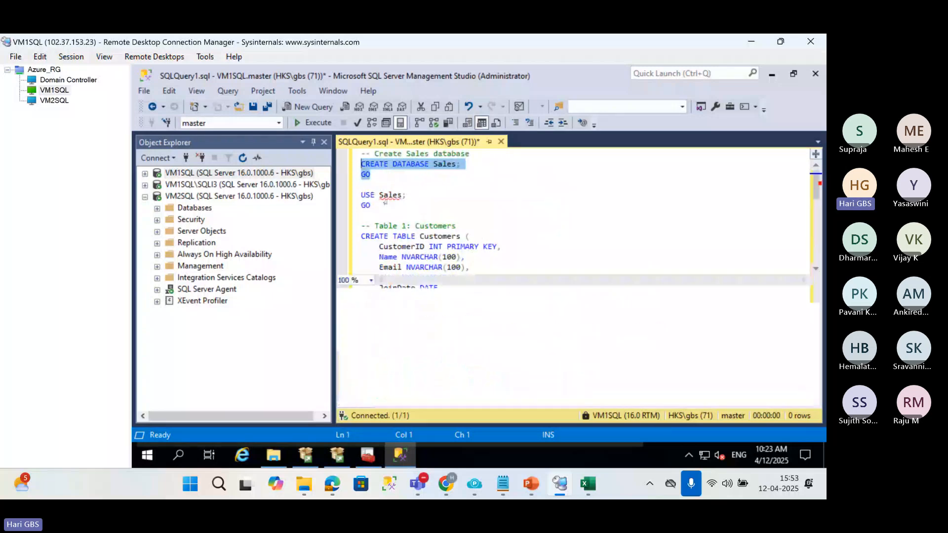
pyautogui.moveTo(385, 201); pyautogui.dragTo(361, 195)
pyautogui.press('F5')
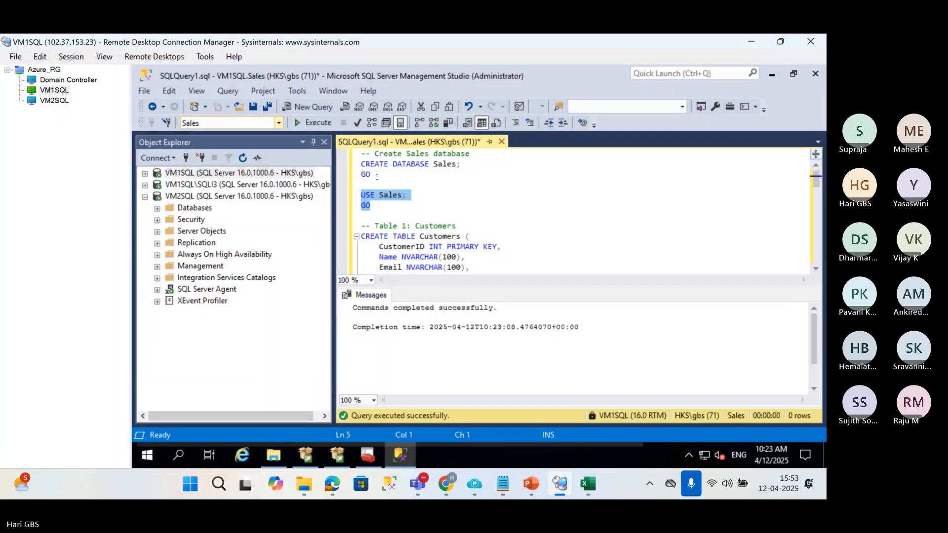
# Delete the database creation and USE statements, and execute the remaining script to create and fill the three tables.
pyautogui.moveTo(373, 216); pyautogui.dragTo(352, 133)
pyautogui.press('Delete')
pyautogui.press('F5')
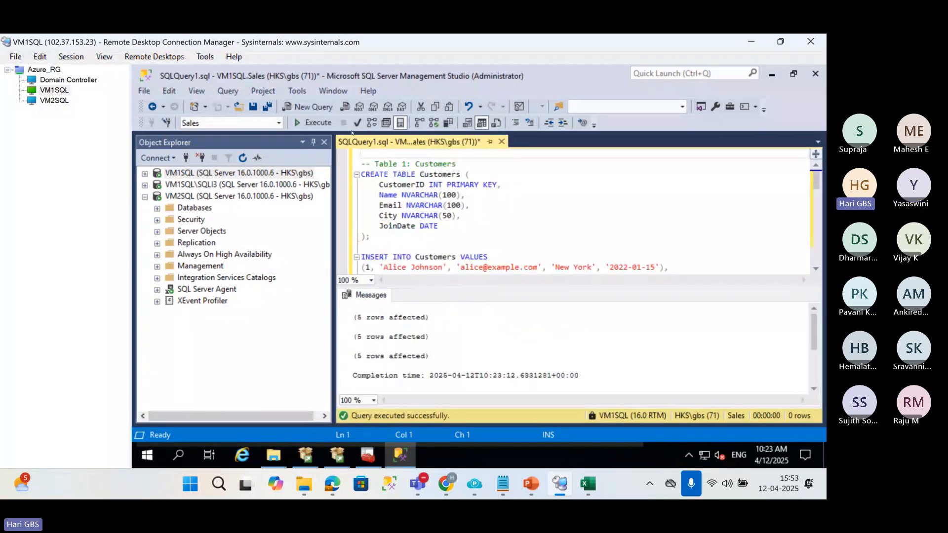
# Replace the script with "select * from sys.tables" and execute it to list the tables in Sales.
pyautogui.hotkey('ctrl', 'a')
pyautogui.press('Delete')
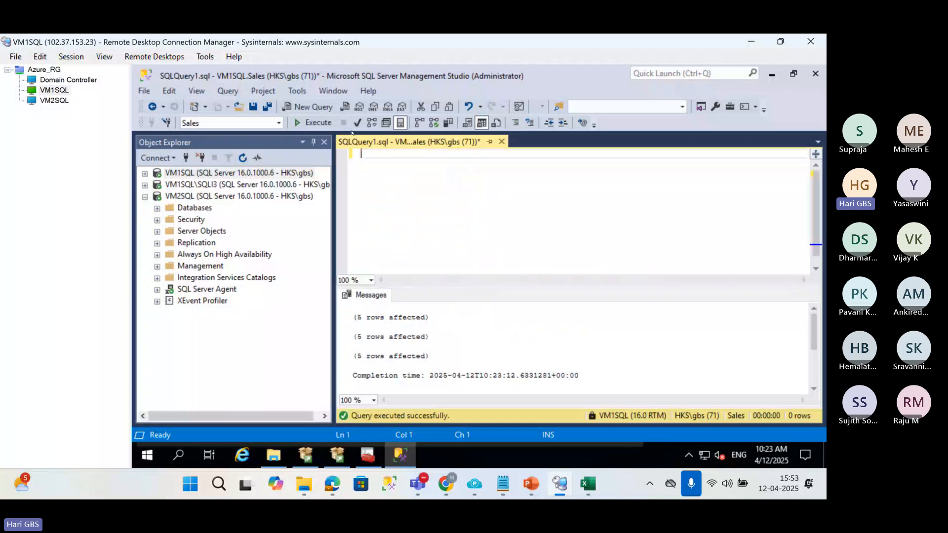
pyautogui.write('select * from sys.tabl;es')
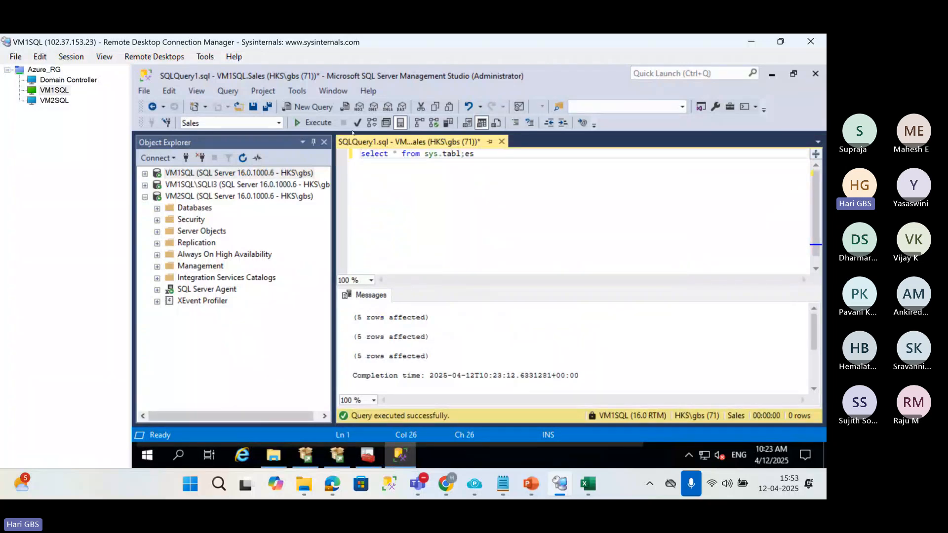
pyautogui.press('F5')
pyautogui.press('Left')
pyautogui.press('Left')
pyautogui.press('Left')
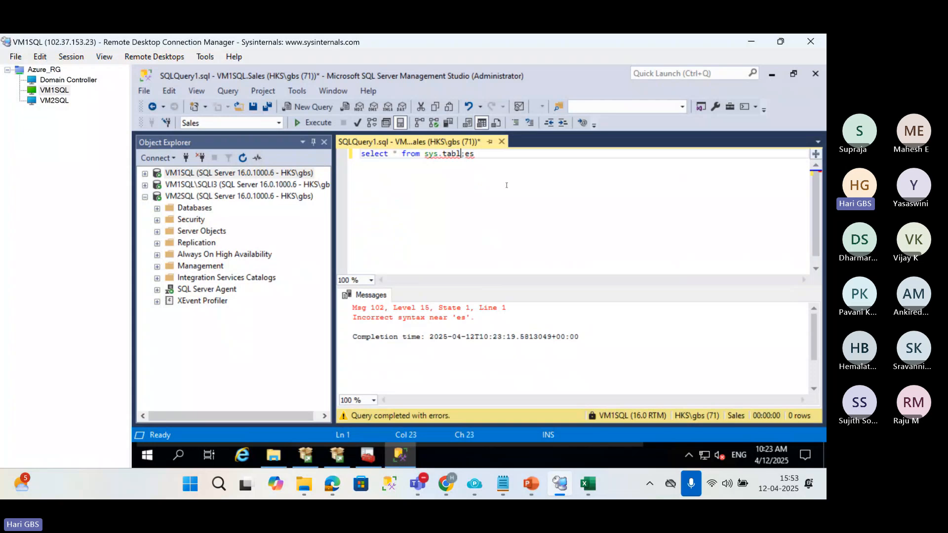
pyautogui.press('Delete')
pyautogui.press('F5')
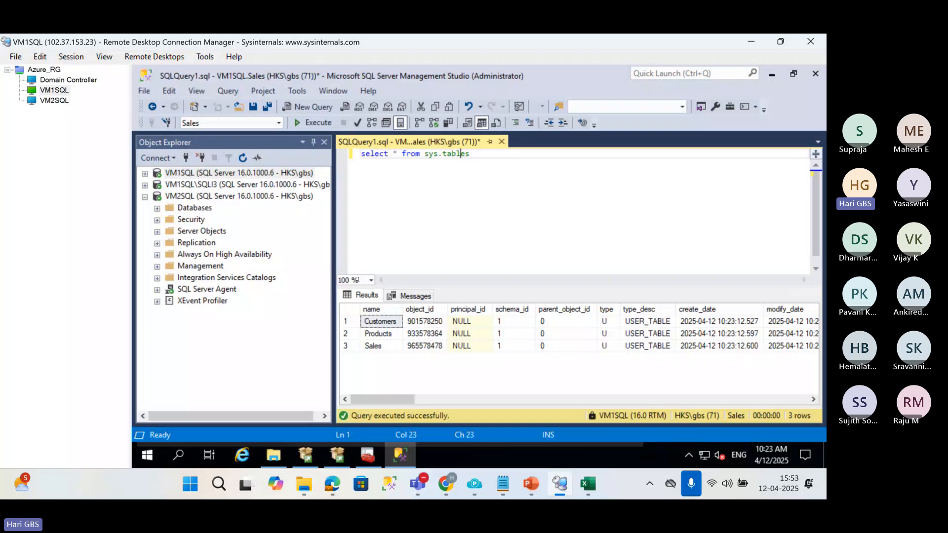
# Expand the VM1SQL instance in Object Explorer and check its databases for Sales.
pyautogui.click(145, 174)
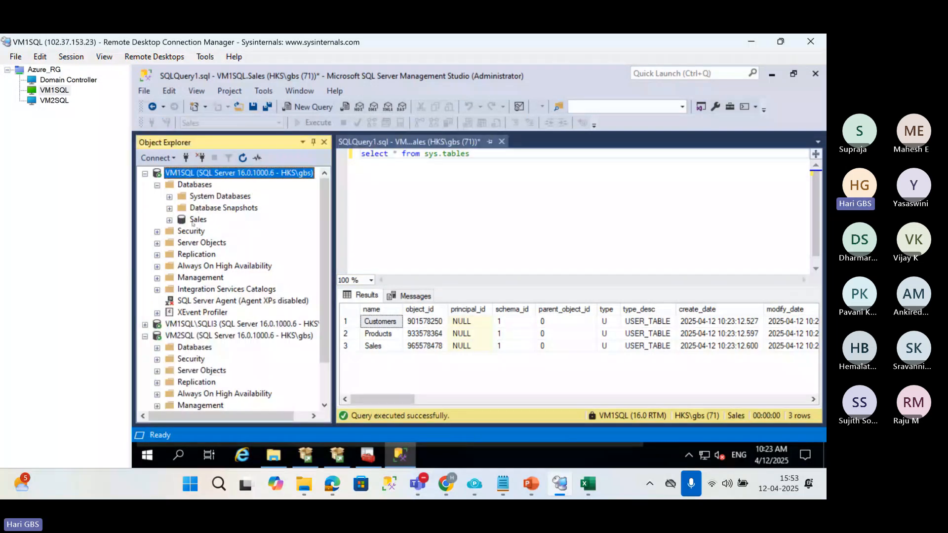
pyautogui.click(147, 219)
pyautogui.click(159, 328)
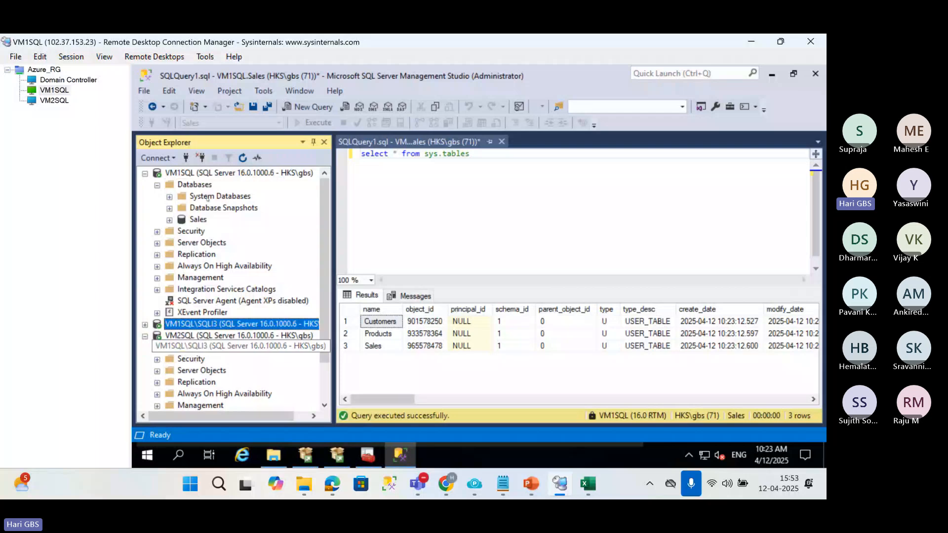
# Disconnect the VM1SQL\SQLi3 instance, and in the VM2SQL remote session connect Management Studio to VM2SQL with the server certificate trusted.
pyautogui.click(201, 159)
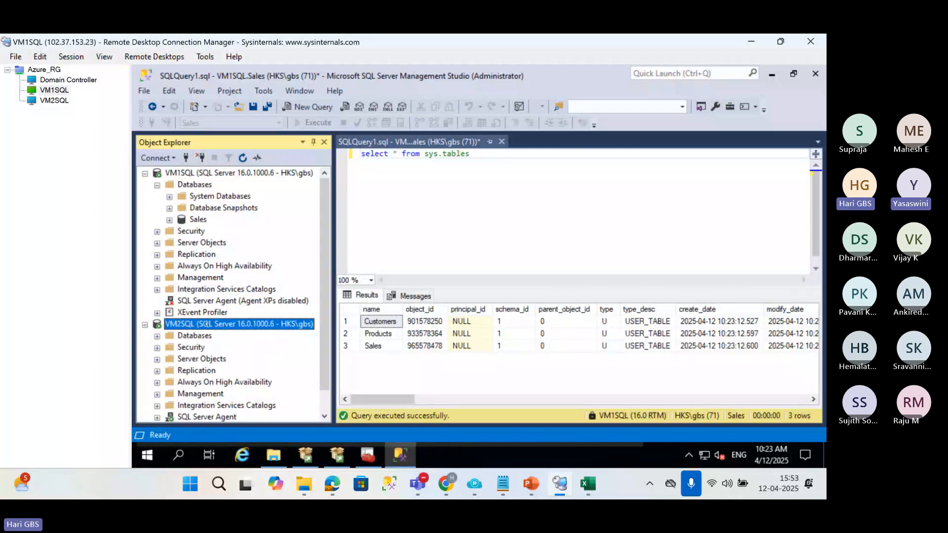
pyautogui.click(53, 102)
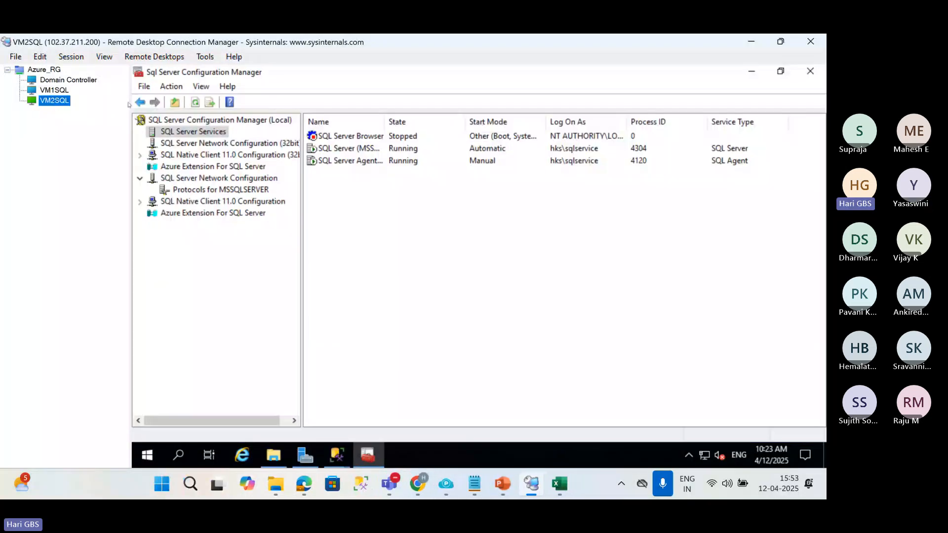
pyautogui.click(751, 71)
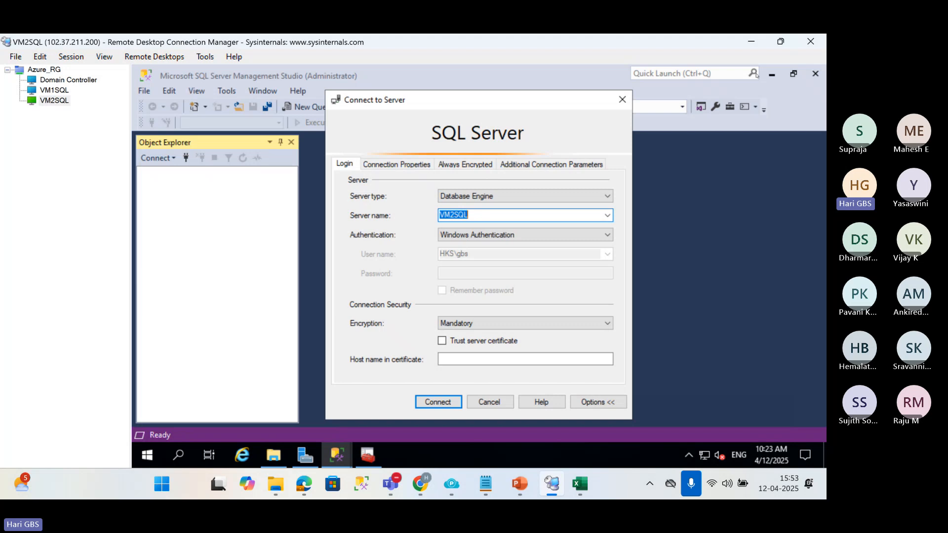
pyautogui.click(442, 341)
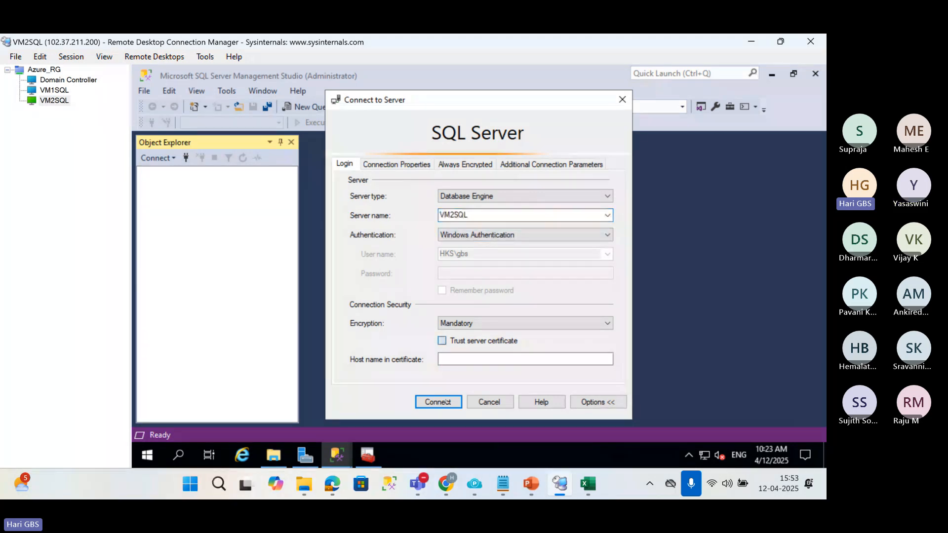
pyautogui.click(446, 403)
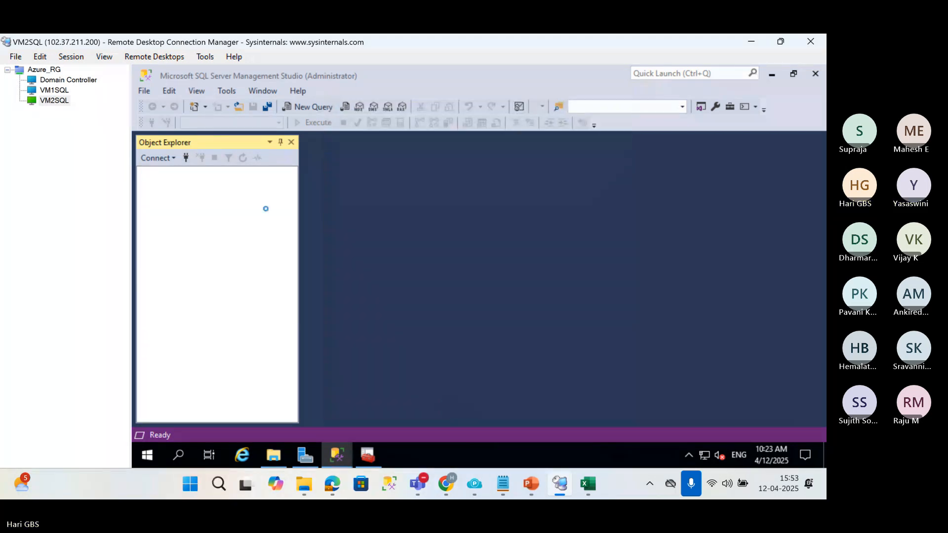
# View the overview of all sessions in the Azure_RG group and return to the VM1SQL session.
pyautogui.click(68, 90)
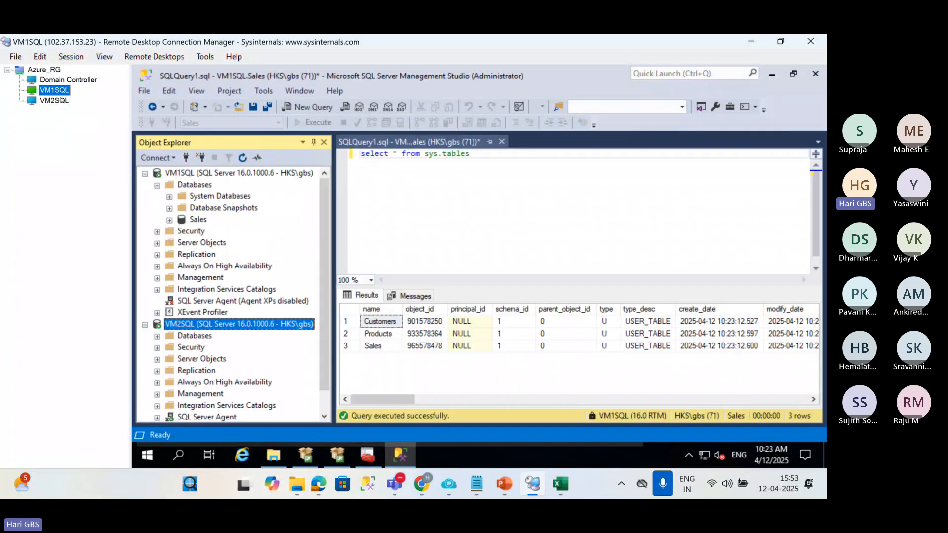
pyautogui.click(47, 71)
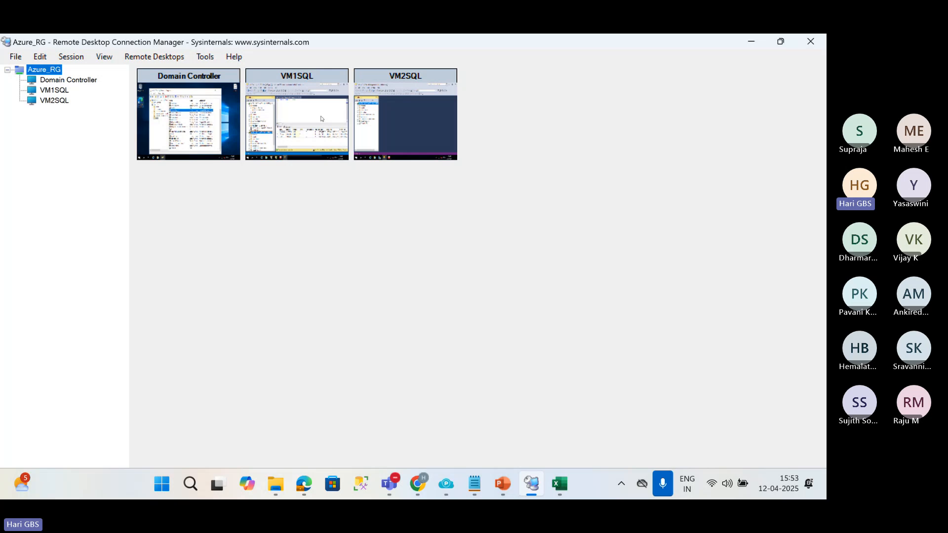
pyautogui.doubleClick(339, 87)
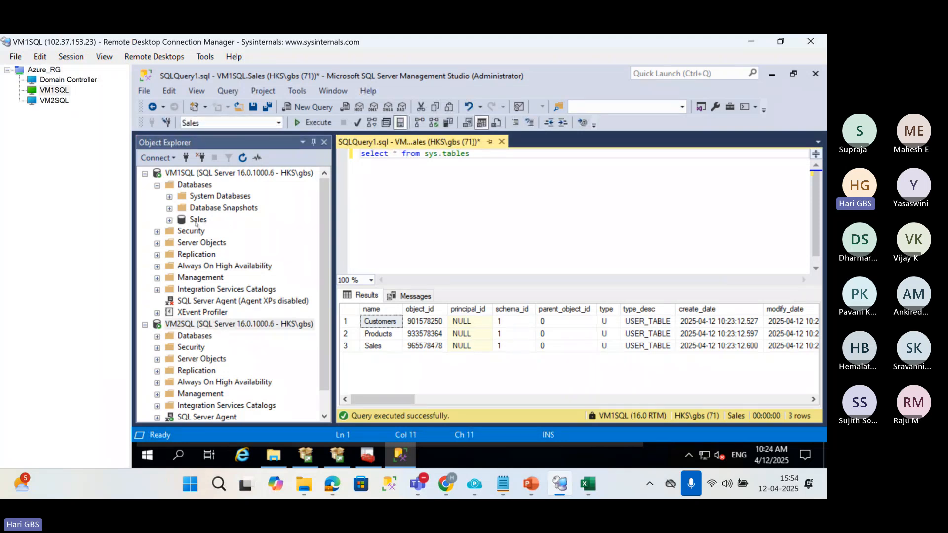
# Examine the Transaction Log Shipping page in the properties of VM1SQL's Sales database, and close the dialog.
pyautogui.click(197, 220)
pyautogui.rightClick(199, 222)
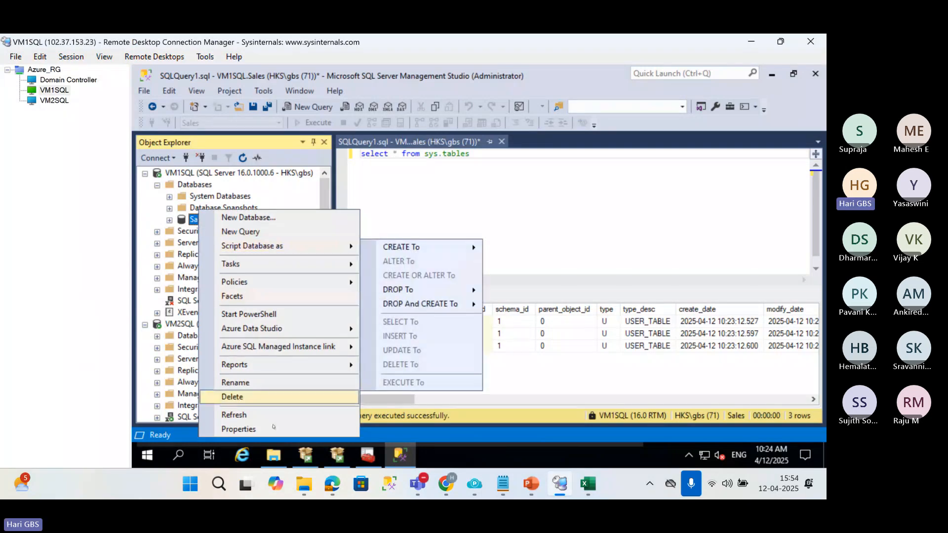
pyautogui.click(270, 430)
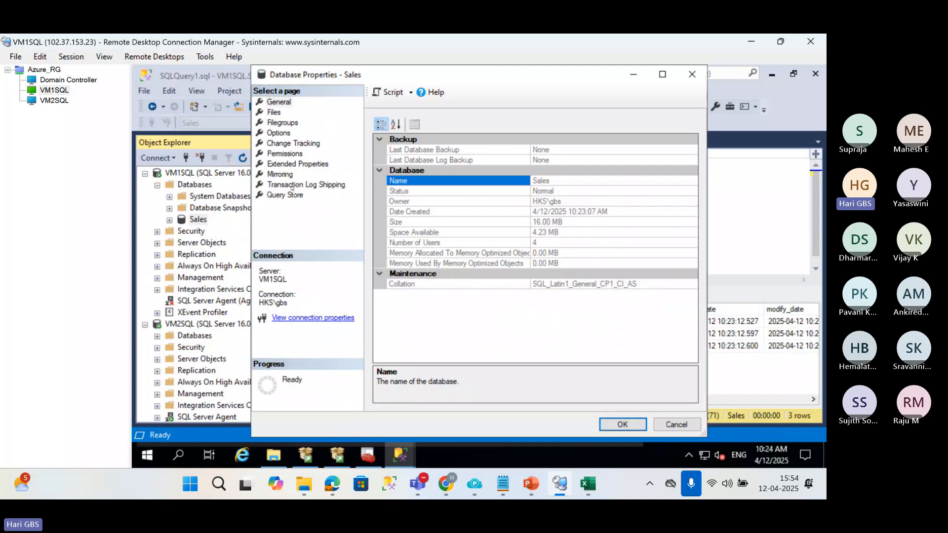
pyautogui.click(291, 186)
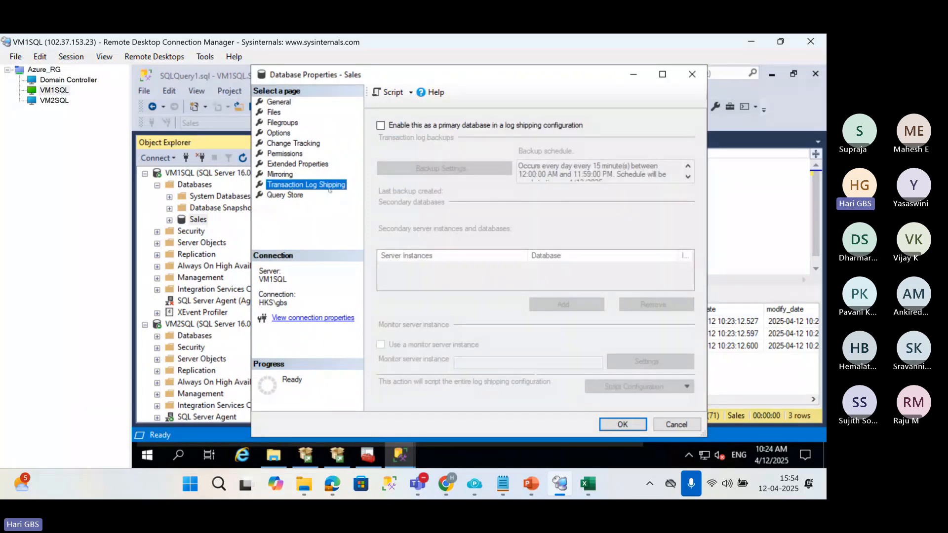
pyautogui.click(692, 74)
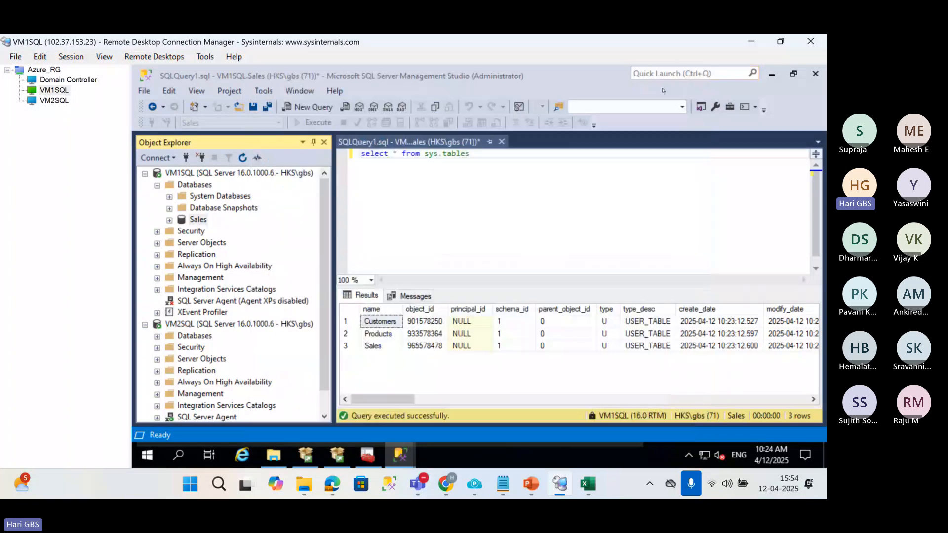
# Open the log shipping configuration of the Sales database through its Ship Transaction Logs task.
pyautogui.rightClick(203, 223)
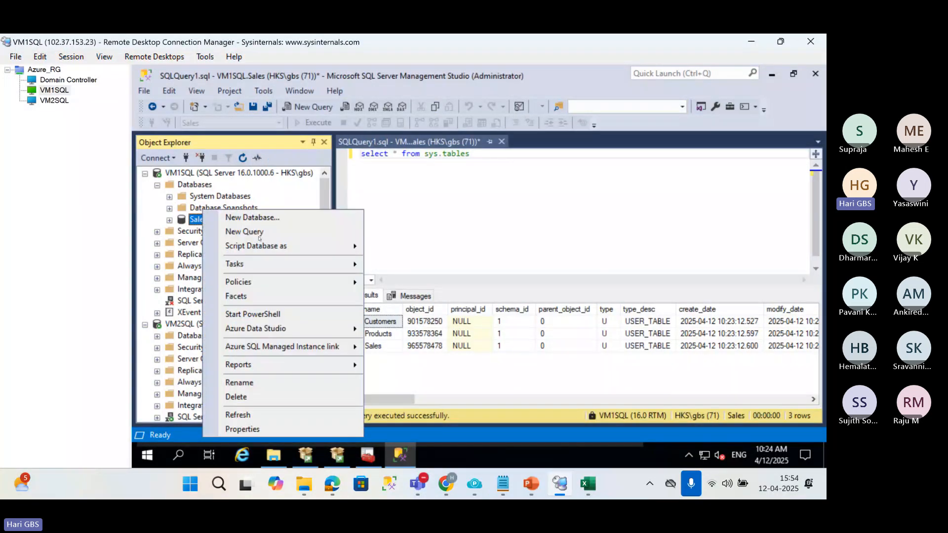
pyautogui.moveTo(360, 263)
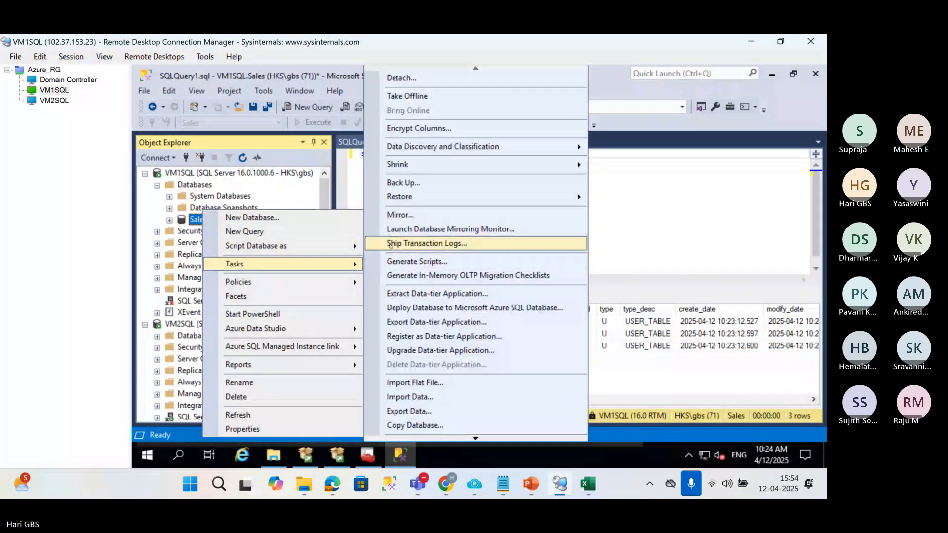
pyautogui.click(392, 244)
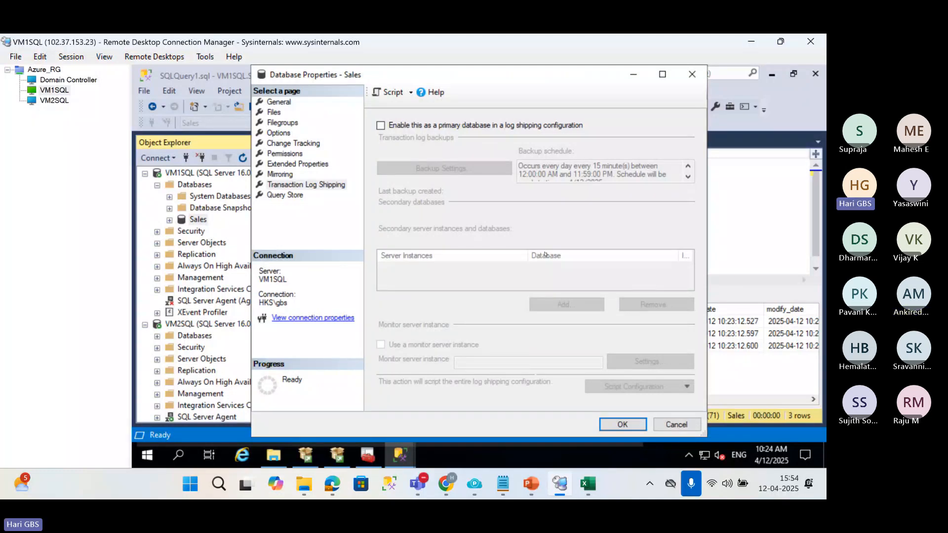
# Switch to the 01 LogShipping.pptx presentation in PowerPoint and review the log shipping architecture diagram on slide 3.
pyautogui.click(527, 482)
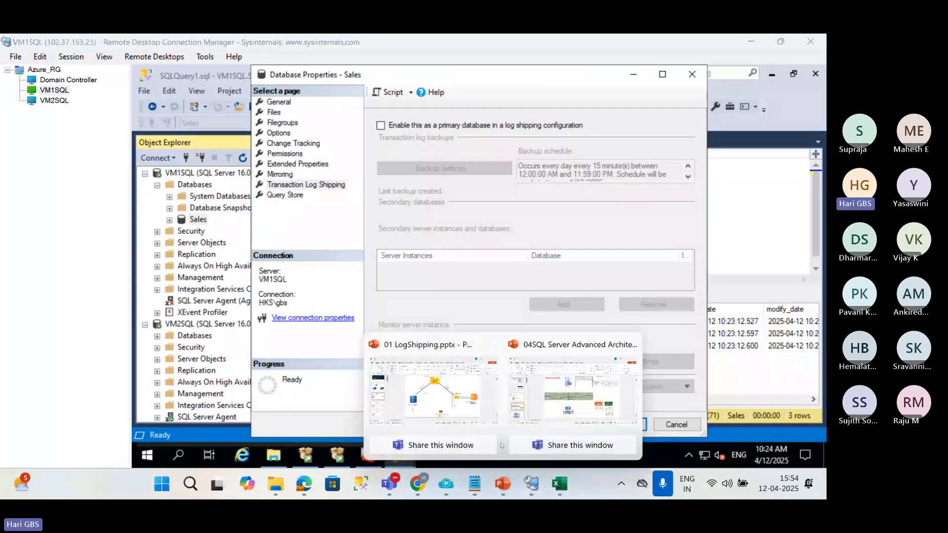
pyautogui.click(449, 388)
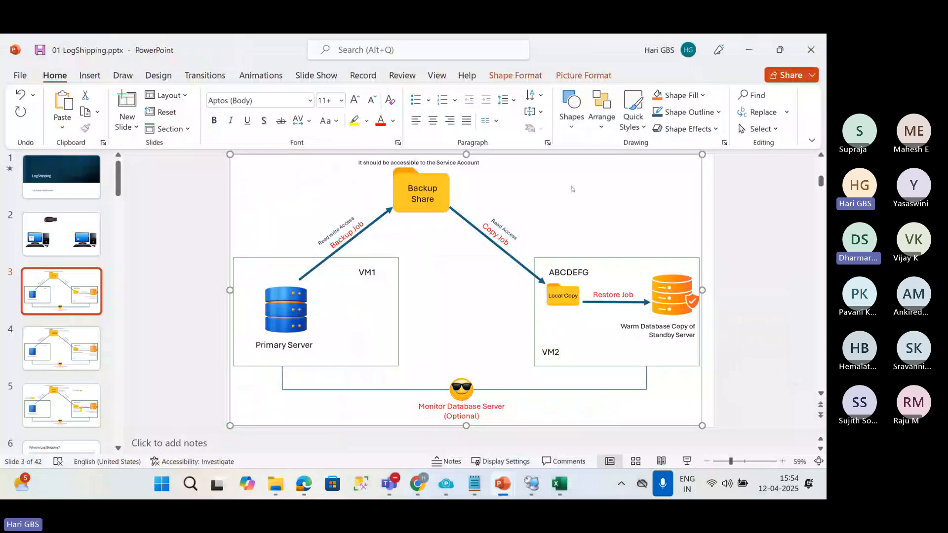
pyautogui.click(586, 187)
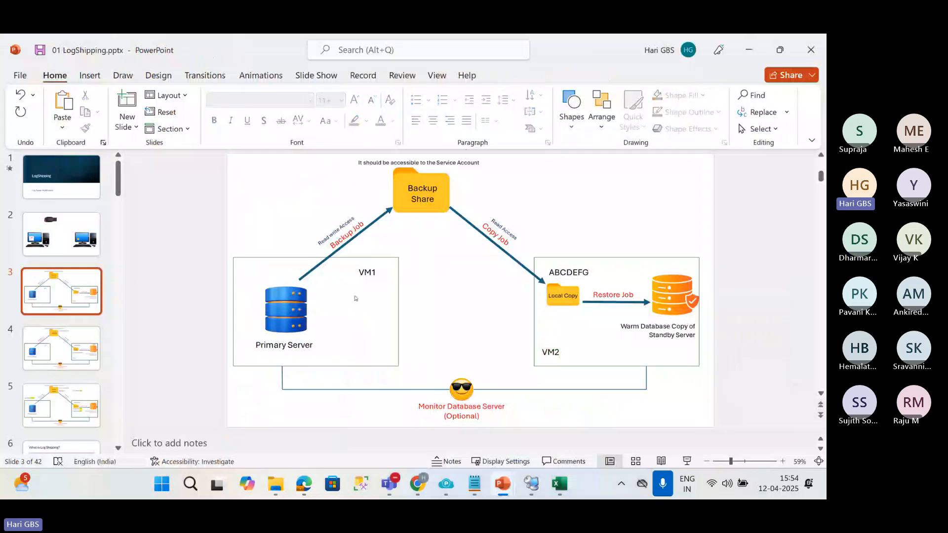
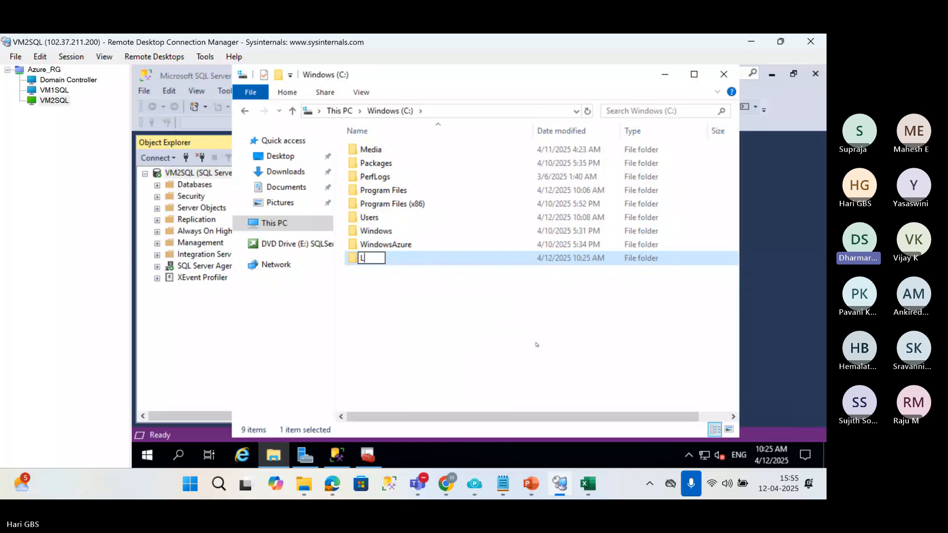
# Name the new folder on VM2SQL's C: drive Local_copy, and return to the VM1SQL session through the Azure_RG overview.
pyautogui.write('ocal_copy')
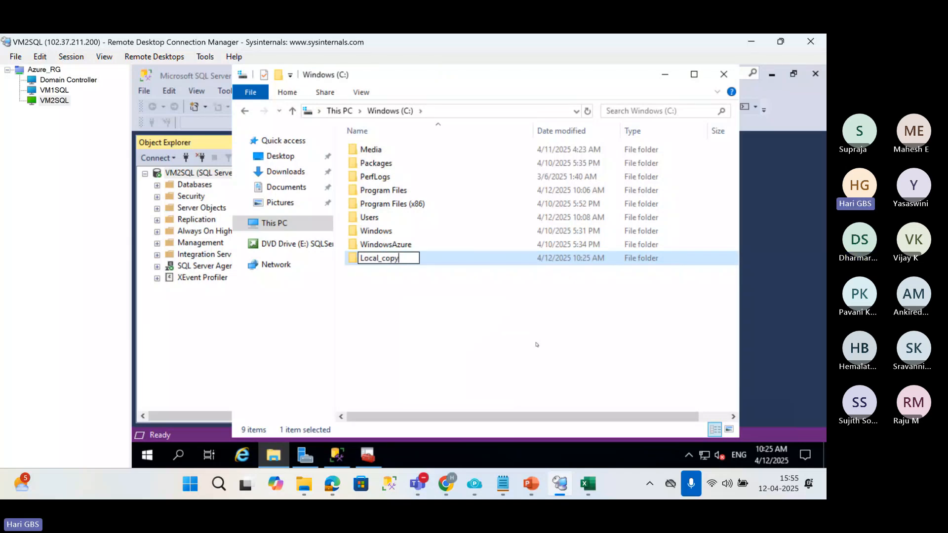
pyautogui.press('Return')
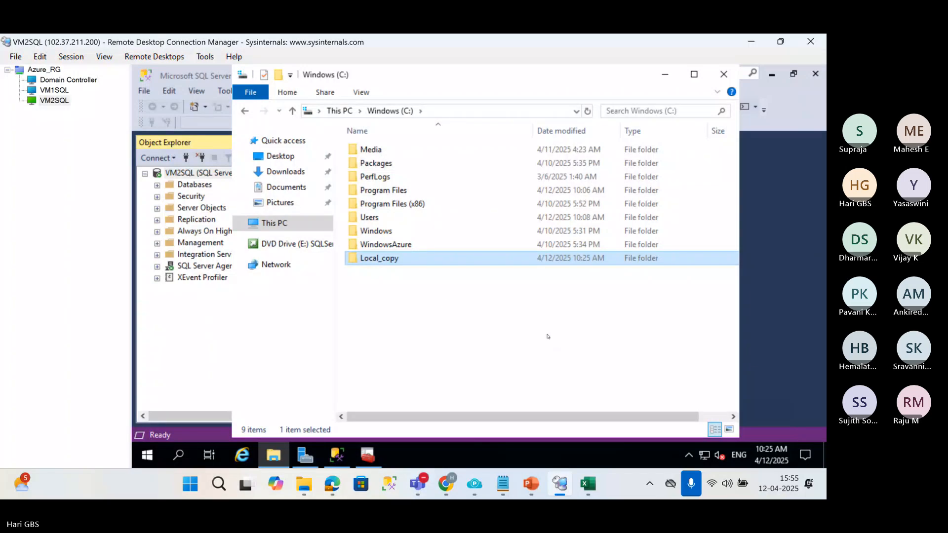
pyautogui.click(44, 69)
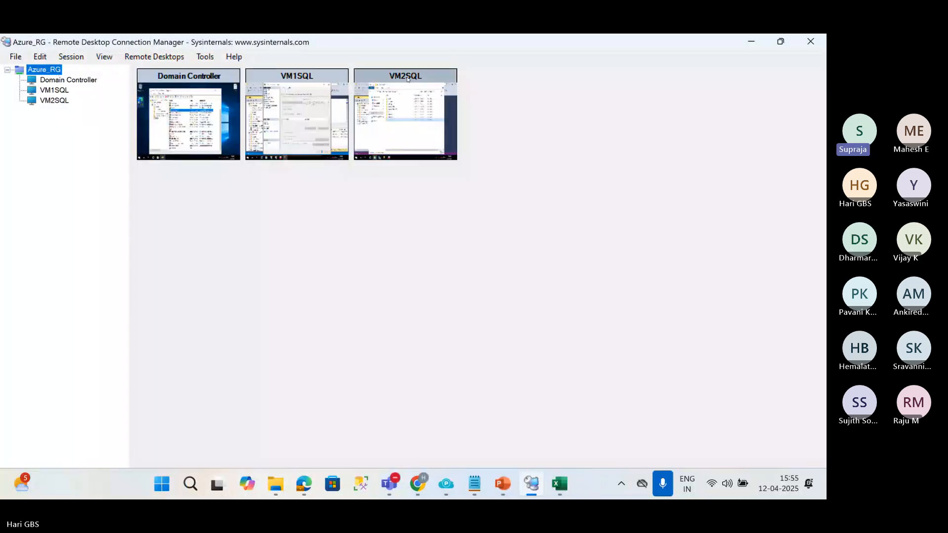
pyautogui.click(322, 73)
pyautogui.doubleClick(323, 73)
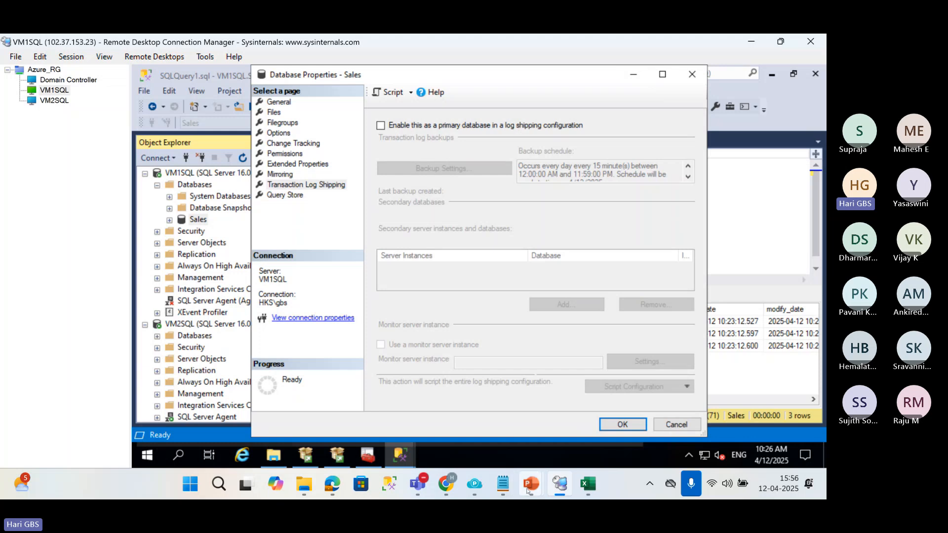
# Switch to the 01 LogShipping.pptx presentation in PowerPoint, review the log shipping diagram on slide 3, and return to Remote Desktop Connection Manager.
pyautogui.moveTo(503, 483)
pyautogui.click(441, 357)
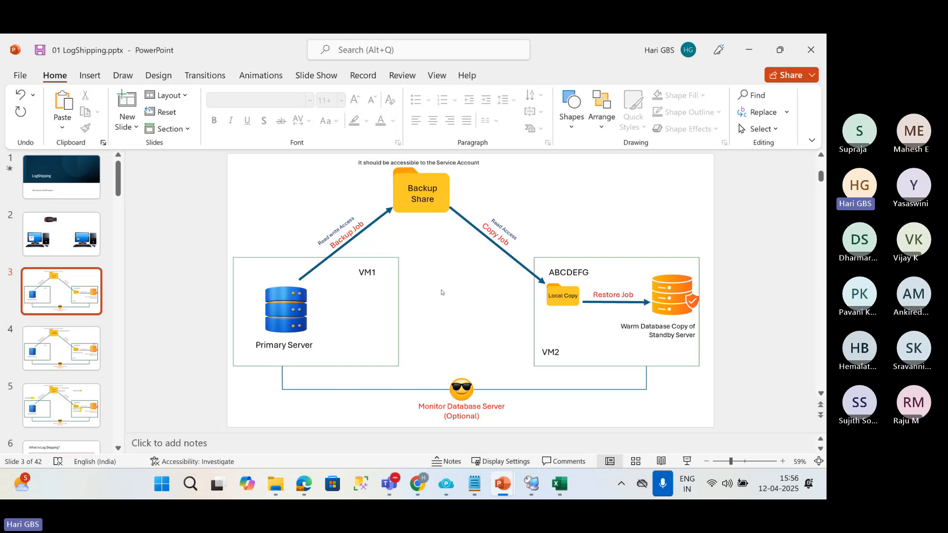
pyautogui.click(531, 484)
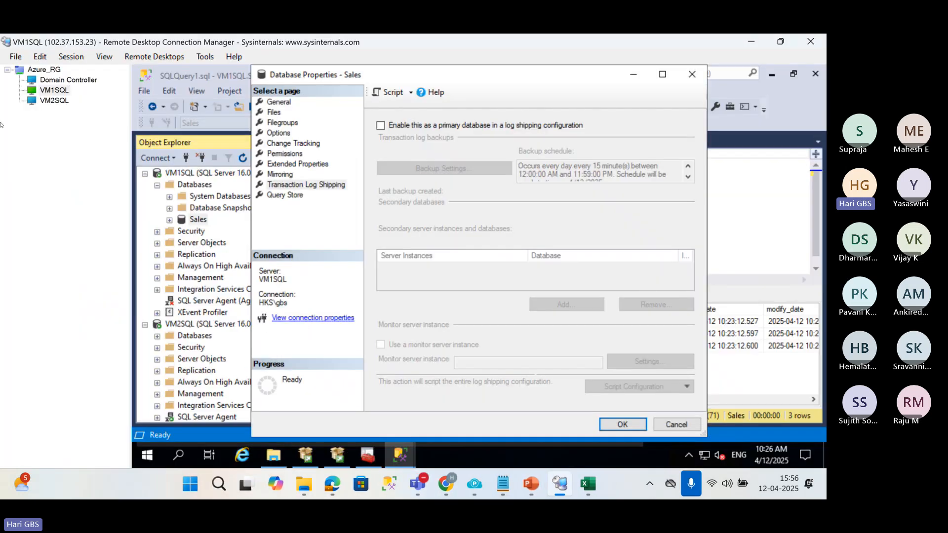
pyautogui.click(45, 91)
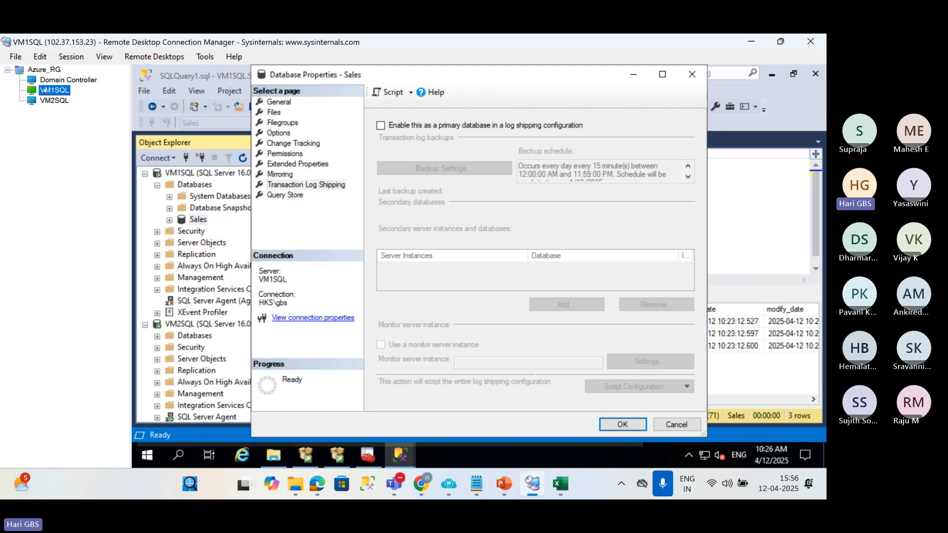
pyautogui.click(55, 100)
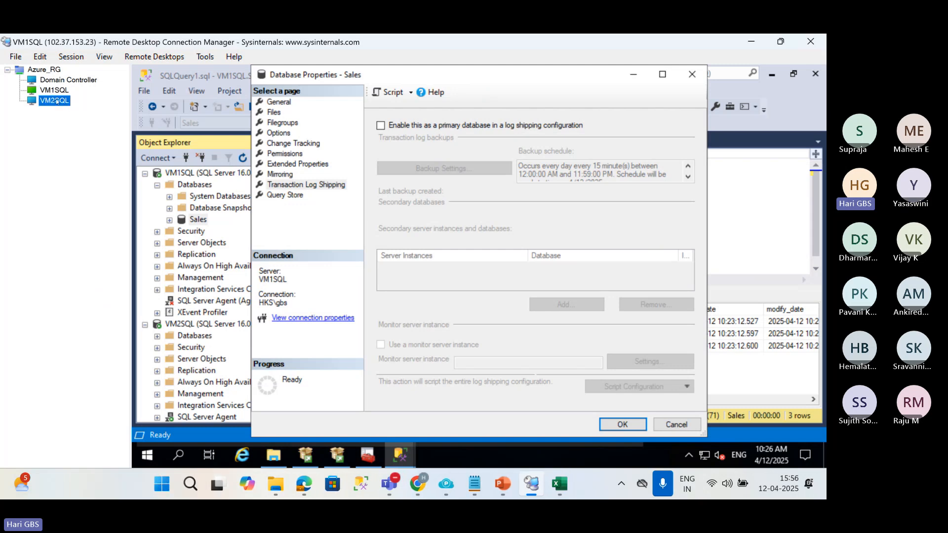
# Switch to the Domain Controller session and minimize the Active Directory Users and Computers window.
pyautogui.click(57, 83)
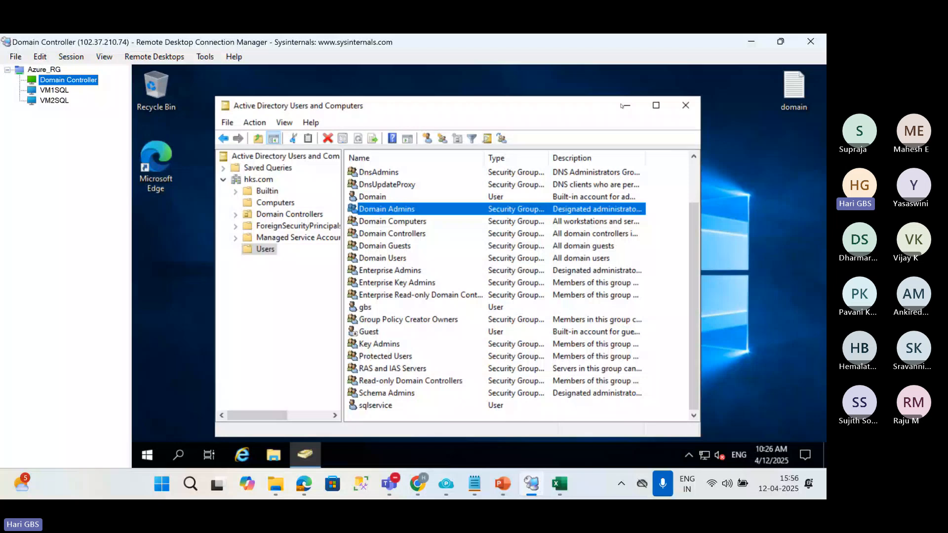
pyautogui.click(625, 105)
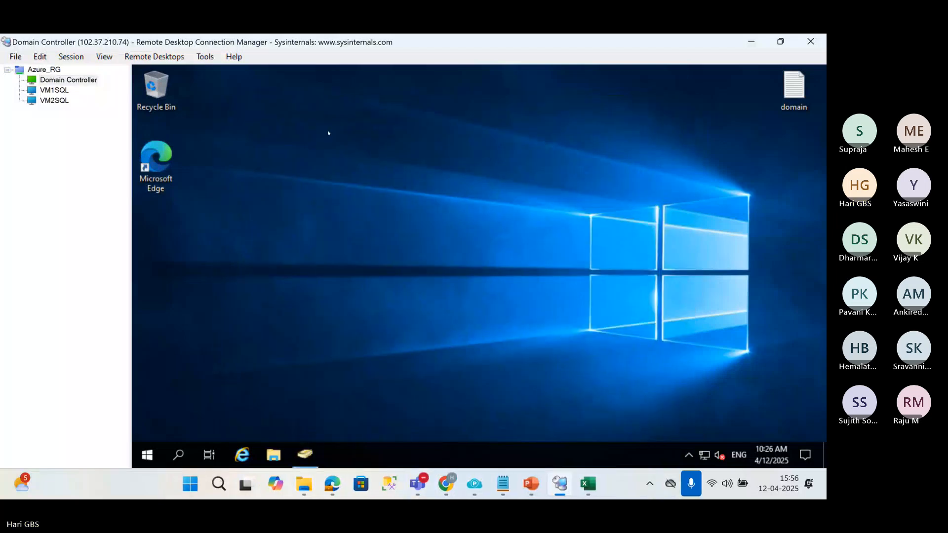
pyautogui.click(92, 82)
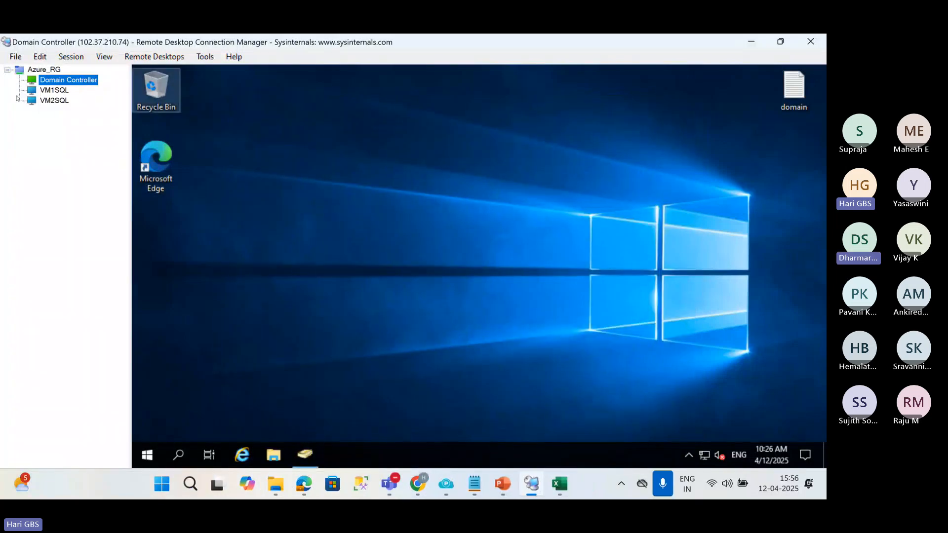
pyautogui.click(339, 220)
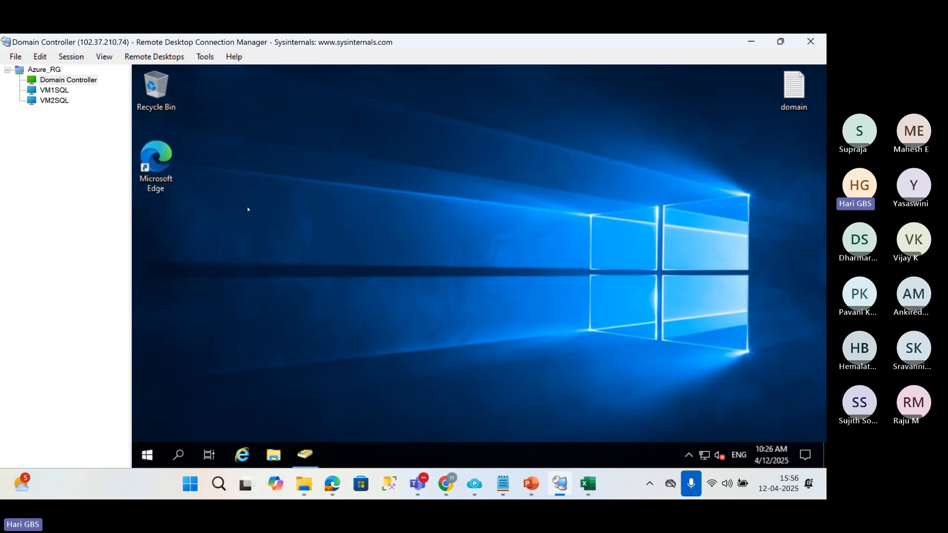
# Create a folder named BackupShare on the Domain Controller's C: drive.
pyautogui.click(273, 455)
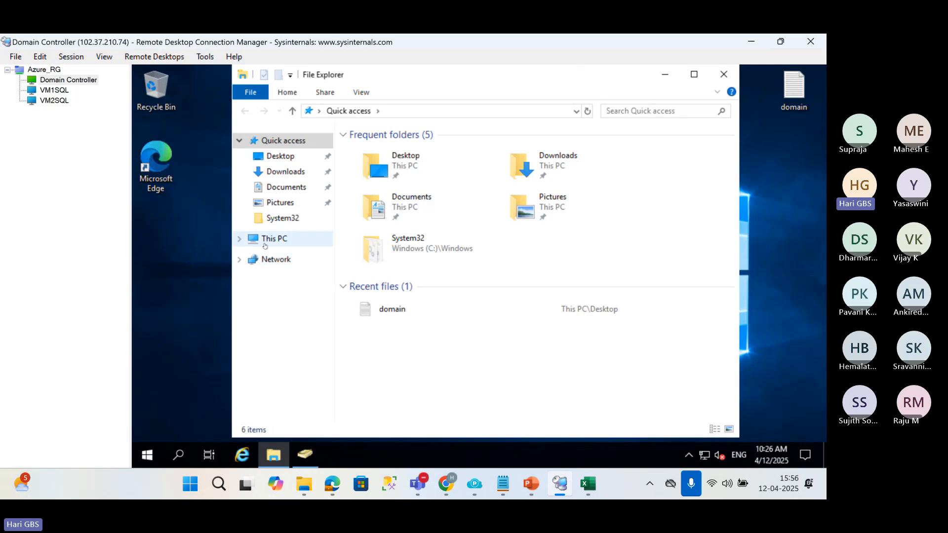
pyautogui.click(266, 240)
pyautogui.doubleClick(421, 311)
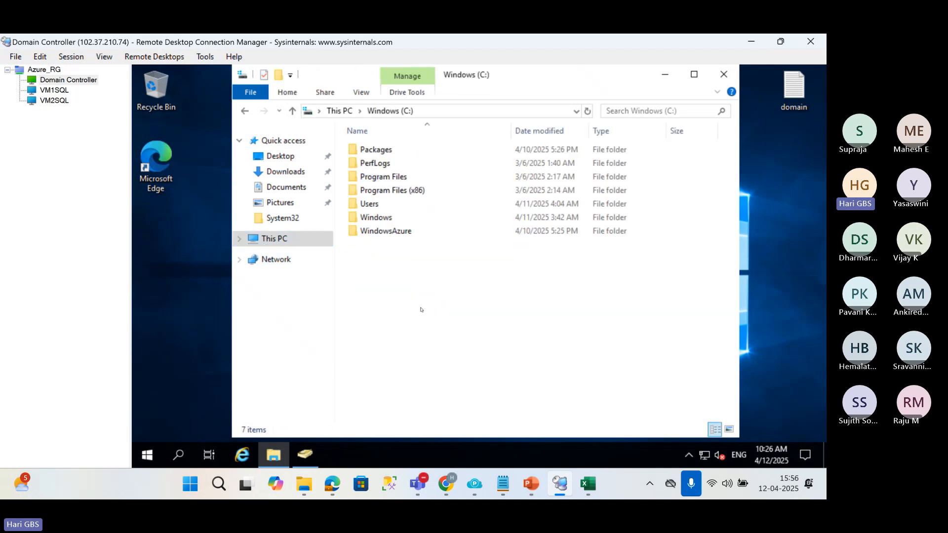
pyautogui.rightClick(420, 308)
pyautogui.moveTo(481, 277)
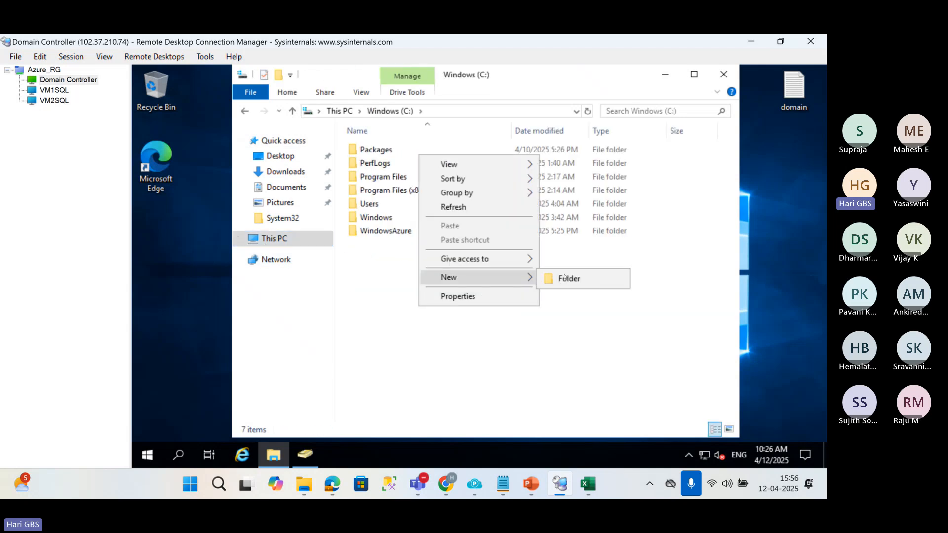
pyautogui.click(565, 278)
pyautogui.write('Backup')
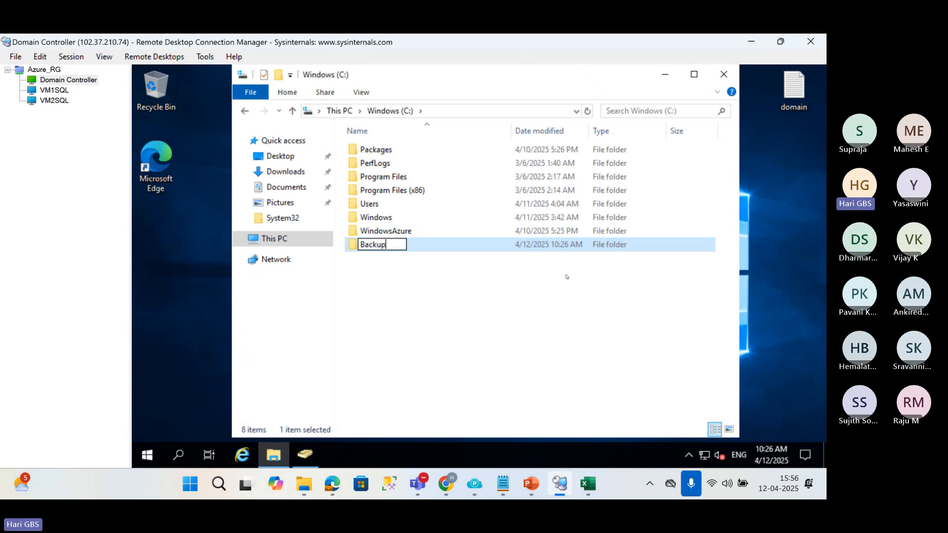
pyautogui.write('Share')
pyautogui.press('Return')
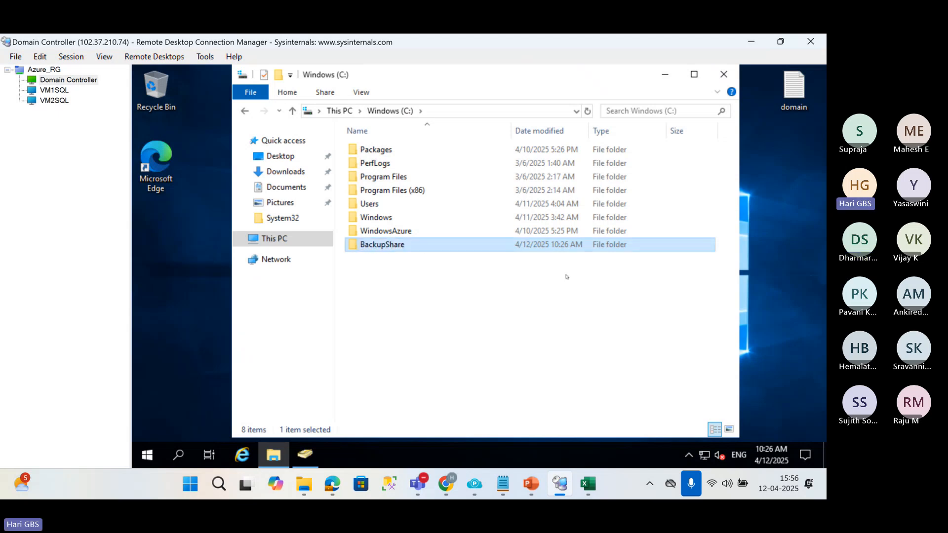
# Open network sharing for the BackupShare folder from its properties and add Everyone to the people it is shared with.
pyautogui.rightClick(397, 246)
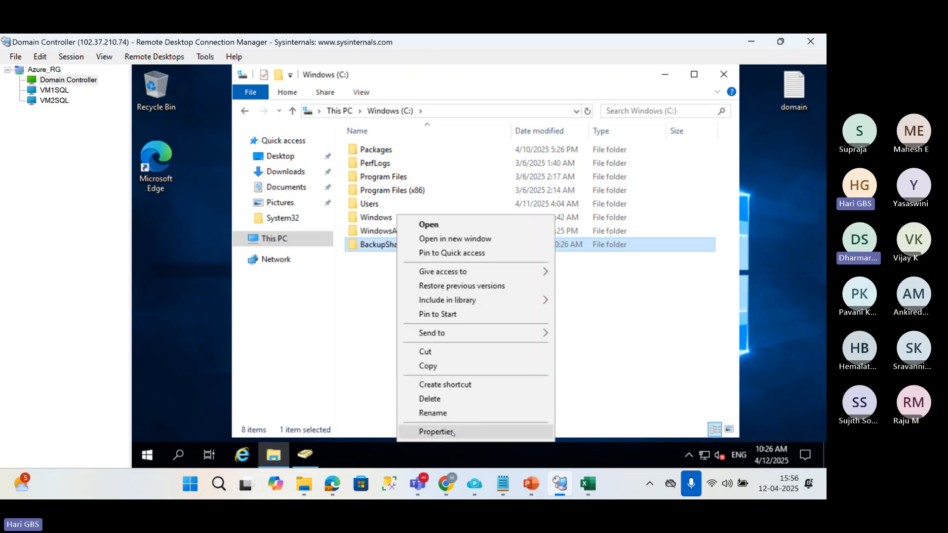
pyautogui.click(435, 432)
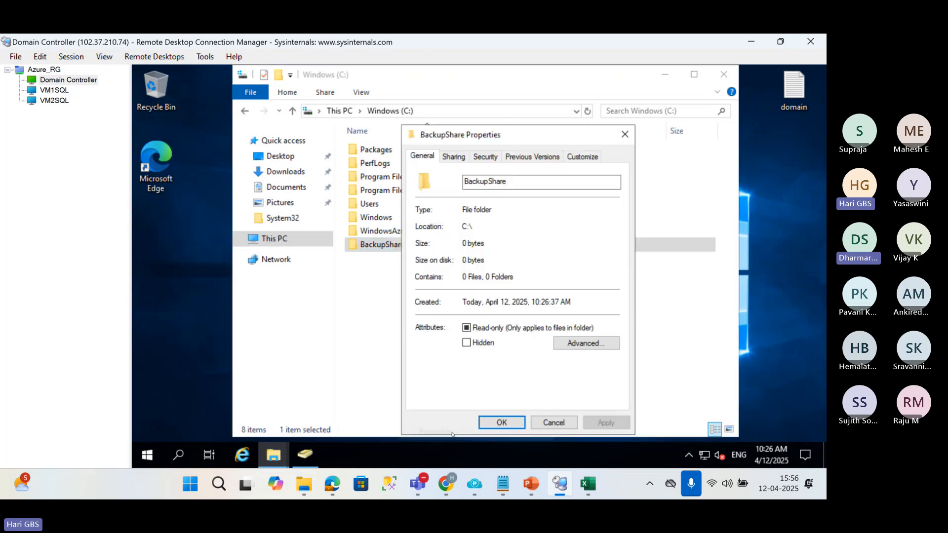
pyautogui.click(454, 157)
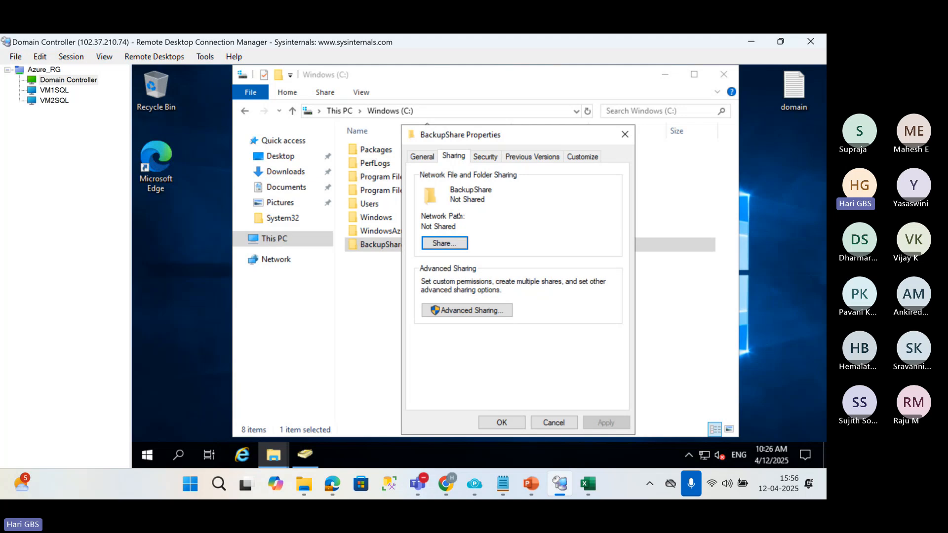
pyautogui.click(451, 245)
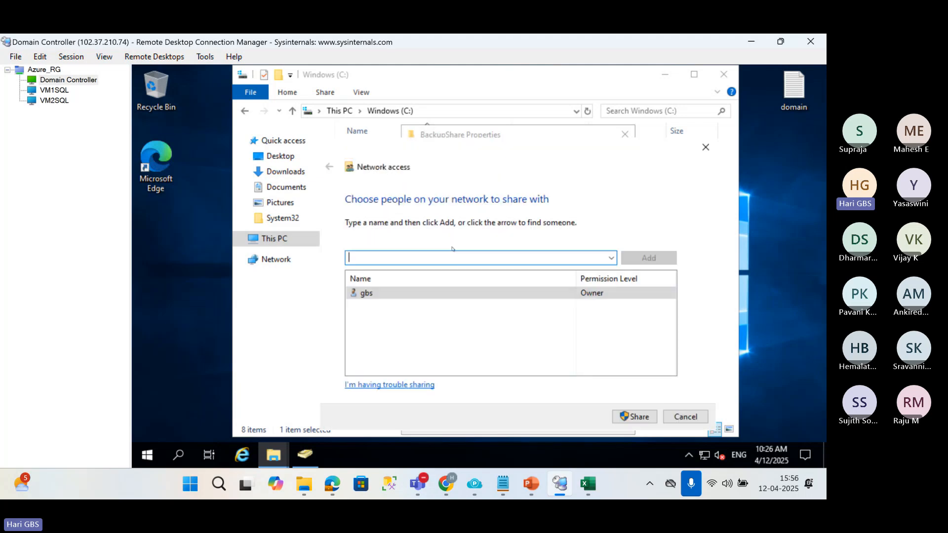
pyautogui.write('e')
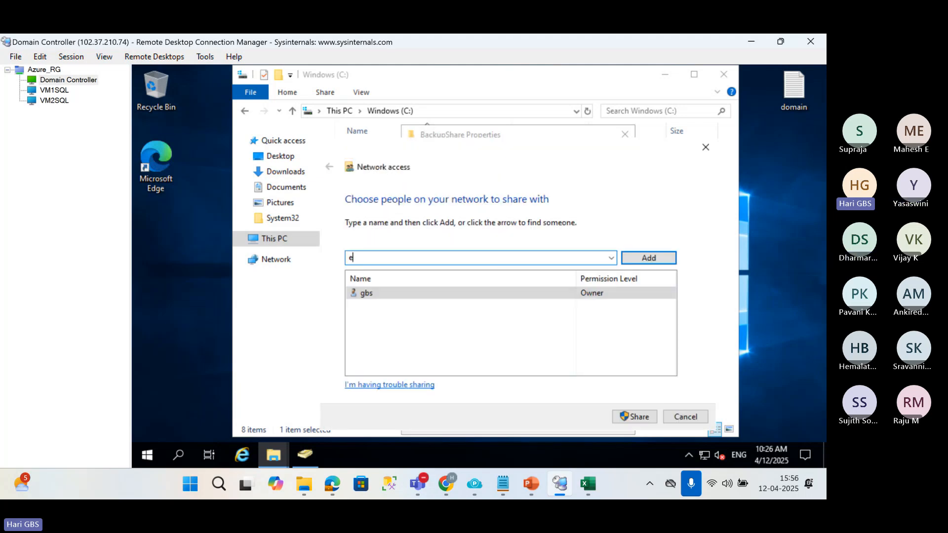
pyautogui.write('veryhd')
pyautogui.press('BackSpace')
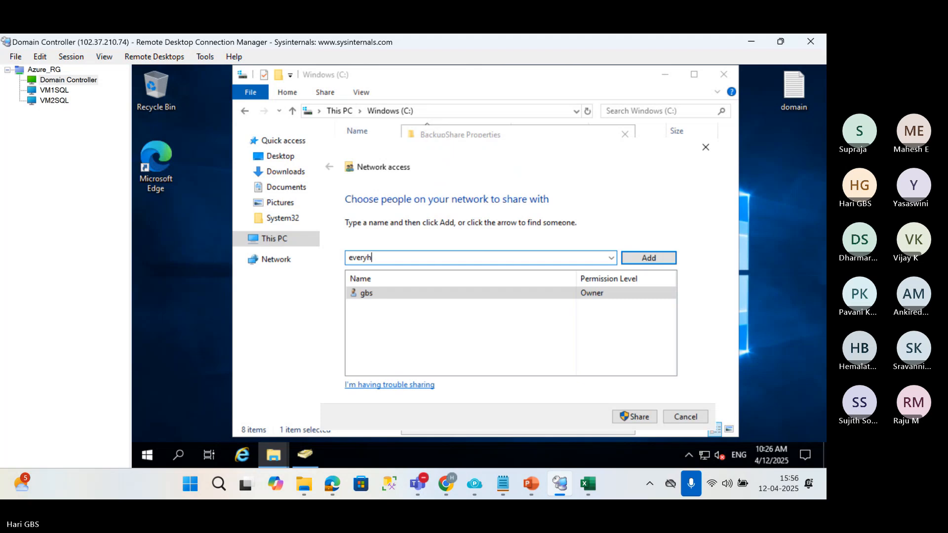
pyautogui.press('BackSpace')
pyautogui.write('one')
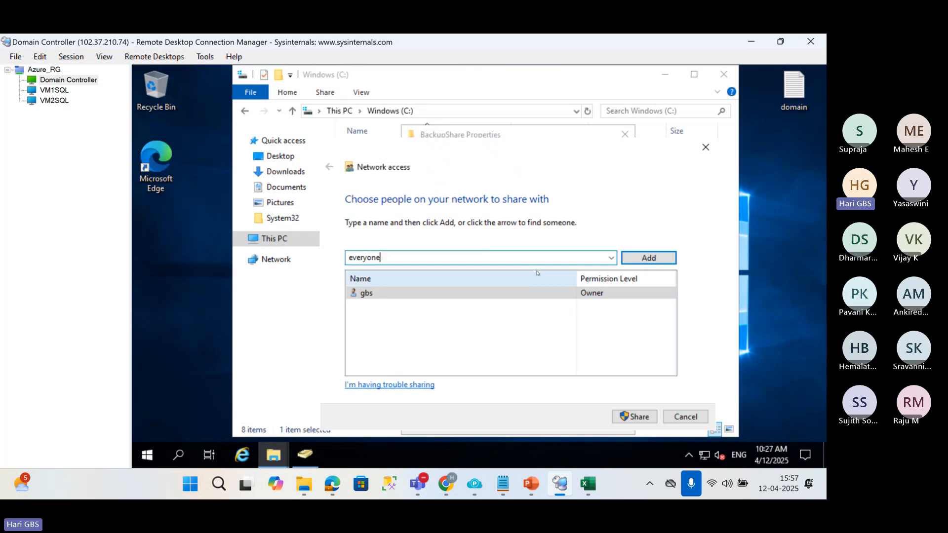
pyautogui.click(644, 258)
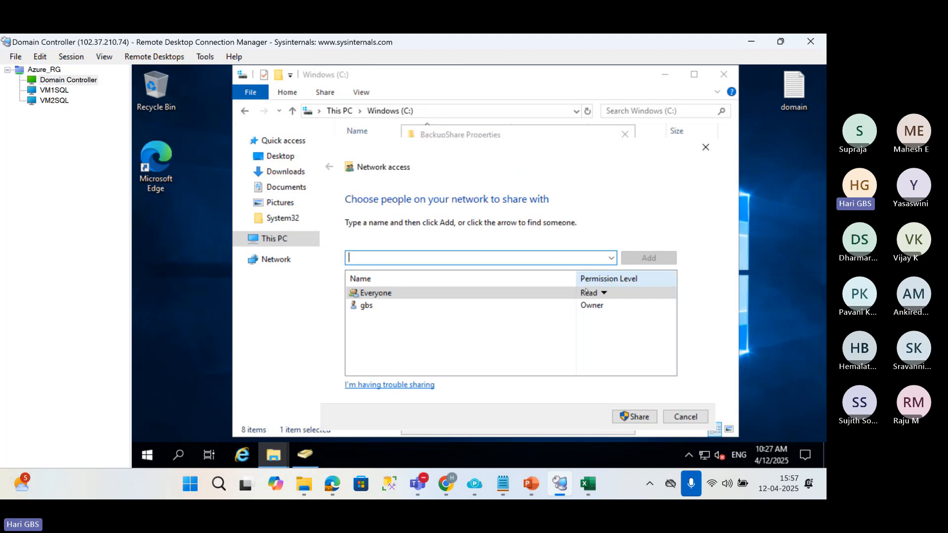
# Give Everyone the Read/Write permission level and share the BackupShare folder.
pyautogui.click(604, 293)
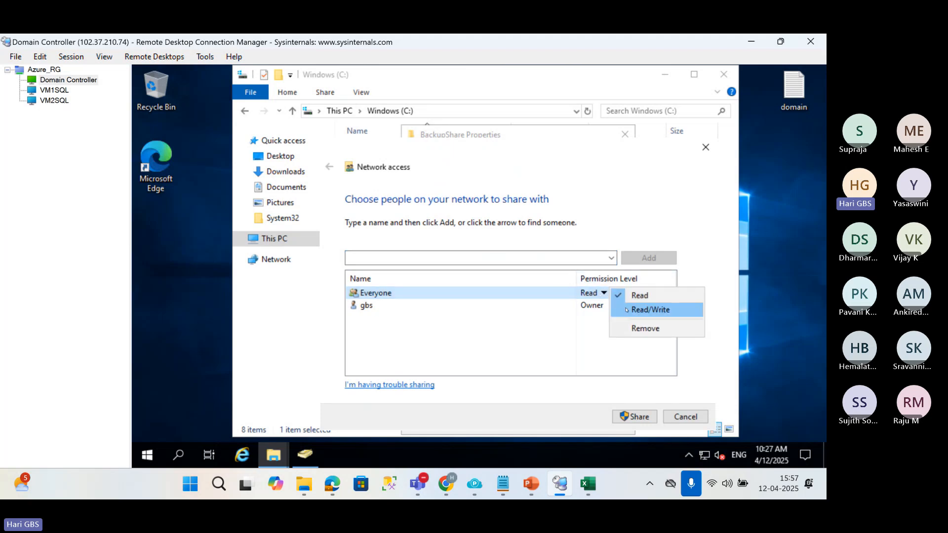
pyautogui.click(626, 309)
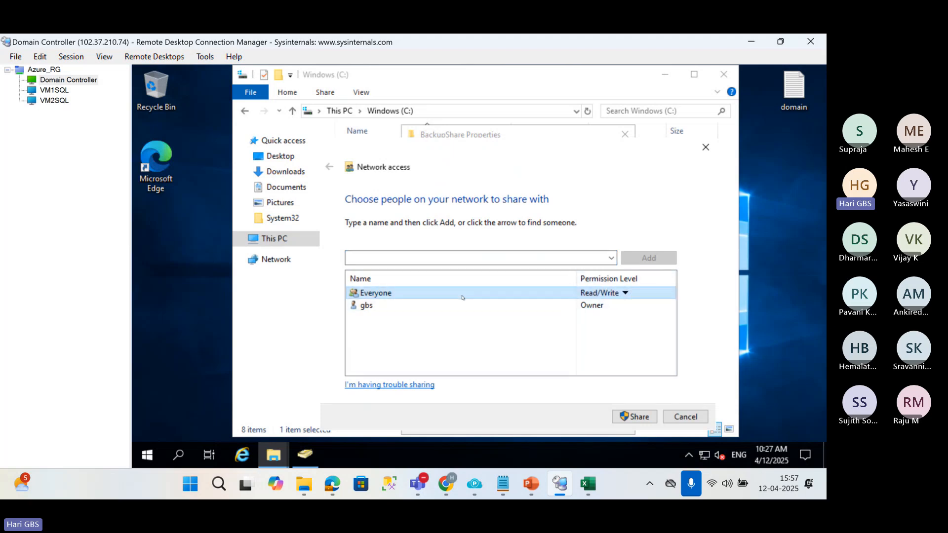
pyautogui.click(634, 416)
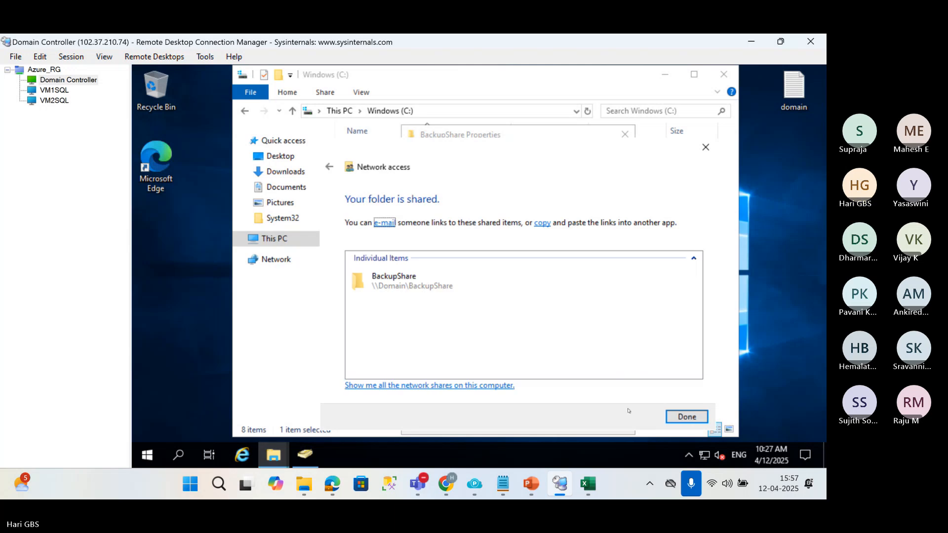
pyautogui.click(405, 286)
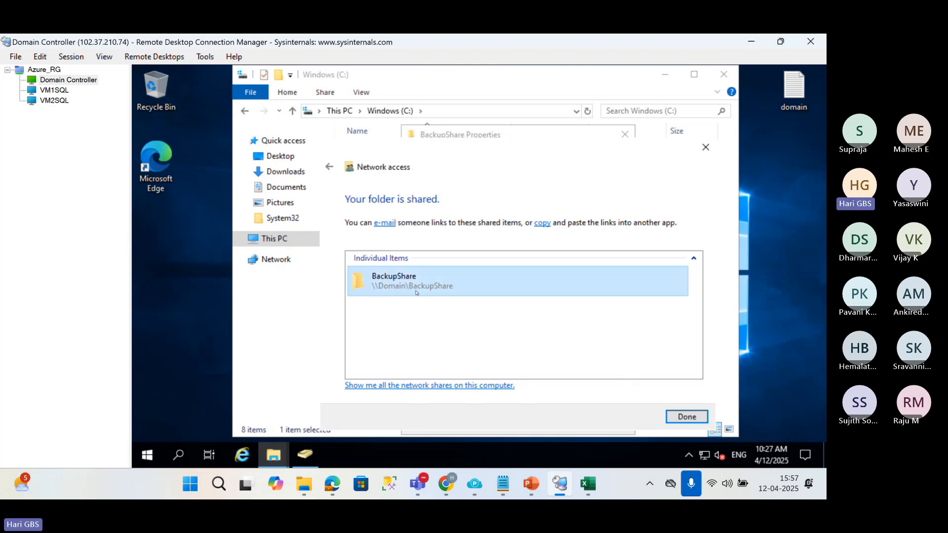
pyautogui.click(687, 416)
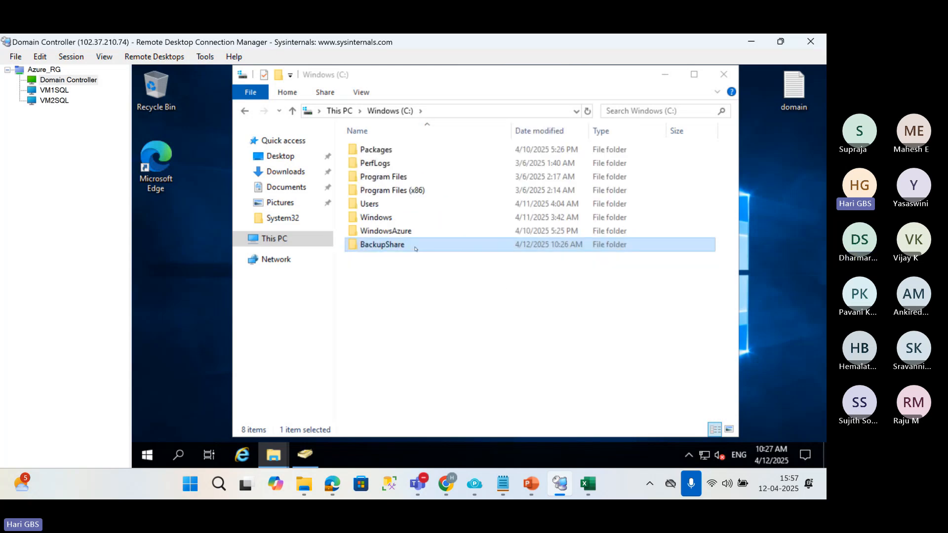
# Open the sharing properties of the BackupShare folder and select its full network path.
pyautogui.rightClick(415, 249)
pyautogui.click(435, 432)
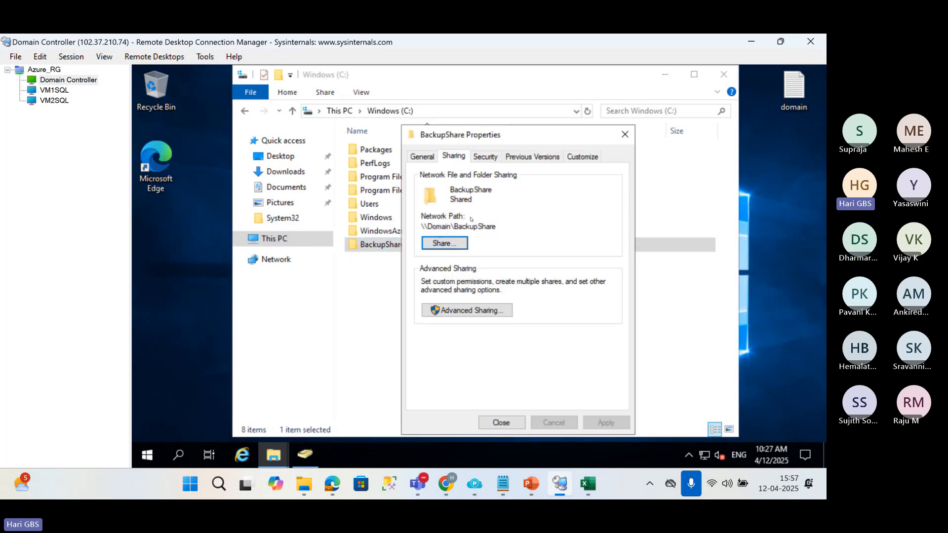
pyautogui.moveTo(499, 226); pyautogui.dragTo(420, 226)
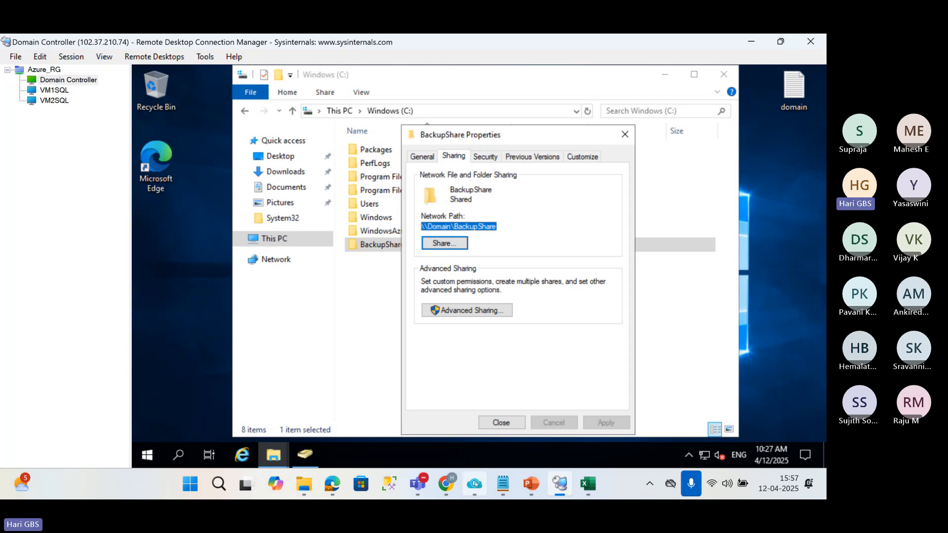
# Check the backup share in PowerPoint's log shipping diagram, and switch back to the Sales database properties in the VM1SQL session.
pyautogui.moveTo(503, 484)
pyautogui.click(449, 406)
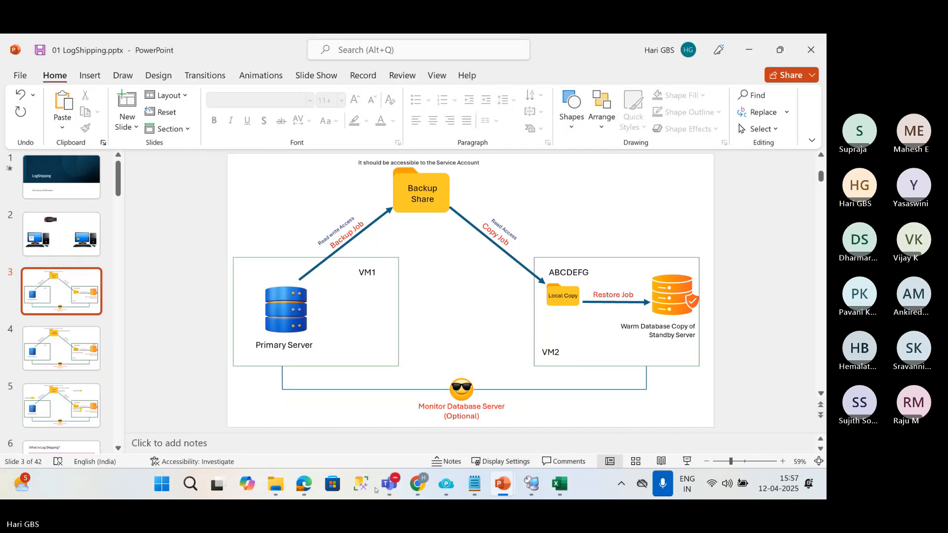
pyautogui.click(530, 482)
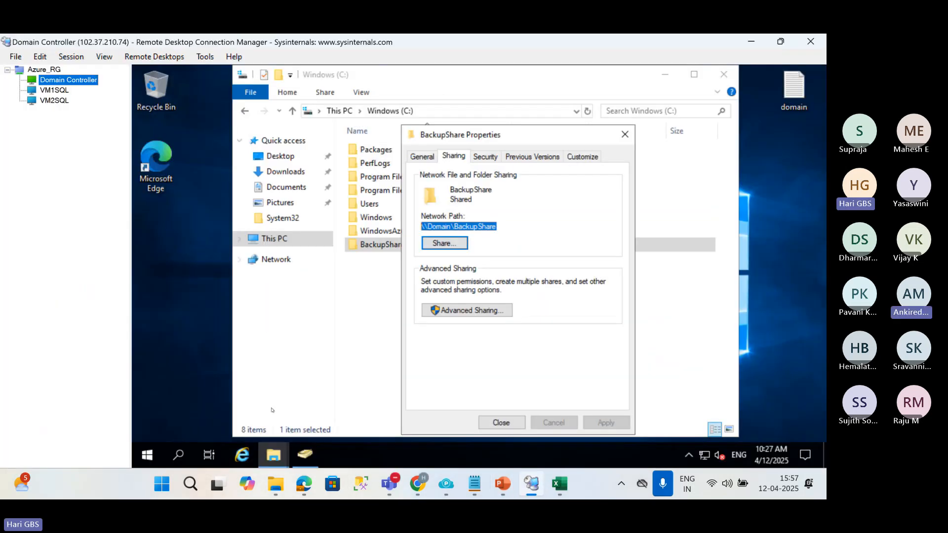
pyautogui.click(66, 90)
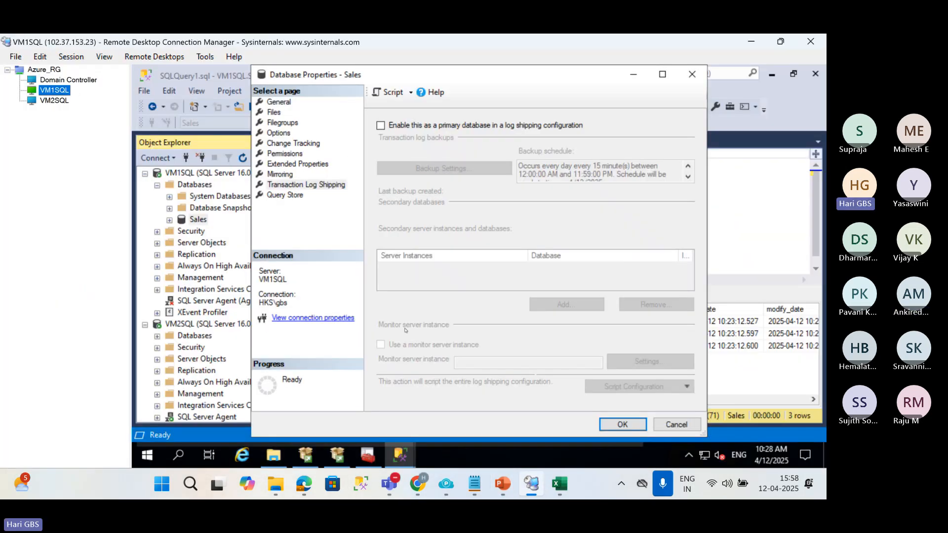
# Check the log-on account of SQL Server Agent (MSSQLSERVER) in SQL Server Configuration Manager's services list, widening the details area.
pyautogui.click(370, 454)
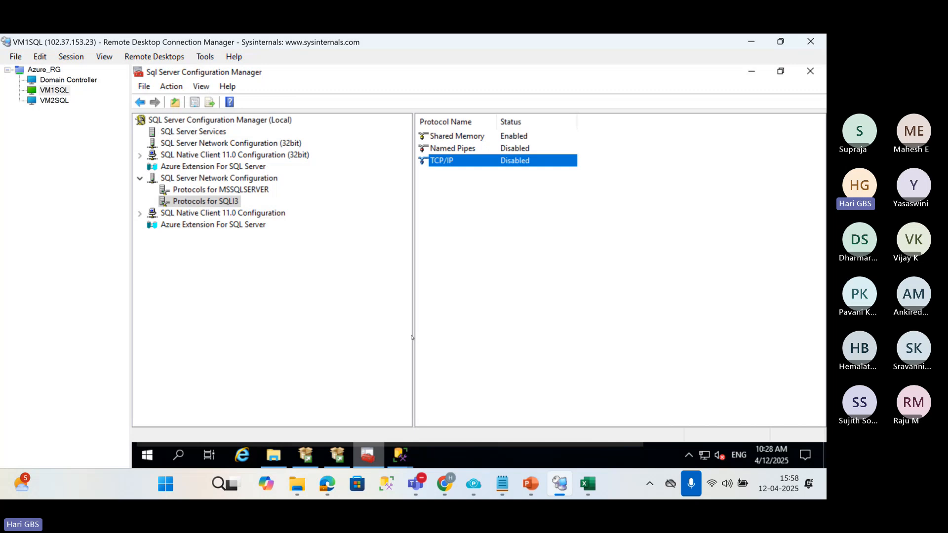
pyautogui.click(194, 132)
pyautogui.click(480, 164)
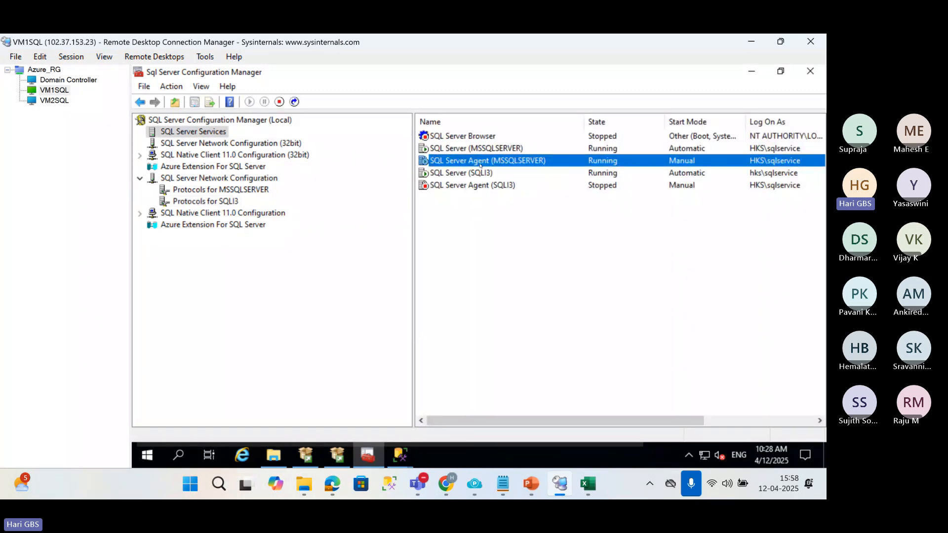
pyautogui.moveTo(414, 175); pyautogui.dragTo(265, 171)
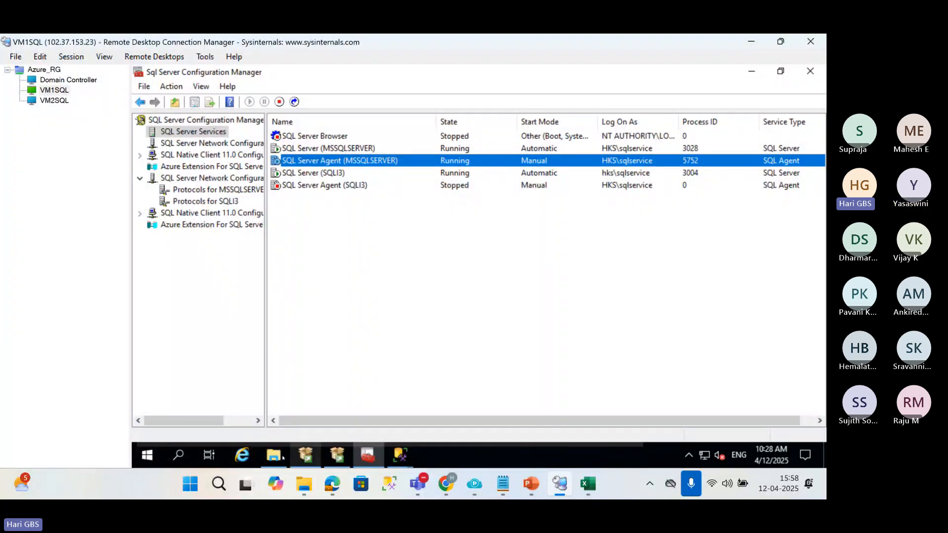
# Switch to the Domain Controller session and open the BackupShare folder's security permissions for editing.
pyautogui.click(49, 81)
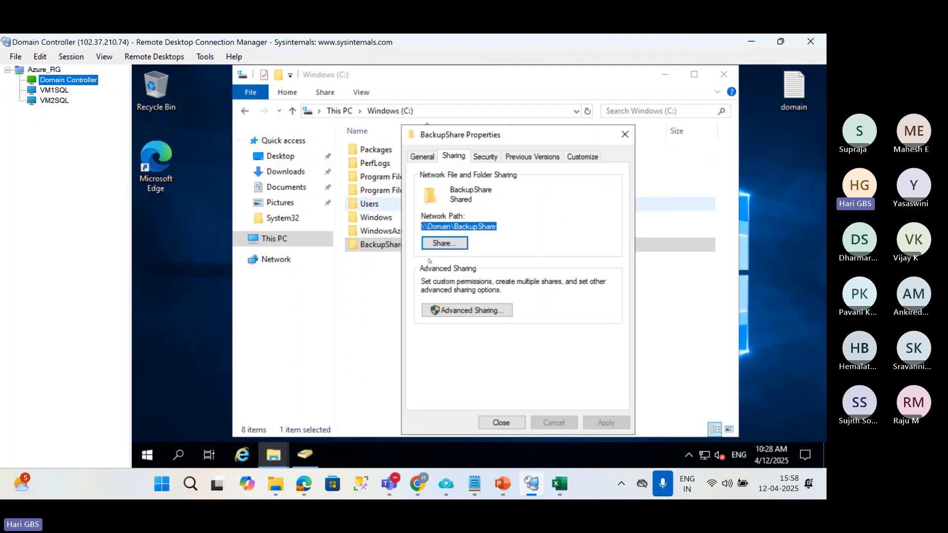
pyautogui.click(625, 134)
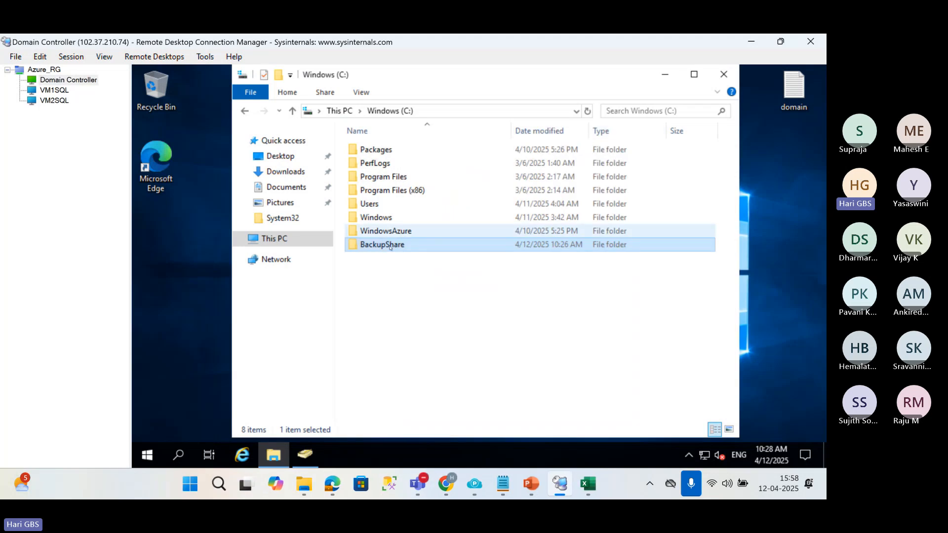
pyautogui.rightClick(389, 246)
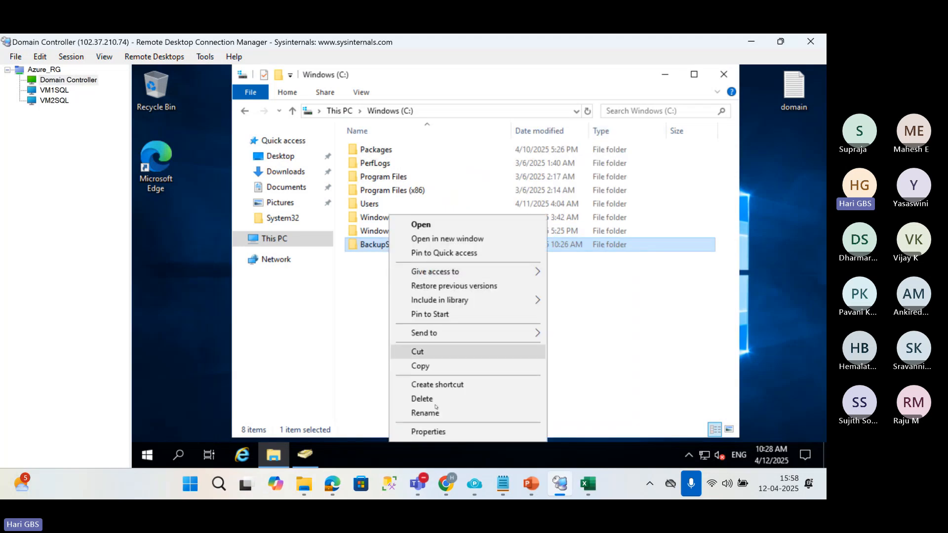
pyautogui.click(433, 432)
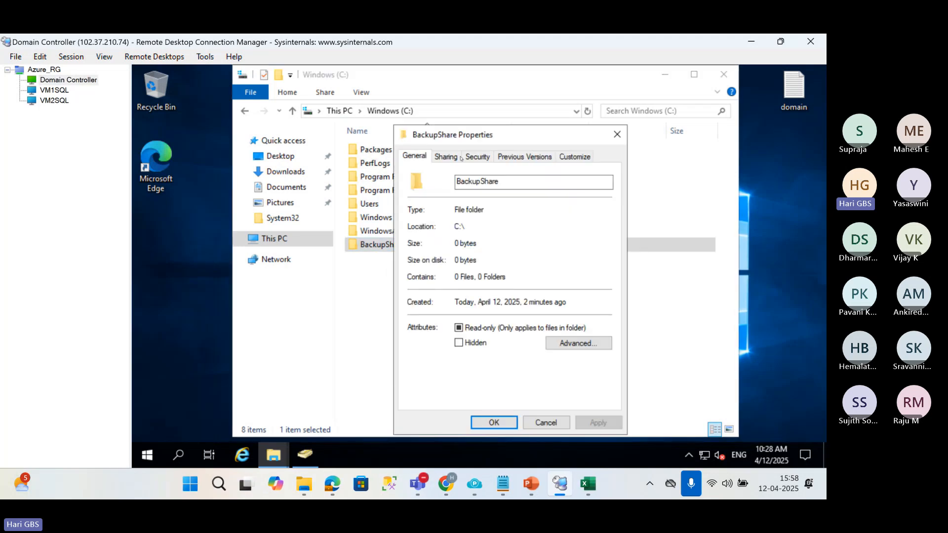
pyautogui.click(468, 156)
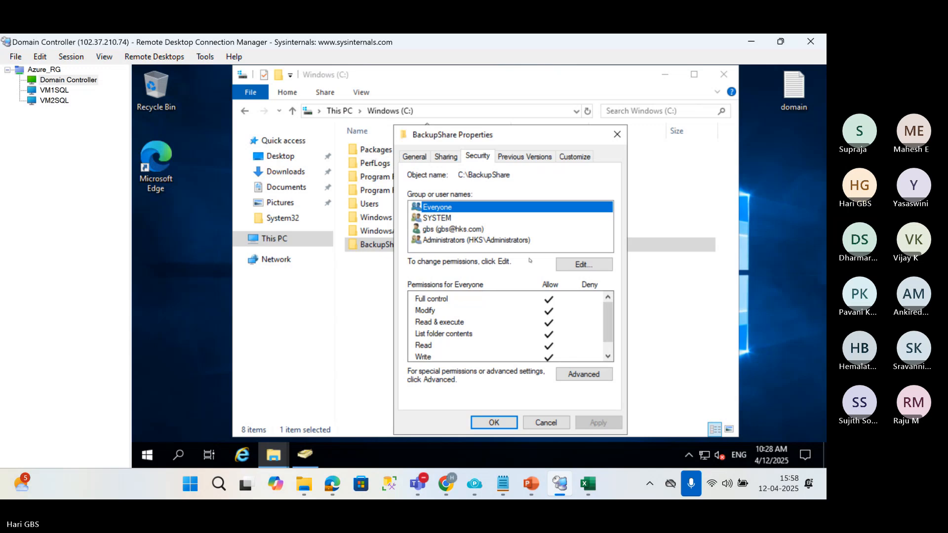
pyautogui.click(578, 265)
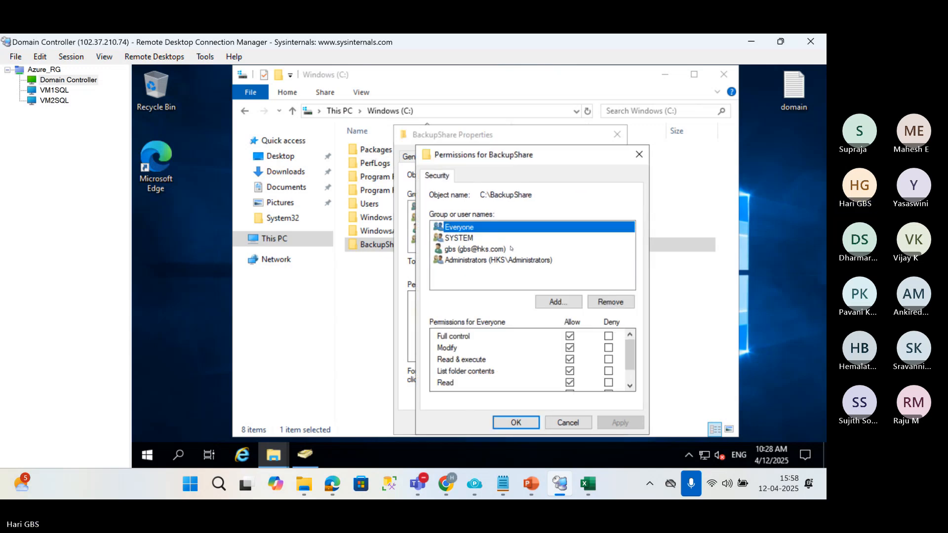
# Add the hks\sqlservice account to the users with permissions on BackupShare, checking the name against the domain.
pyautogui.click(548, 300)
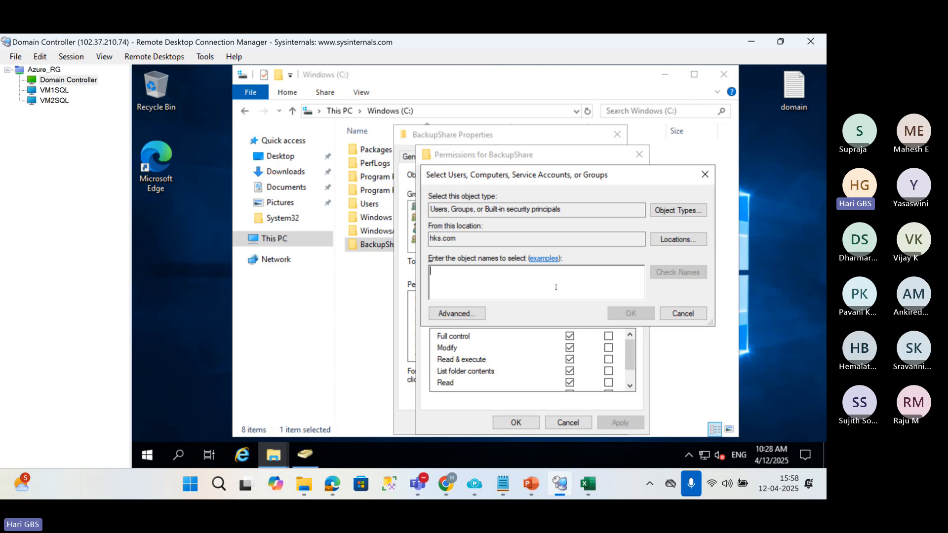
pyautogui.write('hks\\sqlservice')
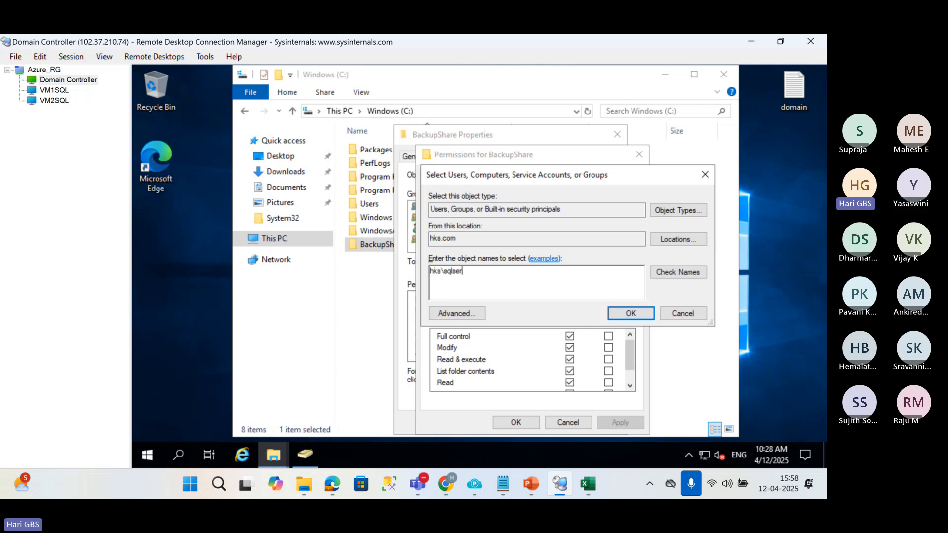
pyautogui.click(677, 272)
pyautogui.click(630, 314)
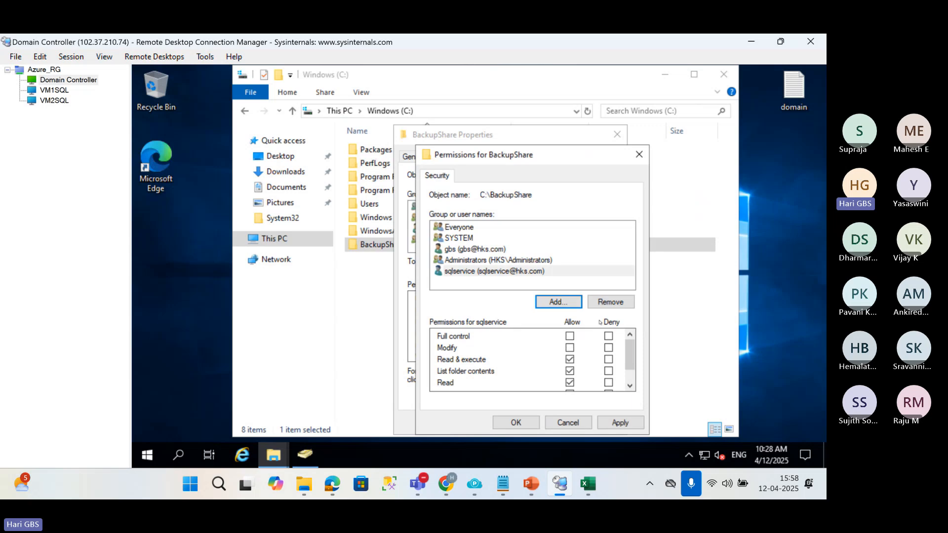
# Allow sqlservice Full control on the BackupShare folder, apply the permissions and close the folder properties.
pyautogui.click(570, 347)
pyautogui.click(569, 336)
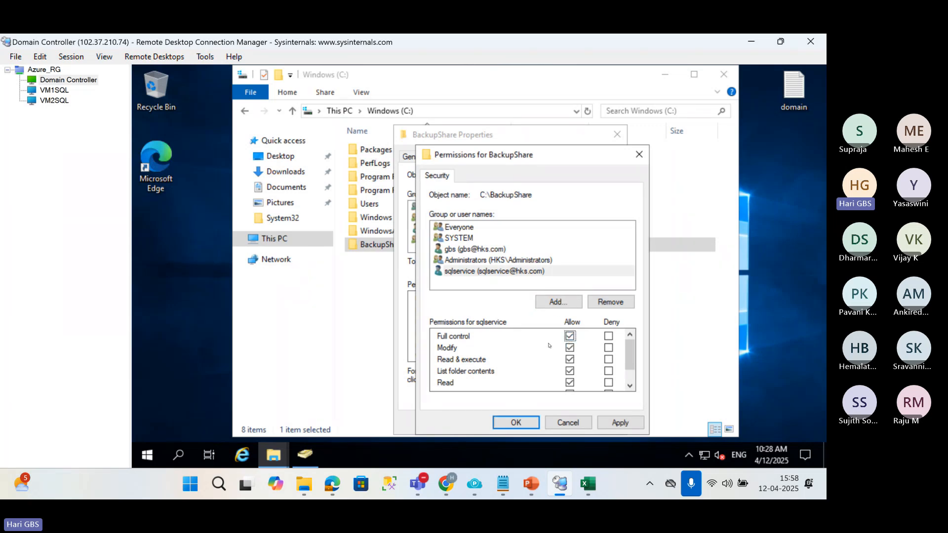
pyautogui.click(618, 423)
pyautogui.click(513, 421)
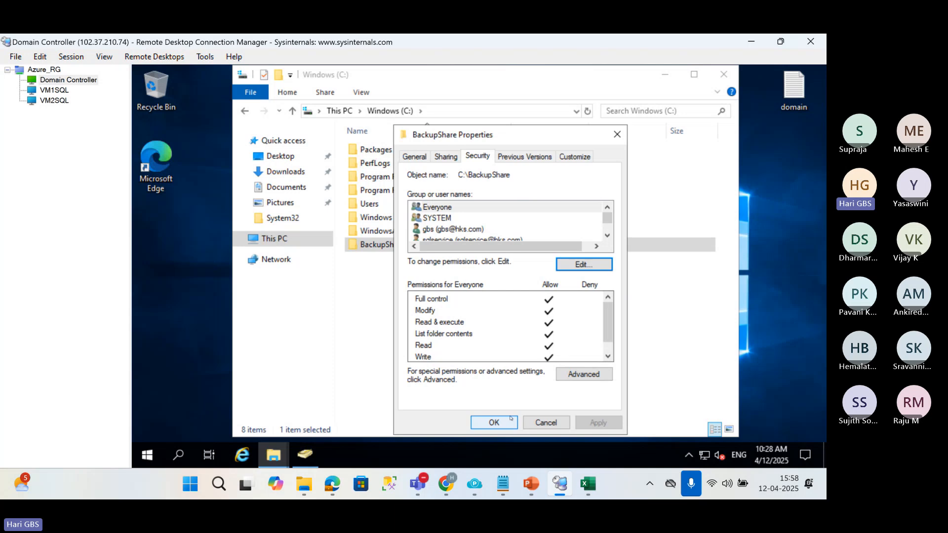
pyautogui.click(511, 418)
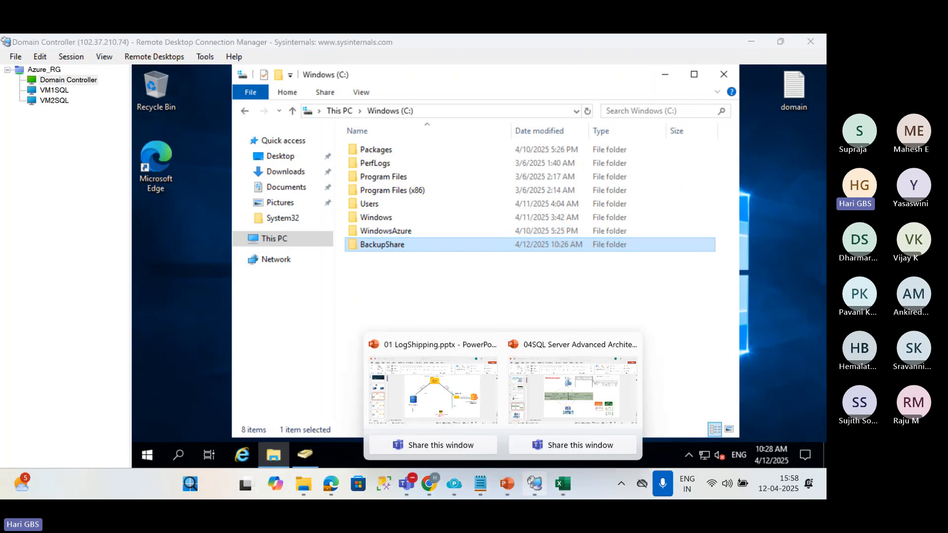
# Review the access requirements in PowerPoint's log shipping diagram, and return to Remote Desktop Connection Manager.
pyautogui.moveTo(504, 478)
pyautogui.click(473, 411)
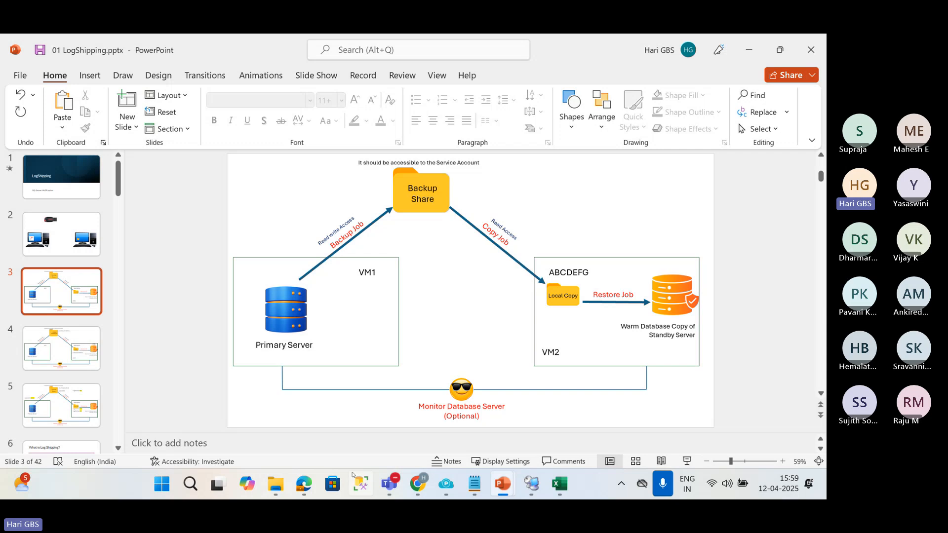
pyautogui.click(531, 484)
# Open the VM2SQL session and bring up the Local_copy folder's security permissions for editing.
pyautogui.click(54, 71)
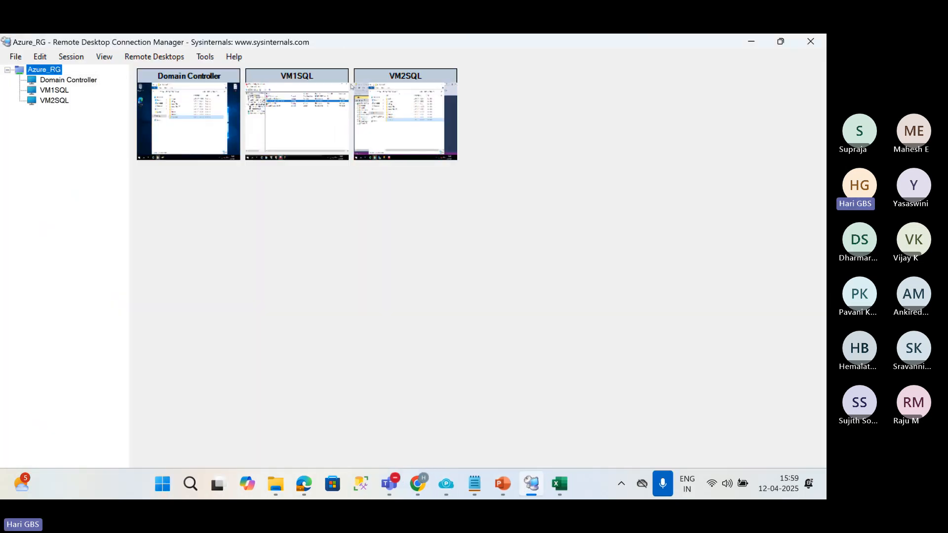
pyautogui.doubleClick(383, 153)
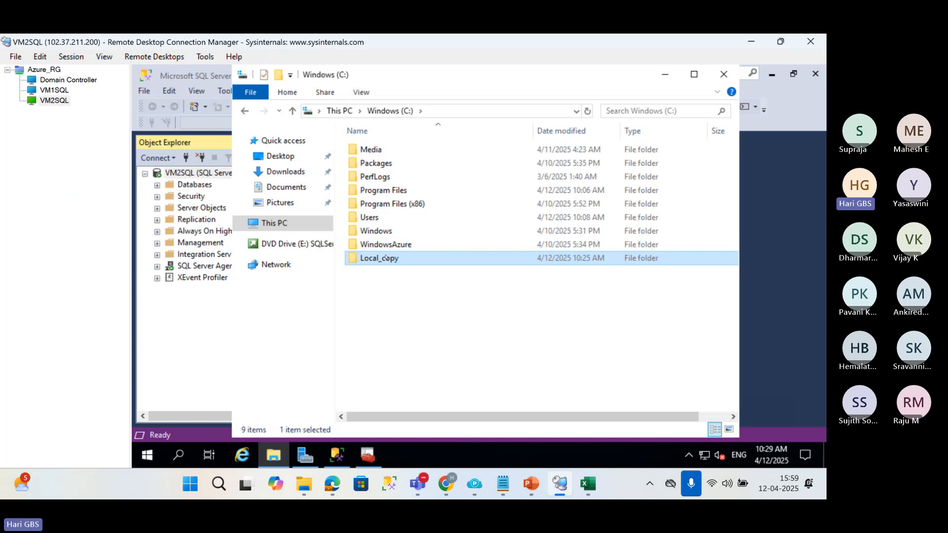
pyautogui.rightClick(386, 258)
pyautogui.click(425, 431)
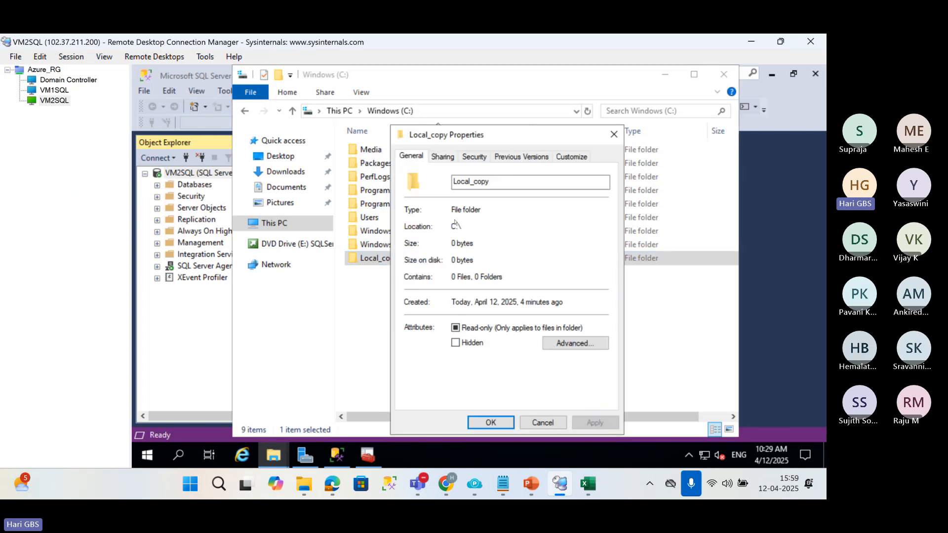
pyautogui.click(473, 159)
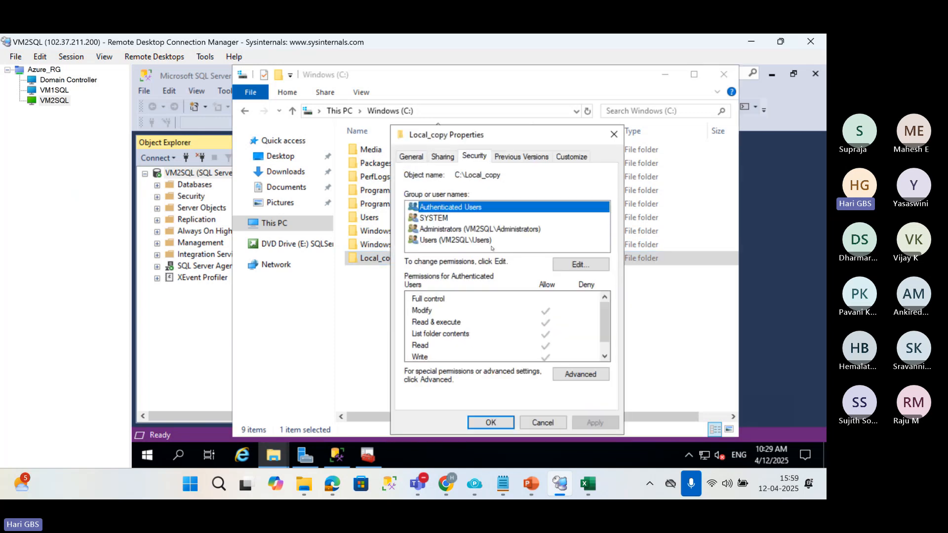
pyautogui.click(581, 265)
# Add the hks\sqlservice account to the users with permissions on Local_copy, checking the name against the domain.
pyautogui.click(546, 300)
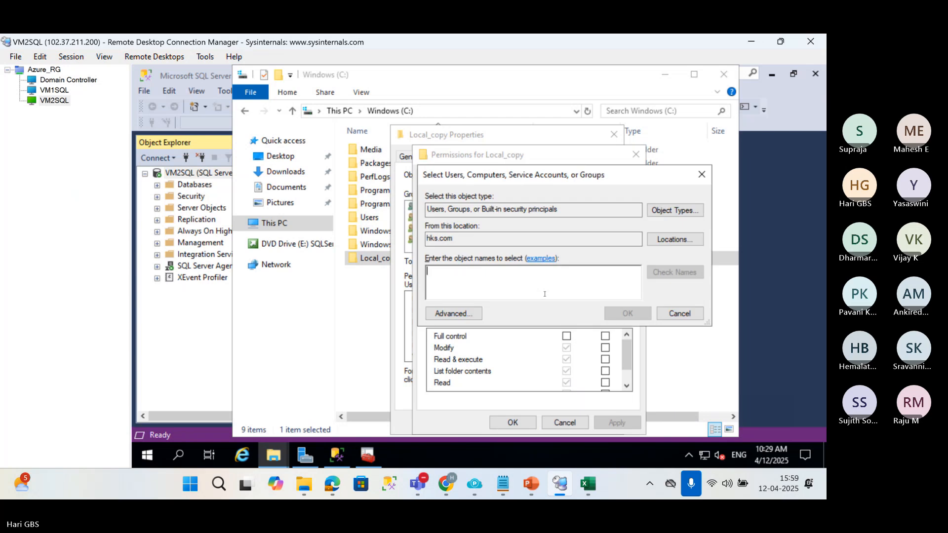
pyautogui.write('hks\\s')
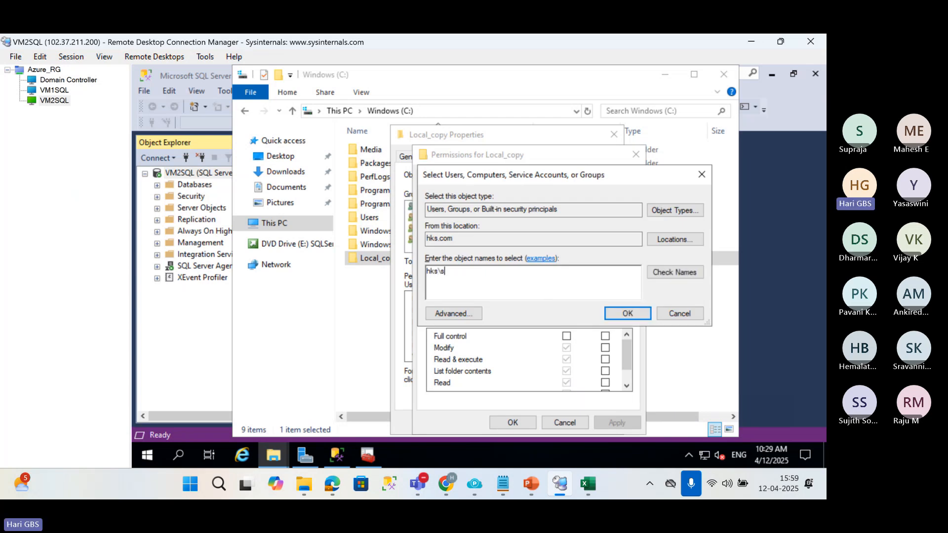
pyautogui.write('qlservice')
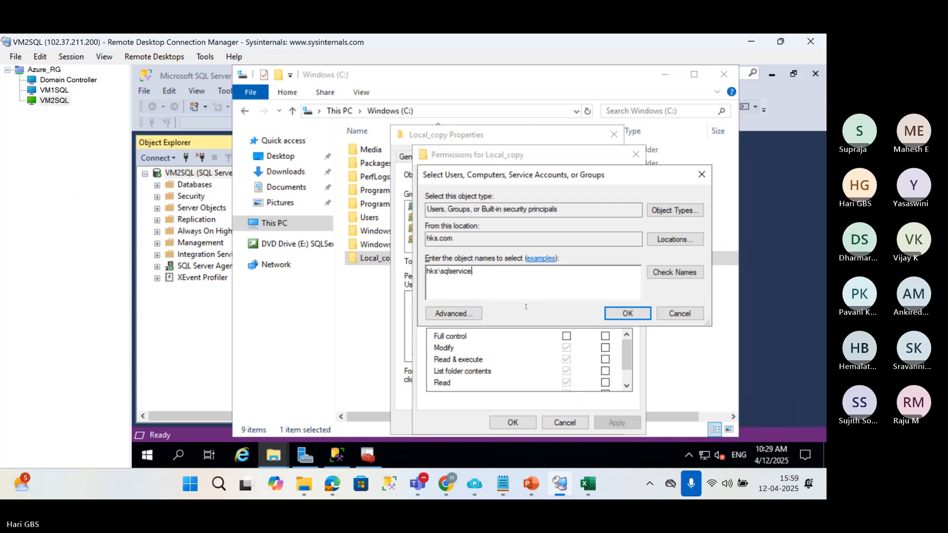
pyautogui.click(694, 274)
pyautogui.click(627, 313)
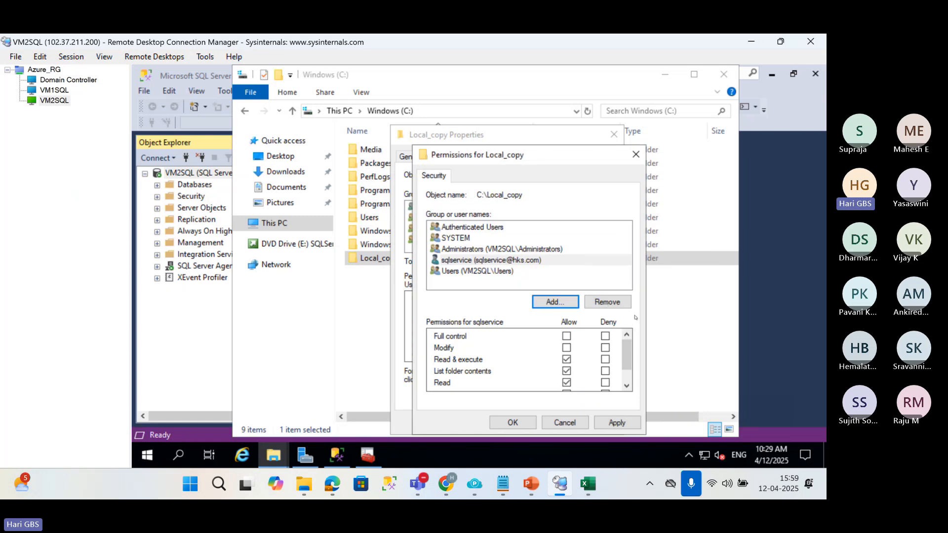
# Allow sqlservice Full control on the Local_copy folder and confirm both the permissions and the folder properties.
pyautogui.click(566, 336)
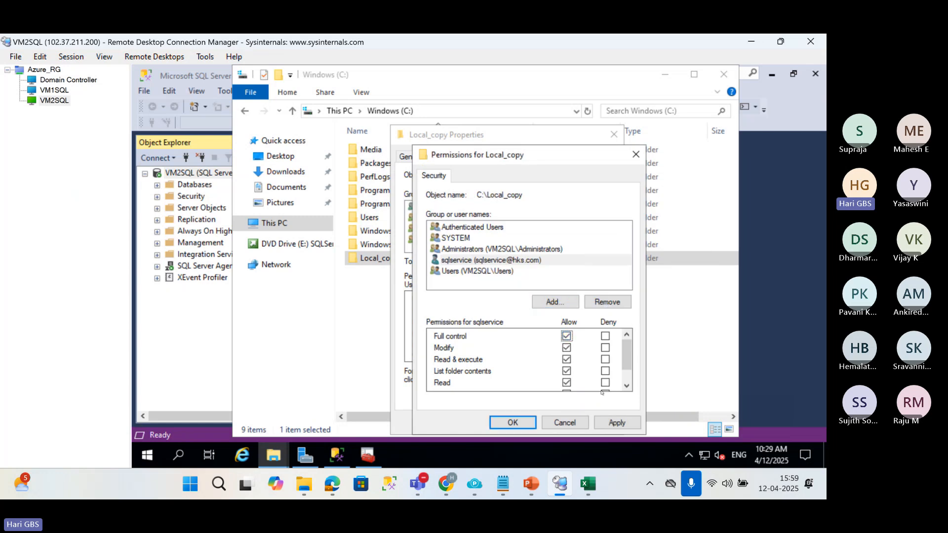
pyautogui.click(513, 423)
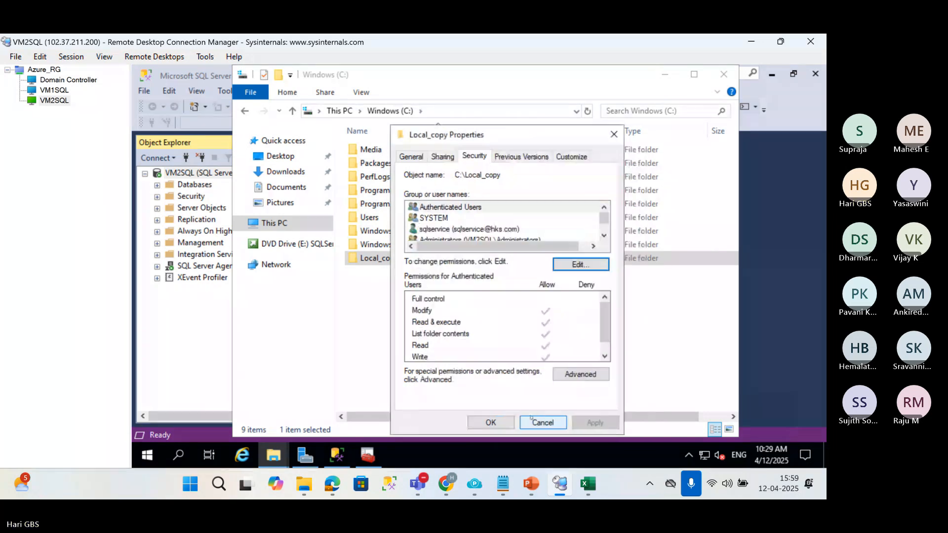
pyautogui.click(503, 424)
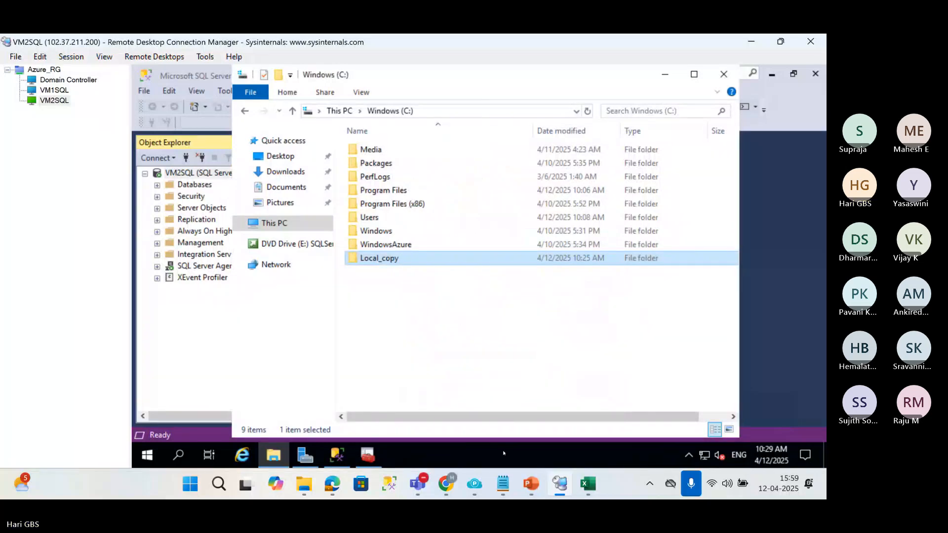
# Return to the VM1SQL session, bring up the Sales database properties and minimize SQL Server Configuration Manager.
pyautogui.click(55, 90)
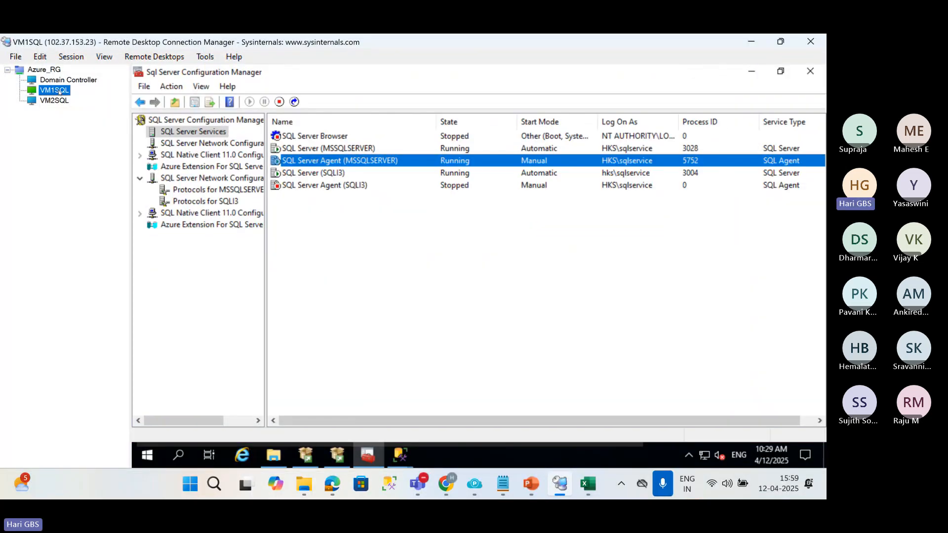
pyautogui.moveTo(400, 455)
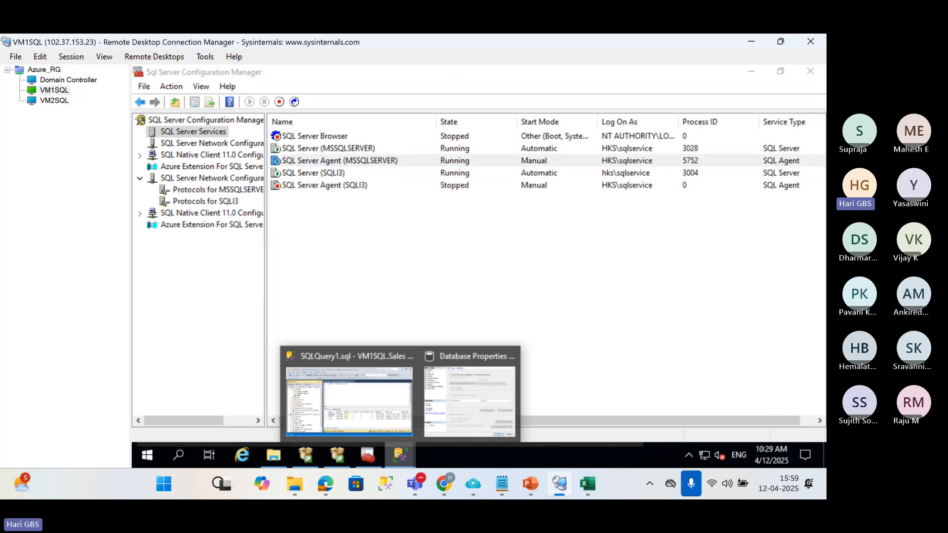
pyautogui.click(449, 395)
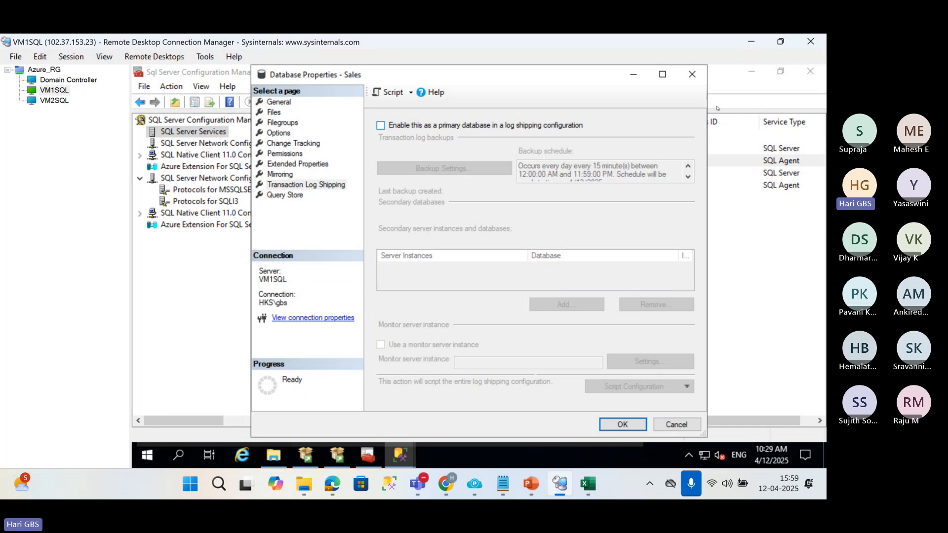
pyautogui.click(751, 71)
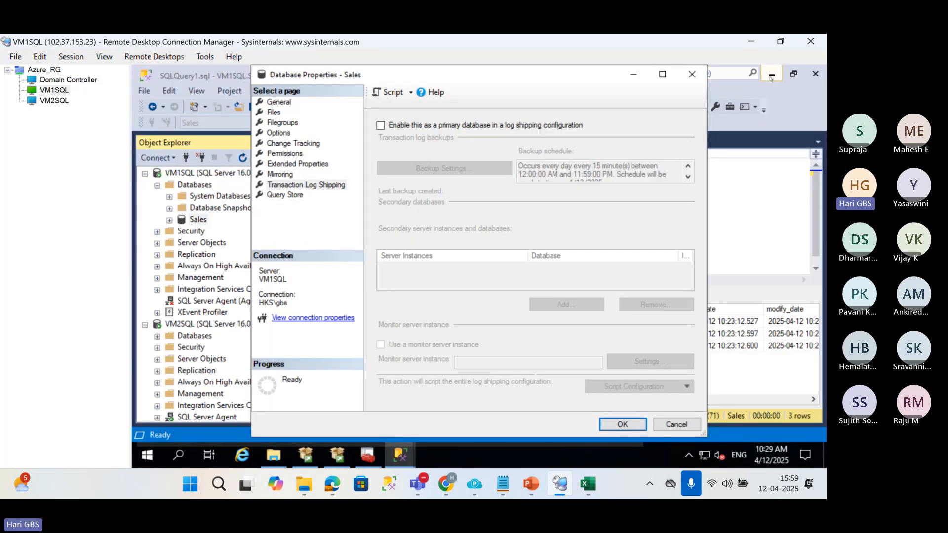
# Bring the Management Studio query window to the front and close the Sales database properties window.
pyautogui.click(772, 76)
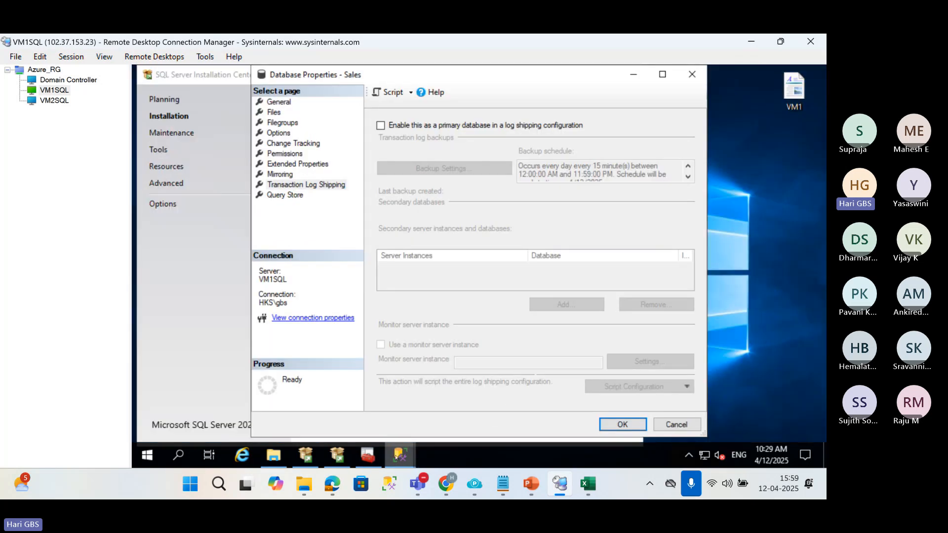
pyautogui.moveTo(389, 456)
pyautogui.click(345, 376)
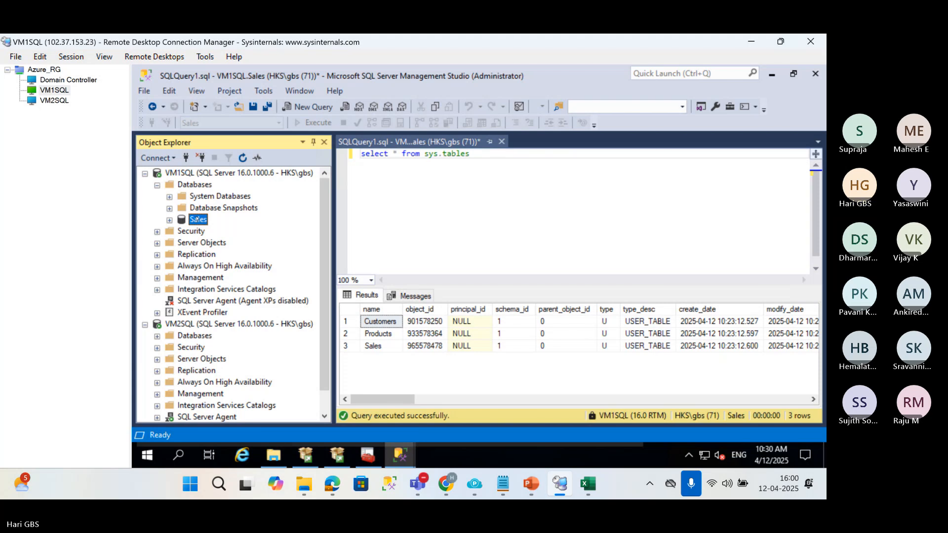
pyautogui.click(404, 459)
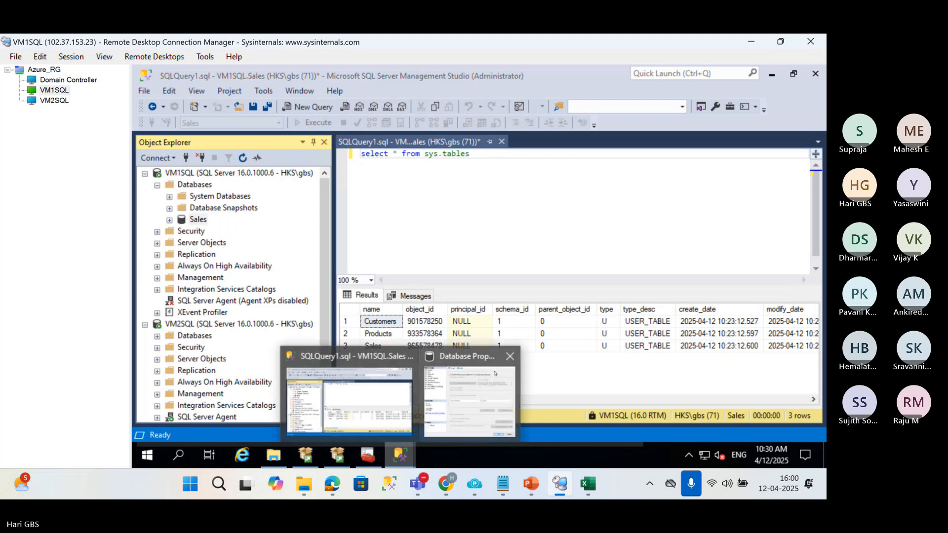
pyautogui.click(509, 361)
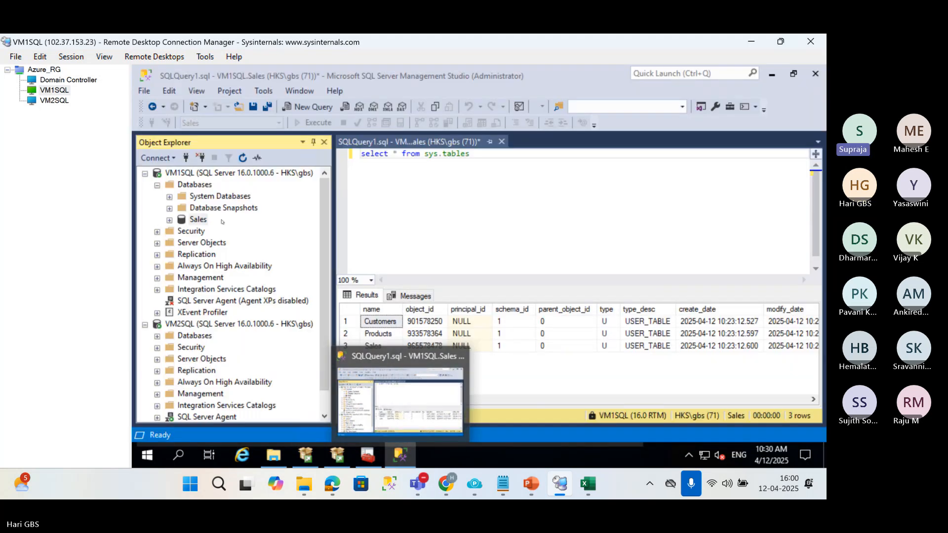
# Open the transaction log shipping settings of the Sales database on VM1SQL and enable it as a primary database.
pyautogui.click(202, 220)
pyautogui.rightClick(200, 222)
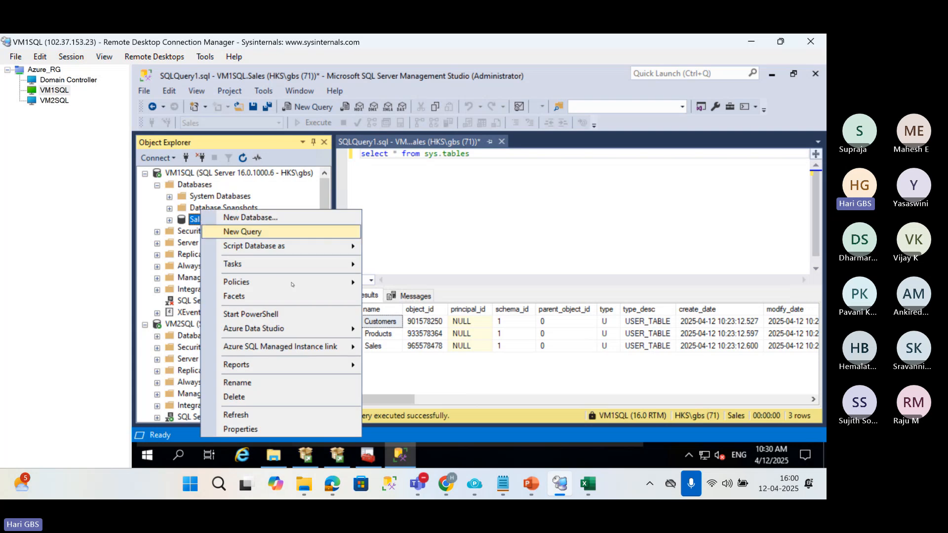
pyautogui.moveTo(325, 263)
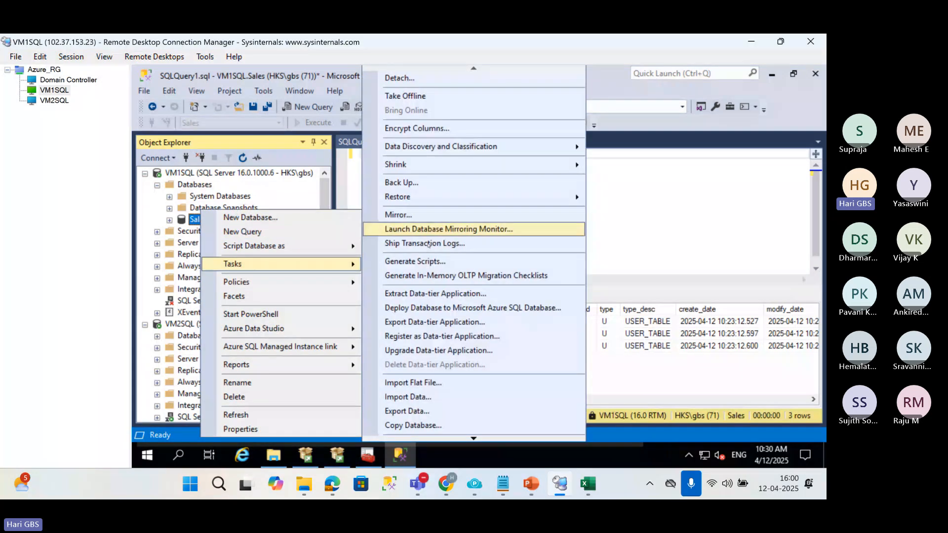
pyautogui.click(418, 244)
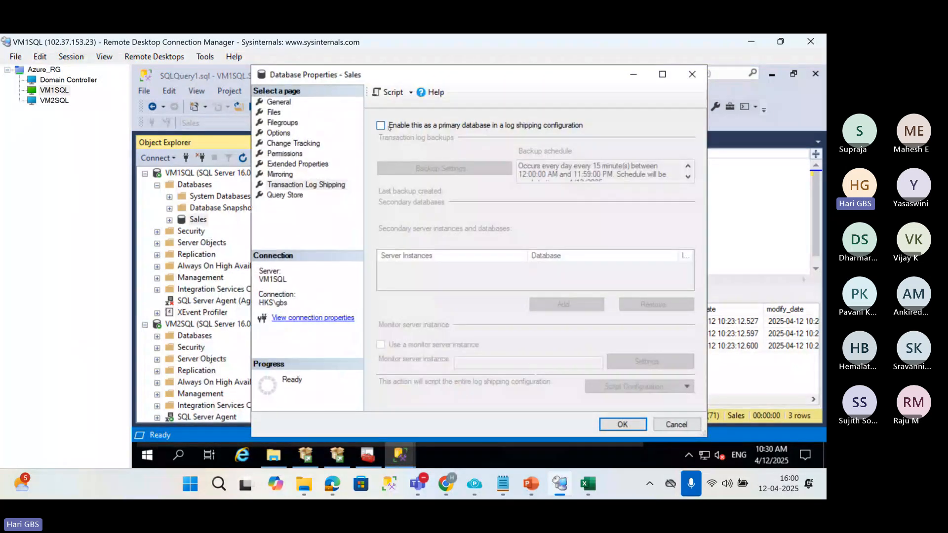
pyautogui.click(380, 126)
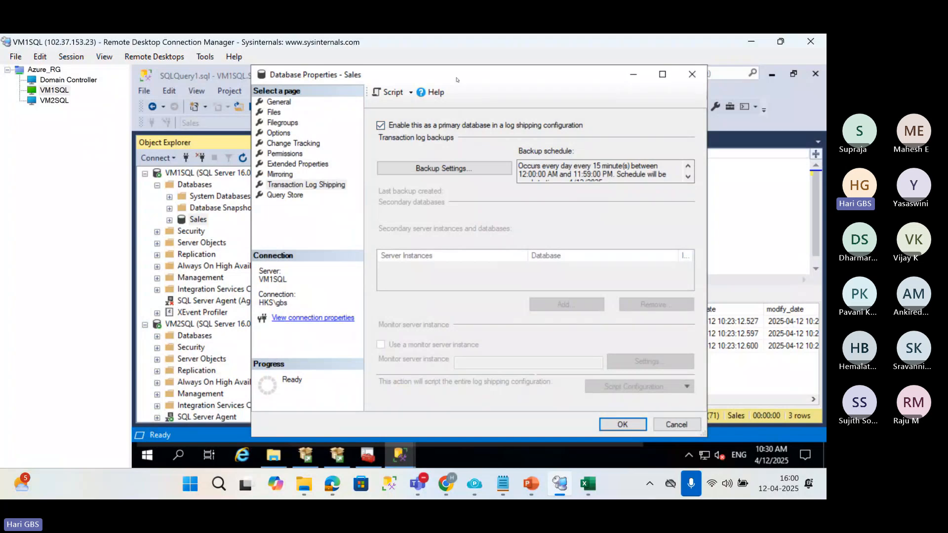
pyautogui.moveTo(456, 75); pyautogui.dragTo(499, 75)
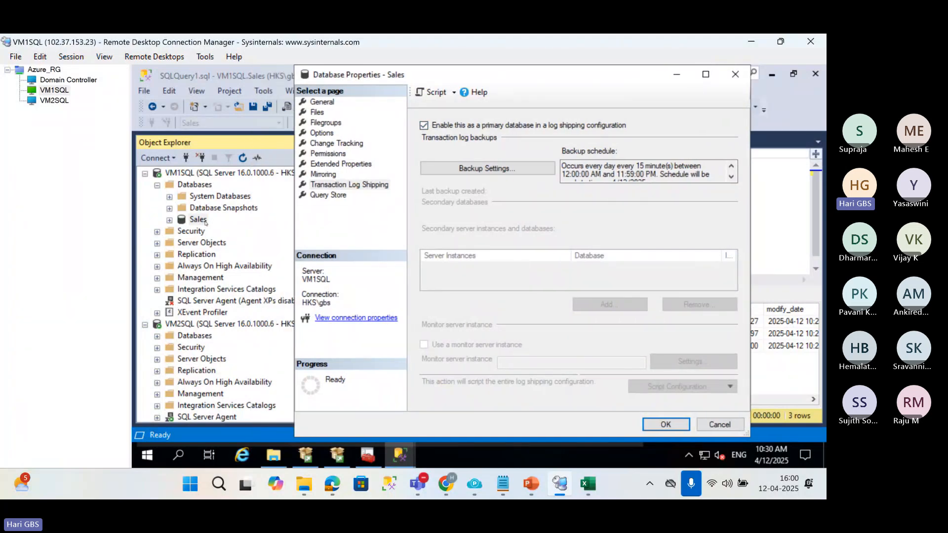
# Consult the architecture diagram in 01 LogShipping.pptx, return to the Sales properties and open the transaction log backup settings.
pyautogui.click(530, 485)
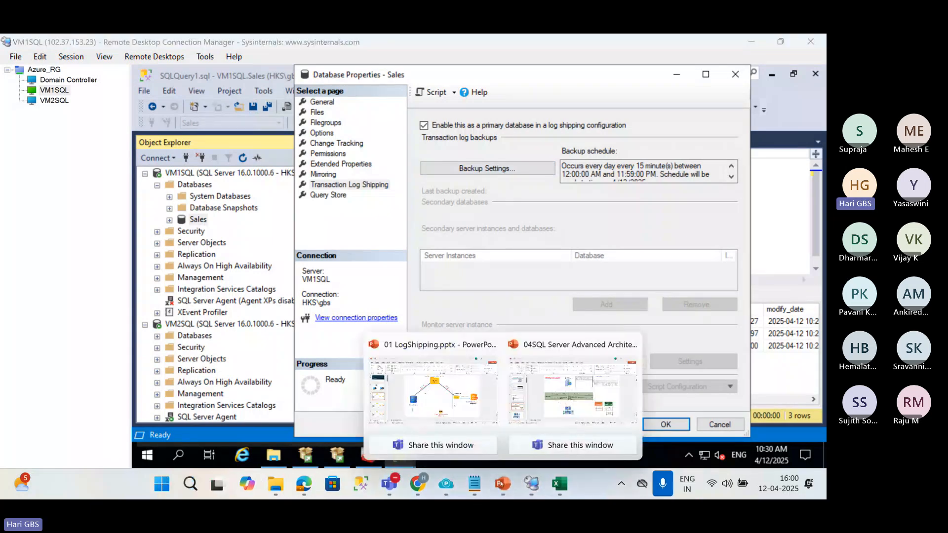
pyautogui.click(438, 417)
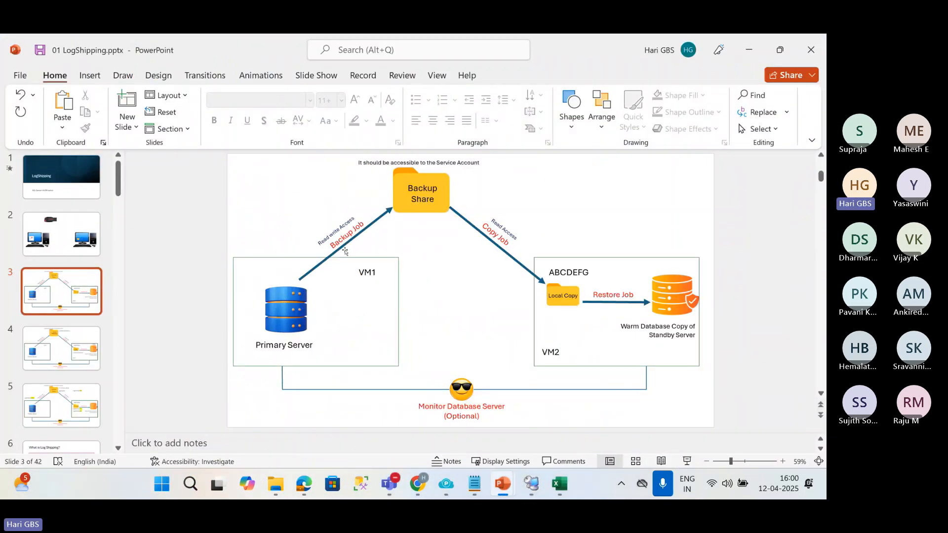
pyautogui.click(749, 49)
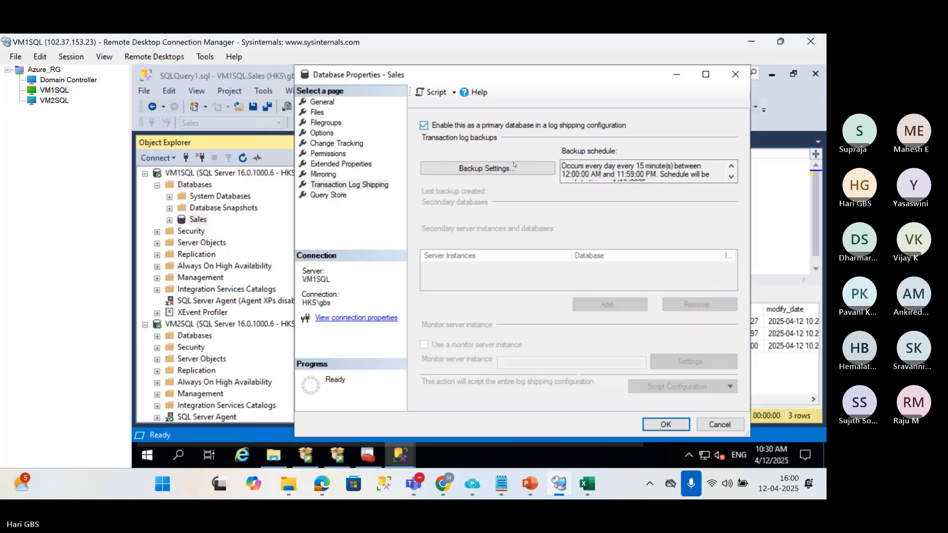
pyautogui.click(365, 167)
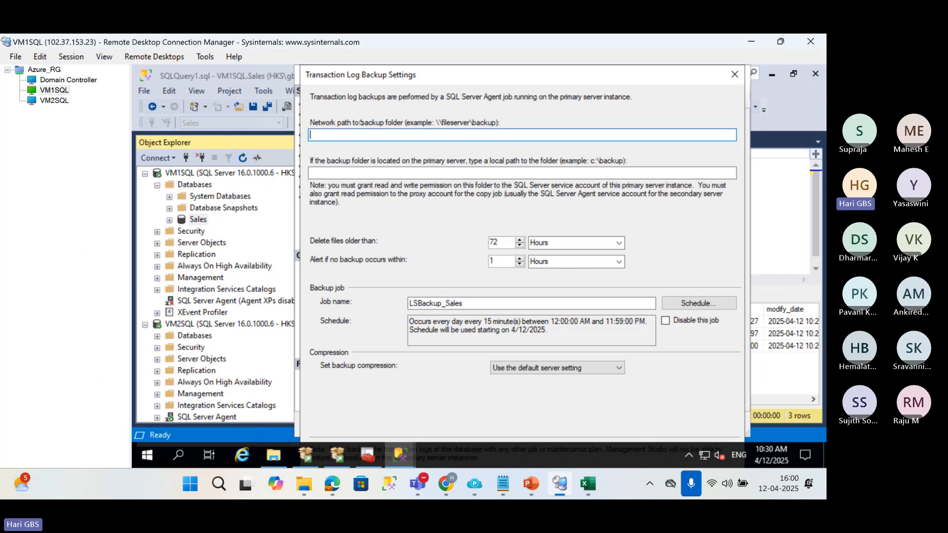
# Switch to the Domain Controller session and copy the network path \\Domain\BackupShare from the BackupShare folder's sharing properties.
pyautogui.click(55, 80)
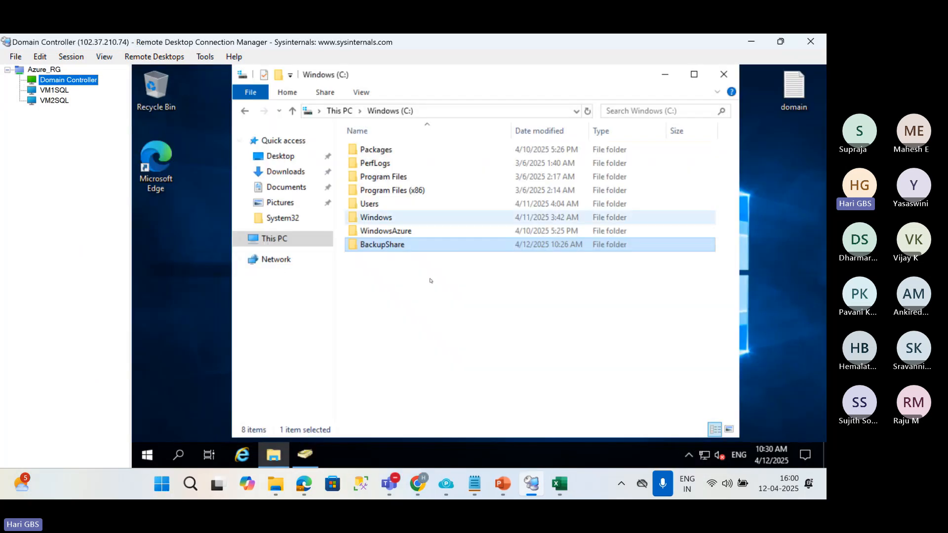
pyautogui.rightClick(391, 246)
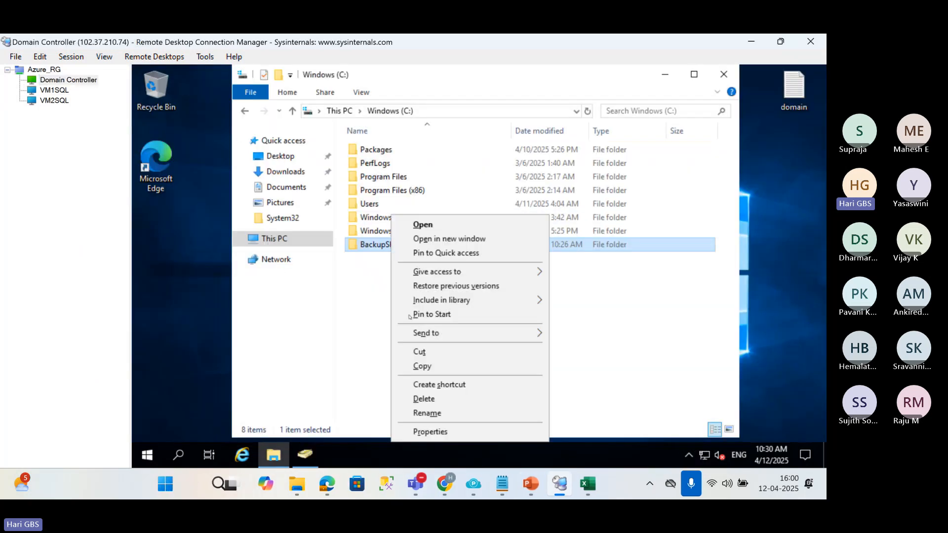
pyautogui.click(422, 432)
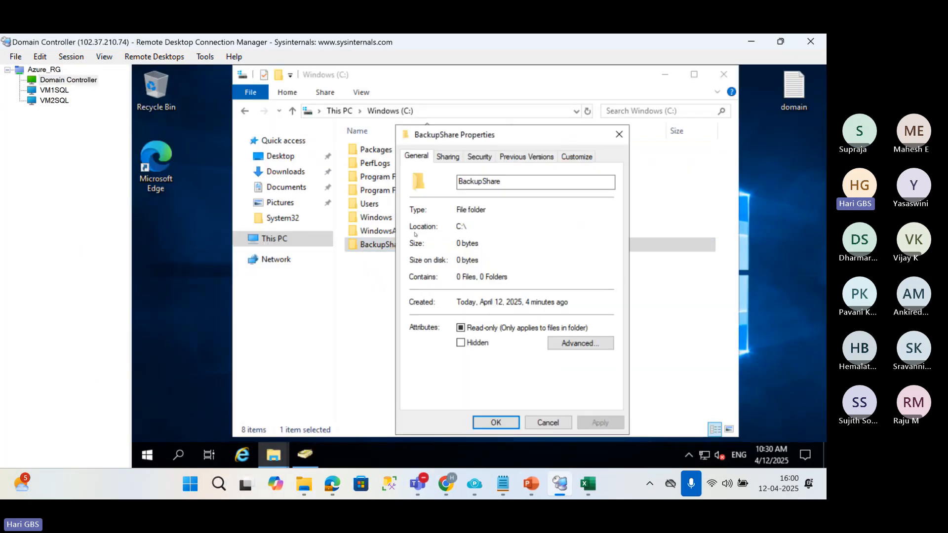
pyautogui.click(448, 157)
pyautogui.moveTo(491, 226); pyautogui.dragTo(415, 227)
pyautogui.hotkey('ctrl', 'c')
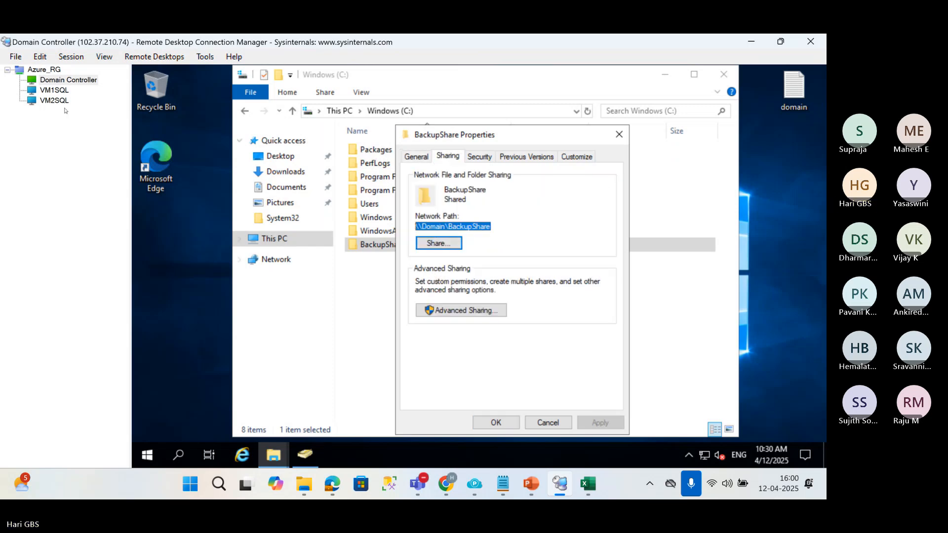
# Return to the VM1SQL session and set the network path to the backup folder to \\Domain\BackupShare.
pyautogui.click(54, 90)
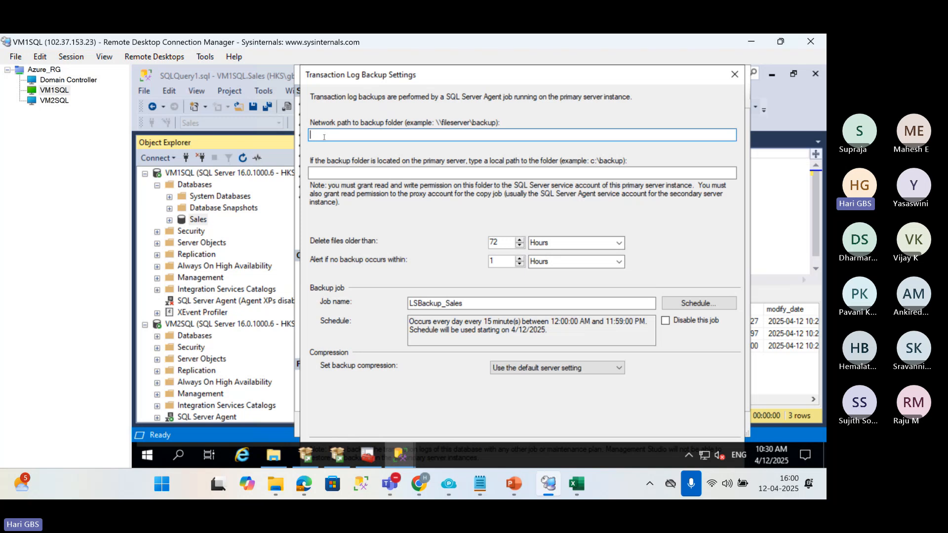
pyautogui.click(326, 135)
pyautogui.hotkey('ctrl', 'v')
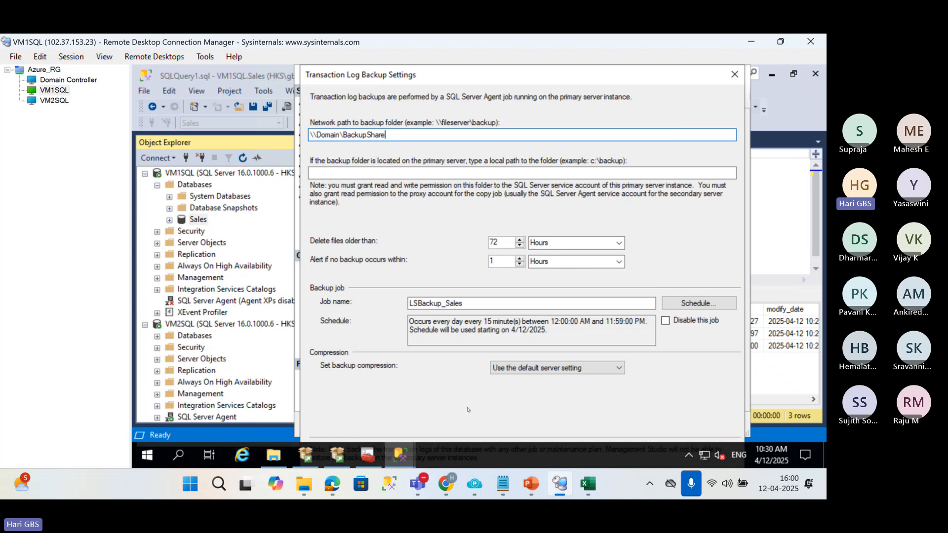
# Review the log shipping diagram in PowerPoint, the local backup path, the file retention and the backup job name.
pyautogui.moveTo(531, 484)
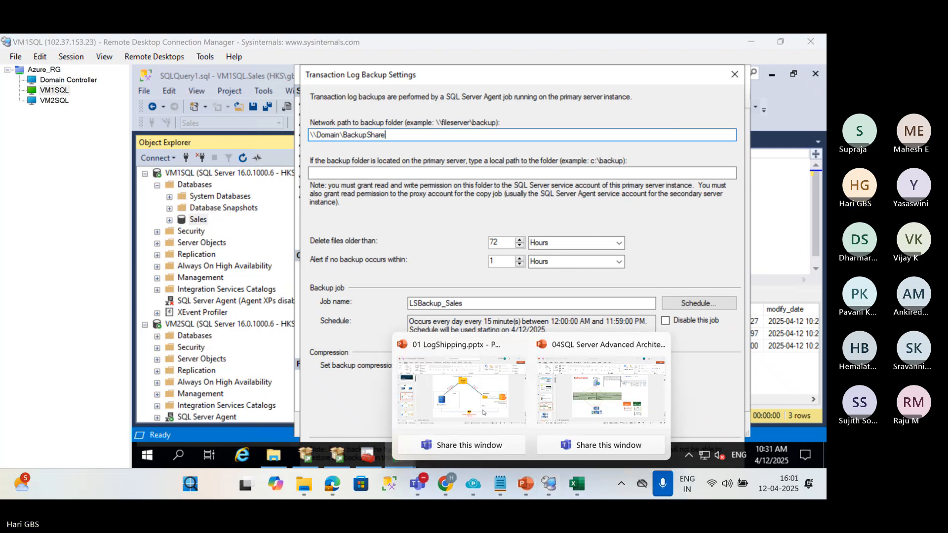
pyautogui.click(475, 398)
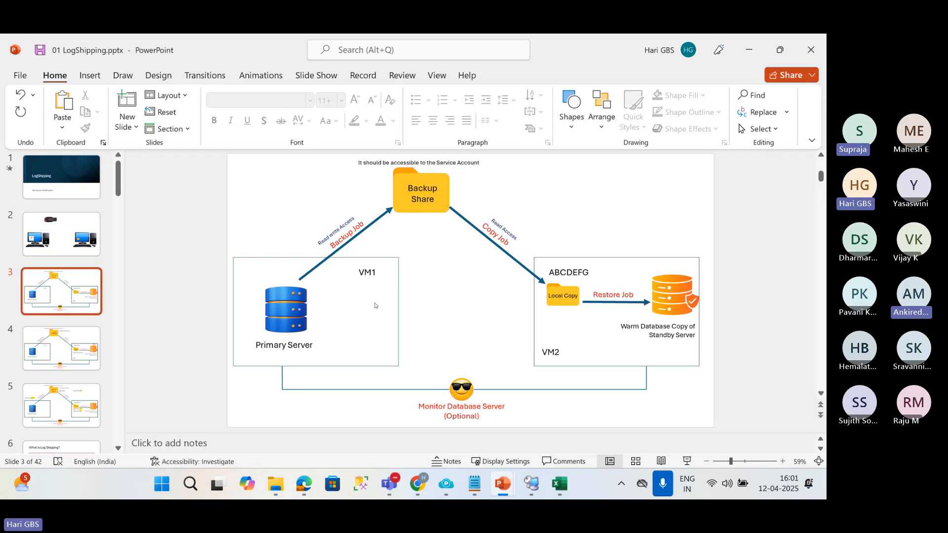
pyautogui.hotkey('alt', 'Tab')
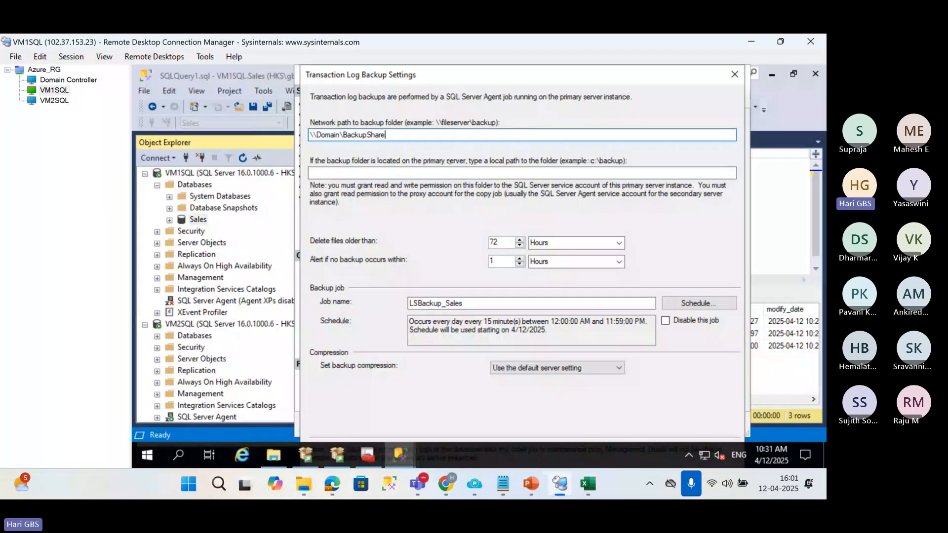
pyautogui.click(419, 171)
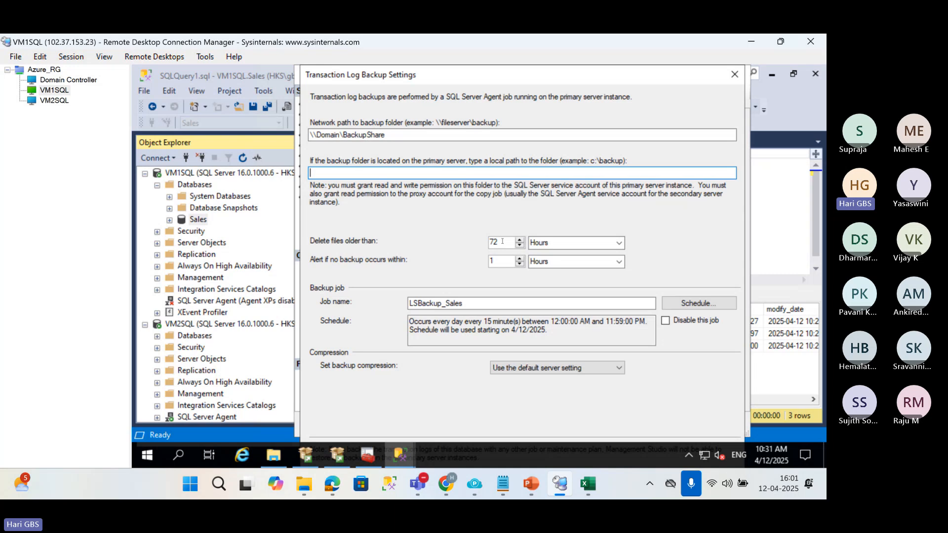
pyautogui.press('Tab')
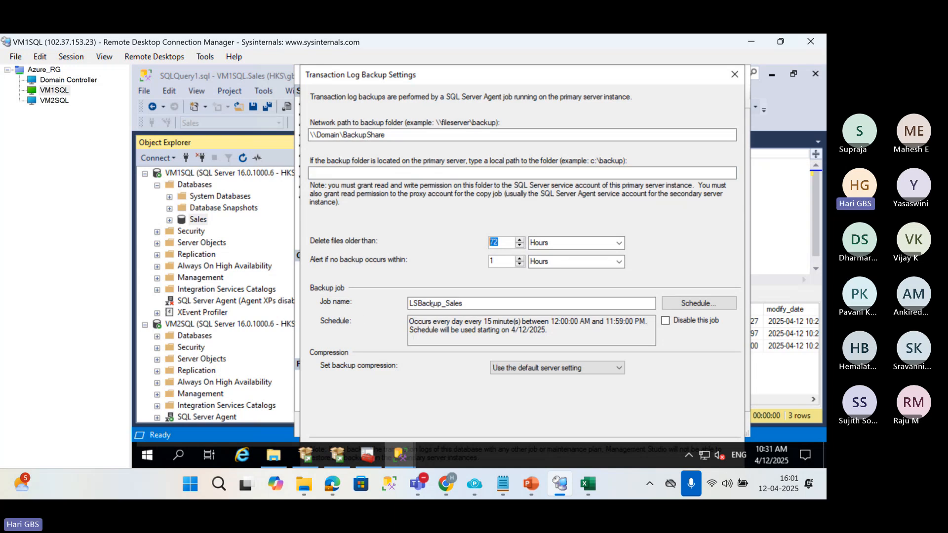
pyautogui.click(464, 303)
pyautogui.moveTo(485, 305); pyautogui.dragTo(408, 303)
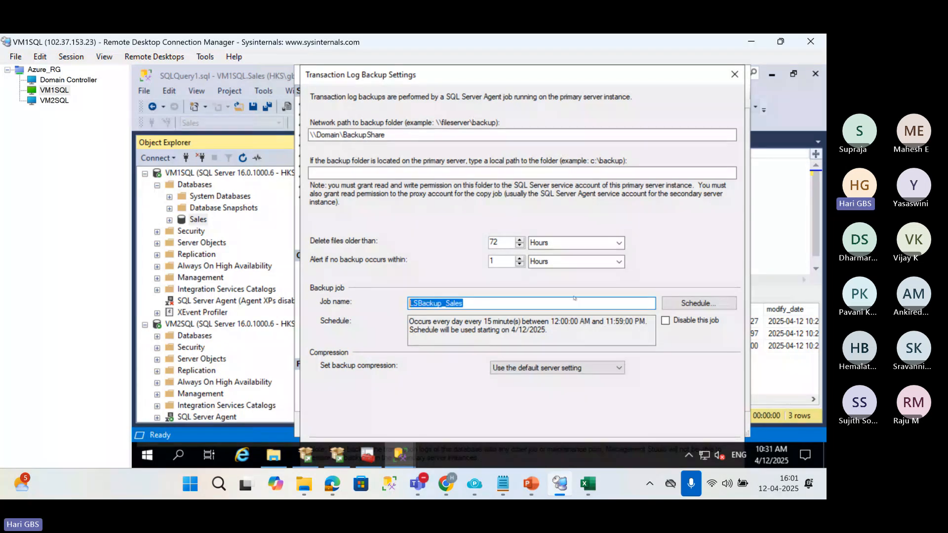
# Schedule the LSBackup_Sales job to occur daily every 2 minutes, consulting the log shipping diagram, and confirm the schedule.
pyautogui.click(678, 304)
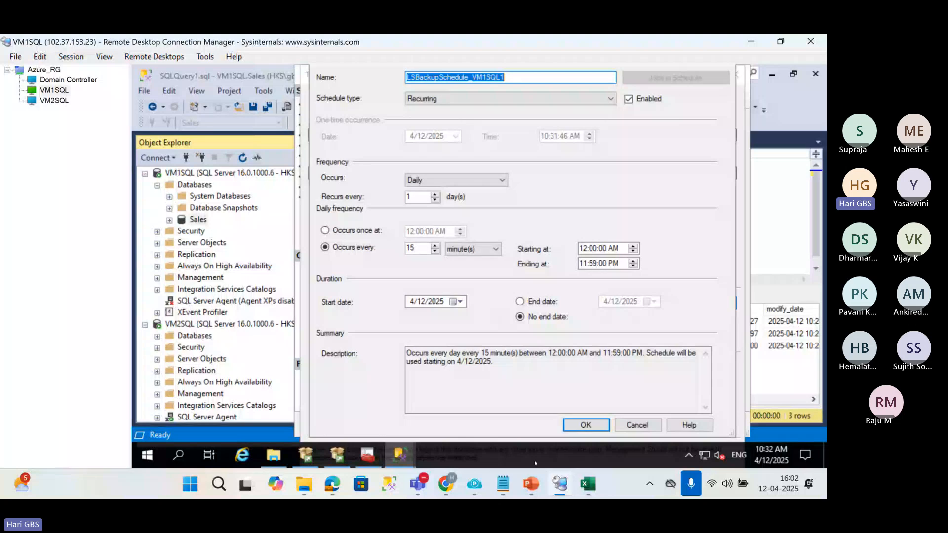
pyautogui.moveTo(534, 481)
pyautogui.click(433, 390)
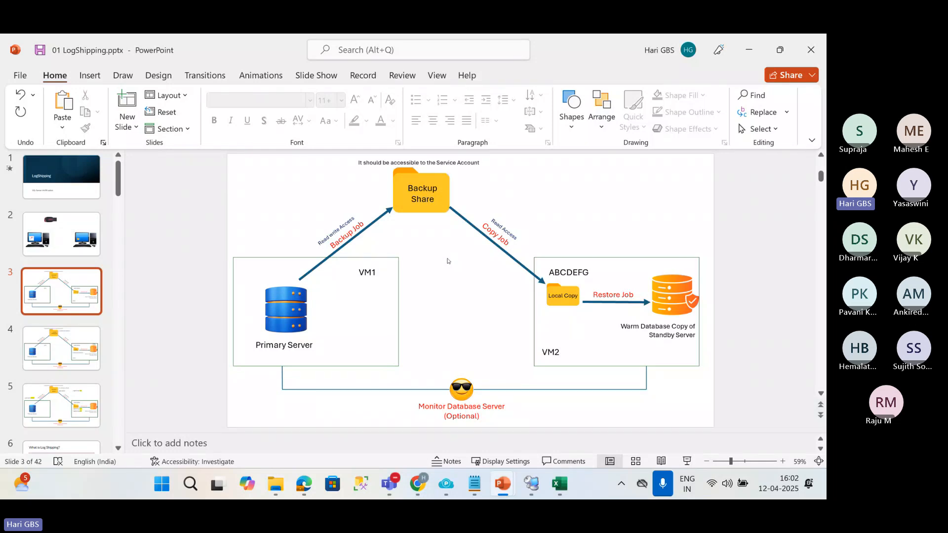
pyautogui.click(748, 52)
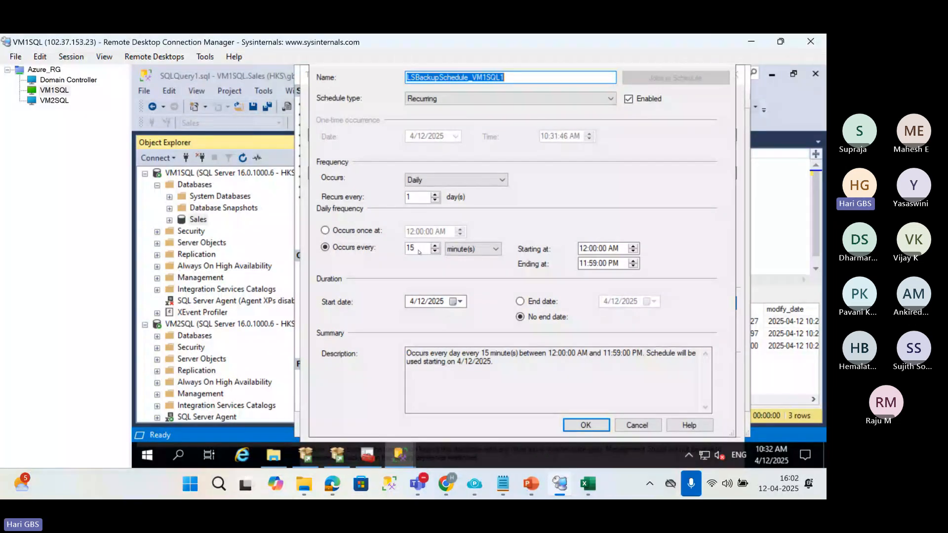
pyautogui.moveTo(418, 249); pyautogui.dragTo(398, 247)
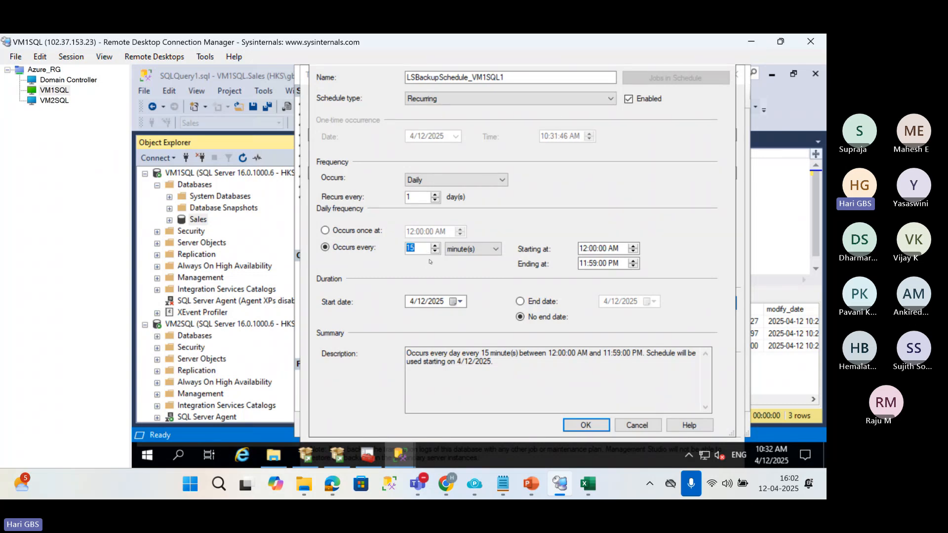
pyautogui.write('2')
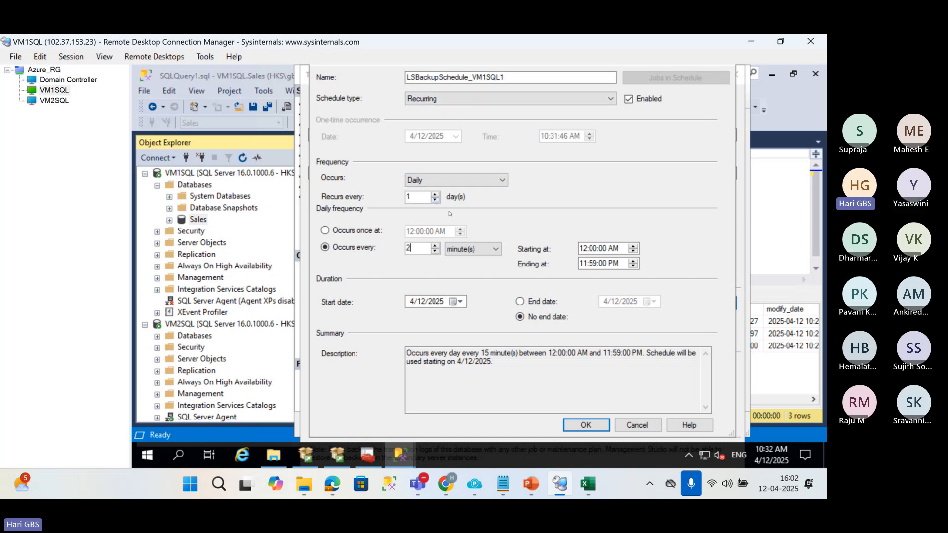
pyautogui.click(456, 179)
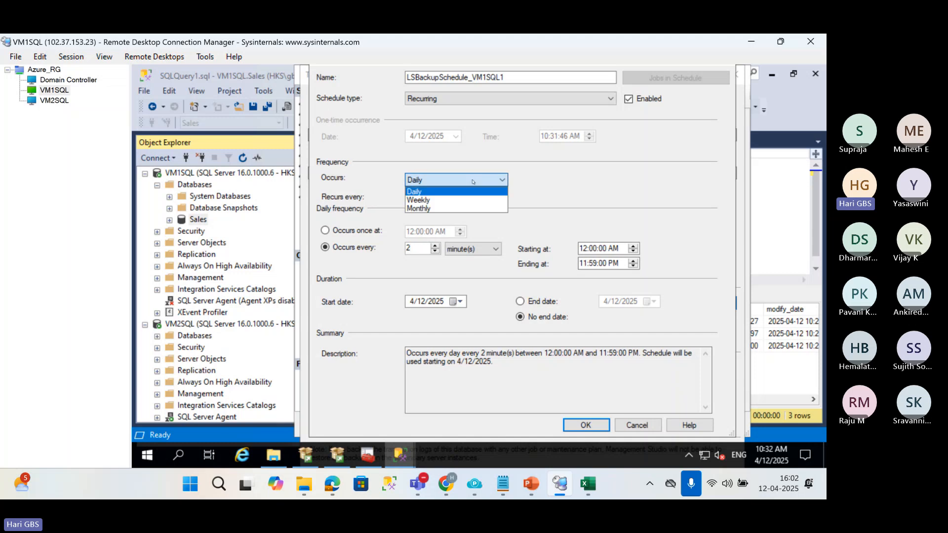
pyautogui.click(409, 212)
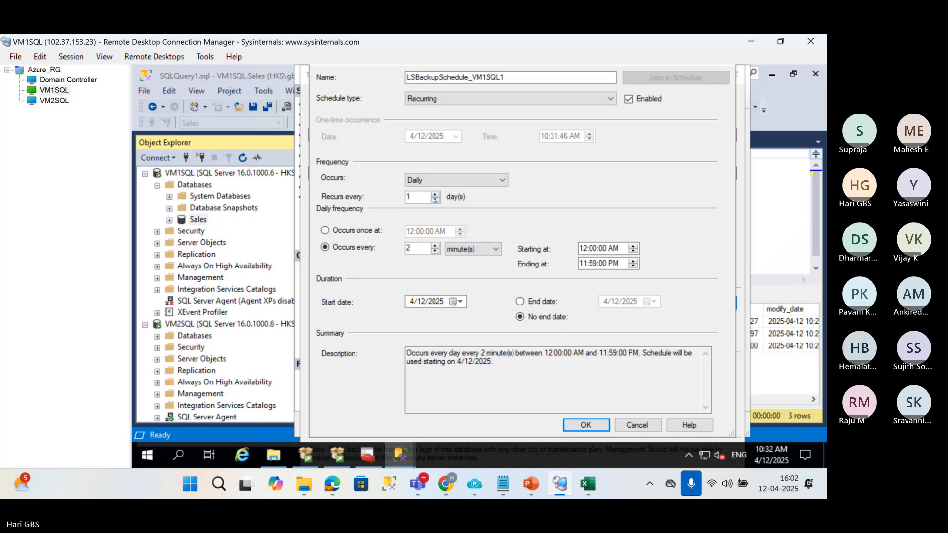
pyautogui.moveTo(416, 248); pyautogui.dragTo(381, 245)
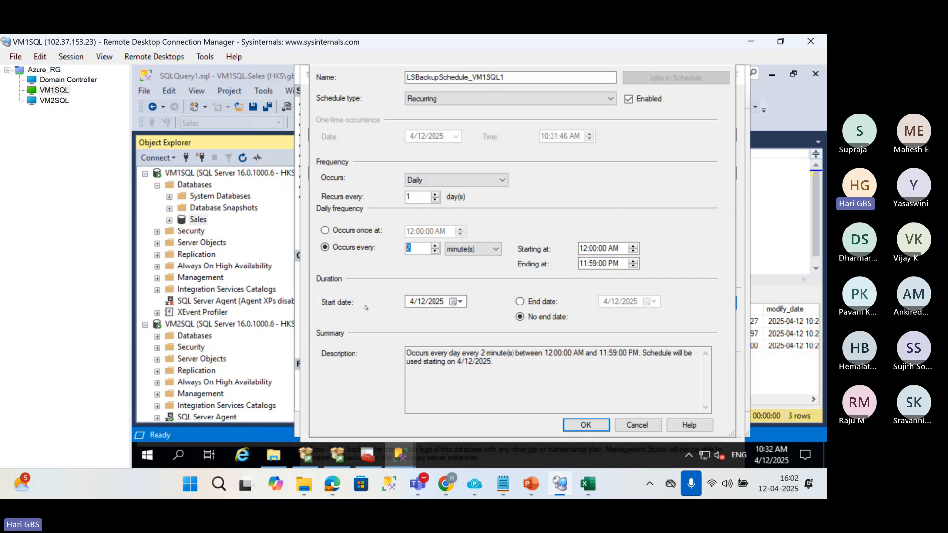
pyautogui.click(586, 425)
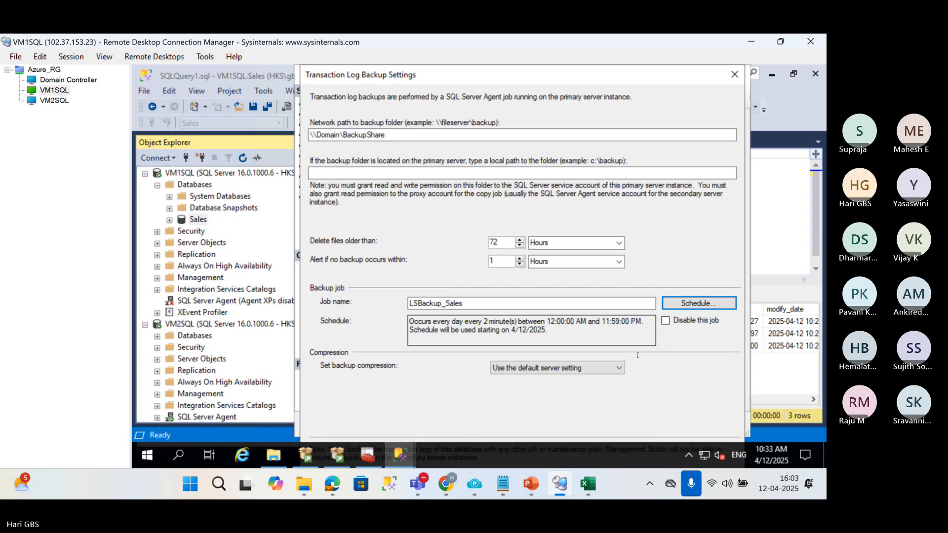
# Set the backup compression to Compress backup and try to reach the hidden lower part of the backup settings dialog.
pyautogui.moveTo(591, 69); pyautogui.dragTo(577, 49)
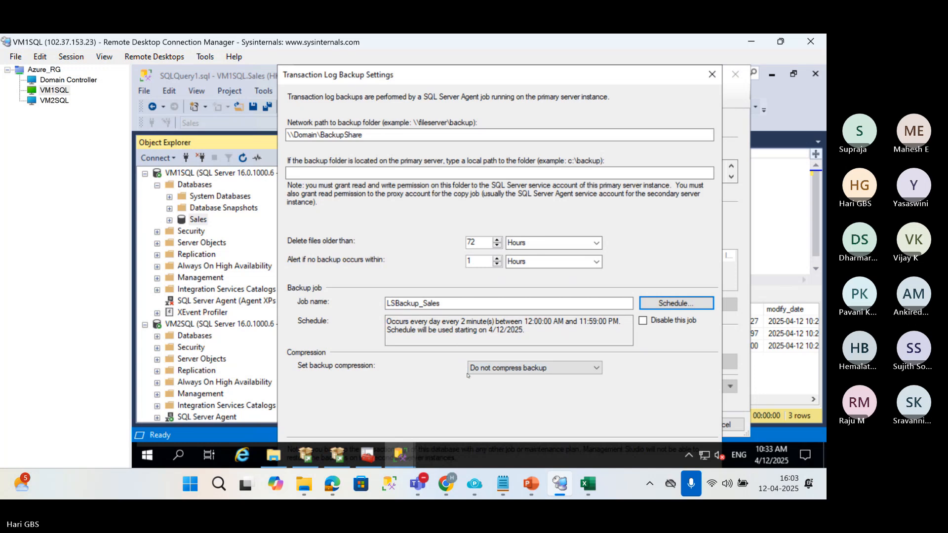
pyautogui.click(557, 366)
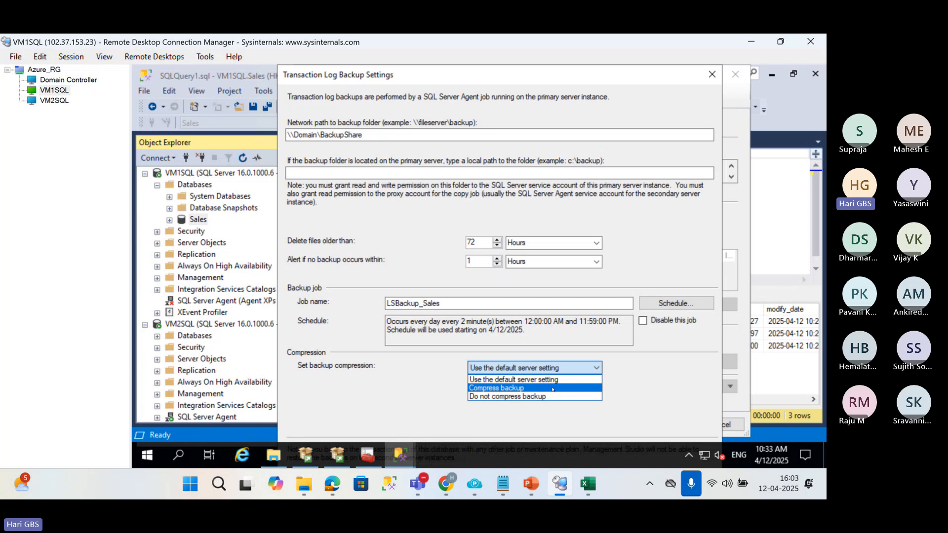
pyautogui.click(552, 388)
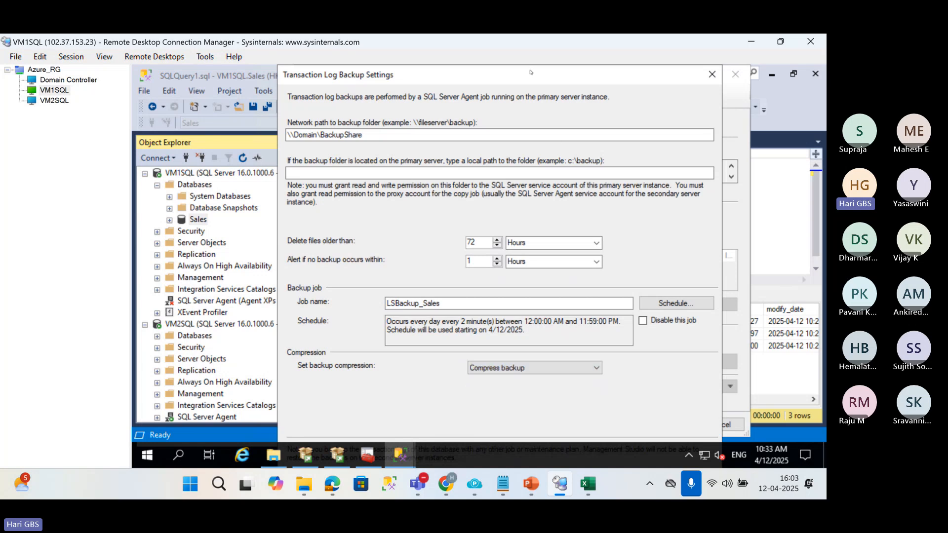
pyautogui.moveTo(531, 73); pyautogui.dragTo(504, 46)
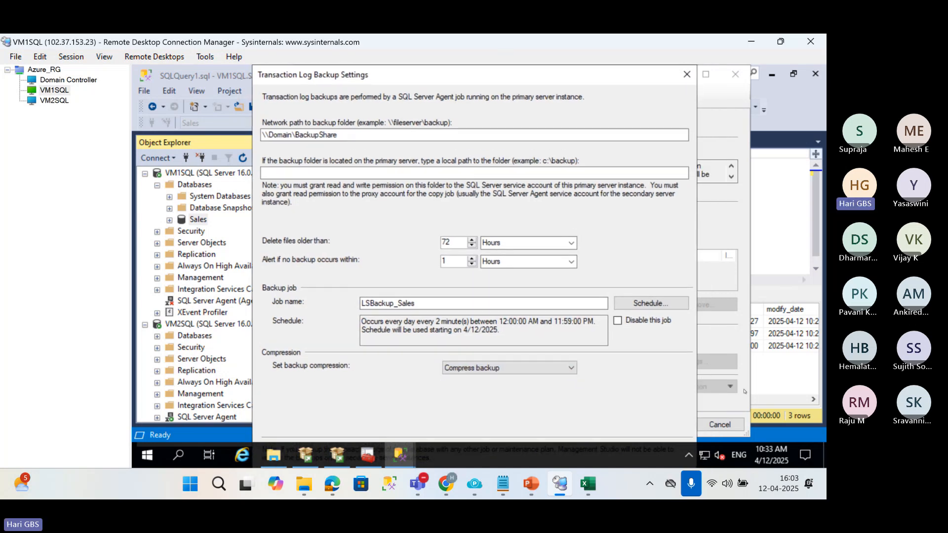
pyautogui.click(660, 459)
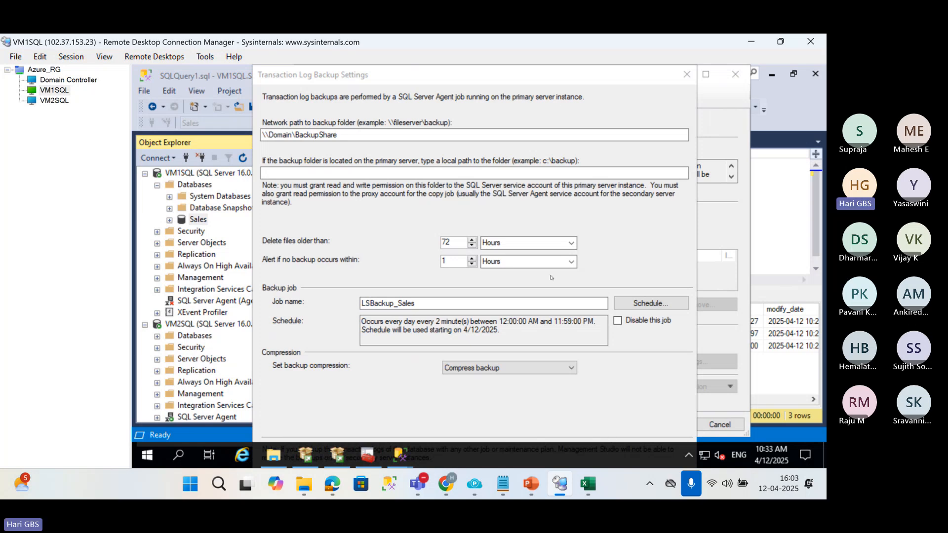
# Turn on automatic hiding of the VM1SQL taskbar in desktop mode and confirm the transaction log backup settings.
pyautogui.rightClick(570, 451)
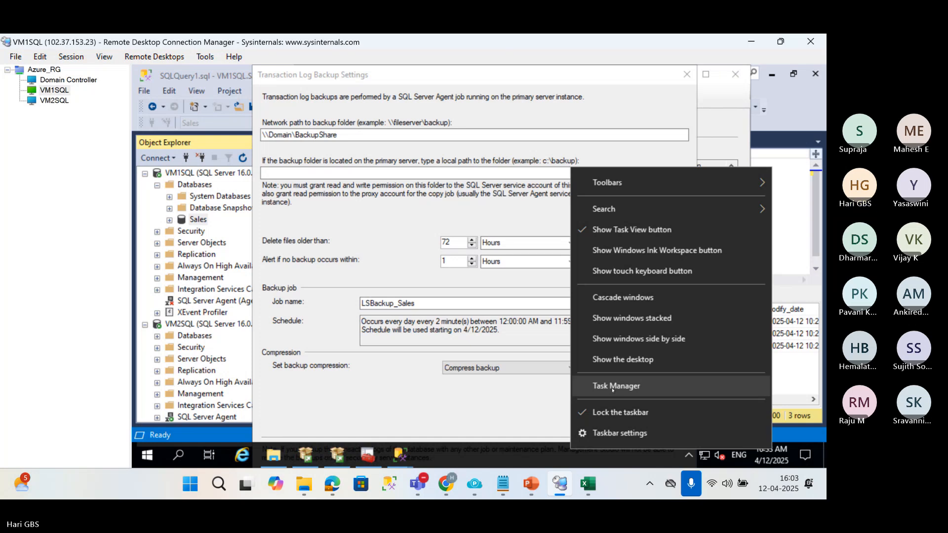
pyautogui.click(616, 433)
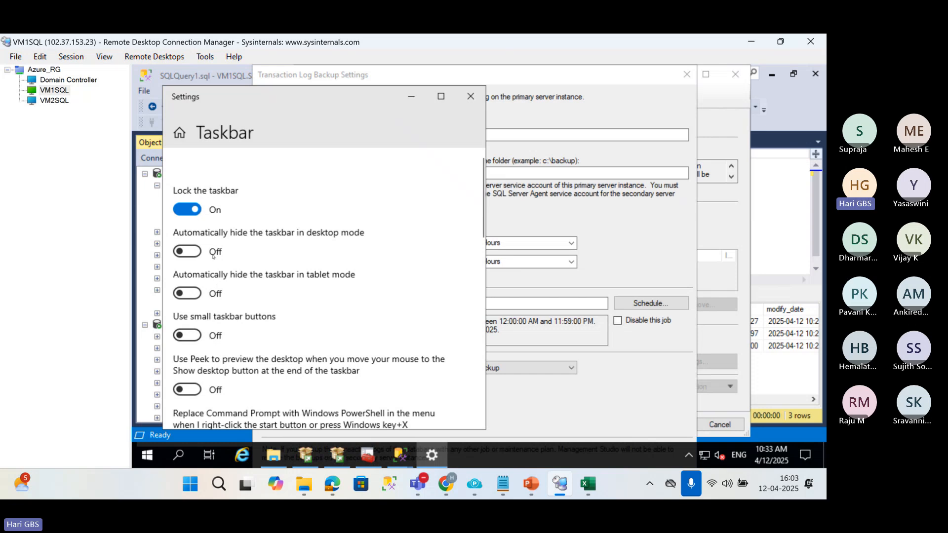
pyautogui.click(192, 251)
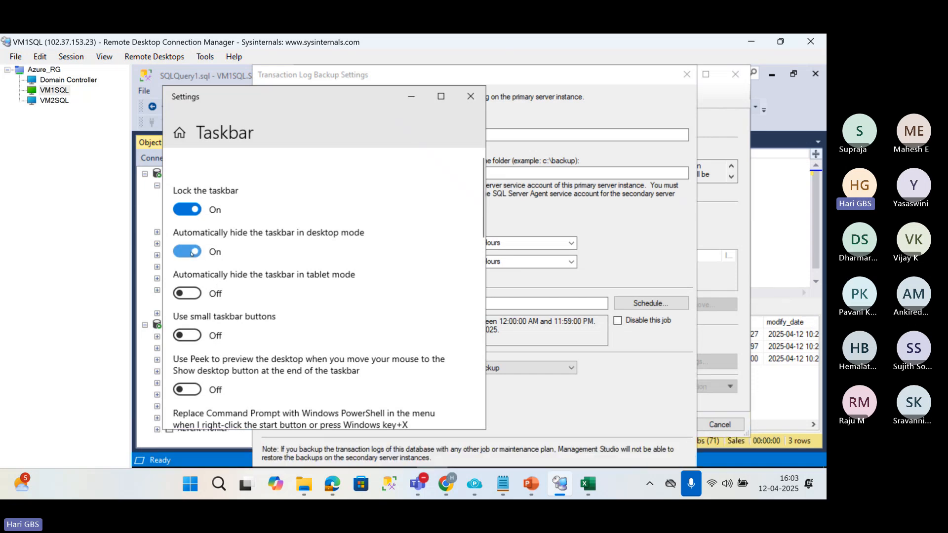
pyautogui.click(412, 96)
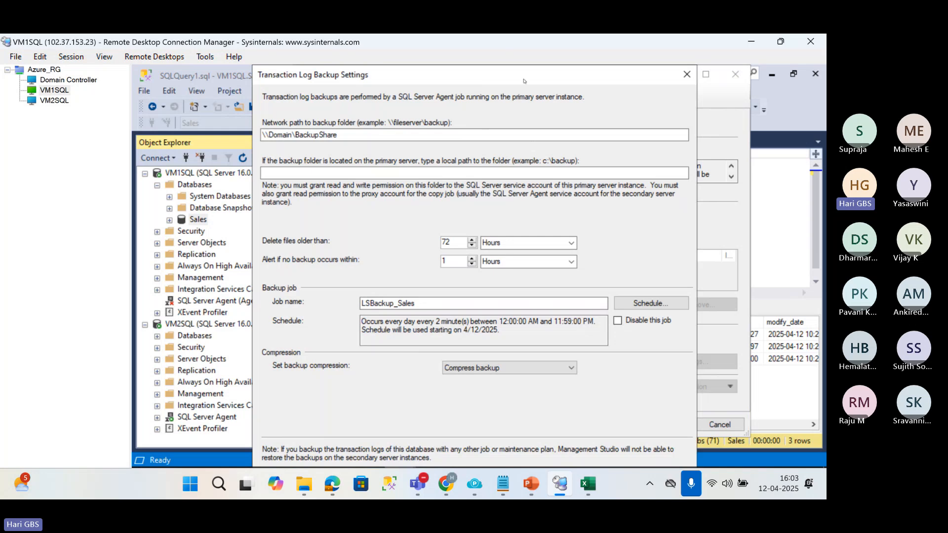
pyautogui.moveTo(523, 79)
pyautogui.mouseDown()
pyautogui.moveTo(522, 47)
pyautogui.moveTo(526, 98)
pyautogui.moveTo(527, 83)
pyautogui.mouseUp()
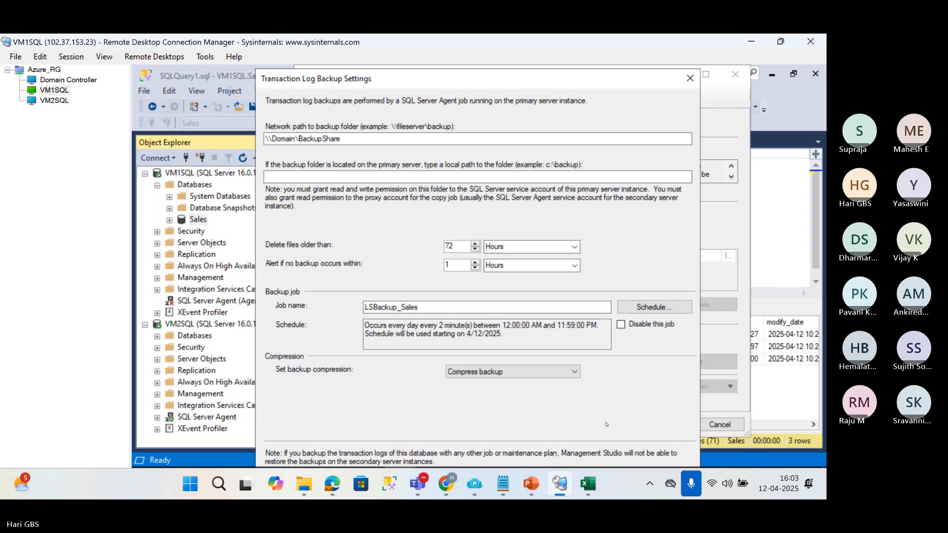
pyautogui.press('Return')
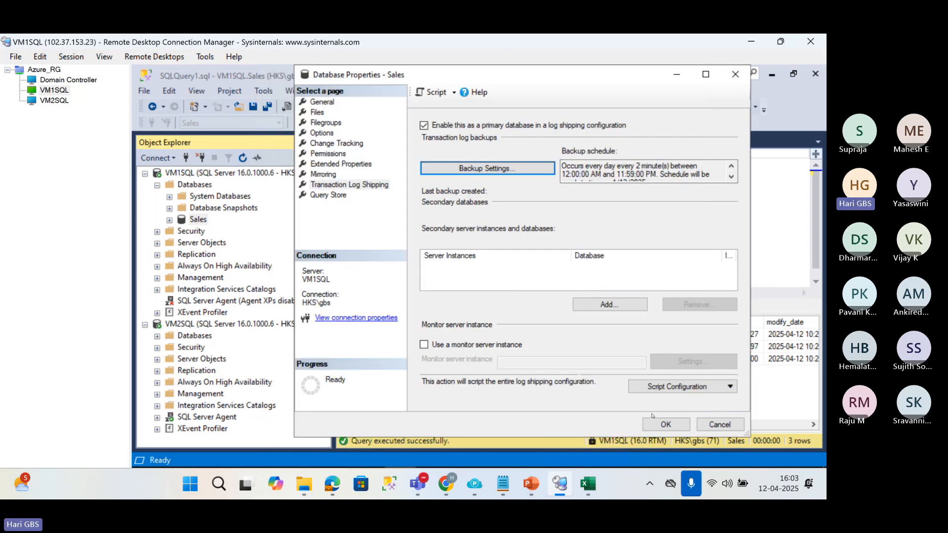
# Turn off automatic hiding of the VM1SQL taskbar in desktop mode and return to the Sales database properties.
pyautogui.click(619, 466)
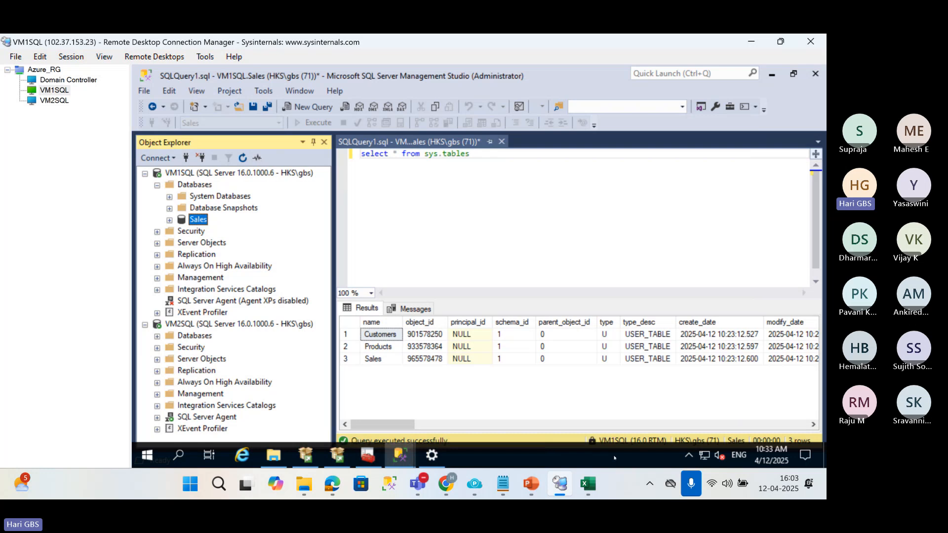
pyautogui.rightClick(615, 458)
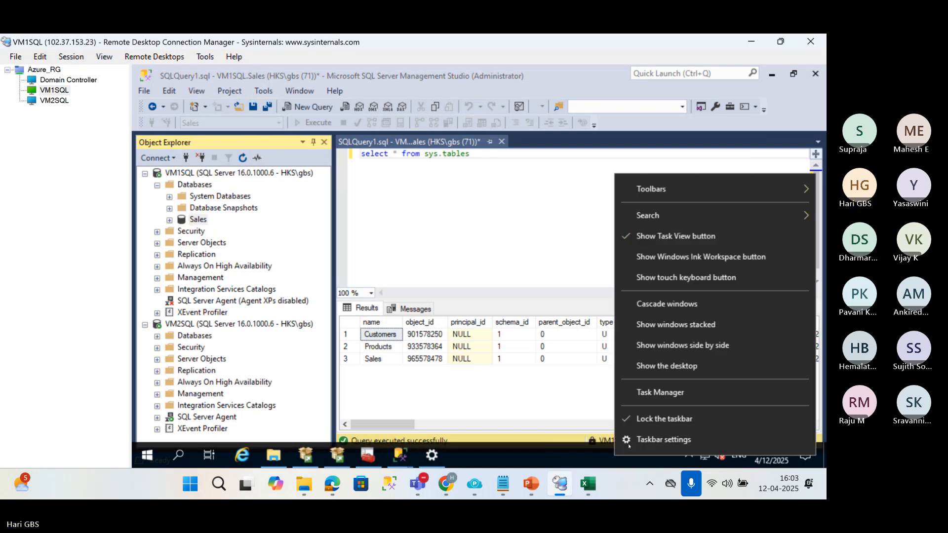
pyautogui.click(658, 439)
pyautogui.click(187, 251)
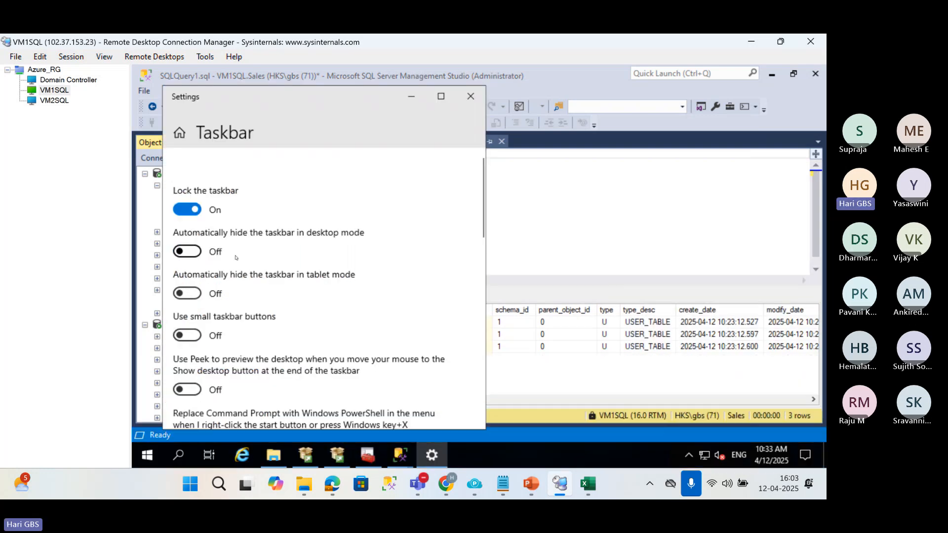
pyautogui.click(712, 253)
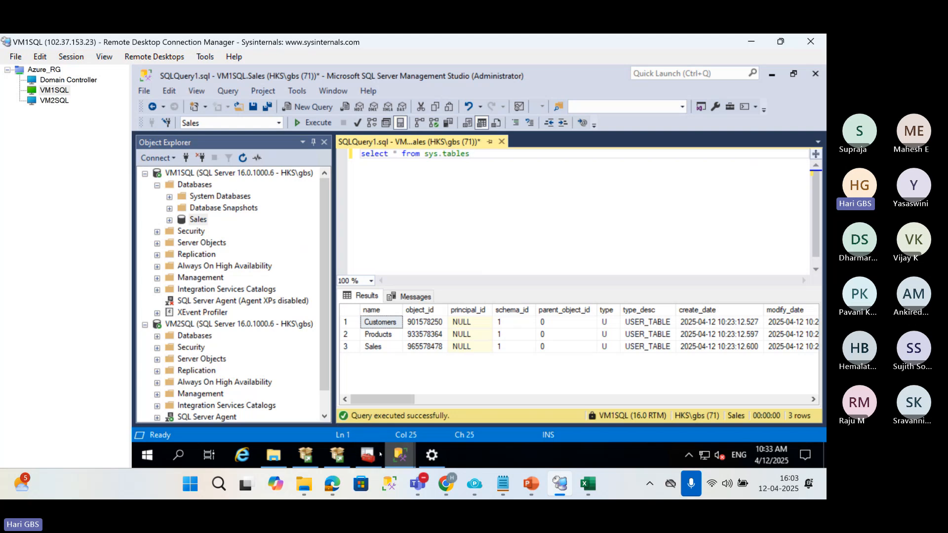
pyautogui.moveTo(400, 455)
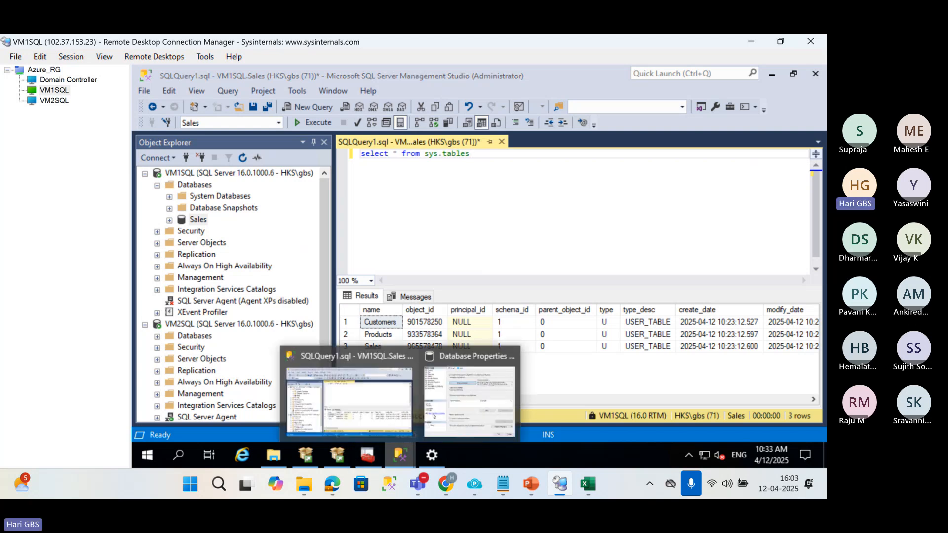
pyautogui.click(466, 398)
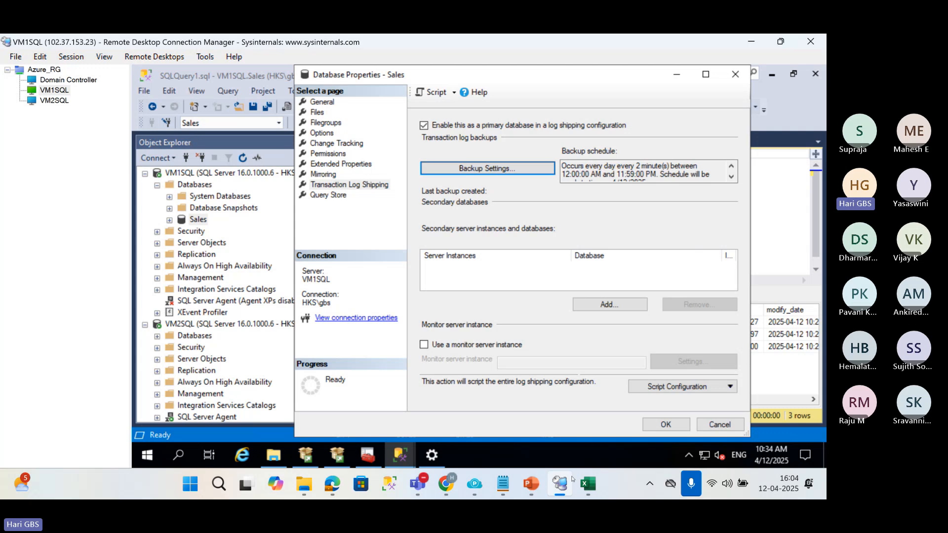
# Consult the log shipping diagram in PowerPoint, and add a secondary database by connecting to the secondary server instance VM2SQL.
pyautogui.click(446, 403)
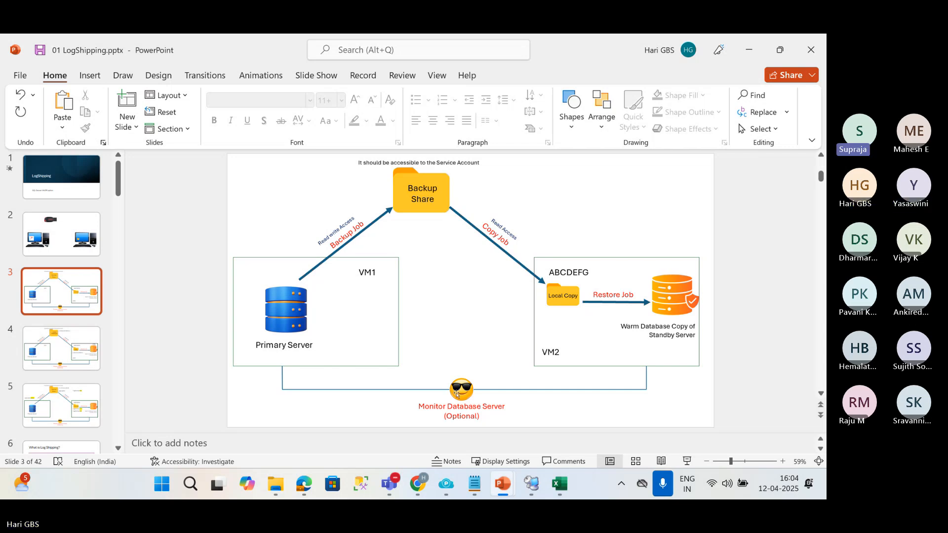
pyautogui.click(531, 483)
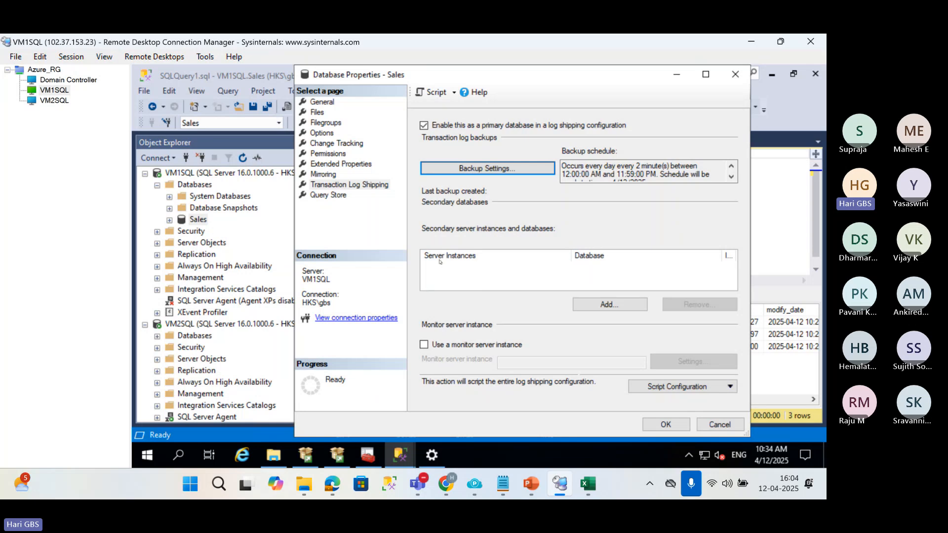
pyautogui.click(599, 305)
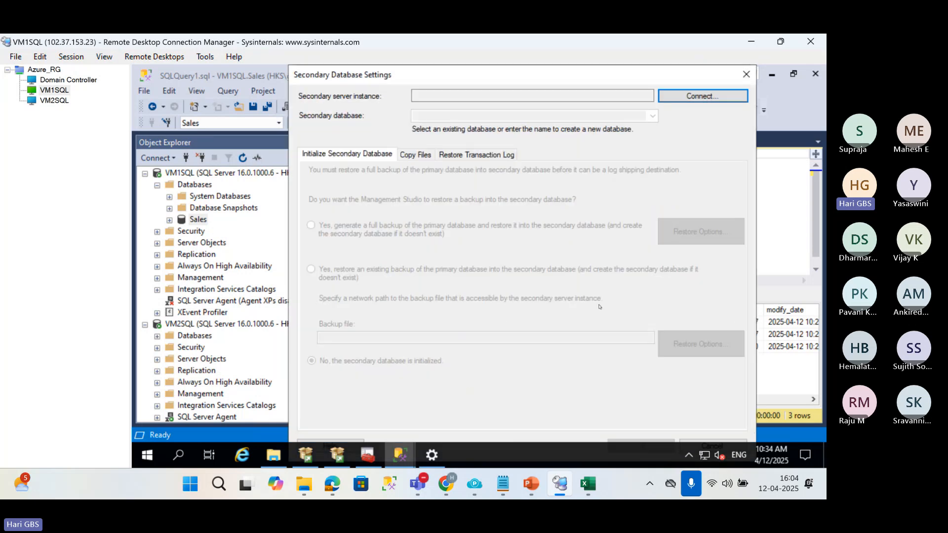
pyautogui.click(450, 95)
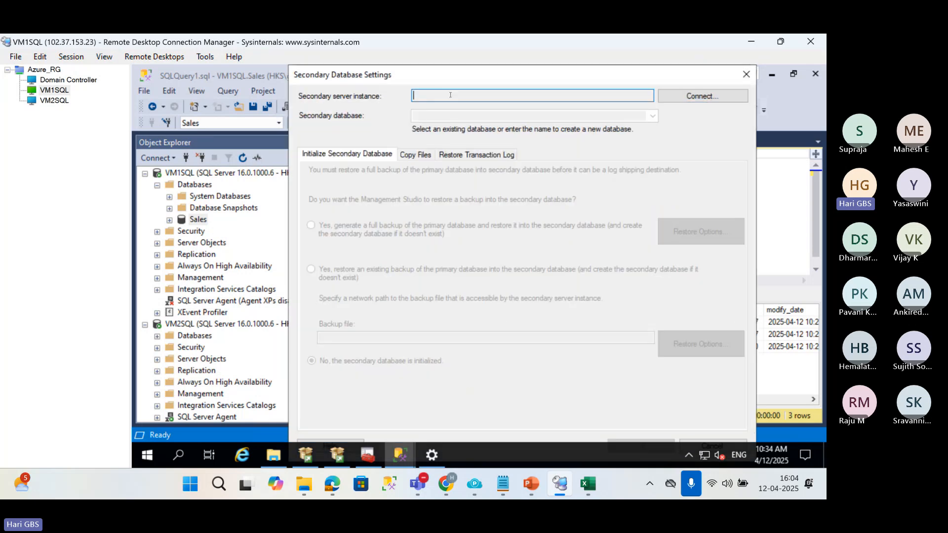
pyautogui.click(688, 97)
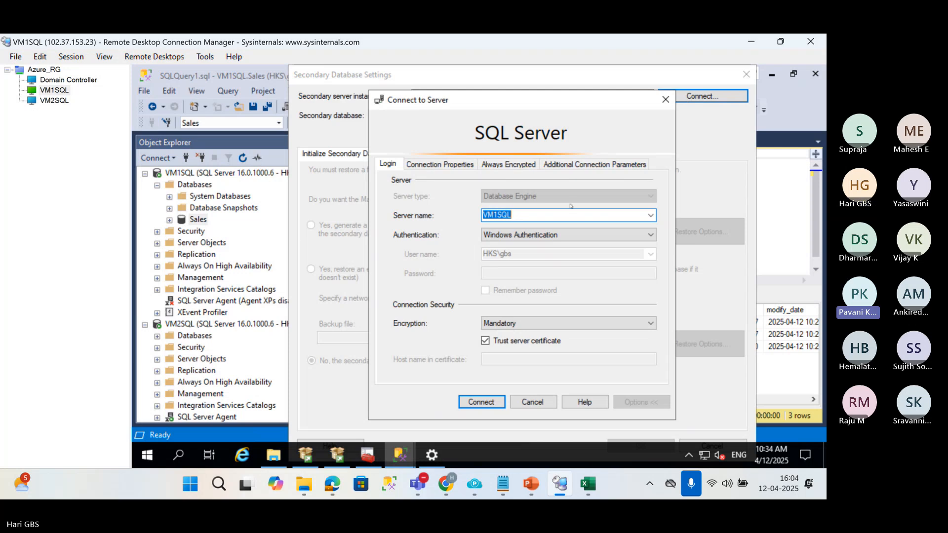
pyautogui.click(497, 215)
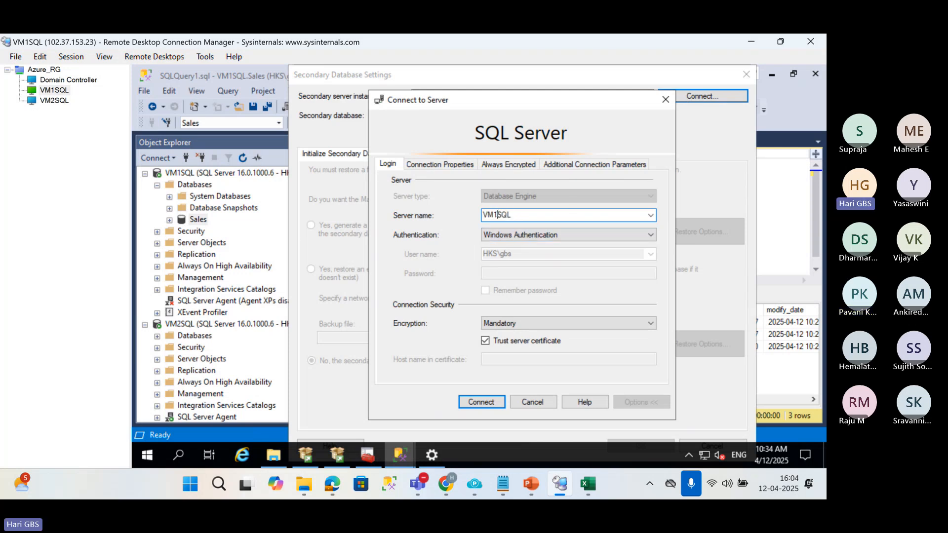
pyautogui.press('BackSpace')
pyautogui.write('2')
pyautogui.click(490, 406)
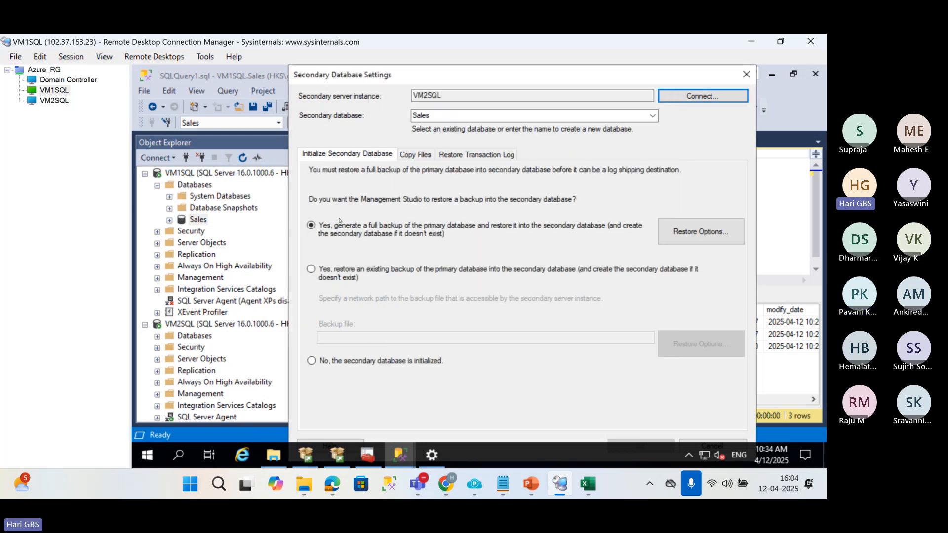
# Switch to SQL Server Configuration Manager in the VM2SQL session and disable the TCP/IP protocol for MSSQLSERVER.
pyautogui.click(44, 99)
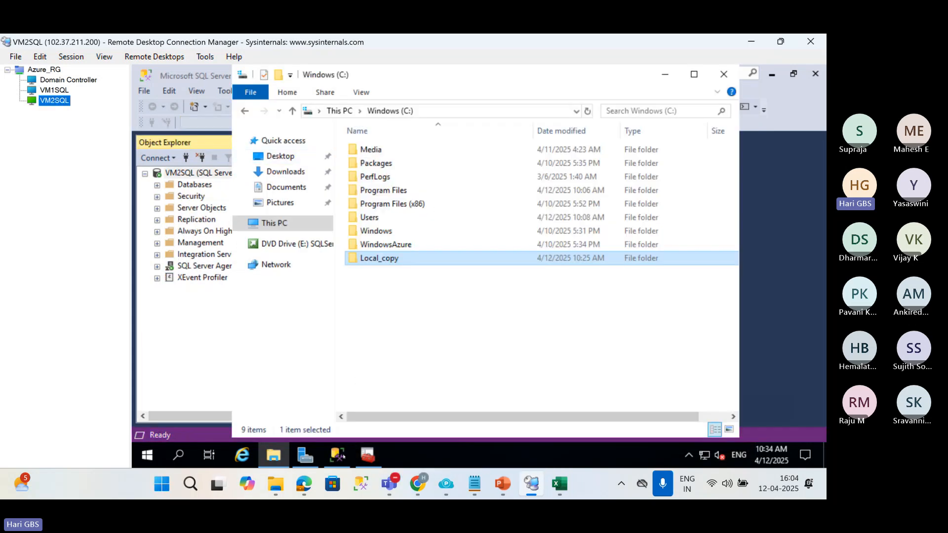
pyautogui.click(368, 454)
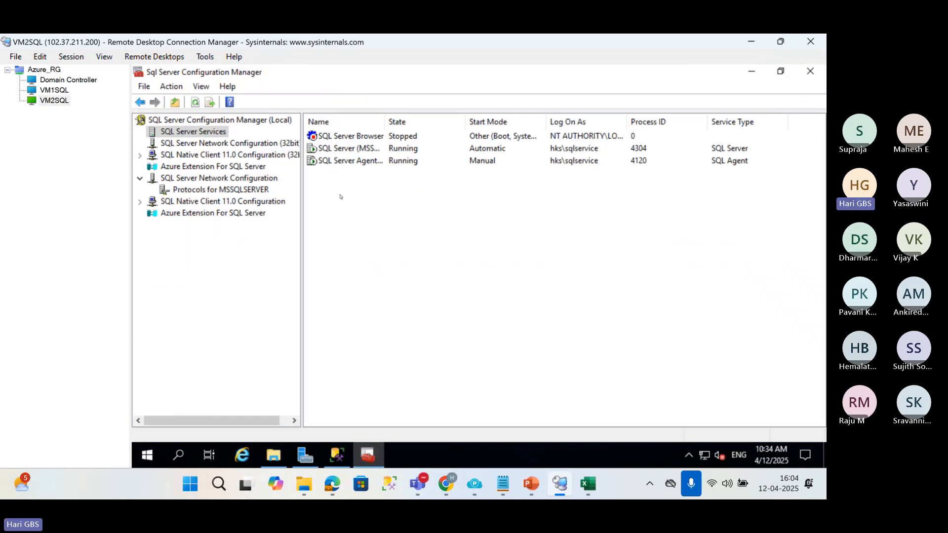
pyautogui.click(221, 180)
pyautogui.doubleClick(366, 136)
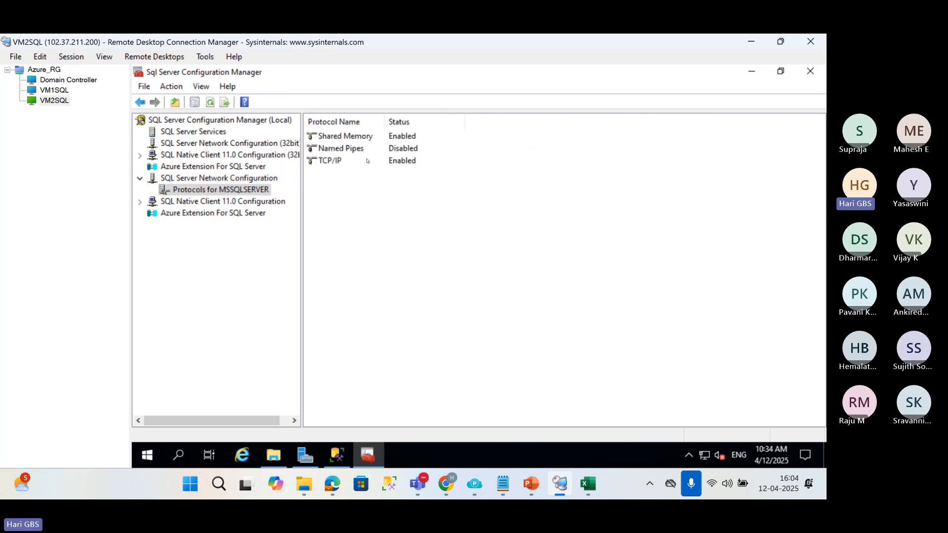
pyautogui.click(360, 161)
pyautogui.rightClick(359, 162)
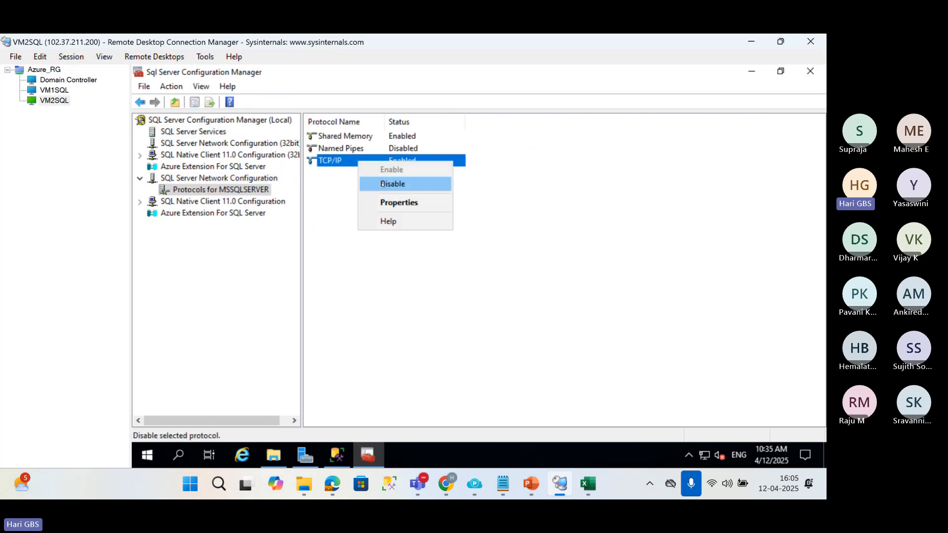
pyautogui.click(392, 183)
pyautogui.click(561, 291)
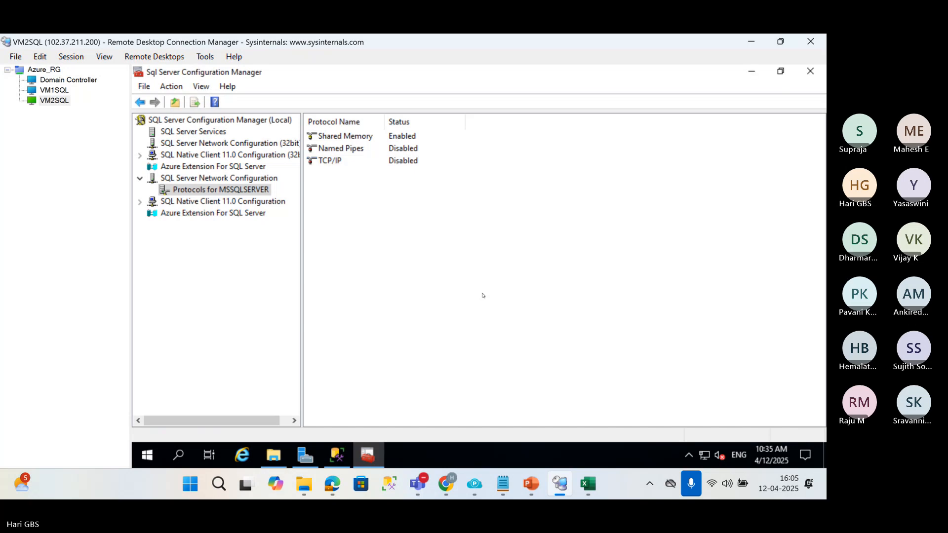
# Restart the SQL Server (MSSQLSERVER) and SQL Server Agent services on VM2SQL.
pyautogui.click(192, 131)
pyautogui.click(353, 152)
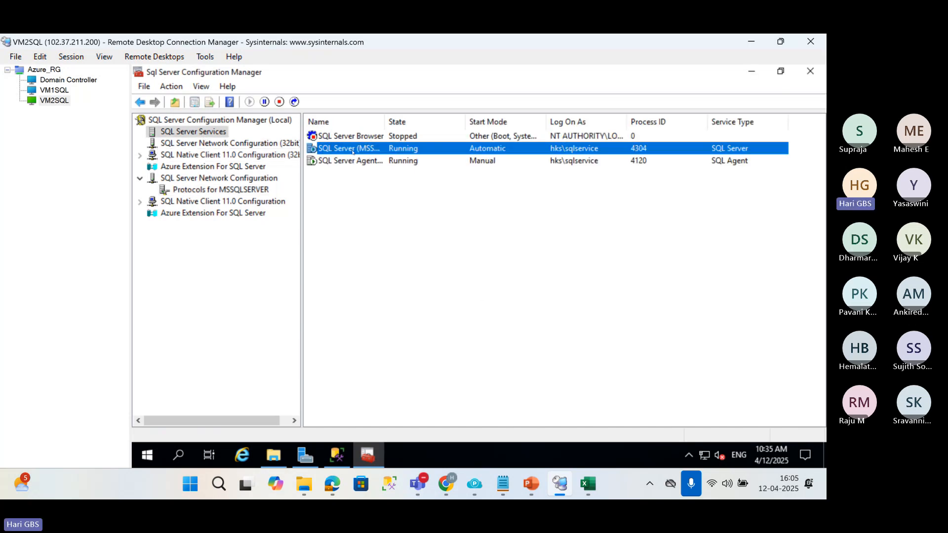
pyautogui.rightClick(353, 152)
pyautogui.click(379, 216)
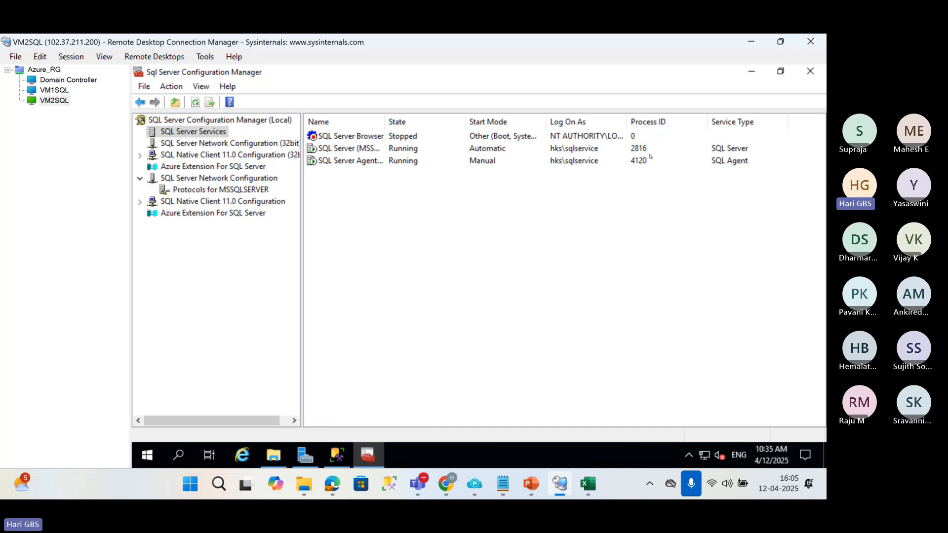
pyautogui.rightClick(377, 163)
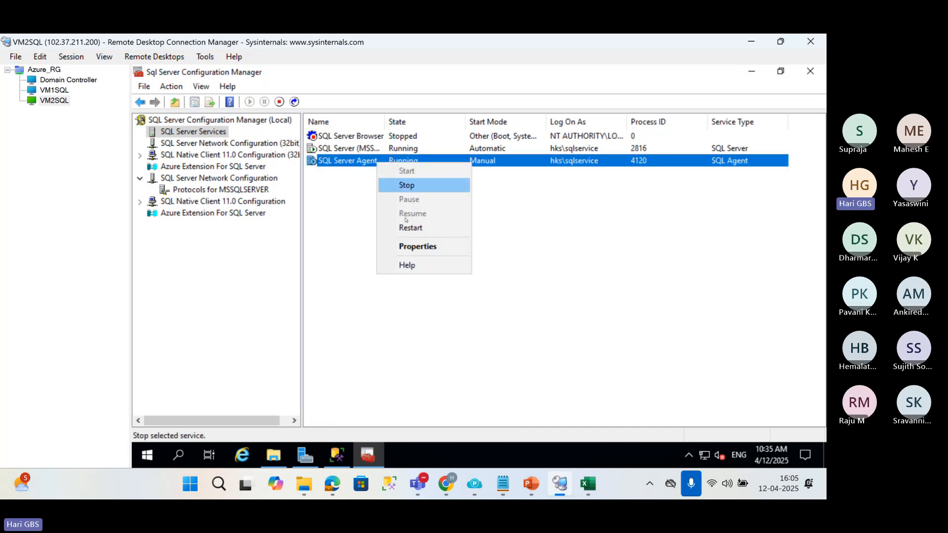
pyautogui.click(409, 230)
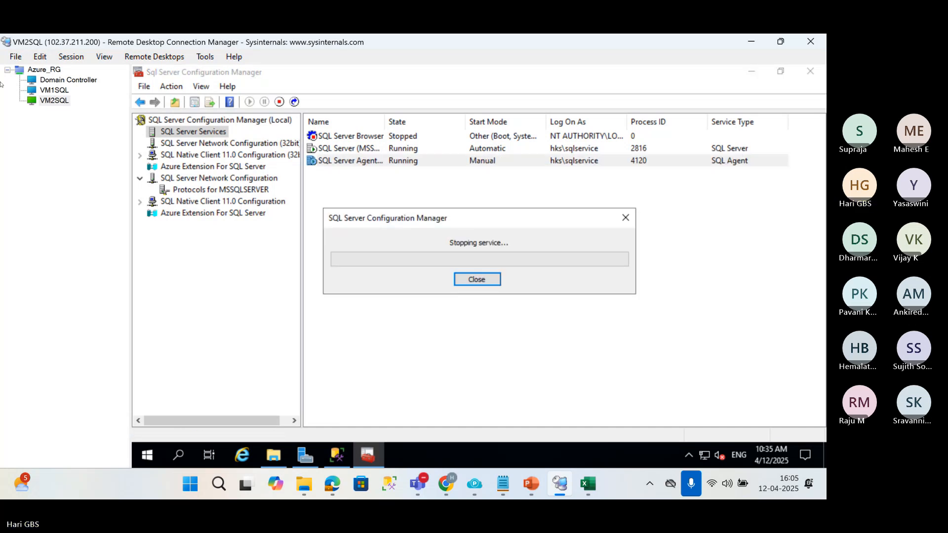
# Return to the VM1SQL session and try to reconnect to VM2SQL as the secondary server instance with Windows Authentication.
pyautogui.click(50, 90)
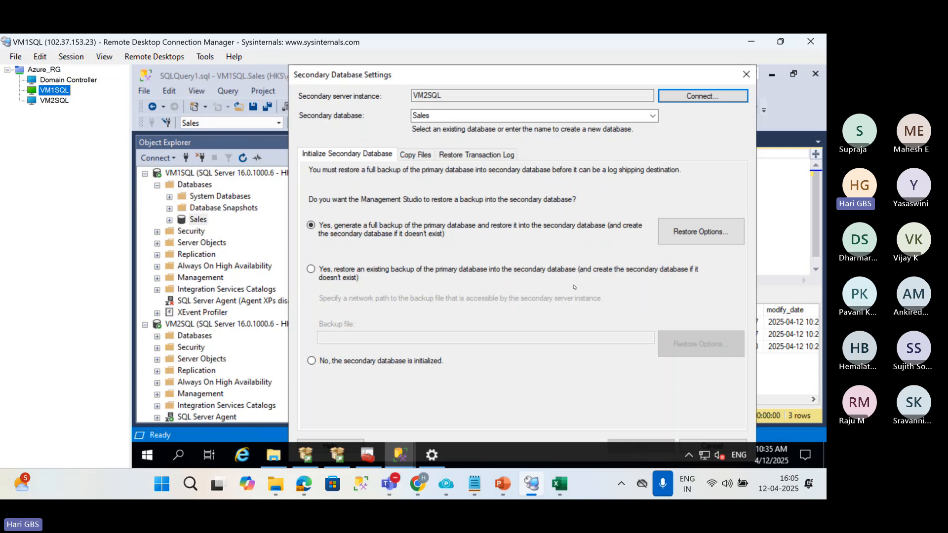
pyautogui.click(693, 97)
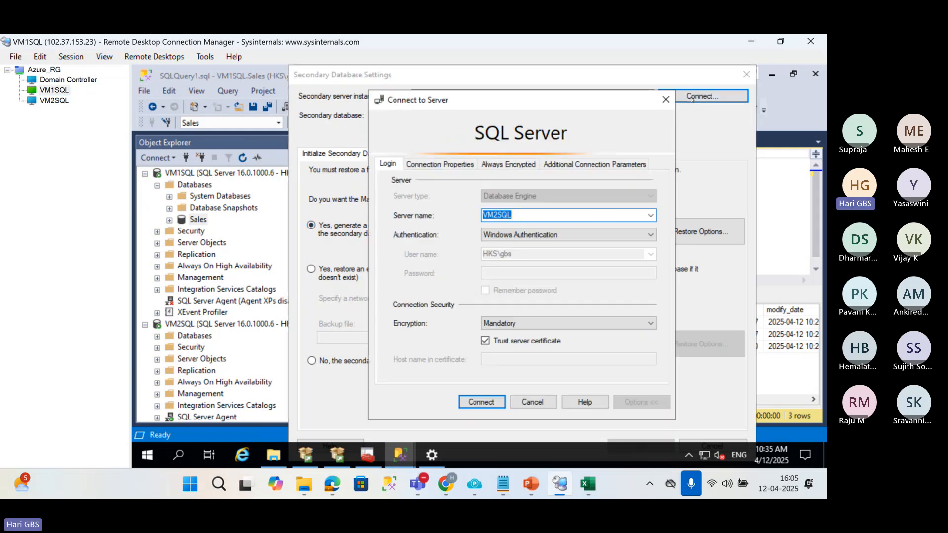
pyautogui.click(494, 403)
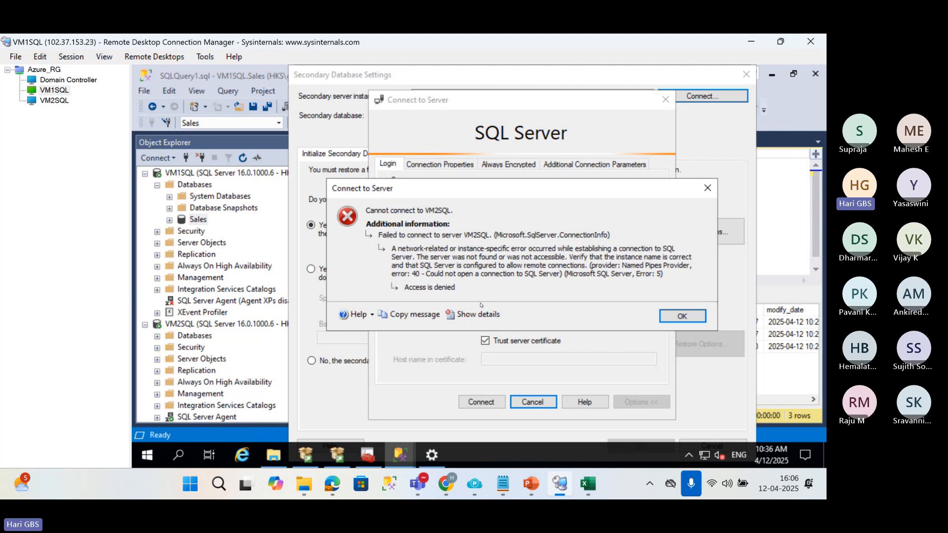
pyautogui.click(676, 320)
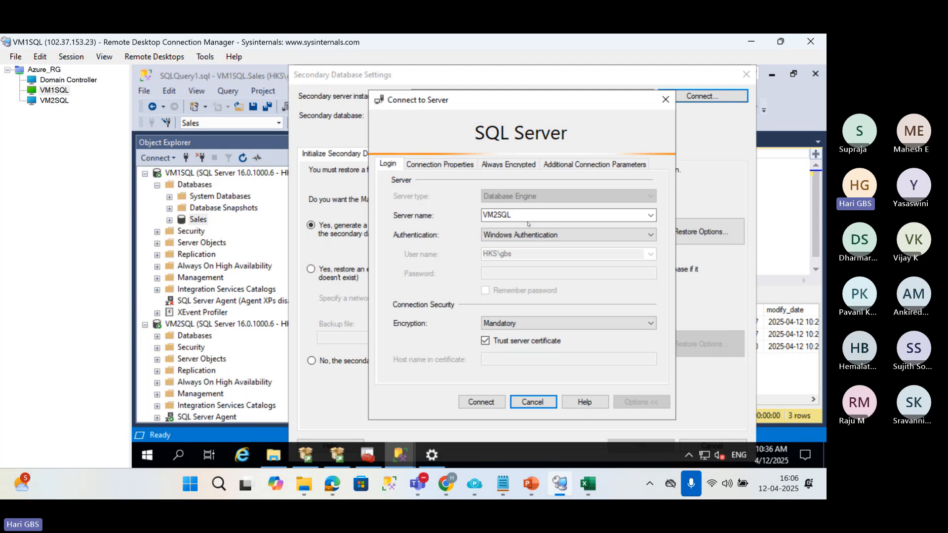
# Switch to the VM2SQL session and enable the TCP/IP protocol for MSSQLSERVER in SQL Server Configuration Manager.
pyautogui.click(55, 100)
pyautogui.click(214, 179)
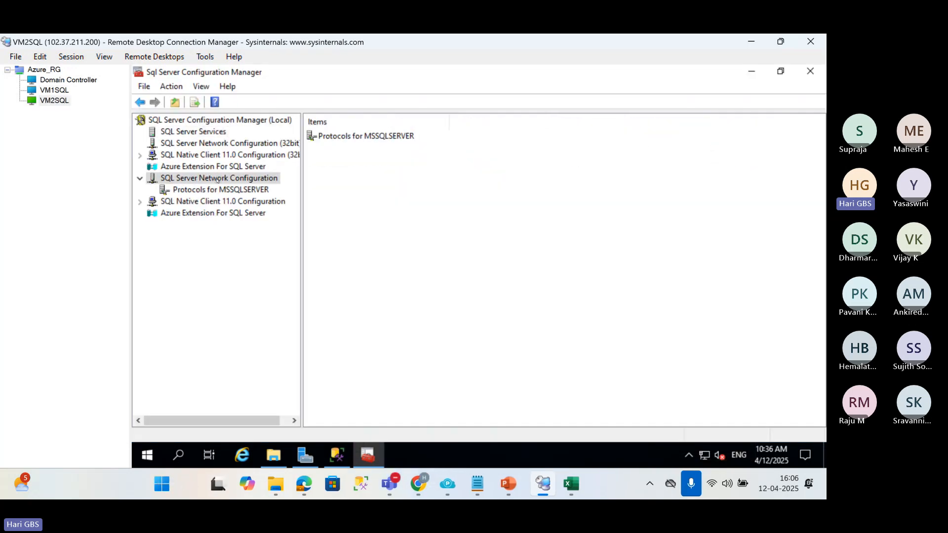
pyautogui.doubleClick(353, 137)
pyautogui.click(327, 162)
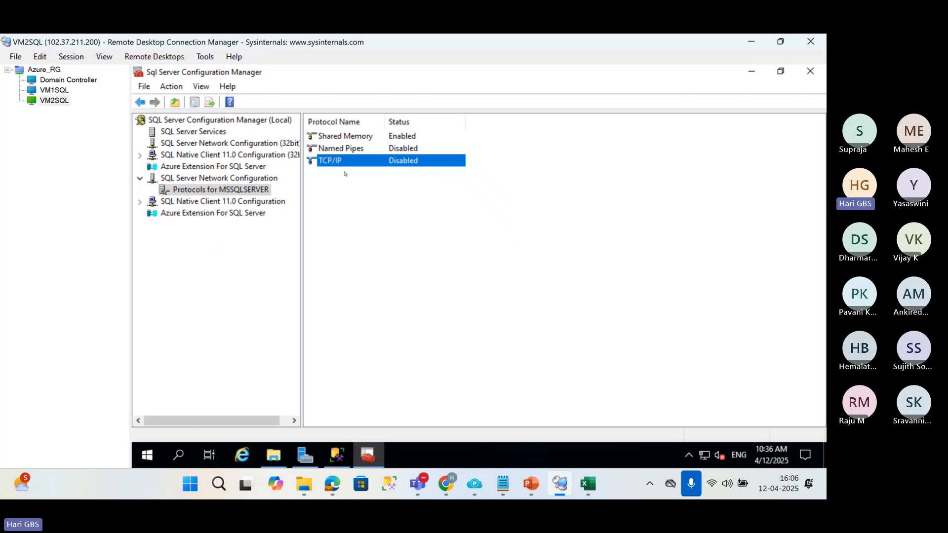
pyautogui.rightClick(326, 161)
pyautogui.click(351, 172)
pyautogui.click(576, 286)
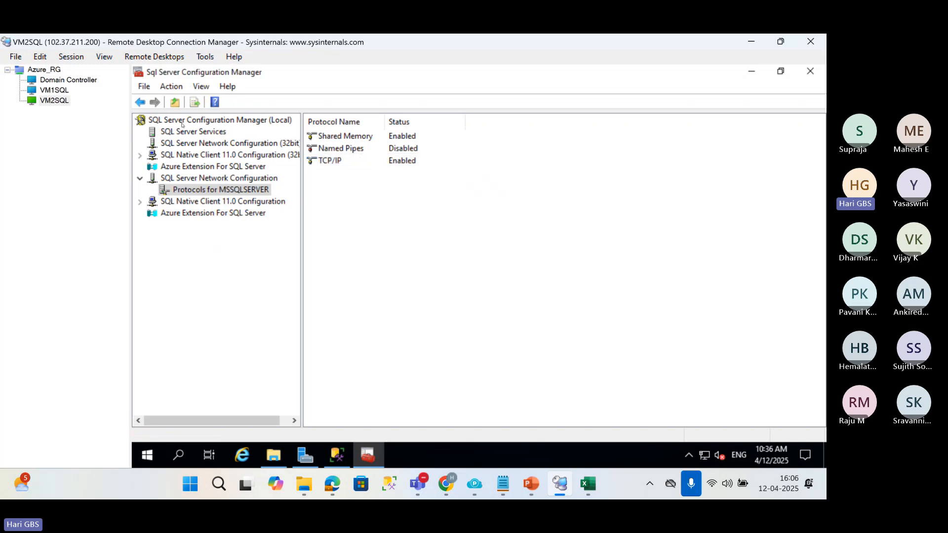
# Restart the SQL Server (MSSQLSERVER) and SQL Server Agent services on VM2SQL.
pyautogui.click(217, 133)
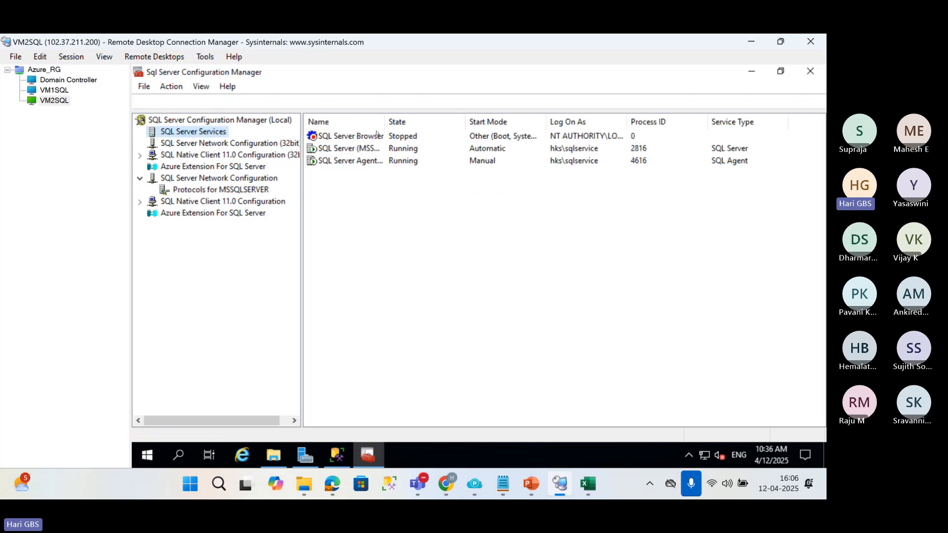
pyautogui.click(353, 148)
pyautogui.rightClick(356, 150)
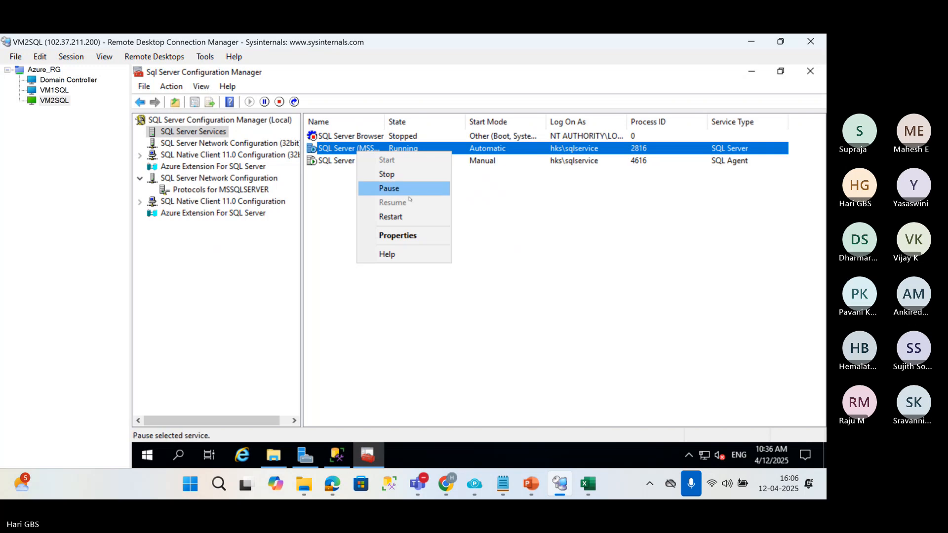
pyautogui.click(390, 217)
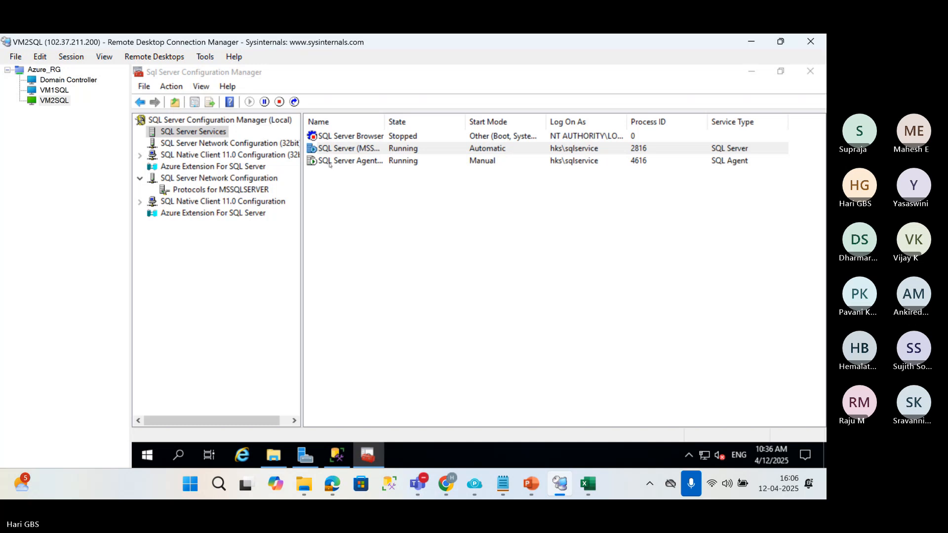
pyautogui.rightClick(329, 164)
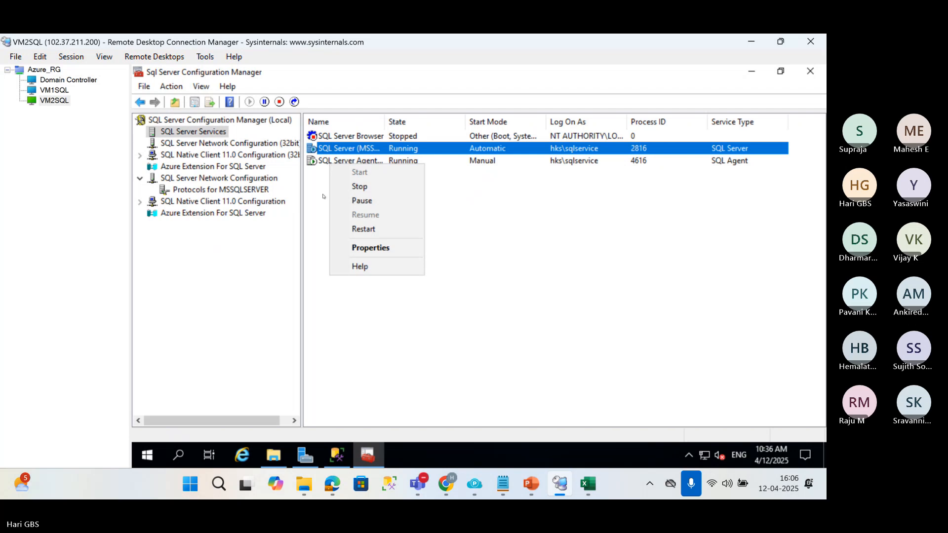
pyautogui.click(438, 173)
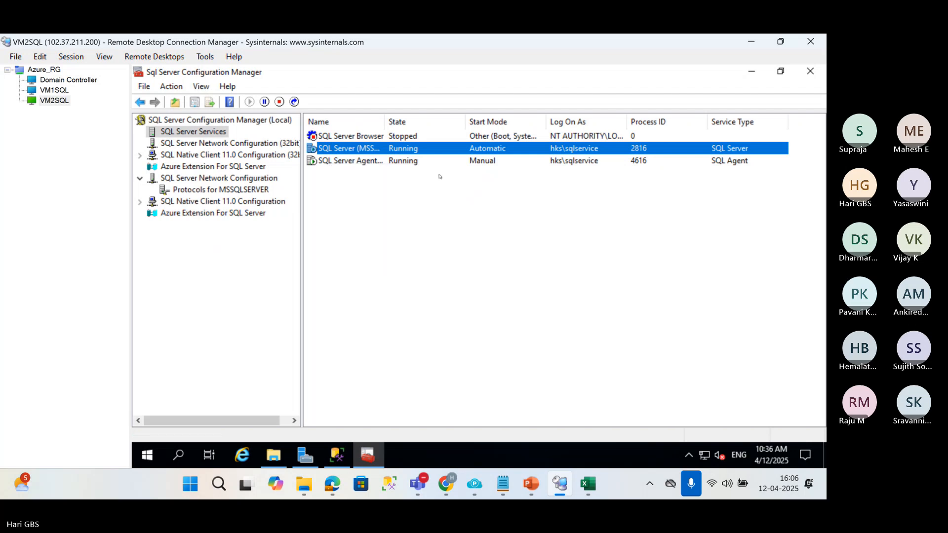
pyautogui.click(360, 163)
pyautogui.rightClick(360, 163)
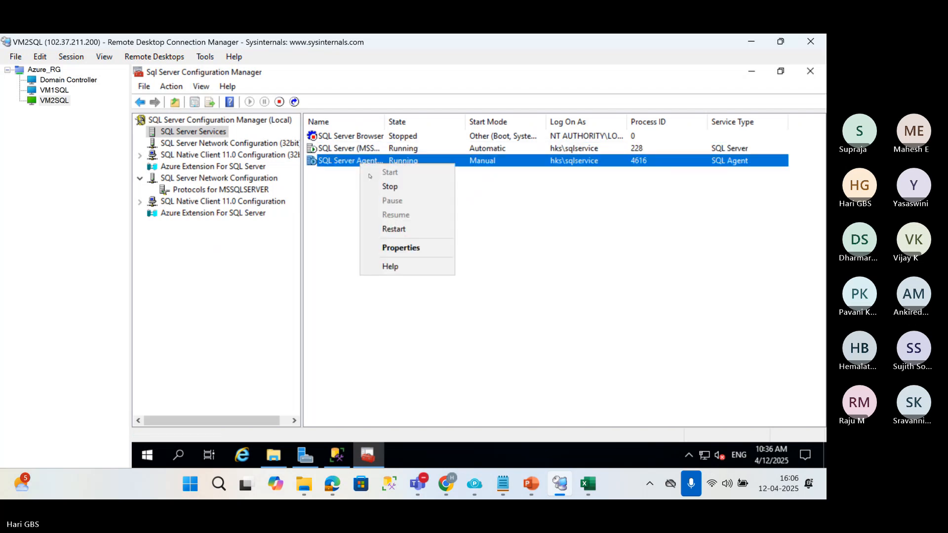
pyautogui.click(399, 231)
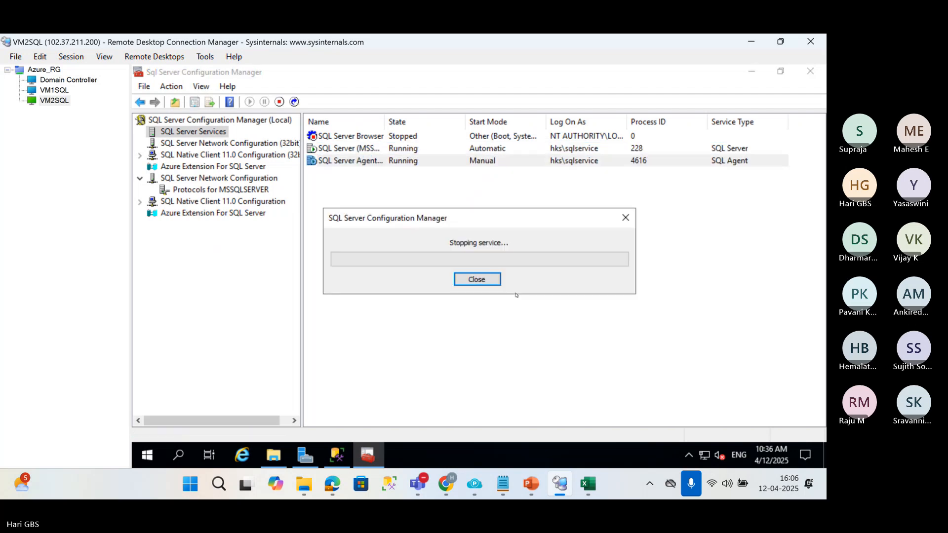
# Return to the VM1SQL session and connect to VM2SQL as the secondary server instance with Windows Authentication.
pyautogui.click(55, 90)
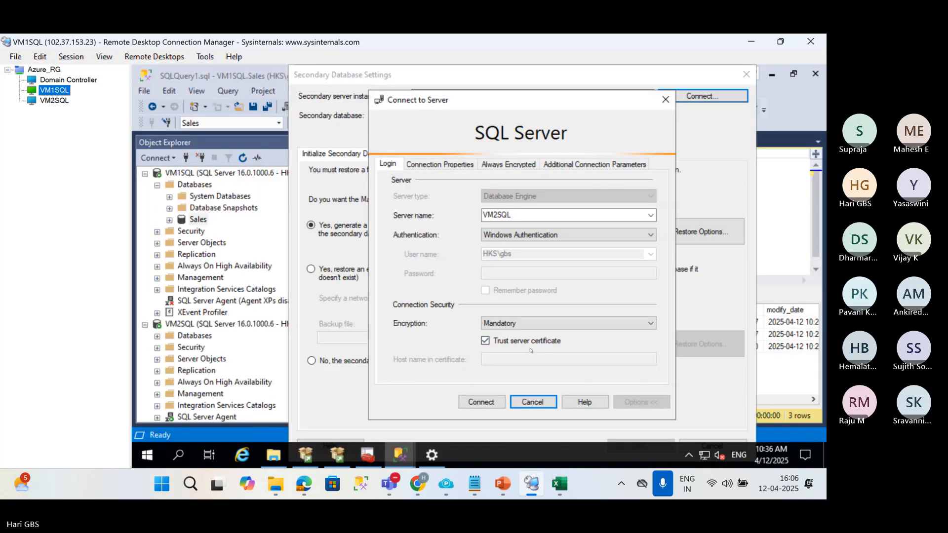
pyautogui.click(473, 403)
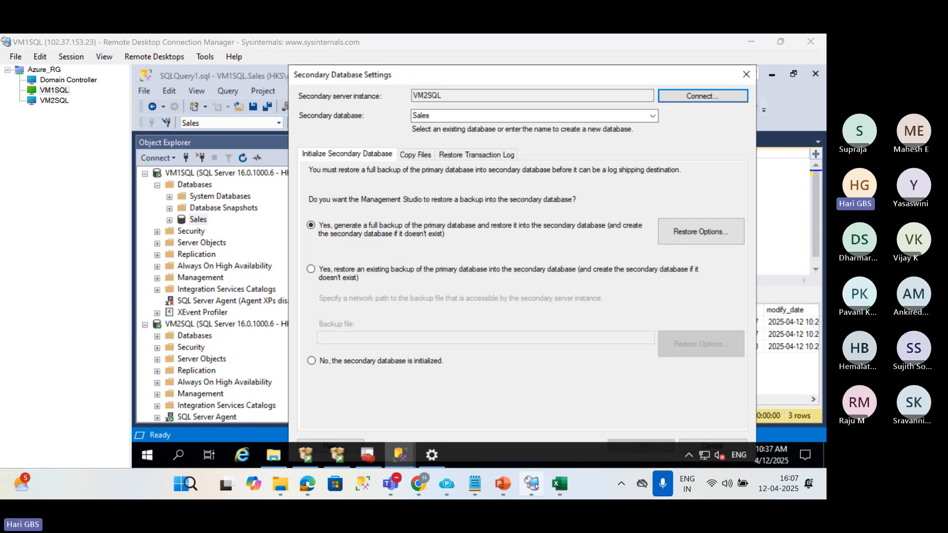
# Review the log shipping diagram in PowerPoint, check the Databases folder in Management Studio on VM2SQL, and return to VM1SQL.
pyautogui.moveTo(510, 473)
pyautogui.click(453, 390)
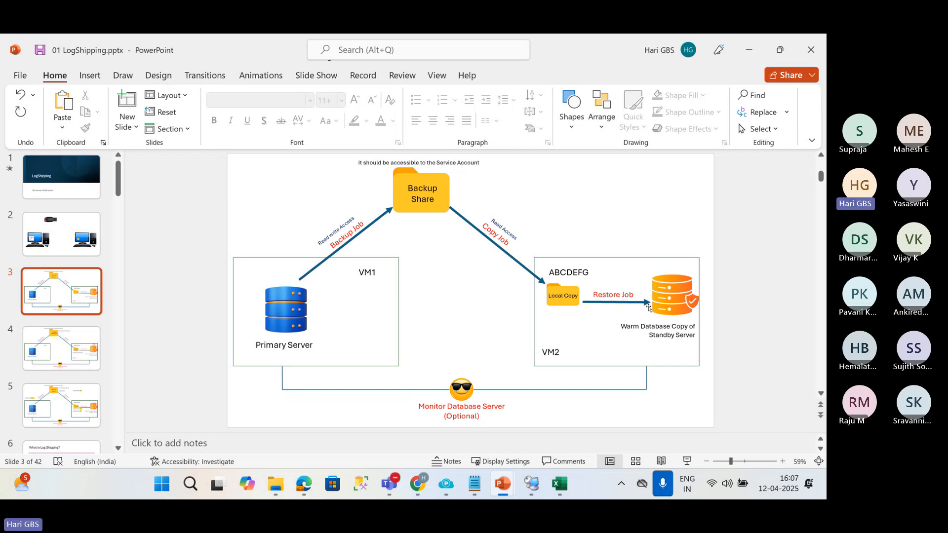
pyautogui.click(529, 478)
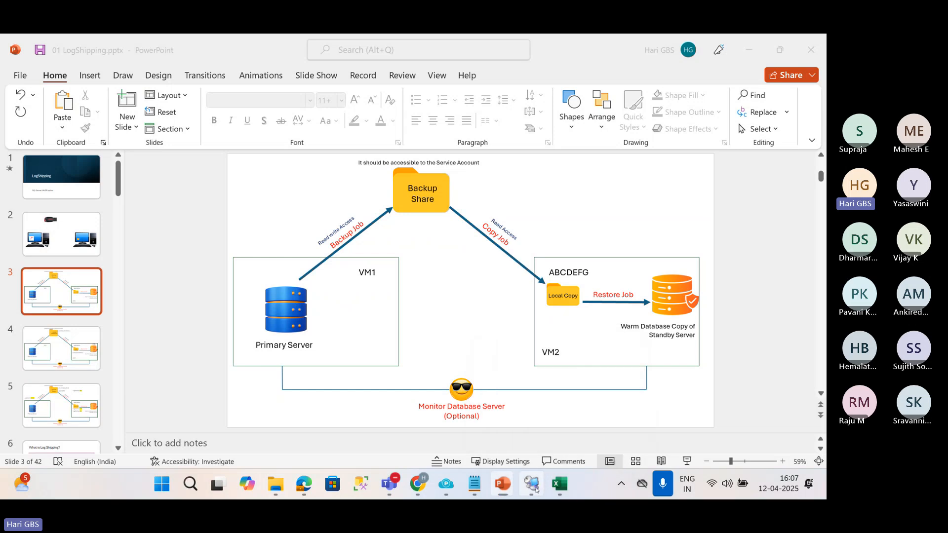
pyautogui.click(54, 101)
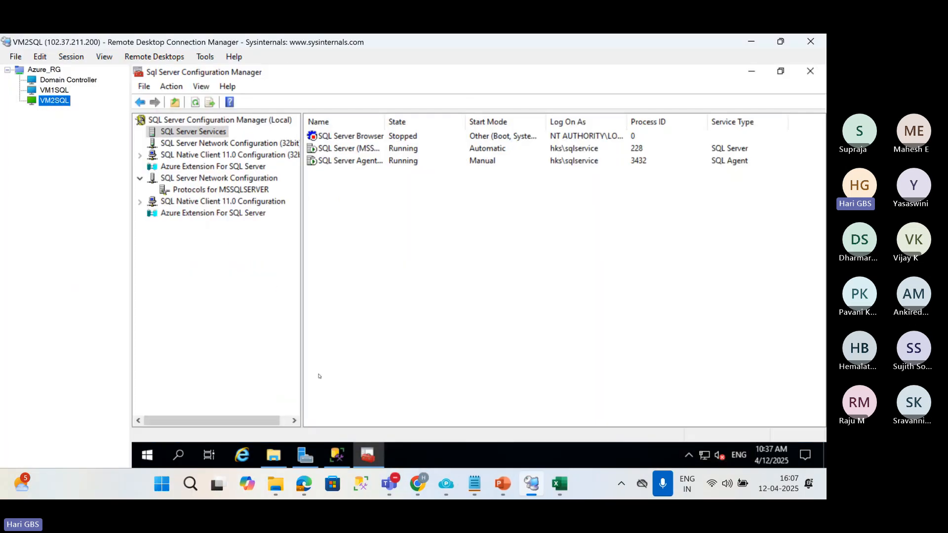
pyautogui.click(333, 450)
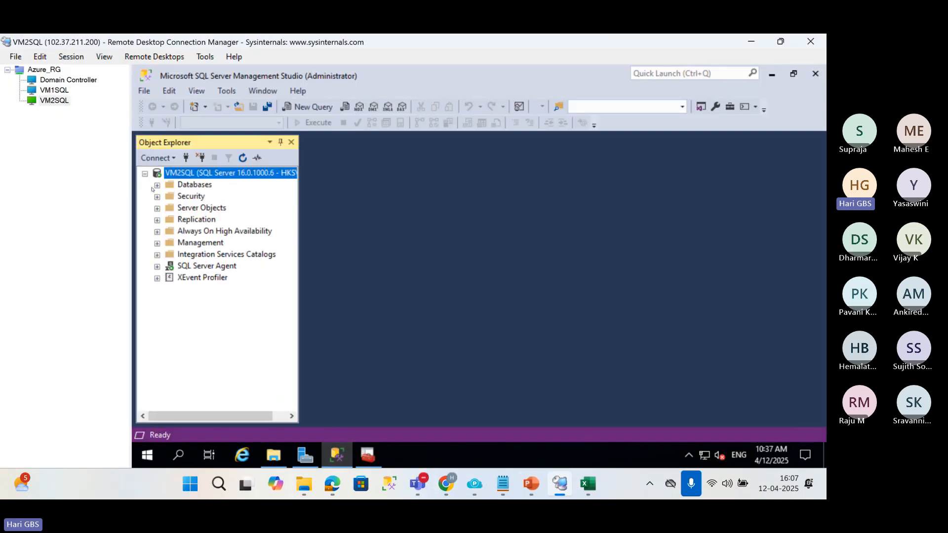
pyautogui.click(156, 185)
pyautogui.click(195, 185)
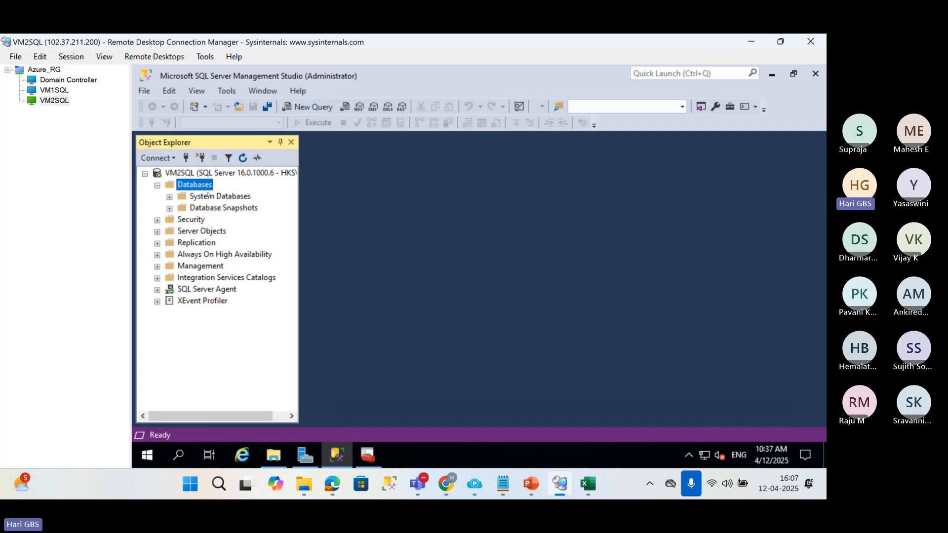
pyautogui.click(55, 91)
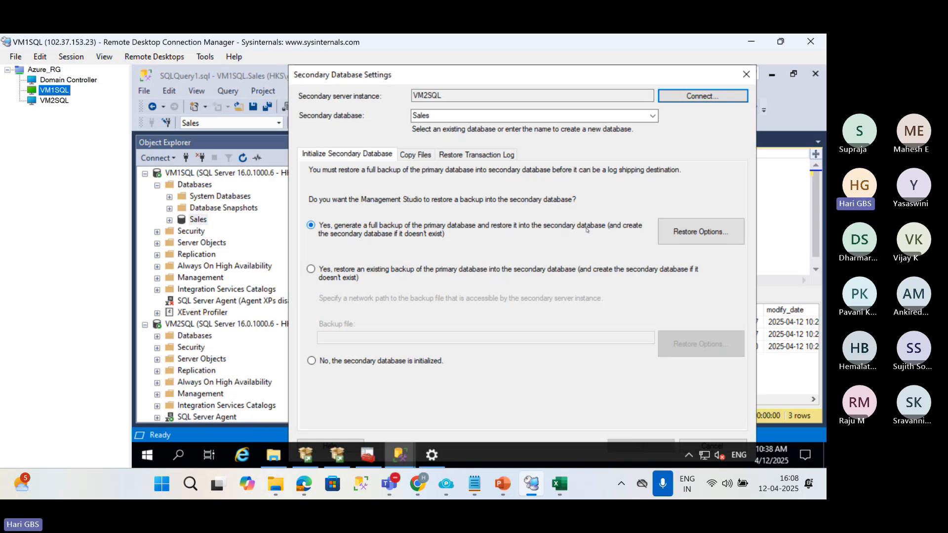
pyautogui.click(56, 100)
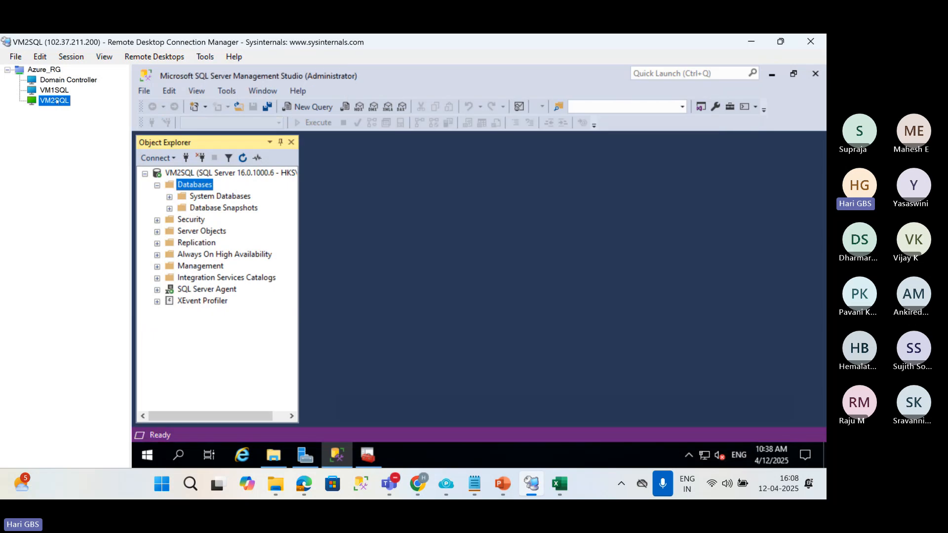
pyautogui.click(57, 93)
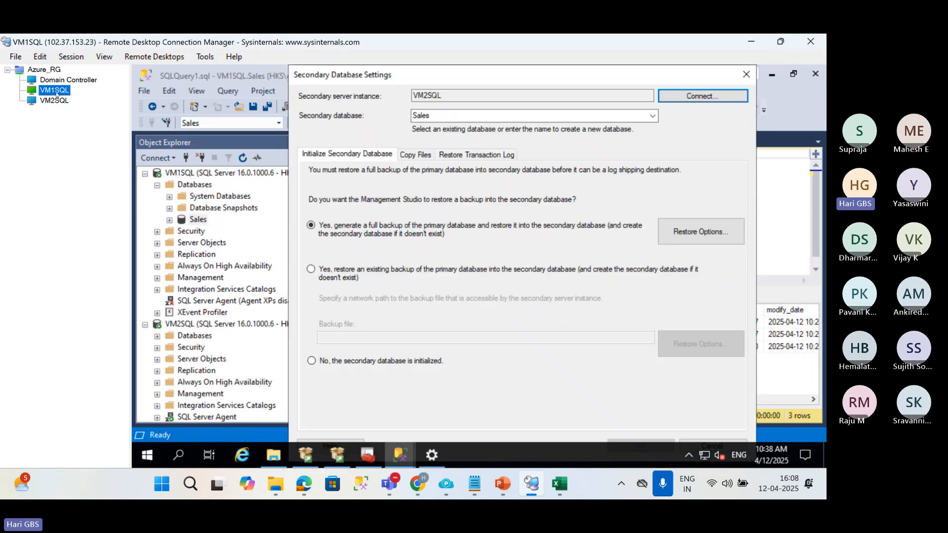
# Review the three initialization options for the secondary database, reselect generating a full backup, and view its restore folder options.
pyautogui.click(312, 270)
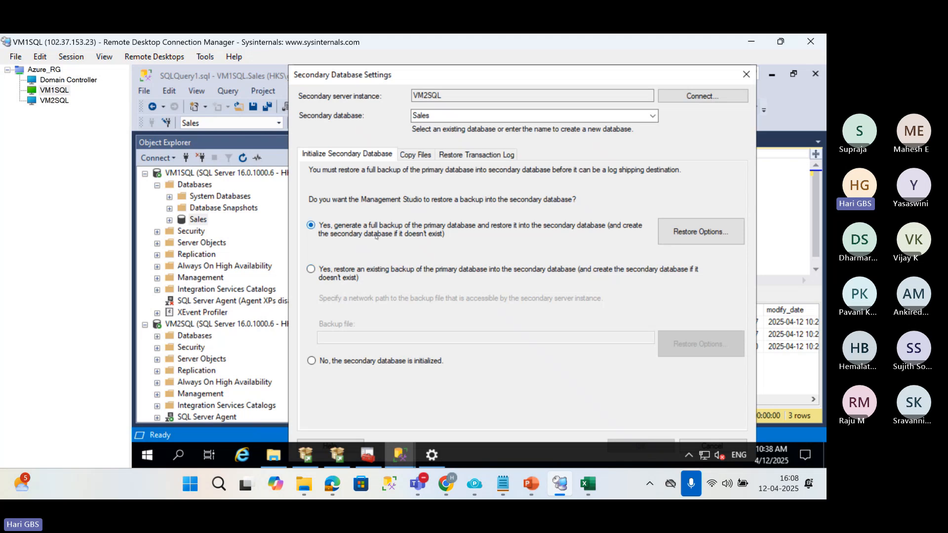
pyautogui.click(341, 271)
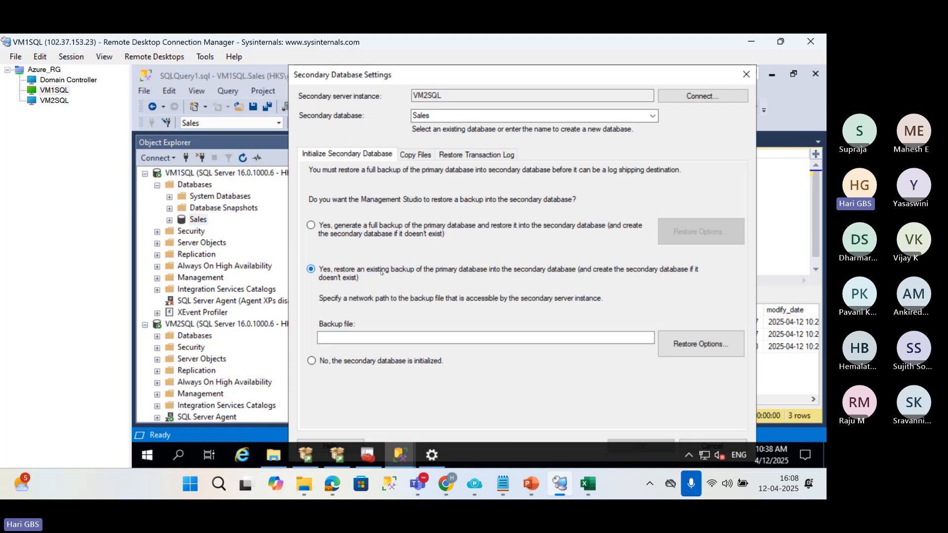
pyautogui.click(362, 335)
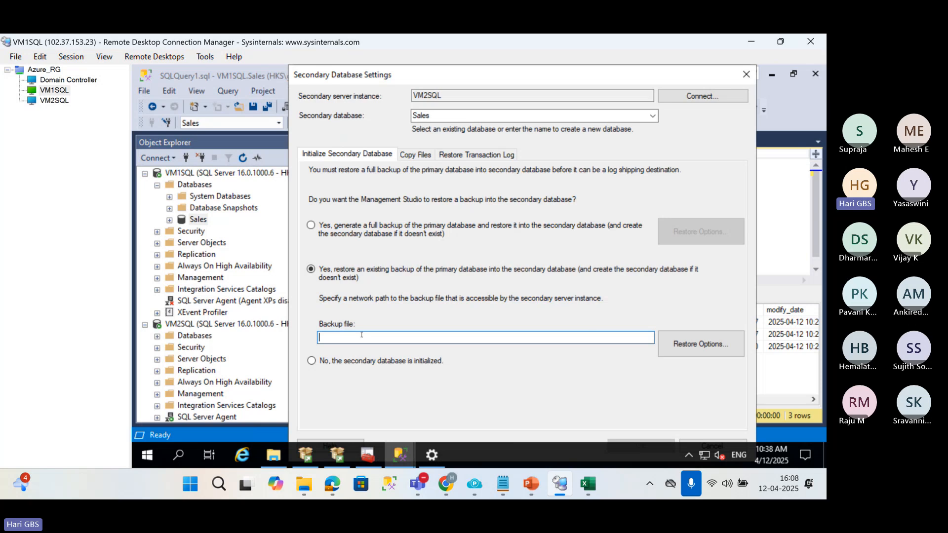
pyautogui.click(330, 363)
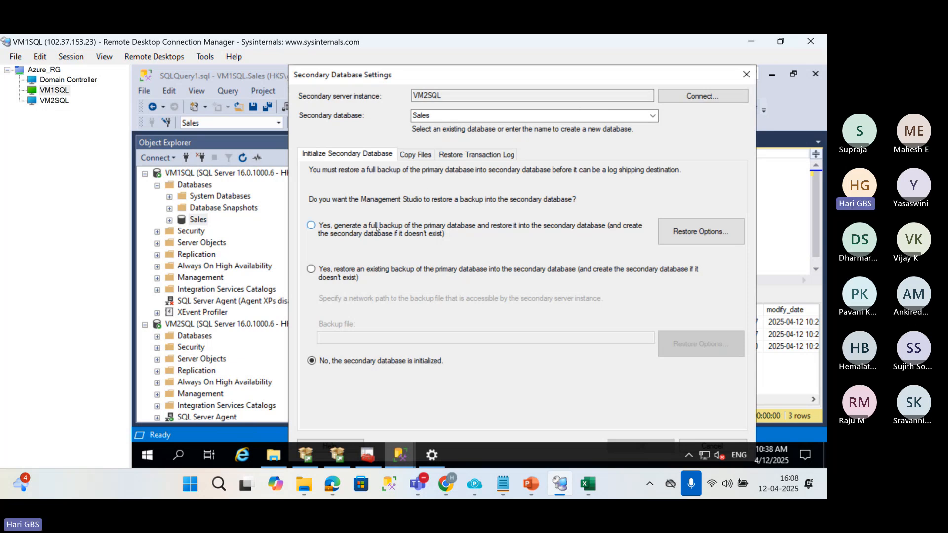
pyautogui.click(310, 226)
pyautogui.click(718, 239)
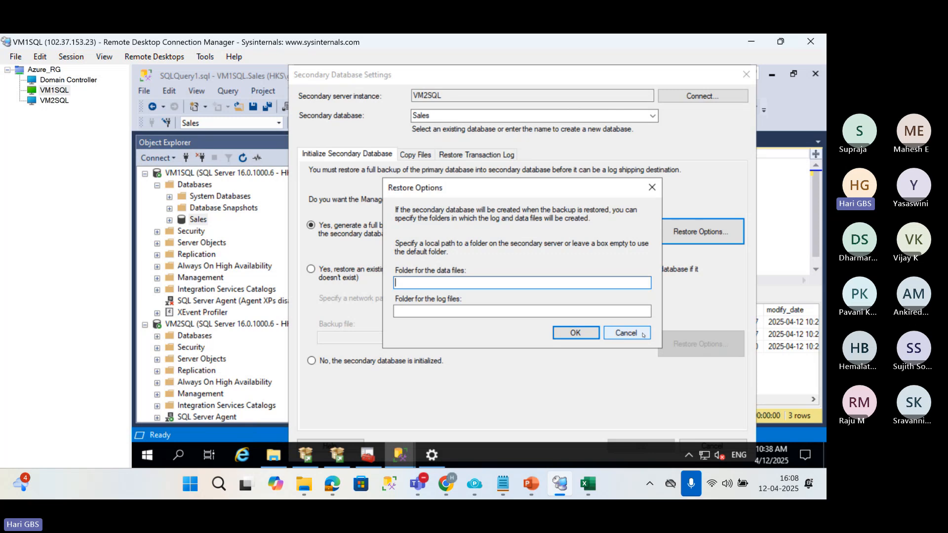
pyautogui.click(626, 333)
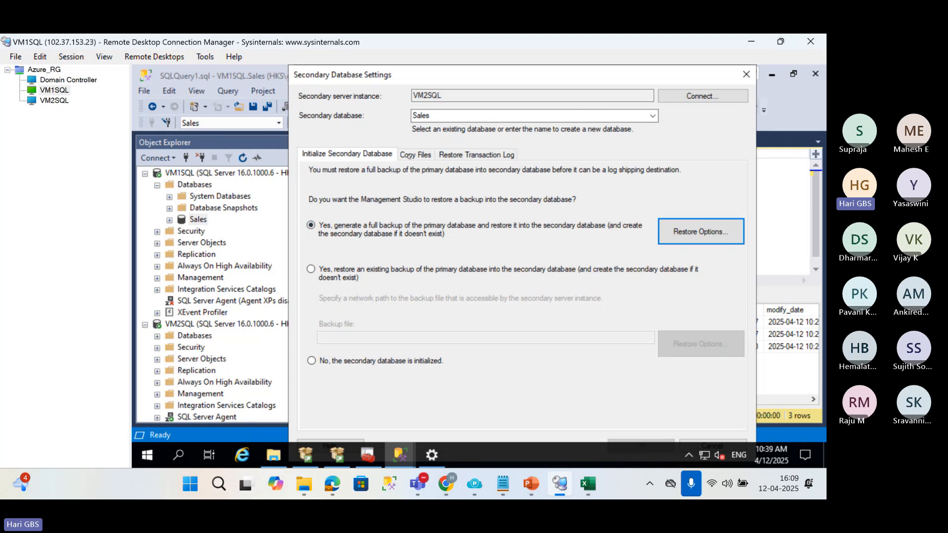
# Open the Copy Files settings for the secondary database and review the local copy folder in the 01 LogShipping diagram.
pyautogui.click(406, 155)
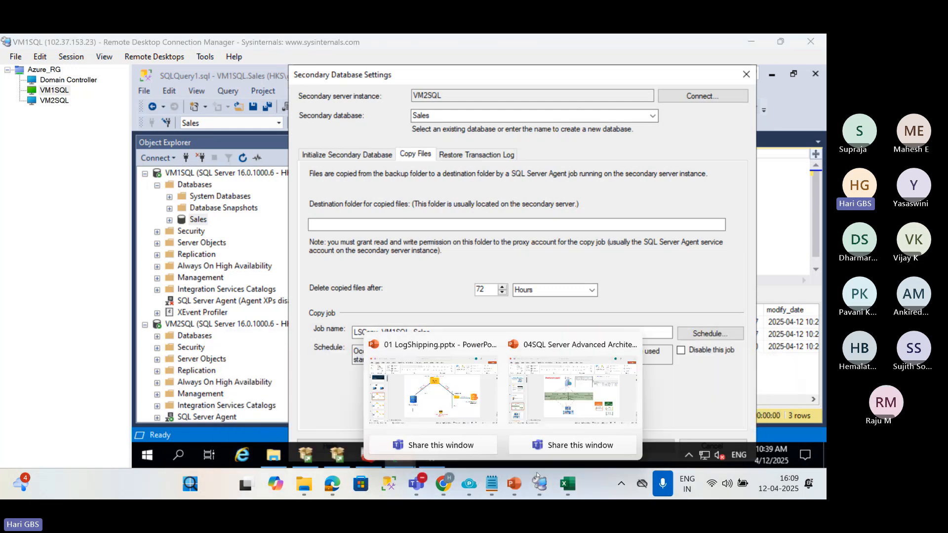
pyautogui.click(572, 390)
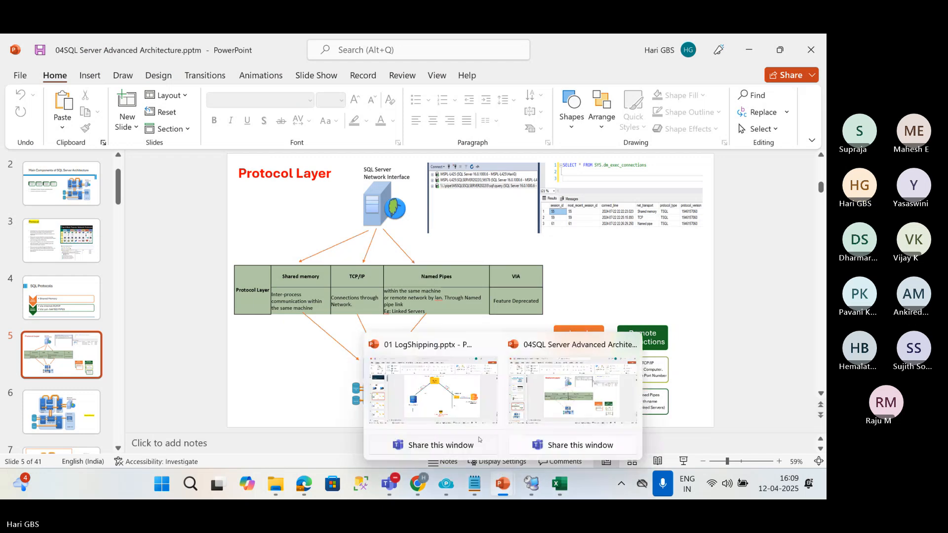
pyautogui.click(479, 436)
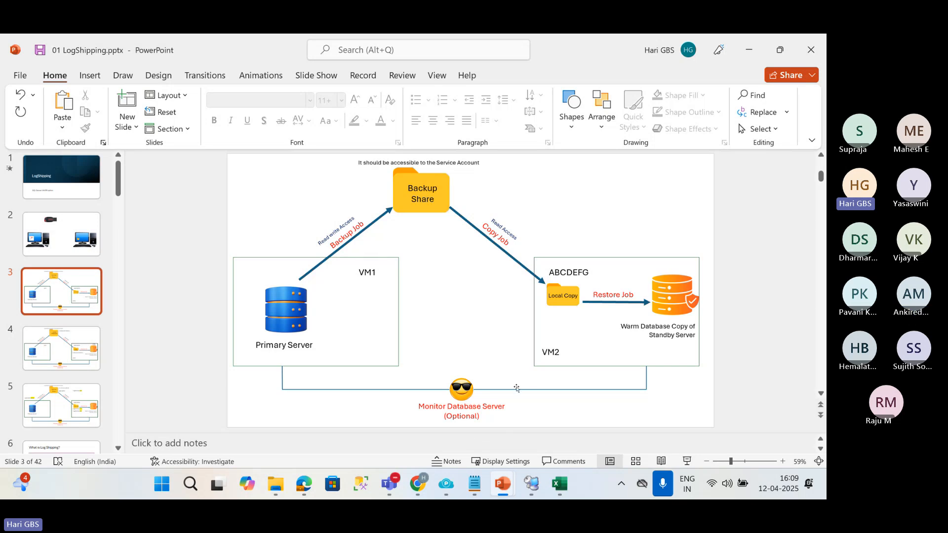
pyautogui.moveTo(501, 483)
pyautogui.click(531, 484)
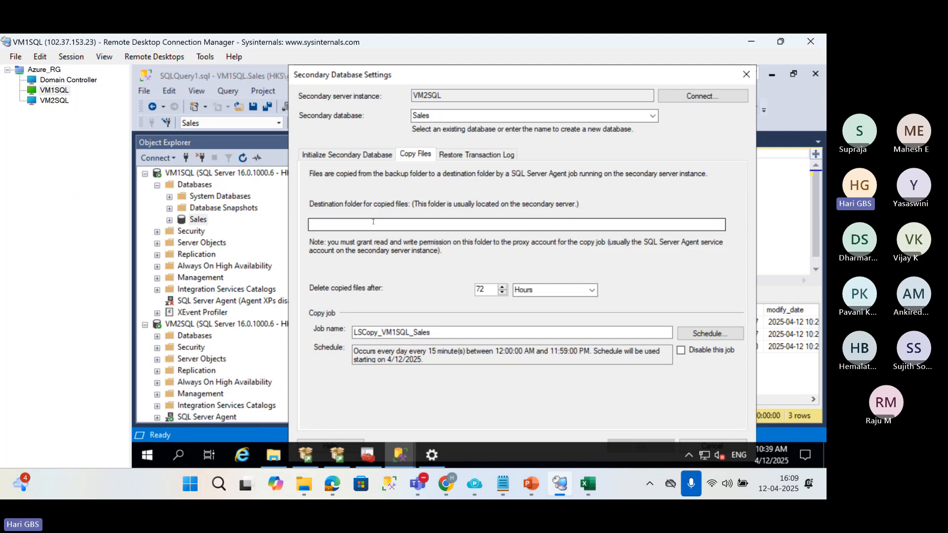
# Copy the path of the Local_copy folder on VM2SQL and set C:\Local_copy as the destination folder for copied files.
pyautogui.click(54, 100)
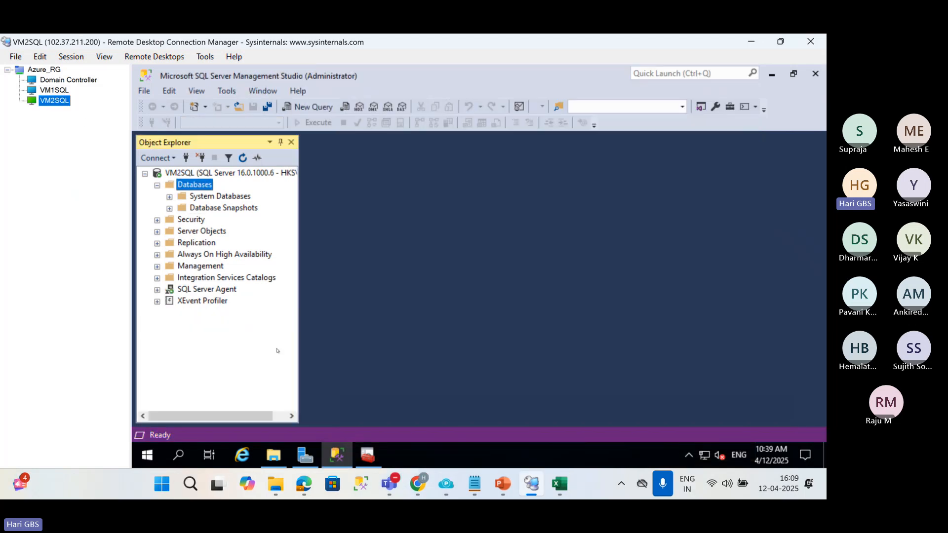
pyautogui.click(273, 454)
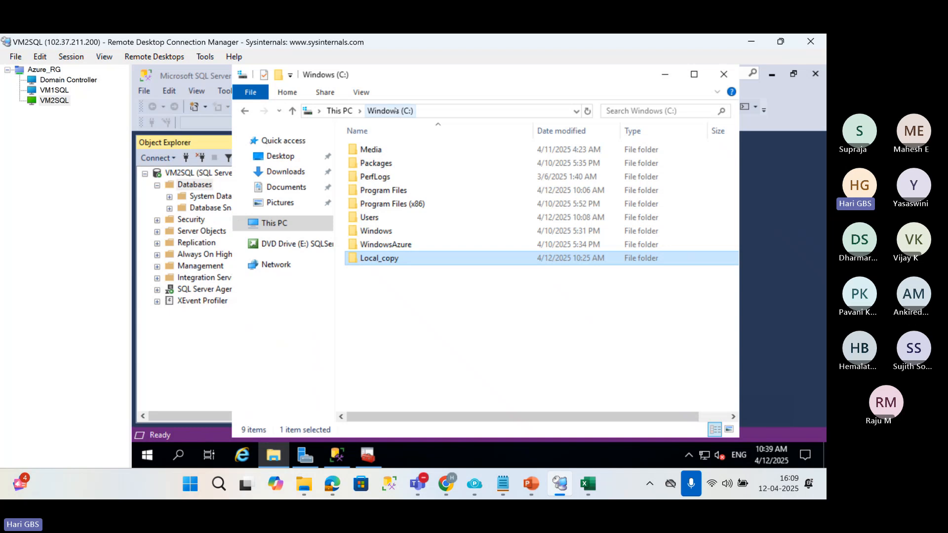
pyautogui.doubleClick(394, 258)
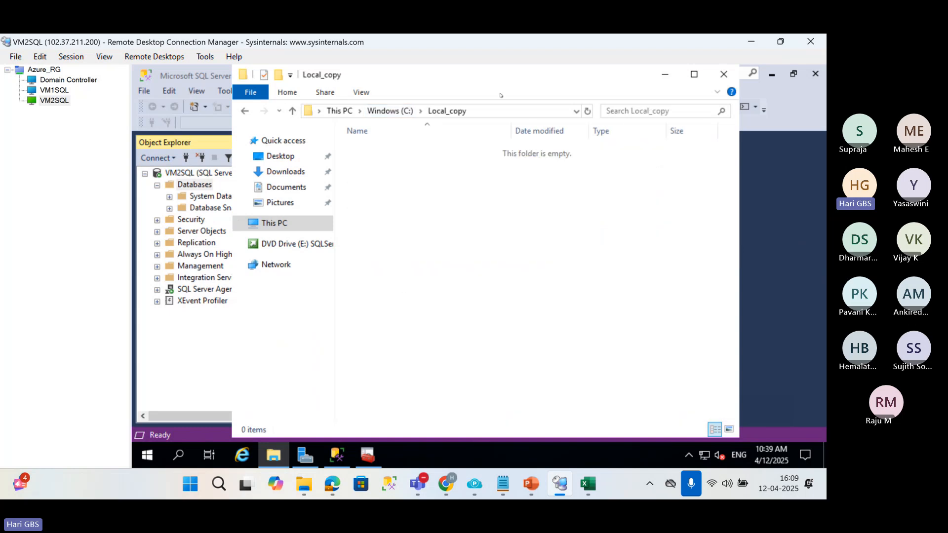
pyautogui.click(502, 109)
pyautogui.hotkey('ctrl', 'c')
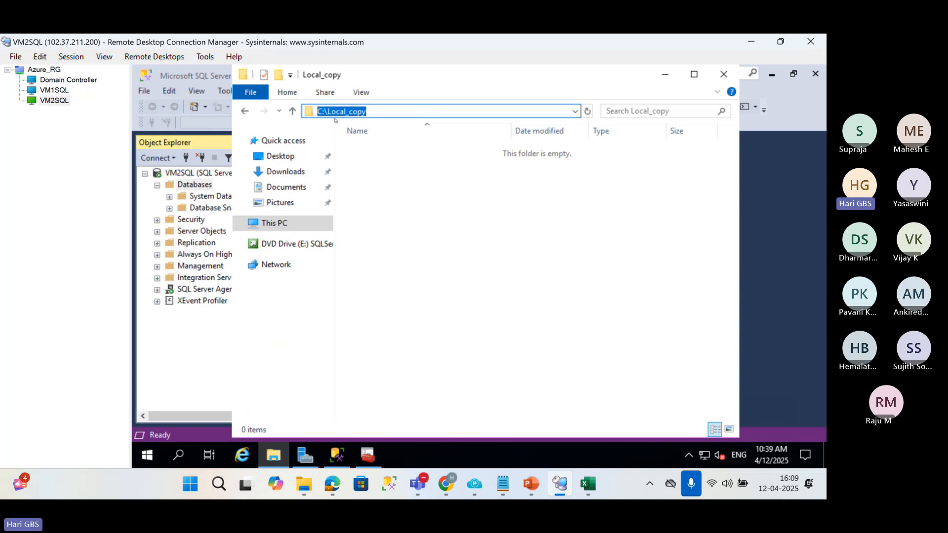
pyautogui.click(52, 90)
pyautogui.click(333, 221)
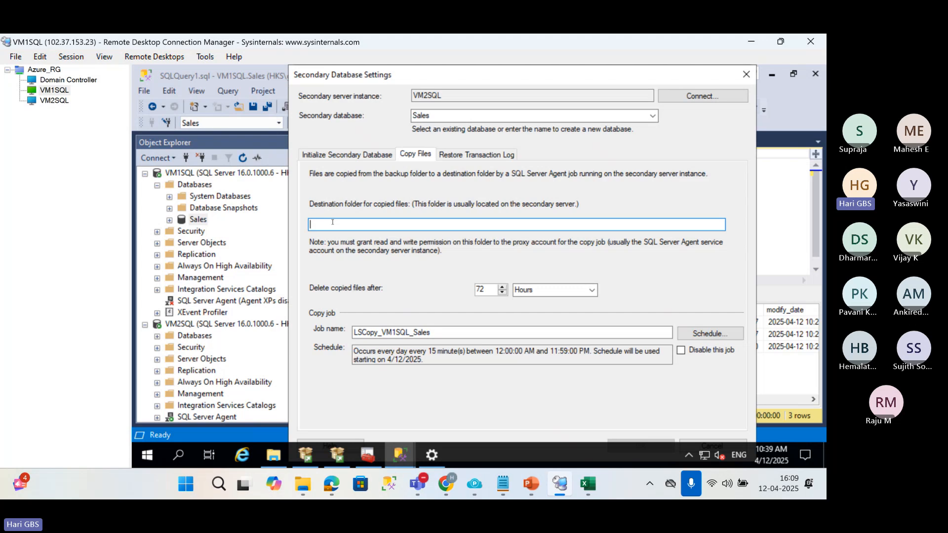
pyautogui.hotkey('ctrl', 'v')
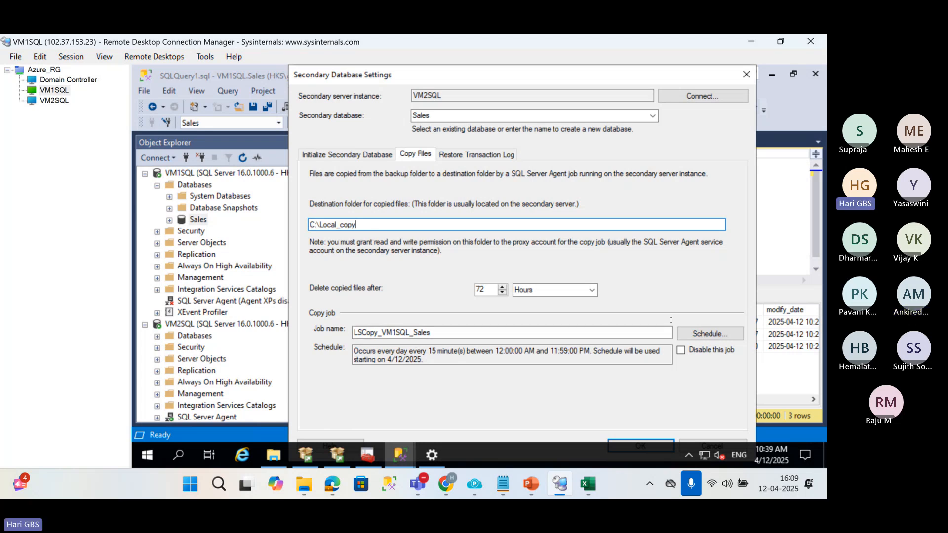
# Set the LSCopy_VM1SQL_Sales copy job schedule to occur every 3 minutes.
pyautogui.click(694, 334)
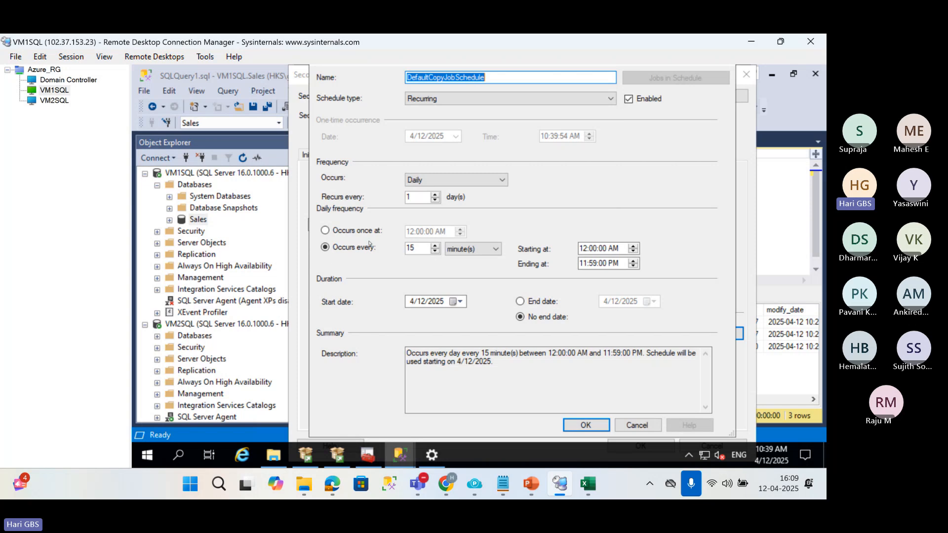
pyautogui.doubleClick(414, 248)
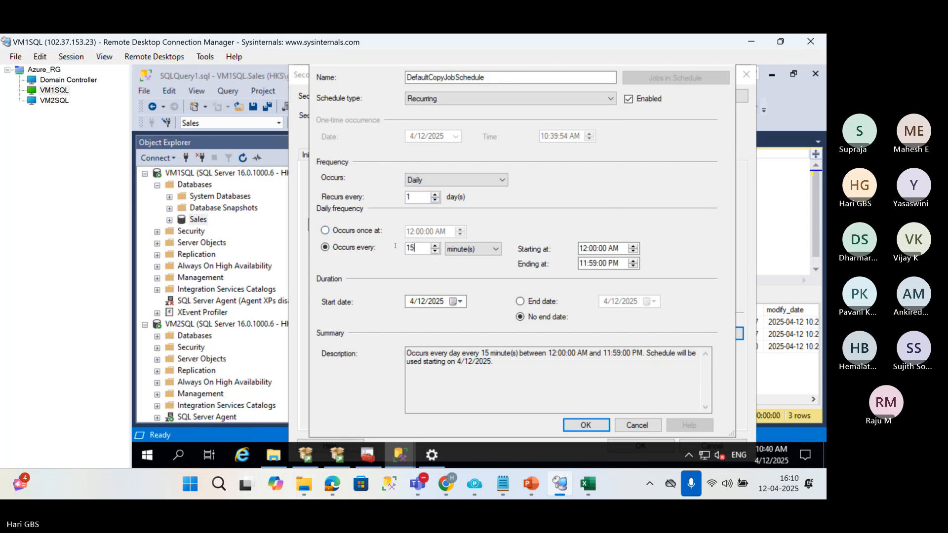
pyautogui.write('3')
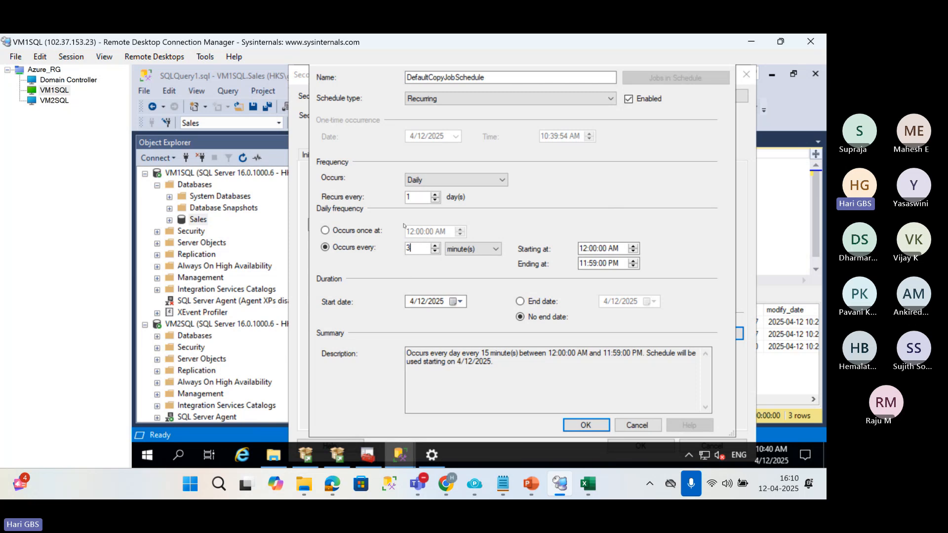
pyautogui.click(586, 426)
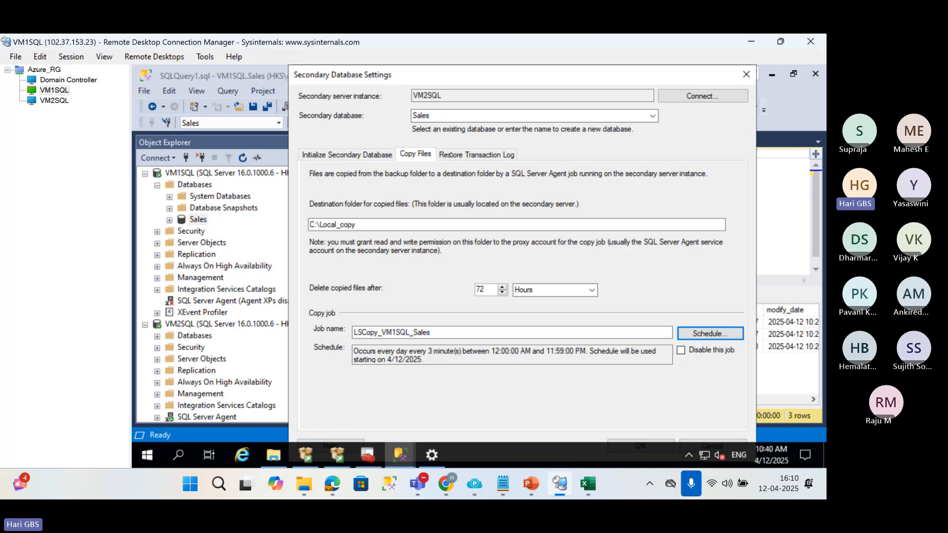
# Review the copy and restore jobs in the 01 LogShipping diagram in PowerPoint and return to the VM1SQL session.
pyautogui.moveTo(503, 483)
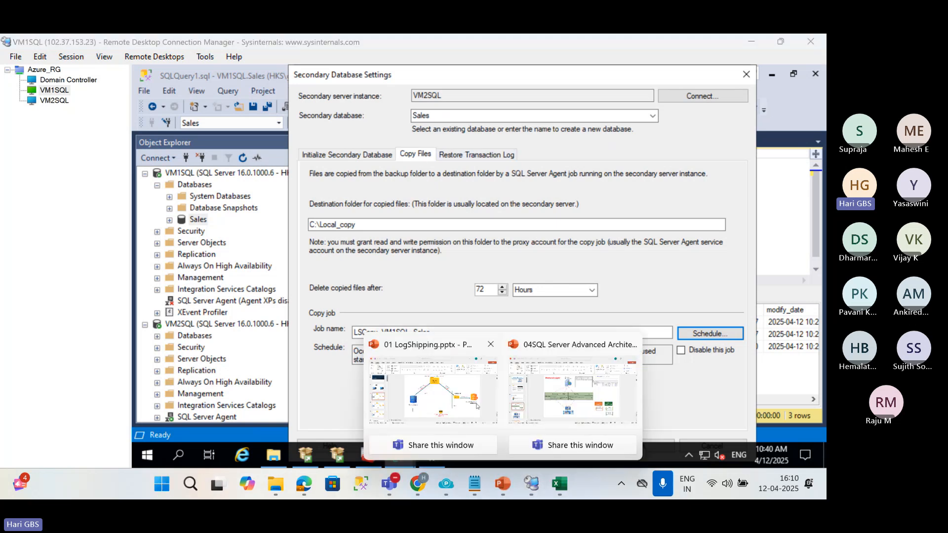
pyautogui.click(476, 406)
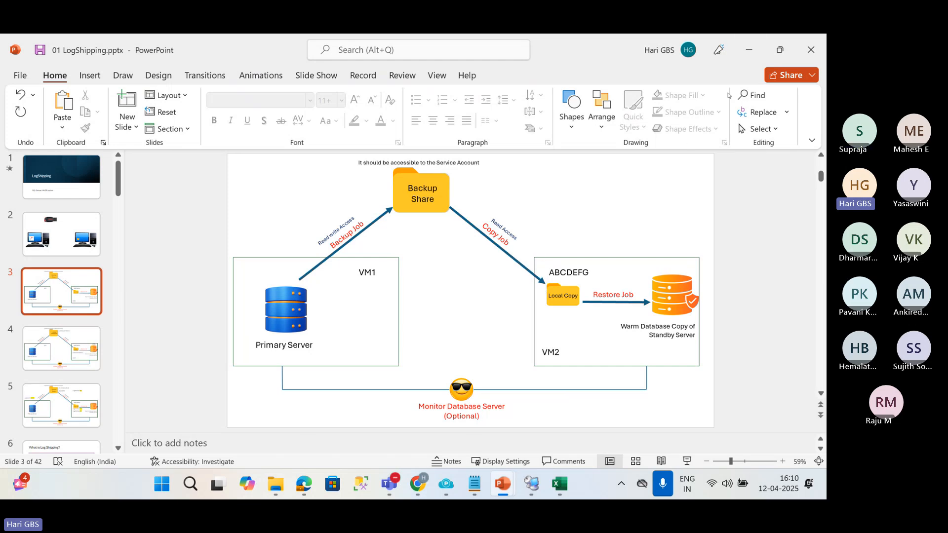
pyautogui.click(748, 49)
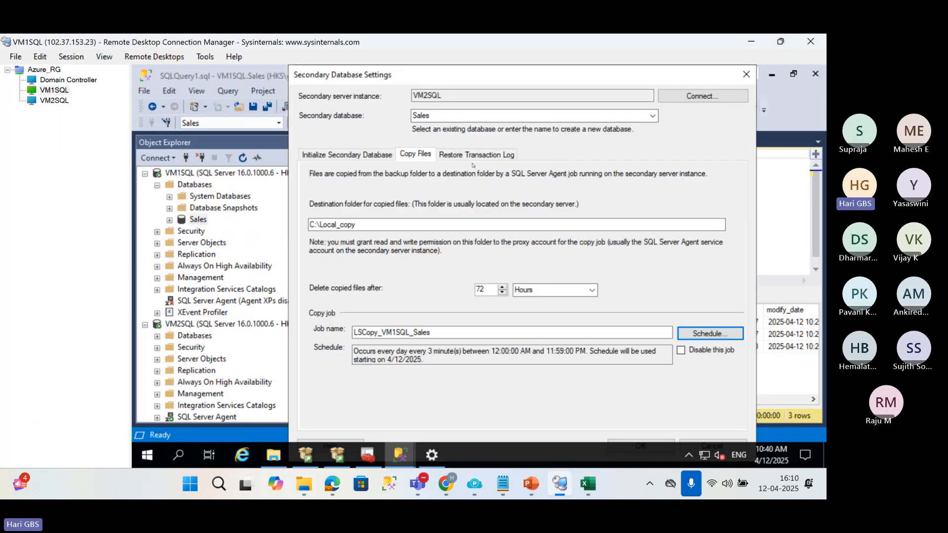
# Set the LSRestore_VM1SQL_Sales restore job schedule to occur every 4 minutes and accept the secondary database settings.
pyautogui.click(472, 159)
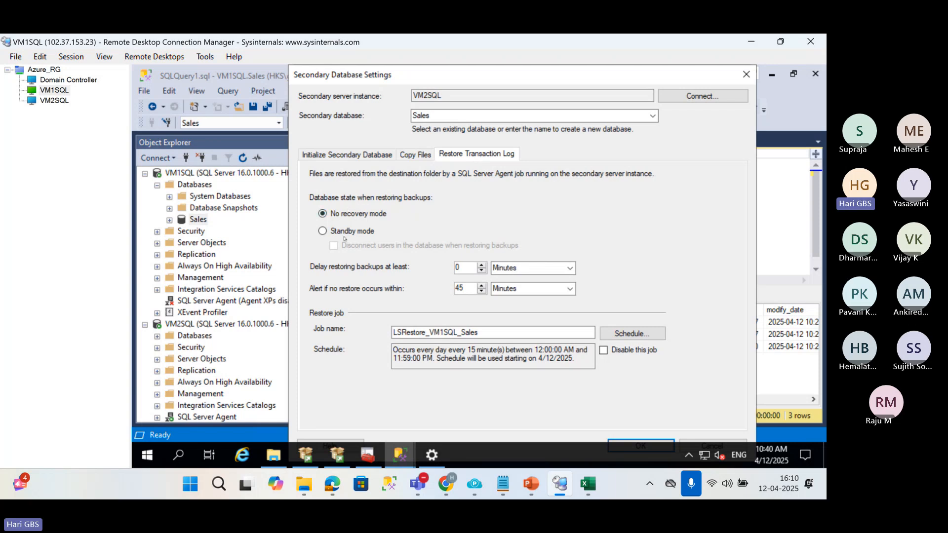
pyautogui.click(638, 334)
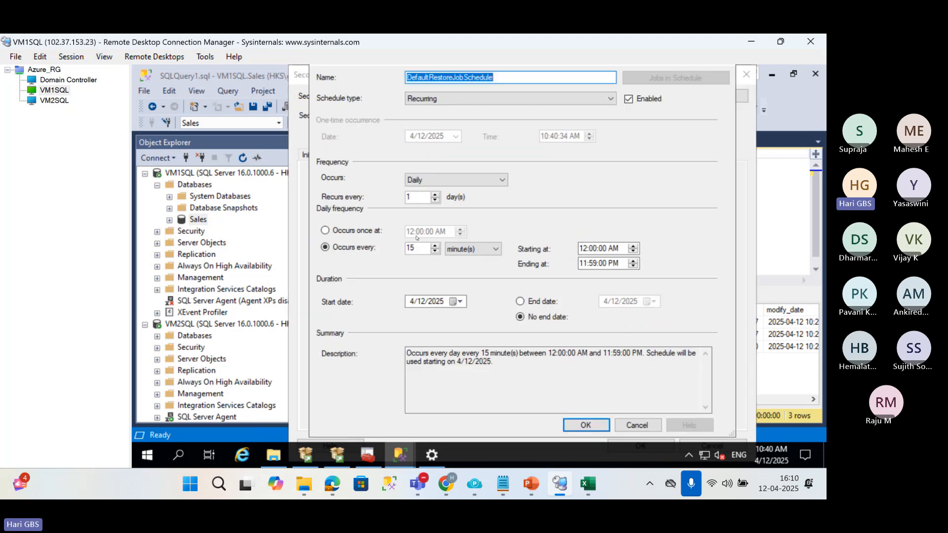
pyautogui.moveTo(413, 251); pyautogui.dragTo(400, 249)
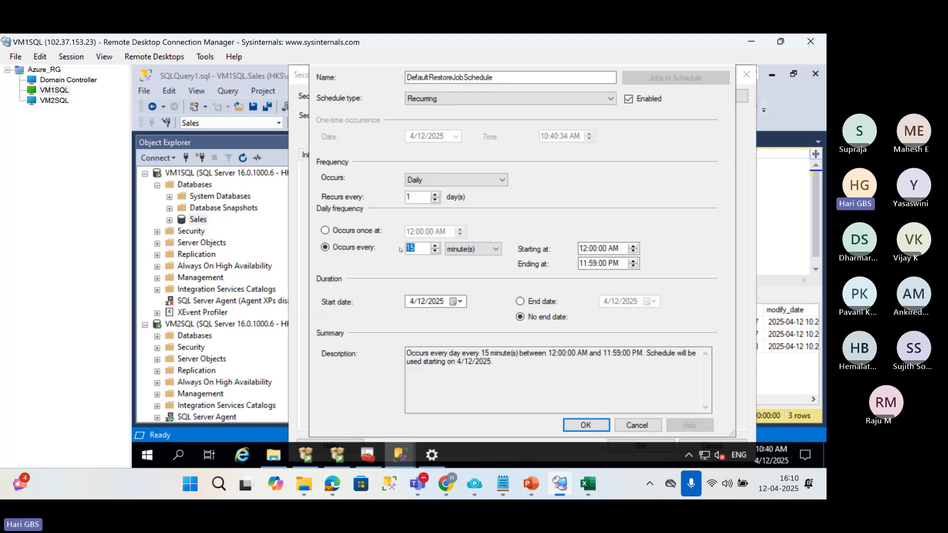
pyautogui.write('5')
pyautogui.press('BackSpace')
pyautogui.write('4')
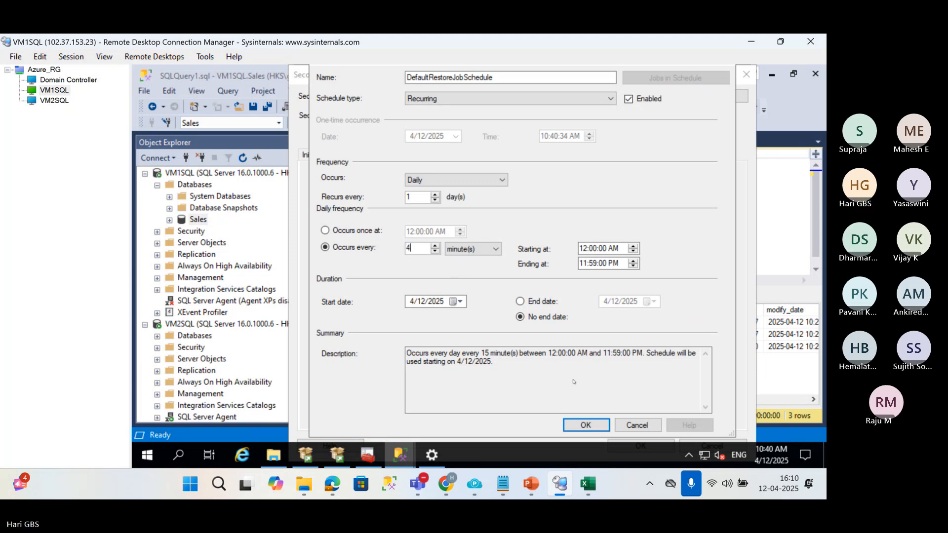
pyautogui.click(589, 427)
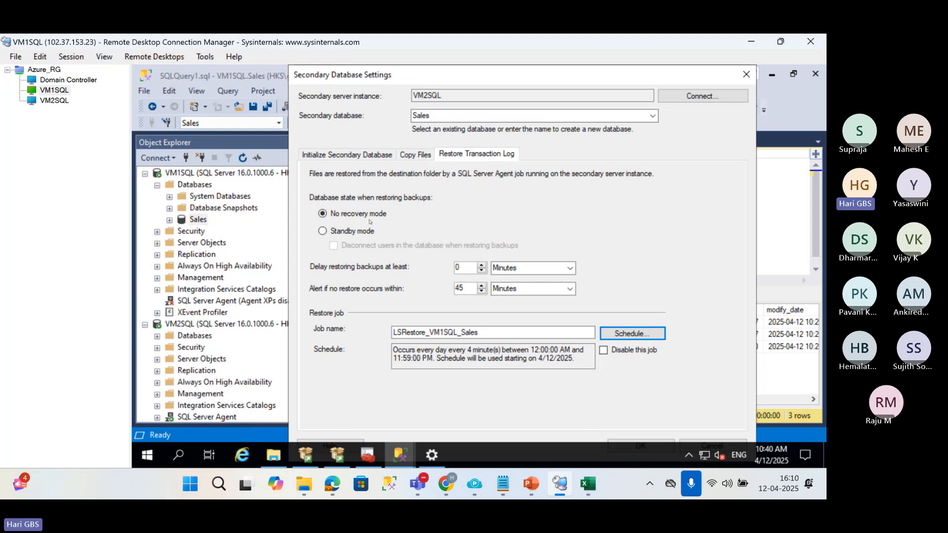
pyautogui.click(618, 441)
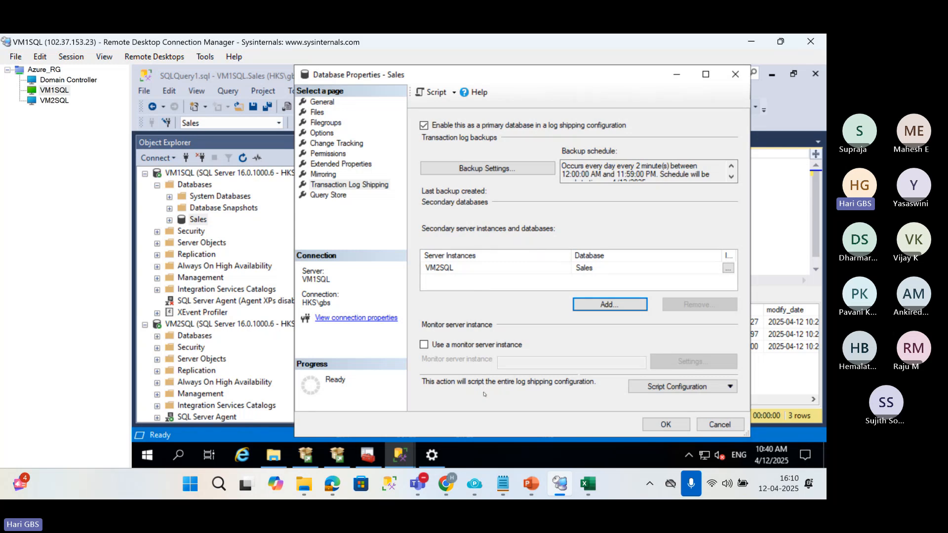
# Examine the optional monitor database server in the 01 LogShipping diagram in PowerPoint and return to the Sales database properties.
pyautogui.moveTo(531, 484)
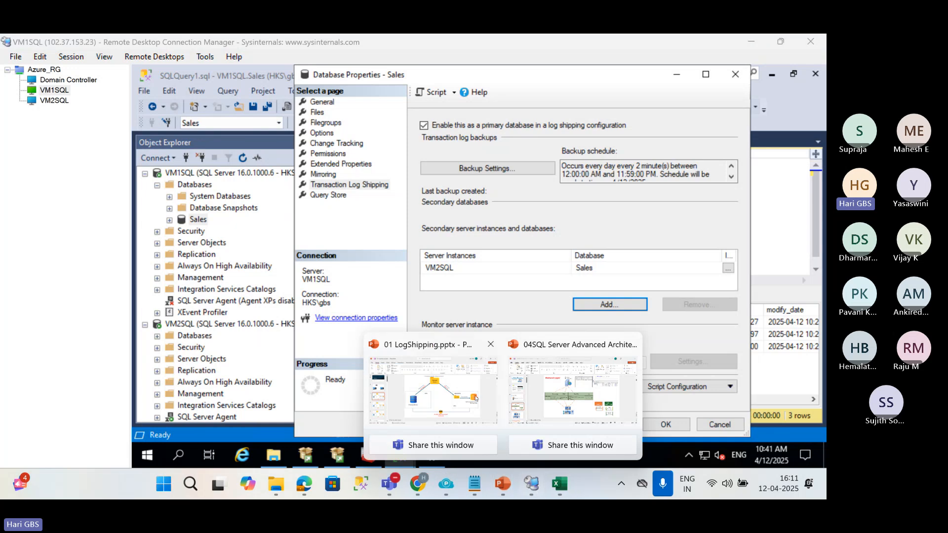
pyautogui.click(473, 395)
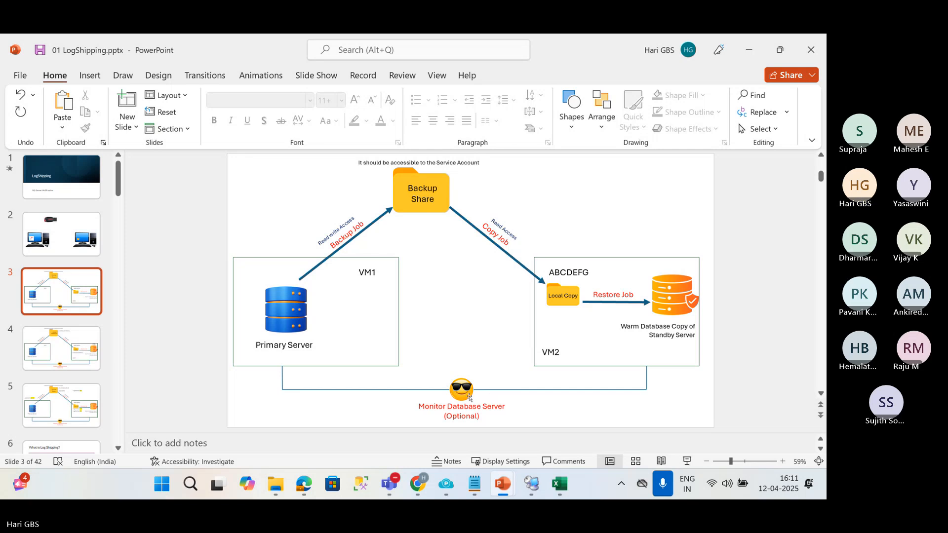
pyautogui.hotkey('alt', 'Tab')
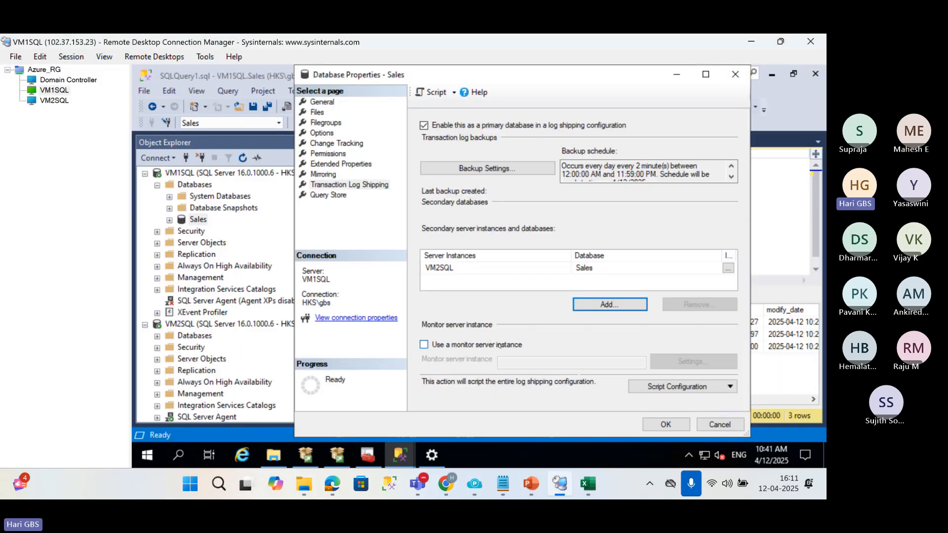
# Enable a monitor server instance for log shipping and connect it to VM1SQL\SQLI3 with Windows Authentication.
pyautogui.click(424, 345)
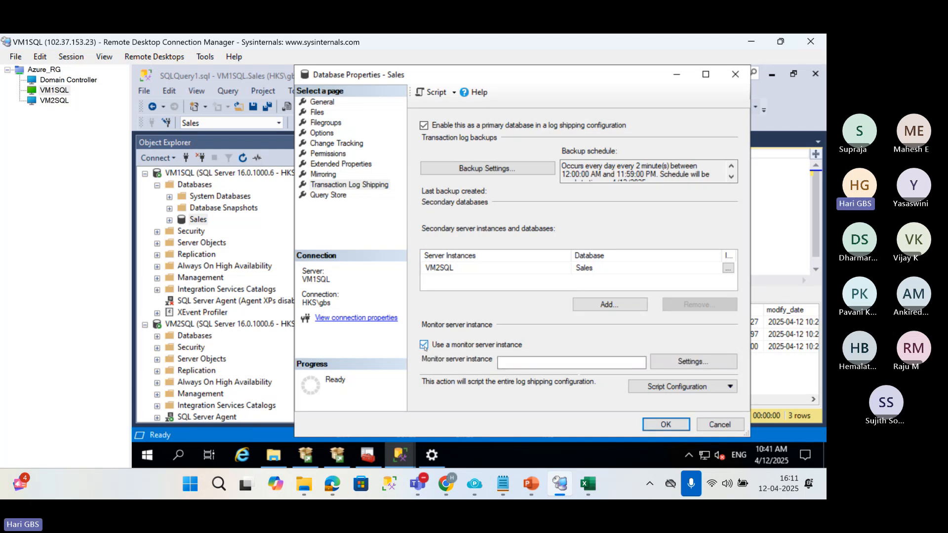
pyautogui.click(670, 361)
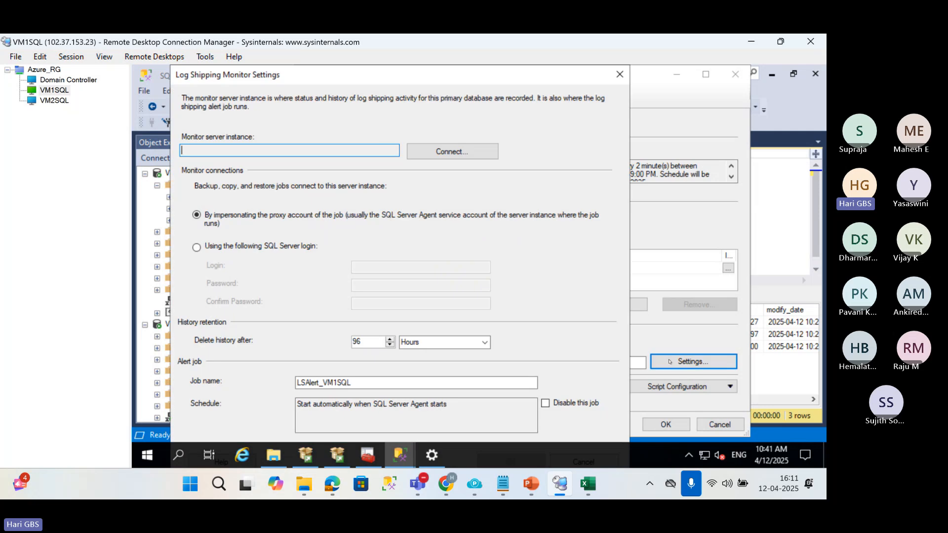
pyautogui.click(449, 152)
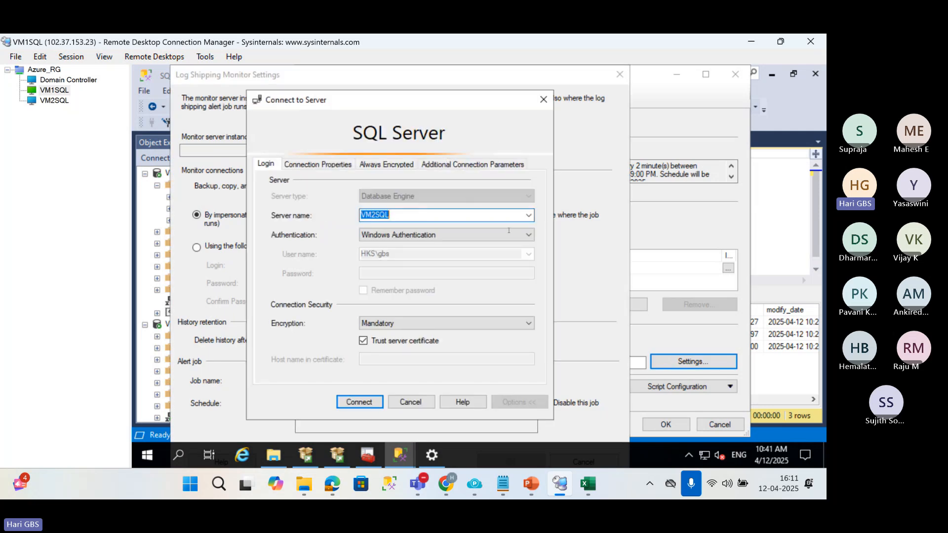
pyautogui.click(528, 216)
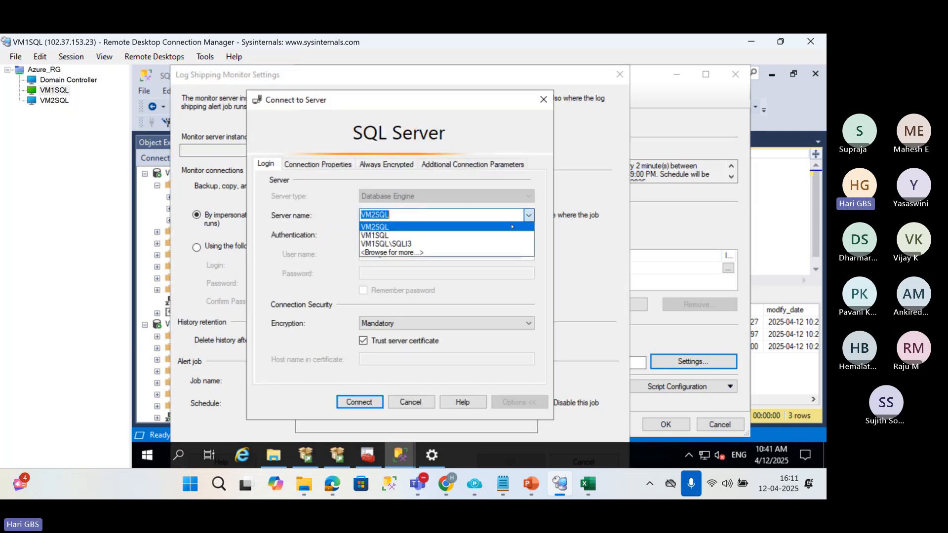
pyautogui.click(454, 243)
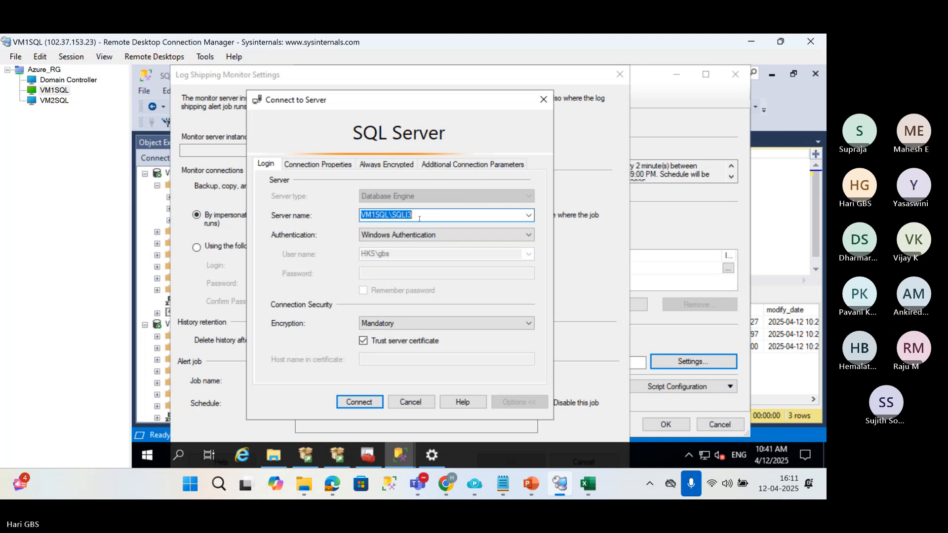
pyautogui.click(421, 216)
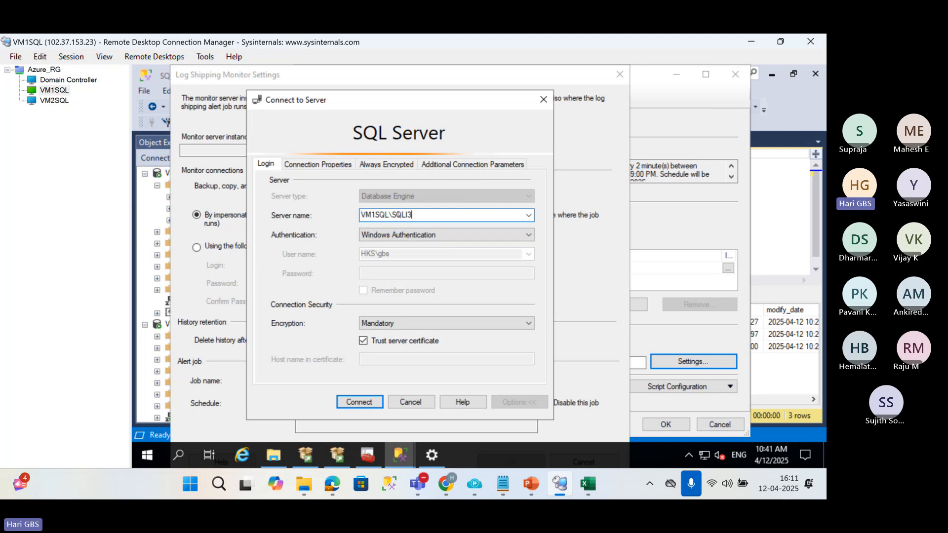
pyautogui.moveTo(389, 215); pyautogui.dragTo(349, 215)
pyautogui.doubleClick(425, 214)
pyautogui.click(373, 401)
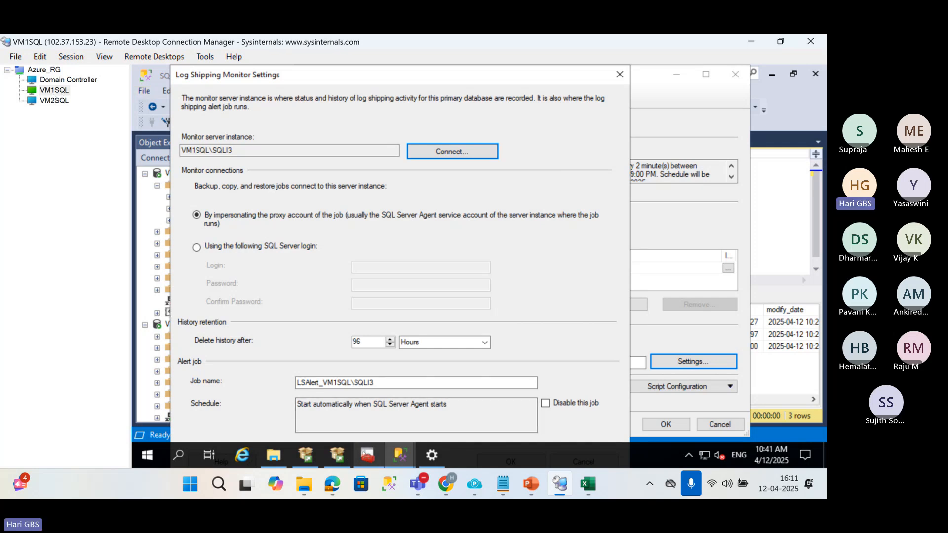
# Switch to SQL Server Configuration Manager and enable the TCP/IP protocol for the SQLI3 instance.
pyautogui.click(367, 455)
pyautogui.click(219, 192)
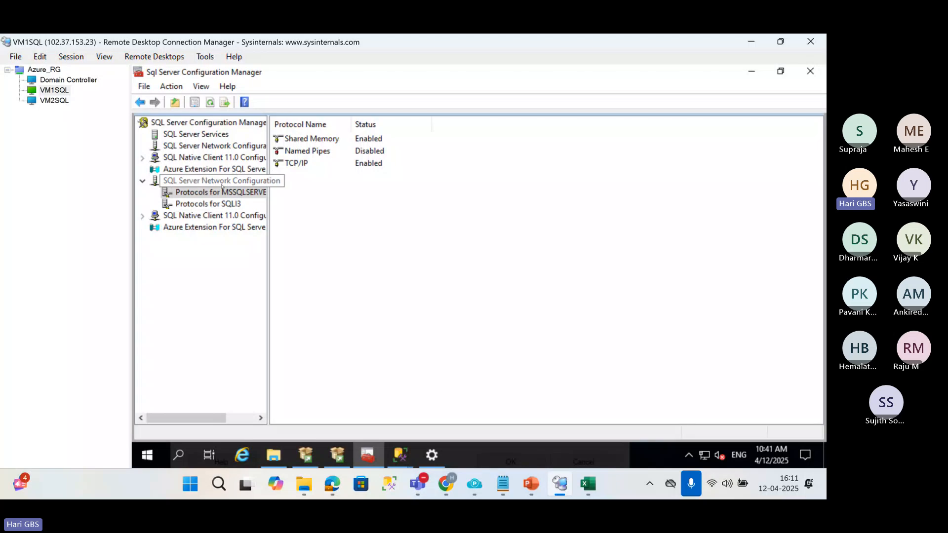
pyautogui.click(221, 182)
pyautogui.click(208, 203)
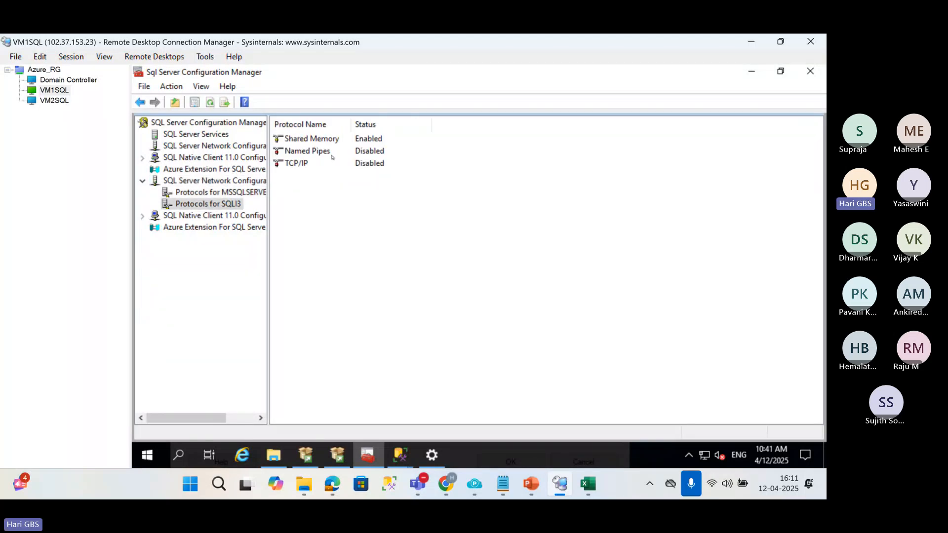
pyautogui.click(323, 164)
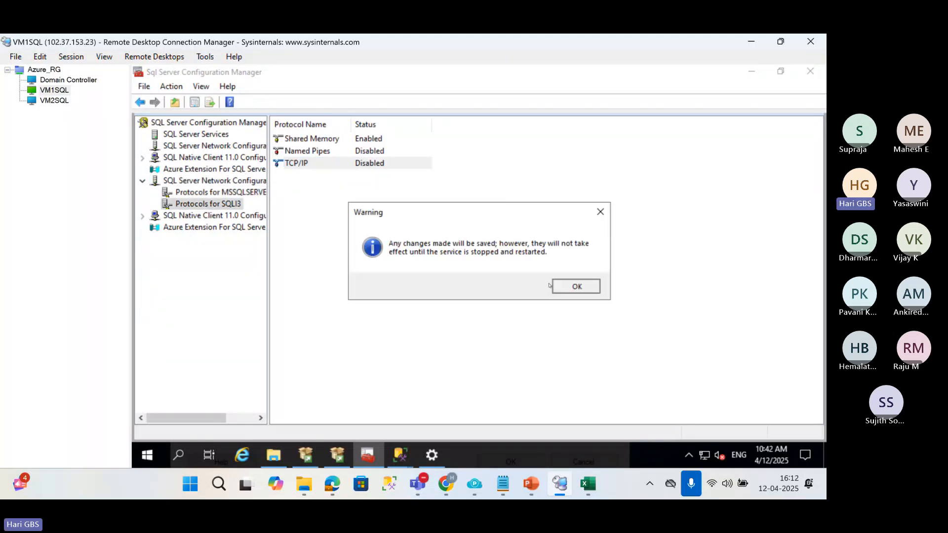
pyautogui.click(564, 287)
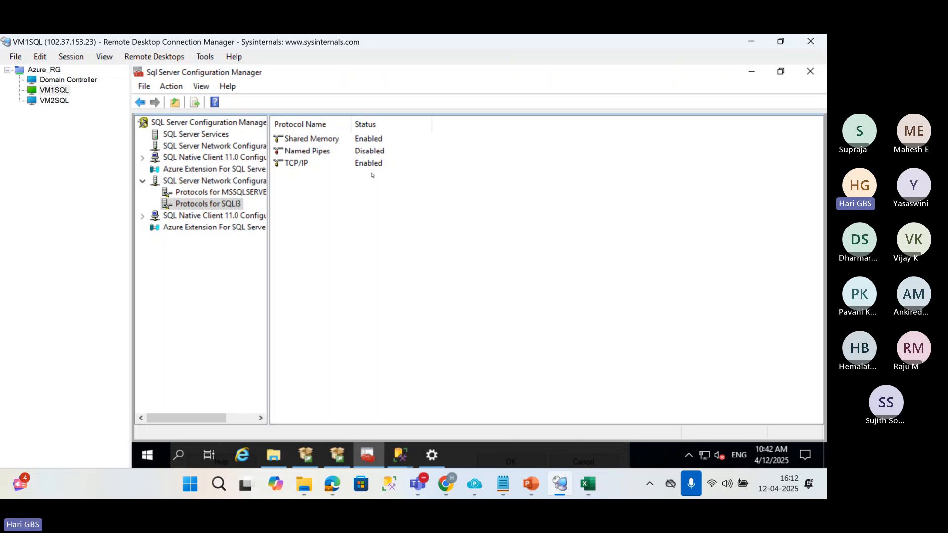
# Restart the SQL Server (SQLI3) service from the list of SQL Server services.
pyautogui.click(196, 134)
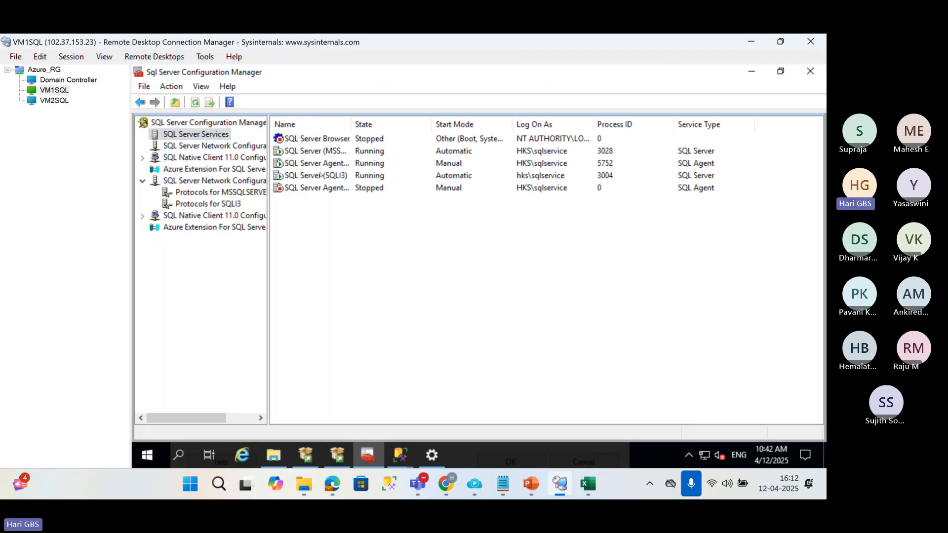
pyautogui.click(321, 175)
pyautogui.rightClick(320, 175)
pyautogui.click(345, 238)
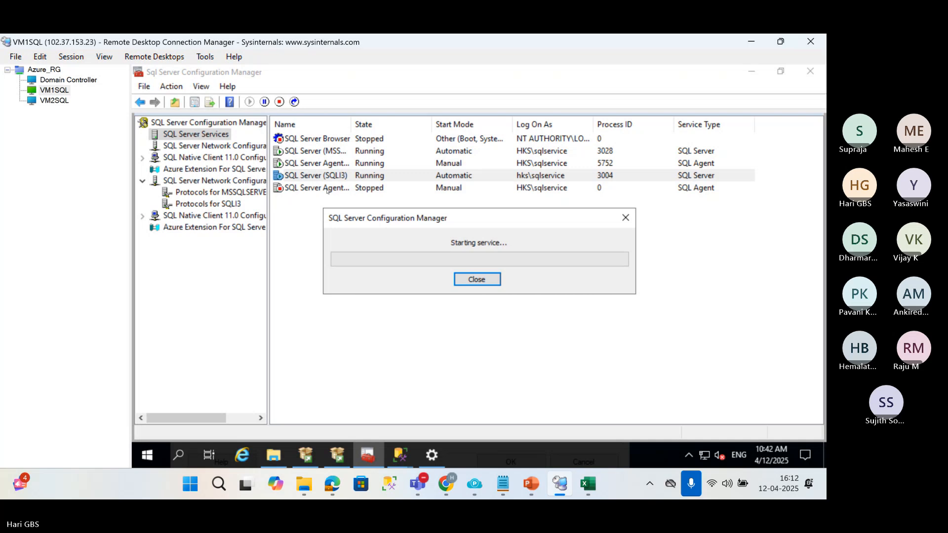
# Start the stopped SQL Server Agent service for SQLI3 and return to the Log Shipping Monitor Settings in Management Studio.
pyautogui.click(328, 189)
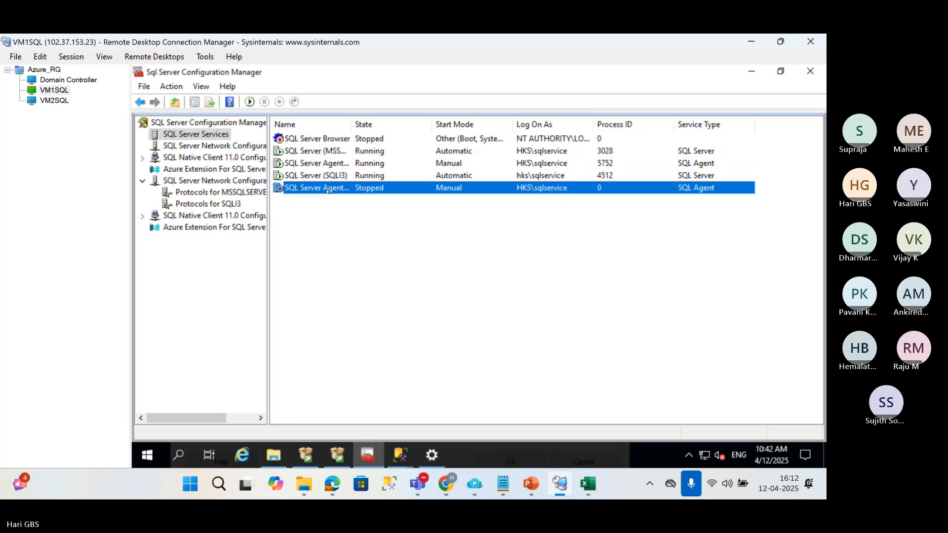
pyautogui.rightClick(328, 190)
pyautogui.click(356, 198)
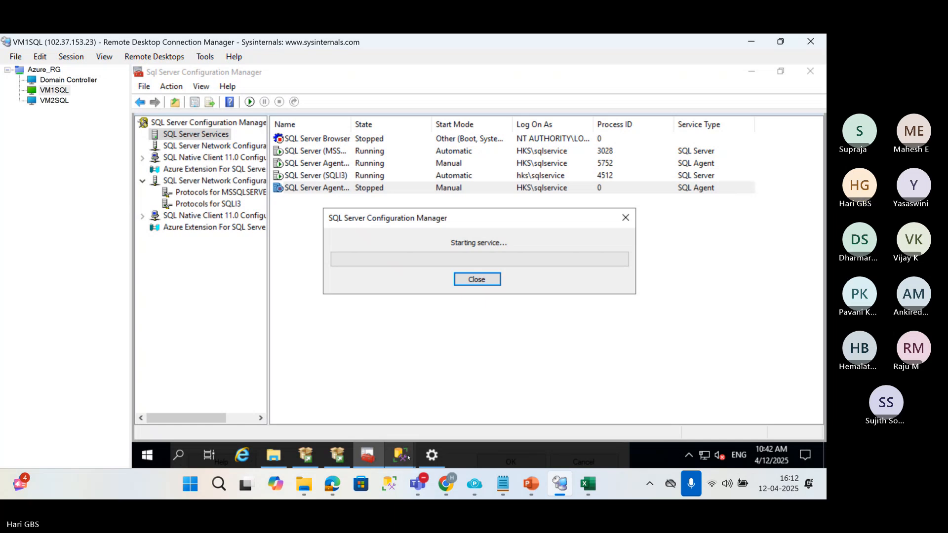
pyautogui.moveTo(402, 452)
pyautogui.click(492, 400)
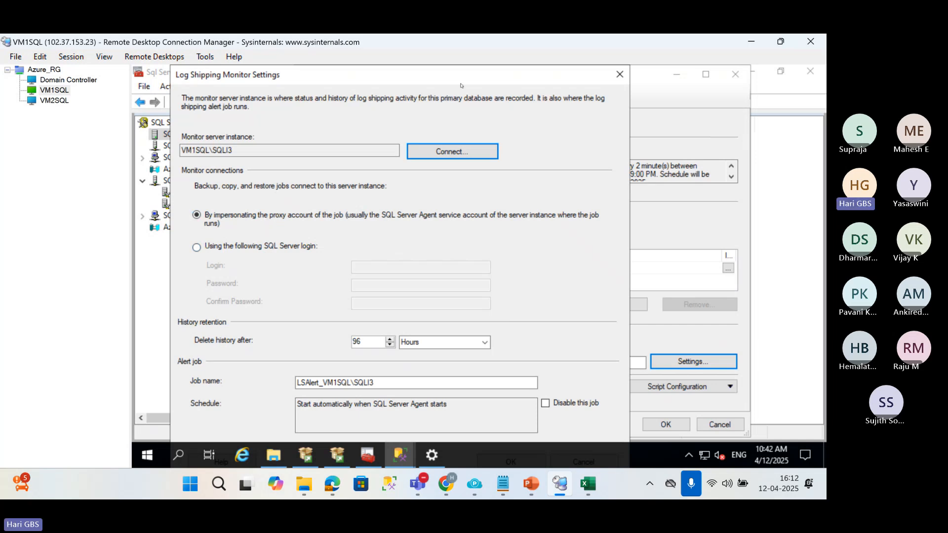
# View the SQL Server login option for the monitor connections, and reselect impersonating the proxy account of the job.
pyautogui.moveTo(456, 70); pyautogui.dragTo(446, 57)
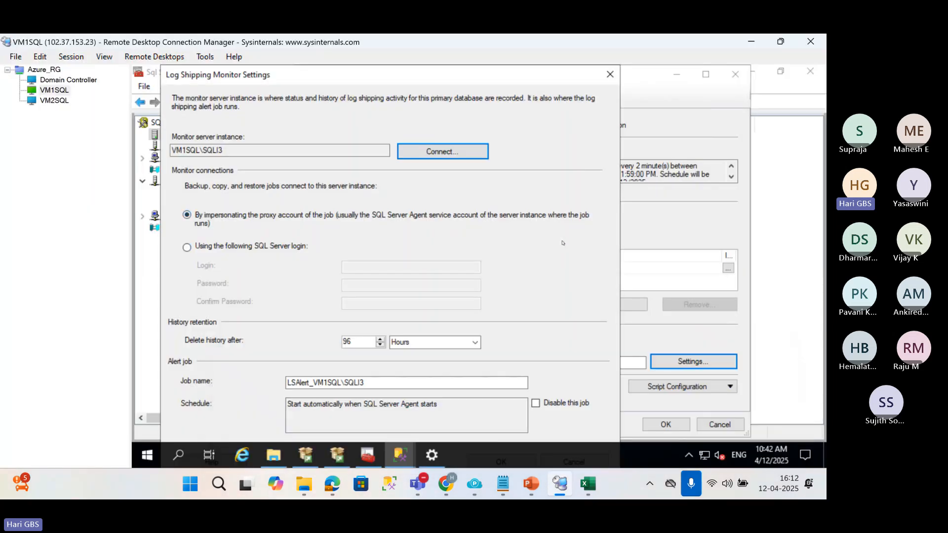
pyautogui.click(563, 243)
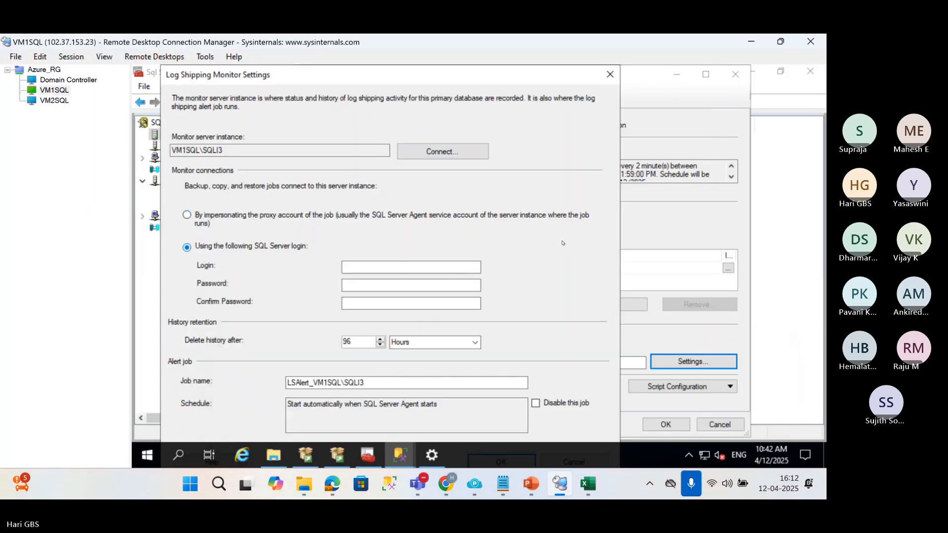
pyautogui.click(311, 218)
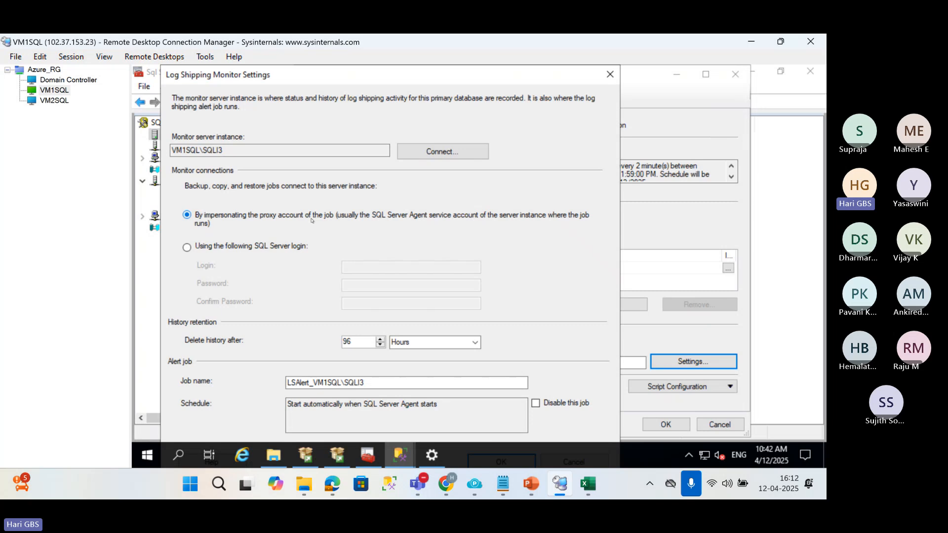
# Accept the monitor settings, save the Sales log shipping configuration, and minimize SQL Server Configuration Manager to return to Management Studio.
pyautogui.press('Return')
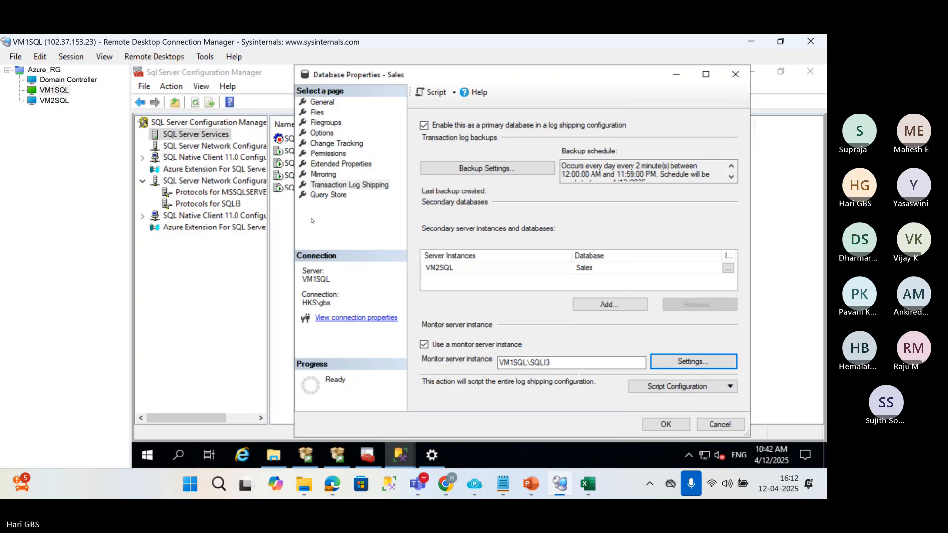
pyautogui.click(662, 423)
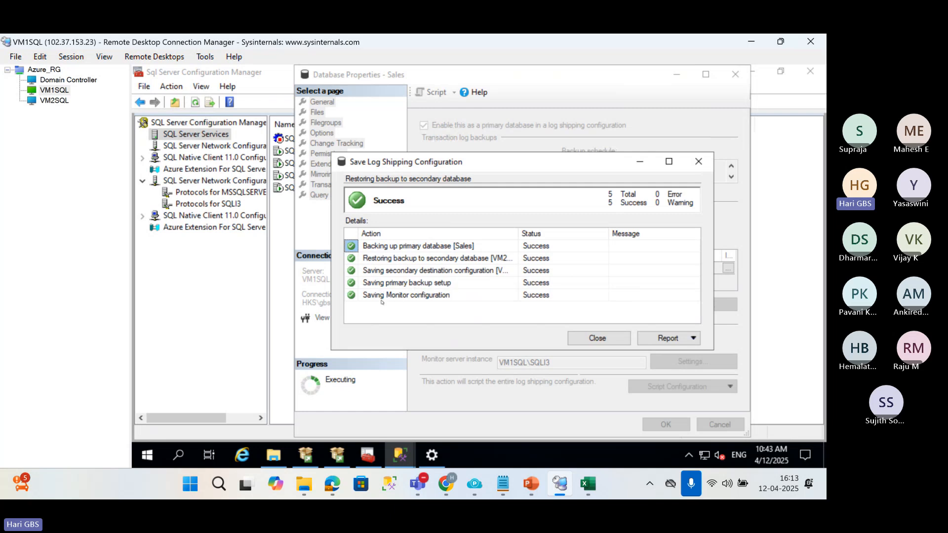
pyautogui.click(595, 338)
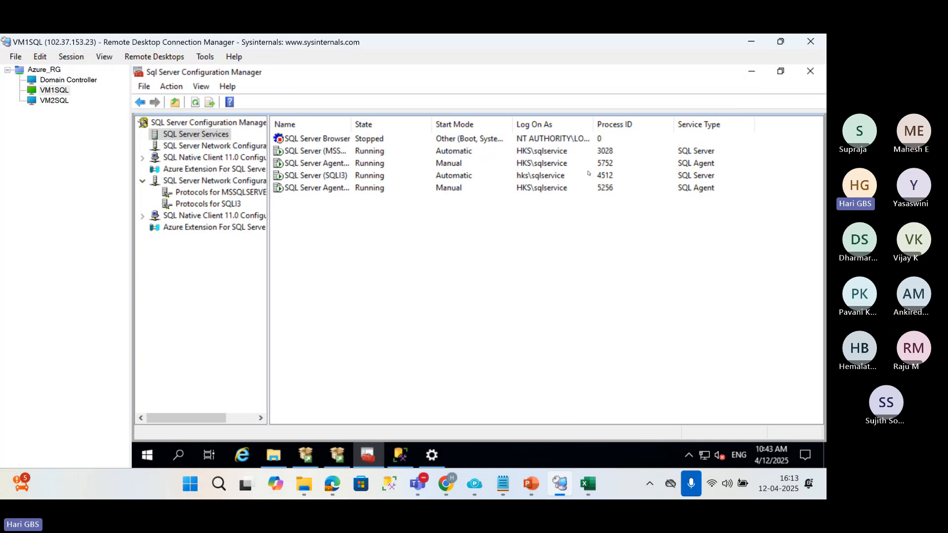
pyautogui.click(751, 72)
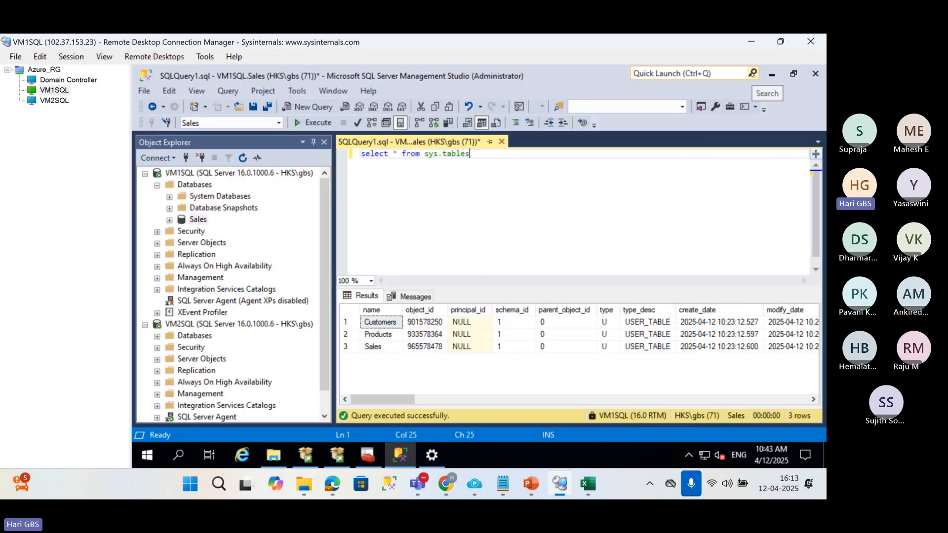
# Switch to the VM2SQL session, refresh the Databases node in Object Explorer and select the Sales database.
pyautogui.click(48, 101)
pyautogui.click(665, 74)
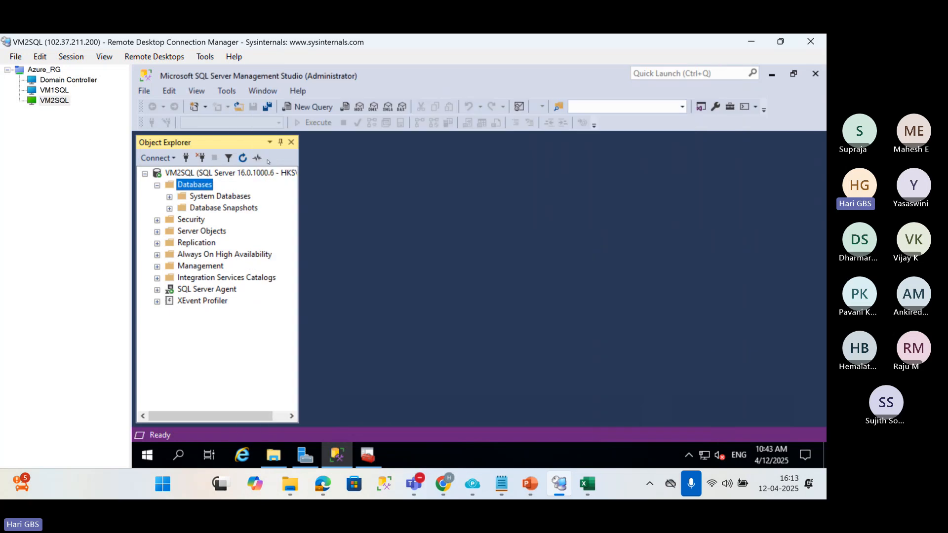
pyautogui.click(243, 158)
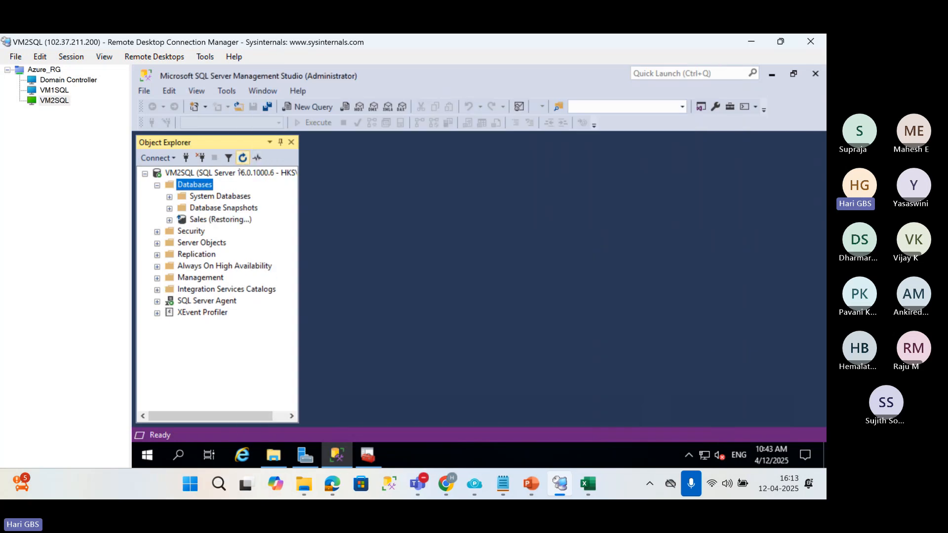
pyautogui.click(199, 221)
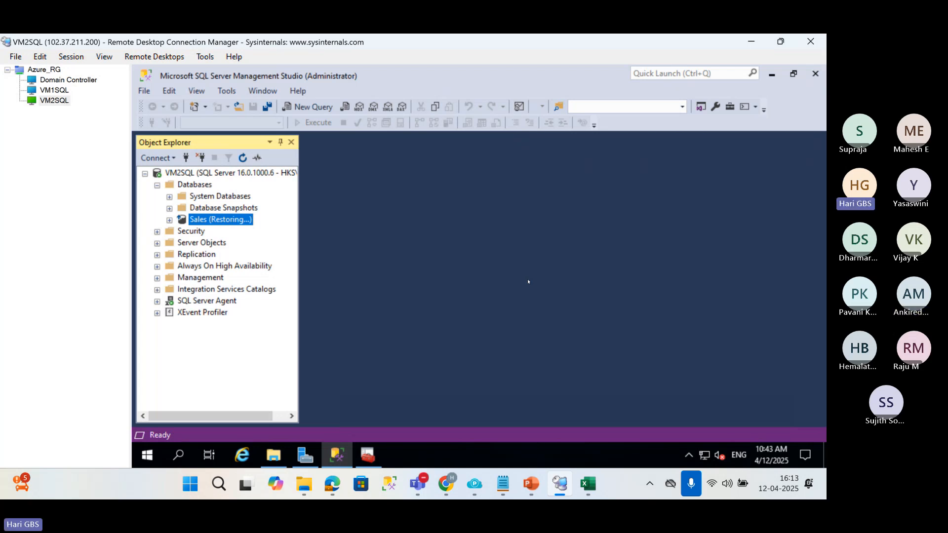
# Review the primary Sales database on VM1SQL, the BackupShare folder on the Domain Controller, and the secondary Sales database on VM2SQL.
pyautogui.click(55, 90)
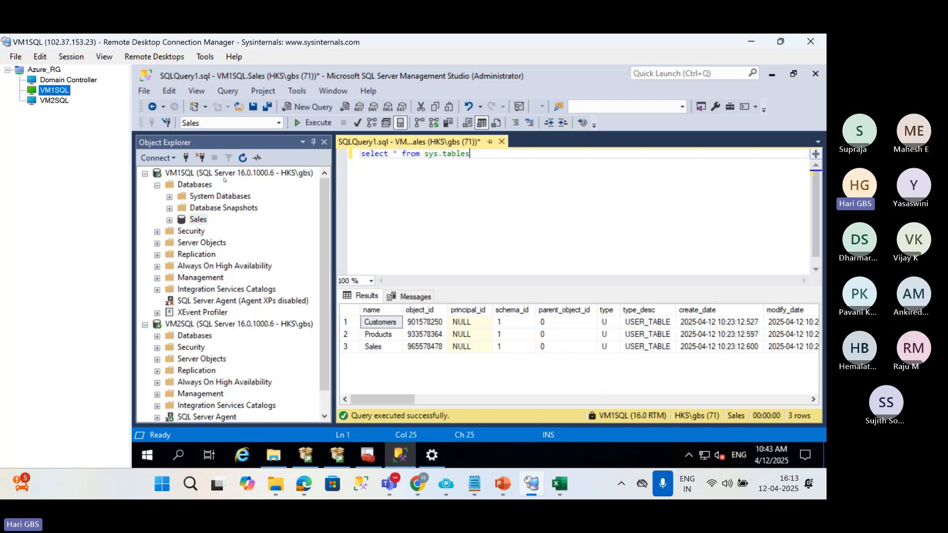
pyautogui.click(200, 219)
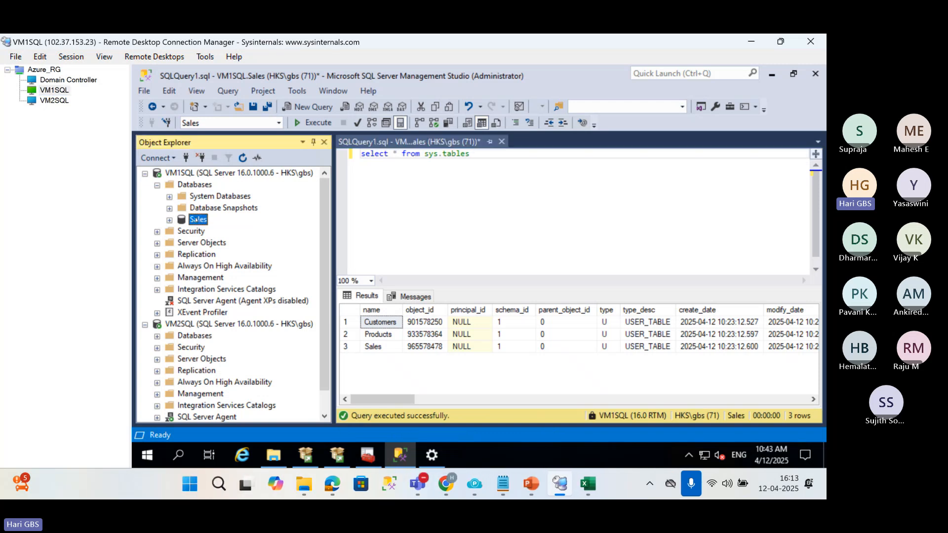
pyautogui.click(238, 220)
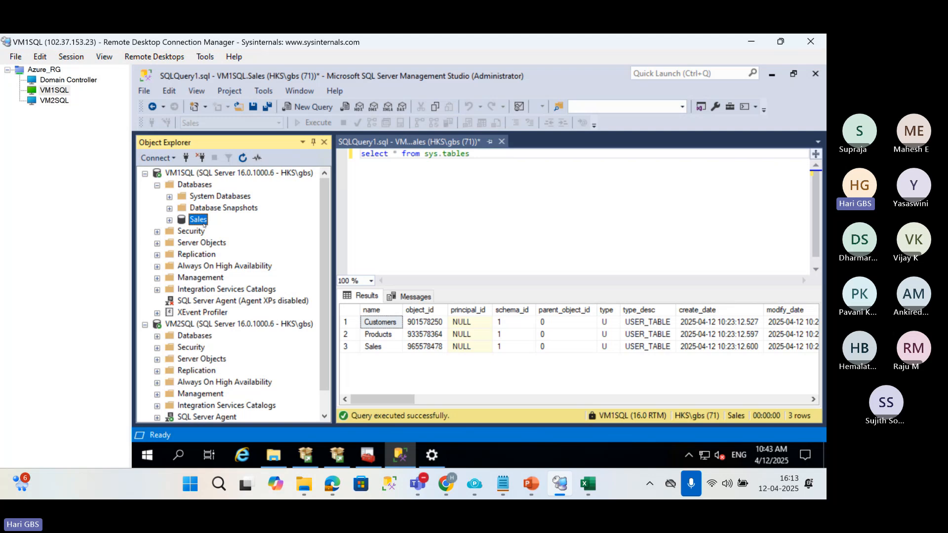
pyautogui.click(67, 80)
pyautogui.click(63, 90)
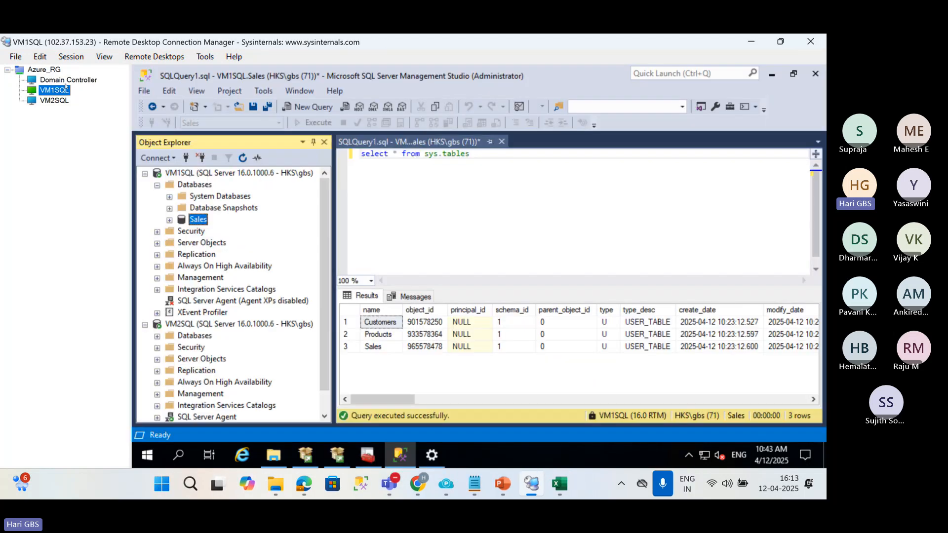
pyautogui.click(68, 81)
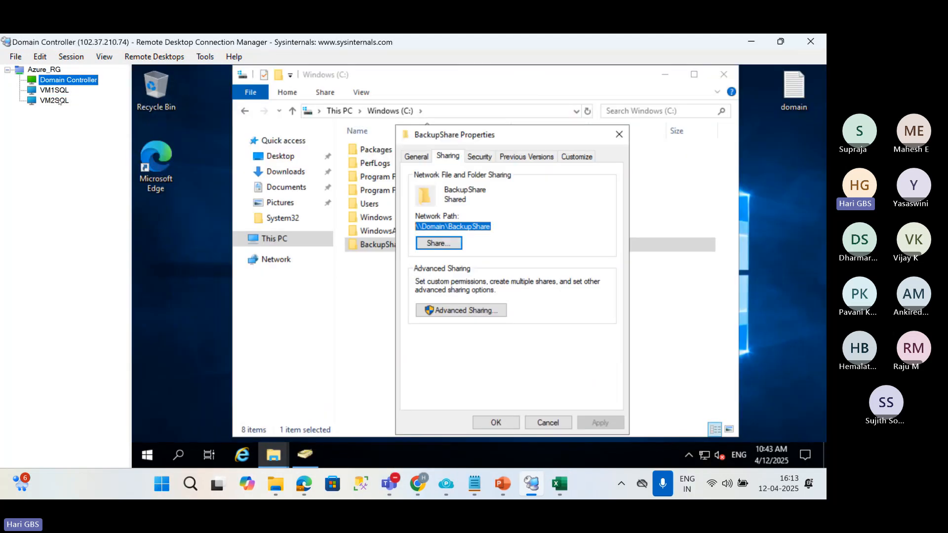
pyautogui.click(59, 101)
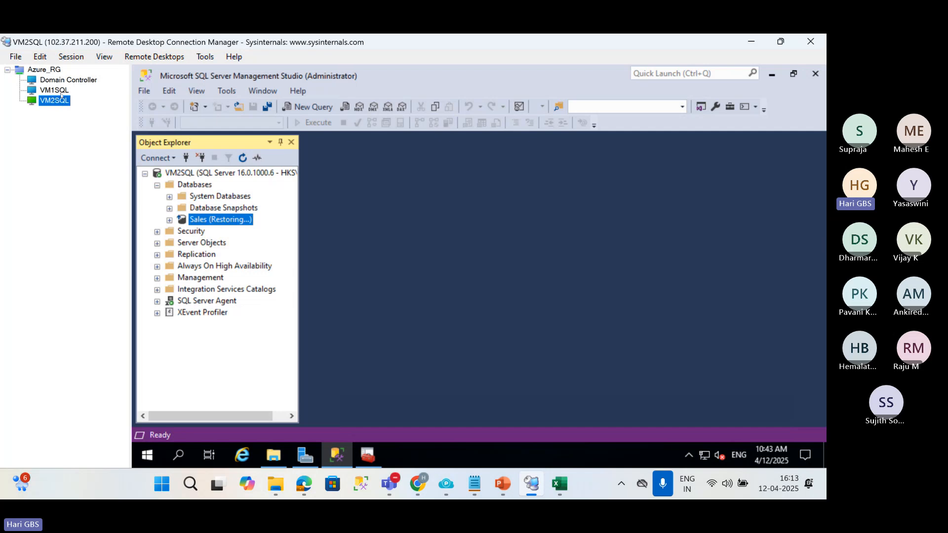
pyautogui.click(61, 90)
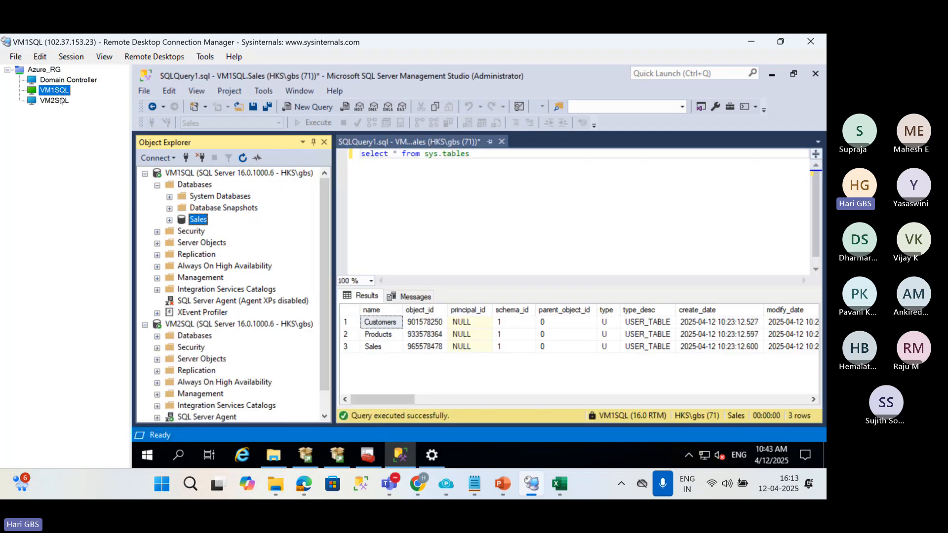
pyautogui.click(61, 100)
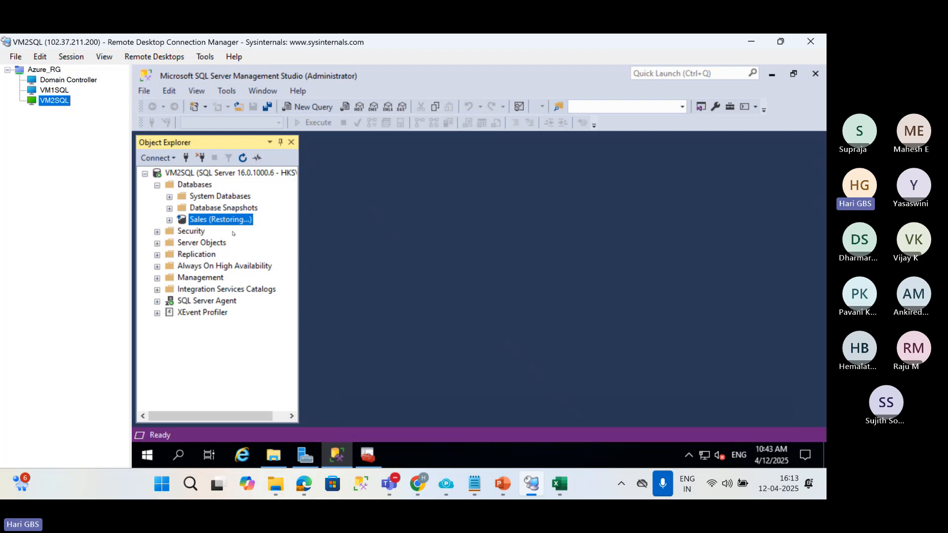
# Return to VM1SQL, query the top 1000 rows of dbo.Customers in the Sales database, and select CustomerID 5 in the results.
pyautogui.click(61, 92)
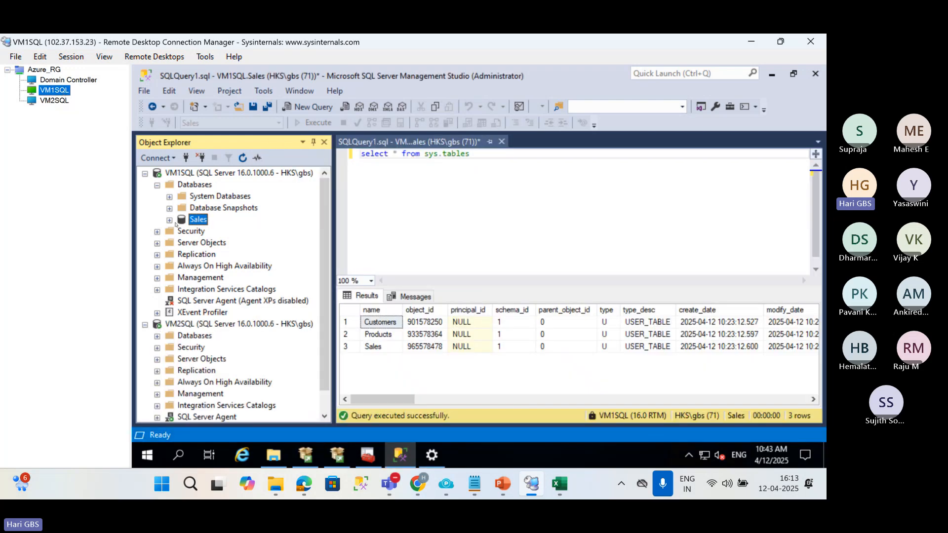
pyautogui.click(170, 220)
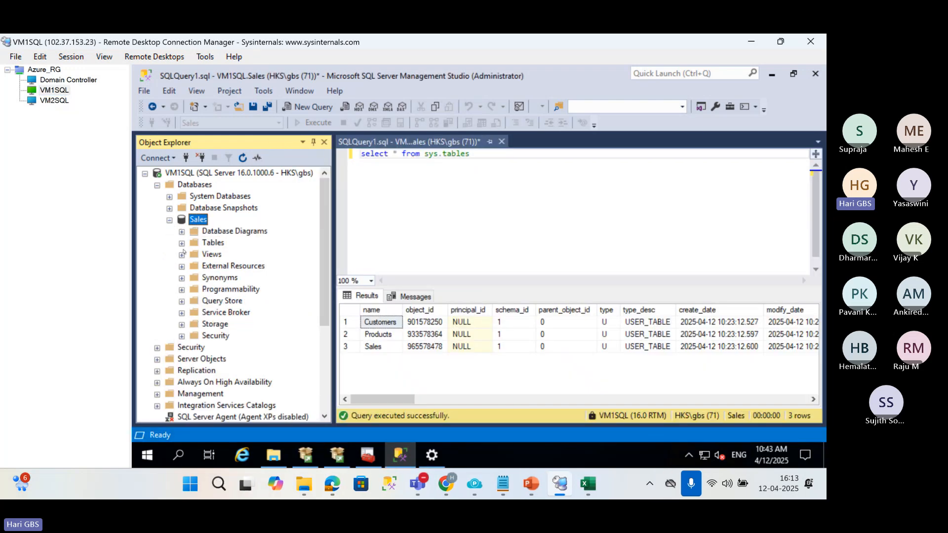
pyautogui.click(182, 243)
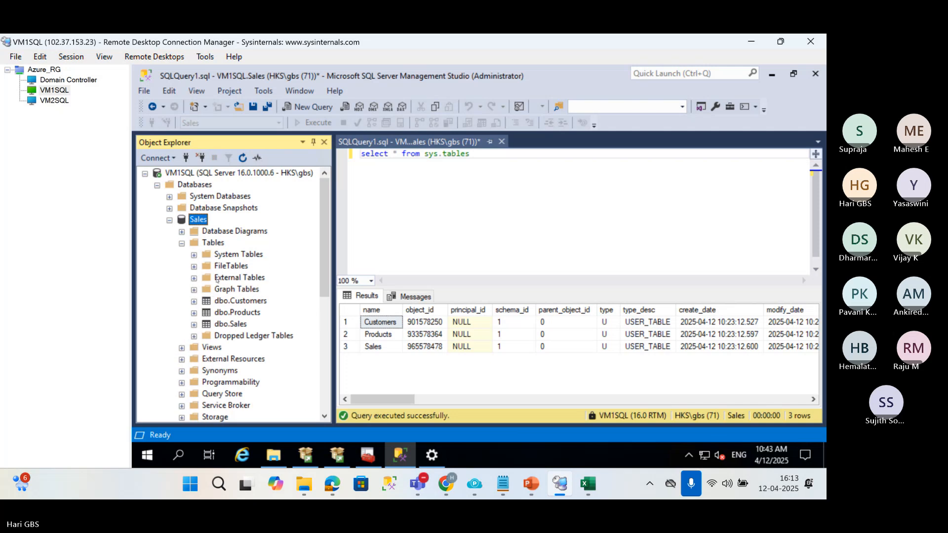
pyautogui.rightClick(226, 301)
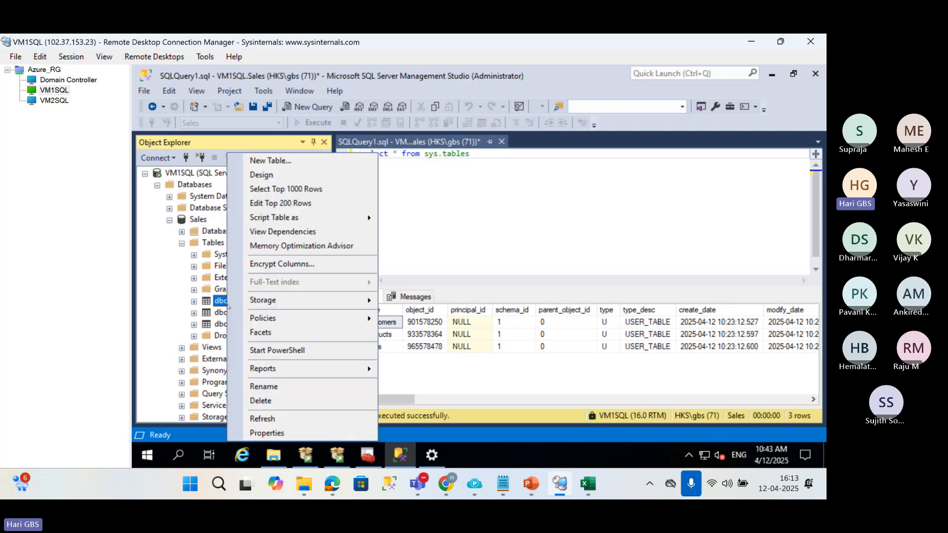
pyautogui.click(286, 189)
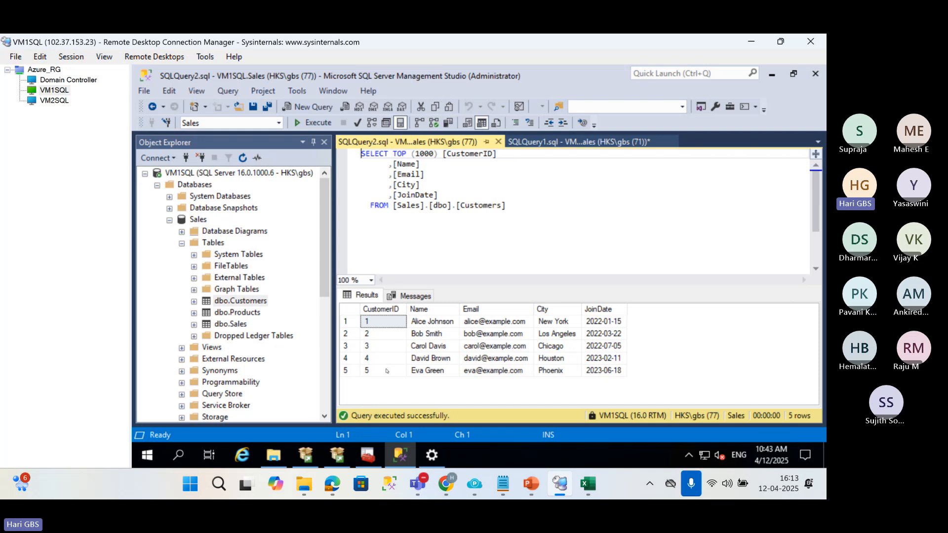
pyautogui.click(386, 374)
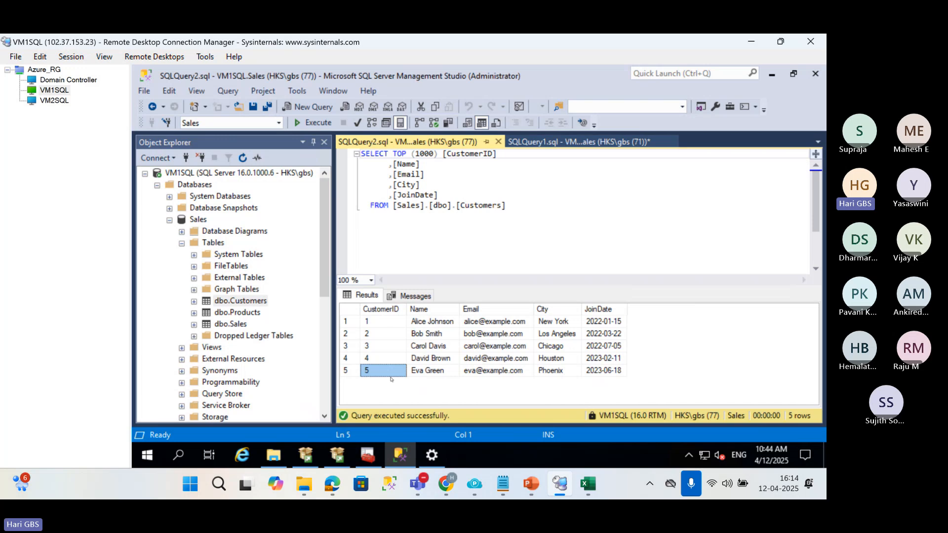
# Check the Sales database on VM2SQL, and switch to PowerPoint to show the architecture diagram in 01 LogShipping.pptx.
pyautogui.click(54, 100)
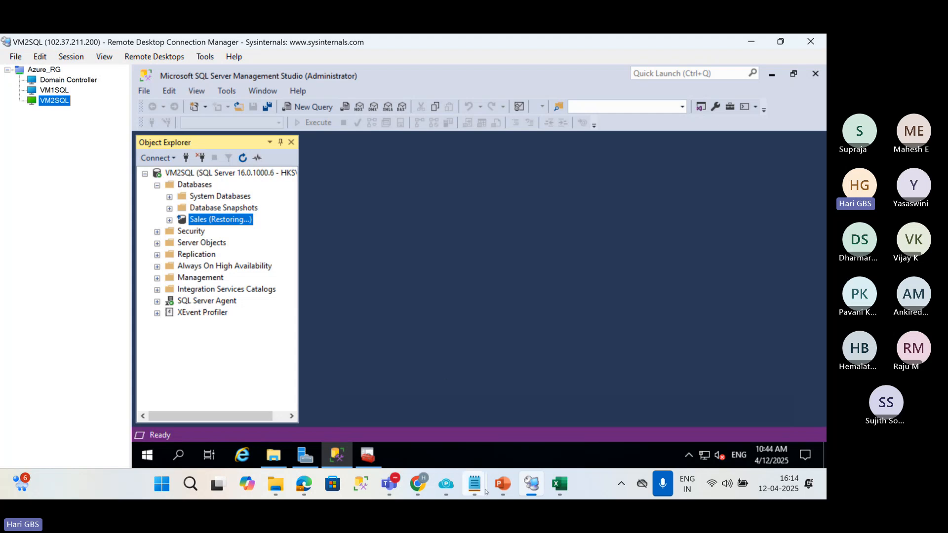
pyautogui.moveTo(502, 483)
pyautogui.click(438, 398)
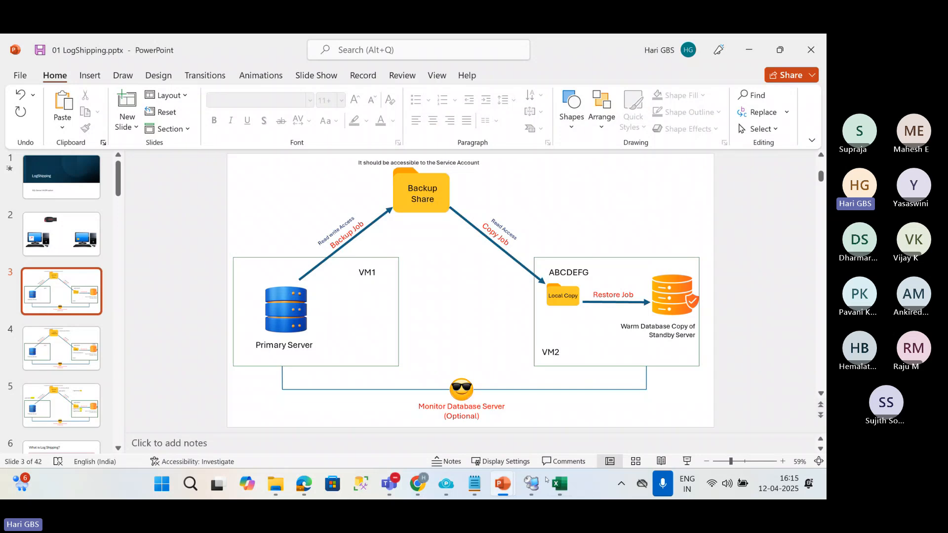
# Return to the VM2SQL session, try to expand the restoring Sales database, and widen Object Explorer.
pyautogui.click(531, 484)
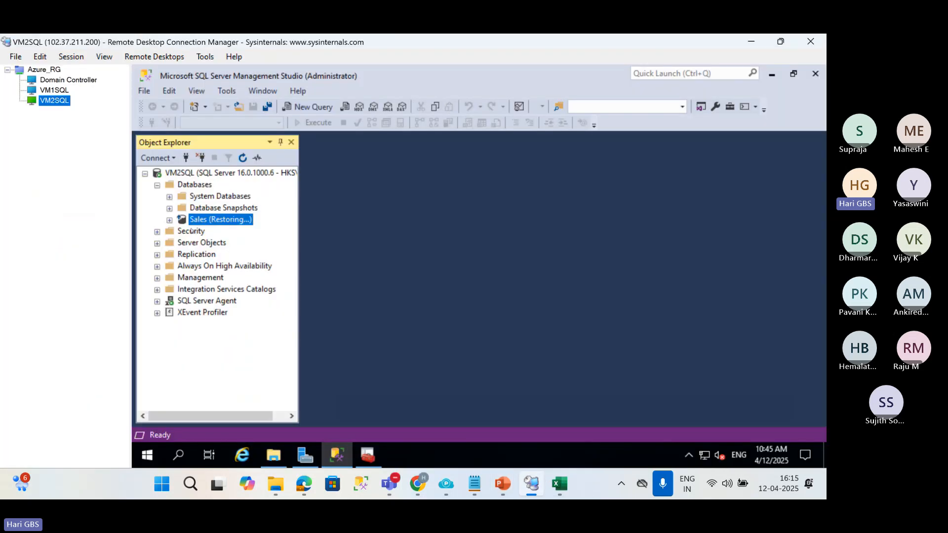
pyautogui.click(170, 221)
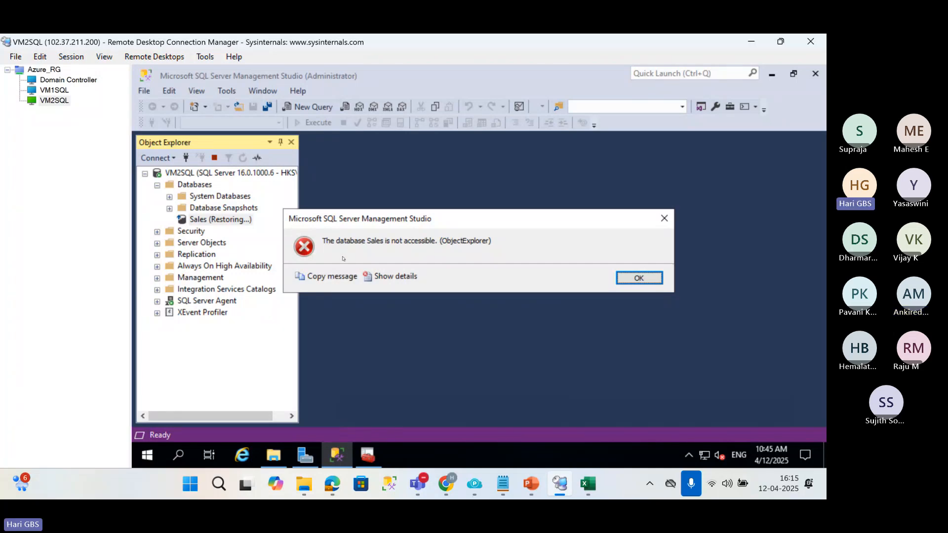
pyautogui.click(621, 279)
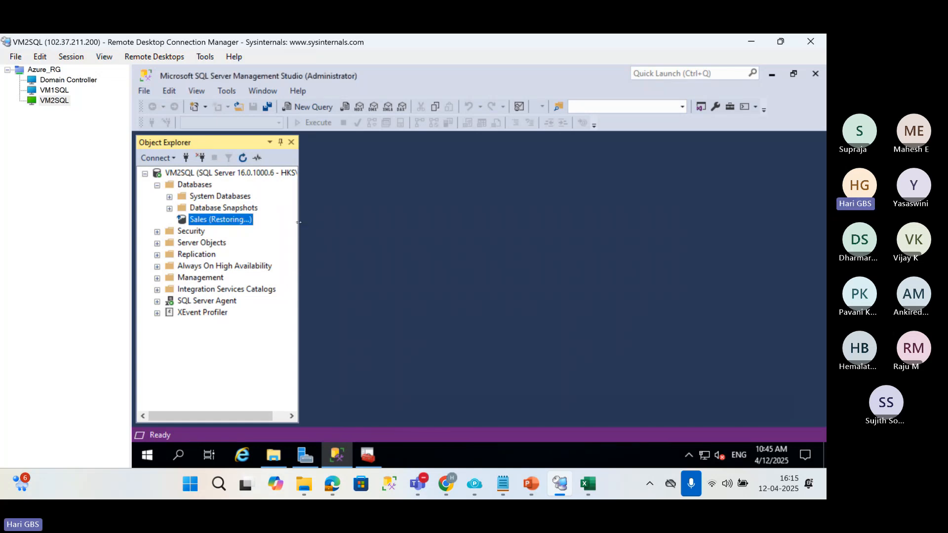
pyautogui.moveTo(330, 221); pyautogui.dragTo(345, 218)
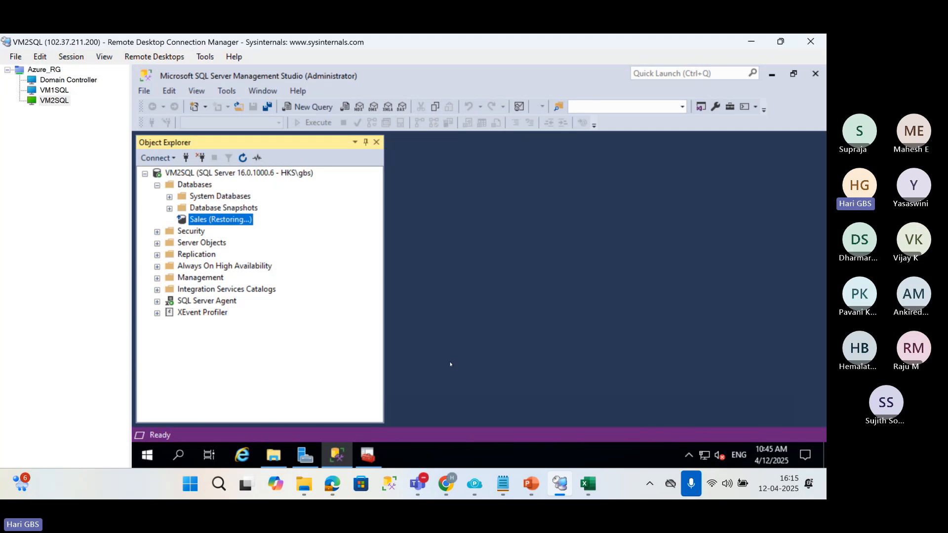
# Switch to the Sales Database Creation chat in ChatGPT and send the prompt "provide student database as the above".
pyautogui.moveTo(444, 487)
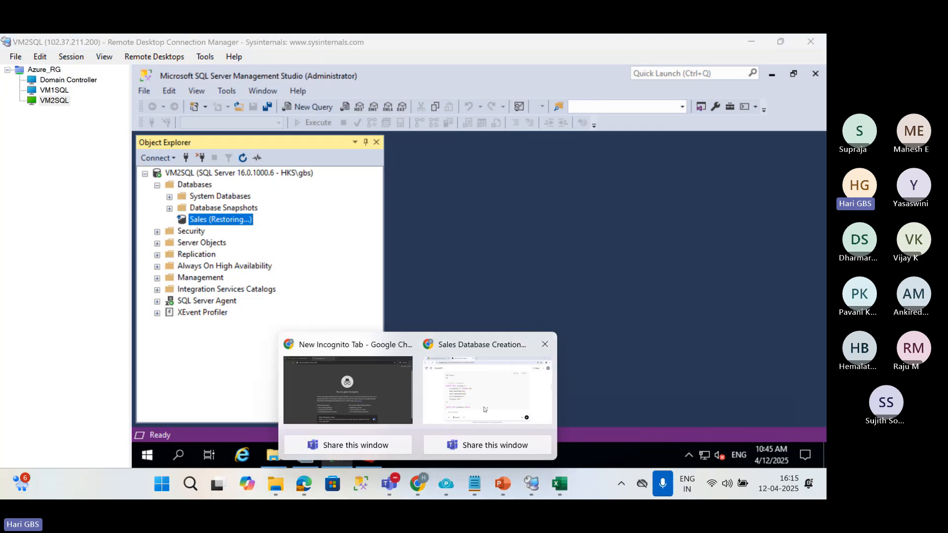
pyautogui.click(485, 410)
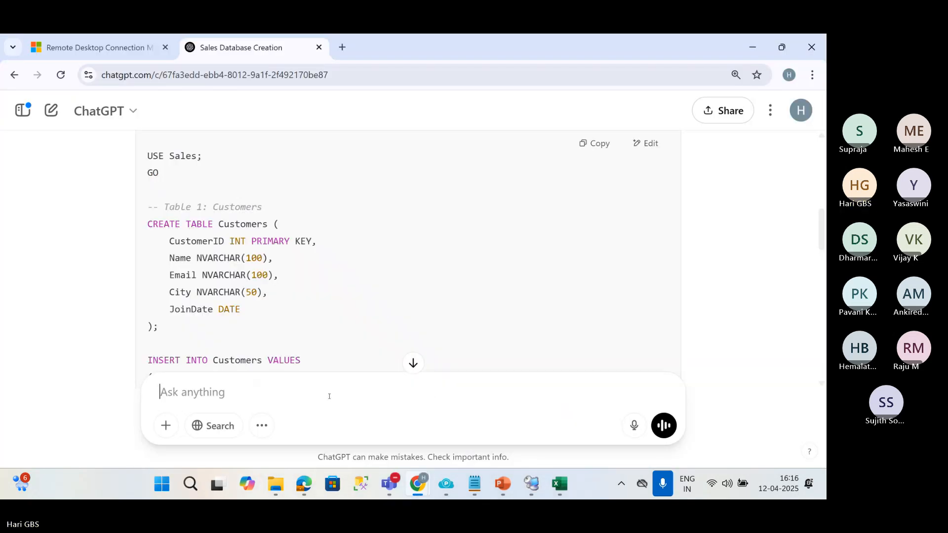
pyautogui.write('prvo')
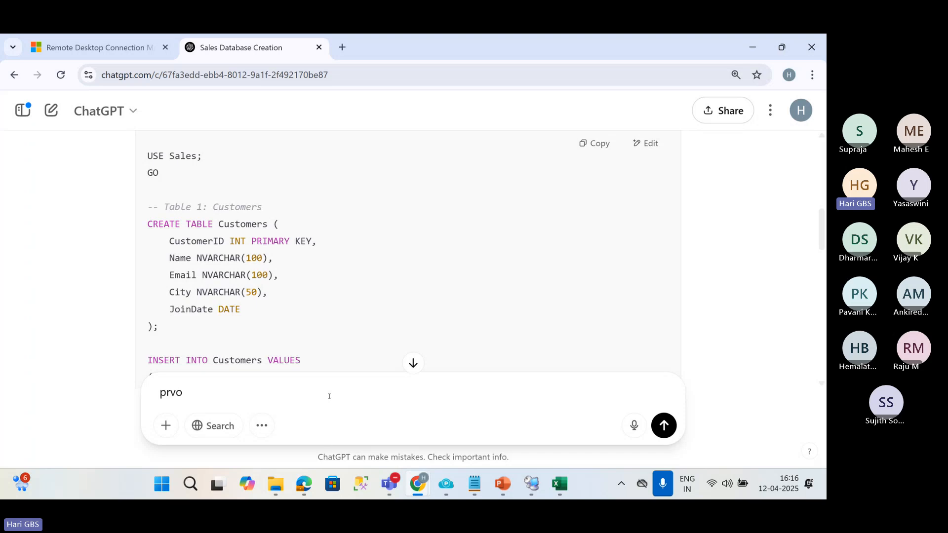
pyautogui.write('ide')
pyautogui.press('BackSpace')
pyautogui.press('BackSpace')
pyautogui.press('BackSpace')
pyautogui.press('BackSpace')
pyautogui.press('BackSpace')
pyautogui.press('BackSpace')
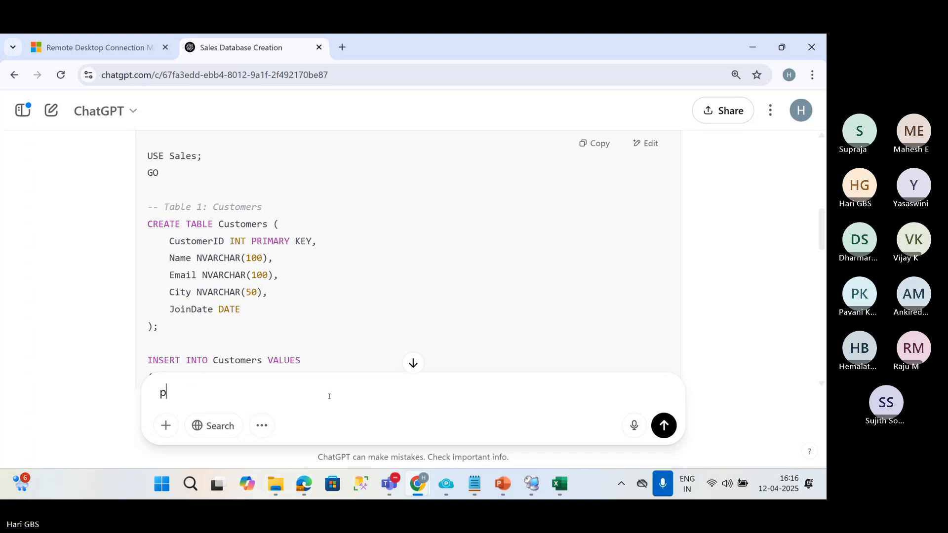
pyautogui.write('rovide student')
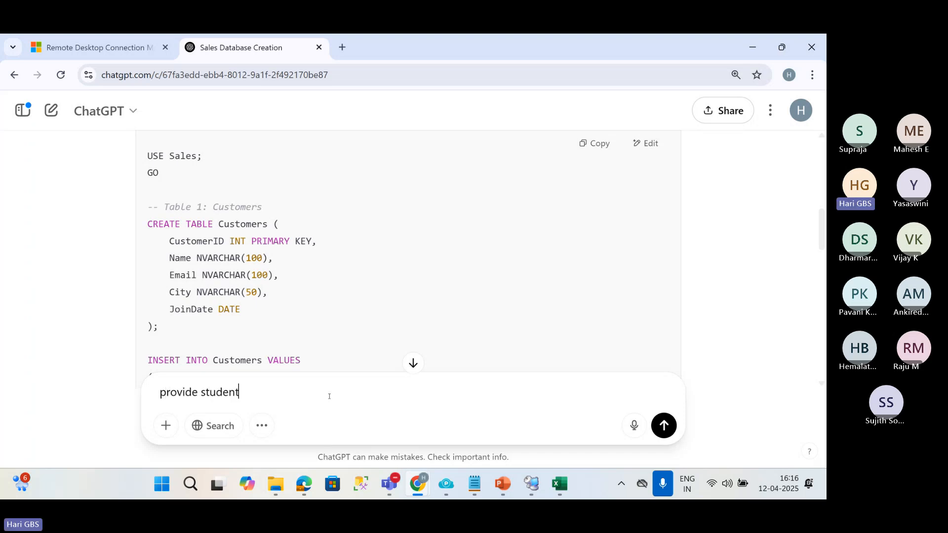
pyautogui.write(' datab')
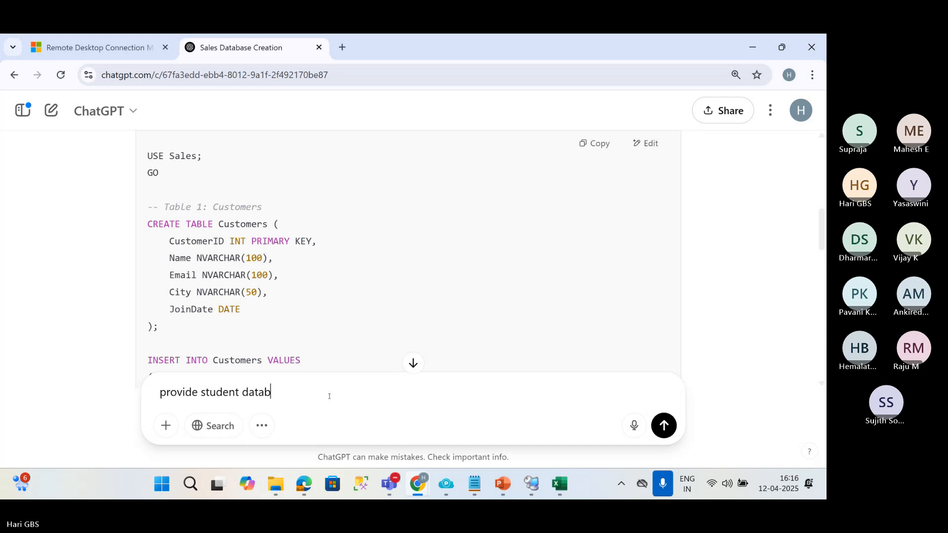
pyautogui.write('ase as the above')
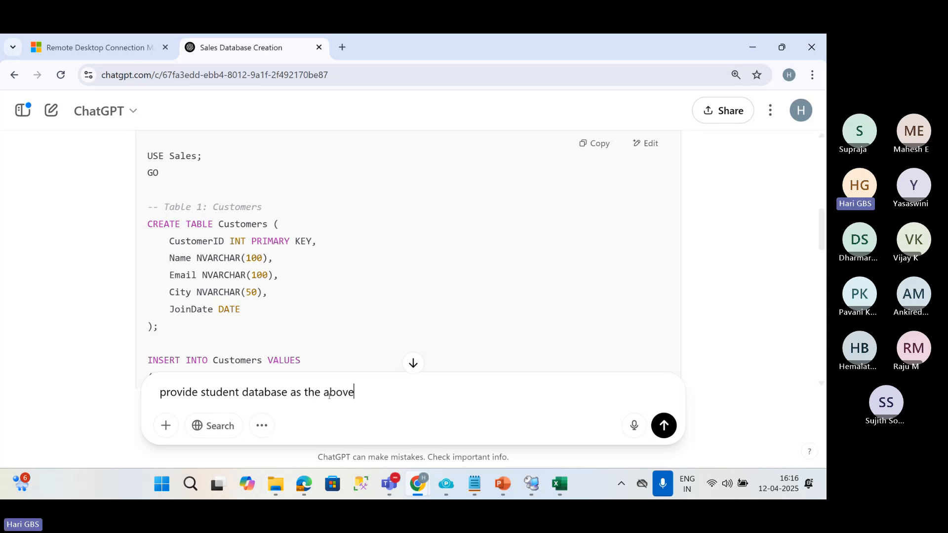
pyautogui.press('Return')
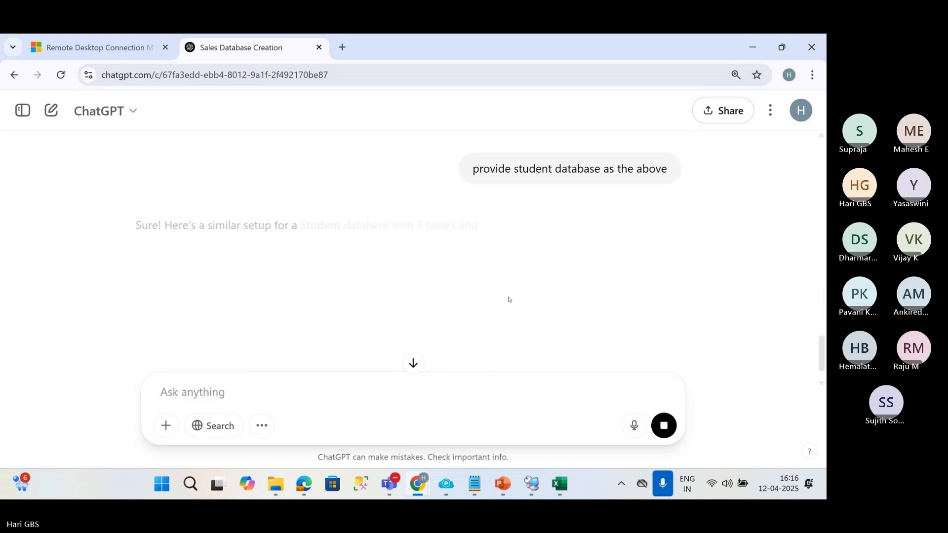
# Review the generated Student database response down to its end and copy its complete SQL script.
pyautogui.scroll(-4, 514, 271)
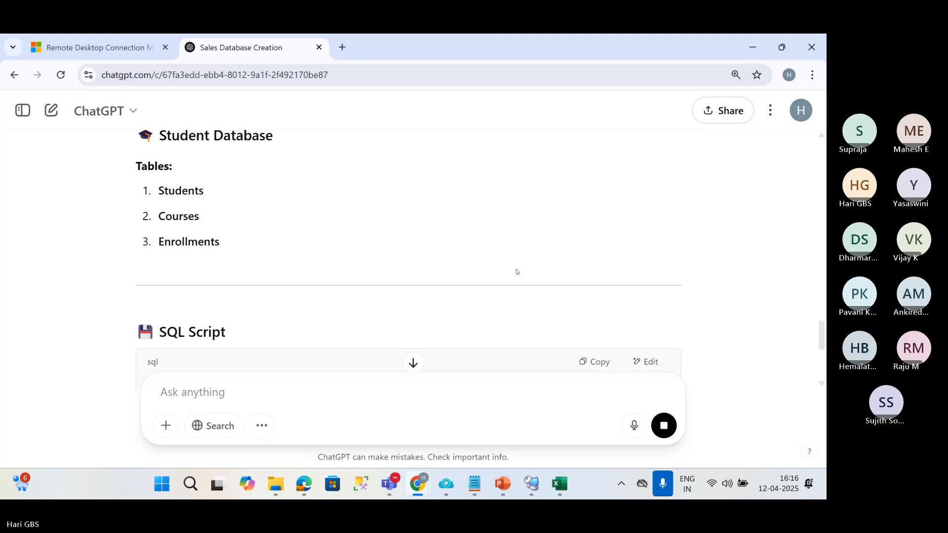
pyautogui.scroll(-5, 517, 272)
pyautogui.scroll(2, 517, 272)
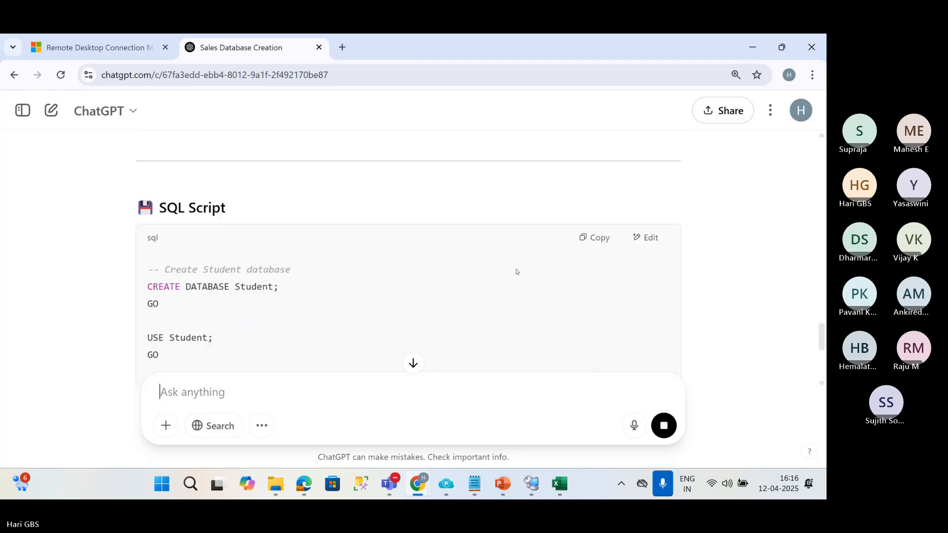
pyautogui.scroll(-1, 516, 272)
pyautogui.scroll(-5, 517, 272)
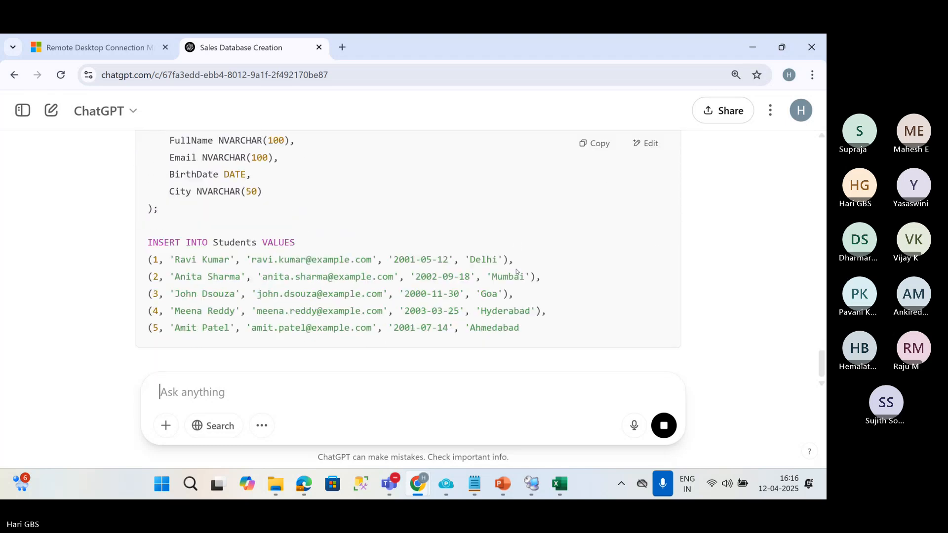
pyautogui.scroll(-5, 517, 271)
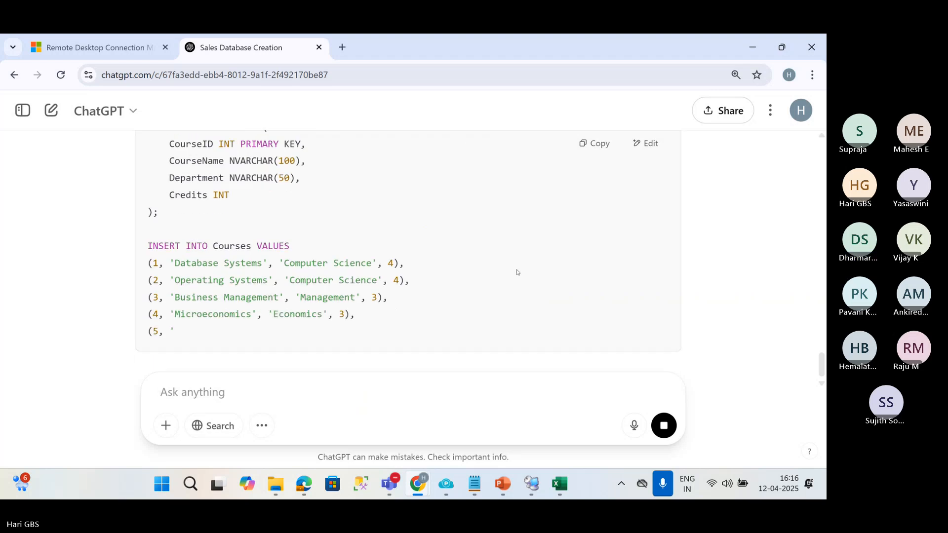
pyautogui.scroll(-5, 516, 271)
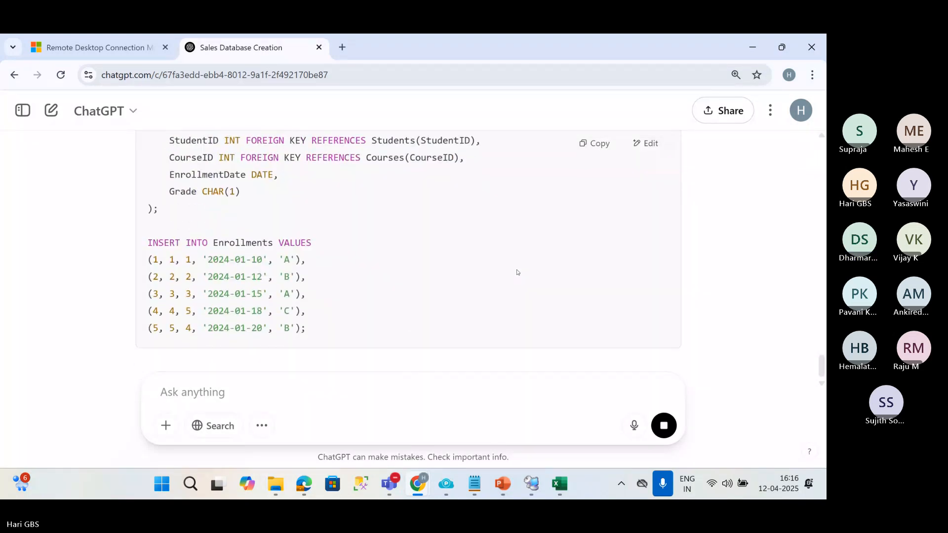
pyautogui.scroll(-3, 516, 271)
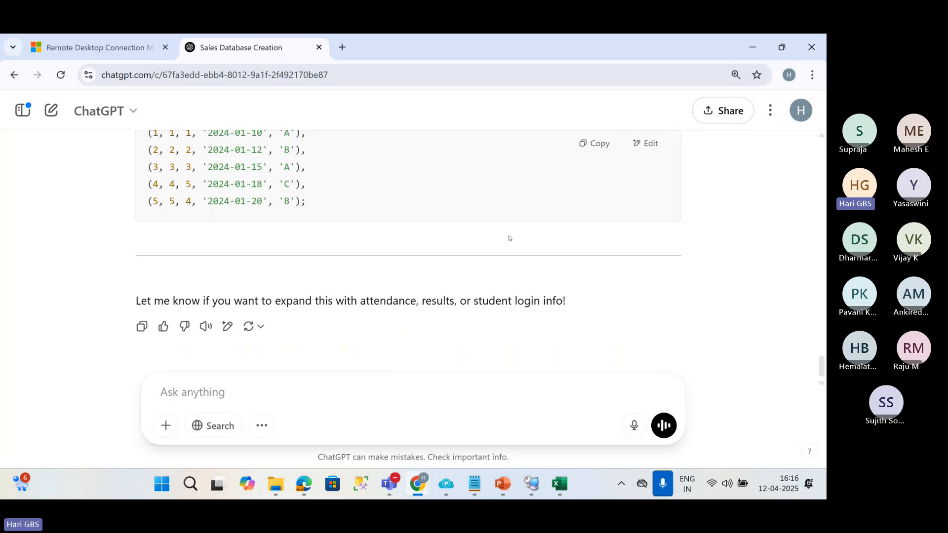
pyautogui.scroll(15, 517, 239)
pyautogui.click(596, 188)
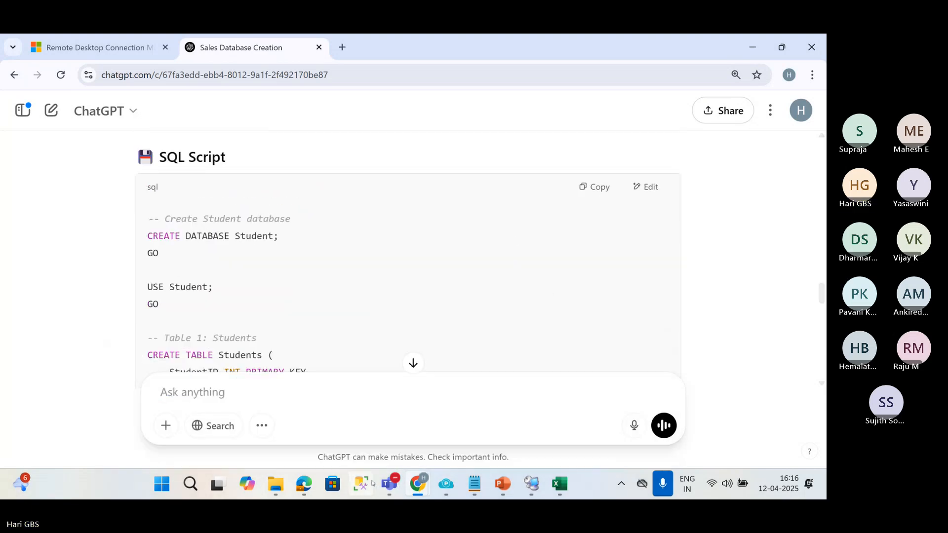
# Switch to the VM1SQL session and replace the Customers query in SQLQuery2.sql with the copied Student database script.
pyautogui.click(530, 486)
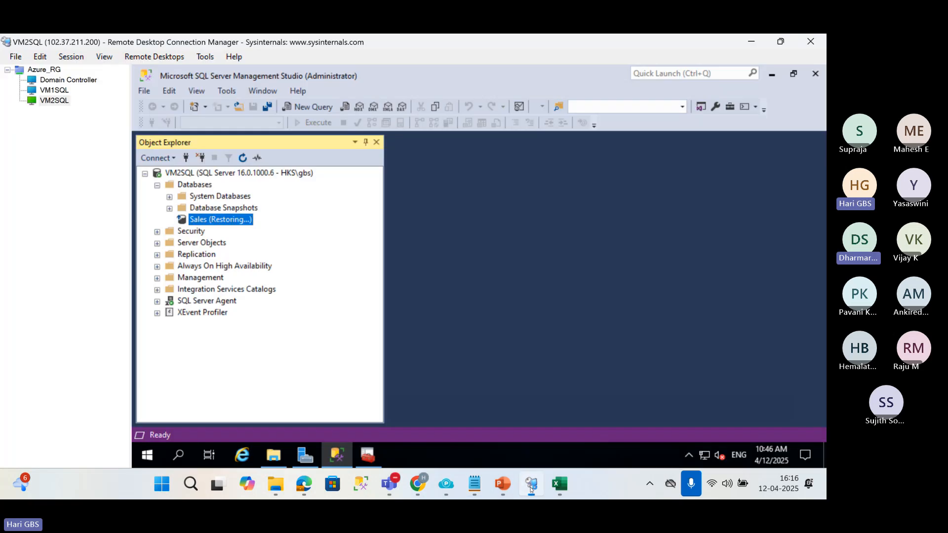
pyautogui.click(55, 90)
pyautogui.click(389, 214)
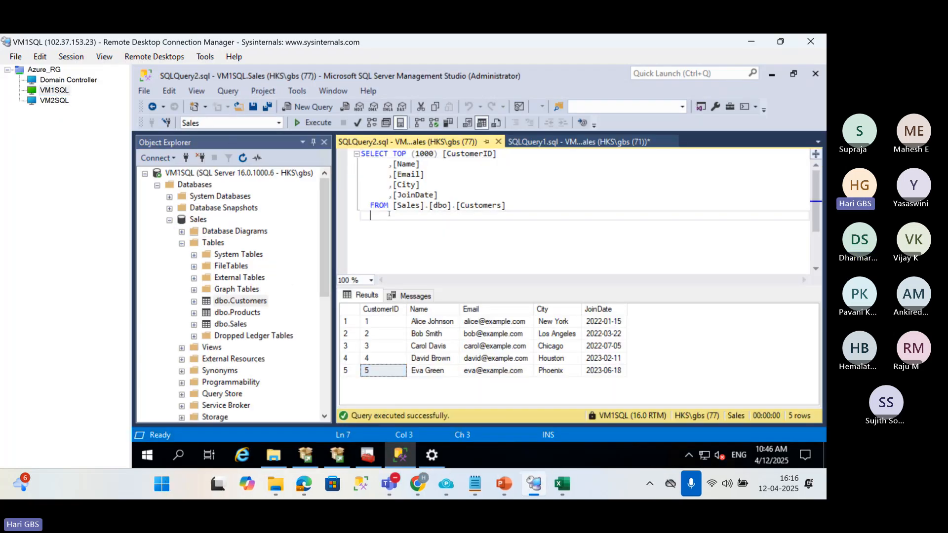
pyautogui.hotkey('ctrl', 'a')
pyautogui.hotkey('ctrl', 'v')
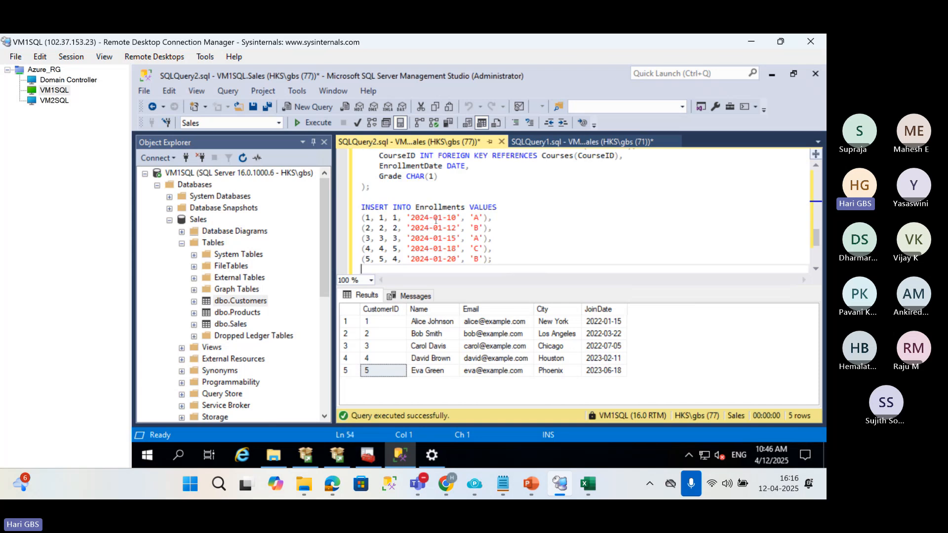
# Run only the script's CREATE DATABASE Student and USE Student statements, then delete them and execute the remaining table and insert statements.
pyautogui.scroll(13, 436, 221)
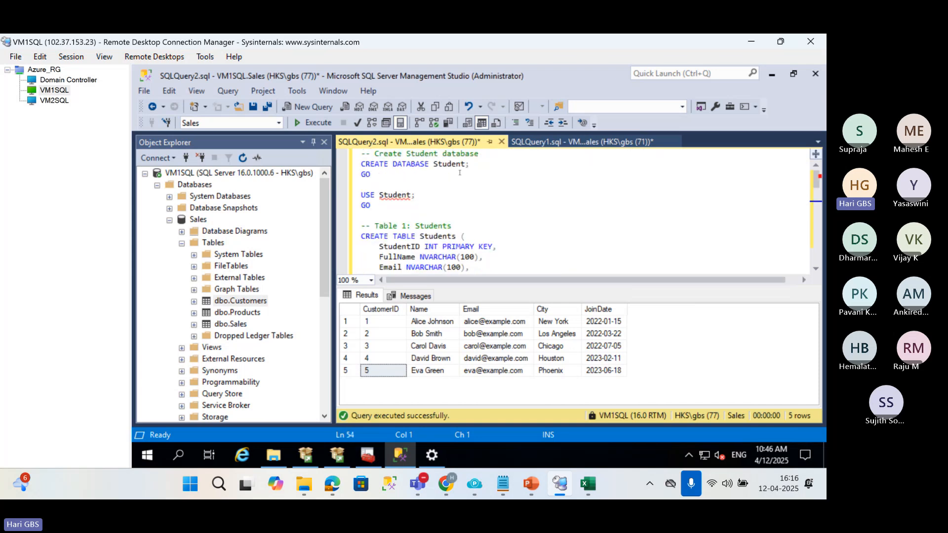
pyautogui.moveTo(351, 159)
pyautogui.mouseDown()
pyautogui.moveTo(373, 178)
pyautogui.moveTo(352, 186)
pyautogui.moveTo(341, 147)
pyautogui.mouseUp()
pyautogui.press('F5')
pyautogui.press('F5')
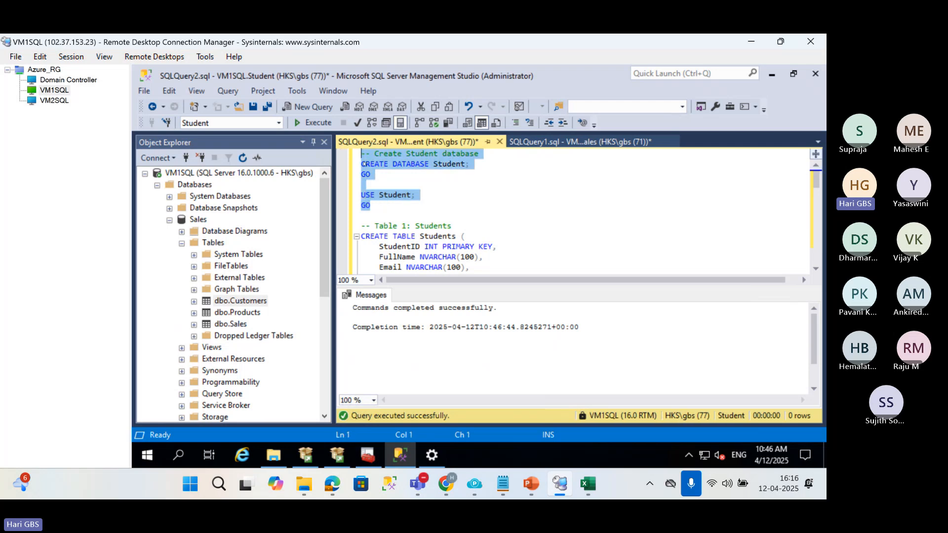
pyautogui.press('Delete')
pyautogui.press('F5')
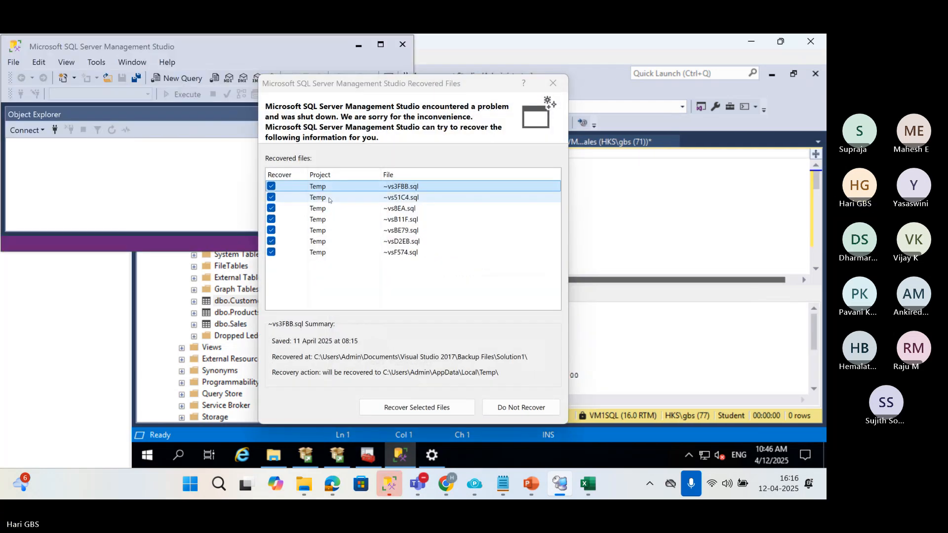
# Dismiss the local Management Studio's recovered files and Connect to Server dialogs, and return to the VM1SQL query.
pyautogui.click(552, 83)
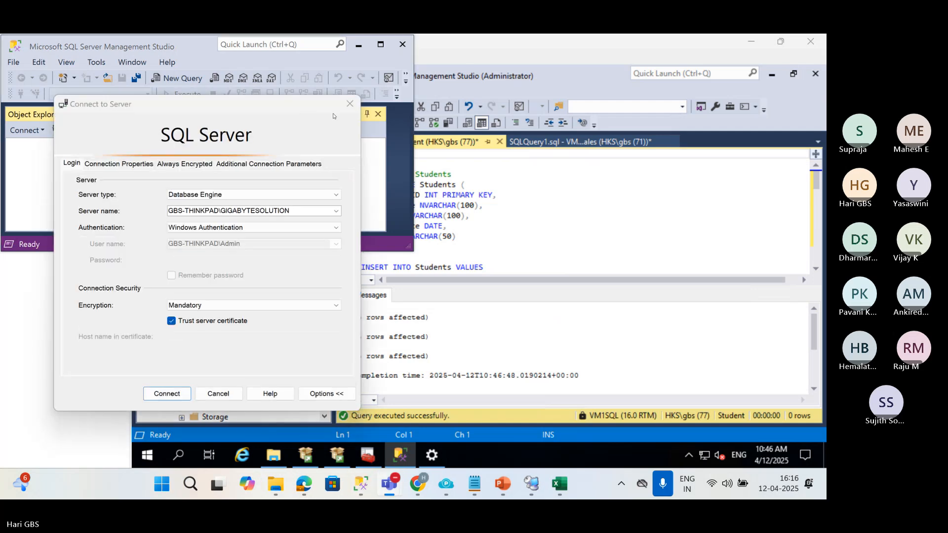
pyautogui.click(367, 97)
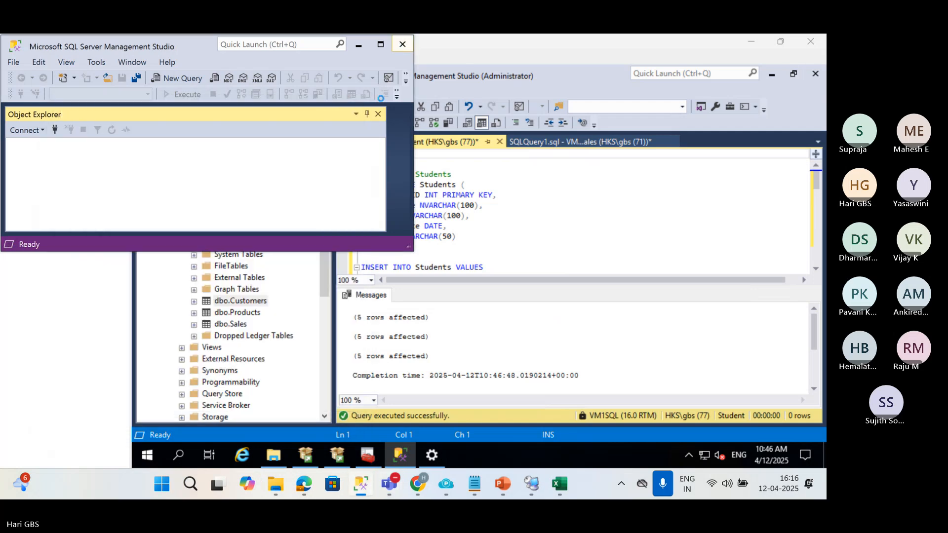
pyautogui.click(541, 212)
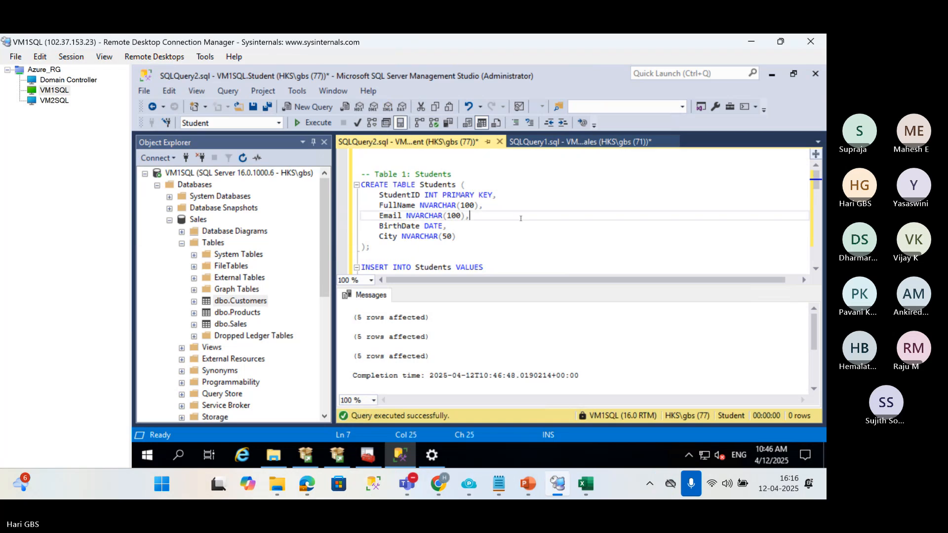
# Collapse the Sales database on VM1SQL, refresh the Databases node, and select the new Student database.
pyautogui.click(169, 221)
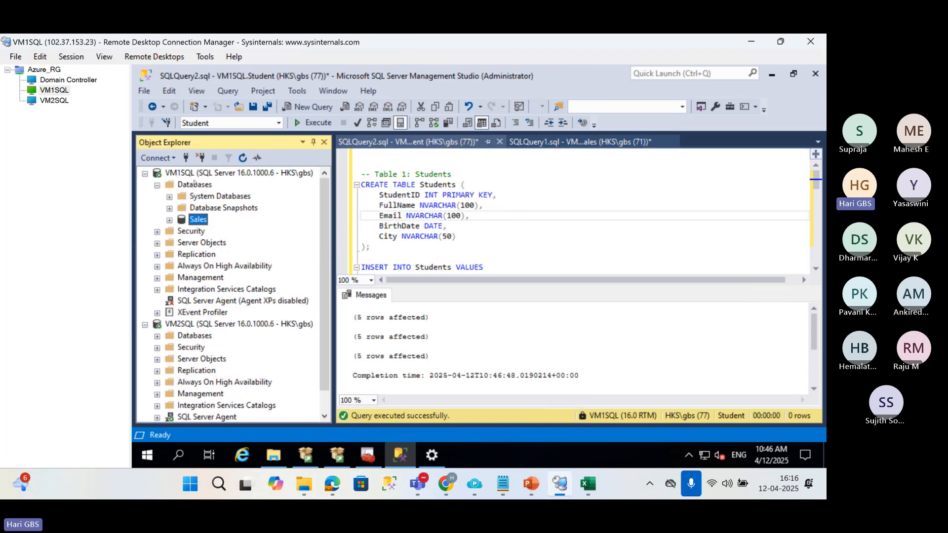
pyautogui.click(195, 184)
pyautogui.click(243, 158)
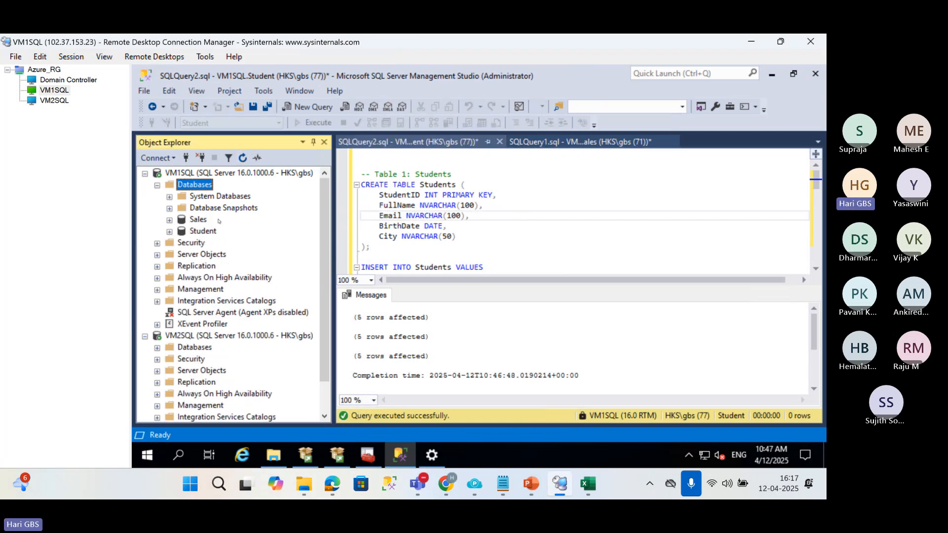
pyautogui.click(203, 231)
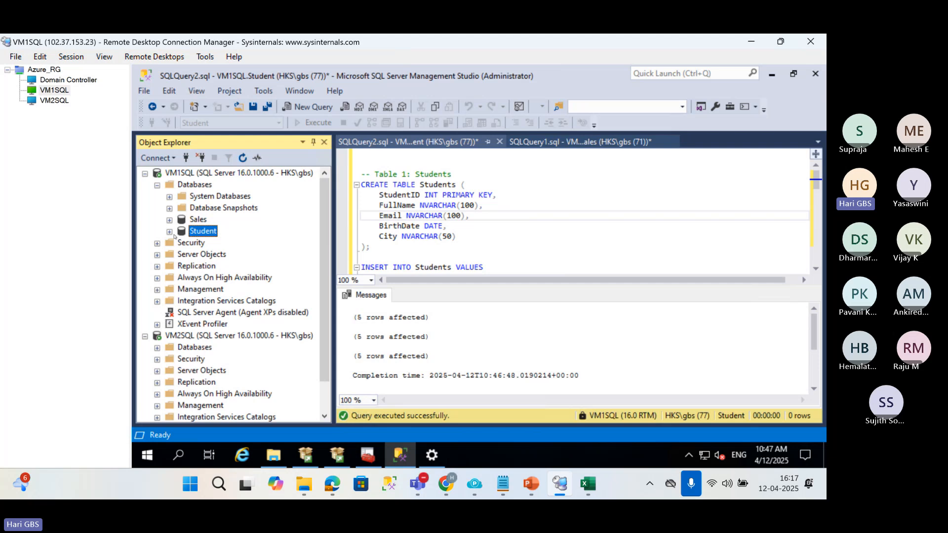
# Replace the script with "select * from sys.tables", run it against Student, and expand the Student database in Object Explorer.
pyautogui.click(559, 228)
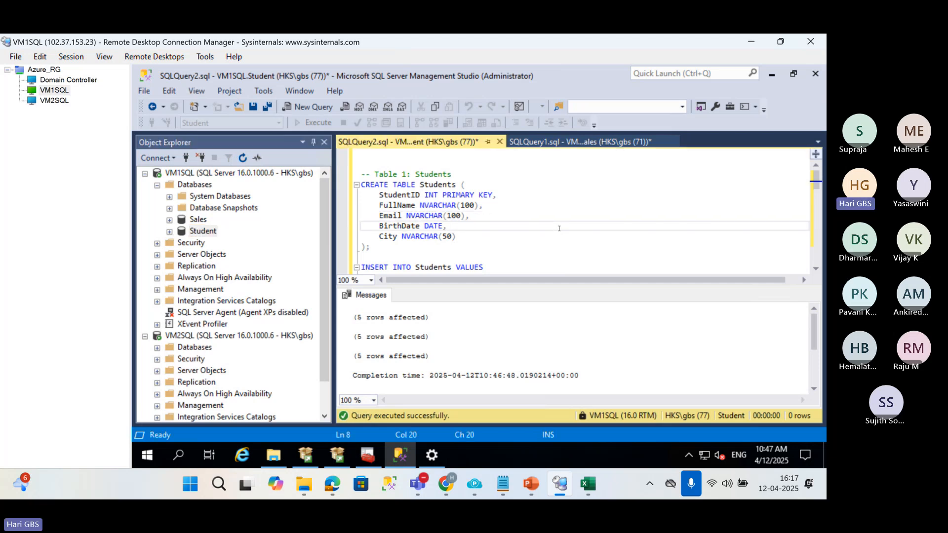
pyautogui.hotkey('ctrl', 'a')
pyautogui.write('select * from ')
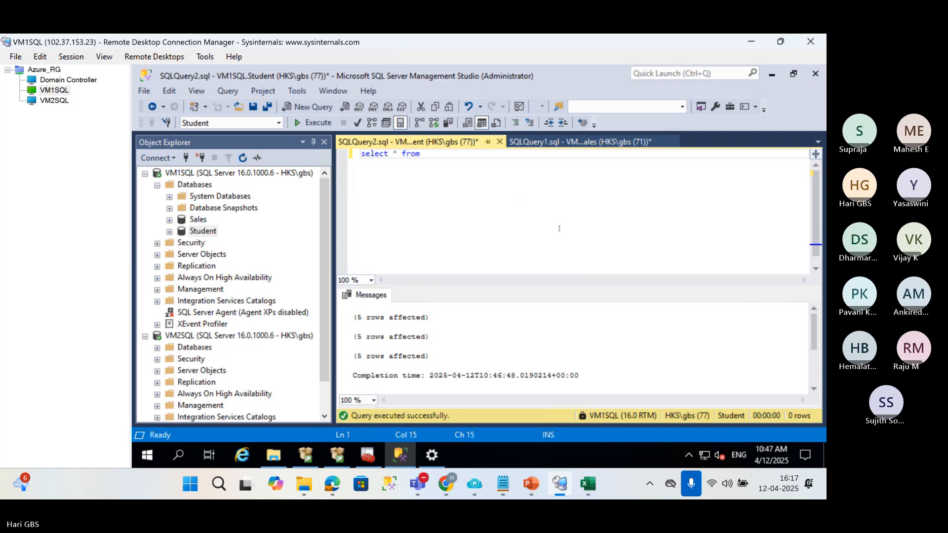
pyautogui.write('sys.tables')
pyautogui.press('F5')
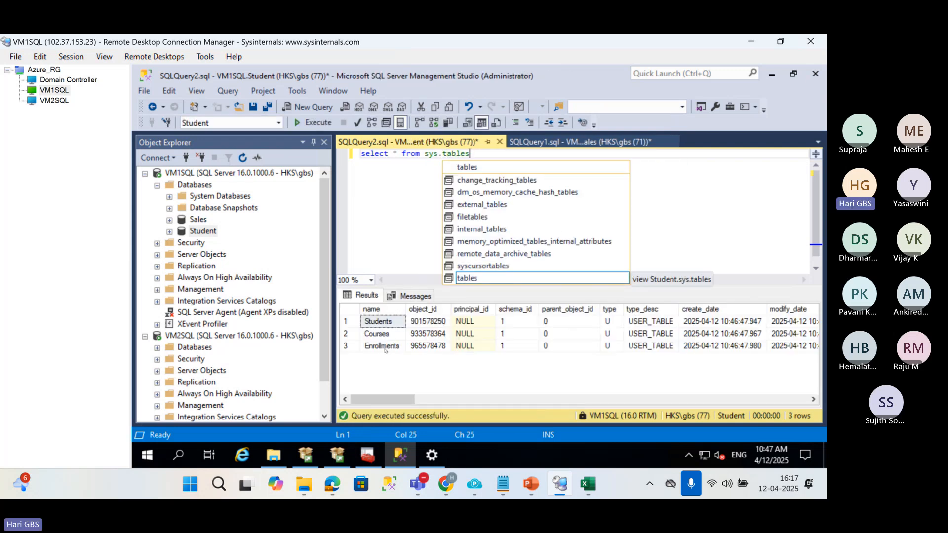
pyautogui.click(170, 231)
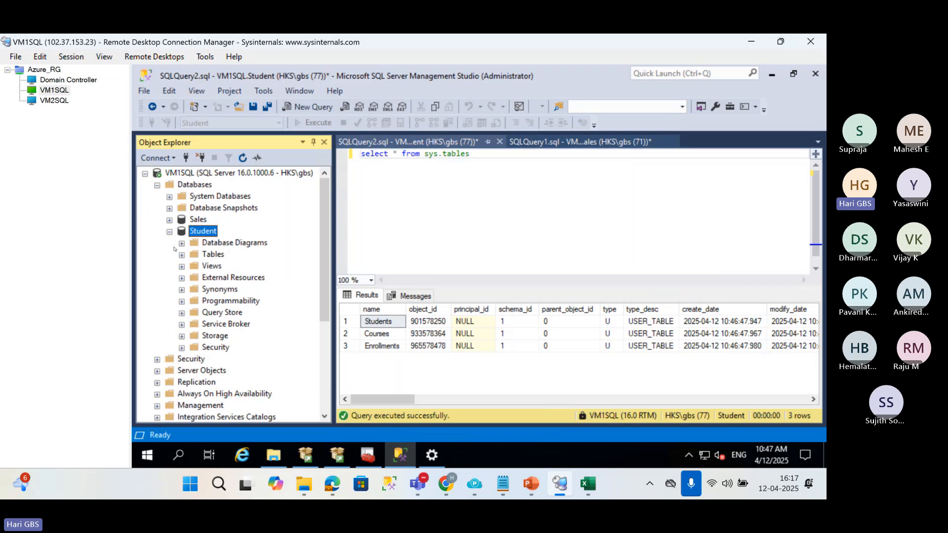
# Expand the Tables folder of the Student database to view its tables.
pyautogui.click(181, 256)
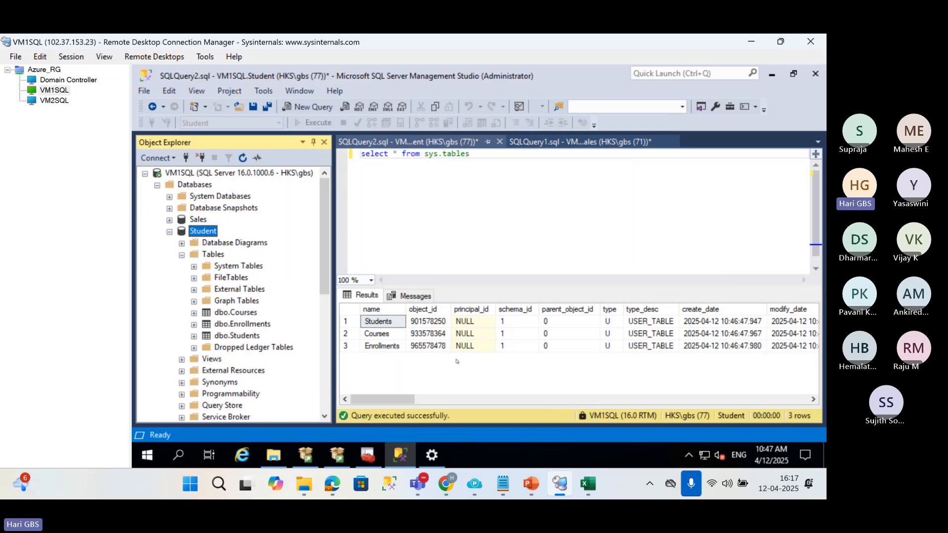
# Switch to the Teams meeting, mute and unmute the microphone, and return to the VM1SQL session.
pyautogui.moveTo(418, 483)
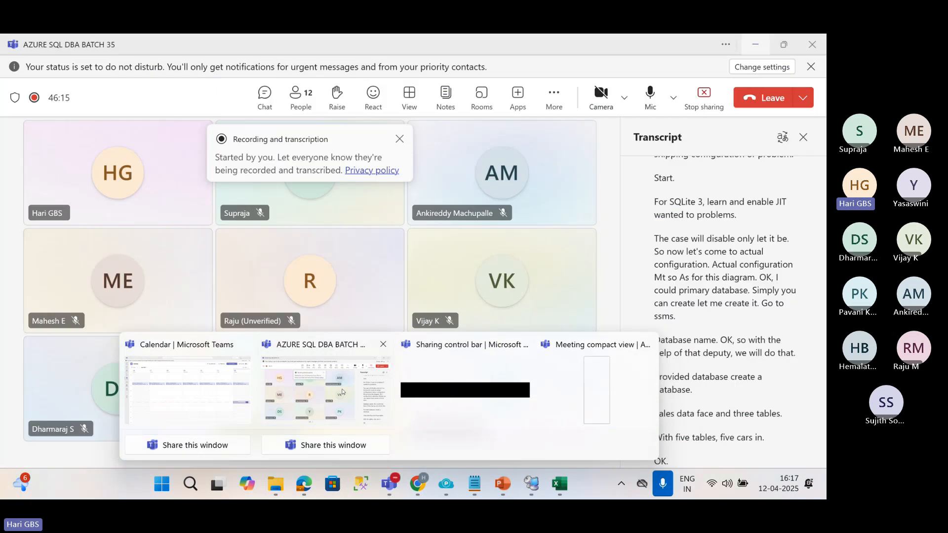
pyautogui.click(342, 392)
pyautogui.click(650, 93)
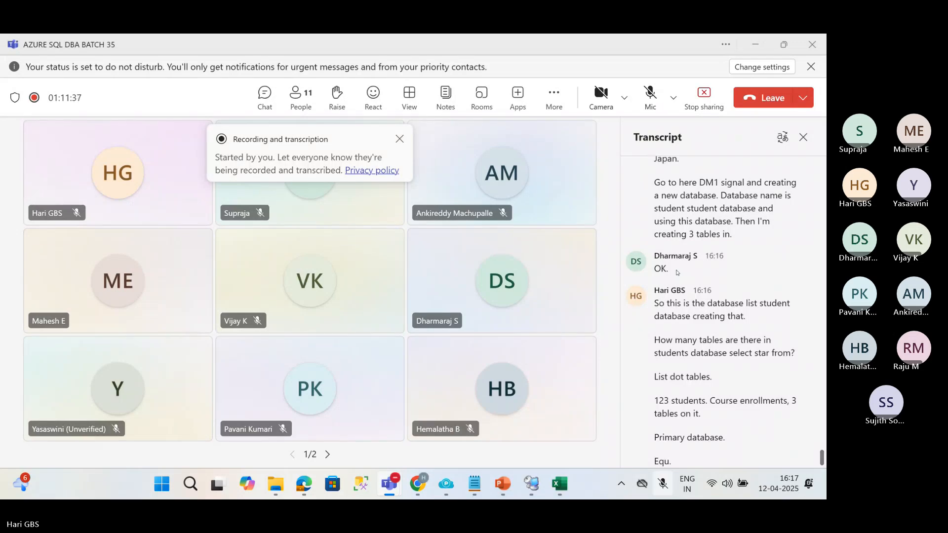
pyautogui.click(650, 95)
pyautogui.hotkey('alt', 'Tab')
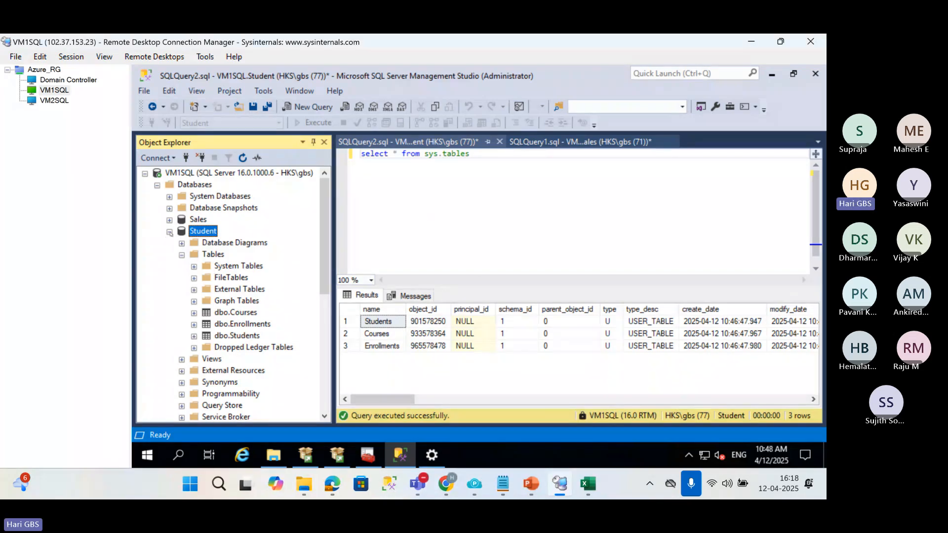
# Collapse the Student database and switch to PowerPoint to view the log shipping diagram with the backup share.
pyautogui.click(170, 232)
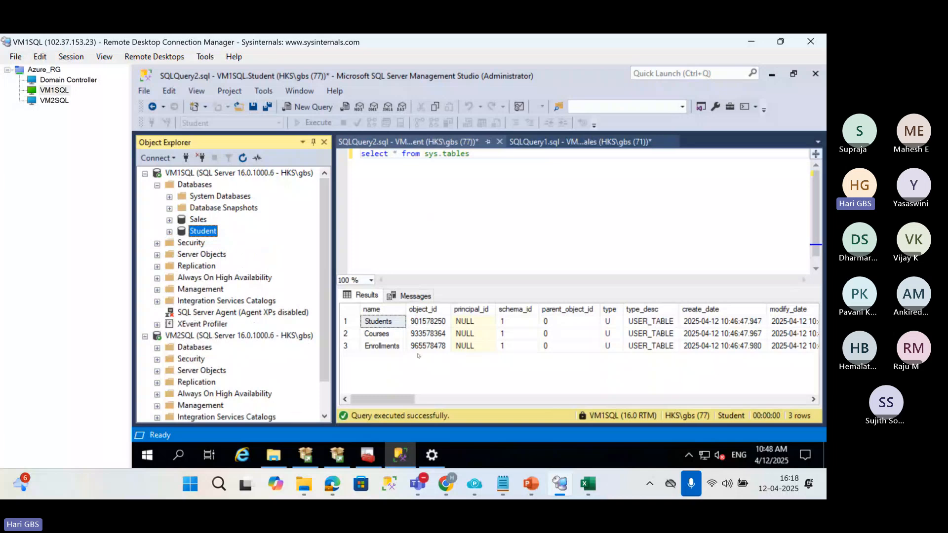
pyautogui.click(529, 484)
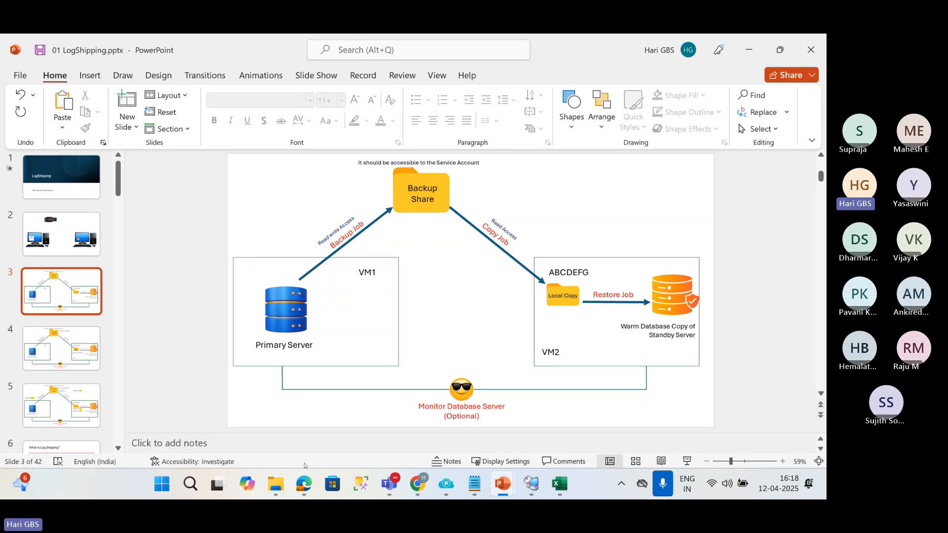
pyautogui.moveTo(280, 483)
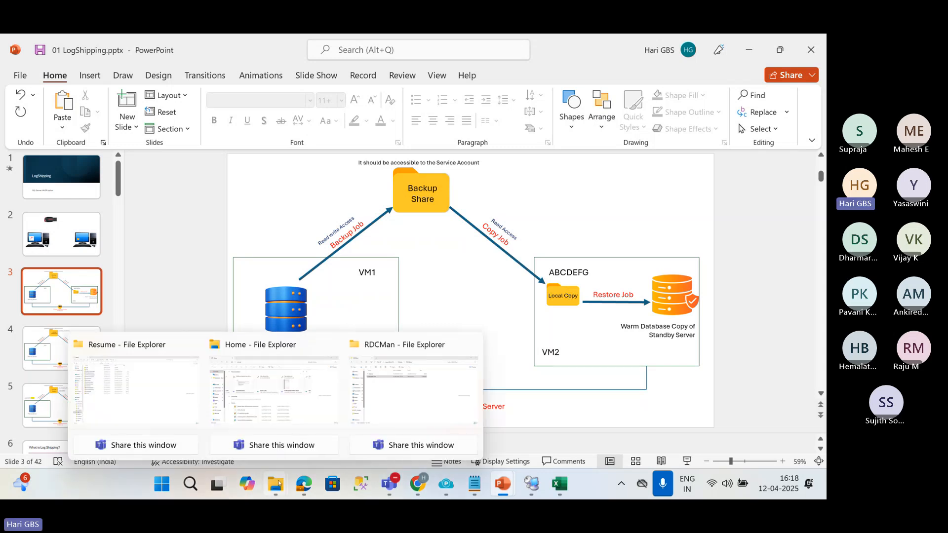
# On the Domain Controller, close the BackupShare properties and create a folder named BS2 on the C: drive.
pyautogui.click(532, 485)
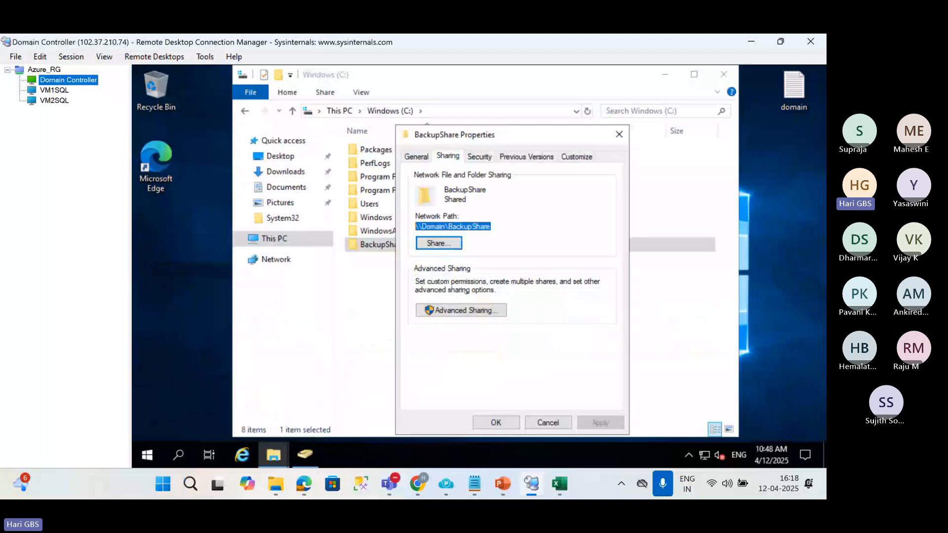
pyautogui.click(618, 136)
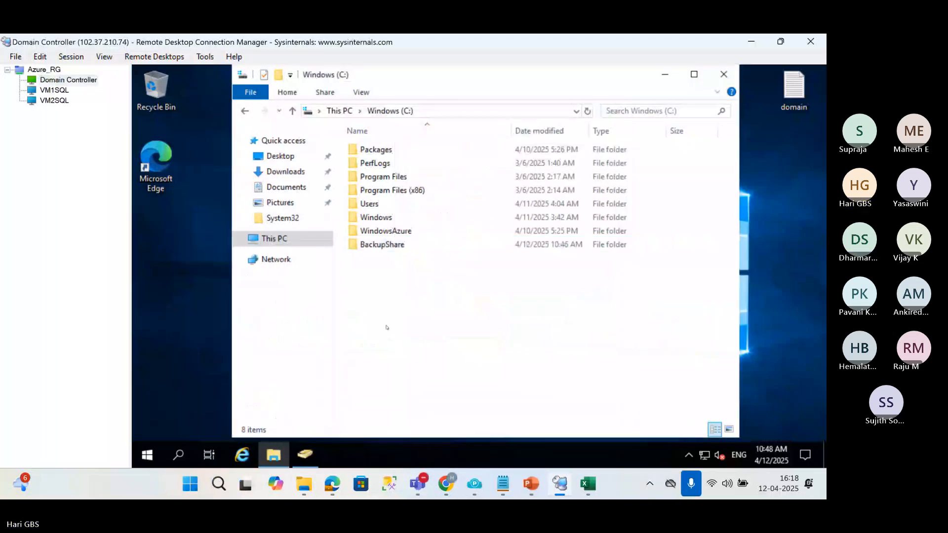
pyautogui.rightClick(384, 156)
pyautogui.moveTo(506, 293)
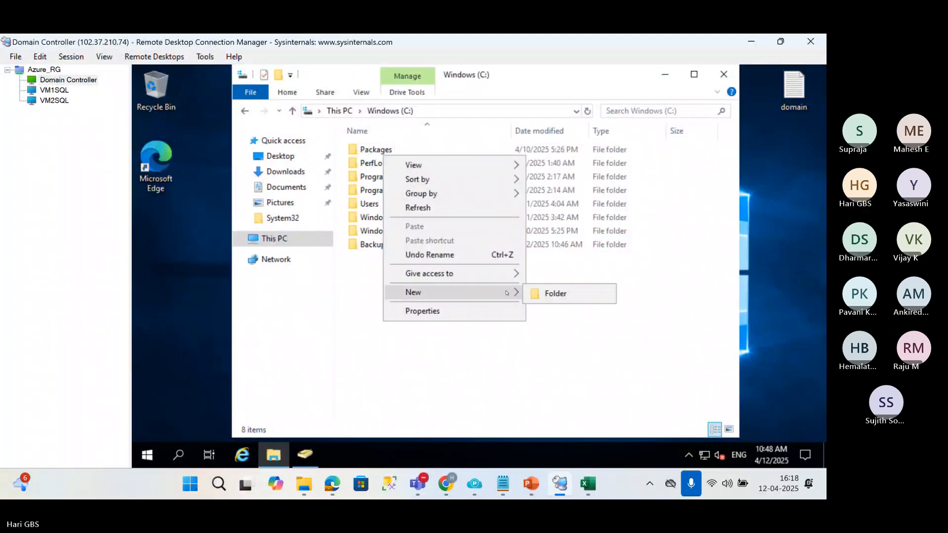
pyautogui.click(551, 296)
pyautogui.write('BS2')
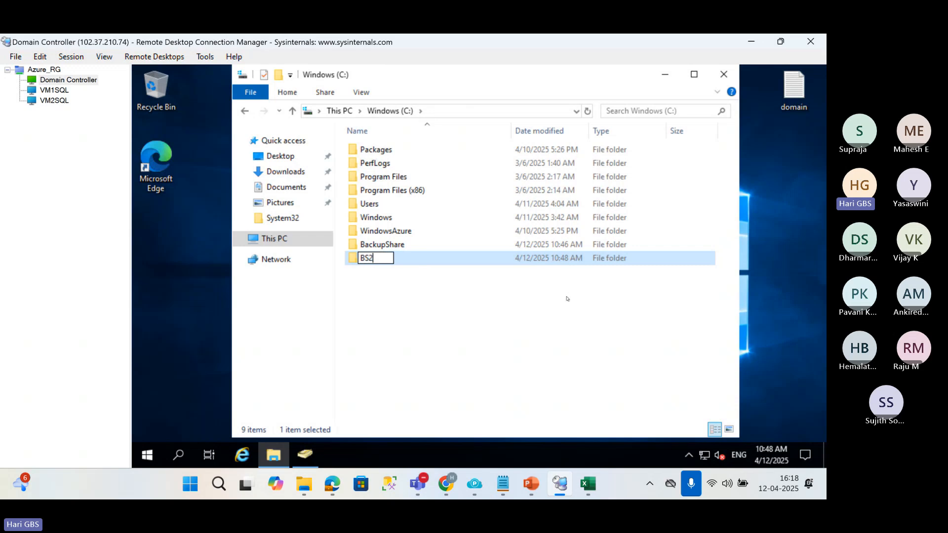
pyautogui.press('Return')
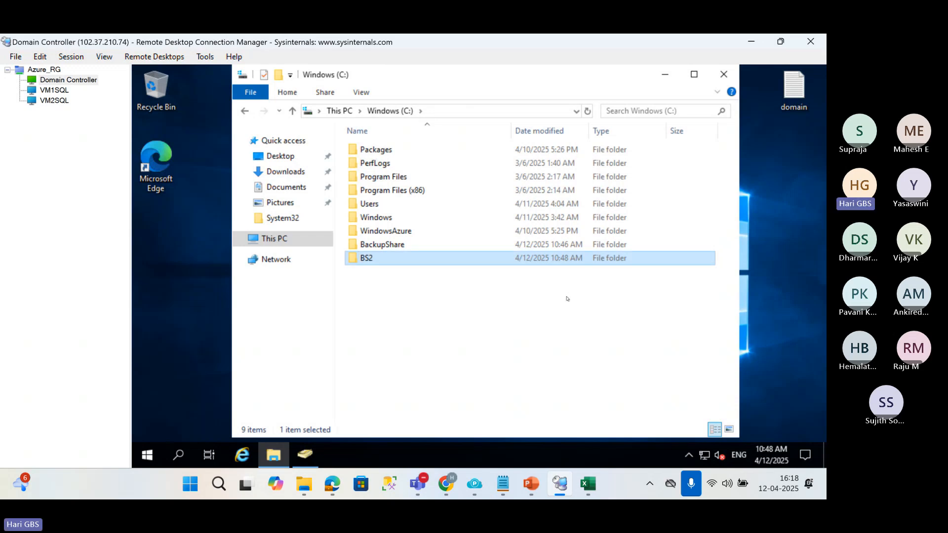
# Open the BS2 folder's network sharing settings and add Everyone to the people it is shared with.
pyautogui.hotkey('alt', 'Return')
pyautogui.click(625, 157)
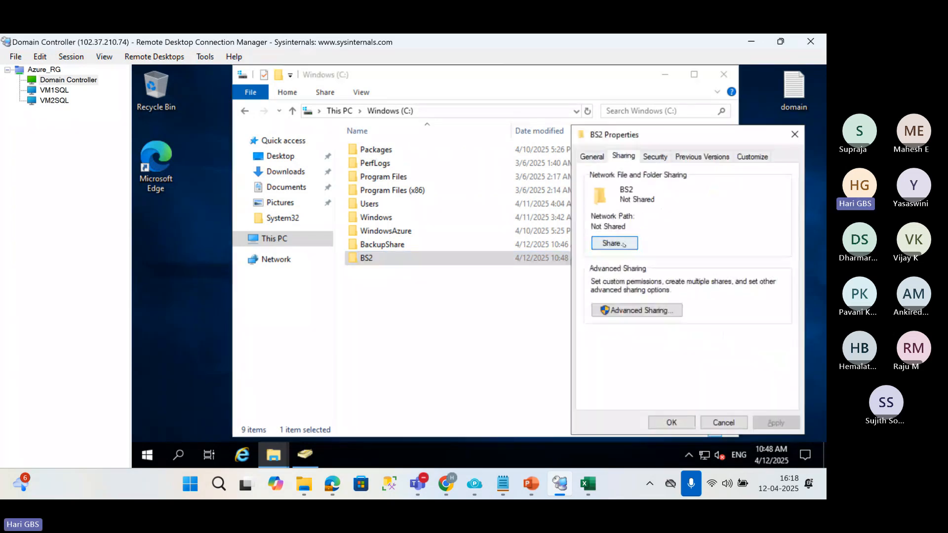
pyautogui.click(622, 244)
pyautogui.write('EVER')
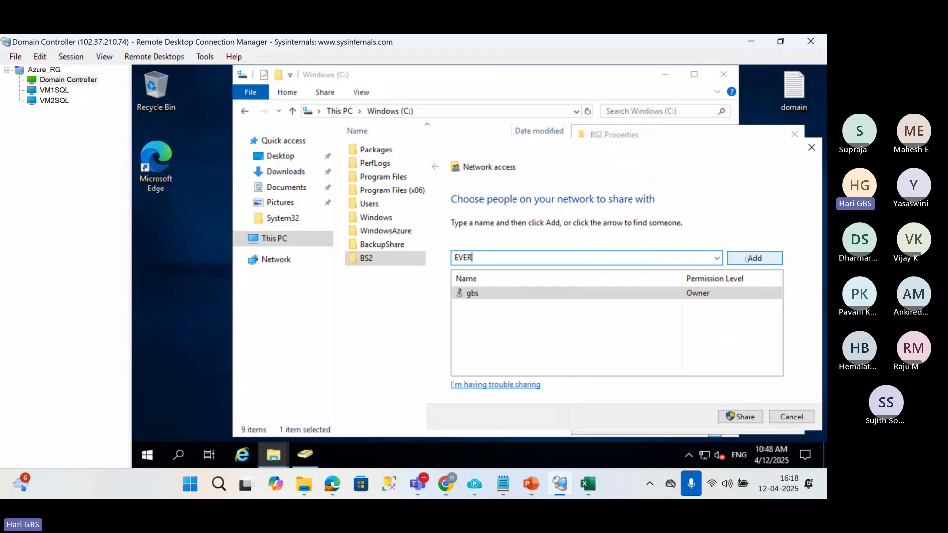
pyautogui.click(743, 261)
pyautogui.click(549, 269)
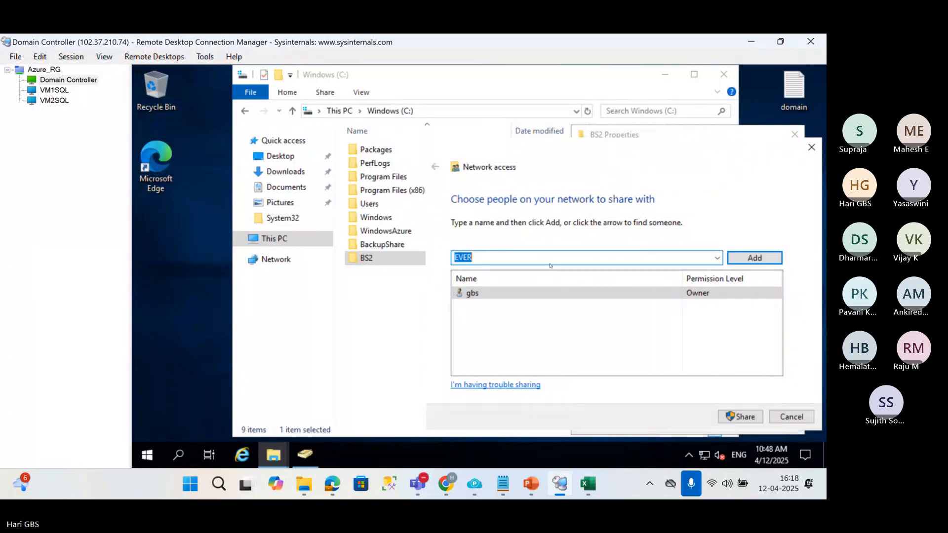
pyautogui.click(546, 261)
pyautogui.write('YONE')
pyautogui.click(748, 265)
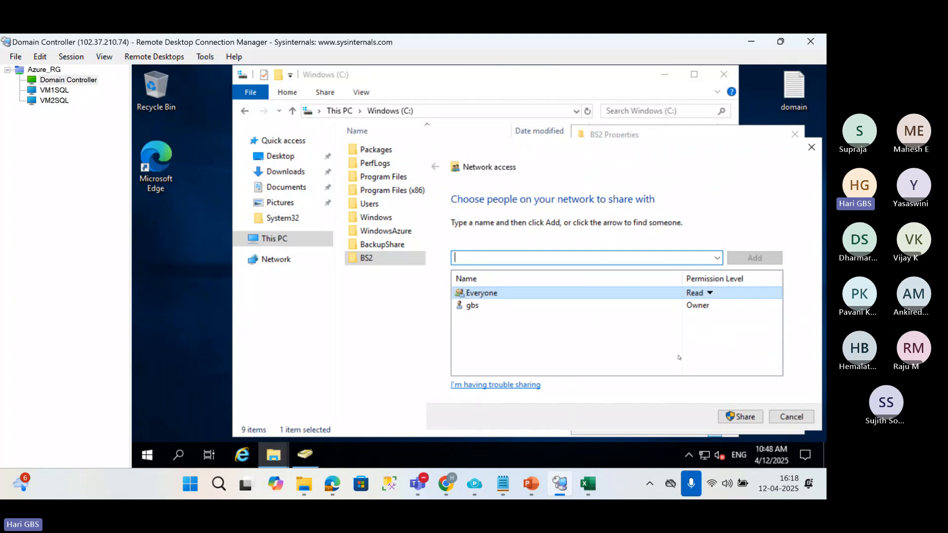
# Give Everyone Read/Write permission and share the BS2 folder on the network.
pyautogui.click(709, 293)
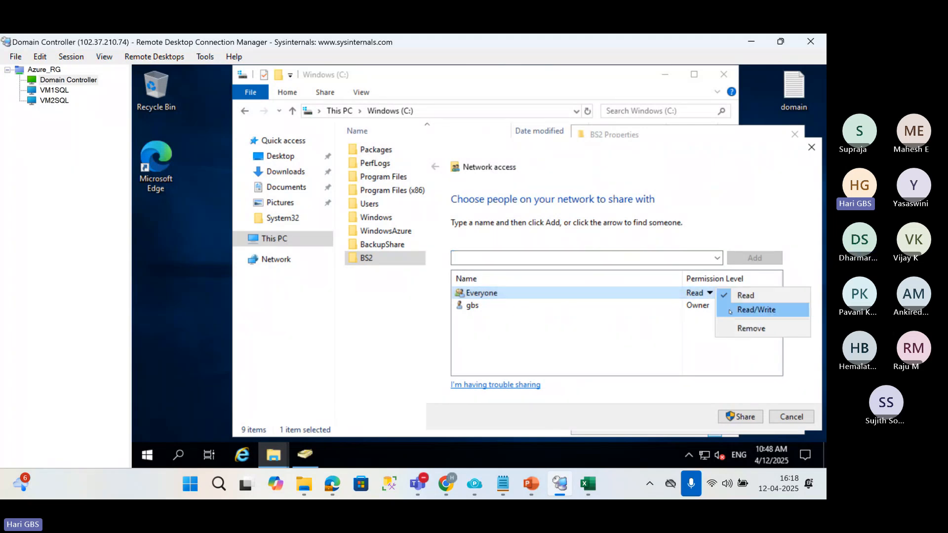
pyautogui.click(736, 309)
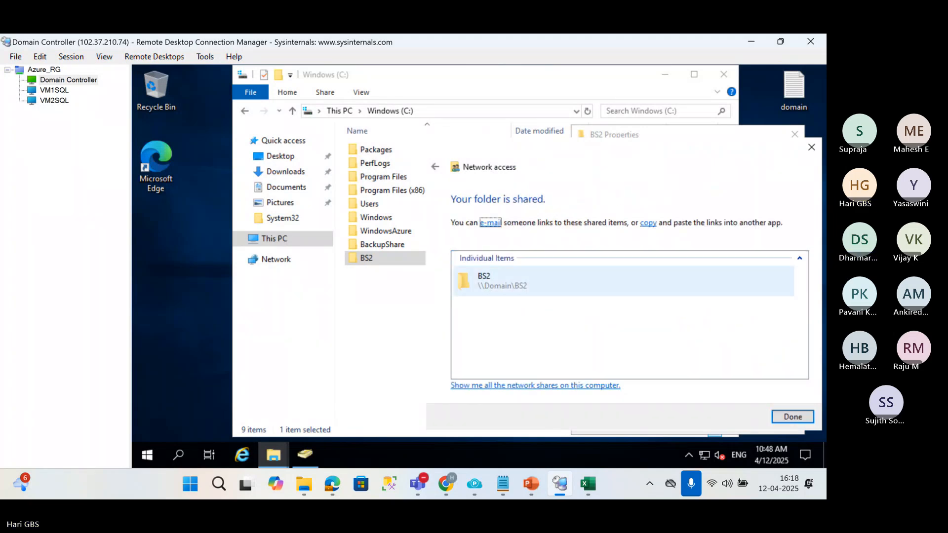
pyautogui.click(791, 416)
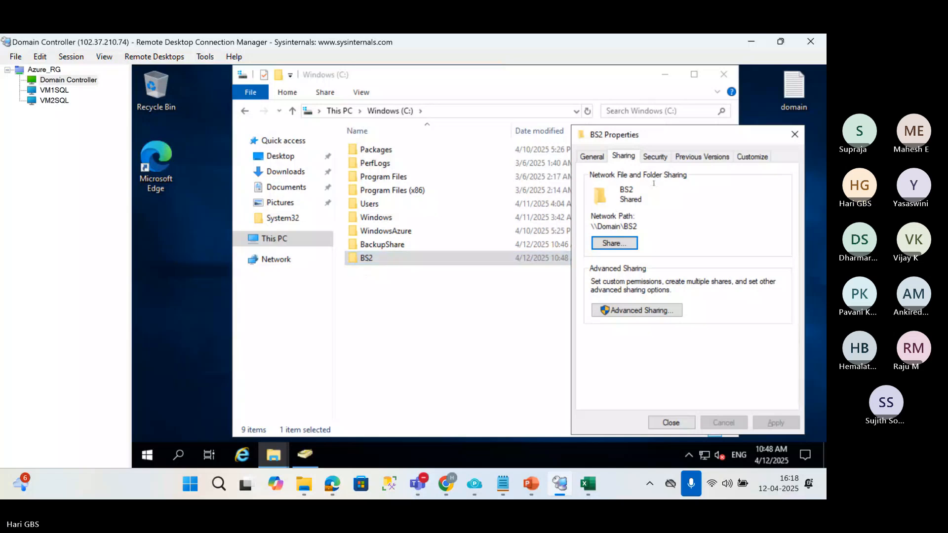
# Add the service account hks\sqlservice to the BS2 folder's security permissions, checking the name against the domain.
pyautogui.click(652, 157)
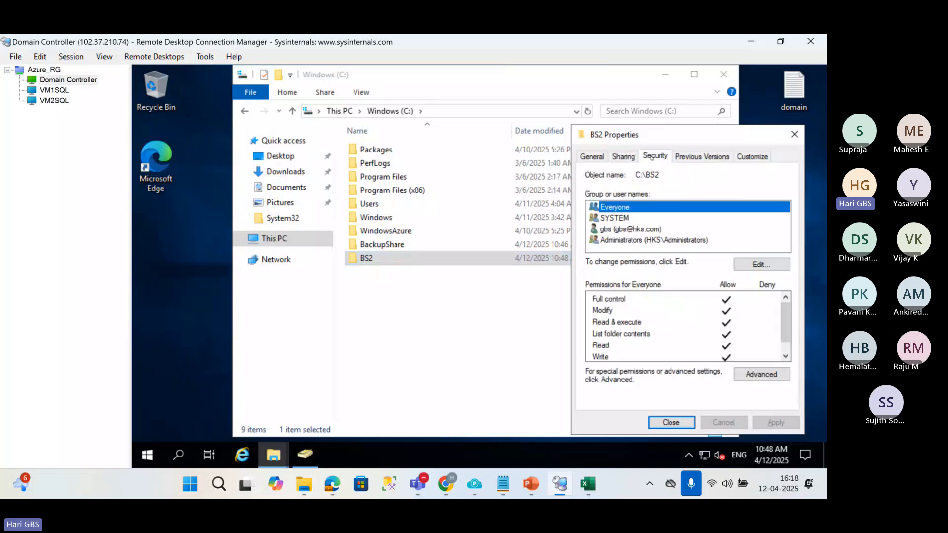
pyautogui.click(747, 265)
pyautogui.click(727, 300)
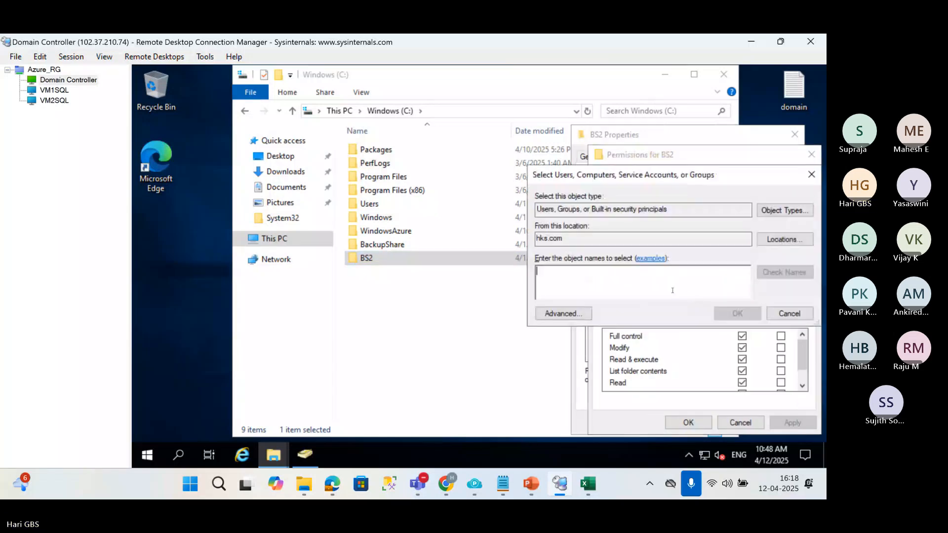
pyautogui.write('HKS')
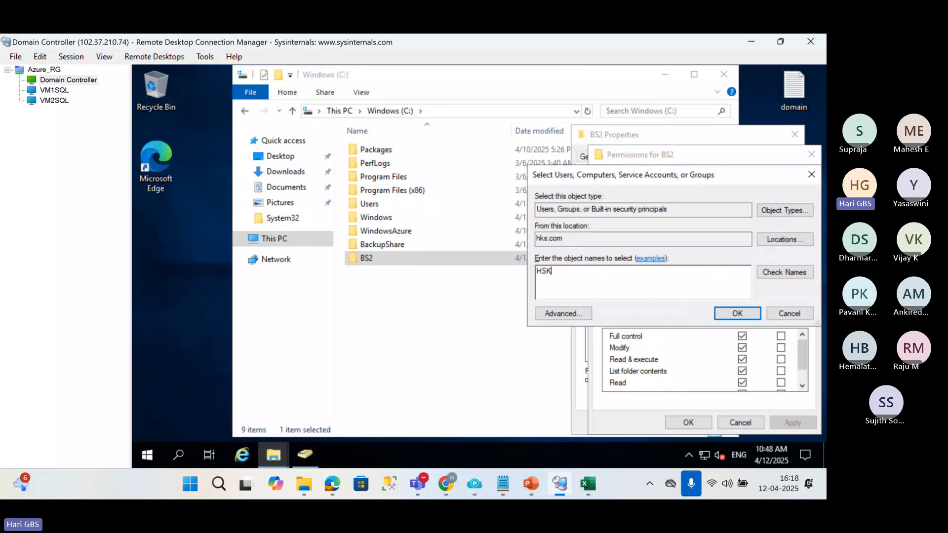
pyautogui.press('BackSpace')
pyautogui.press('BackSpace')
pyautogui.press('BackSpace')
pyautogui.write('hks\\s')
pyautogui.write('qlservice')
pyautogui.click(782, 272)
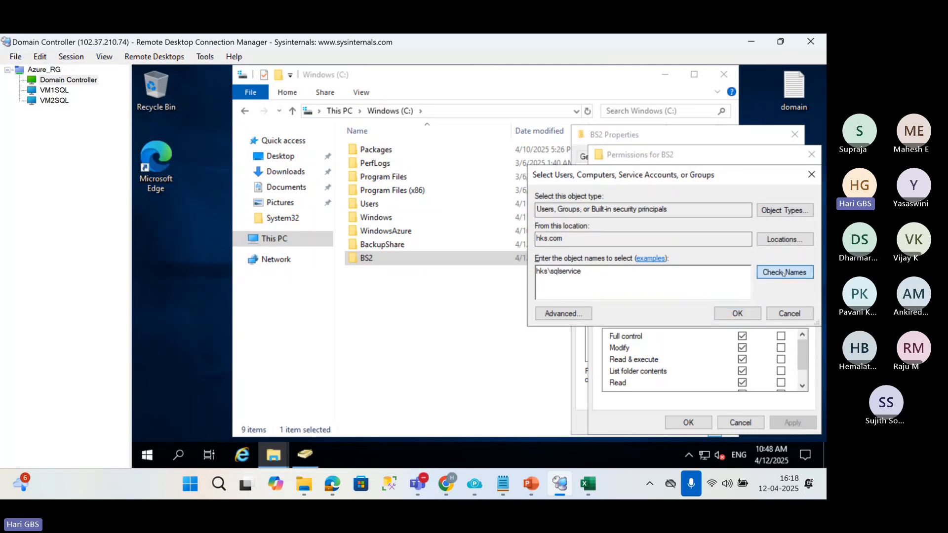
pyautogui.click(740, 316)
# Allow sqlservice Full control on BS2, apply the permissions and close the folder properties.
pyautogui.click(742, 336)
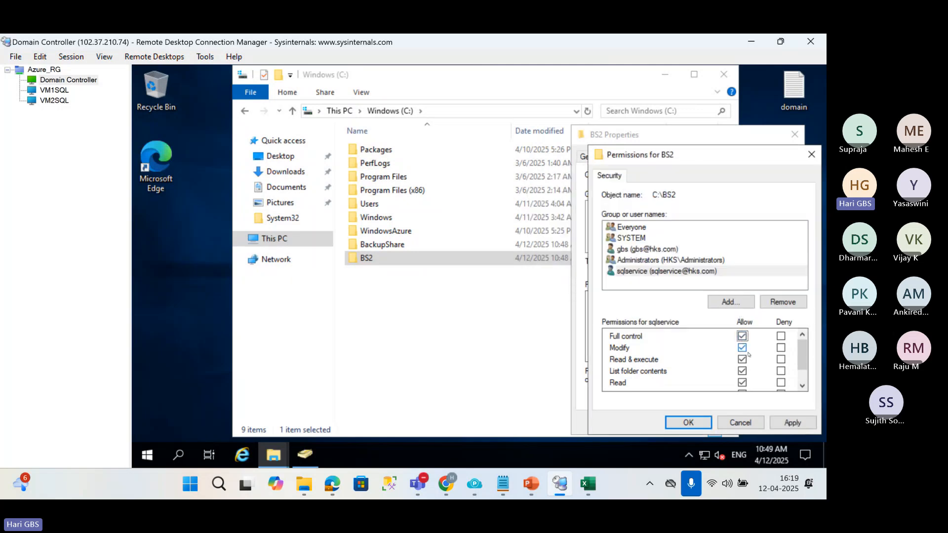
pyautogui.click(688, 423)
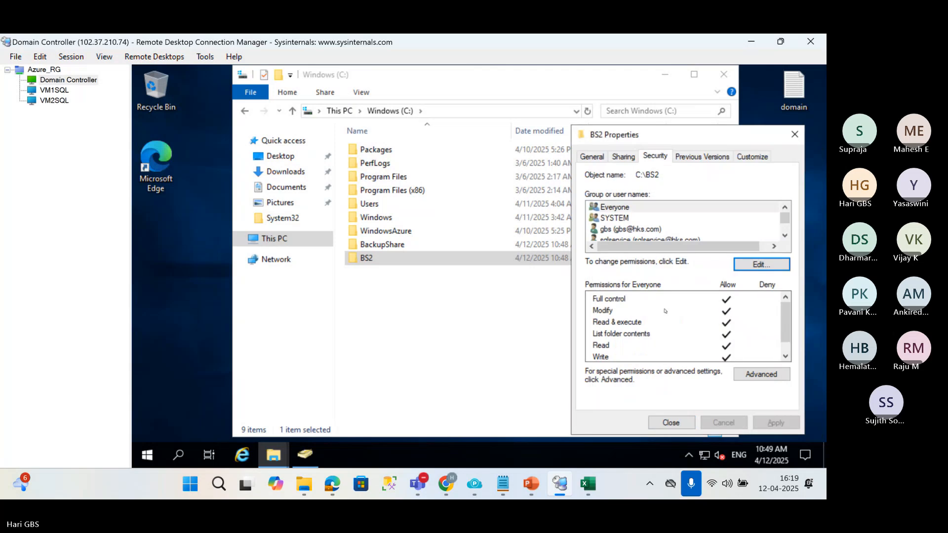
pyautogui.click(673, 423)
# Reopen BS2's sharing properties, select its network path \\Domain\BS2, and close the properties.
pyautogui.rightClick(371, 260)
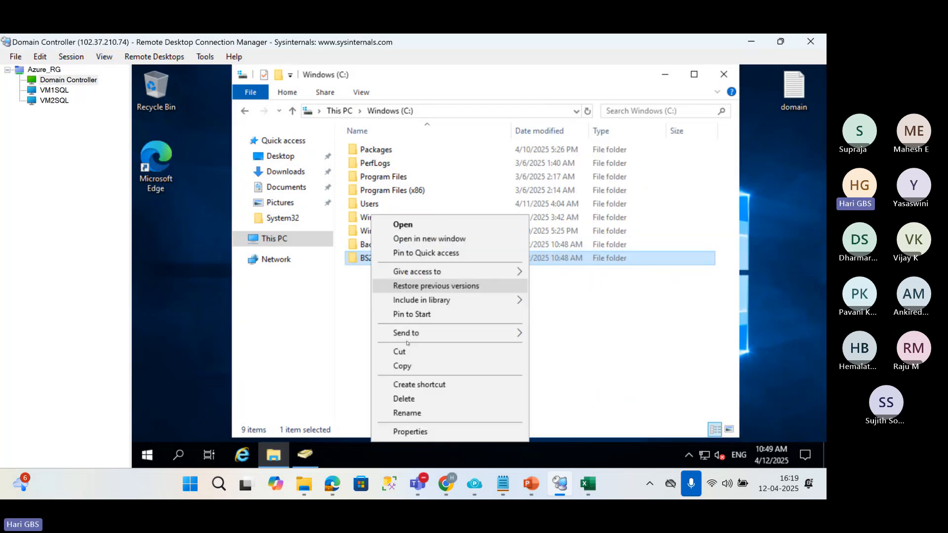
pyautogui.click(402, 431)
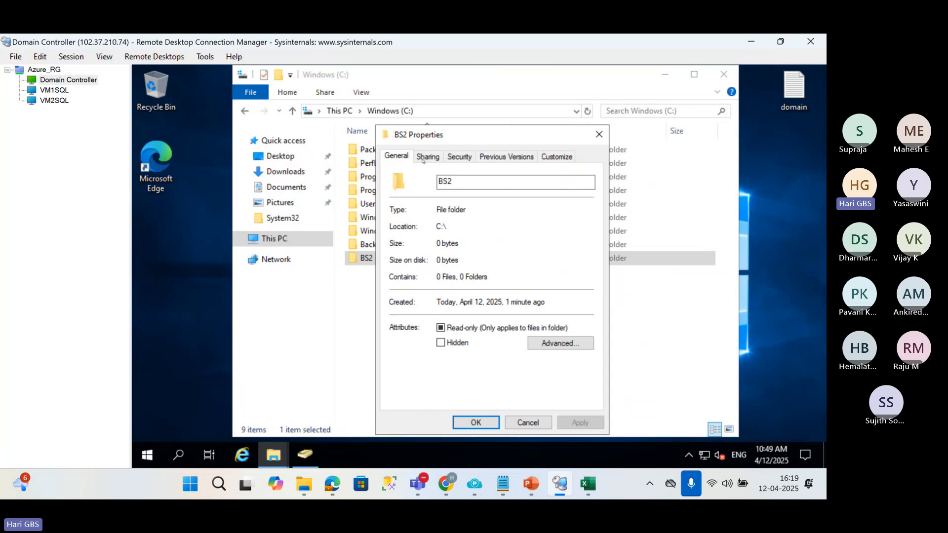
pyautogui.click(426, 156)
pyautogui.moveTo(442, 227); pyautogui.dragTo(395, 227)
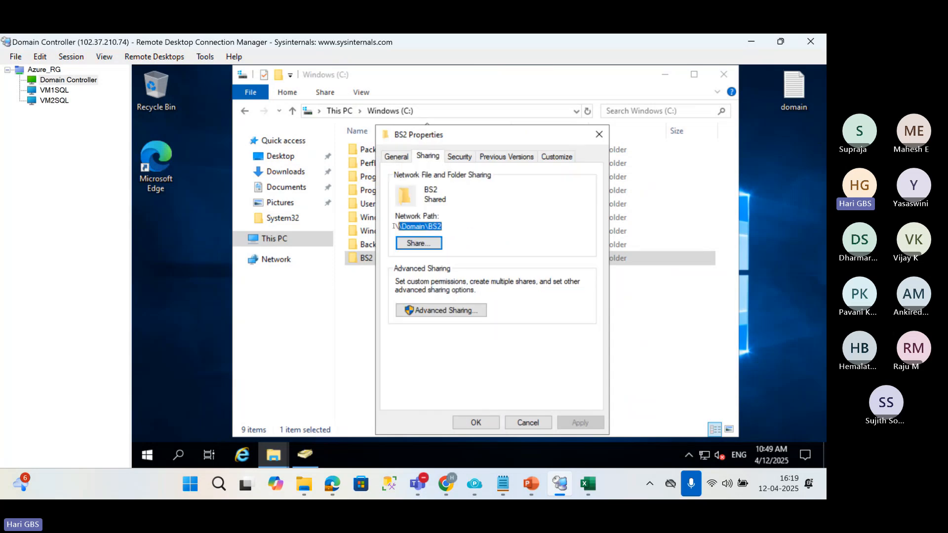
pyautogui.click(599, 134)
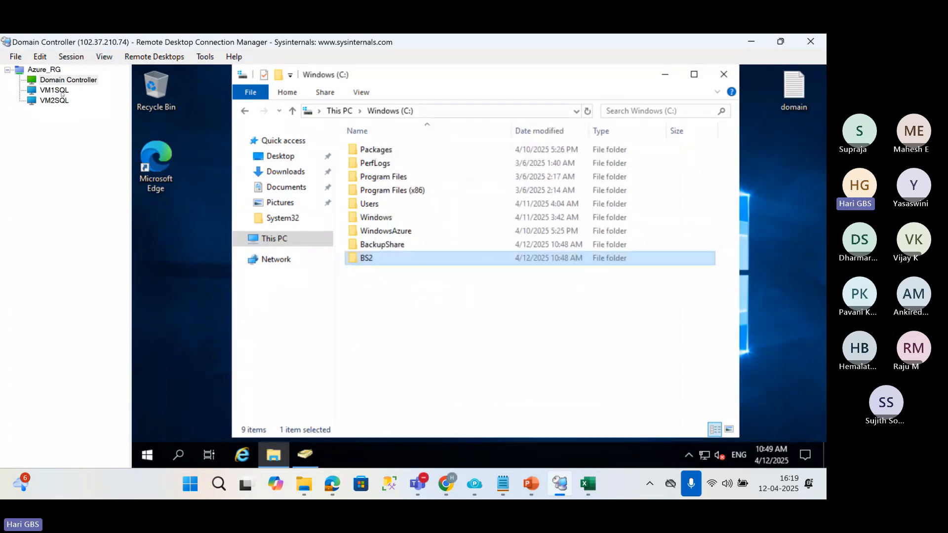
# Switch to the VM2SQL session and create a folder named LC2 on its C: drive.
pyautogui.click(55, 100)
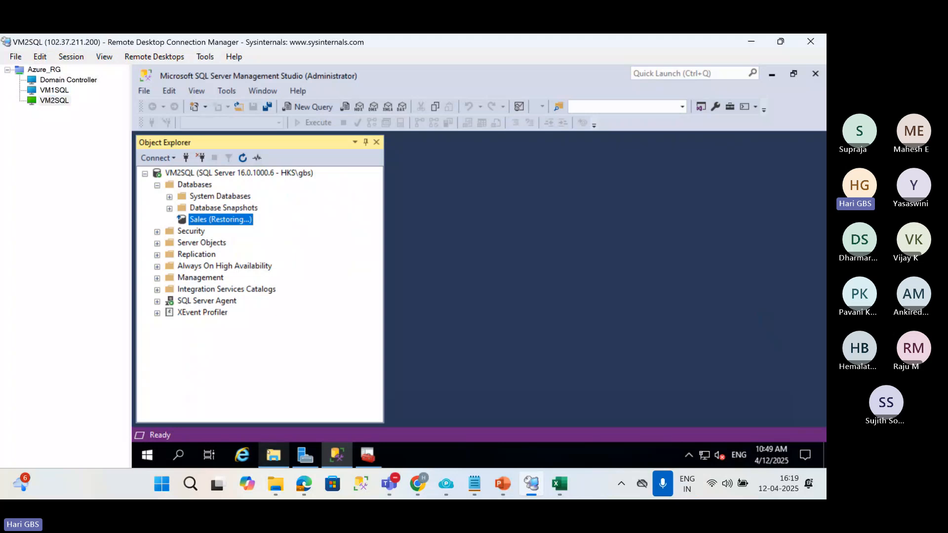
pyautogui.click(272, 455)
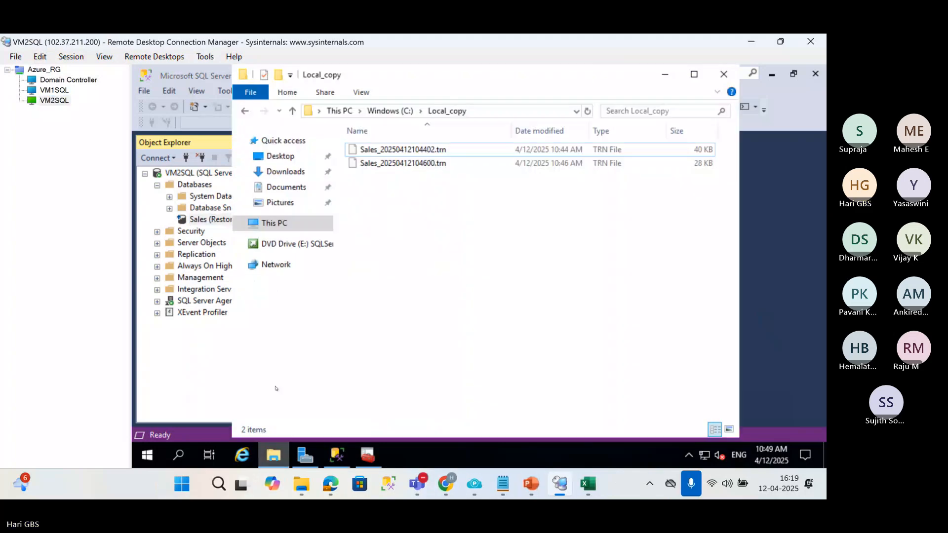
pyautogui.click(305, 228)
pyautogui.click(473, 323)
pyautogui.doubleClick(473, 323)
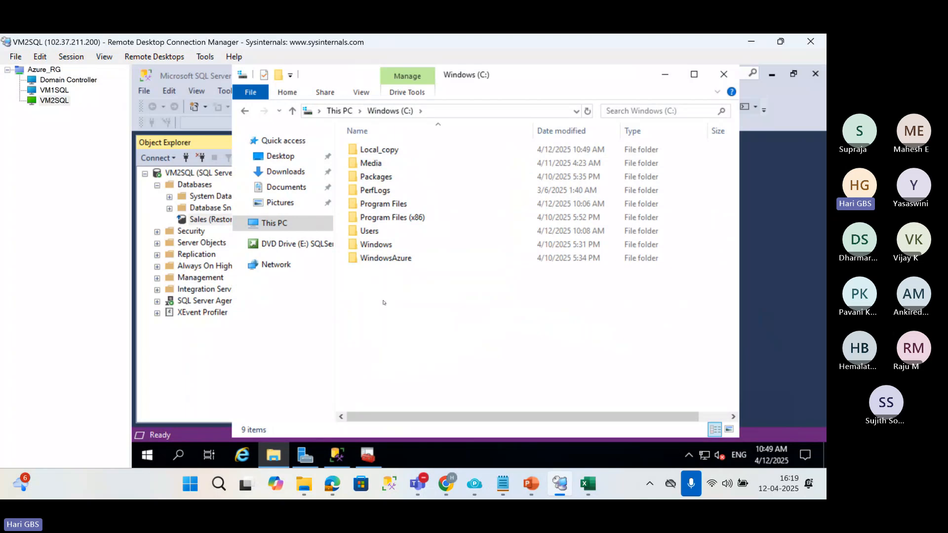
pyautogui.rightClick(383, 302)
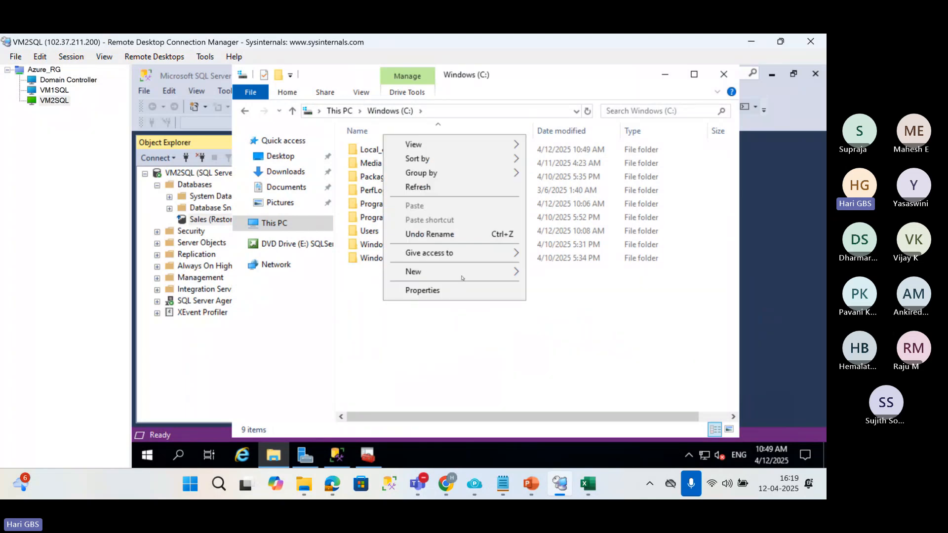
pyautogui.moveTo(494, 272)
pyautogui.click(546, 274)
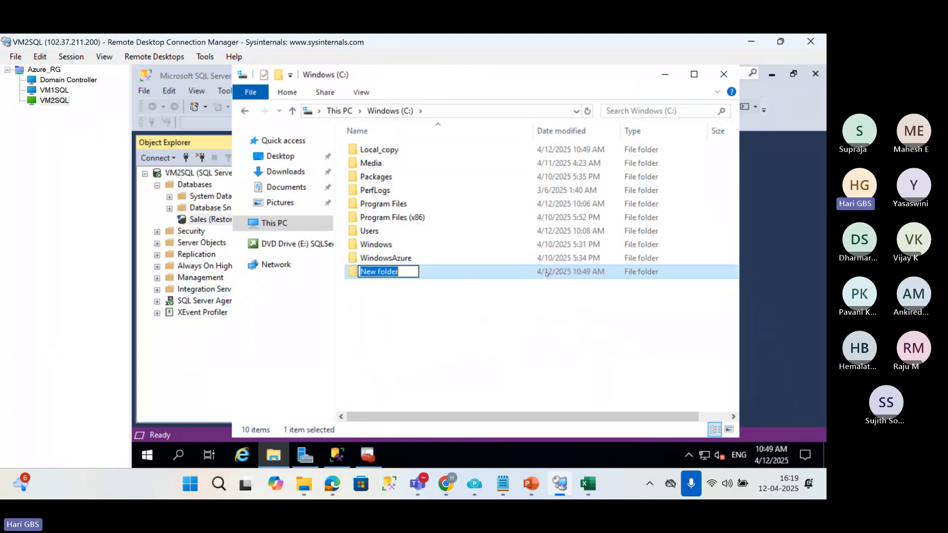
pyautogui.write('LC2')
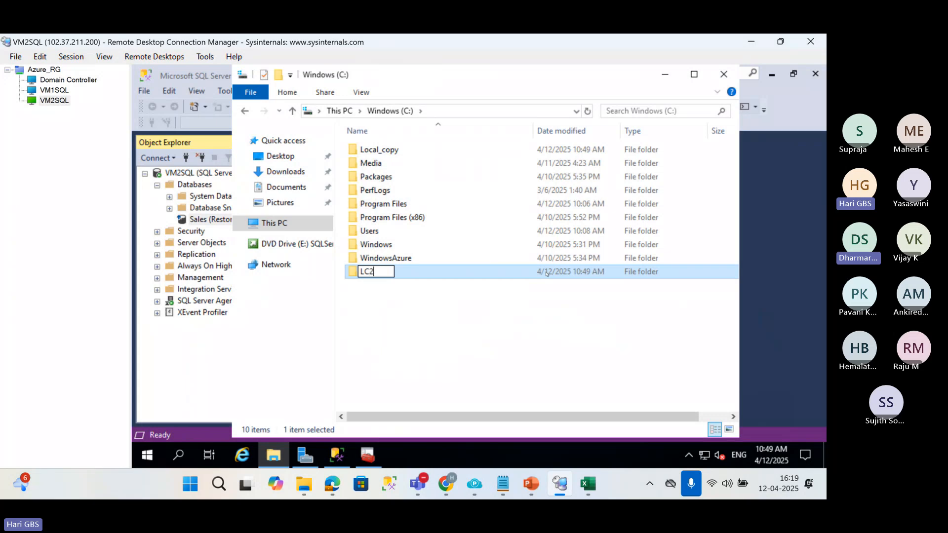
pyautogui.press('Return')
# Open LC2's security permissions for editing and bring up the account selection for a new entry.
pyautogui.hotkey('alt', 'Return')
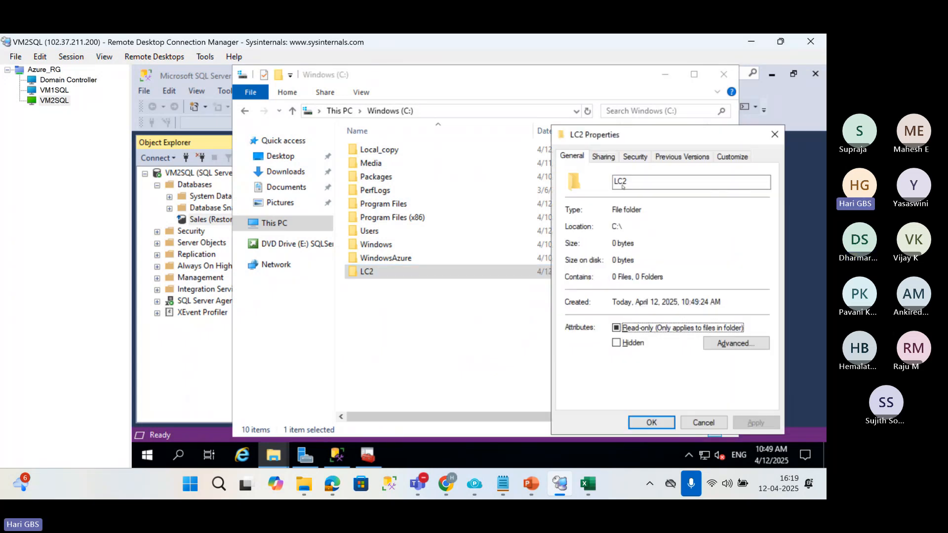
pyautogui.click(635, 157)
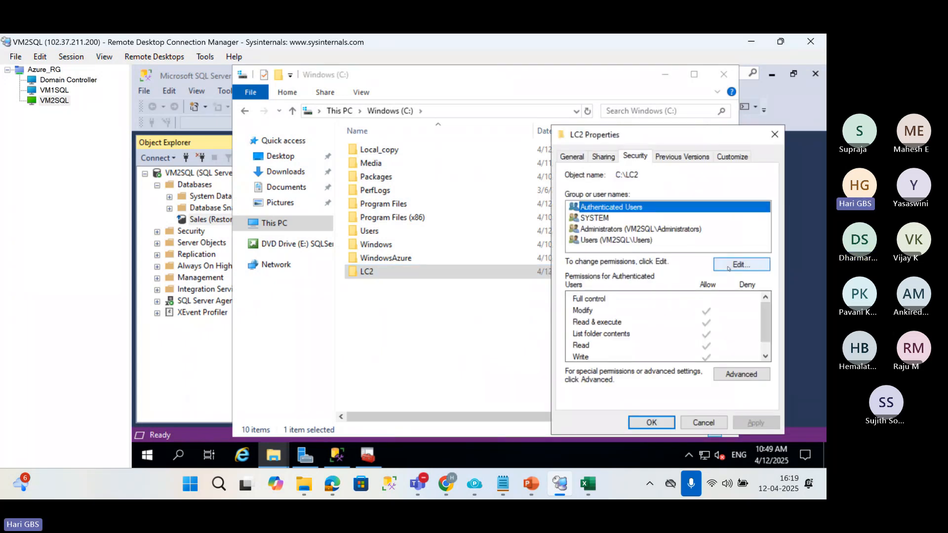
pyautogui.click(728, 268)
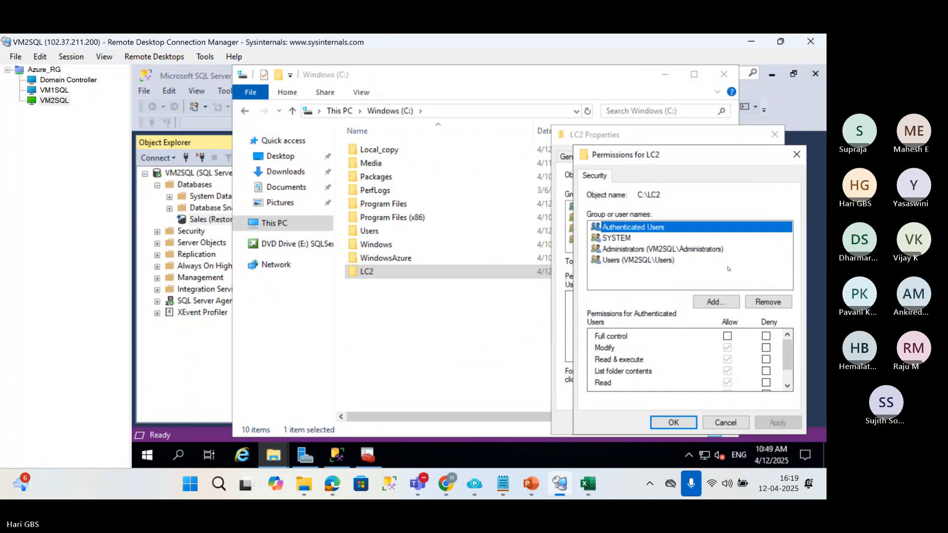
pyautogui.click(698, 304)
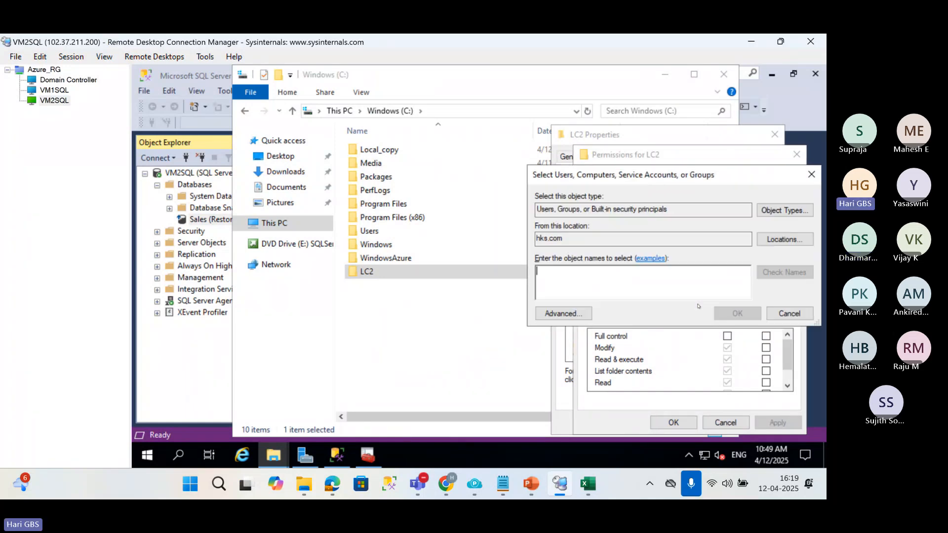
# Mute and unmute the microphone in the Teams meeting, and return to the VM2SQL session.
pyautogui.moveTo(418, 484)
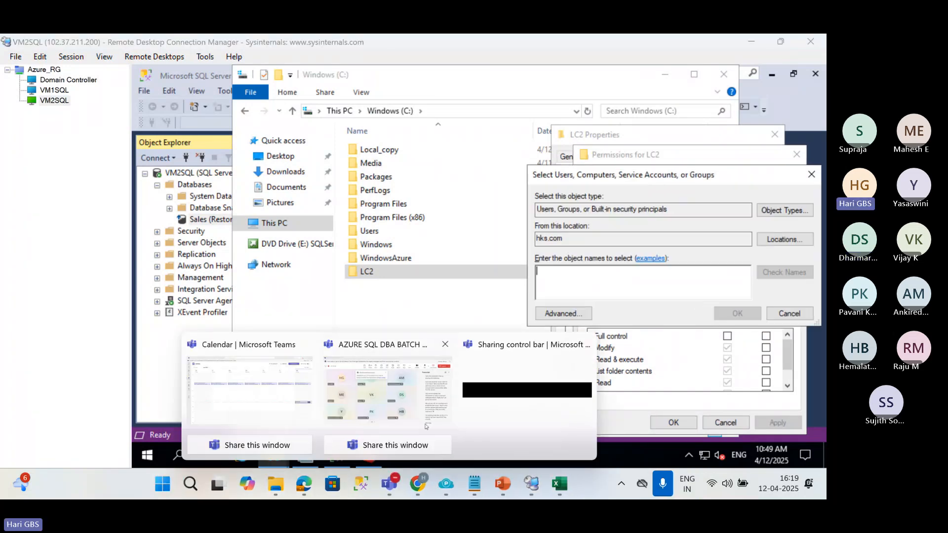
pyautogui.click(413, 391)
pyautogui.click(650, 94)
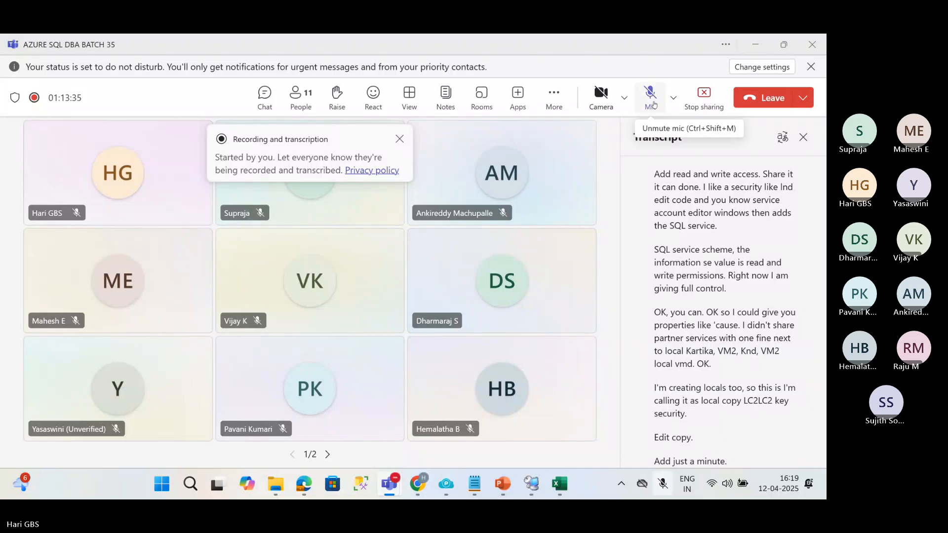
pyautogui.click(658, 102)
pyautogui.click(755, 45)
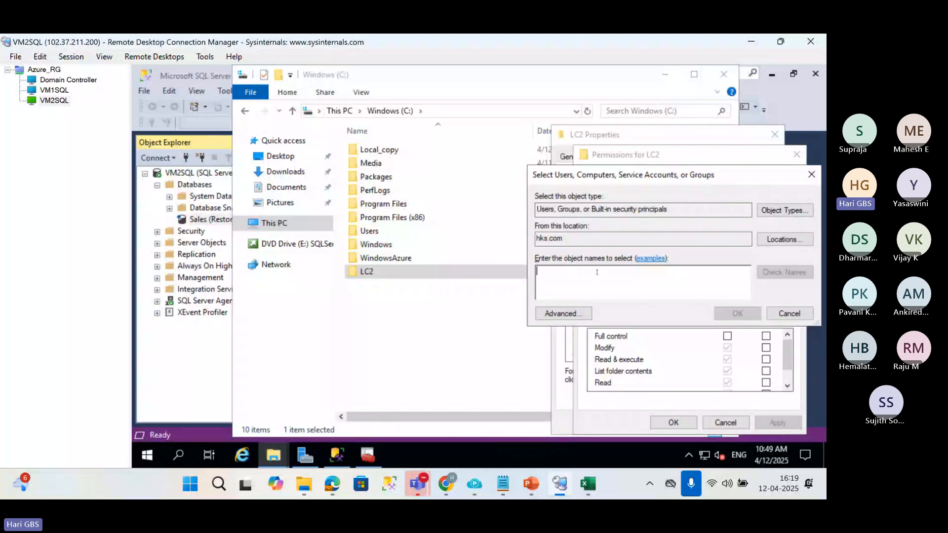
# Add the service account HKS\SQLSERVICE to LC2's permissions, checking the name against the domain.
pyautogui.write('HKS\\SQL')
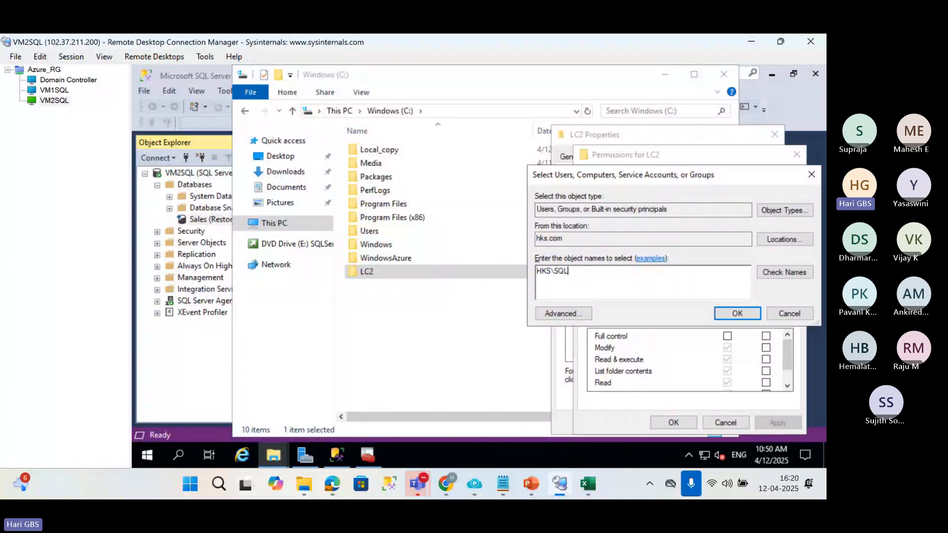
pyautogui.write('SERVICE')
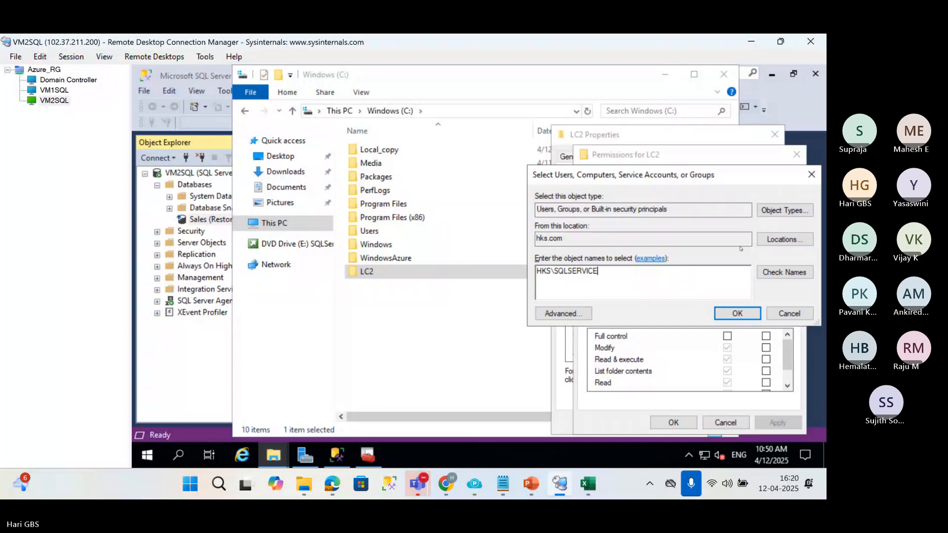
pyautogui.click(784, 272)
pyautogui.click(736, 313)
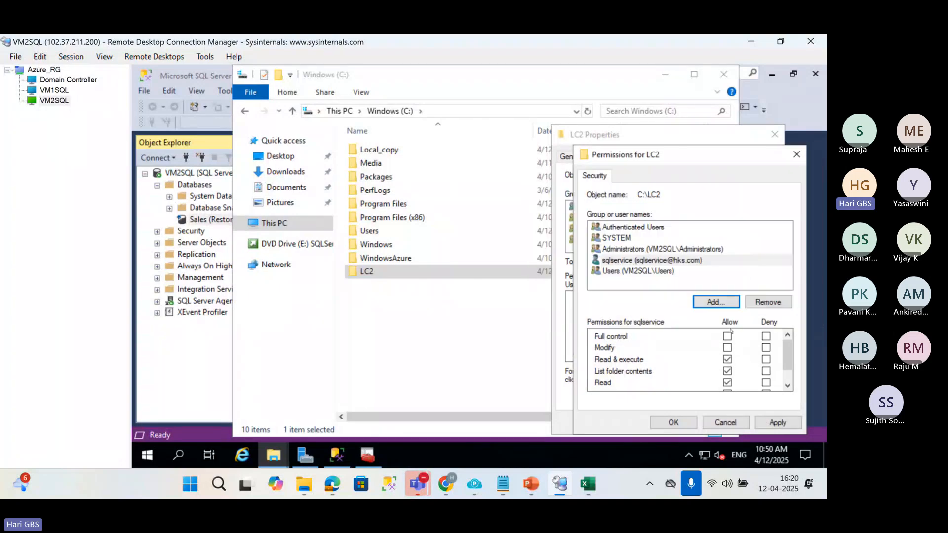
# Allow sqlservice Full control on LC2, apply the permissions, close the folder properties and minimize File Explorer.
pyautogui.click(728, 337)
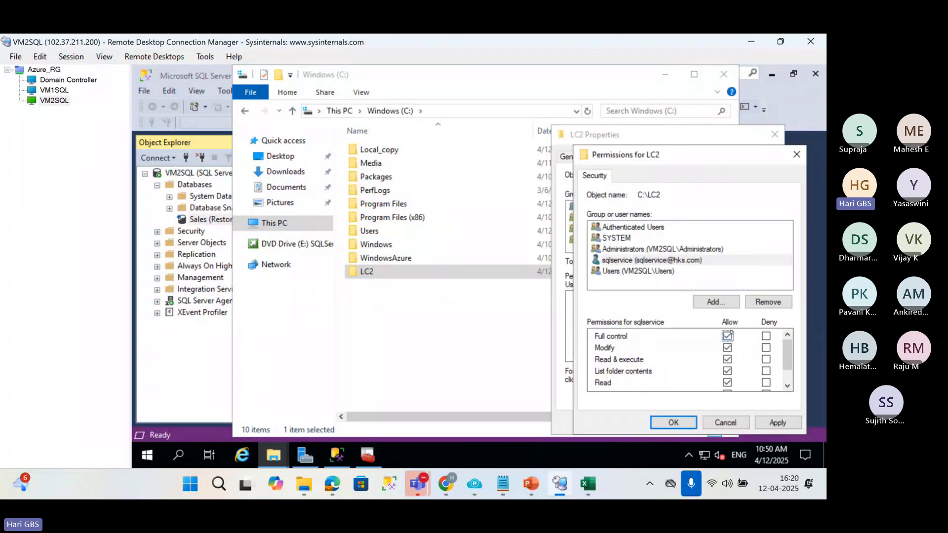
pyautogui.click(777, 423)
pyautogui.click(694, 422)
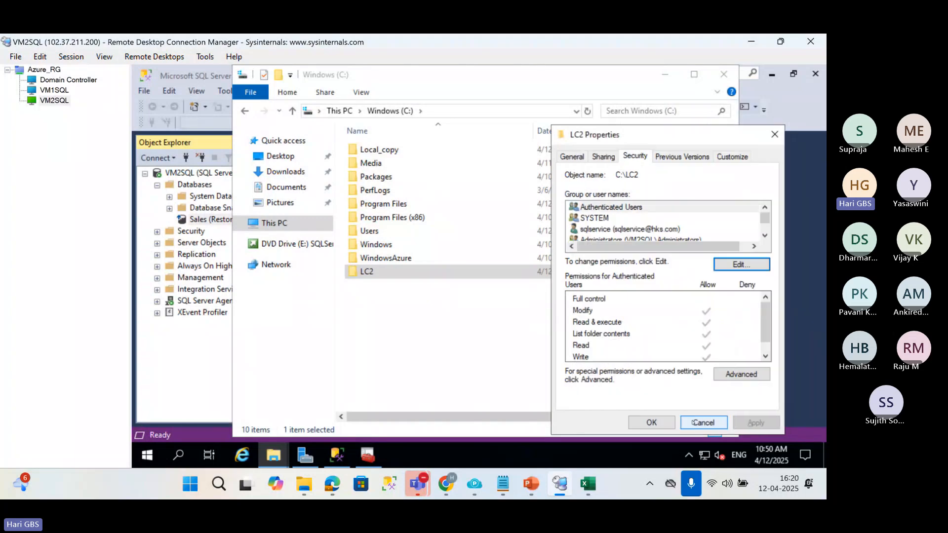
pyautogui.click(651, 423)
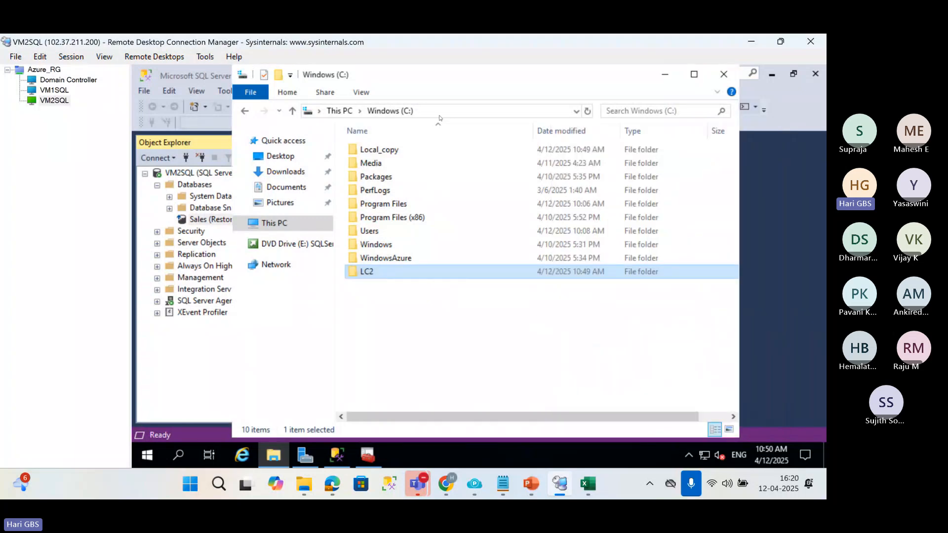
pyautogui.click(664, 74)
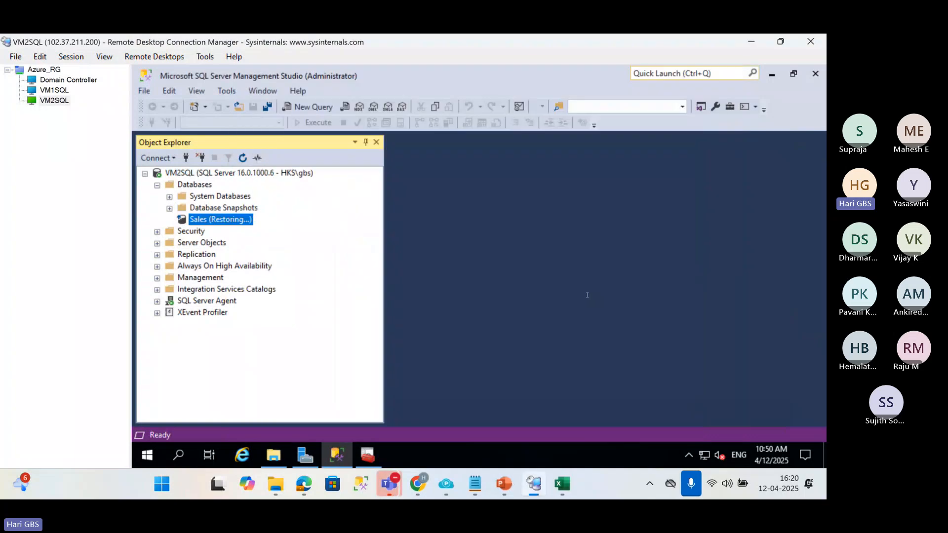
# Switch to PowerPoint to review the log shipping architecture diagram, and return to Remote Desktop Connection Manager.
pyautogui.moveTo(503, 484)
pyautogui.click(463, 388)
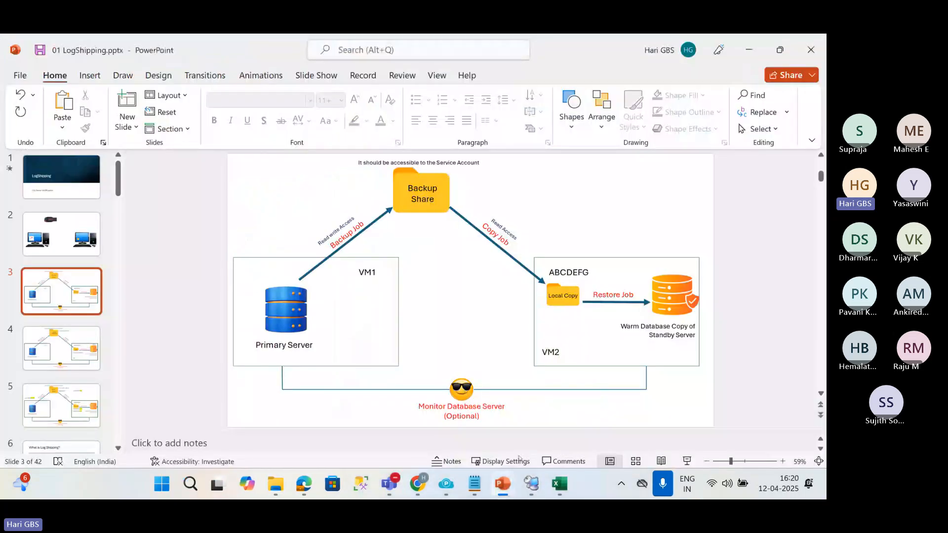
pyautogui.click(531, 483)
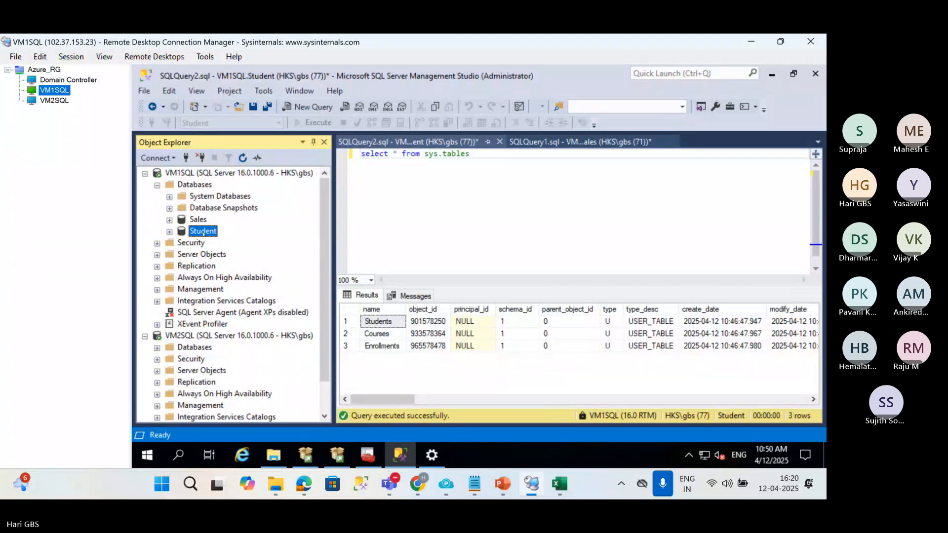
pyautogui.rightClick(203, 233)
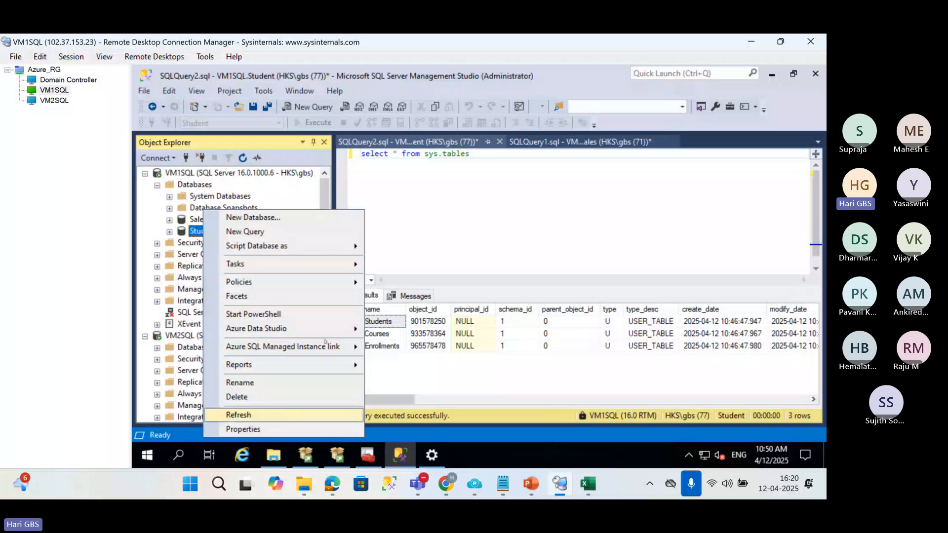
pyautogui.click(276, 263)
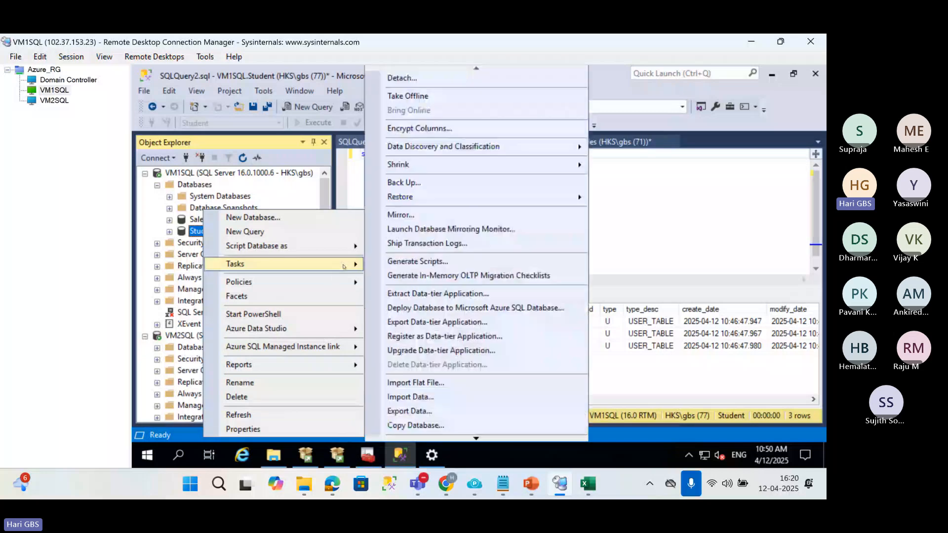
pyautogui.click(426, 243)
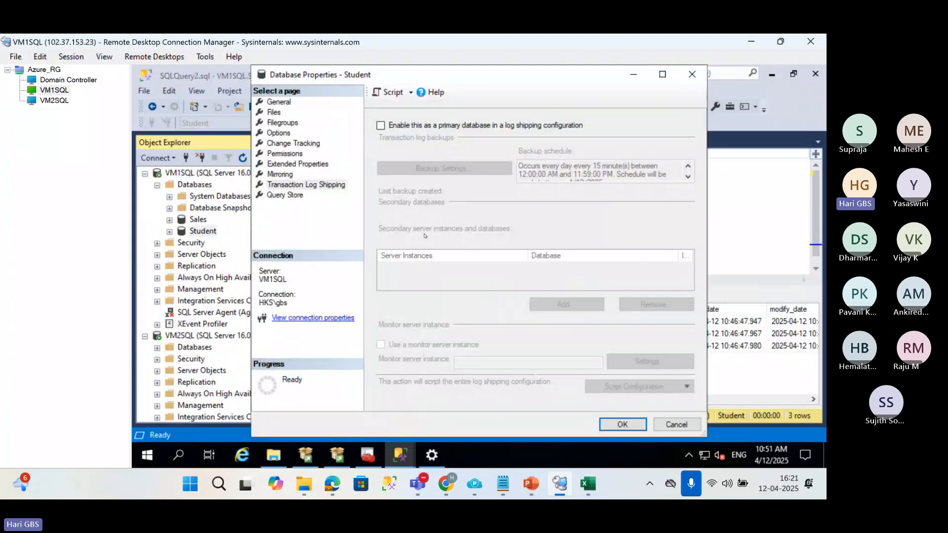
pyautogui.click(421, 127)
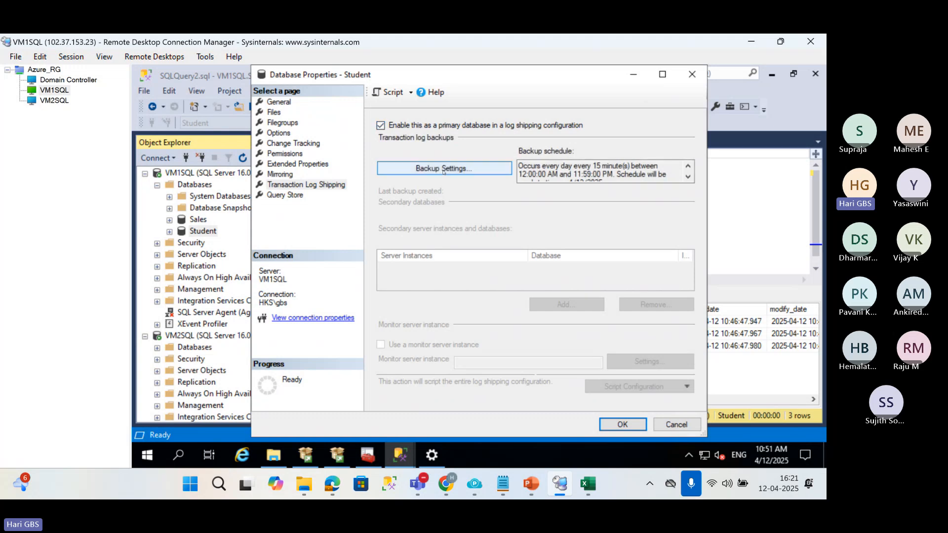
pyautogui.click(443, 171)
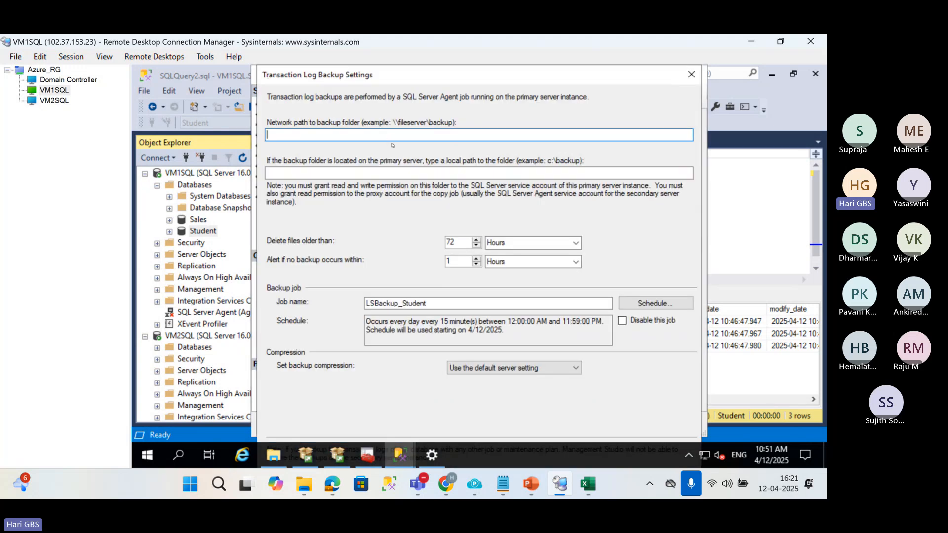
pyautogui.press('super+v')
pyautogui.scroll(-4, 644, 414)
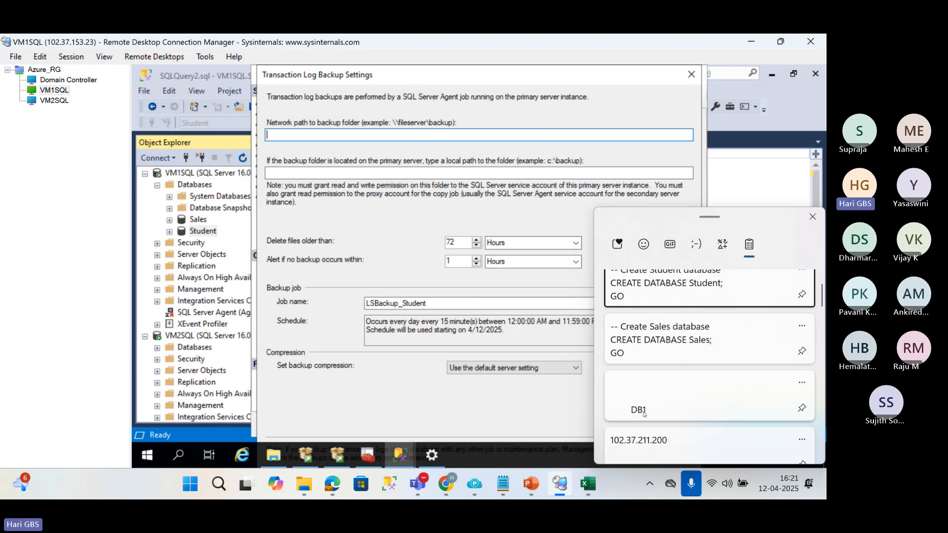
pyautogui.scroll(-2, 644, 414)
pyautogui.click(691, 75)
pyautogui.click(694, 75)
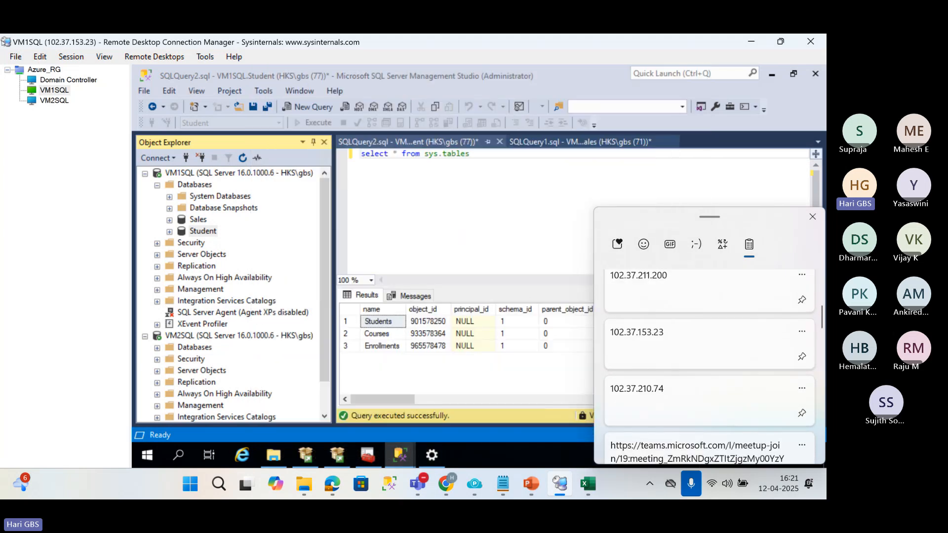
# Switch to the Domain Controller session, open BS2's sharing properties and select its network path \\Domain\BS2.
pyautogui.click(44, 79)
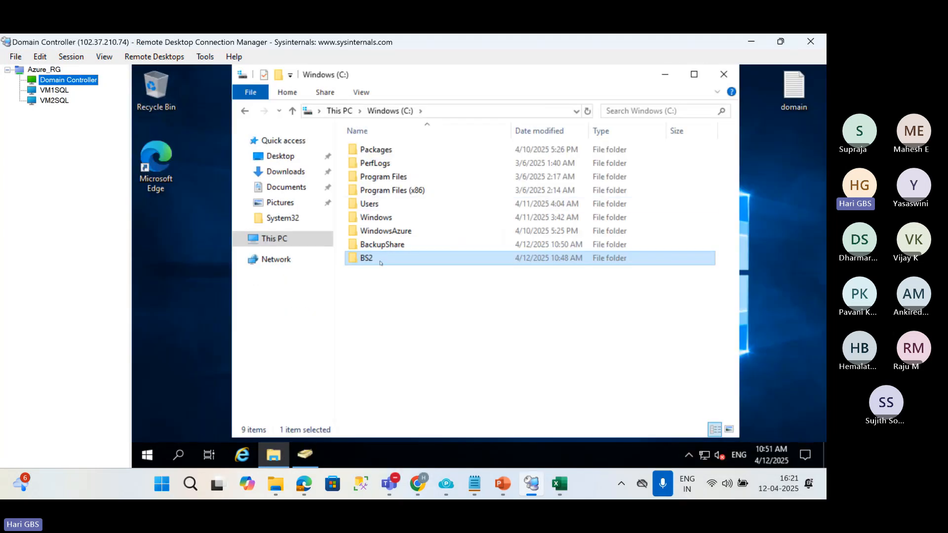
pyautogui.rightClick(381, 259)
pyautogui.click(420, 435)
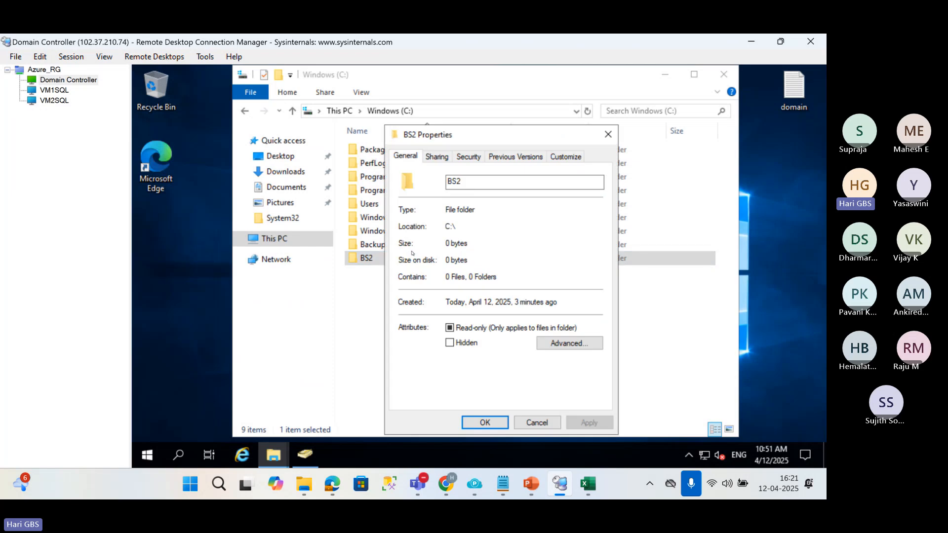
pyautogui.click(440, 158)
pyautogui.moveTo(450, 226); pyautogui.dragTo(394, 228)
pyautogui.hotkey('ctrl', 'c')
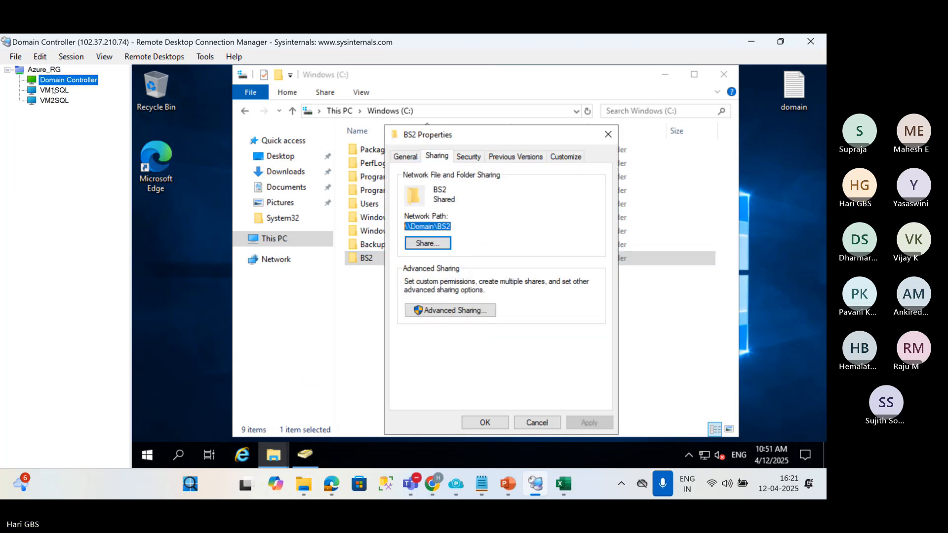
# Return to the VM1SQL session, close the Taskbar settings and minimize the SQL Server Installation Center.
pyautogui.click(55, 90)
pyautogui.click(401, 455)
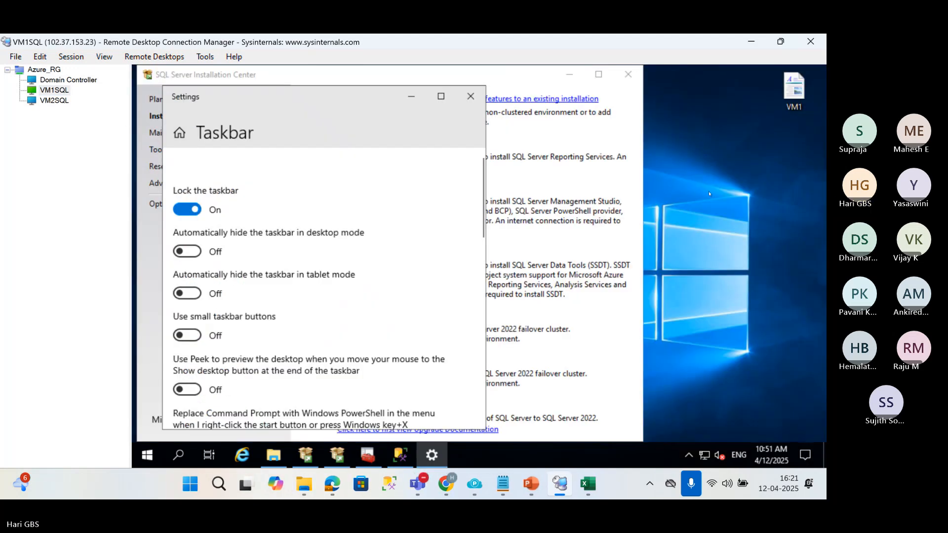
pyautogui.click(471, 96)
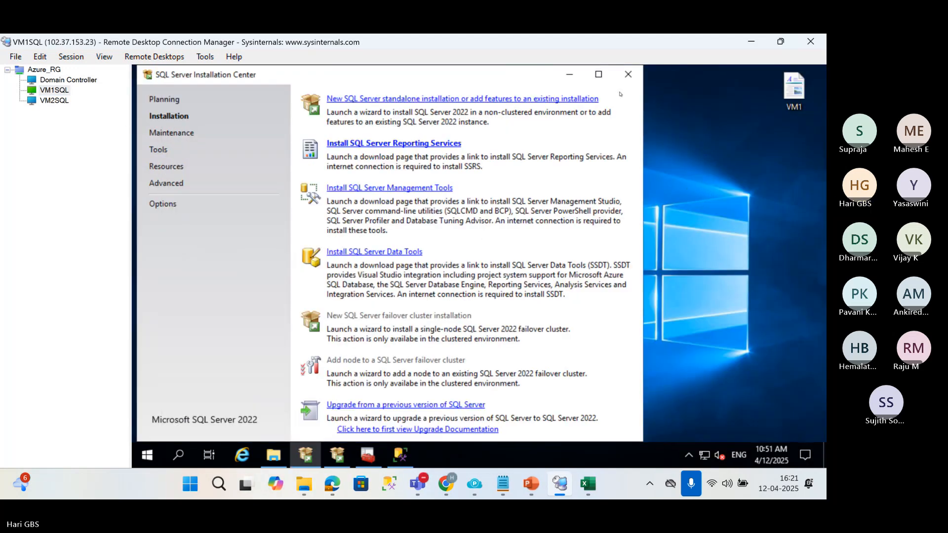
pyautogui.click(569, 74)
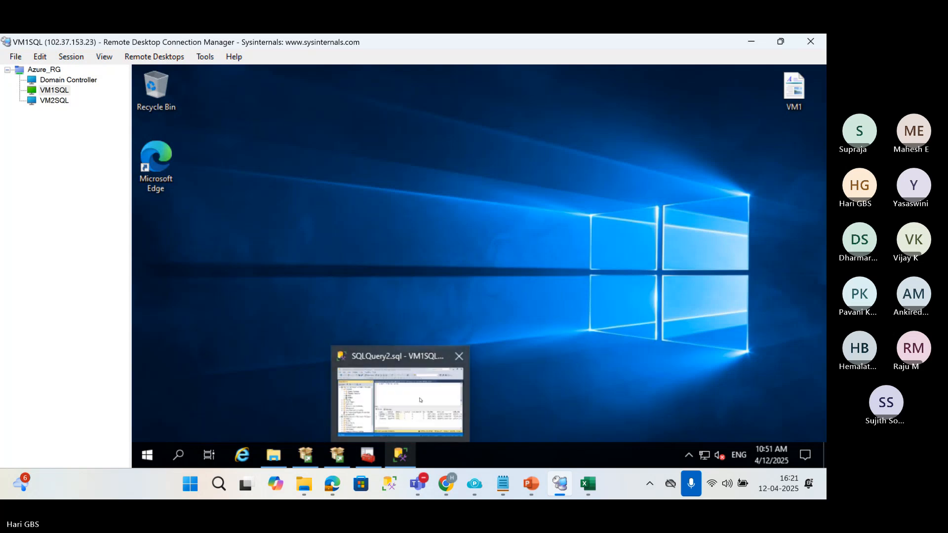
# In Management Studio, open the Student database's transaction log shipping properties and enable it as a primary database.
pyautogui.click(420, 400)
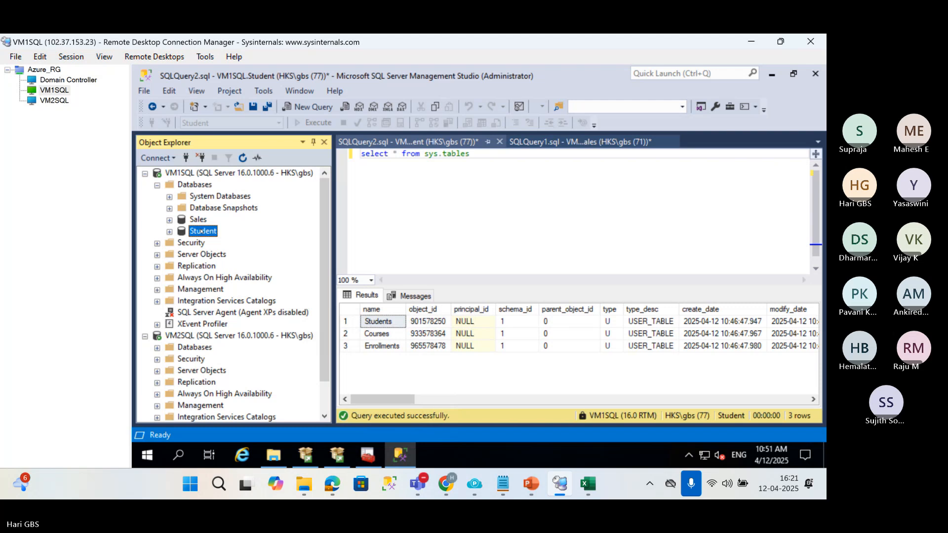
pyautogui.rightClick(202, 231)
pyautogui.click(280, 429)
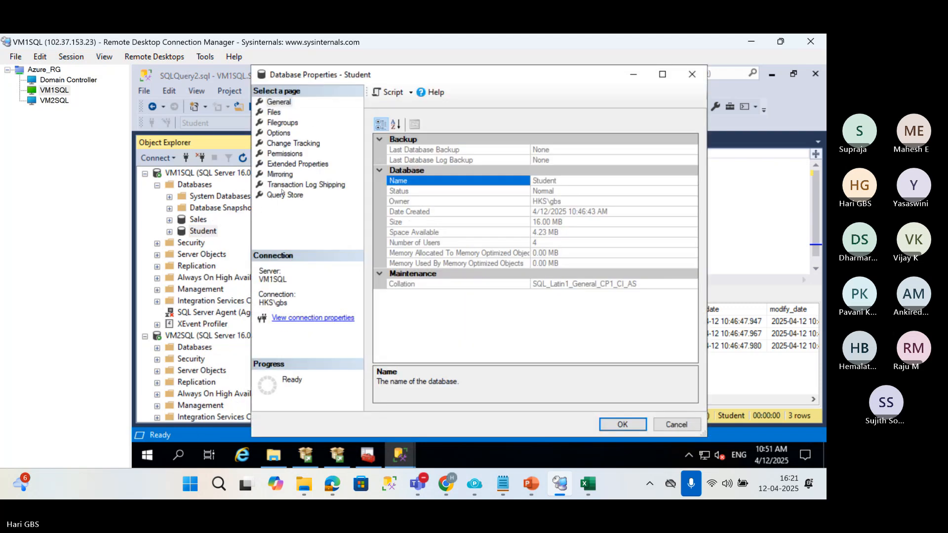
pyautogui.click(283, 195)
pyautogui.click(338, 187)
pyautogui.click(380, 126)
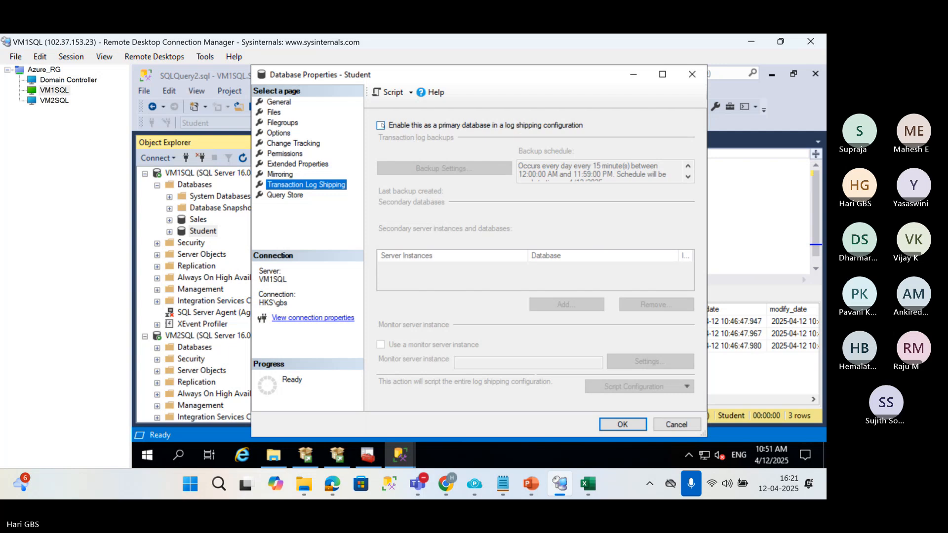
# Set the transaction log backup network path to \\Domain\BS2, schedule the backup job every 1 minute and accept the backup settings.
pyautogui.click(445, 169)
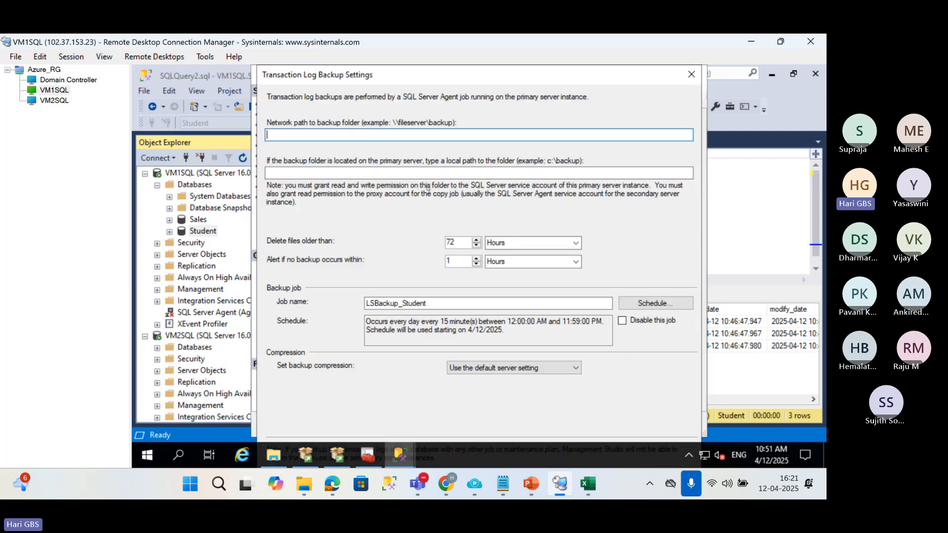
pyautogui.hotkey('ctrl', 'v')
pyautogui.click(656, 303)
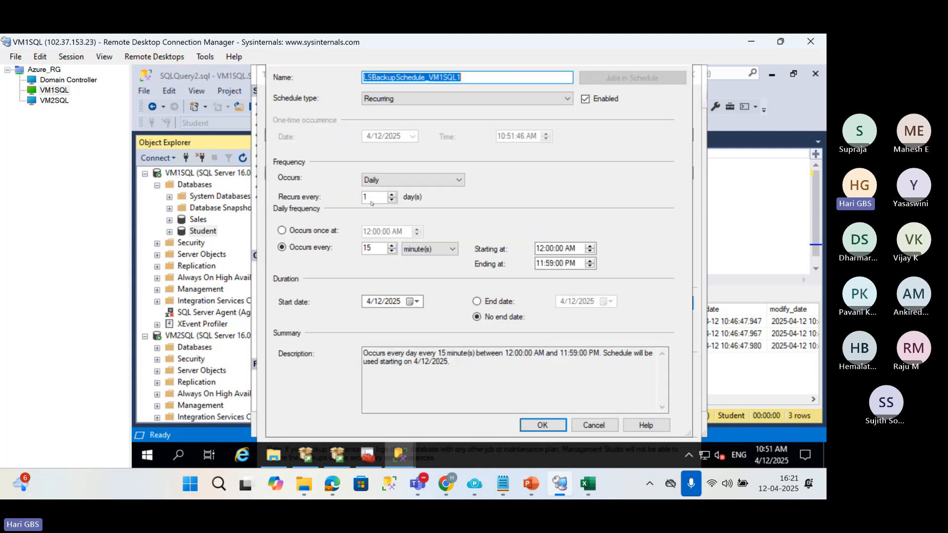
pyautogui.doubleClick(379, 249)
pyautogui.write('1')
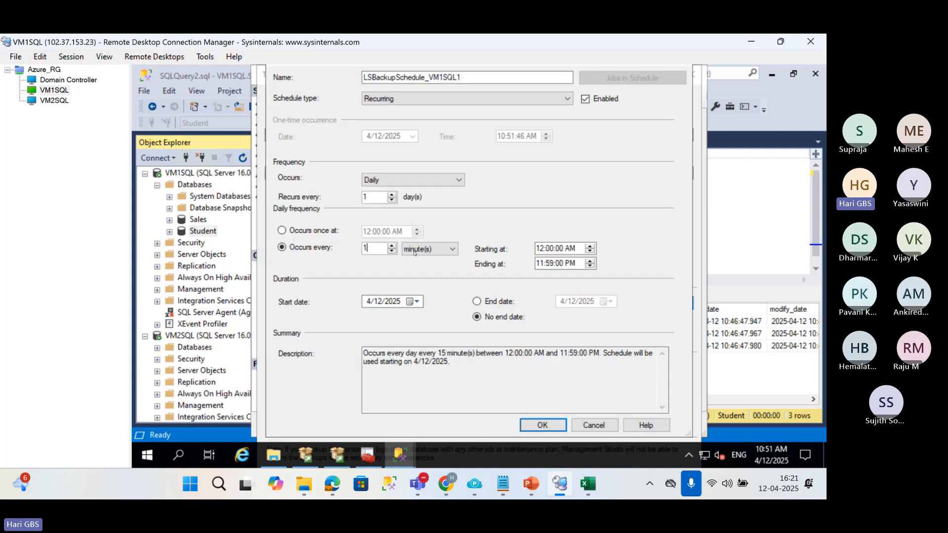
pyautogui.click(542, 425)
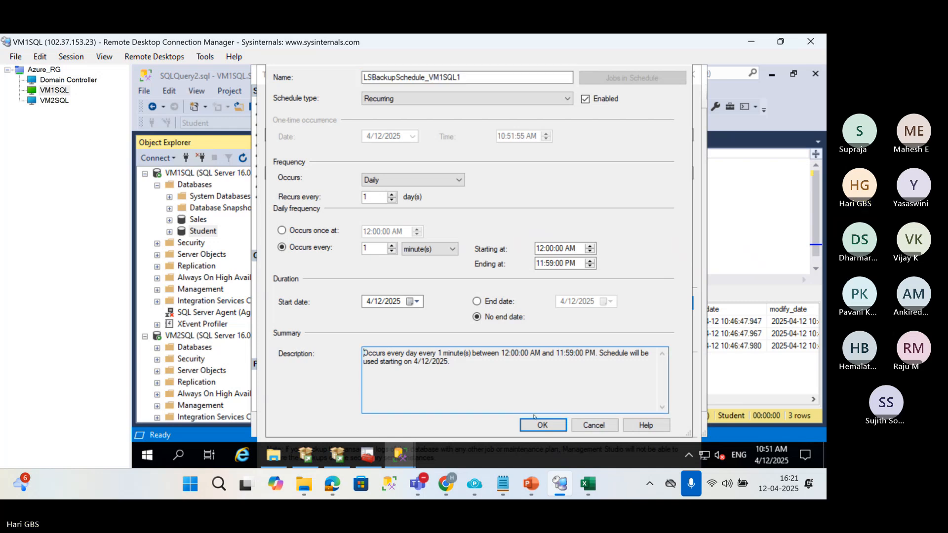
pyautogui.click(538, 422)
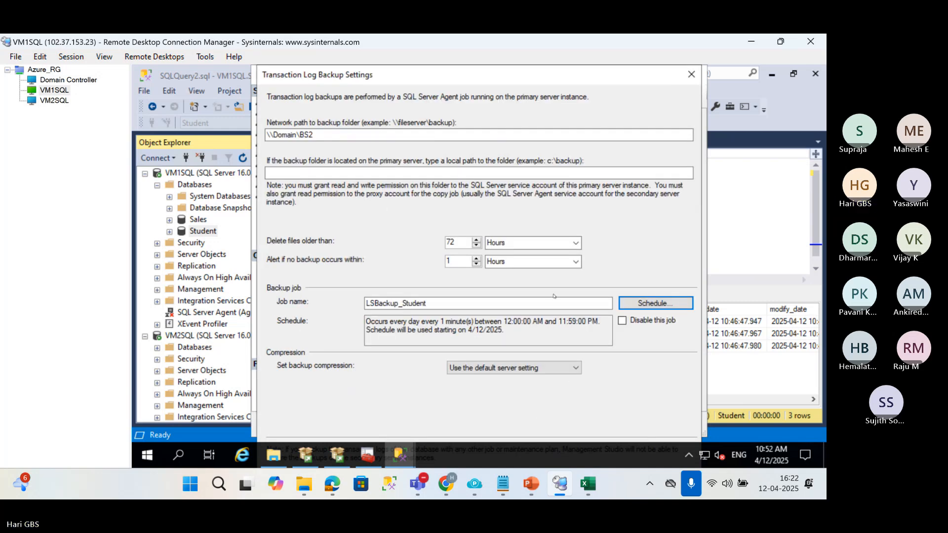
pyautogui.click(397, 173)
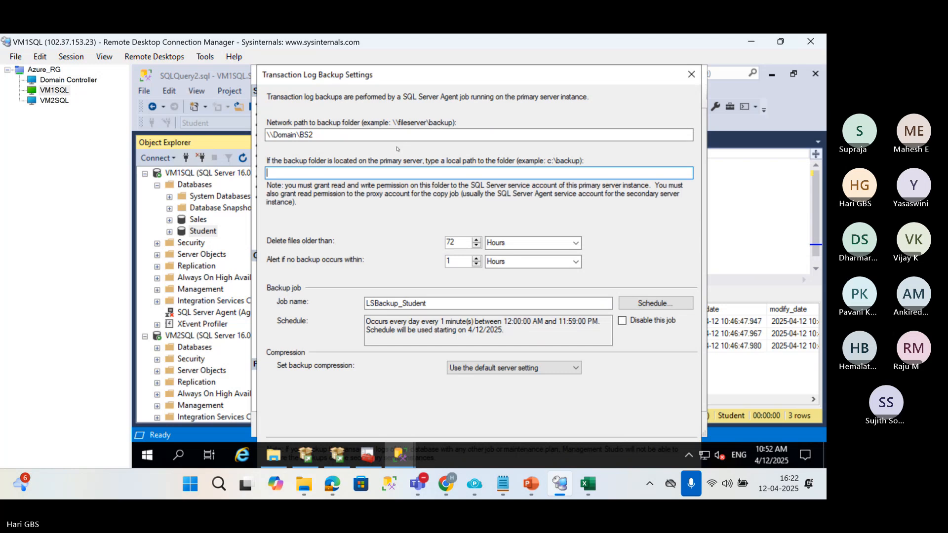
pyautogui.press('Return')
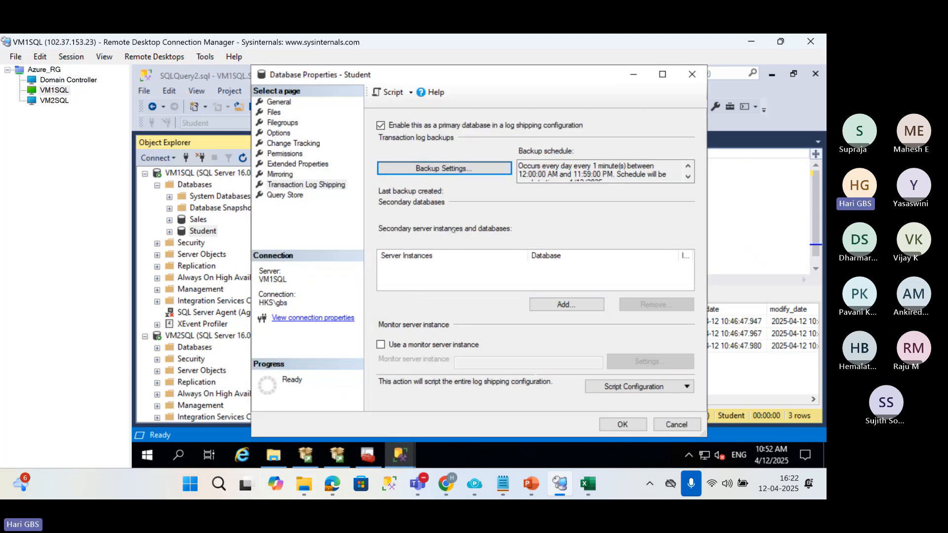
# Add a secondary database to the log shipping configuration and connect to VM2SQL as its server instance.
pyautogui.click(575, 309)
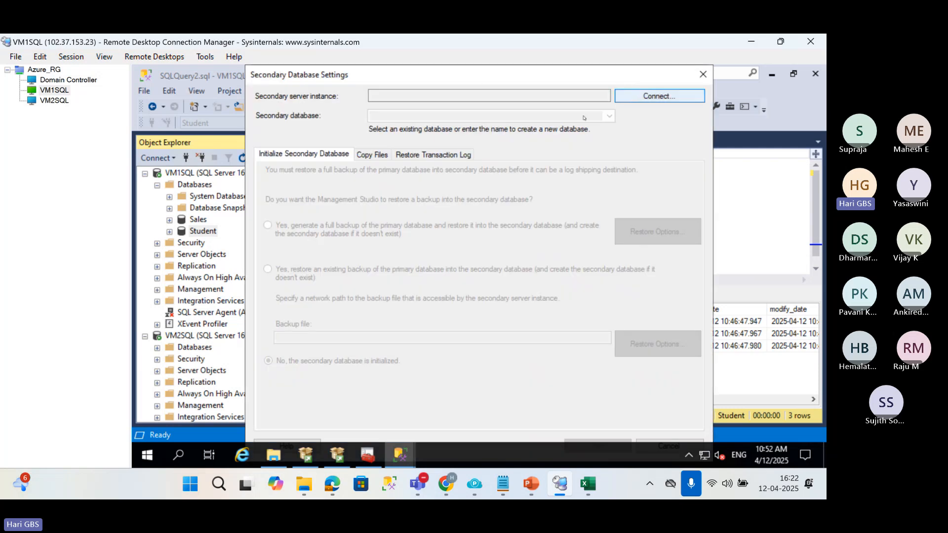
pyautogui.click(607, 216)
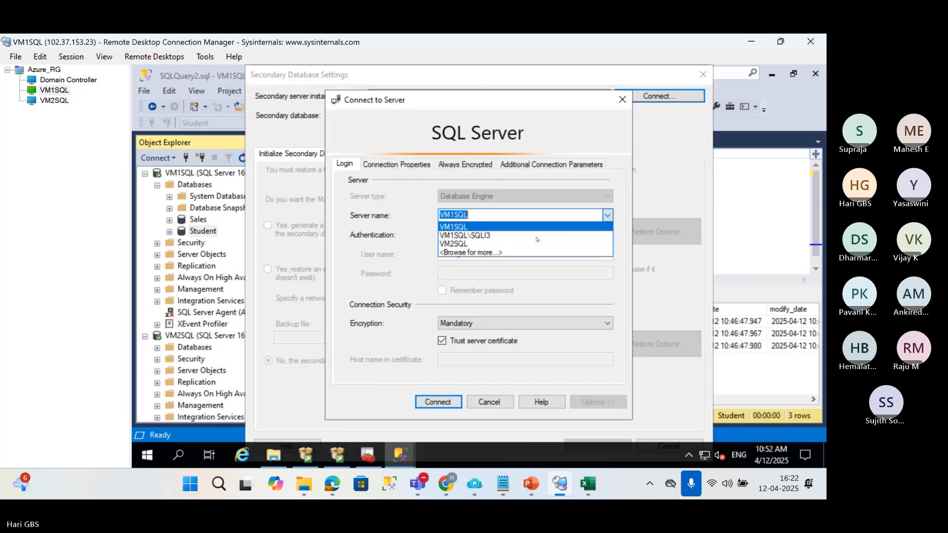
pyautogui.click(507, 244)
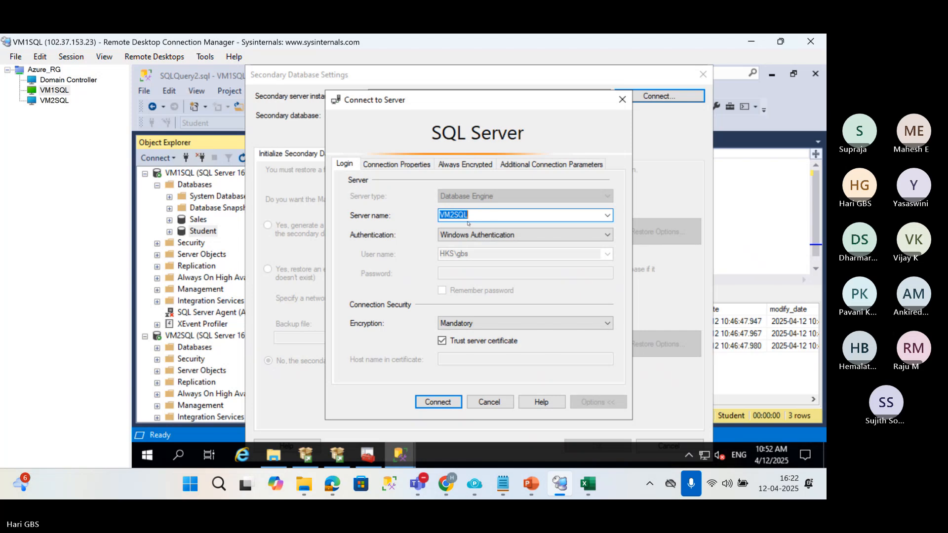
pyautogui.click(437, 402)
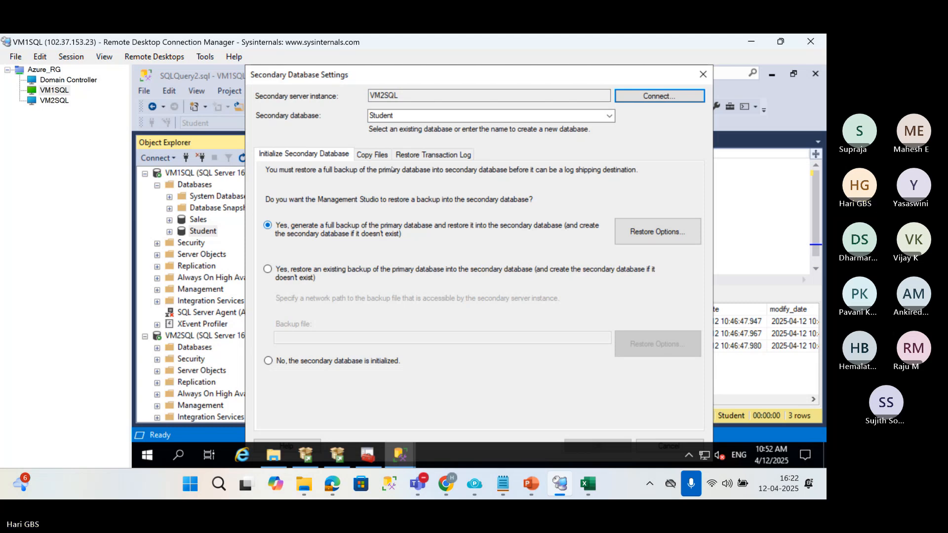
# Show the copy files settings, switch to the VM2SQL session, close the LC2 properties and get the LC2 folder's path.
pyautogui.click(382, 155)
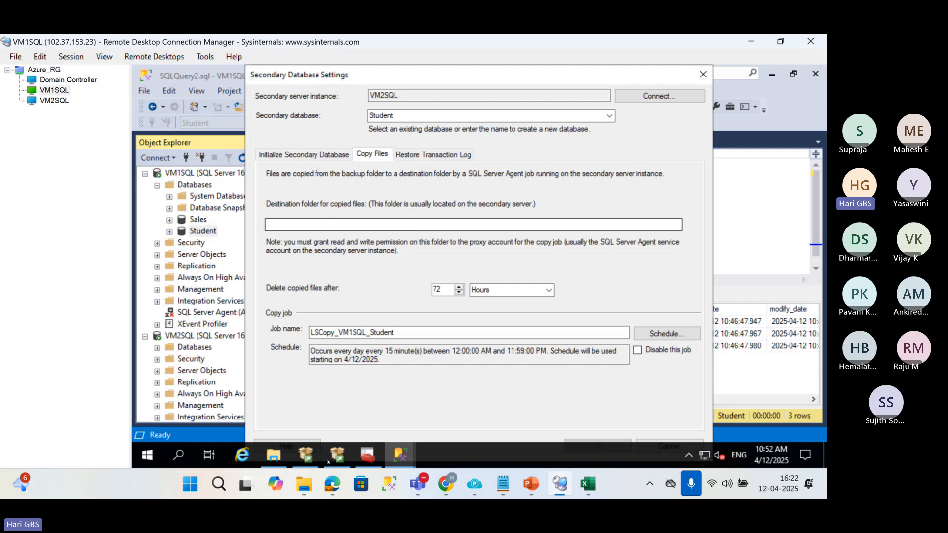
pyautogui.click(54, 101)
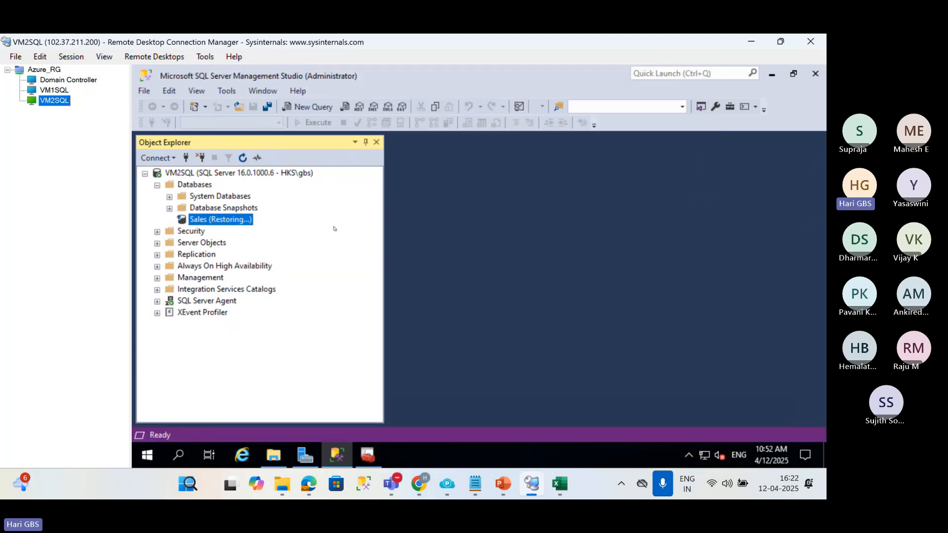
pyautogui.click(273, 455)
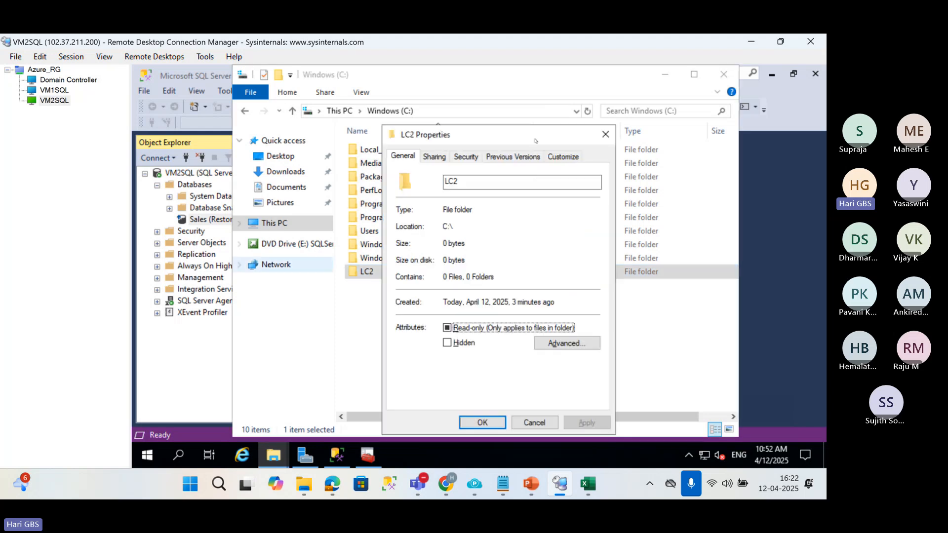
pyautogui.click(608, 134)
pyautogui.doubleClick(431, 270)
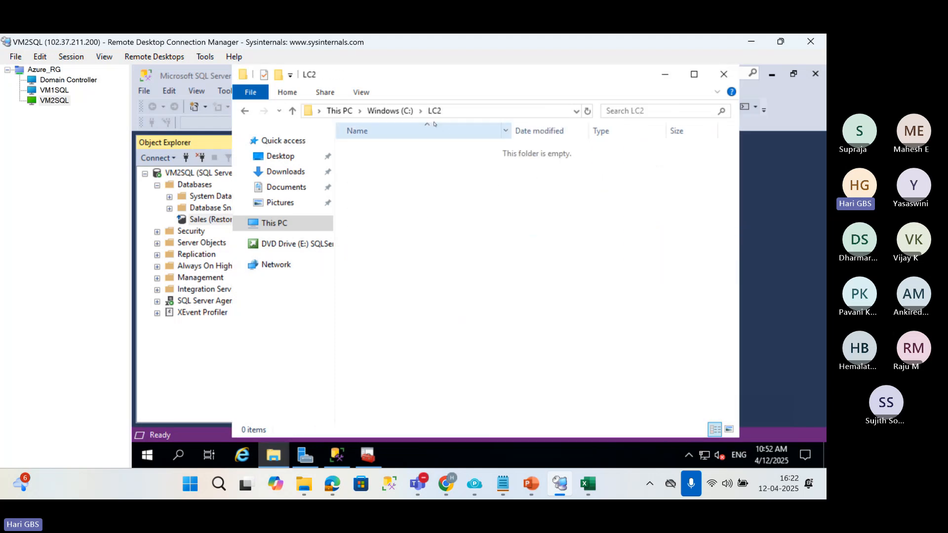
pyautogui.click(447, 112)
pyautogui.hotkey('ctrl', 'c')
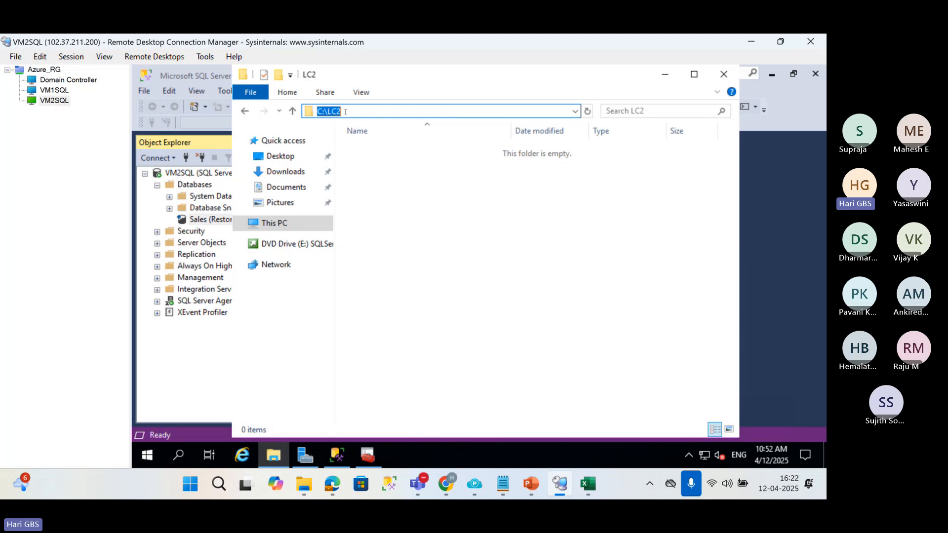
# Return to the VM1SQL session, set the copied files' destination folder to C:\LC2 and schedule the copy job every 2 minutes.
pyautogui.click(54, 90)
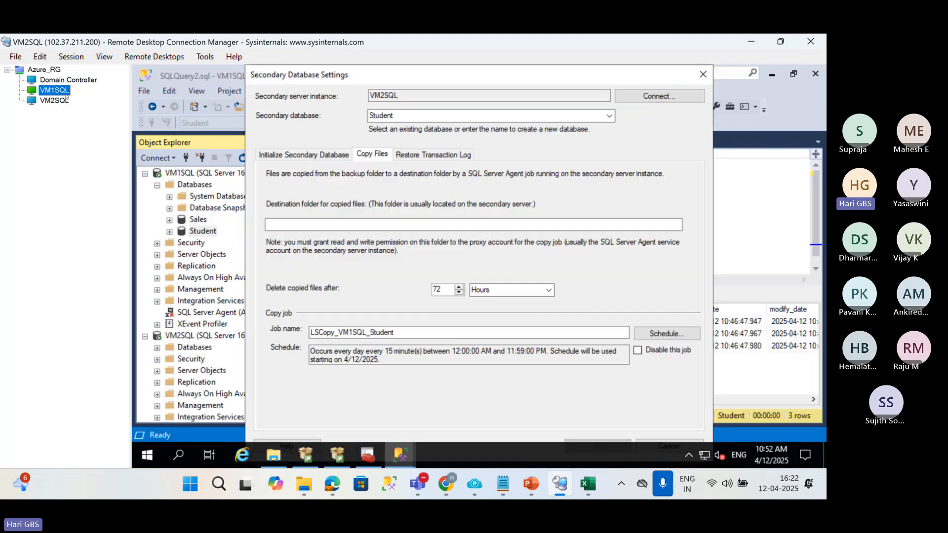
pyautogui.click(354, 227)
pyautogui.hotkey('ctrl', 'v')
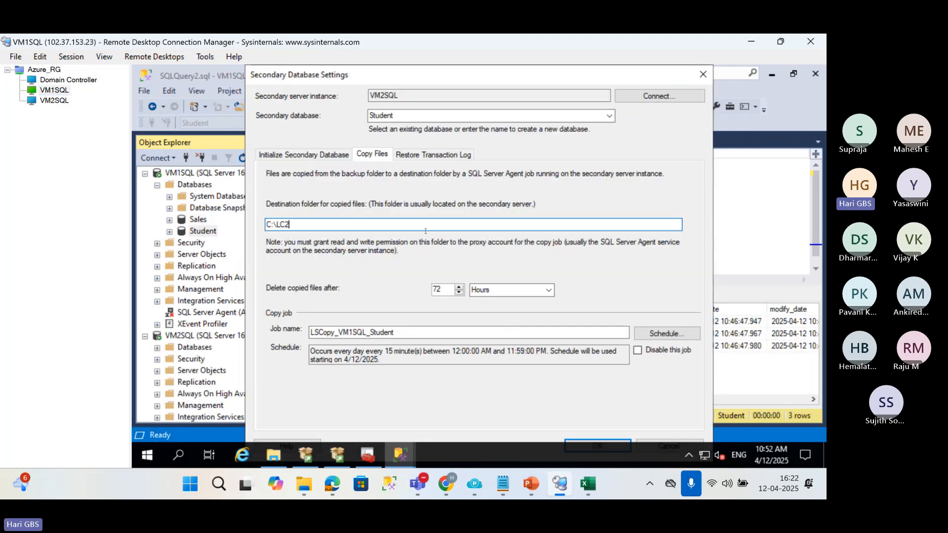
pyautogui.click(657, 334)
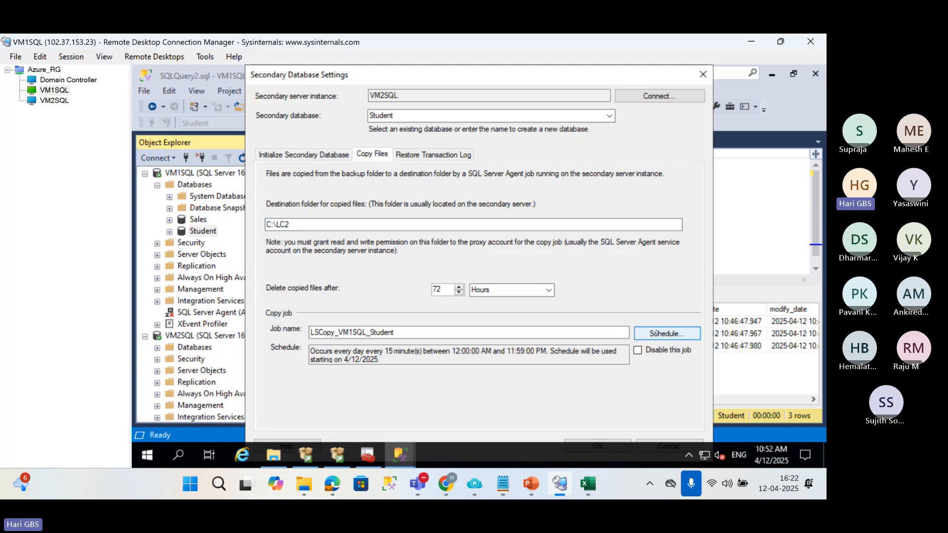
pyautogui.doubleClick(375, 248)
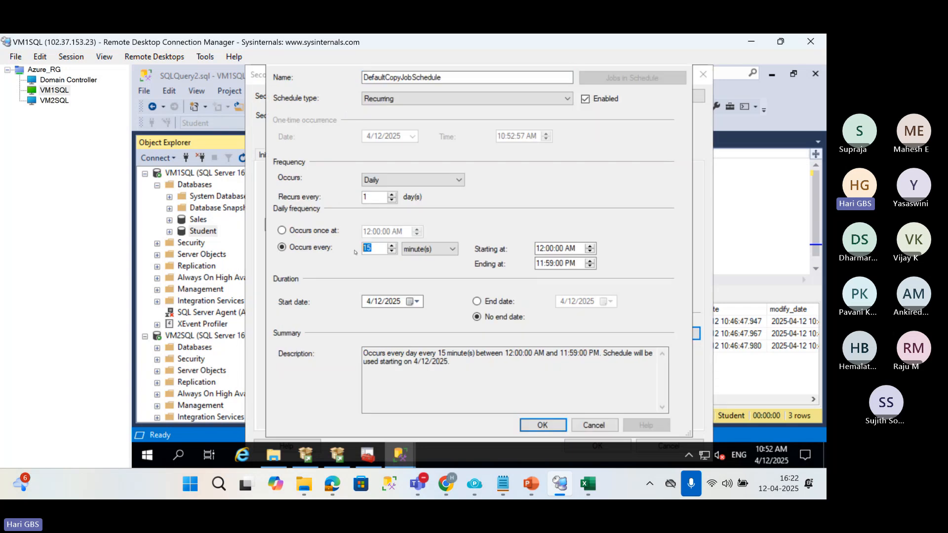
pyautogui.write('2')
pyautogui.click(541, 425)
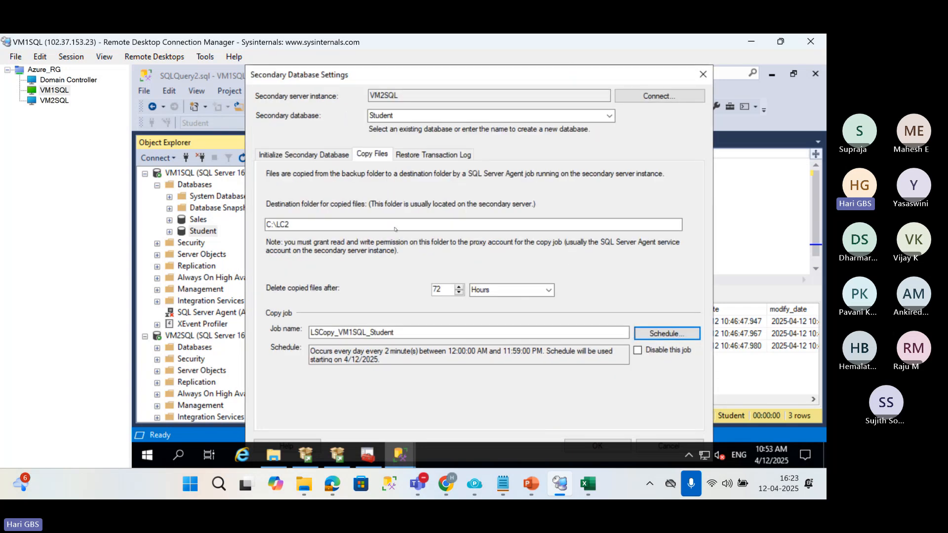
# Set the secondary database to Standby mode and disconnect users in the database when restoring backups.
pyautogui.click(412, 154)
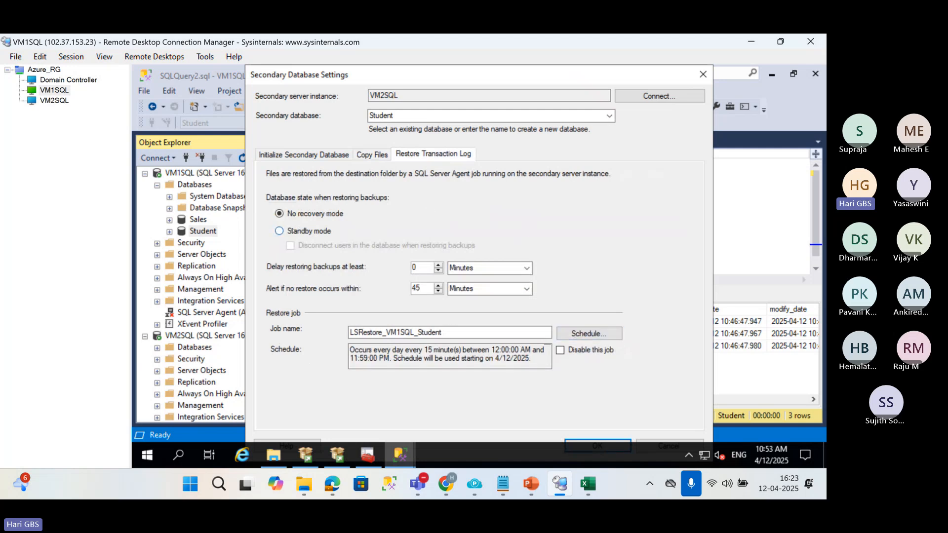
pyautogui.click(291, 231)
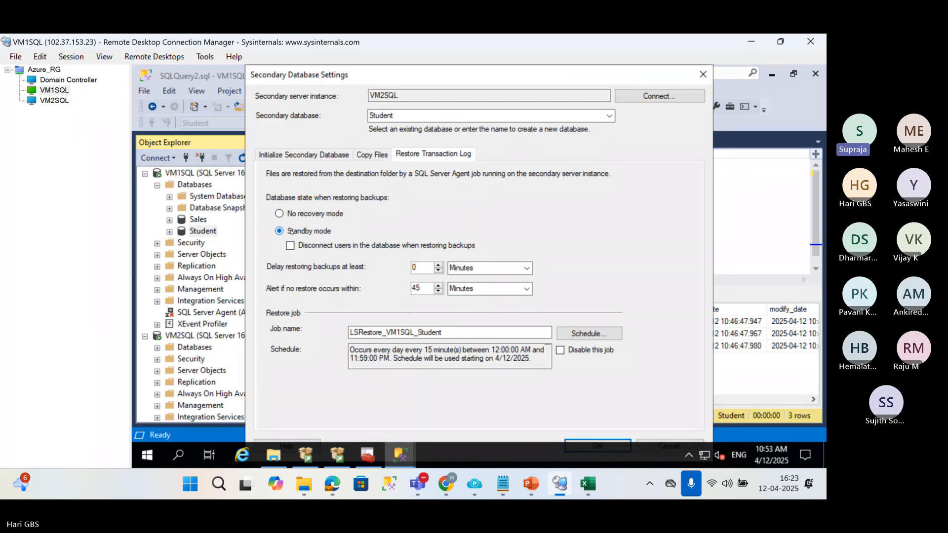
pyautogui.click(292, 247)
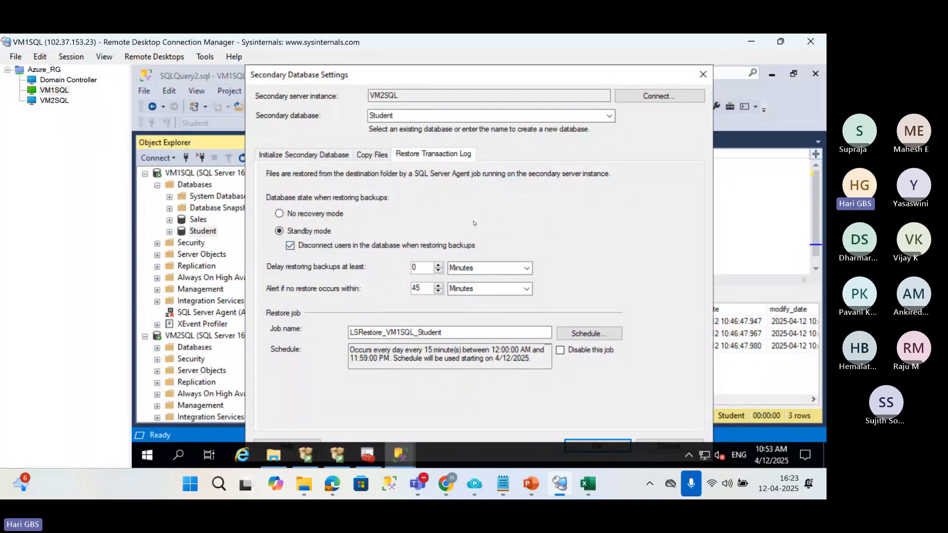
# Schedule the restore job every 3 minutes and accept the secondary database settings.
pyautogui.click(580, 338)
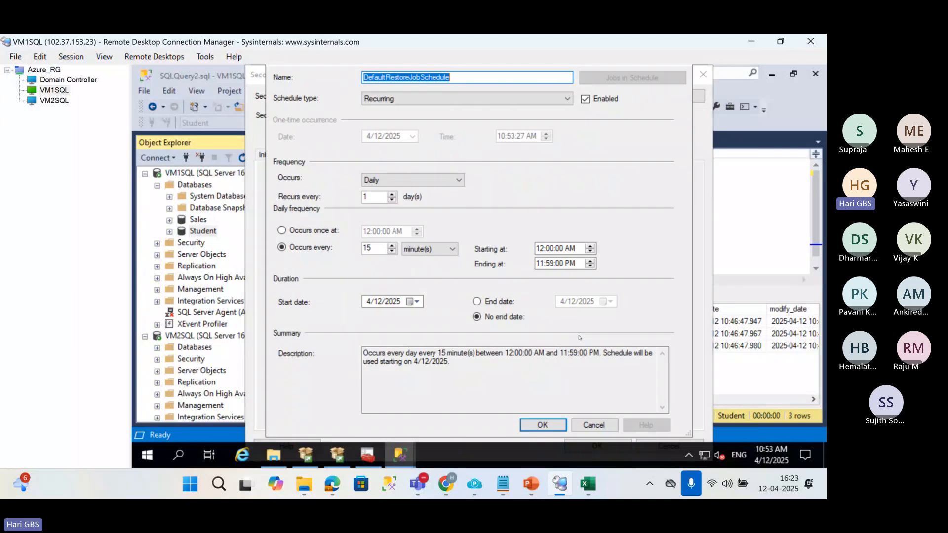
pyautogui.doubleClick(380, 251)
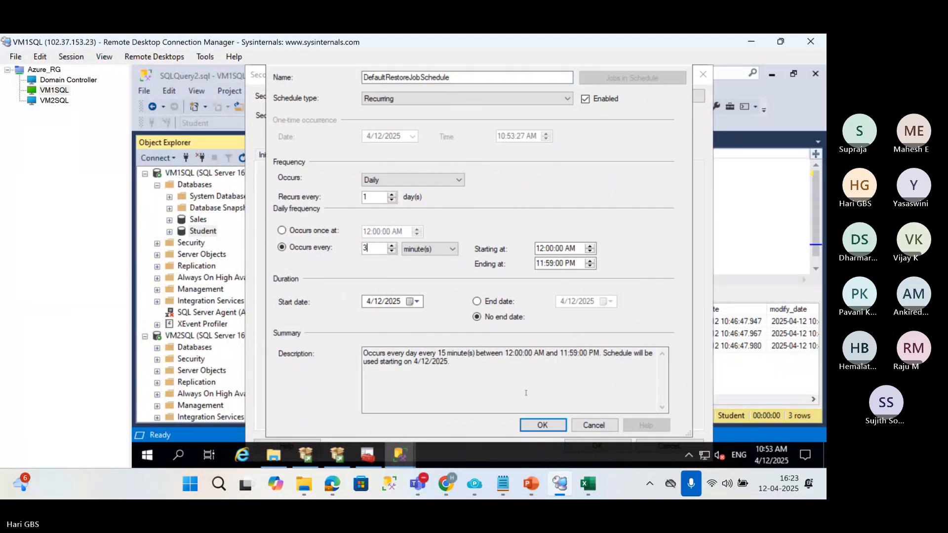
pyautogui.write('3')
pyautogui.click(541, 426)
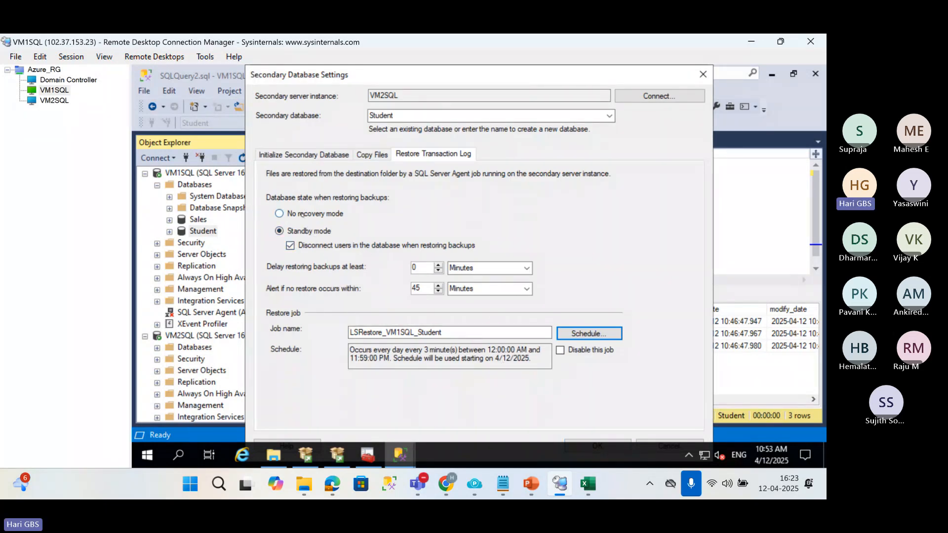
pyautogui.click(582, 451)
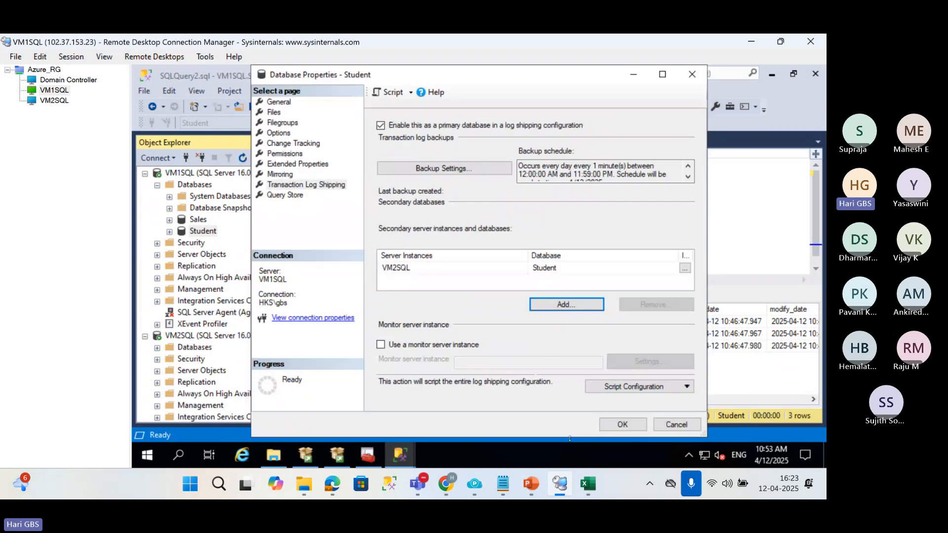
# Enable a monitor server instance for the Student database's log shipping and connect it to VM1SQL\SQLI3.
pyautogui.click(392, 345)
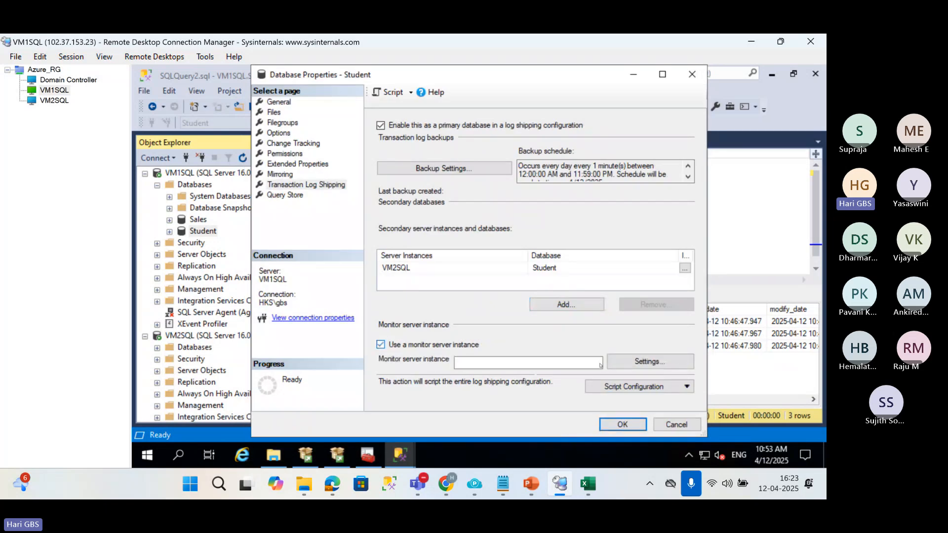
pyautogui.click(615, 362)
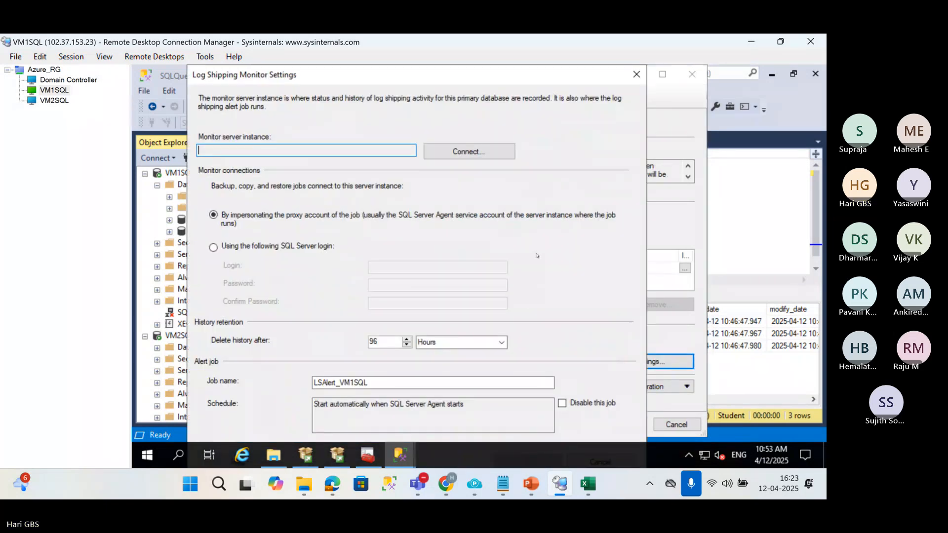
pyautogui.click(470, 152)
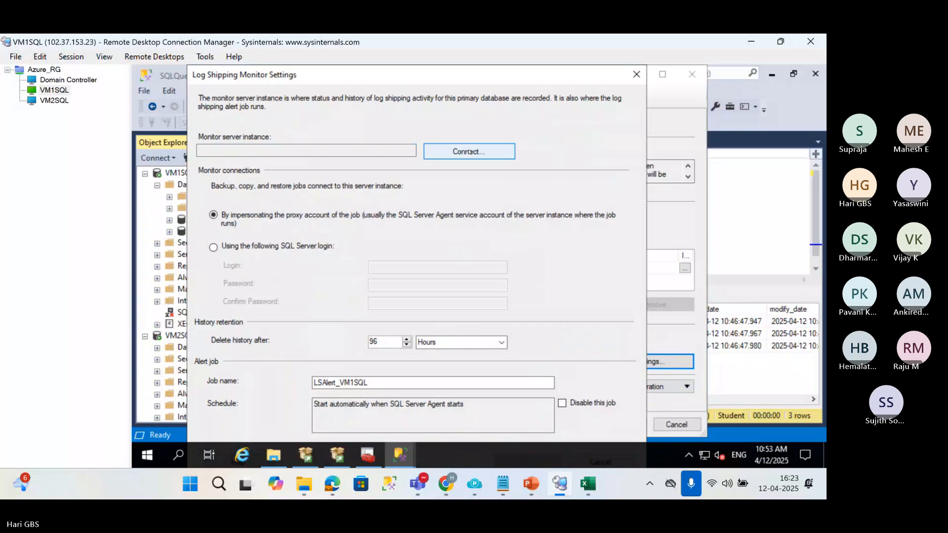
pyautogui.click(545, 216)
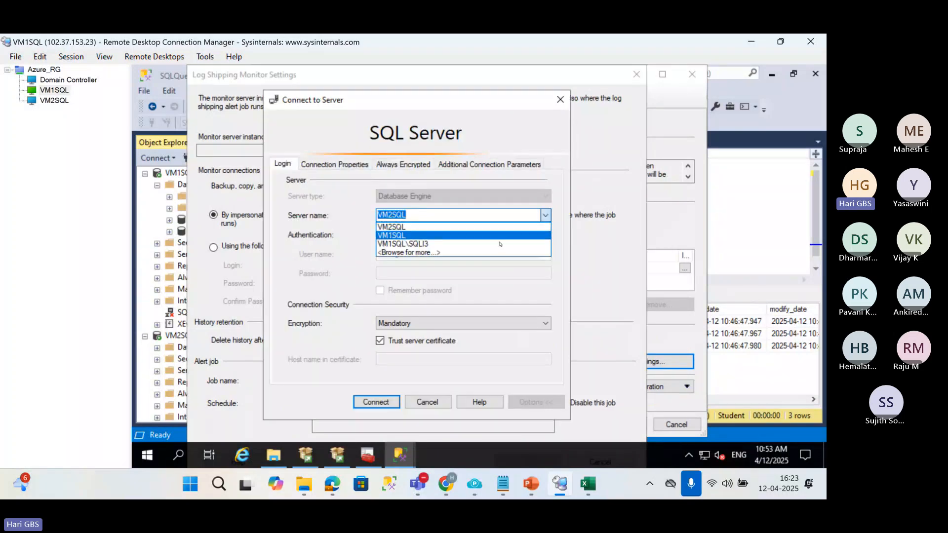
pyautogui.click(499, 245)
pyautogui.click(378, 400)
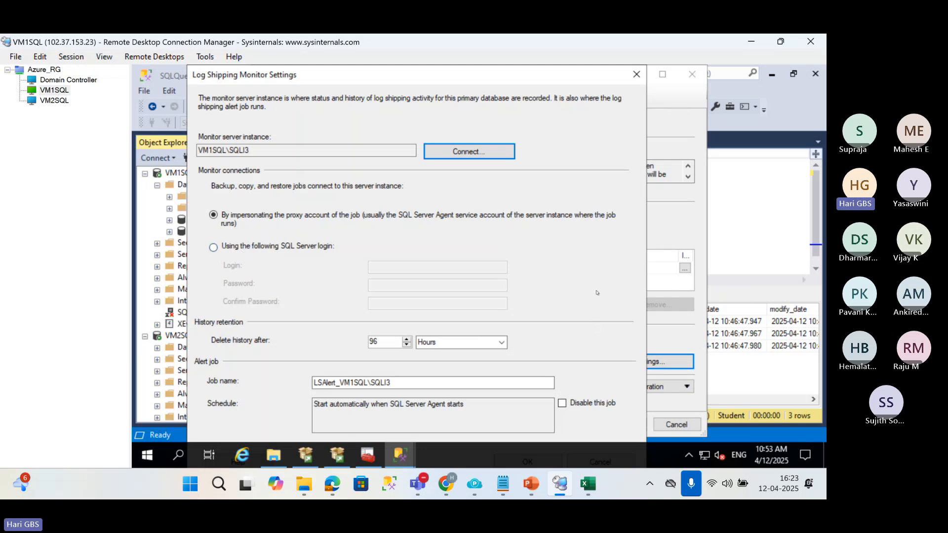
# Accept the monitor settings and save the Student database's log shipping configuration, closing the progress dialog.
pyautogui.press('Return')
pyautogui.press('Escape')
pyautogui.moveTo(553, 74); pyautogui.dragTo(551, 65)
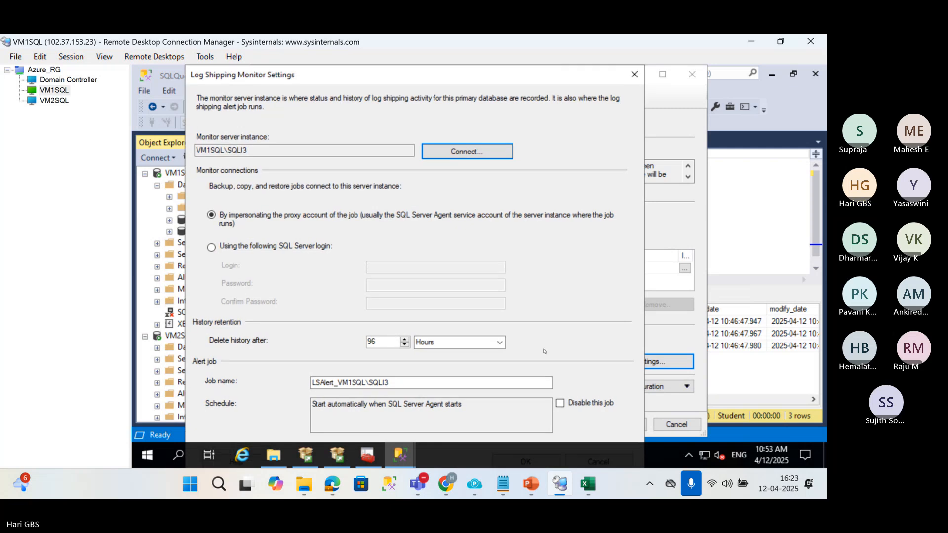
pyautogui.click(671, 458)
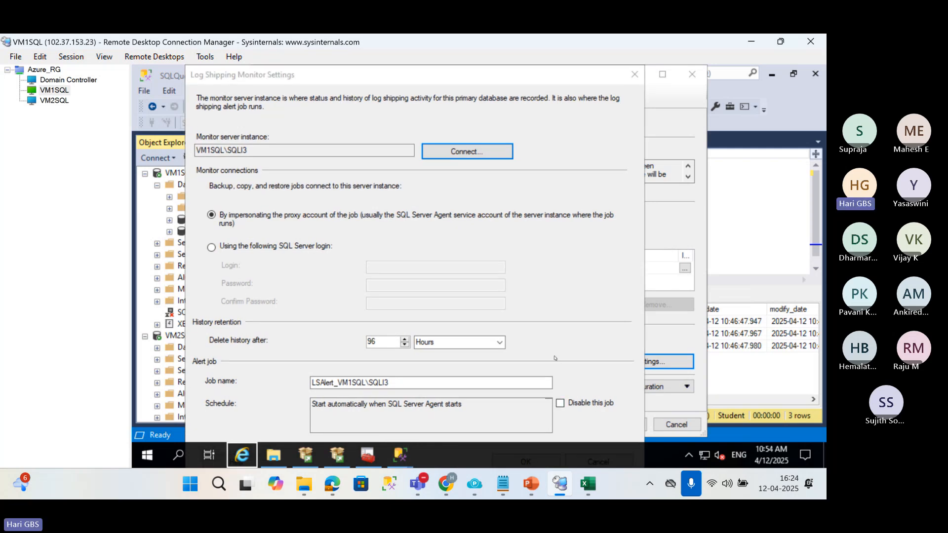
pyautogui.press('Tab')
pyautogui.click(566, 296)
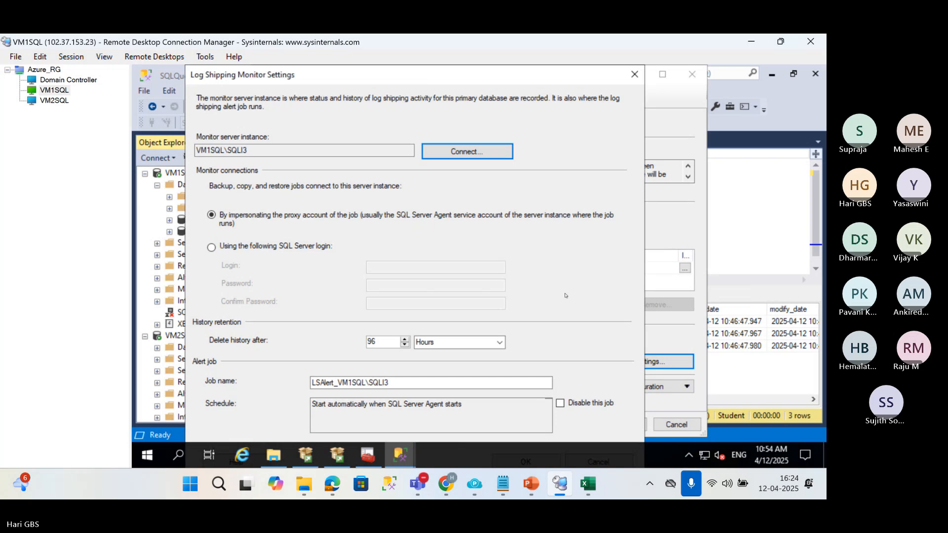
pyautogui.press('Tab')
pyautogui.press('Return')
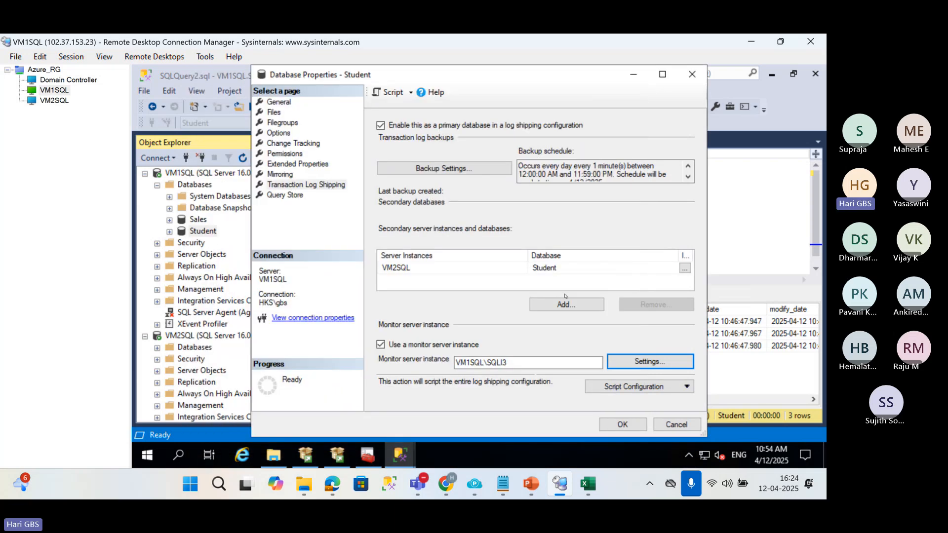
pyautogui.click(622, 425)
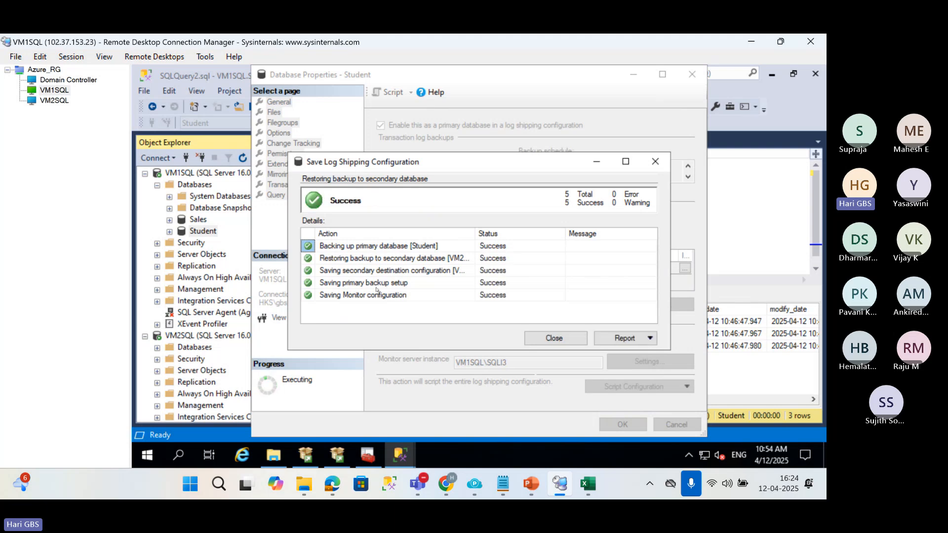
pyautogui.click(568, 338)
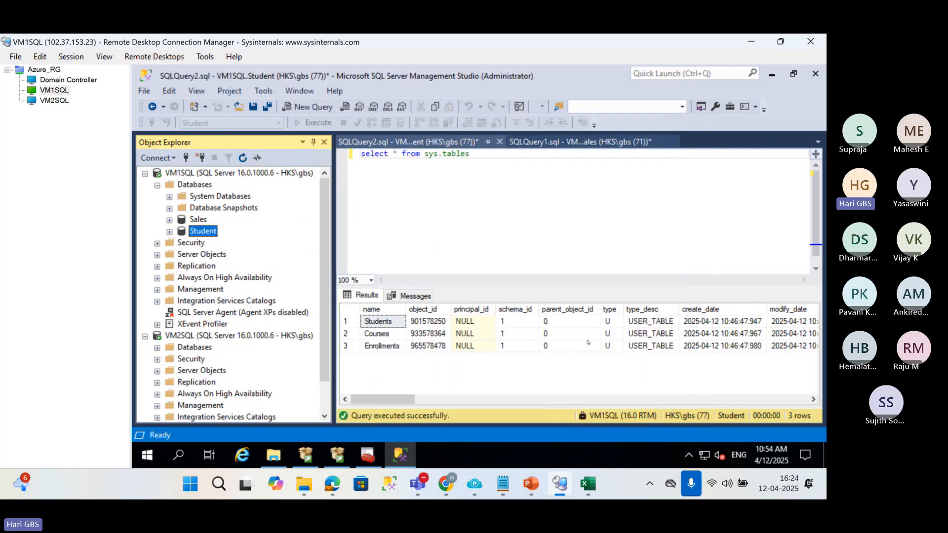
# Switch to the VM2SQL session, refresh its databases in Management Studio and select the Student database.
pyautogui.click(72, 101)
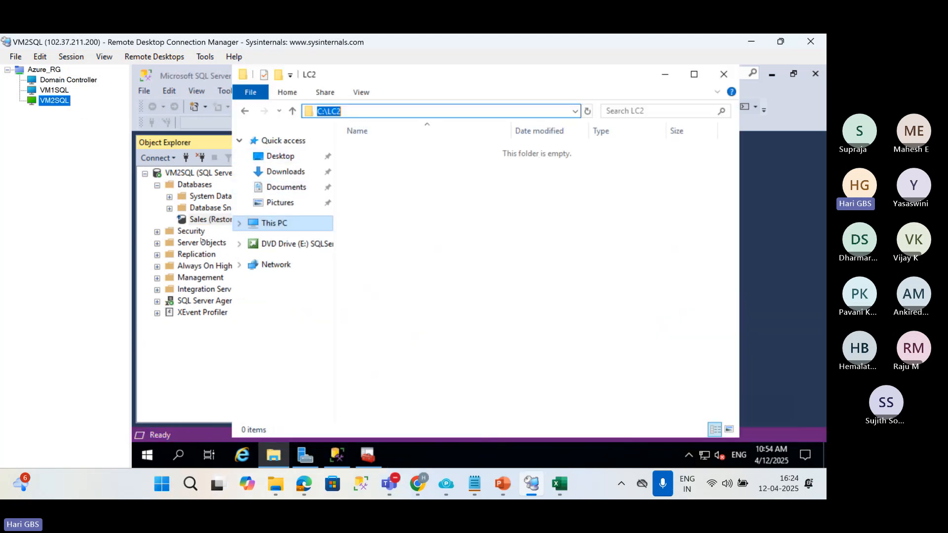
pyautogui.click(212, 219)
pyautogui.click(194, 184)
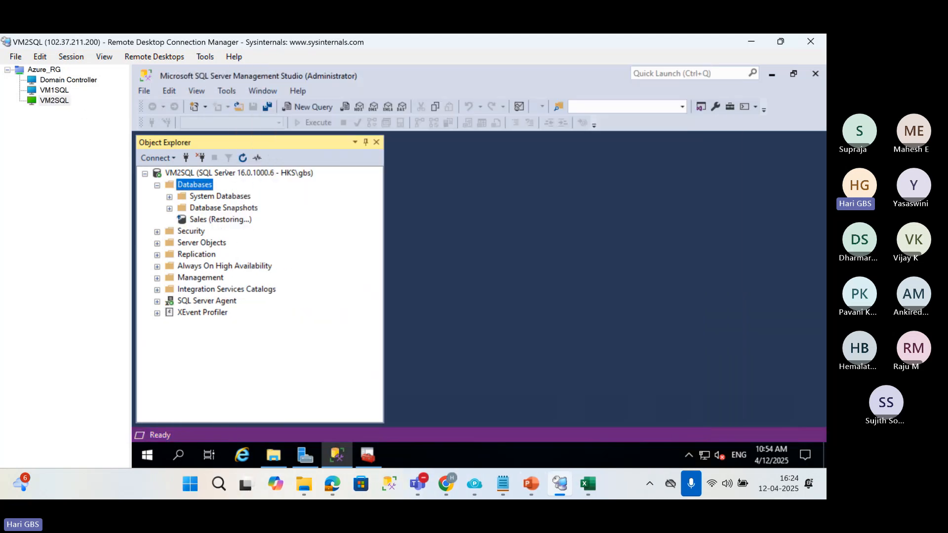
pyautogui.click(242, 157)
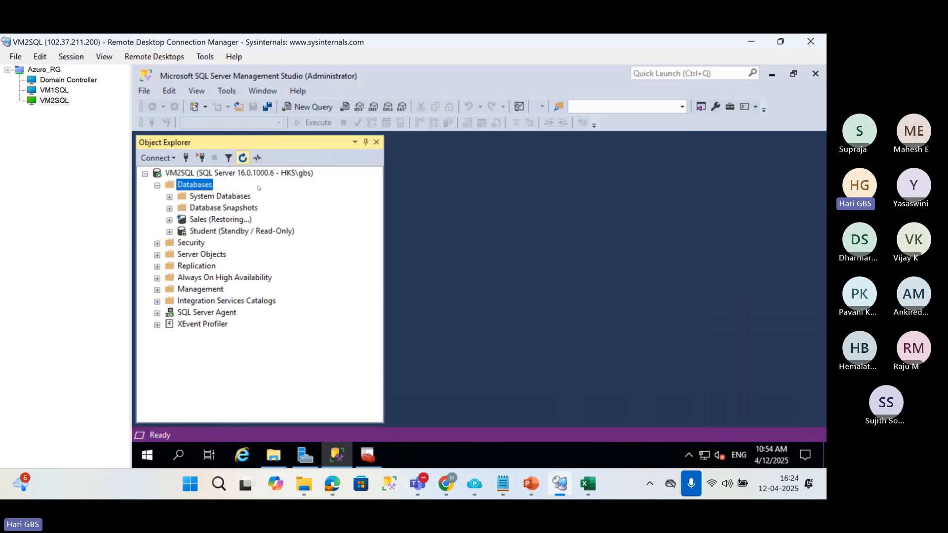
pyautogui.click(227, 233)
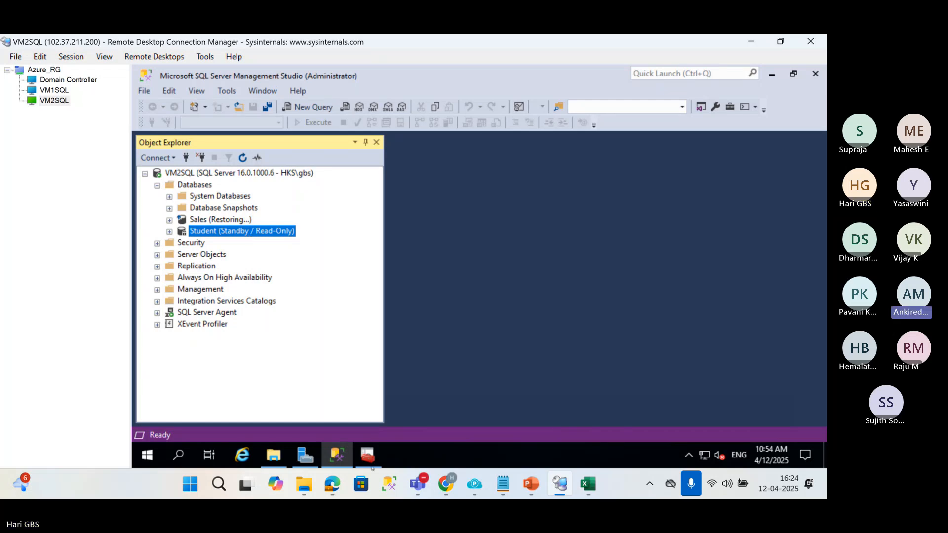
# Switch to the Teams meeting, mute and unmute the microphone, and minimize the meeting window.
pyautogui.click(417, 494)
pyautogui.click(376, 405)
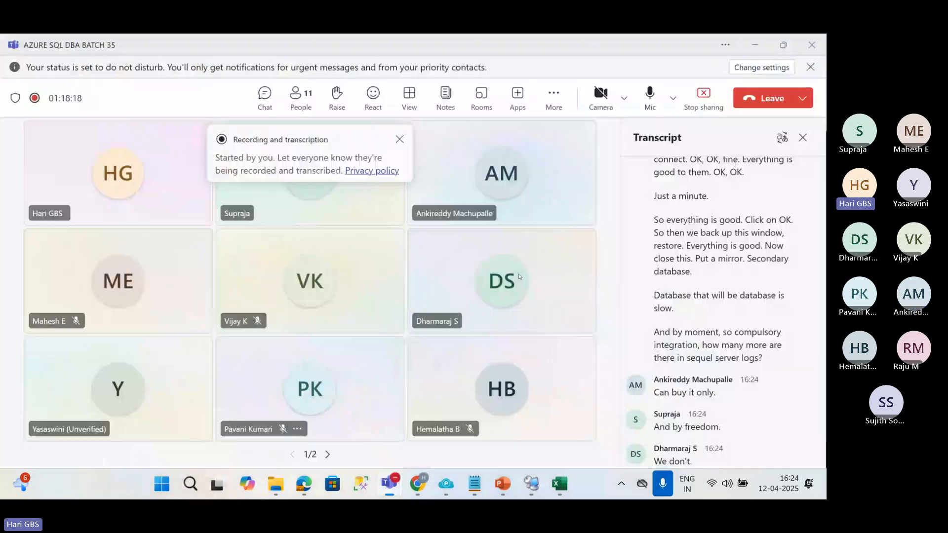
pyautogui.click(649, 99)
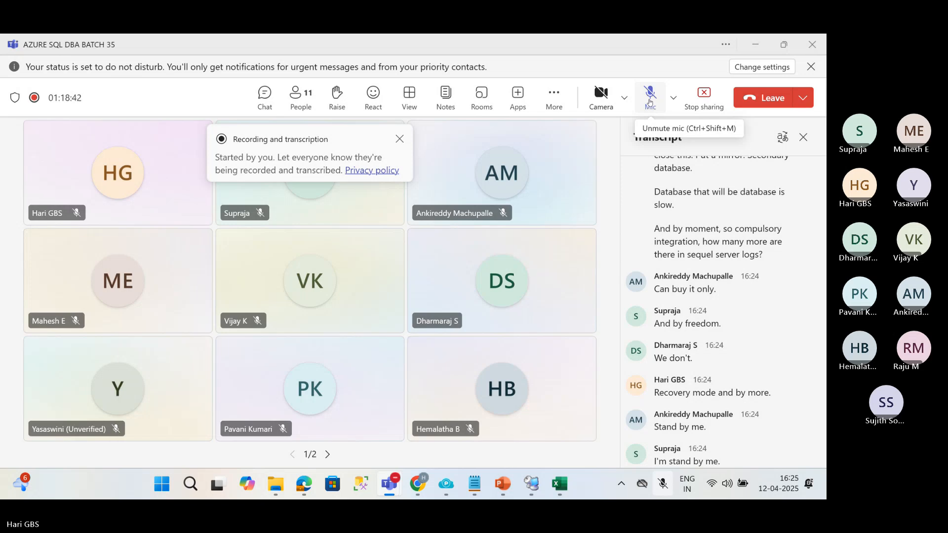
pyautogui.click(650, 102)
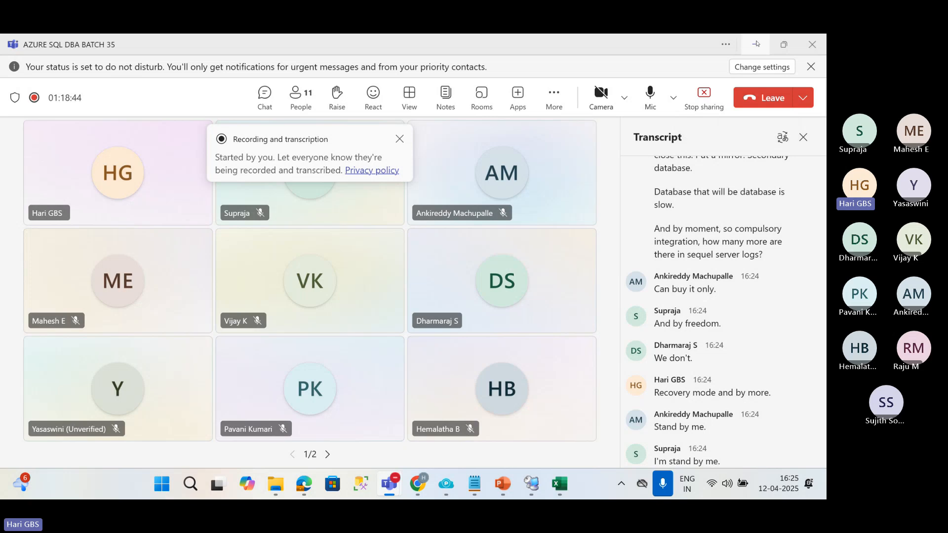
pyautogui.click(755, 45)
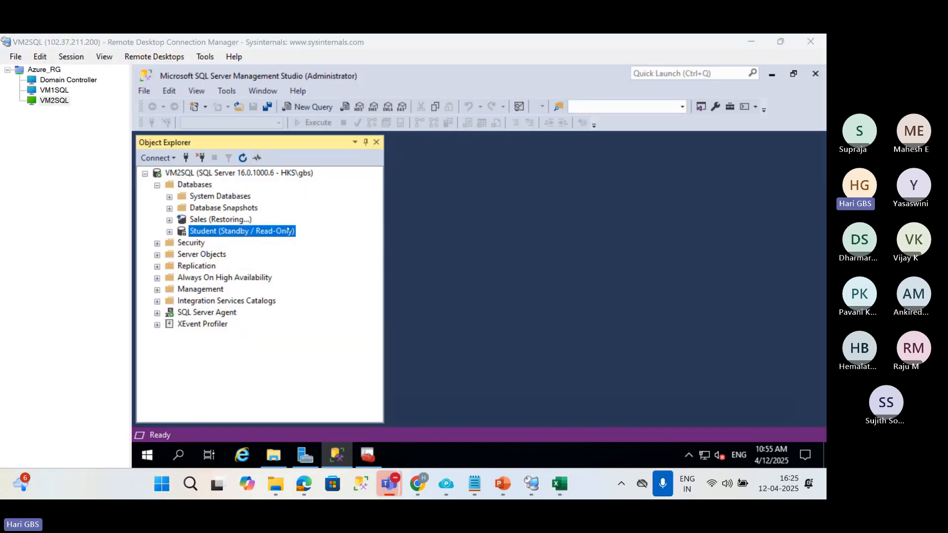
# Expand the Student database's tables on VM2SQL and query the top 1000 rows of dbo.Students.
pyautogui.click(246, 220)
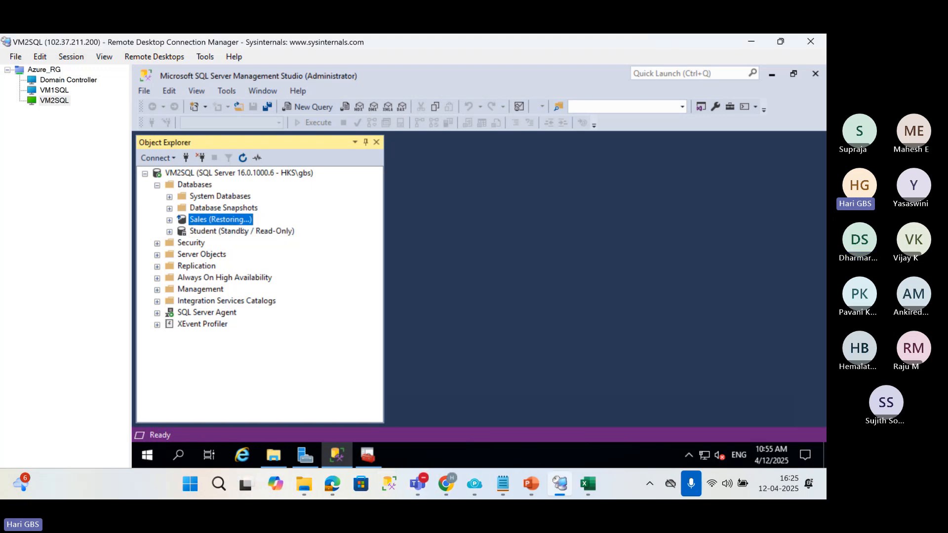
pyautogui.click(169, 233)
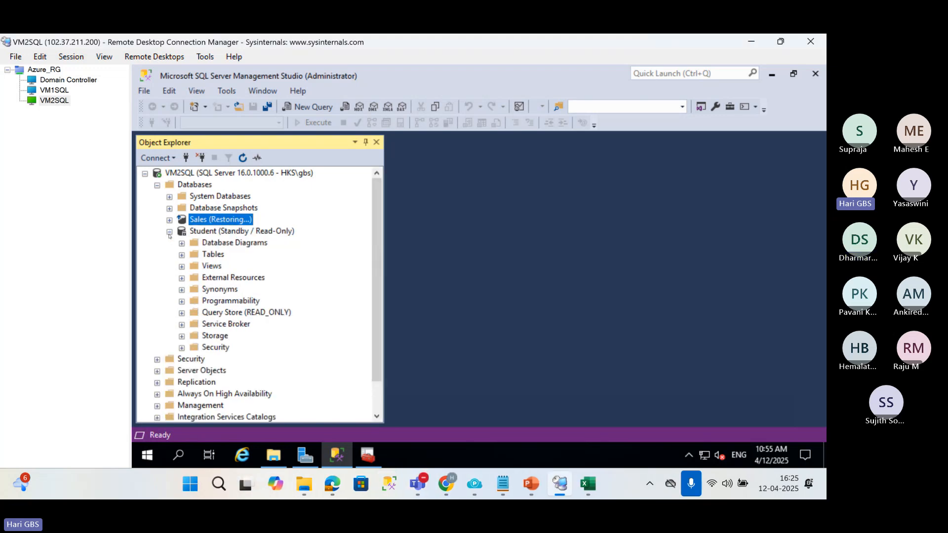
pyautogui.click(181, 254)
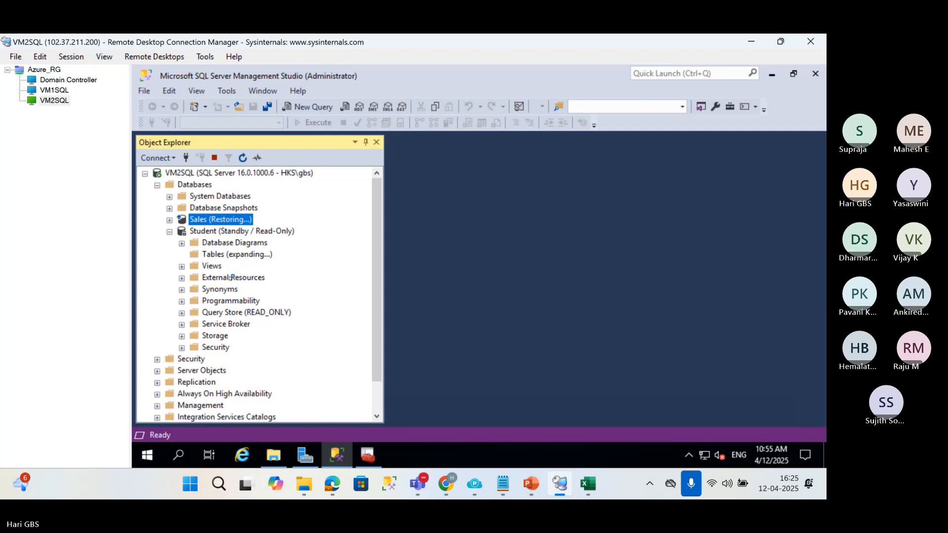
pyautogui.click(241, 314)
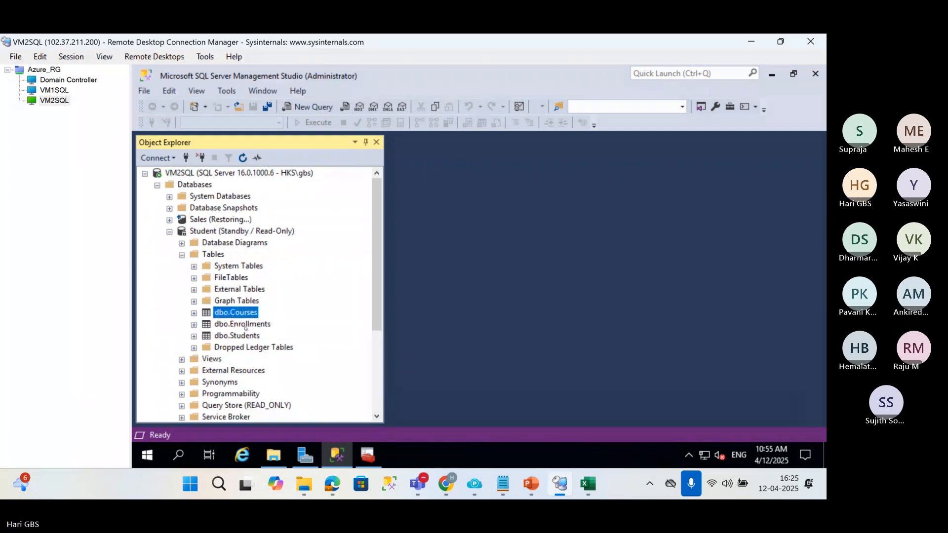
pyautogui.rightClick(245, 336)
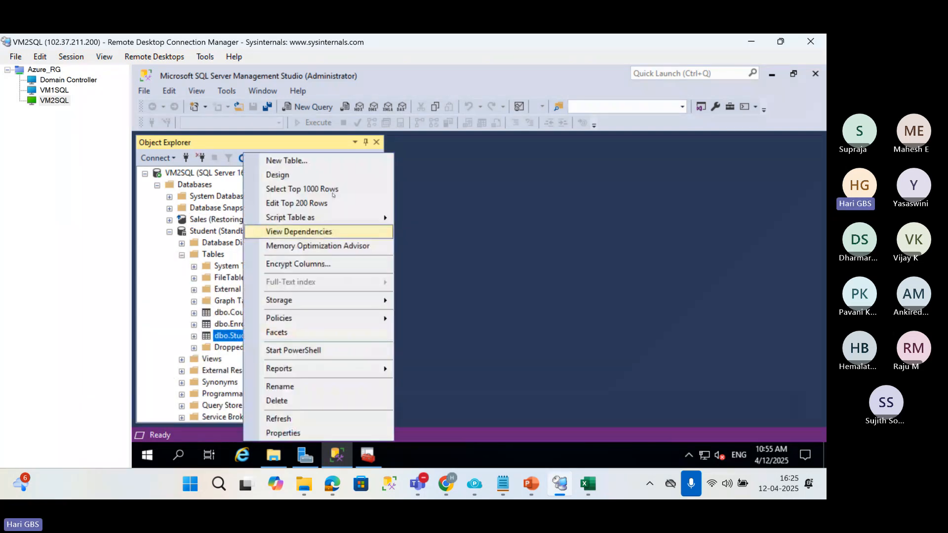
pyautogui.click(333, 192)
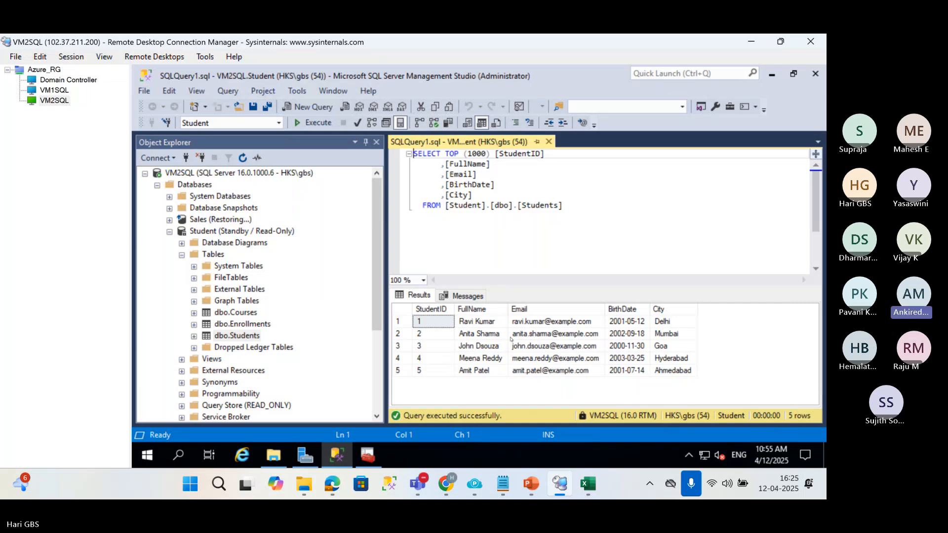
# Try to expand the Sales database on VM2SQL and reselect the Student database for comparison.
pyautogui.click(171, 220)
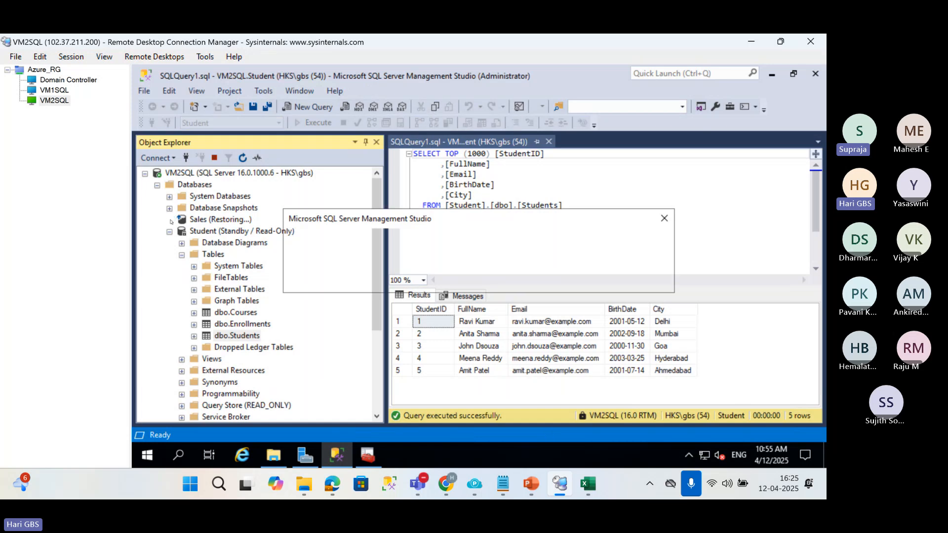
pyautogui.click(633, 278)
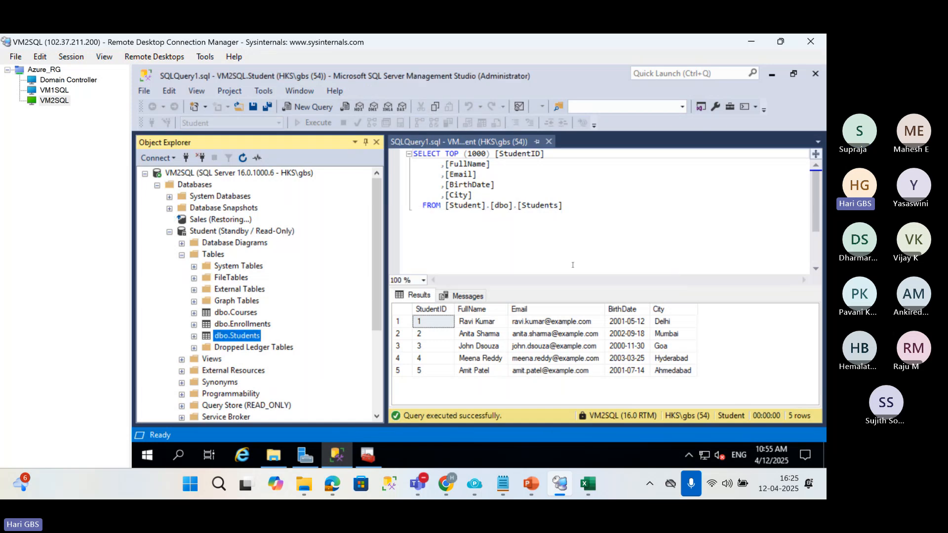
pyautogui.click(217, 221)
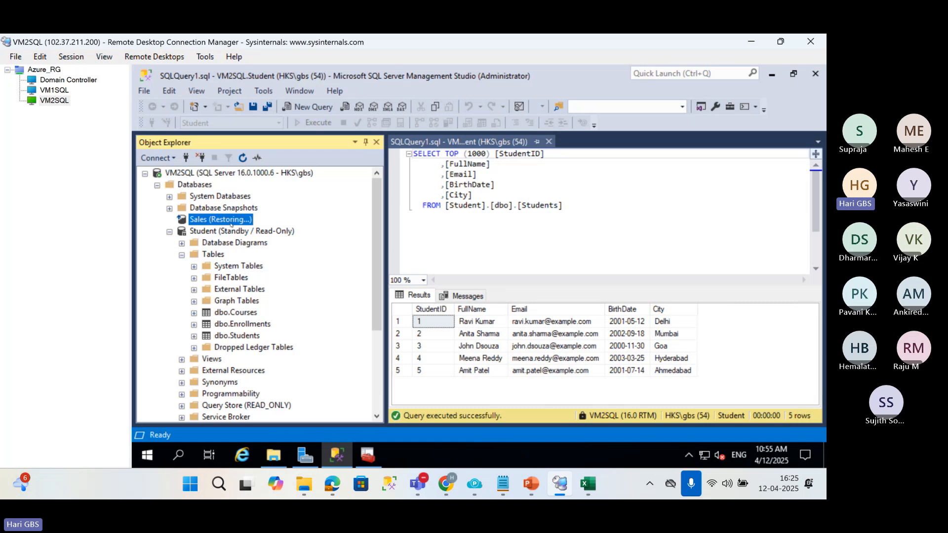
pyautogui.click(229, 233)
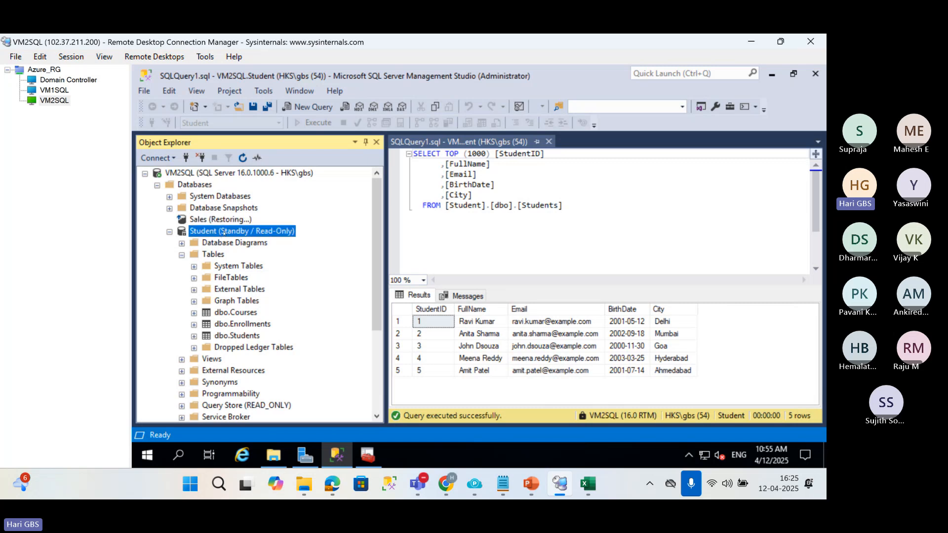
# Switch to the VM1SQL session, then to the Excel workbook, select the sql3 cell and collapse the ribbon.
pyautogui.click(51, 91)
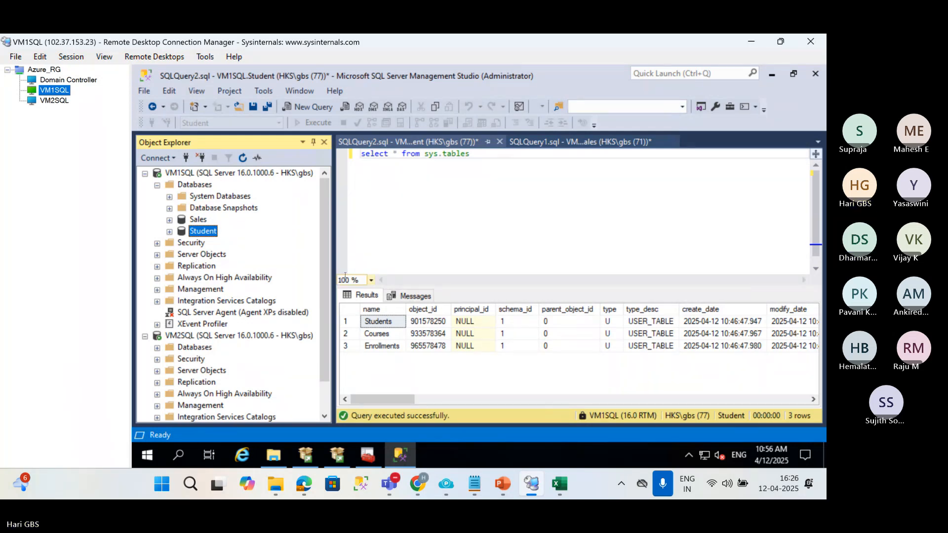
pyautogui.click(559, 484)
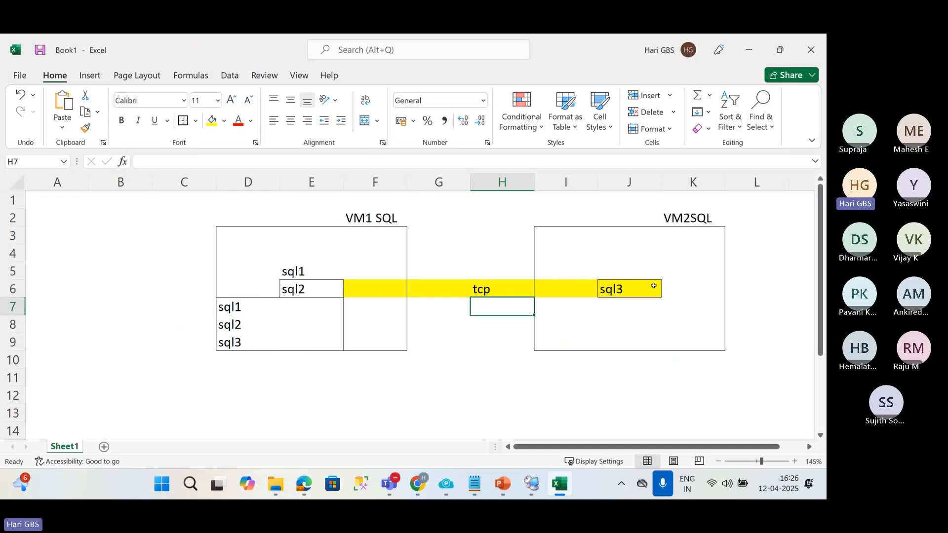
pyautogui.click(654, 286)
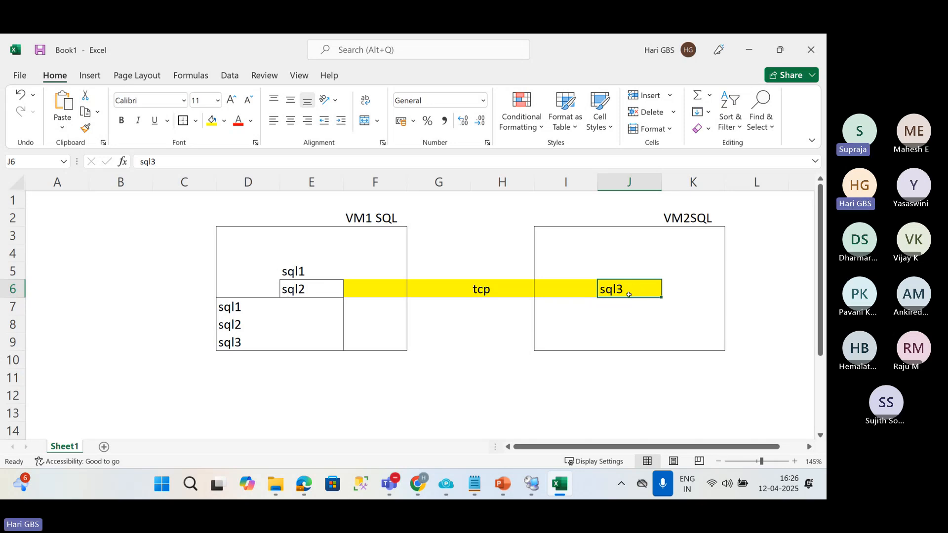
pyautogui.hotkey('ctrl', 'F1')
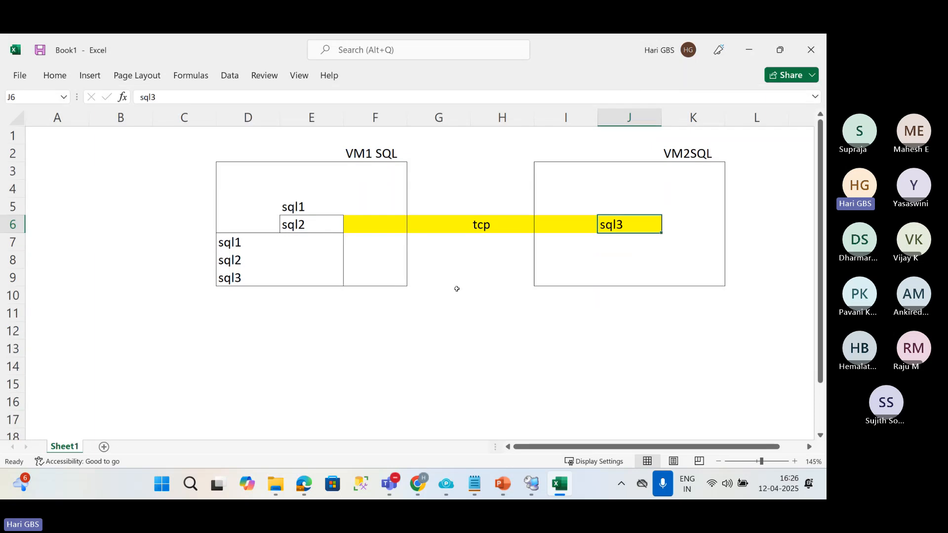
# Draw an outlined box over D20:G26 in Excel and copy it to J20.
pyautogui.scroll(-4, 270, 255)
pyautogui.click(270, 255)
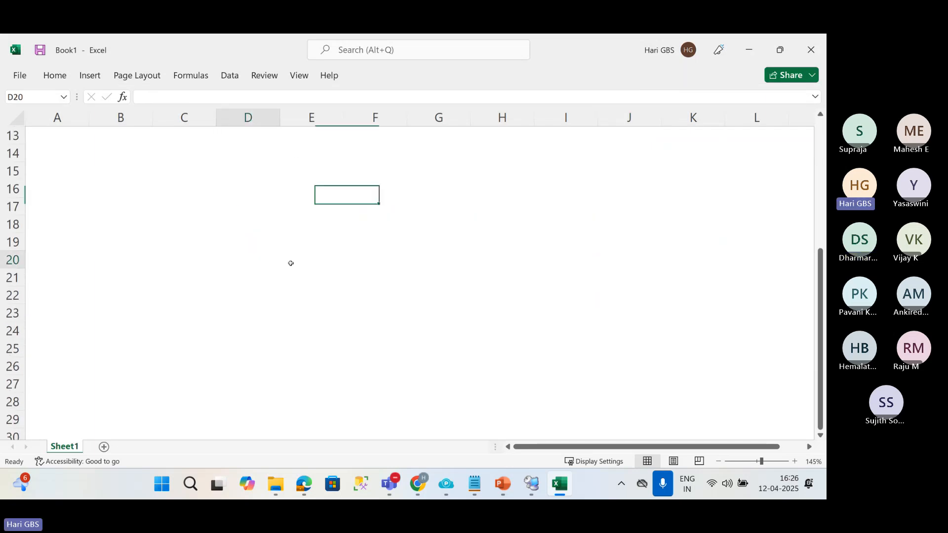
pyautogui.moveTo(291, 263); pyautogui.dragTo(443, 365)
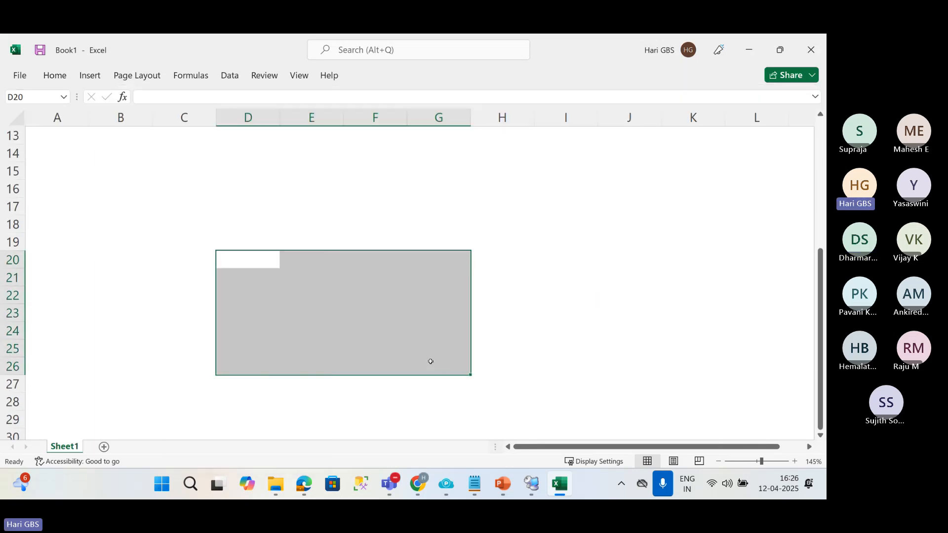
pyautogui.hotkey('ctrl', 'c')
pyautogui.click(640, 243)
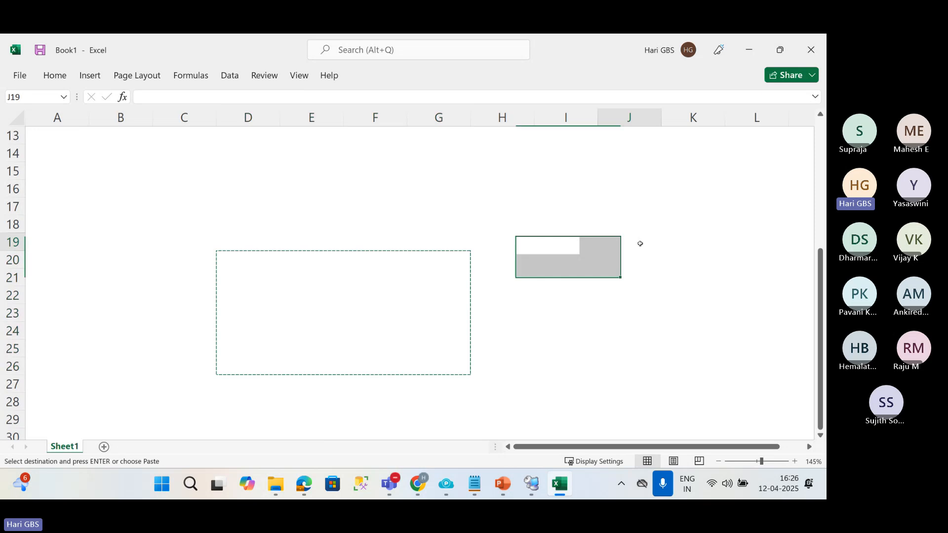
pyautogui.click(641, 260)
pyautogui.hotkey('ctrl', 'v')
pyautogui.press('Escape')
pyautogui.moveTo(613, 446); pyautogui.dragTo(649, 448)
# Enter abcdefg in cell D21 inside the first outlined box.
pyautogui.click(299, 273)
pyautogui.click(173, 271)
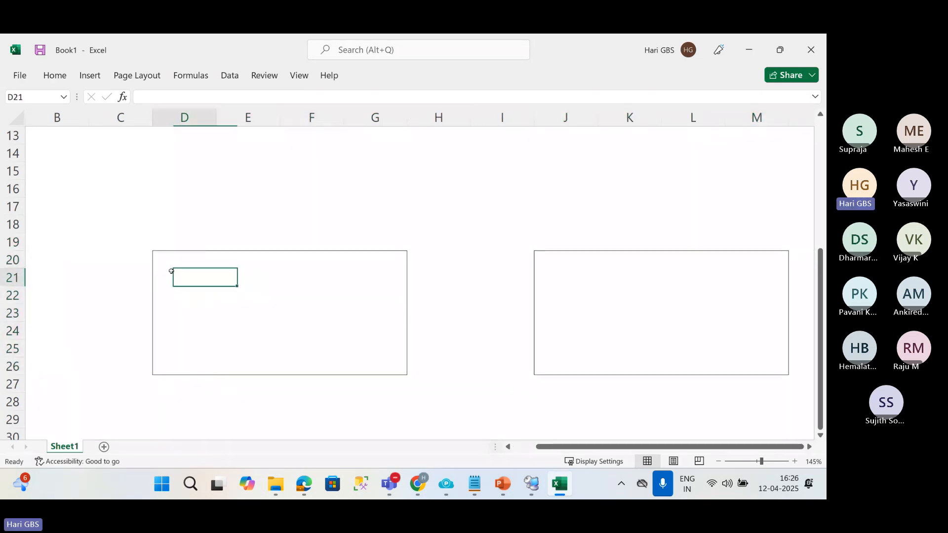
pyautogui.write('ab')
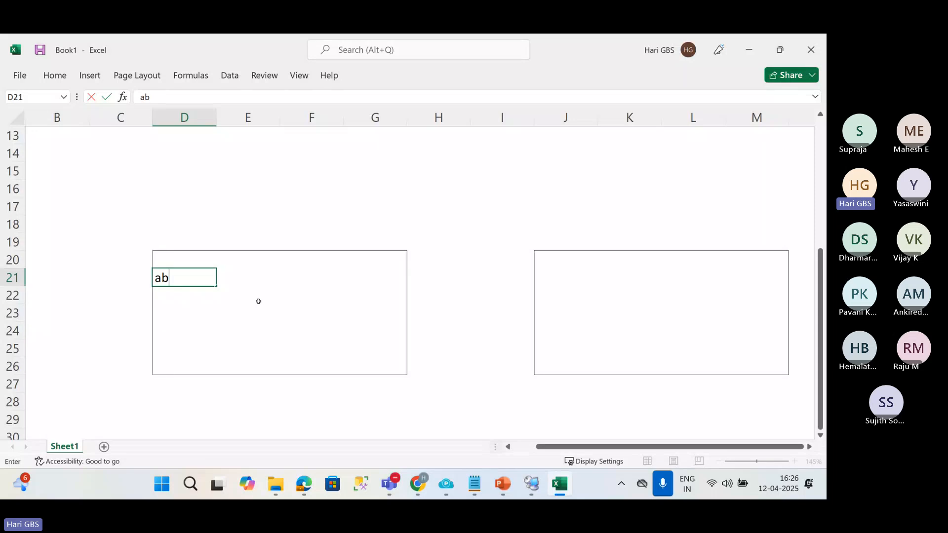
pyautogui.write('cdefh')
pyautogui.press('BackSpace')
pyautogui.write('g')
pyautogui.click(258, 299)
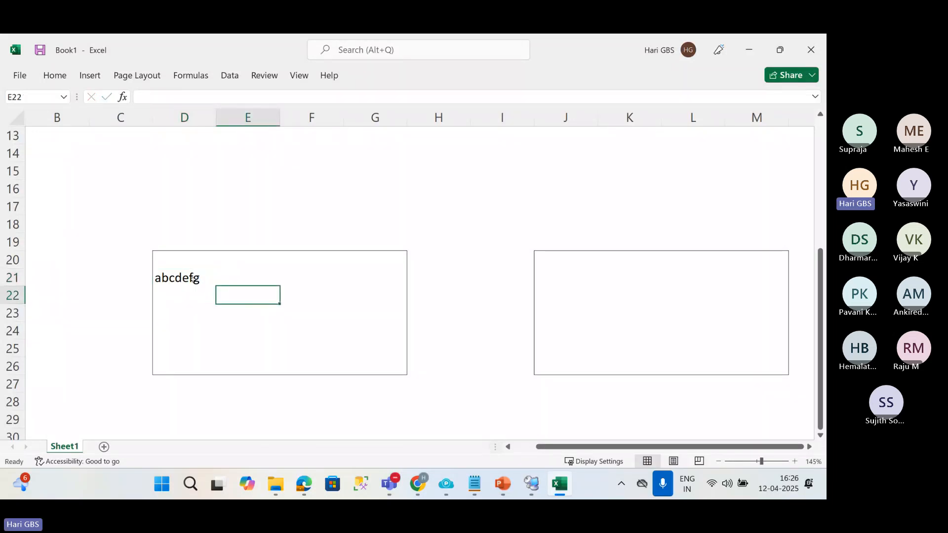
# Copy the abcdefg text from D21 to J21 in the second outlined box.
pyautogui.click(193, 279)
pyautogui.hotkey('ctrl', 'c')
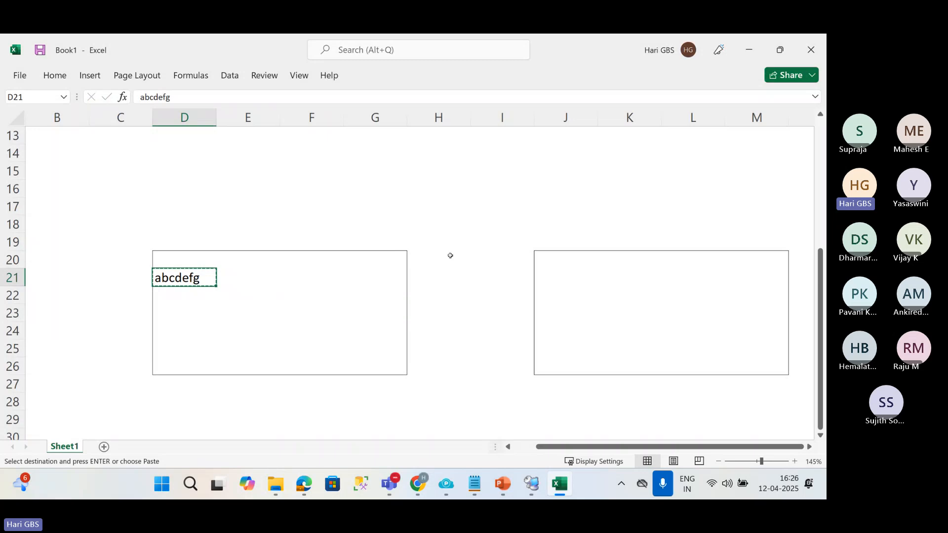
pyautogui.click(537, 279)
pyautogui.hotkey('ctrl', 'v')
pyautogui.press('Escape')
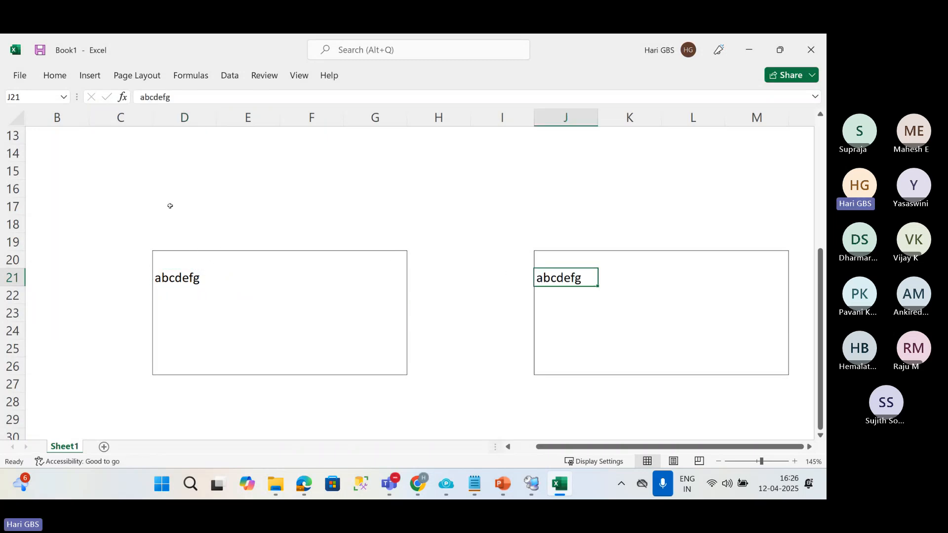
pyautogui.moveTo(158, 190); pyautogui.dragTo(179, 250)
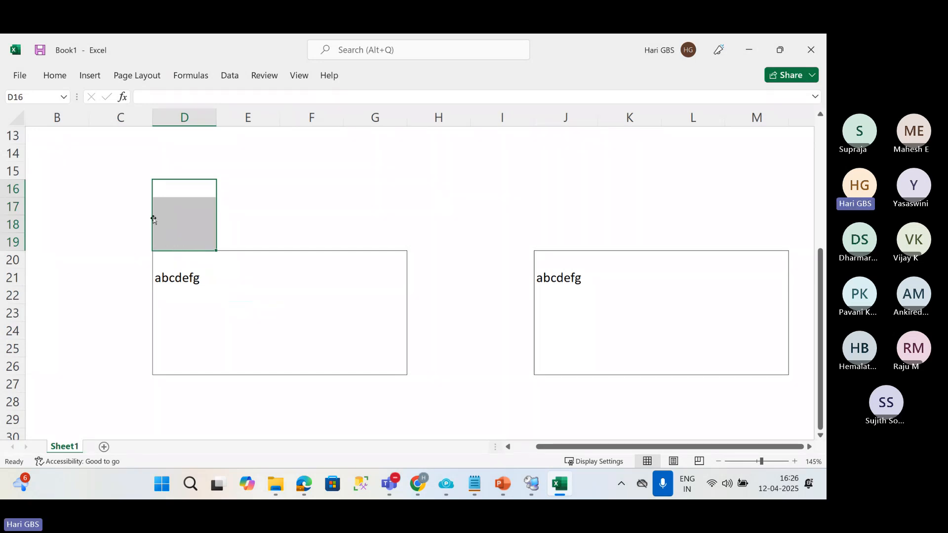
pyautogui.click(184, 291)
pyautogui.click(180, 280)
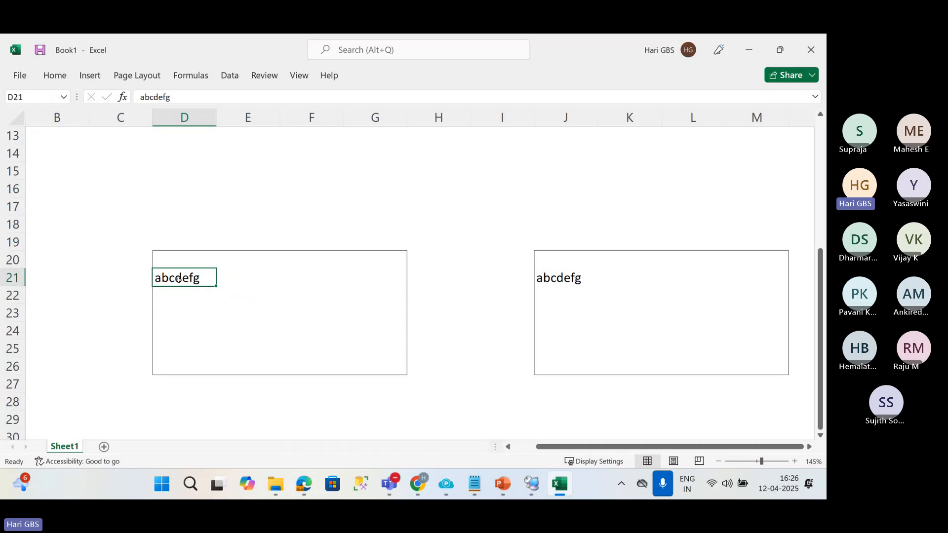
pyautogui.click(566, 276)
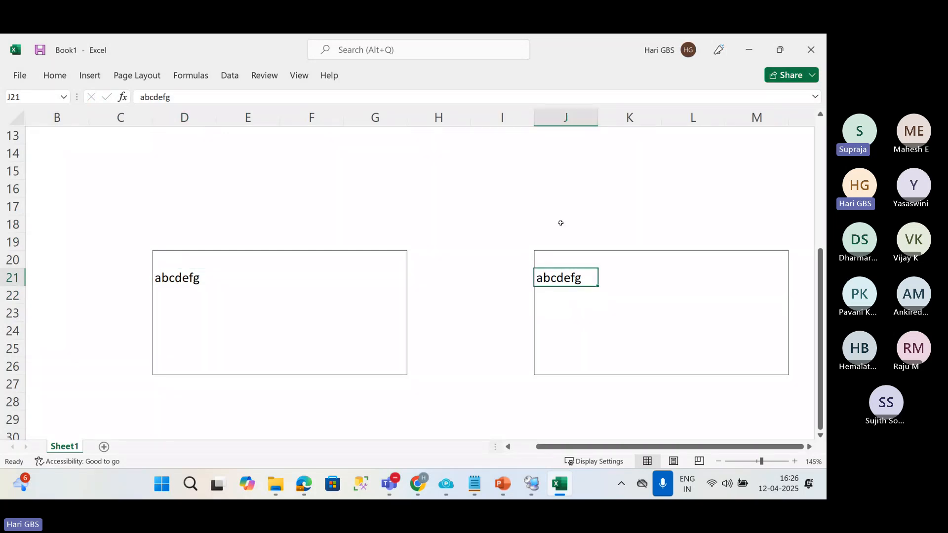
# Enter the labels servername in J17 and password in J18 above the second box.
pyautogui.click(562, 205)
pyautogui.write('servername')
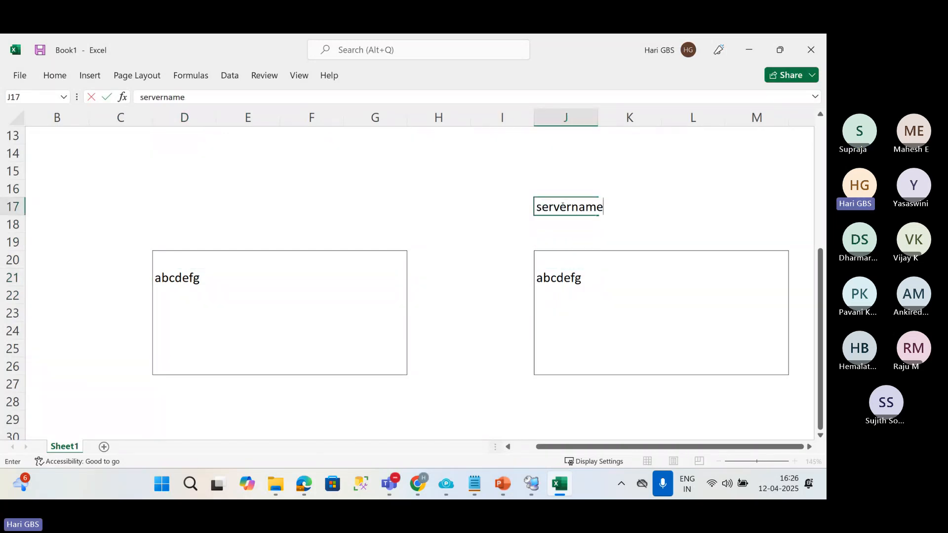
pyautogui.press('Return')
pyautogui.write('p')
pyautogui.press('BackSpace')
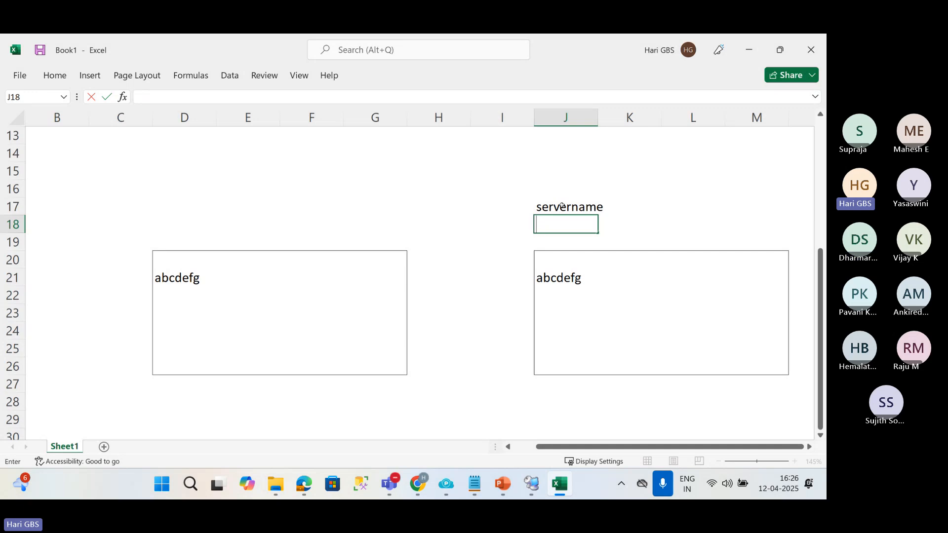
pyautogui.write('passwrod')
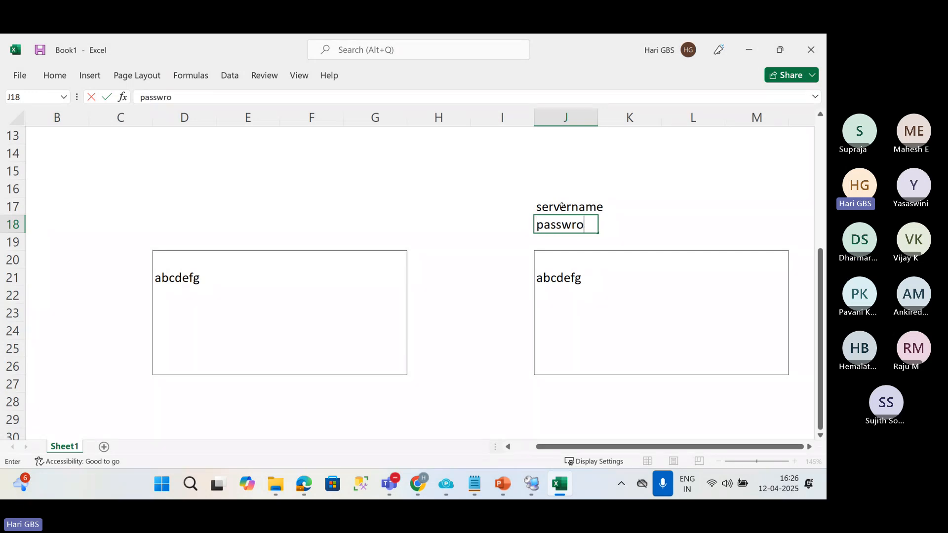
pyautogui.press('Return')
pyautogui.press('Up')
pyautogui.press('F2')
pyautogui.press('BackSpace')
pyautogui.press('BackSpace')
pyautogui.press('BackSpace')
pyautogui.write('ord')
pyautogui.press('Return')
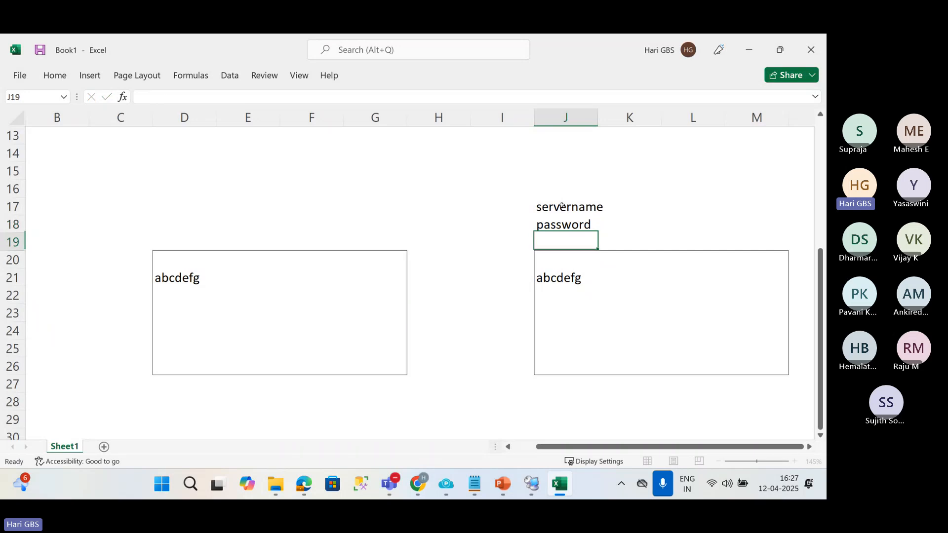
# Enter select in L17 above the second box and highlight the box range J20:M26.
pyautogui.click(197, 277)
pyautogui.click(585, 277)
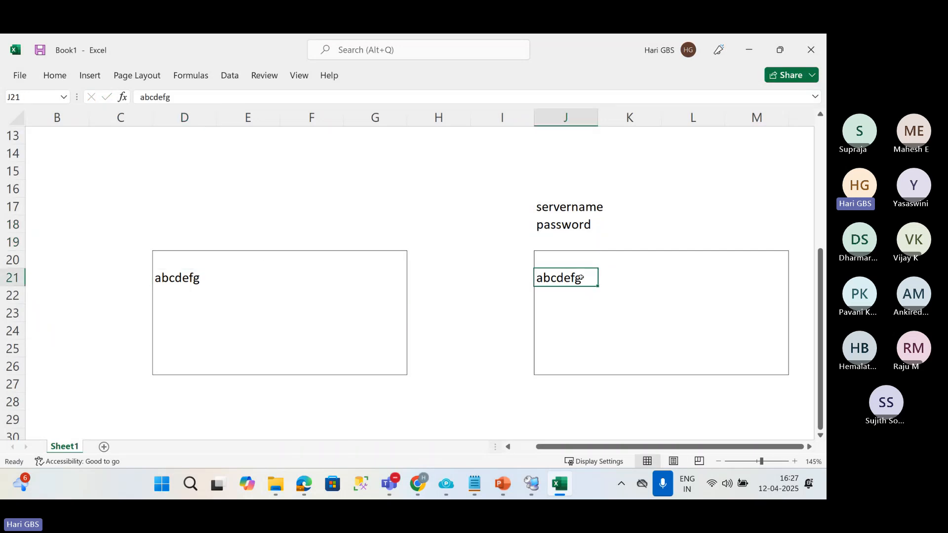
pyautogui.click(680, 202)
pyautogui.write('select')
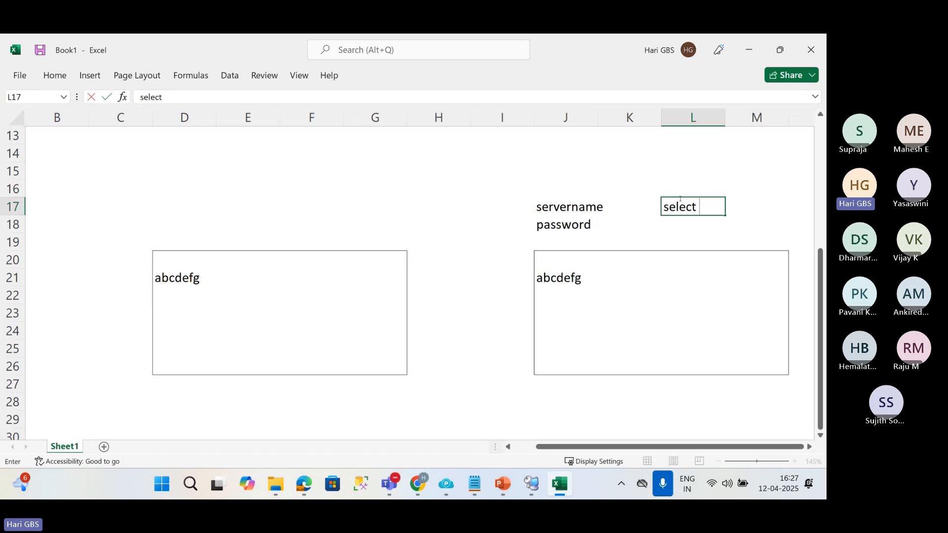
pyautogui.press('Return')
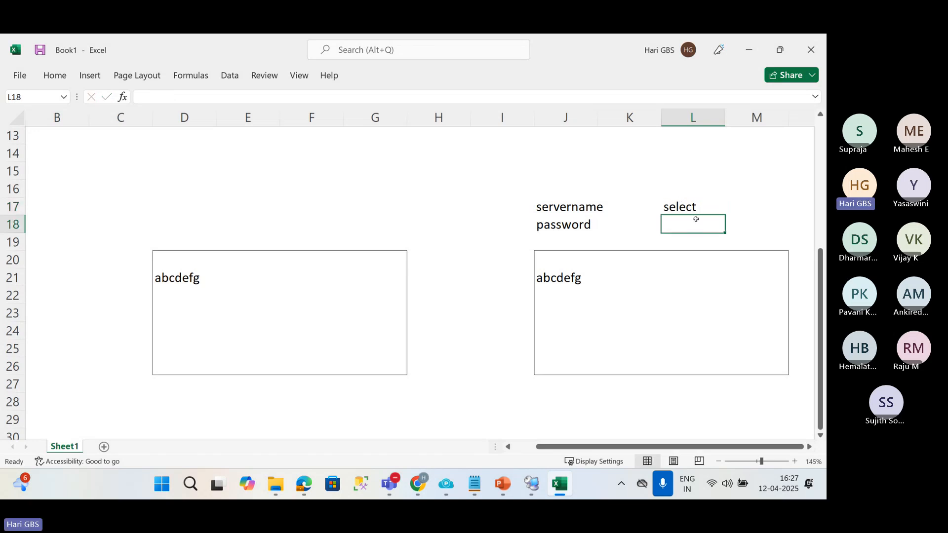
pyautogui.click(568, 268)
pyautogui.moveTo(569, 268); pyautogui.dragTo(760, 368)
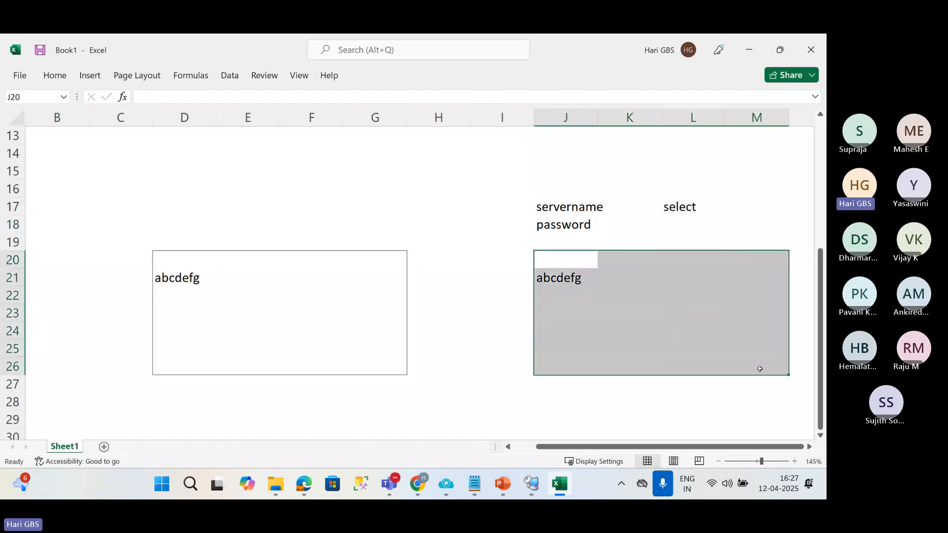
# List insert, update and delete in cells E17 to E19 above the first box.
pyautogui.click(233, 210)
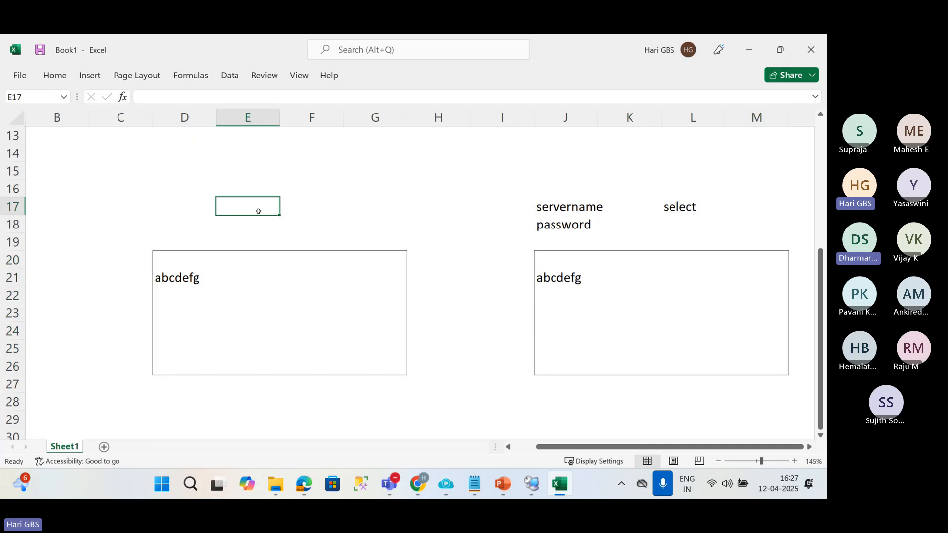
pyautogui.write('insert')
pyautogui.press('Return')
pyautogui.write('update')
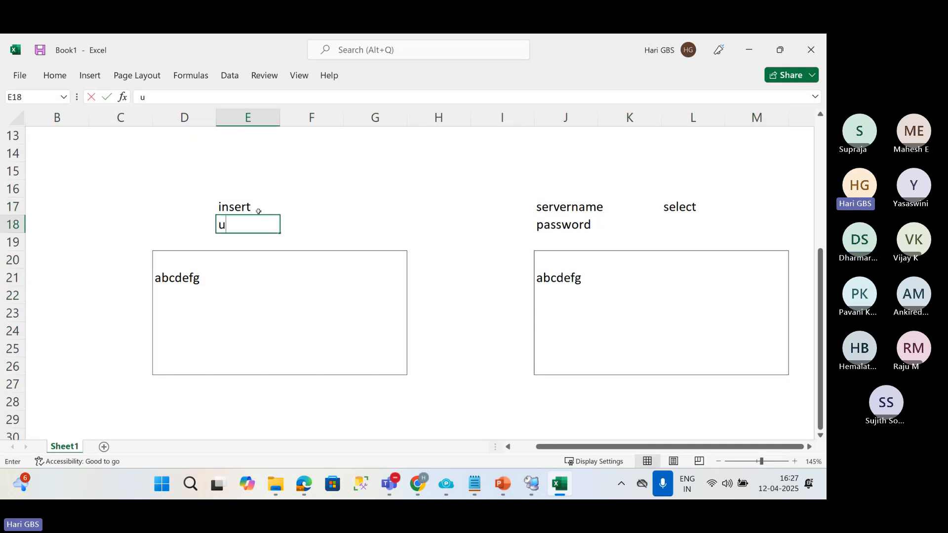
pyautogui.press('Return')
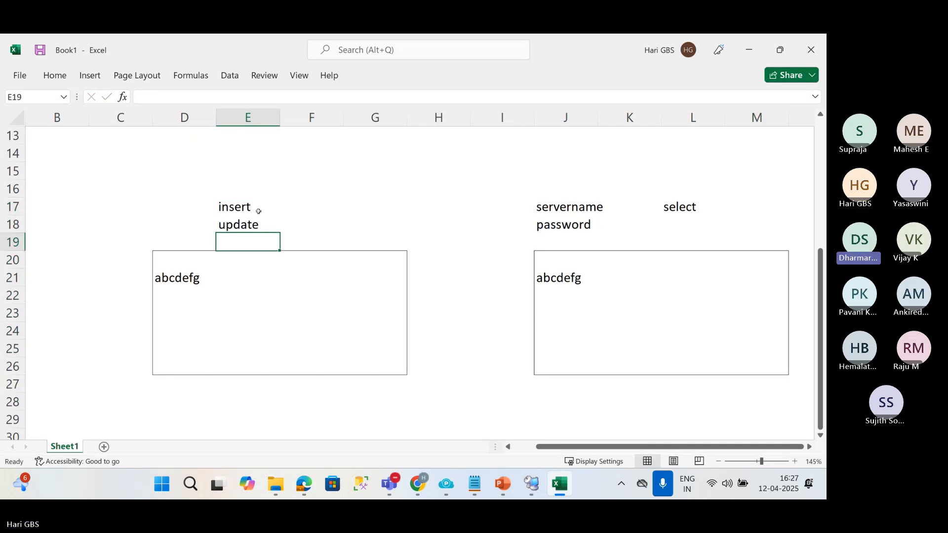
pyautogui.write('delete')
pyautogui.press('Return')
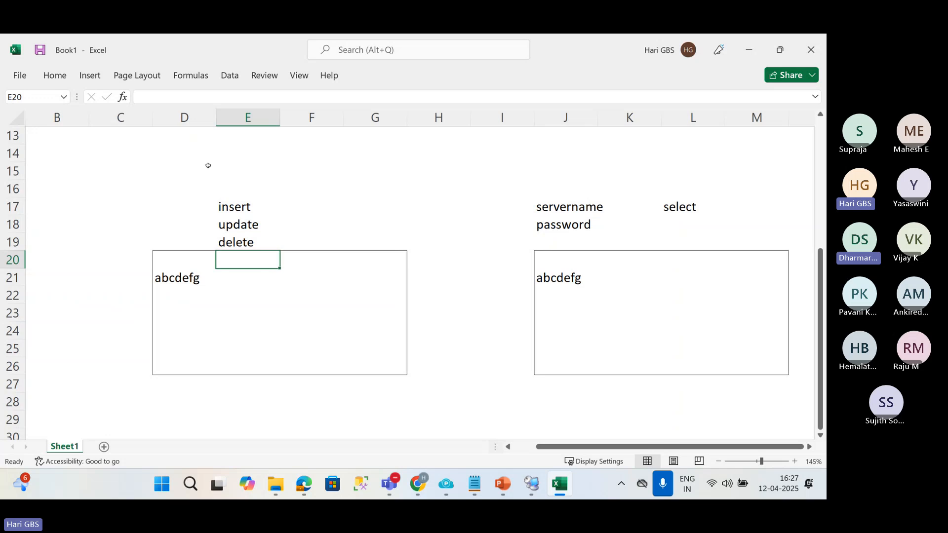
# Highlight both outlined boxes and enter "in Standby mode" in J23 of the second box.
pyautogui.moveTo(160, 257); pyautogui.dragTo(368, 368)
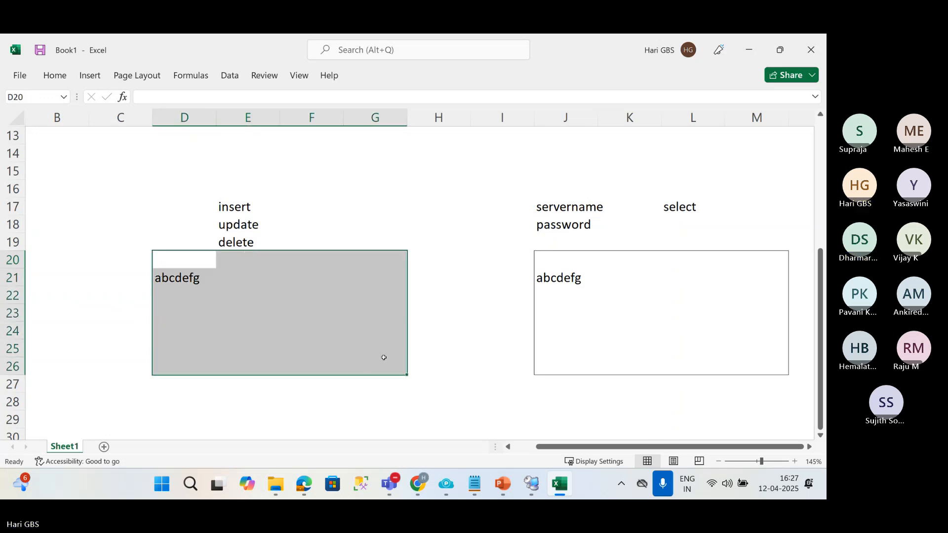
pyautogui.moveTo(543, 259); pyautogui.dragTo(758, 355)
pyautogui.click(594, 311)
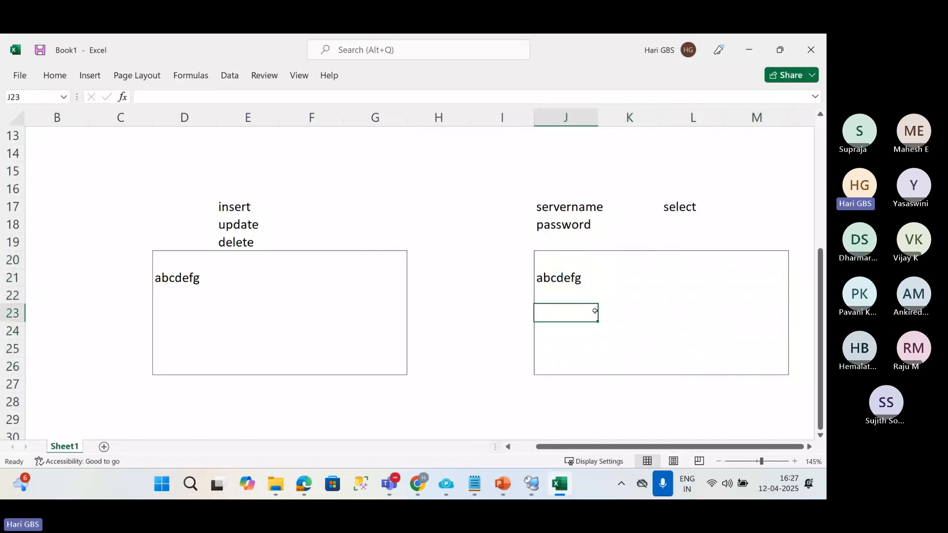
pyautogui.write('in Stan')
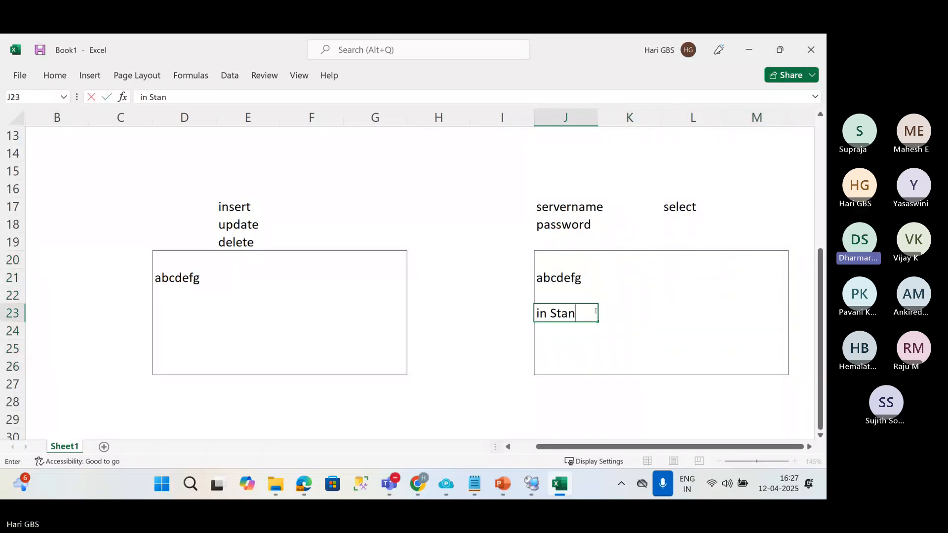
pyautogui.write('dby mode')
pyautogui.press('Return')
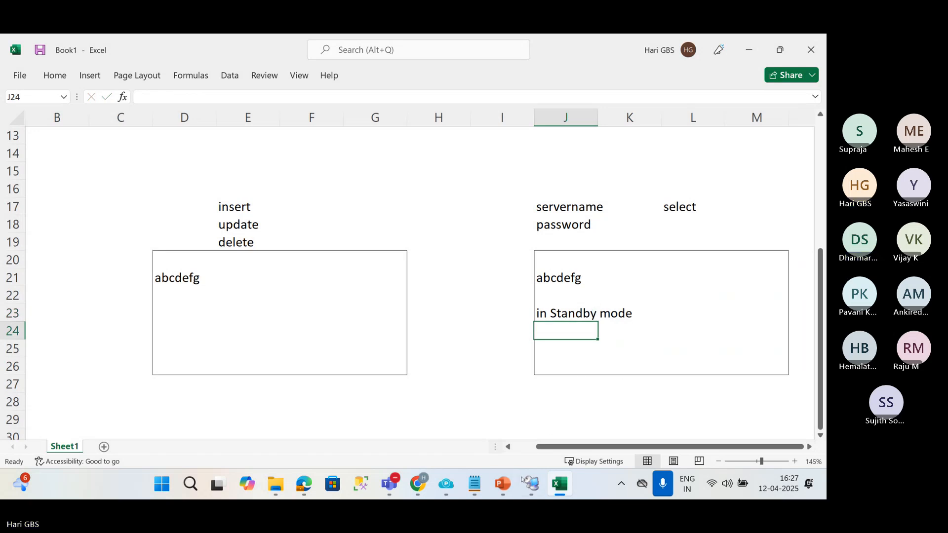
# Switch to PowerPoint and view the log shipping diagram slide.
pyautogui.moveTo(503, 482)
pyautogui.click(433, 390)
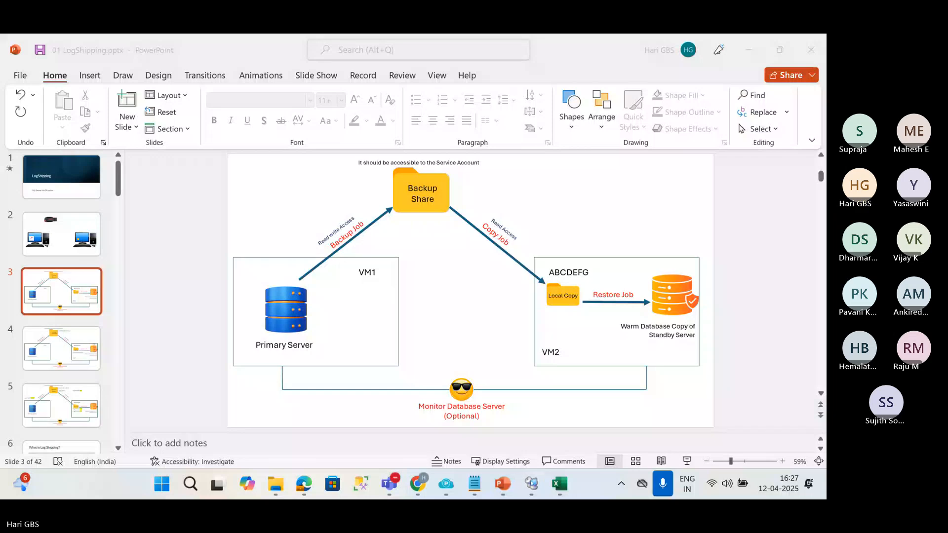
# Switch to the VM1SQL remote session and open the Student database's dbo.Students table for editing its top 200 rows.
pyautogui.click(533, 483)
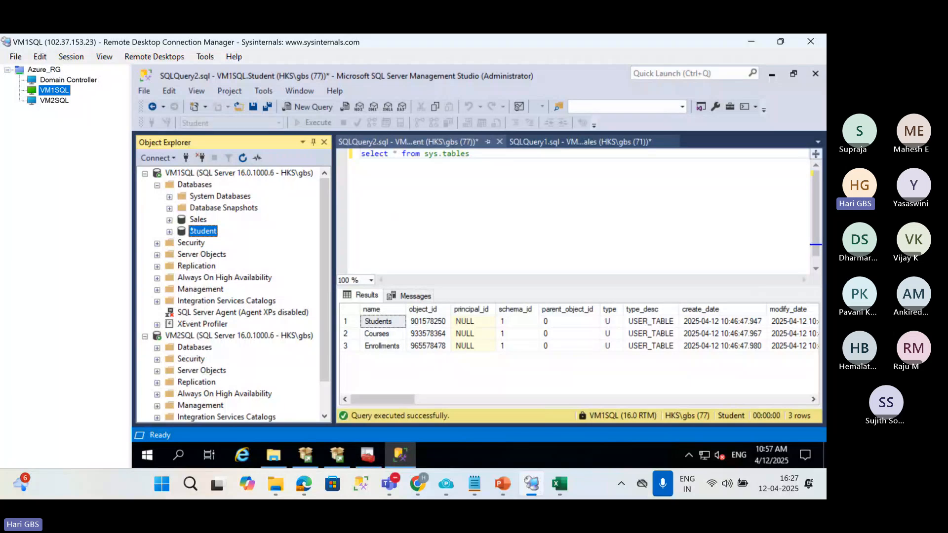
pyautogui.click(170, 231)
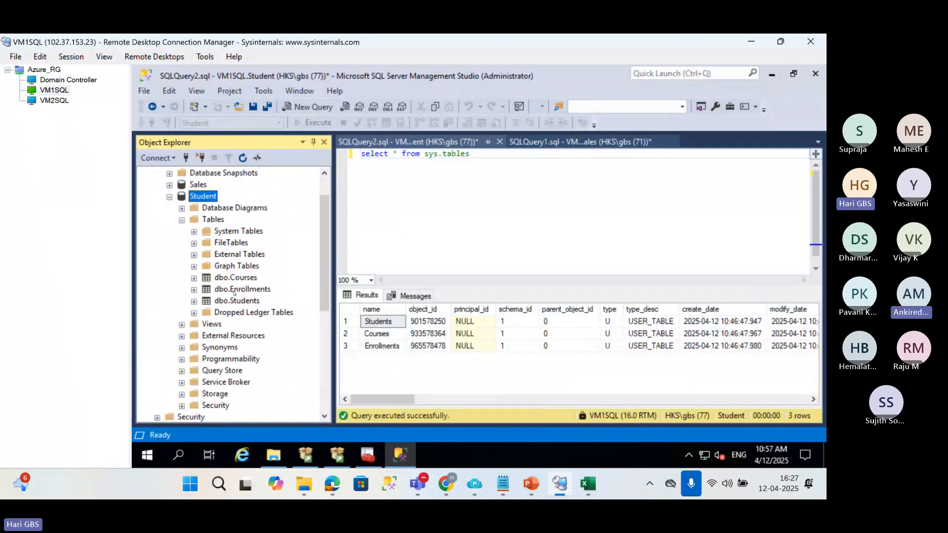
pyautogui.rightClick(236, 302)
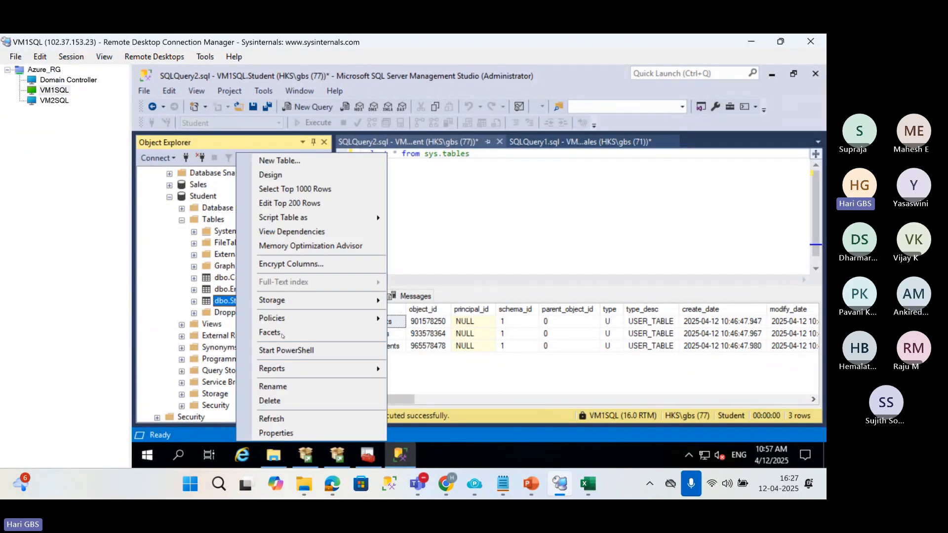
pyautogui.click(427, 226)
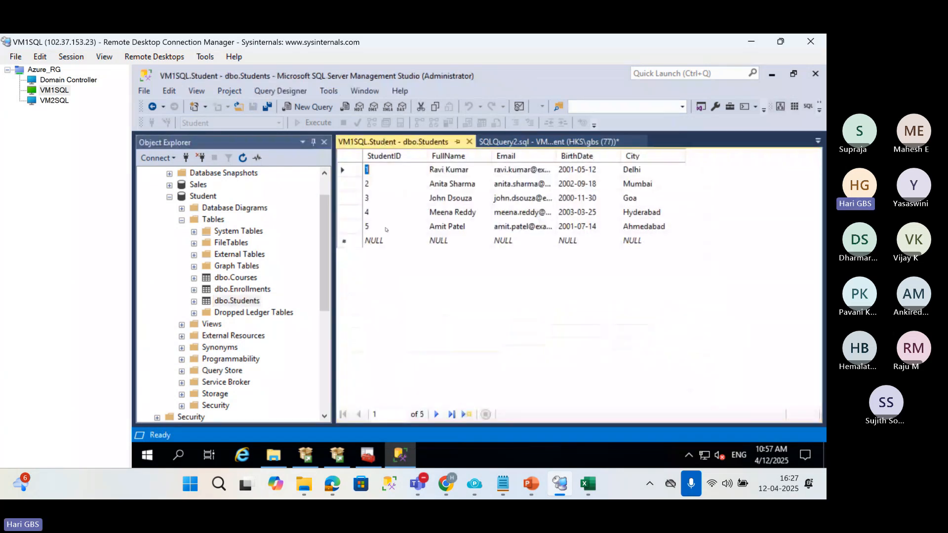
# Start a new row in dbo.Students with StudentID 6 and fill in the student's full name and e-mail.
pyautogui.click(374, 241)
pyautogui.write('6')
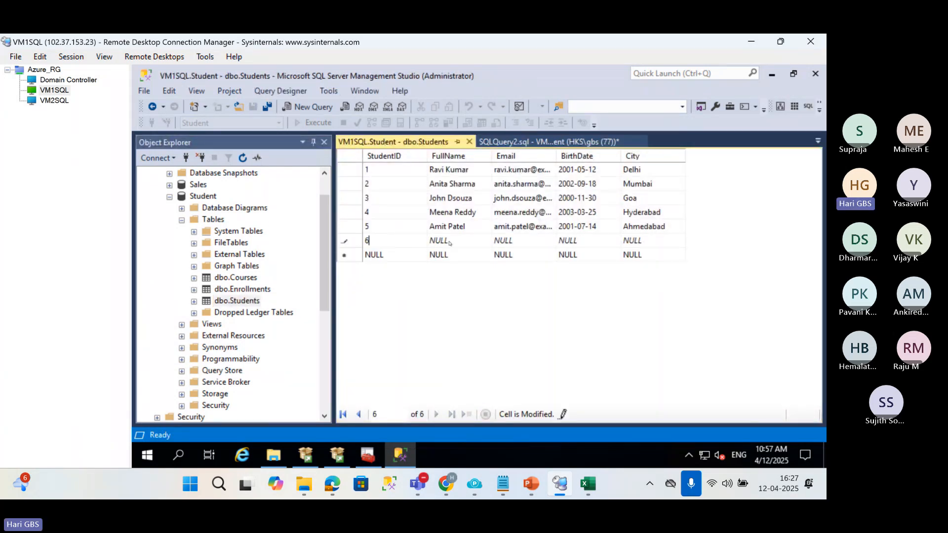
pyautogui.click(449, 242)
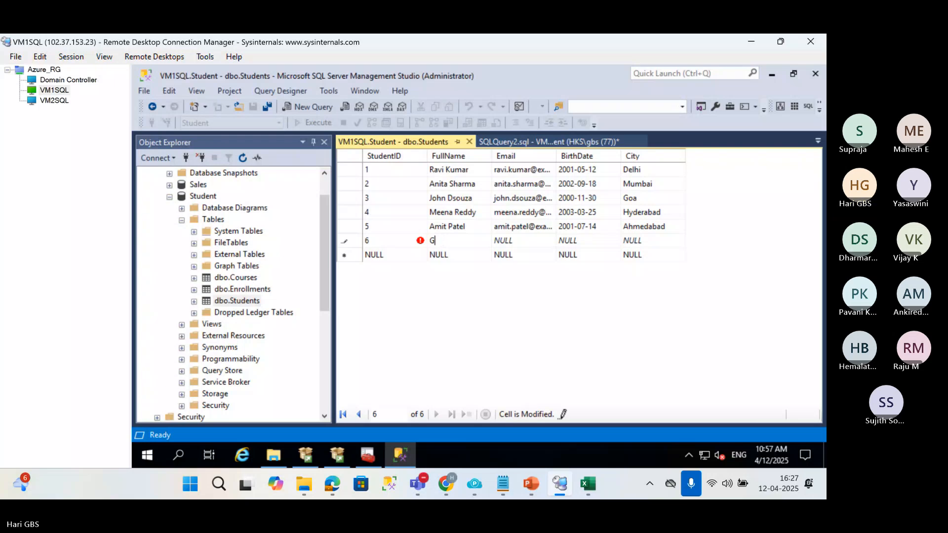
pyautogui.write('Hari')
pyautogui.press('Tab')
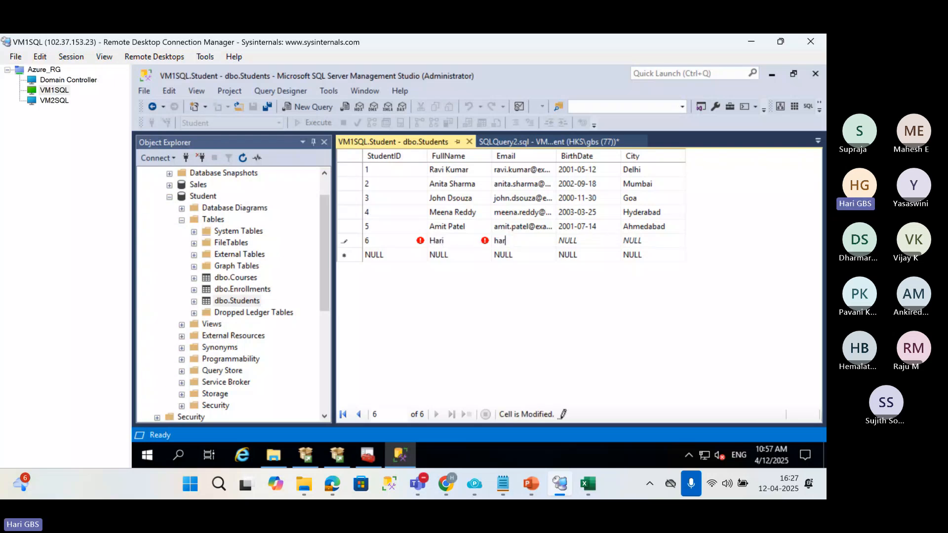
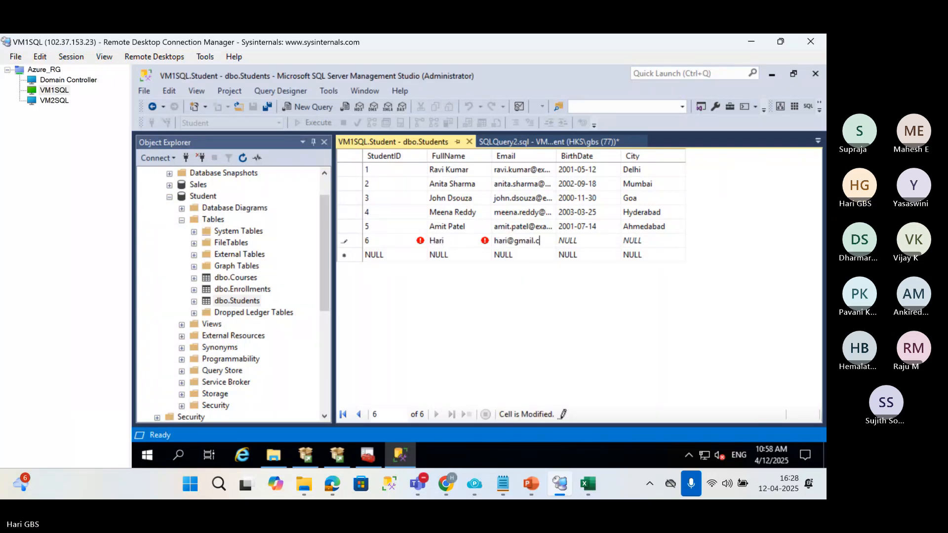
pyautogui.press('Tab')
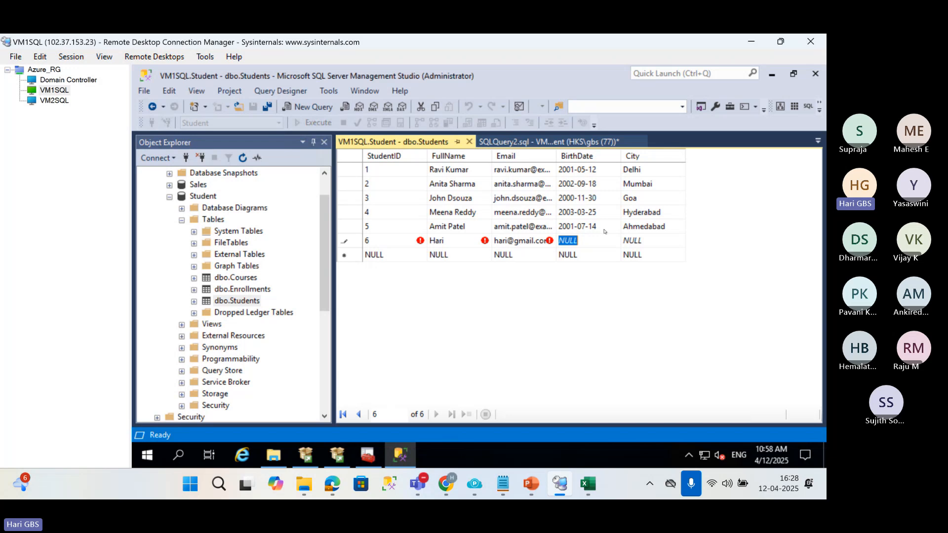
# Copy student 5's birth date into the new row, set its City to Bengaluru and close the table editor.
pyautogui.click(604, 230)
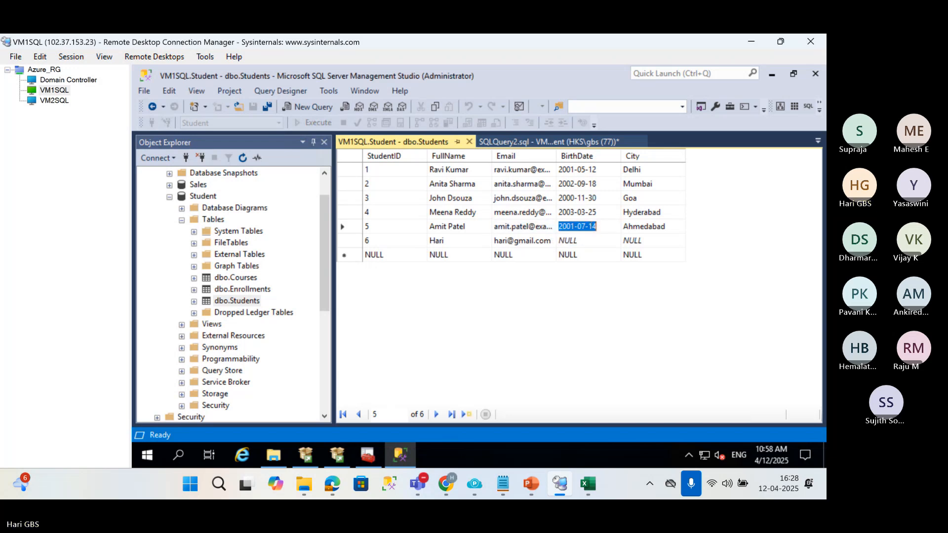
pyautogui.moveTo(597, 227); pyautogui.dragTo(560, 227)
pyautogui.hotkey('ctrl', 'c')
pyautogui.click(576, 241)
pyautogui.hotkey('ctrl', 'v')
pyautogui.press('Tab')
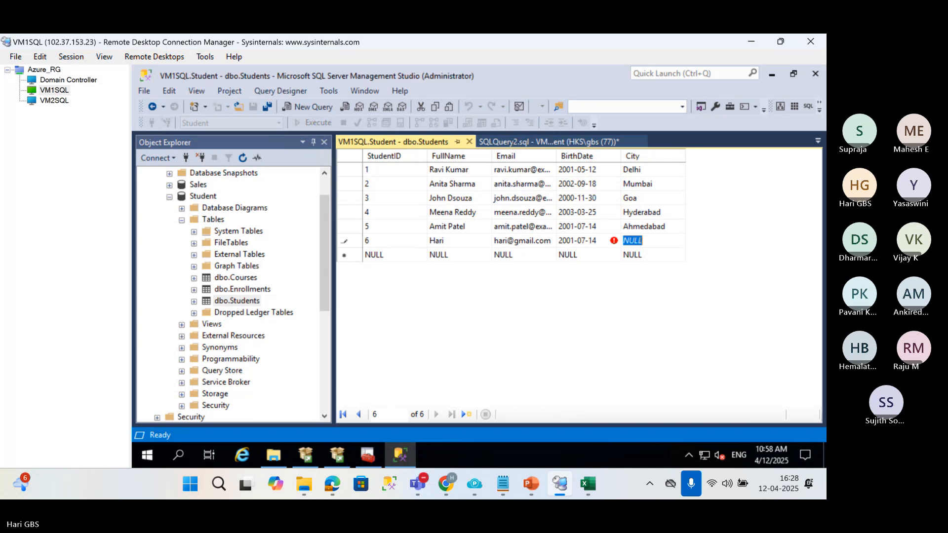
pyautogui.write('Be')
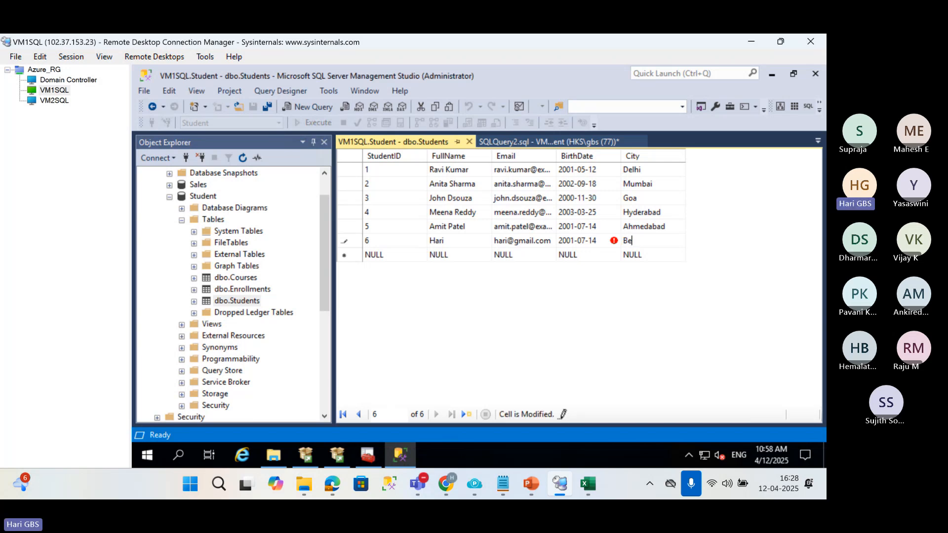
pyautogui.write('ngaluru')
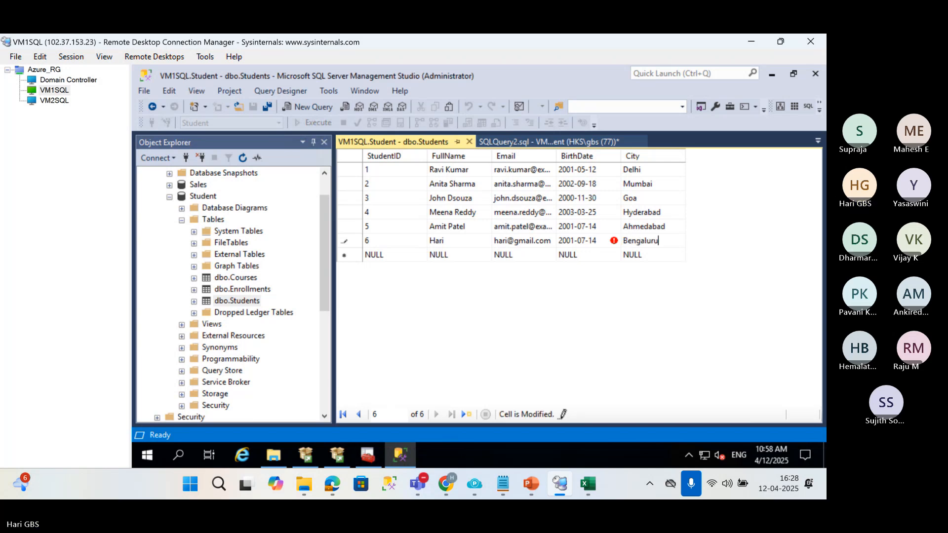
pyautogui.click(469, 142)
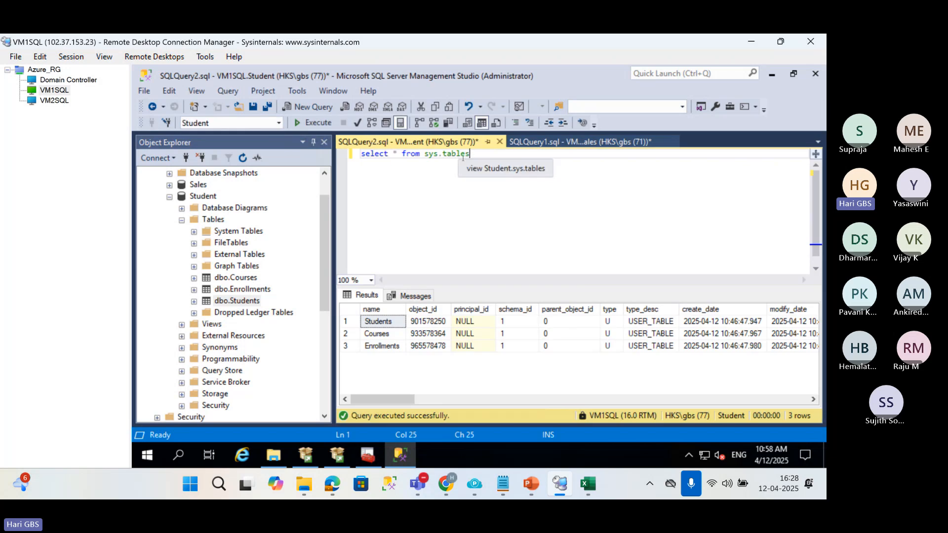
# Change the query to select * from students and execute it on VM1SQL.
pyautogui.doubleClick(445, 155)
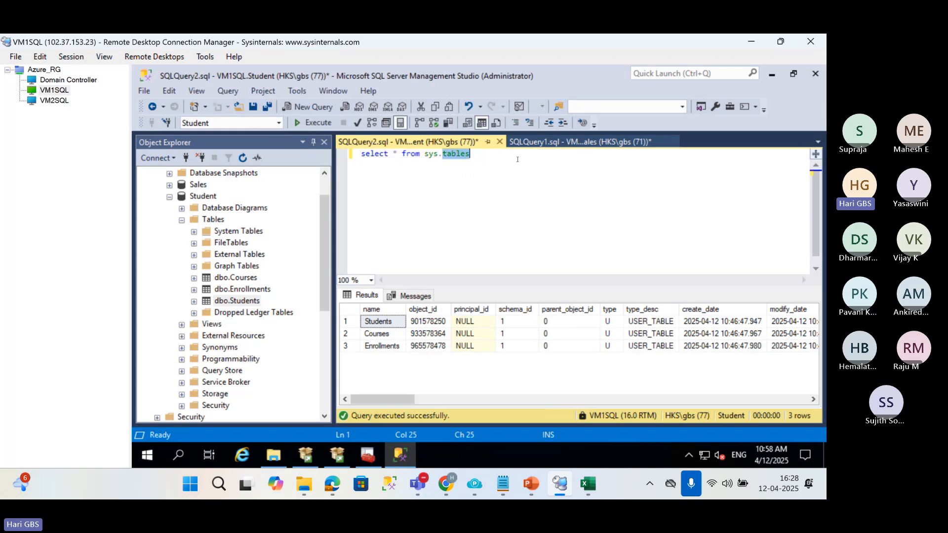
pyautogui.press('BackSpace')
pyautogui.press('BackSpace')
pyautogui.press('BackSpace')
pyautogui.press('BackSpace')
pyautogui.write('tudents')
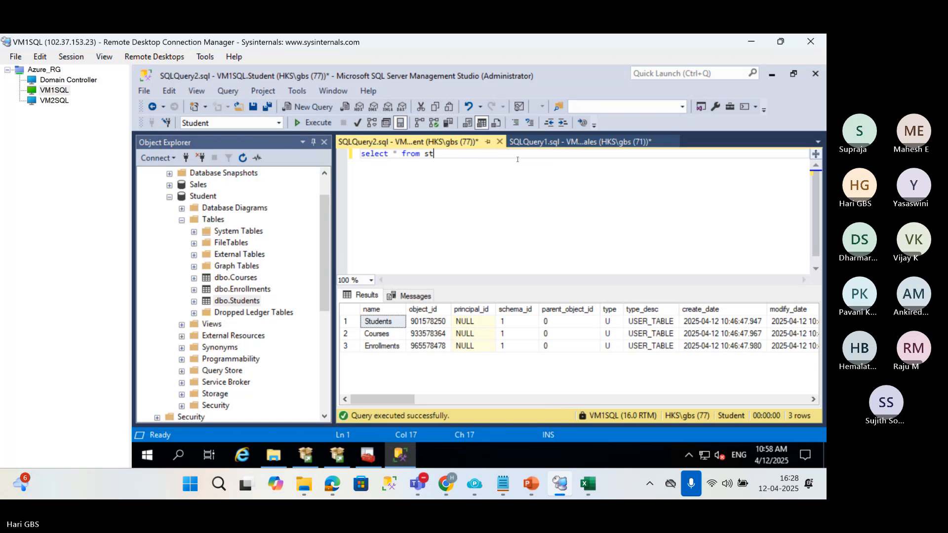
pyautogui.press('F5')
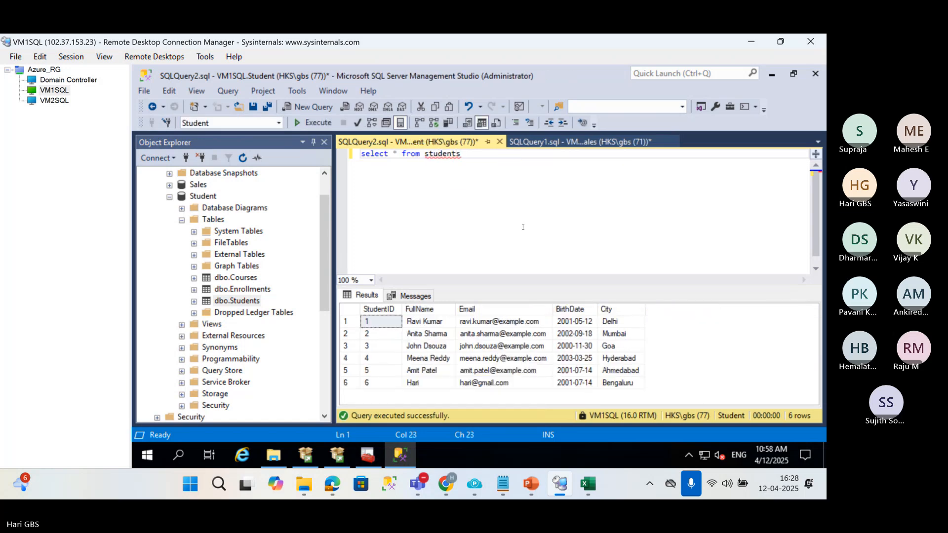
# Compare the Students query results and the Student database on VM2SQL with those on VM1SQL.
pyautogui.click(54, 100)
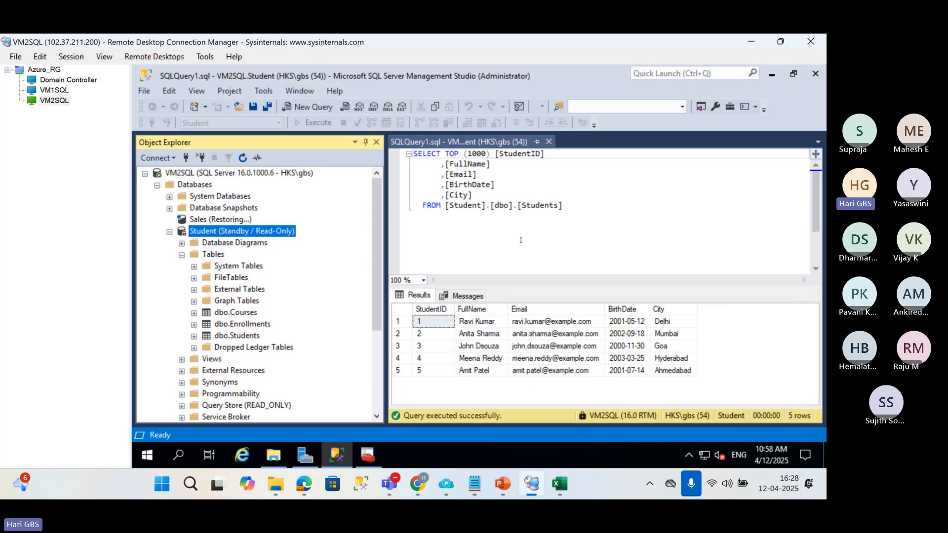
pyautogui.click(521, 241)
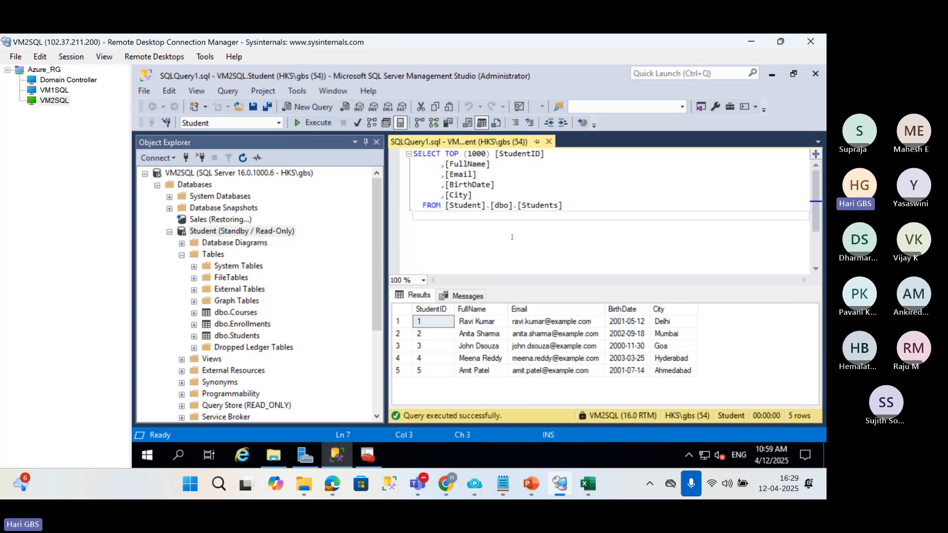
pyautogui.click(50, 91)
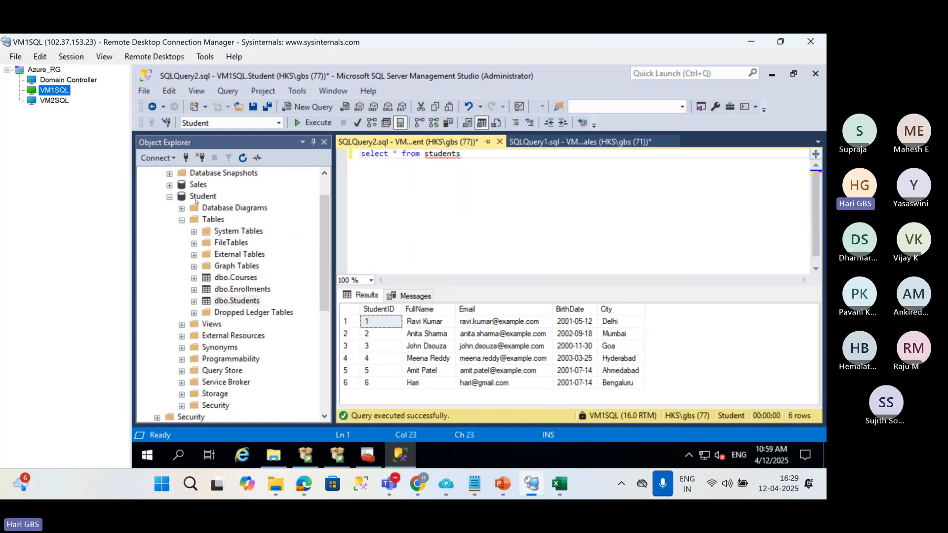
pyautogui.click(198, 197)
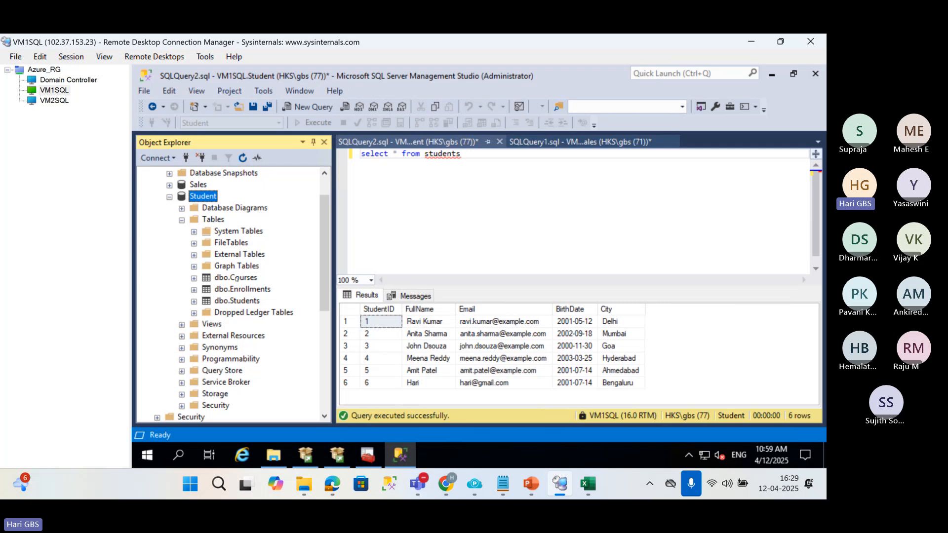
pyautogui.click(239, 278)
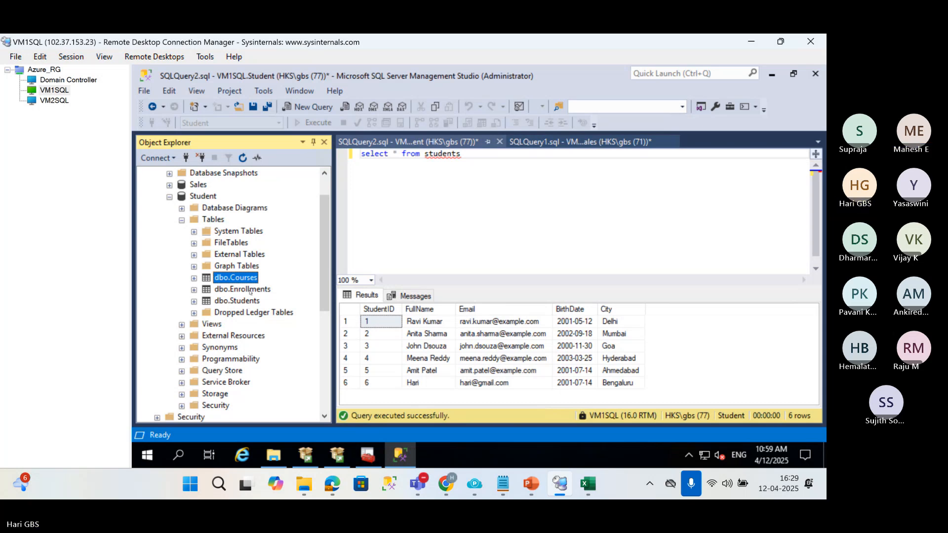
pyautogui.click(46, 101)
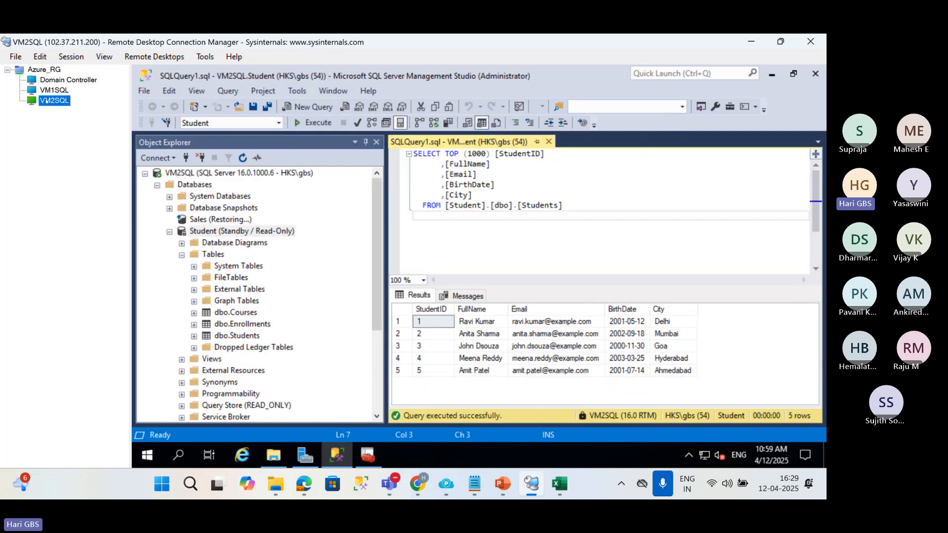
pyautogui.click(569, 243)
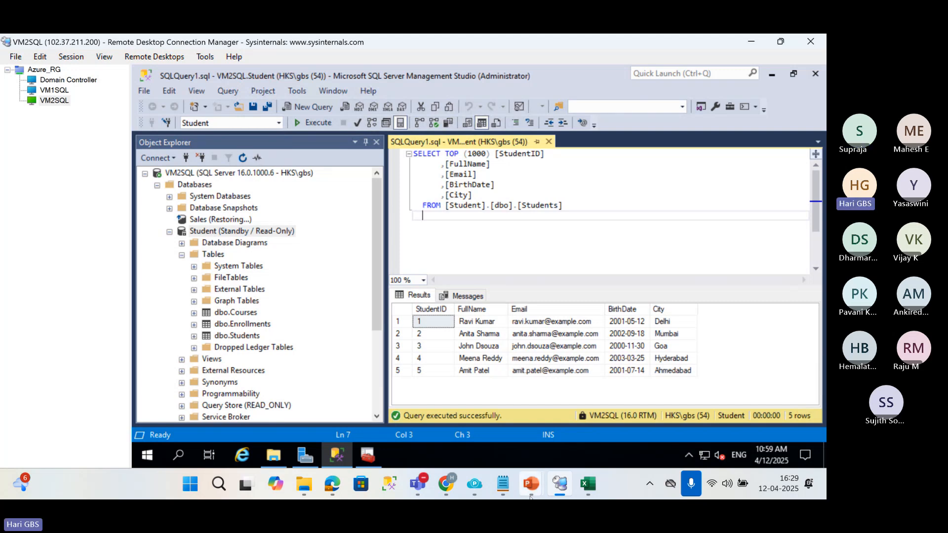
# Switch to PowerPoint and view slide 8 with the monitor, primary and secondary server instances diagram.
pyautogui.moveTo(531, 484)
pyautogui.click(482, 411)
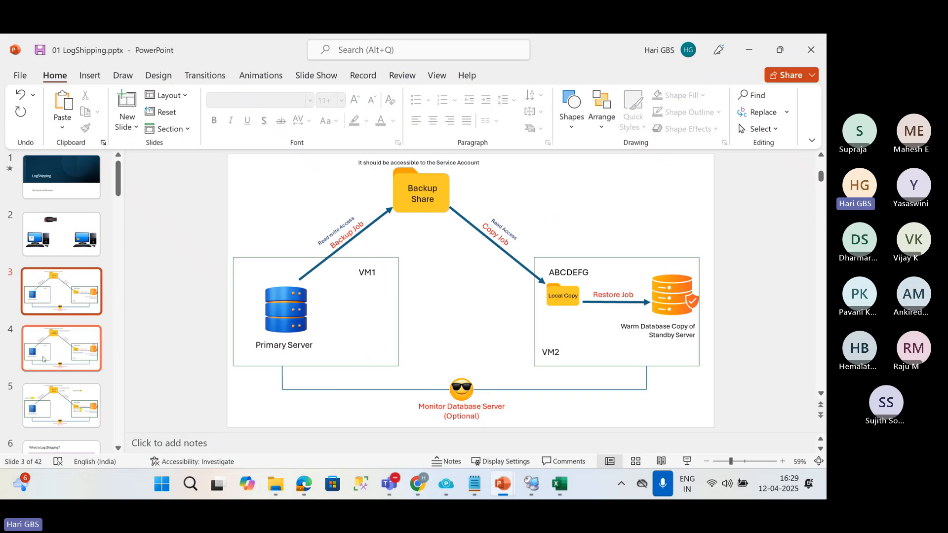
pyautogui.scroll(-7, 45, 359)
pyautogui.click(49, 257)
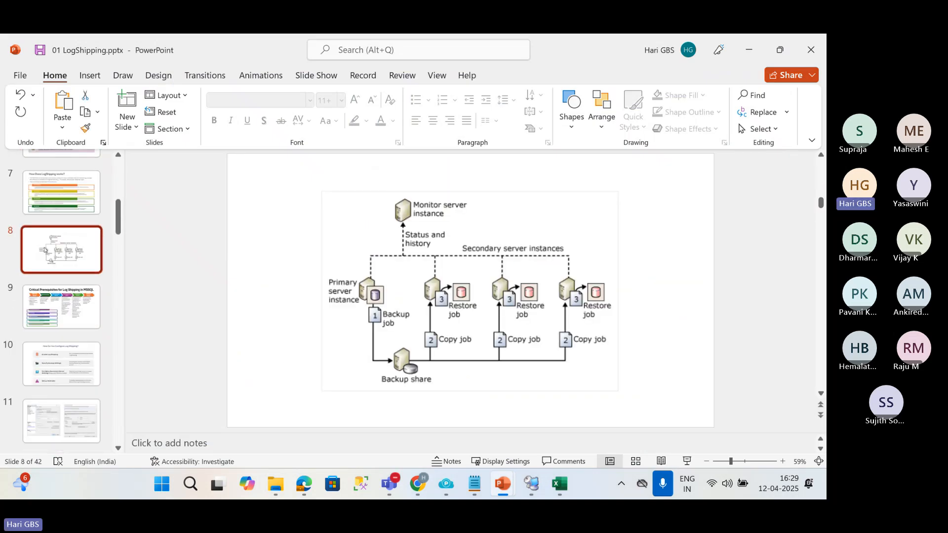
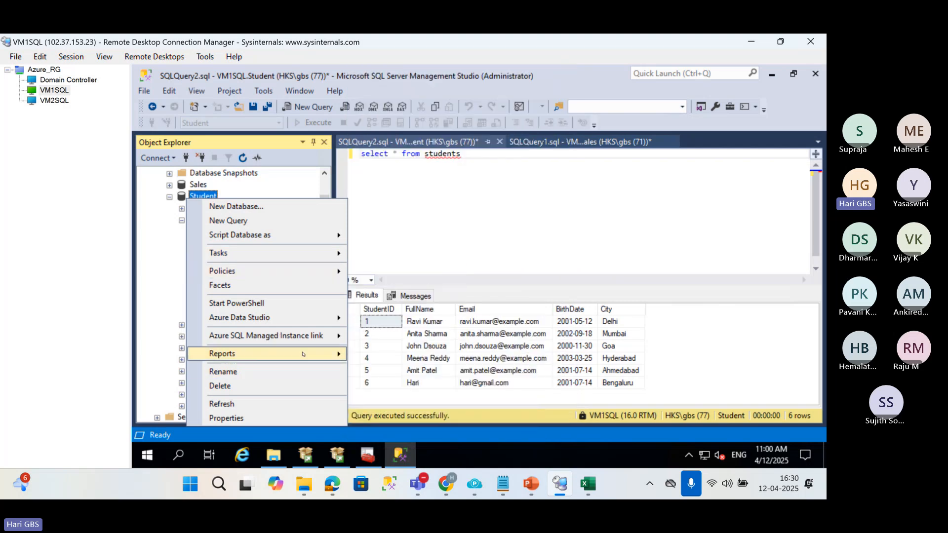
pyautogui.moveTo(303, 354)
pyautogui.moveTo(400, 355)
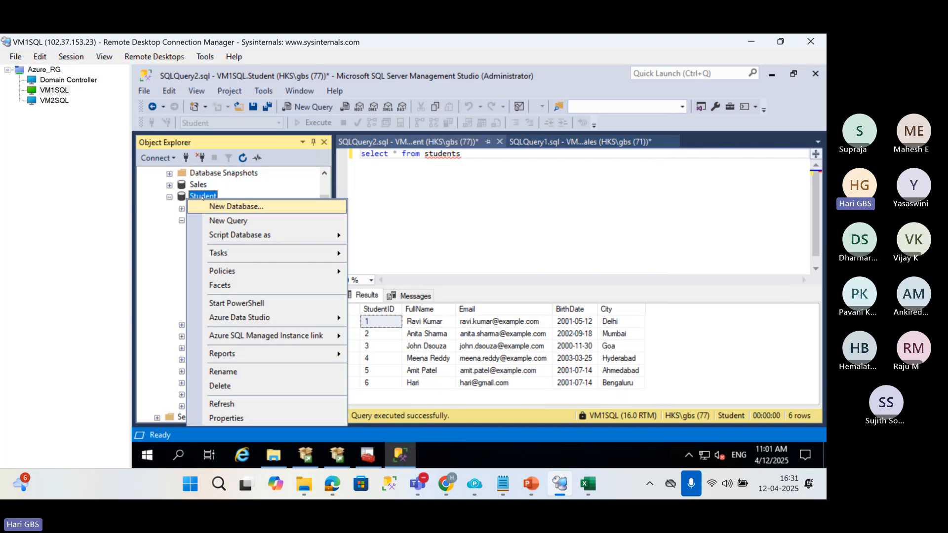
pyautogui.moveTo(282, 254)
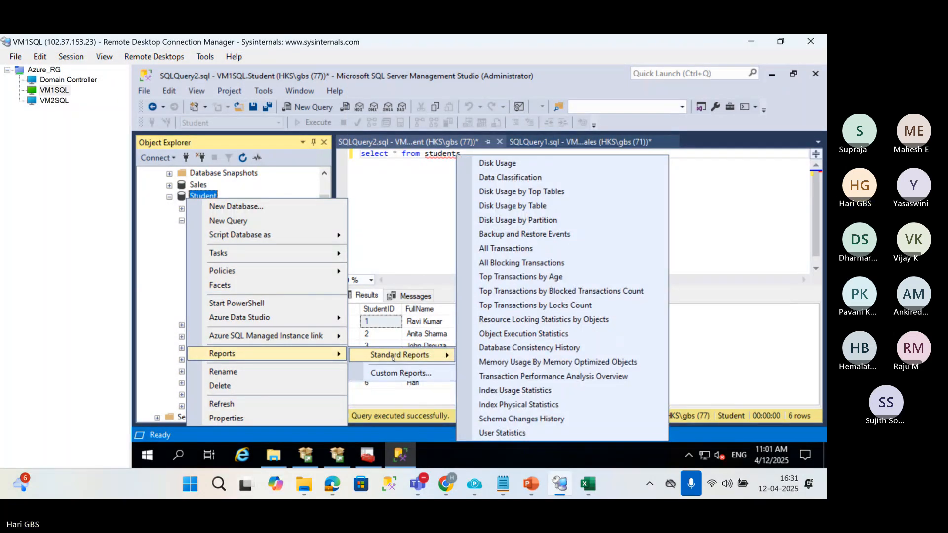
pyautogui.click(304, 189)
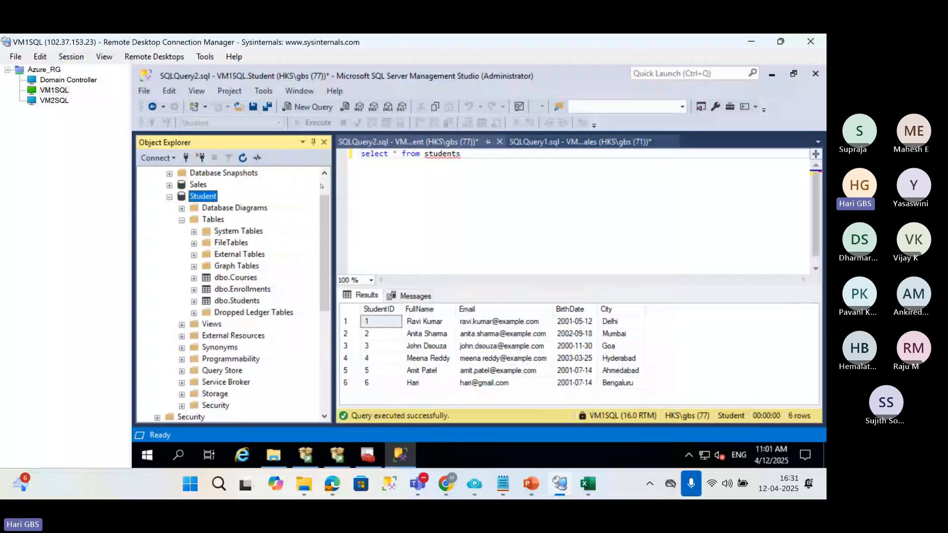
# Connect Object Explorer to the VM1SQL\SQLI3 database engine with Windows Authentication, and collapse the VM2SQL and VM1SQL server trees.
pyautogui.scroll(1, 232, 187)
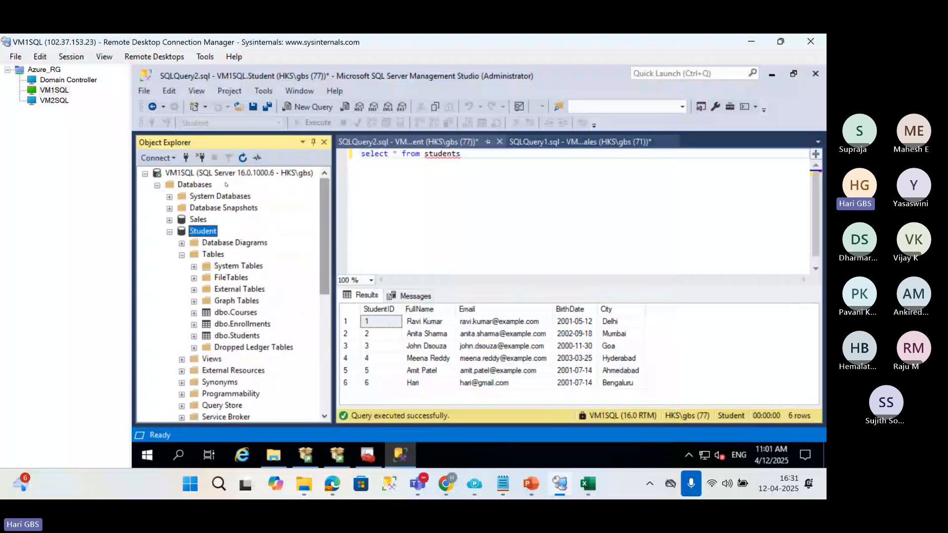
pyautogui.click(186, 158)
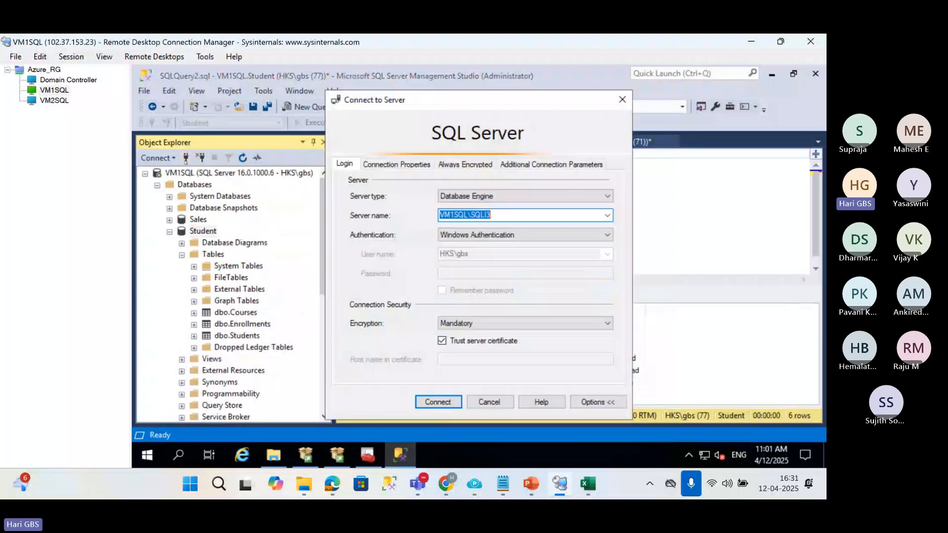
pyautogui.click(438, 402)
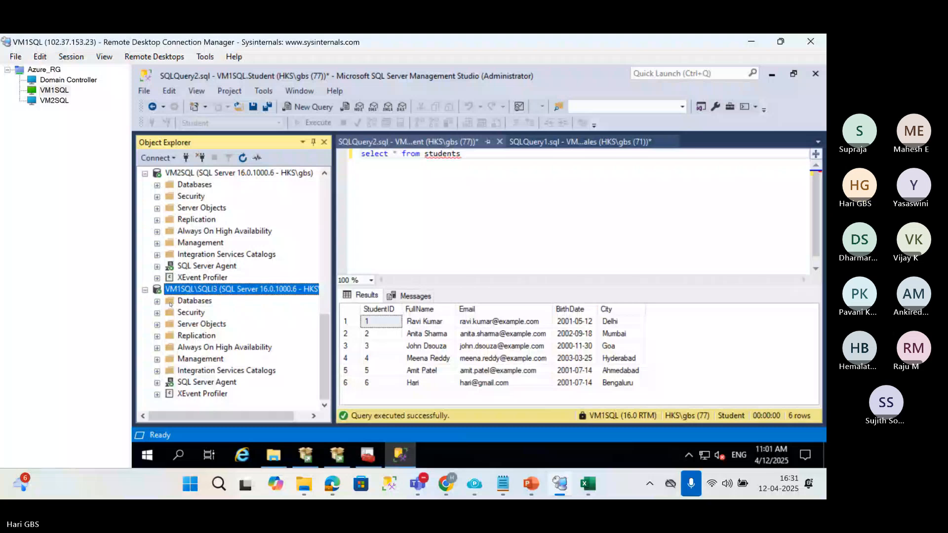
pyautogui.click(145, 174)
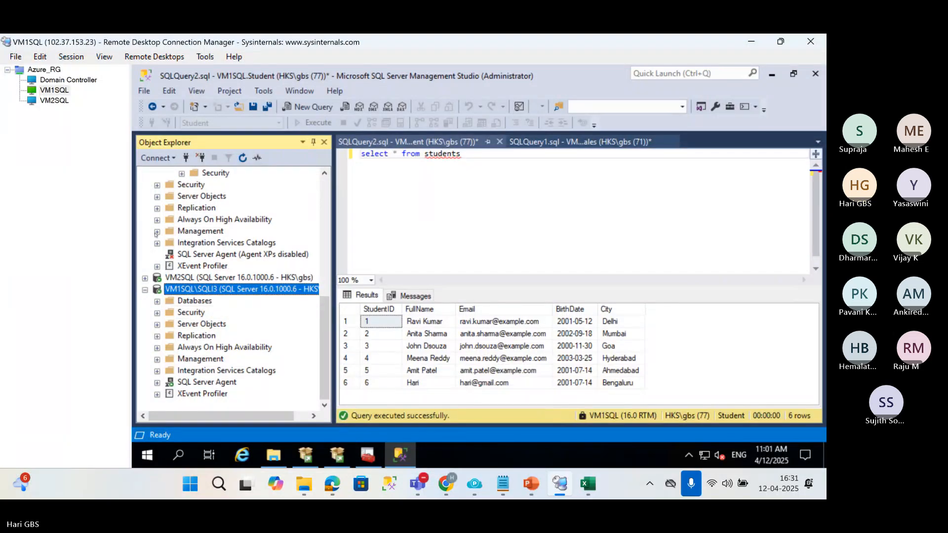
pyautogui.scroll(8, 147, 198)
pyautogui.click(145, 174)
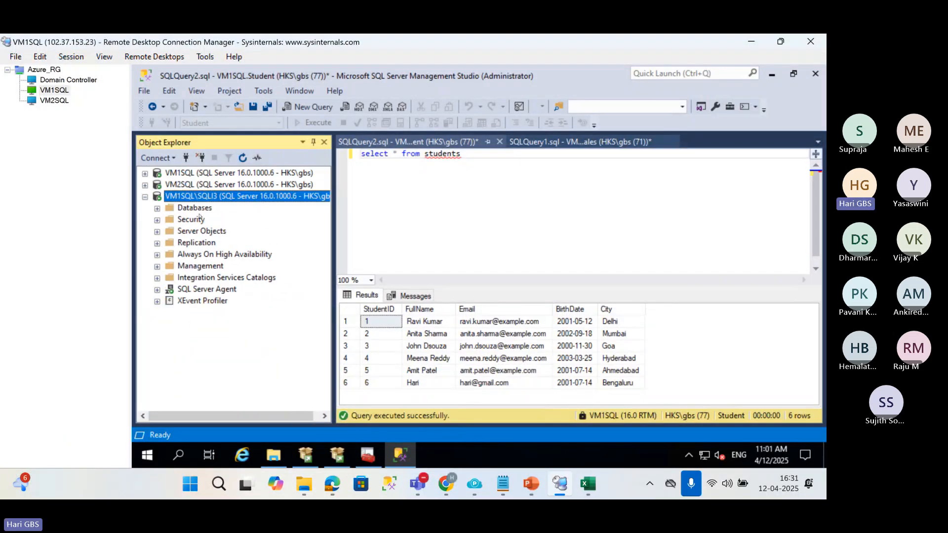
# Open the Transaction Log Shipping Status standard report for VM1SQL\SQLI3 and examine its backup, copy and restore columns.
pyautogui.rightClick(199, 199)
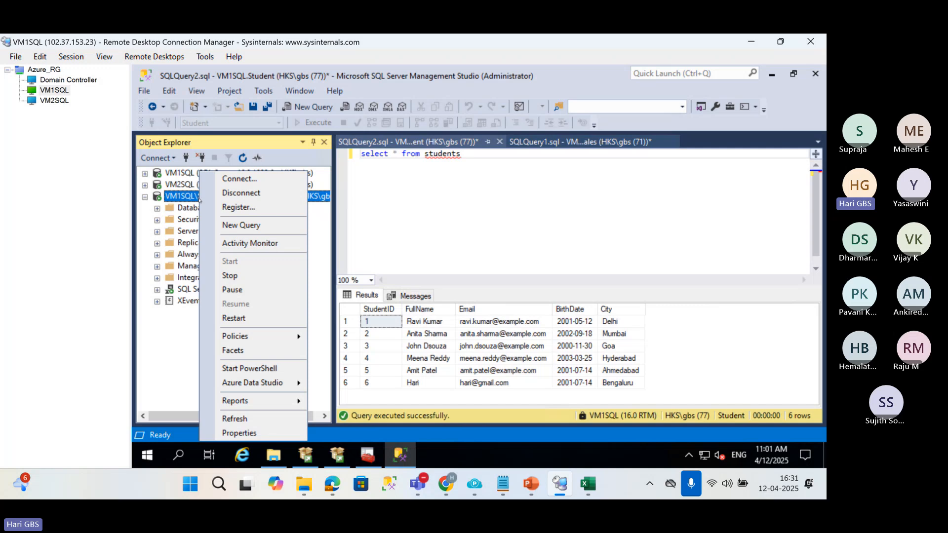
pyautogui.moveTo(293, 401)
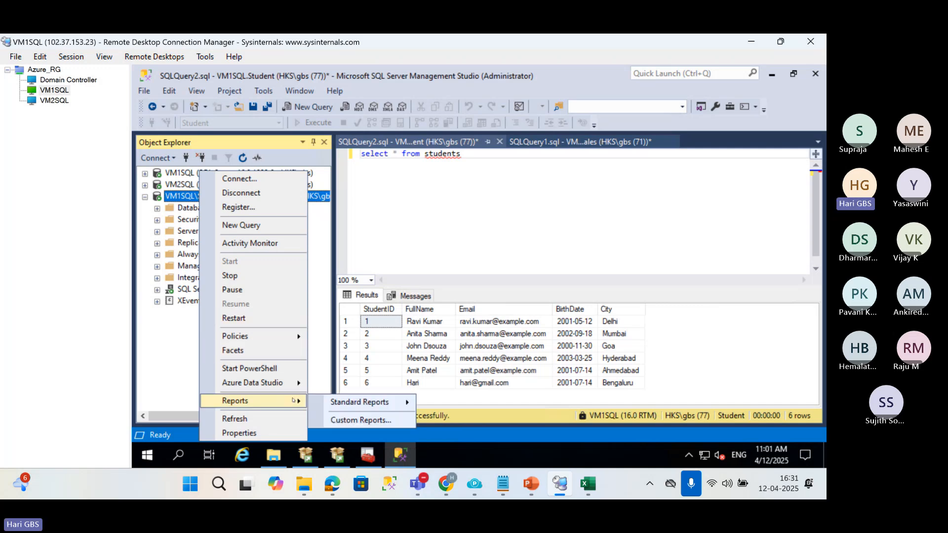
pyautogui.moveTo(360, 403)
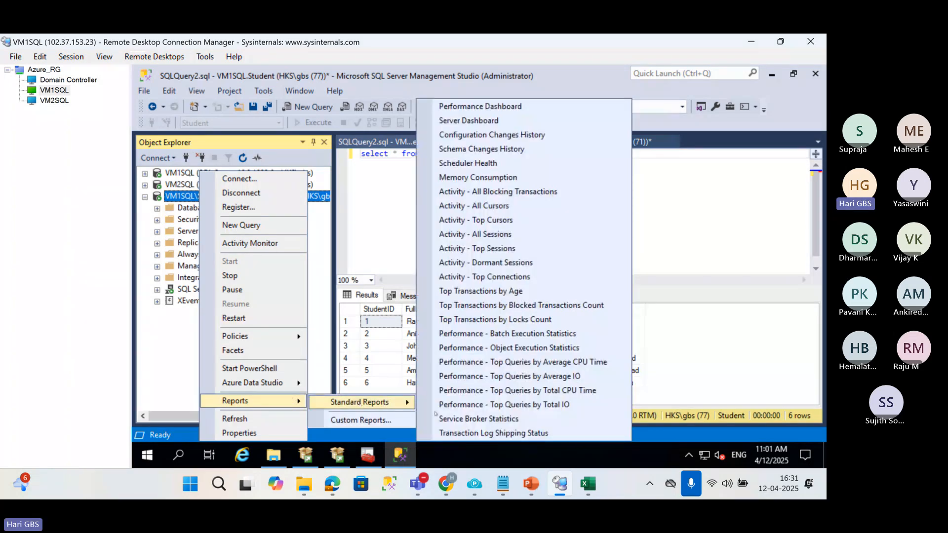
pyautogui.click(457, 434)
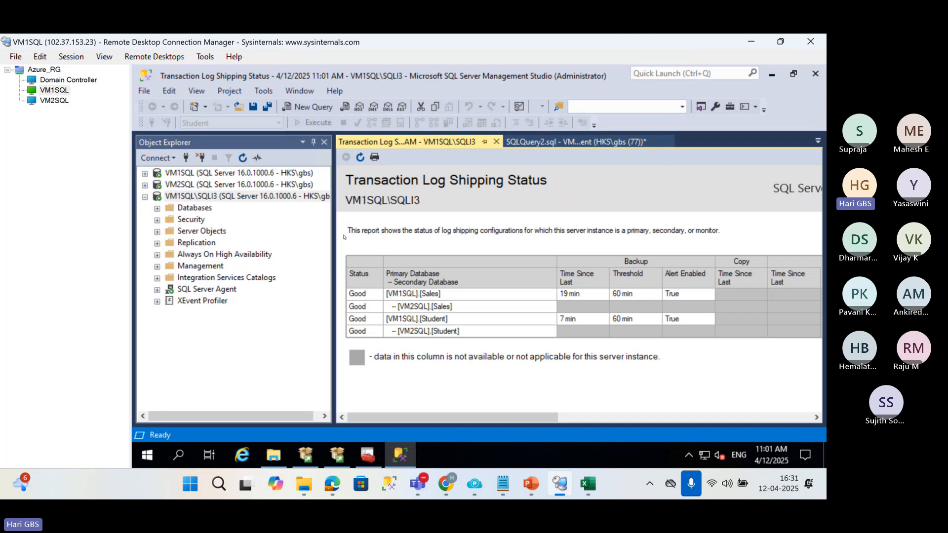
pyautogui.moveTo(331, 232); pyautogui.dragTo(213, 258)
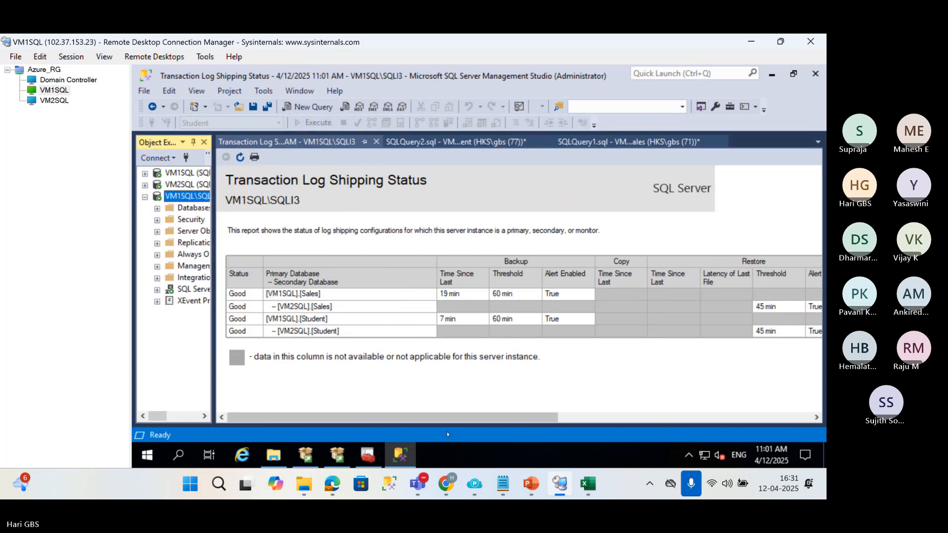
pyautogui.moveTo(474, 417); pyautogui.dragTo(768, 399)
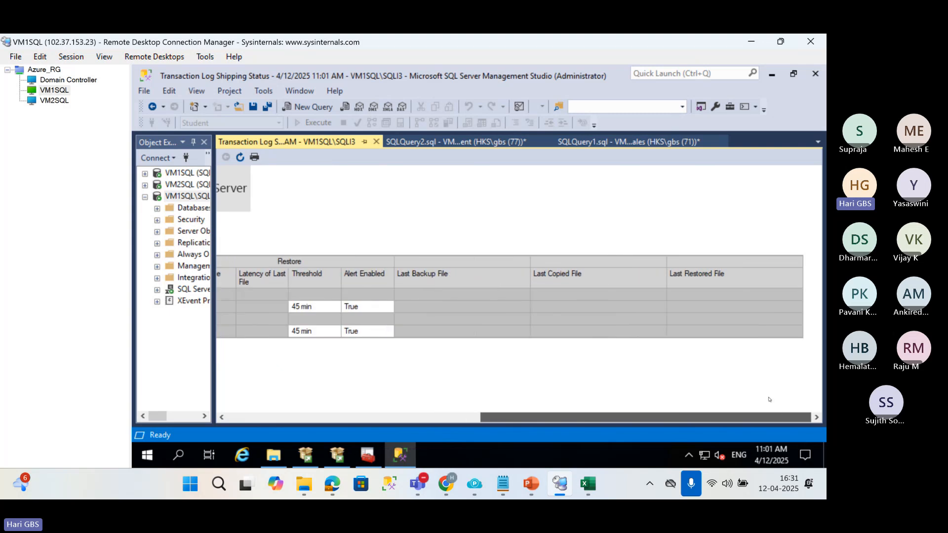
pyautogui.moveTo(528, 395); pyautogui.dragTo(343, 394)
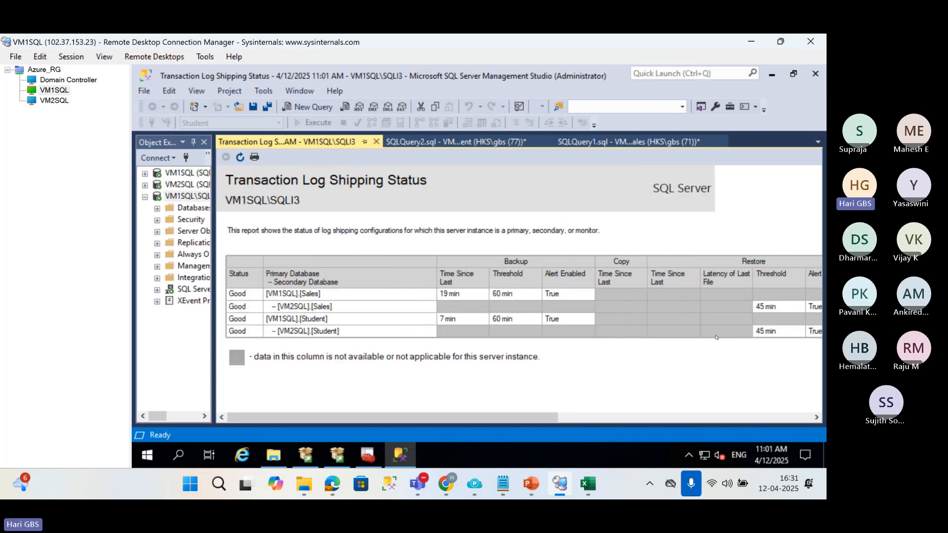
# Widen Object Explorer and open the Transaction Log Shipping Status standard report for the VM1SQL server.
pyautogui.click(187, 185)
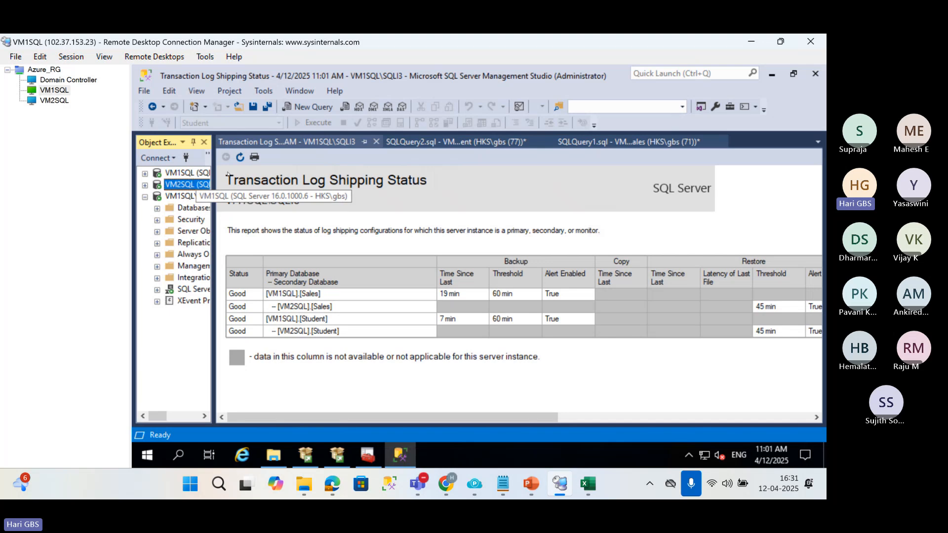
pyautogui.moveTo(214, 173); pyautogui.dragTo(360, 173)
pyautogui.rightClick(197, 173)
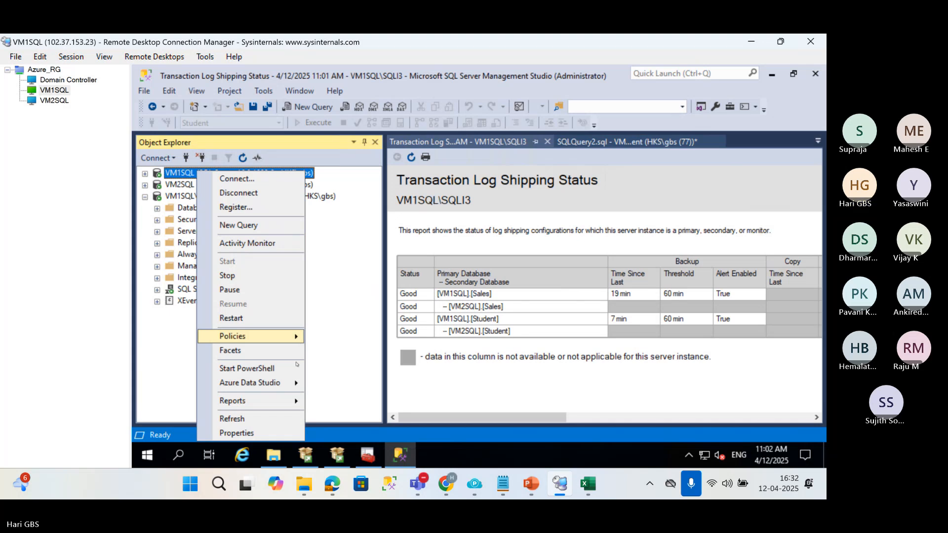
pyautogui.moveTo(292, 401)
pyautogui.click(378, 433)
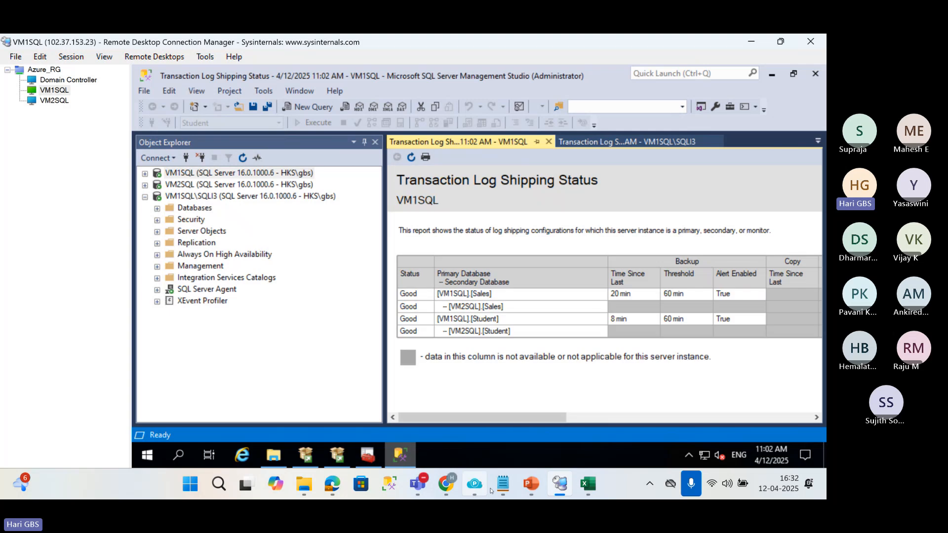
# Check the log shipping diagram in the 01 LogShipping.pptx PowerPoint deck, and return to examine all columns of the VM1SQL report.
pyautogui.click(531, 483)
pyautogui.click(469, 421)
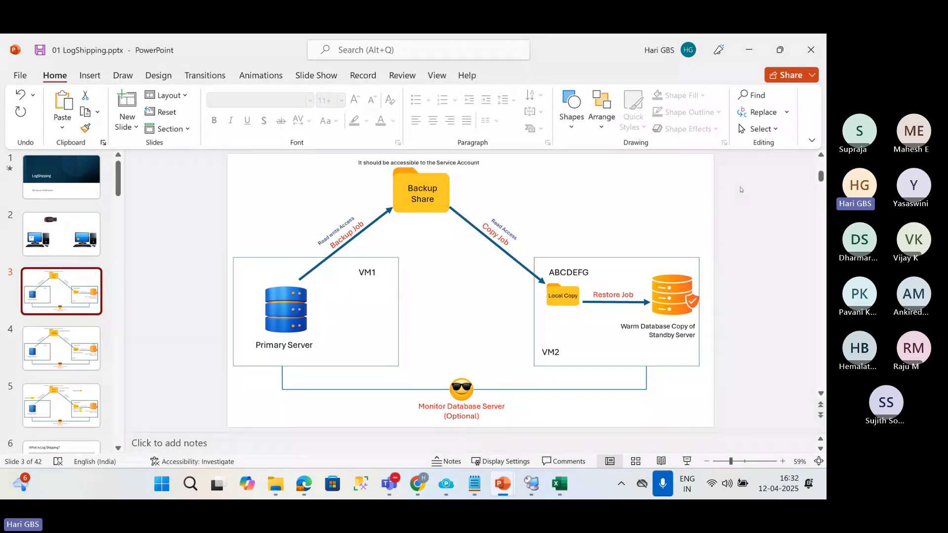
pyautogui.click(749, 49)
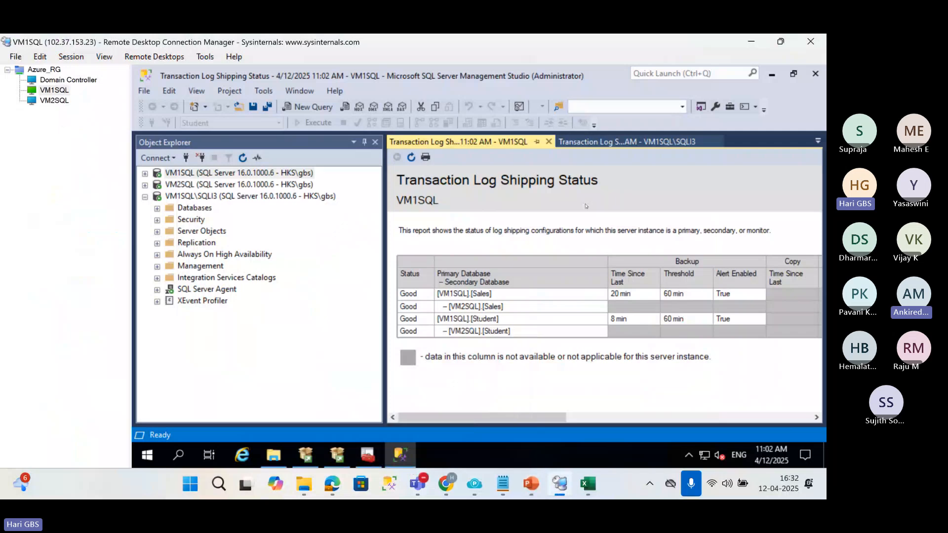
pyautogui.moveTo(491, 417); pyautogui.dragTo(790, 415)
pyautogui.moveTo(715, 417); pyautogui.dragTo(505, 416)
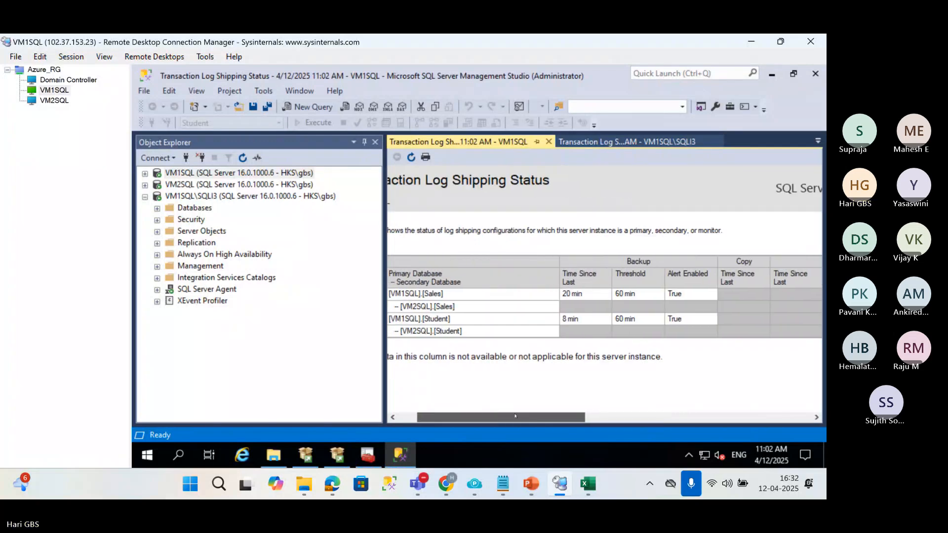
# Switch to the Domain Controller session, close the BS2 properties and open the C:\BS2 folder to examine the Student backup files.
pyautogui.click(56, 80)
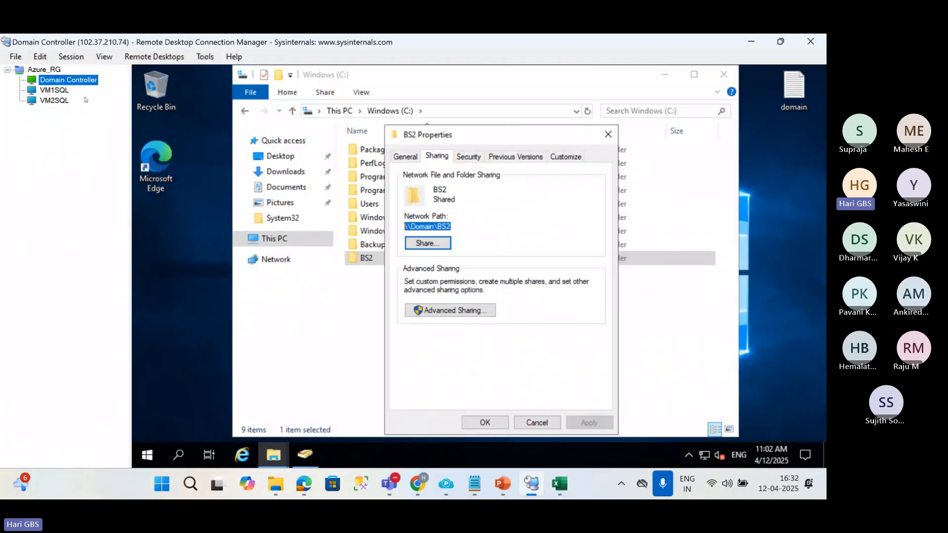
pyautogui.click(369, 337)
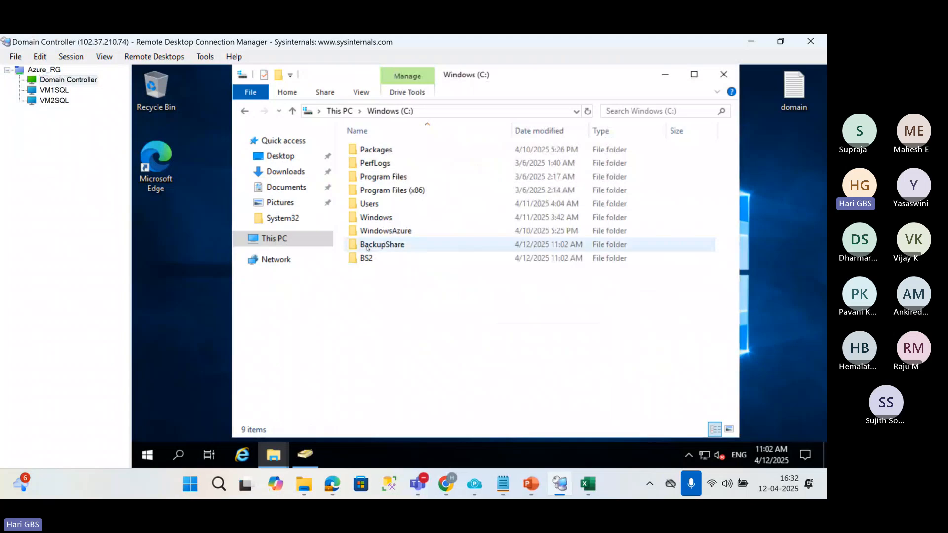
pyautogui.click(366, 258)
pyautogui.doubleClick(366, 259)
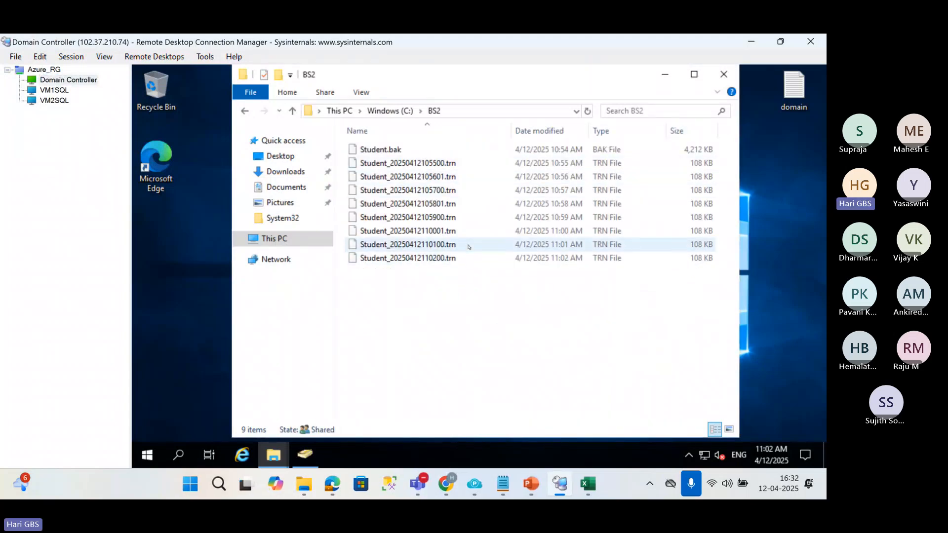
# Return to the VM1SQL session, give the report more room and refresh the Transaction Log Shipping Status report.
pyautogui.click(55, 91)
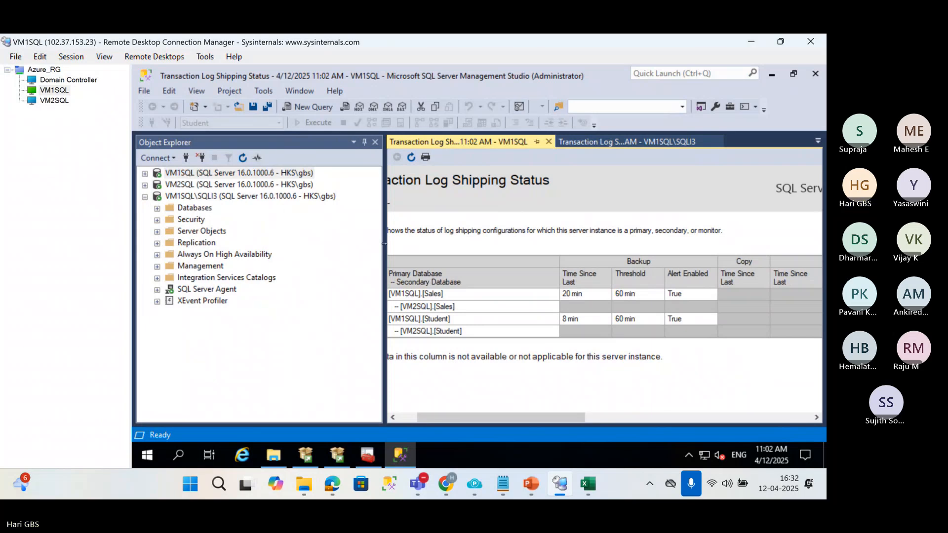
pyautogui.moveTo(384, 243); pyautogui.dragTo(326, 249)
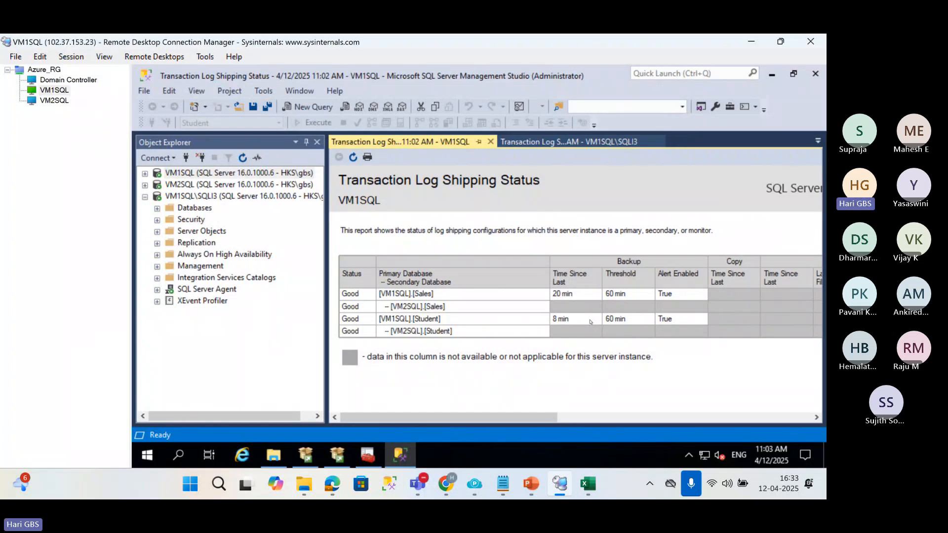
pyautogui.moveTo(529, 417); pyautogui.dragTo(439, 369)
pyautogui.click(353, 157)
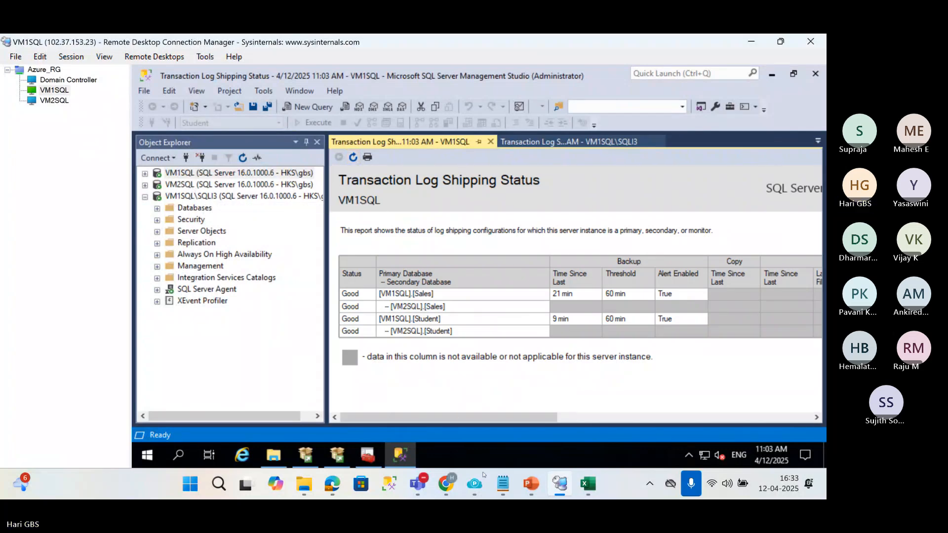
# Switch to PowerPoint to examine the monitor server in the log shipping diagram, and return to the remote desktop session.
pyautogui.moveTo(502, 484)
pyautogui.click(455, 407)
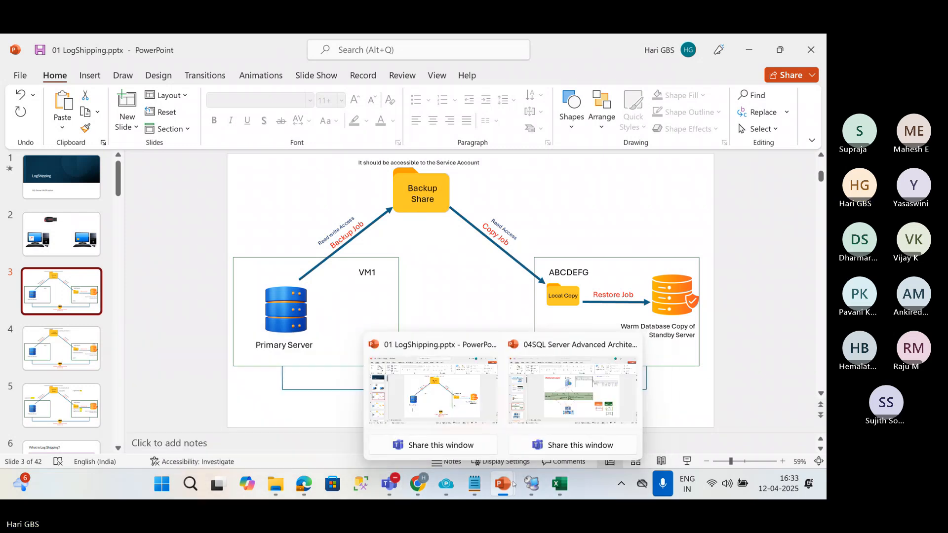
pyautogui.click(531, 483)
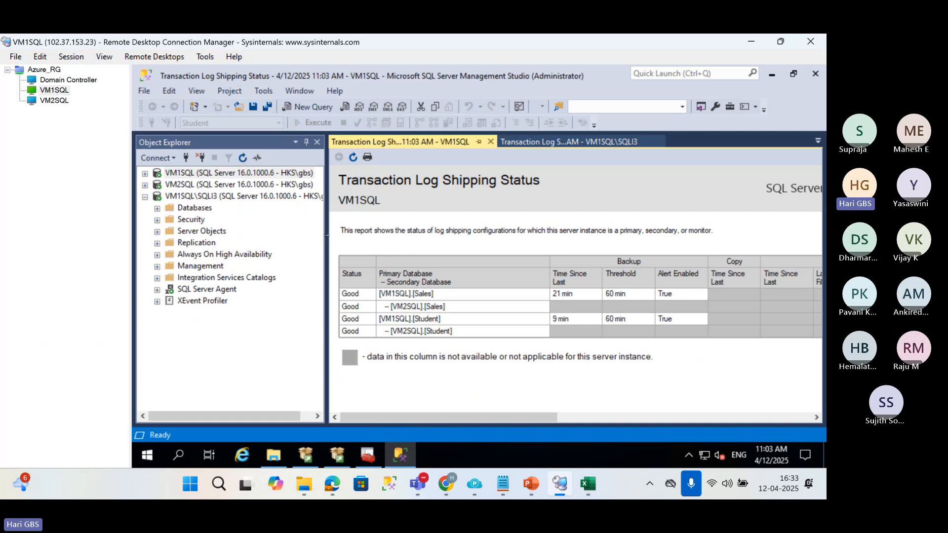
# Adjust the width of Object Explorer and open a new query window connected to the VM1SQL server.
pyautogui.moveTo(323, 237); pyautogui.dragTo(606, 237)
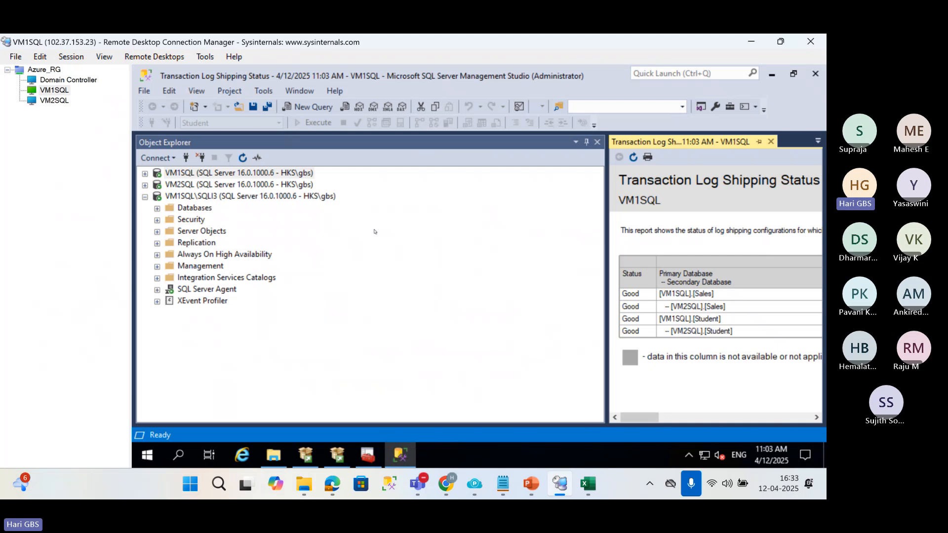
pyautogui.click(603, 203)
pyautogui.moveTo(606, 204); pyautogui.dragTo(441, 249)
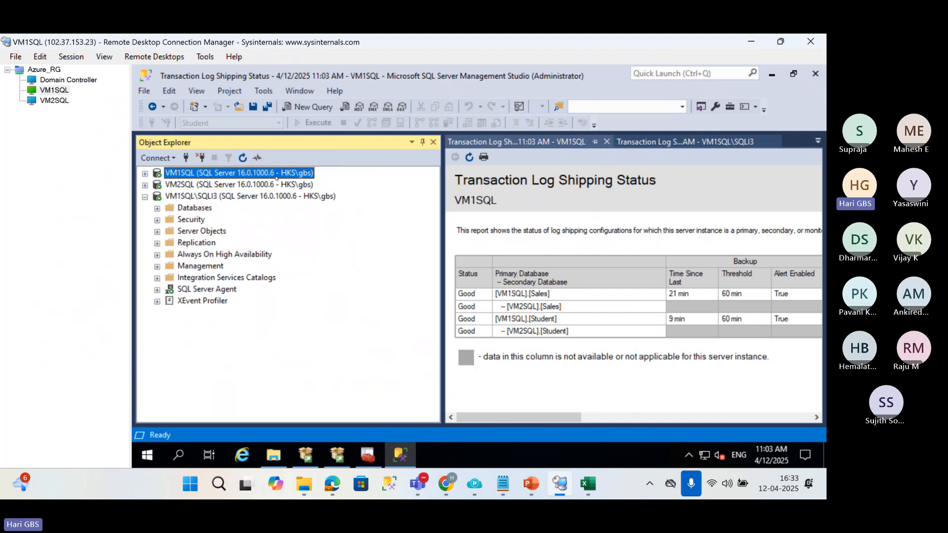
pyautogui.hotkey('ctrl', 'n')
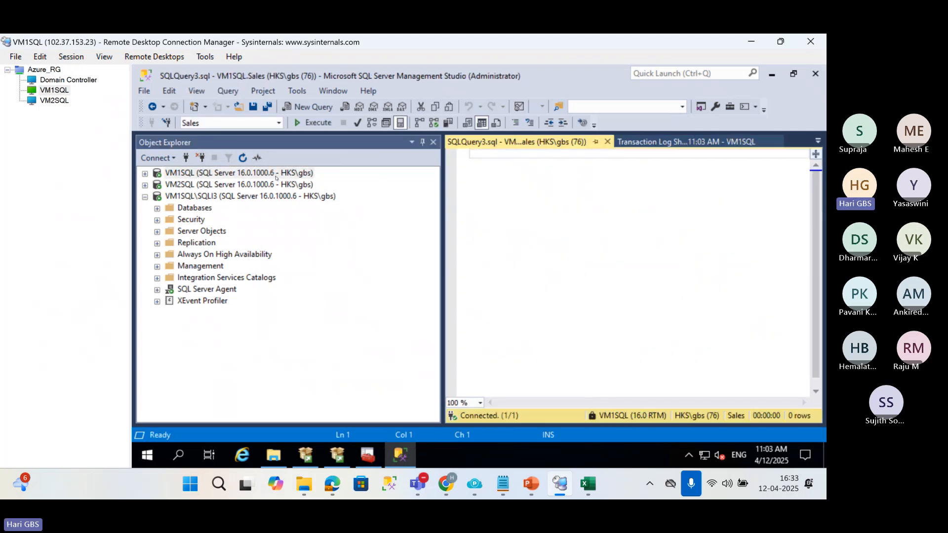
# Expand the system tables of the msdb database on VM1SQL and locate the log shipping tables, including dbo.log_shipping_primaries.
pyautogui.click(144, 174)
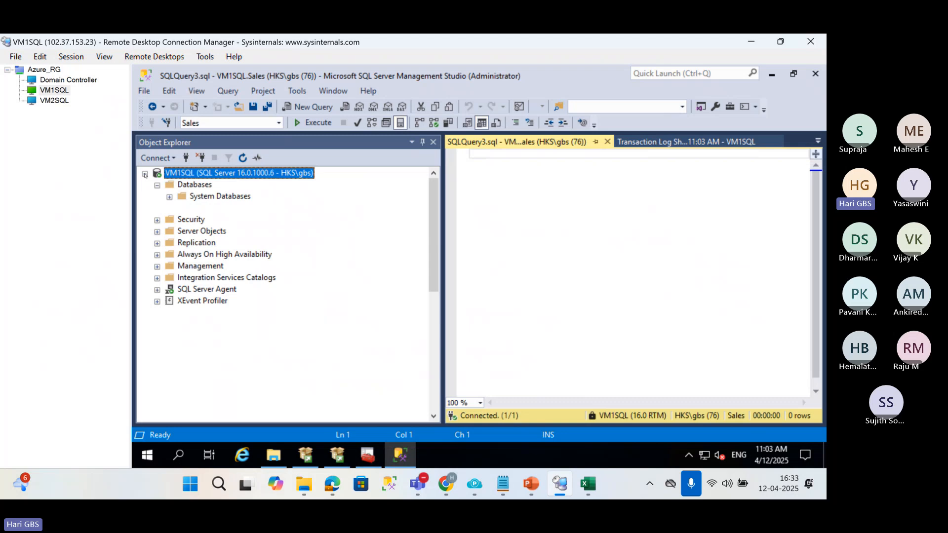
pyautogui.click(170, 197)
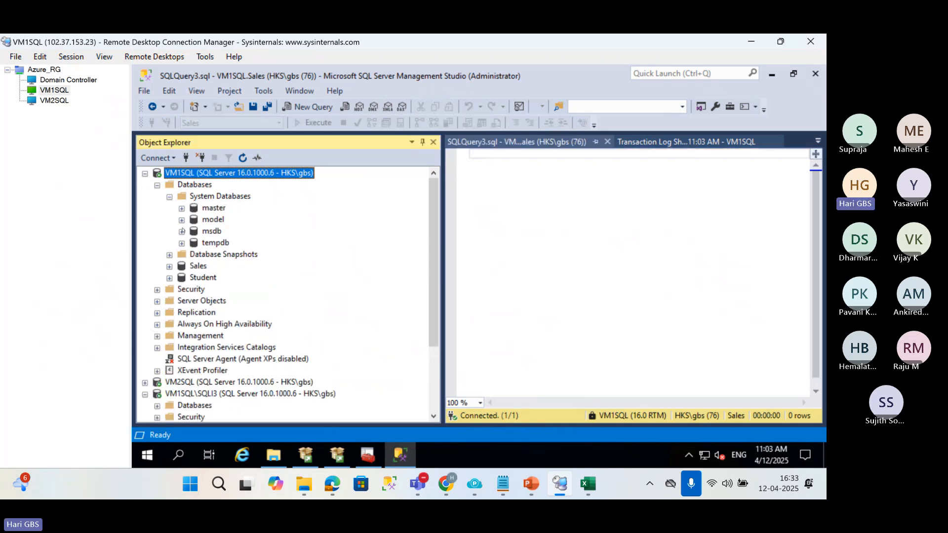
pyautogui.click(182, 231)
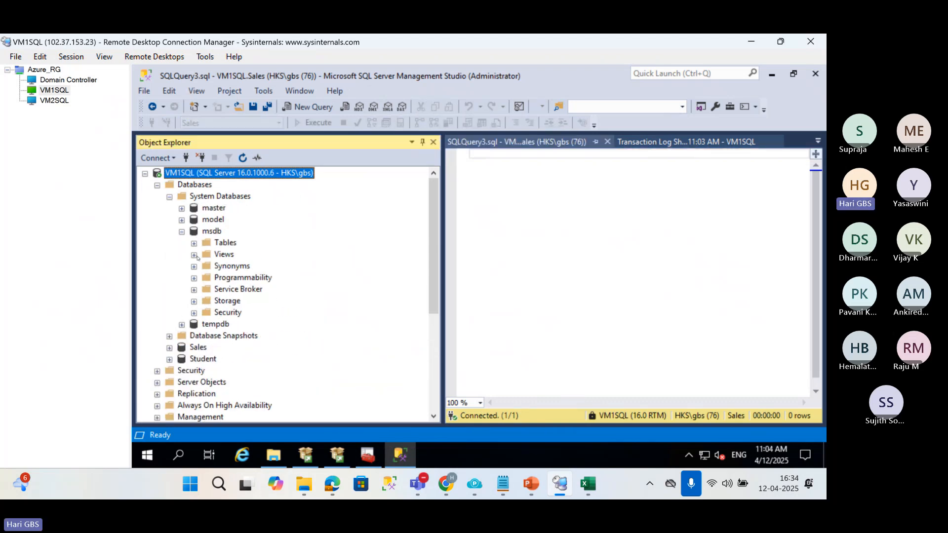
pyautogui.click(194, 243)
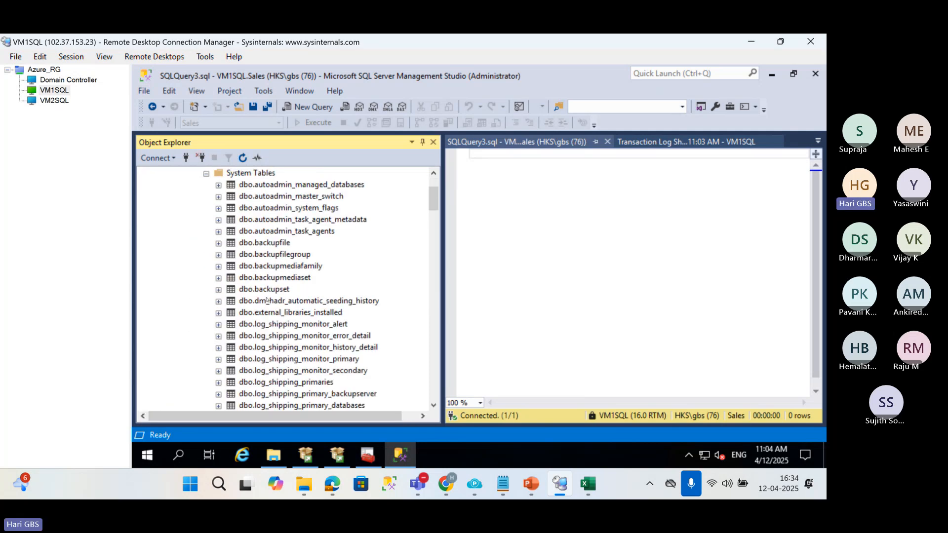
pyautogui.scroll(-4, 305, 257)
pyautogui.scroll(2, 305, 258)
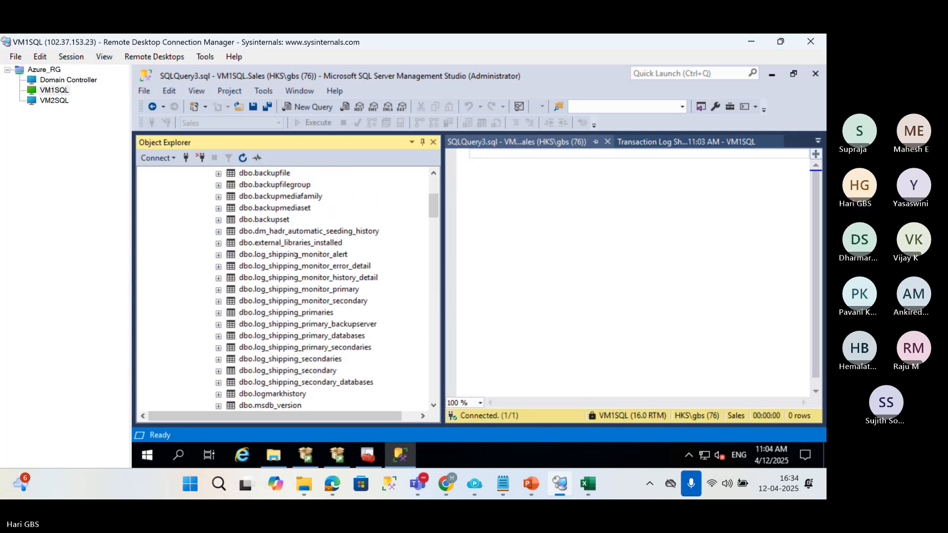
pyautogui.click(304, 255)
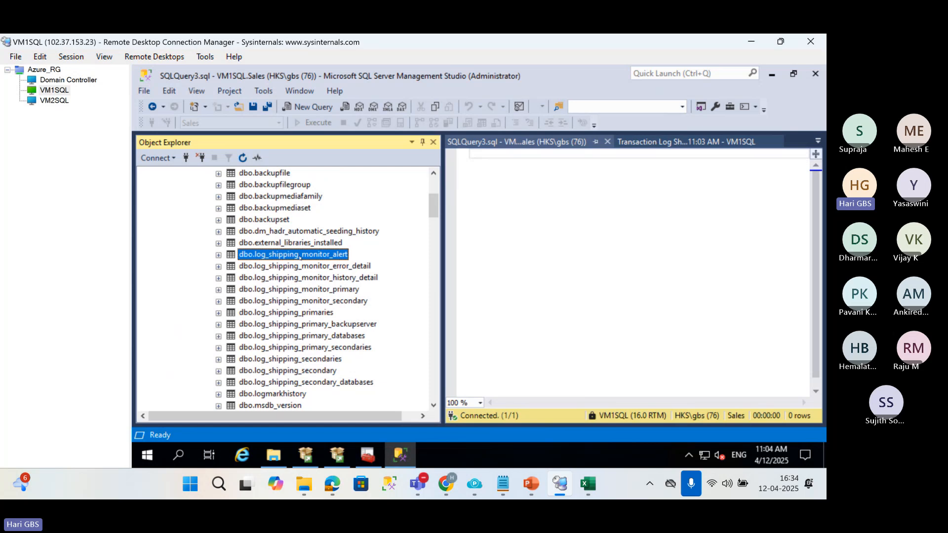
pyautogui.click(299, 313)
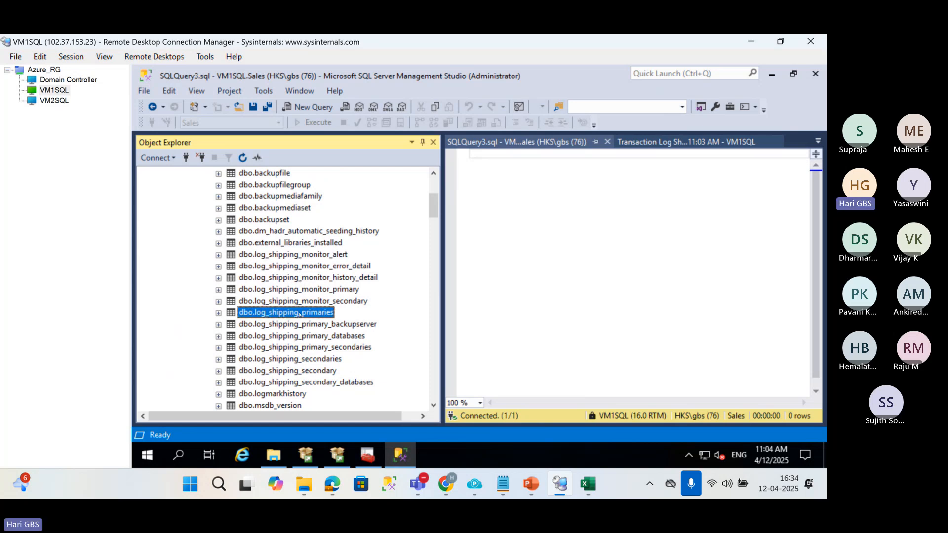
# Try to query all columns from MSDB.DBO.LOG_SHIPING_PRIMARIES in the open query window.
pyautogui.click(565, 221)
pyautogui.write('S')
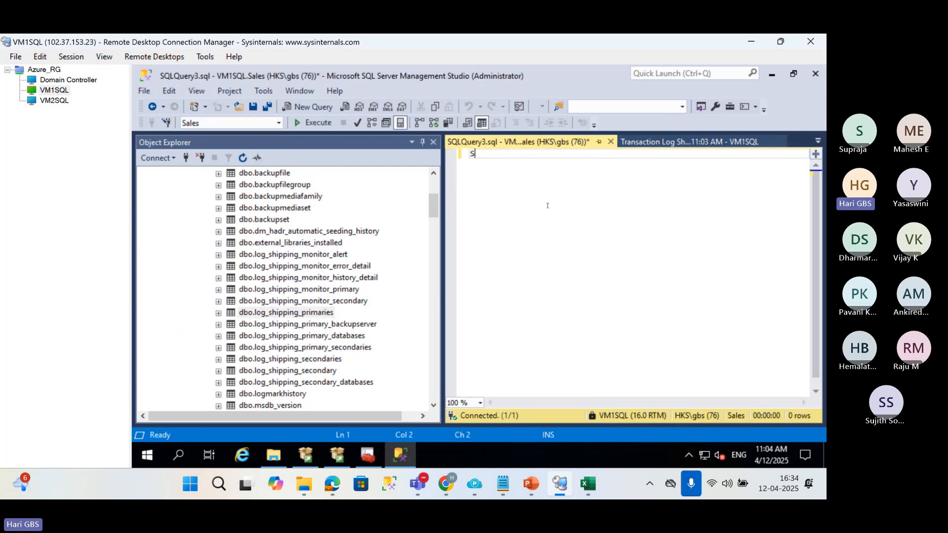
pyautogui.write('ELECT * FRO')
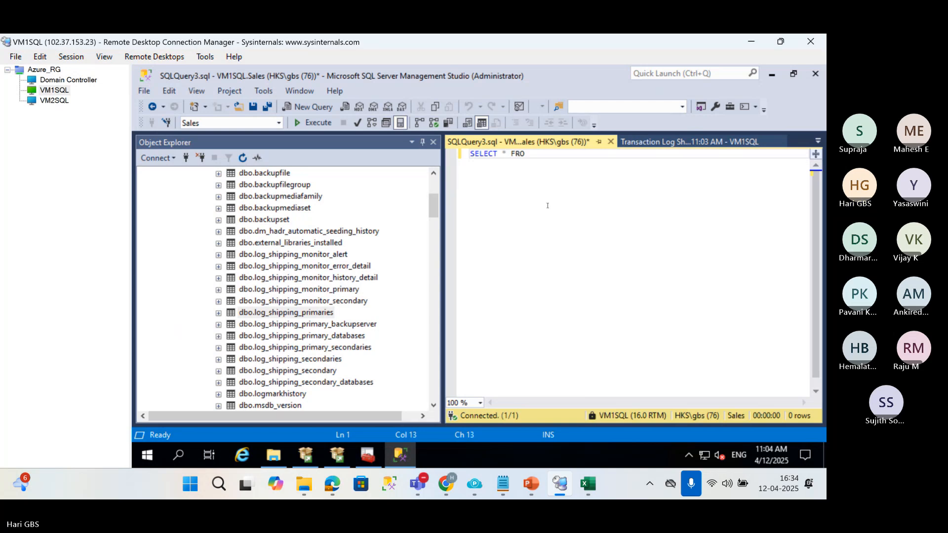
pyautogui.write('M MSDB.DBO')
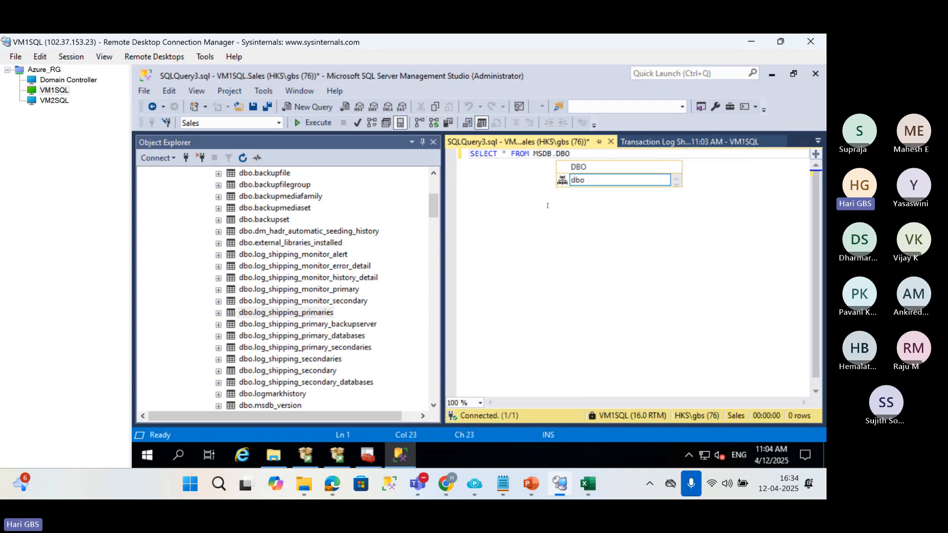
pyautogui.write('.LOG_')
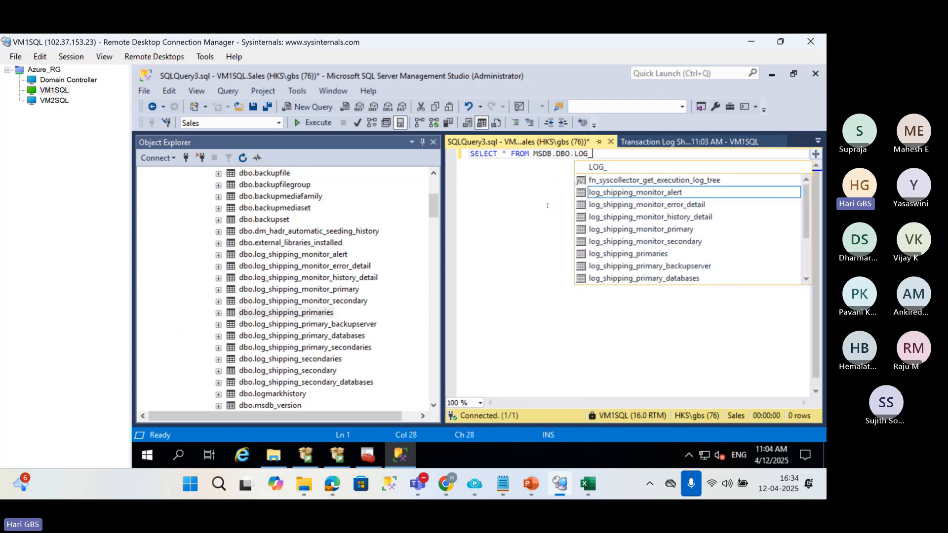
pyautogui.write('SHIPING_PRIM')
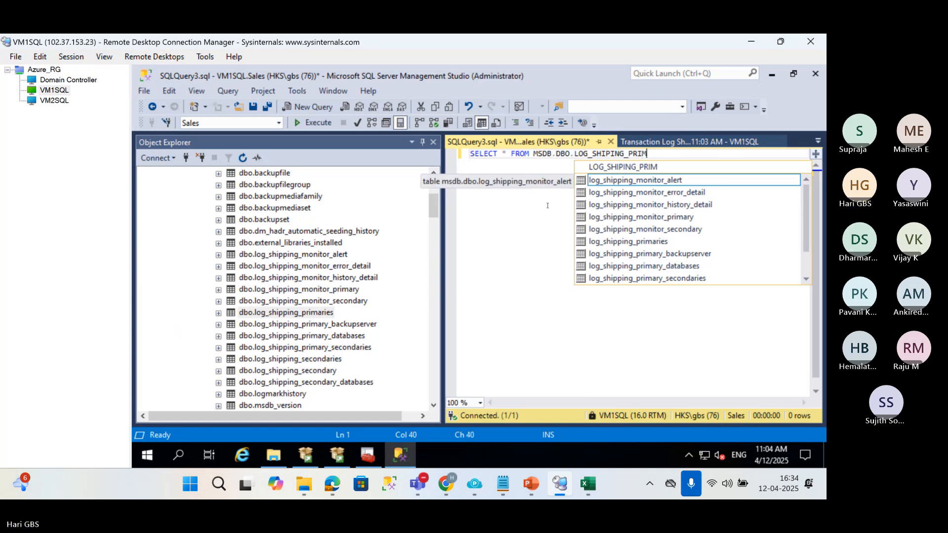
pyautogui.write('ARIES')
pyautogui.press('F5')
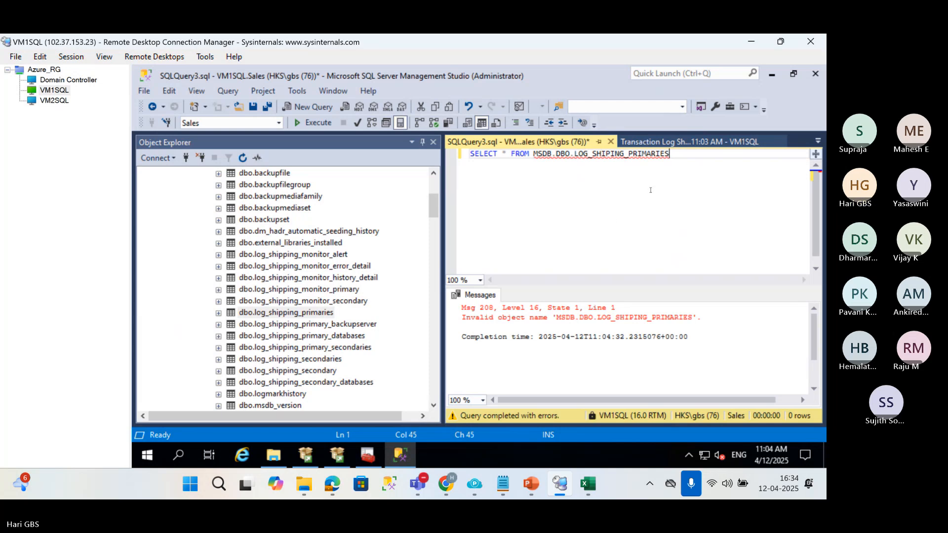
# Correct the table name in the query to LOG_shipping_primary.
pyautogui.moveTo(610, 155)
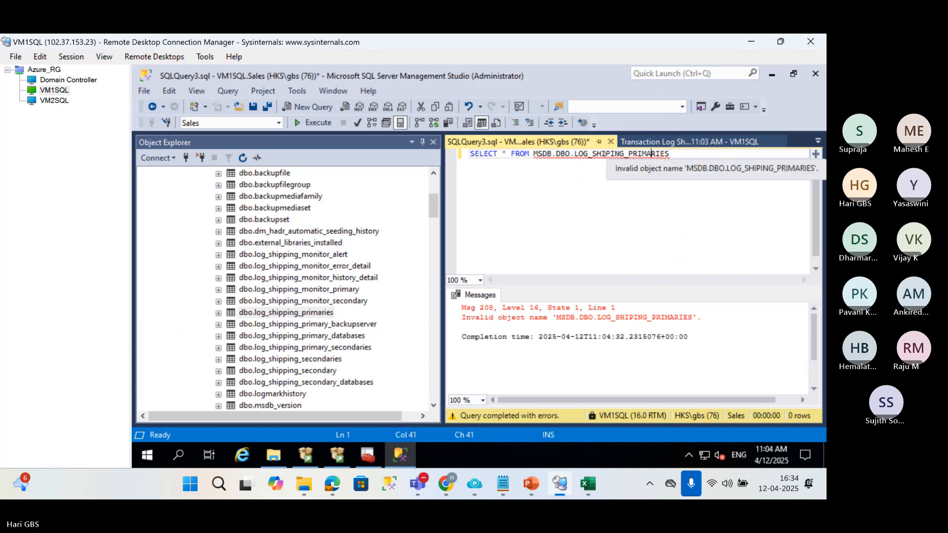
pyautogui.moveTo(592, 154); pyautogui.dragTo(724, 155)
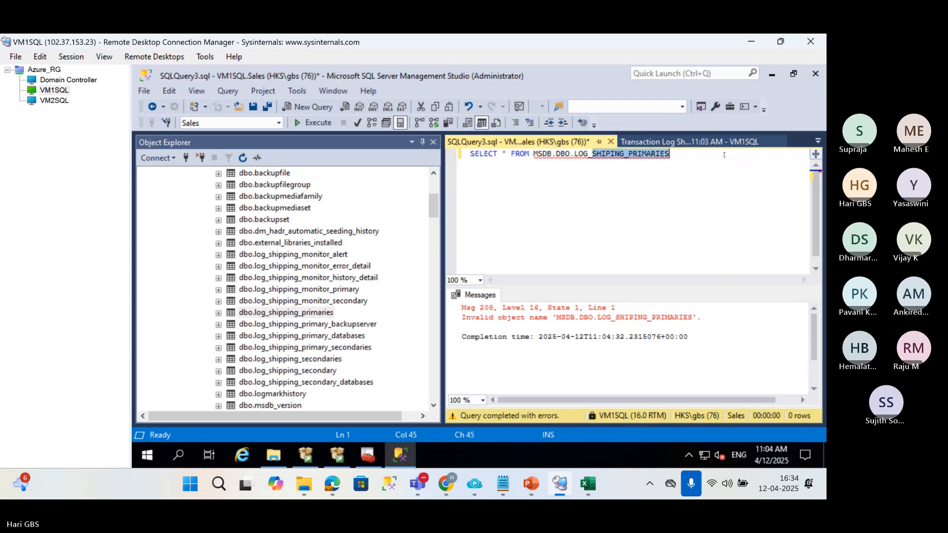
pyautogui.write('shipping')
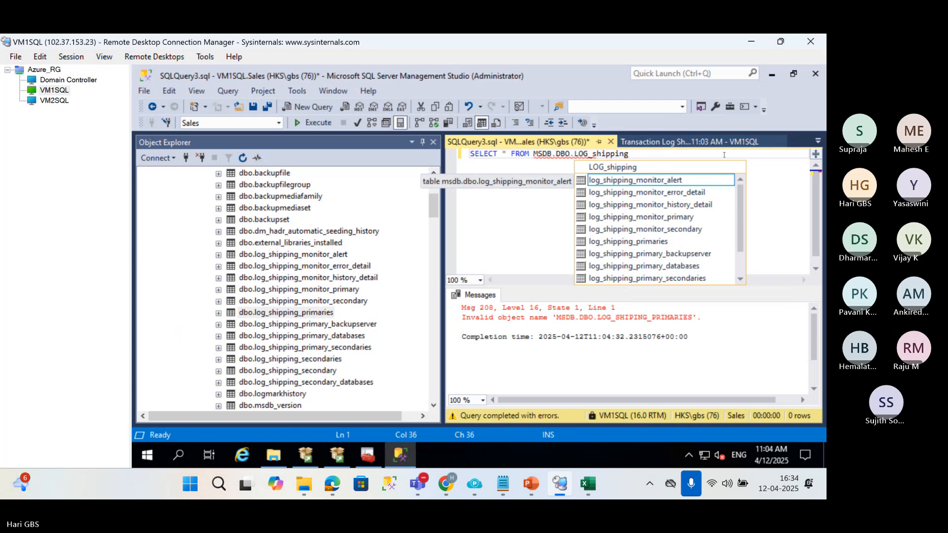
pyautogui.write('_primary')
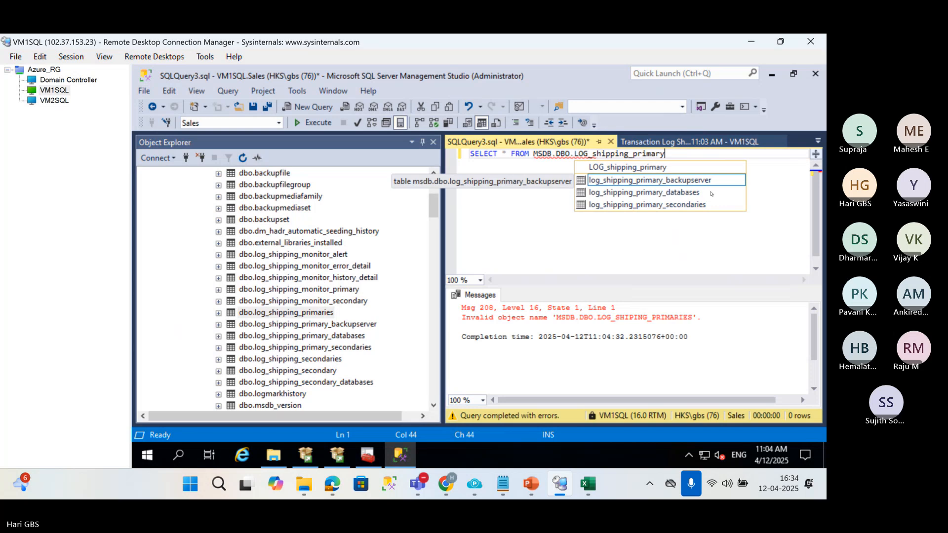
pyautogui.click(575, 154)
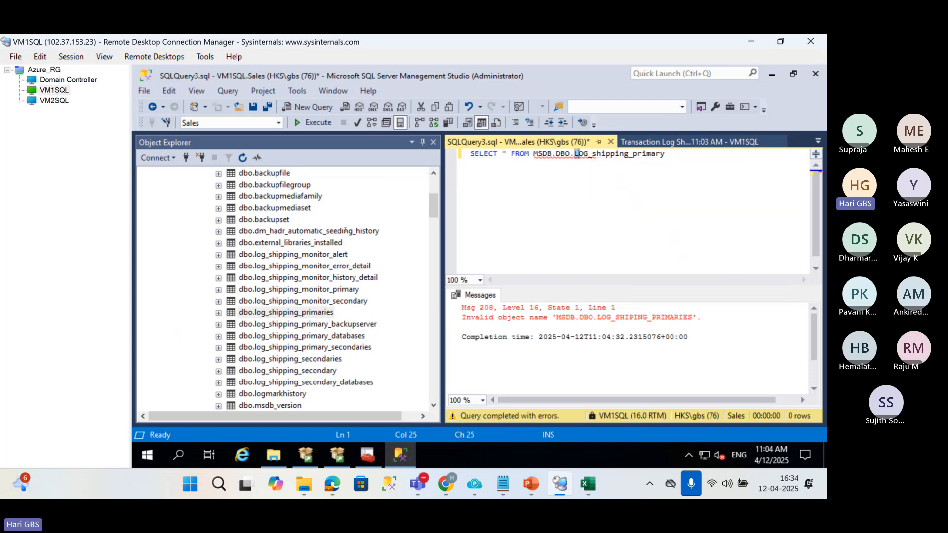
# Open a new query window on VM1SQL and begin the statement SELECT * FROM msdb.dbo.
pyautogui.scroll(5, 220, 178)
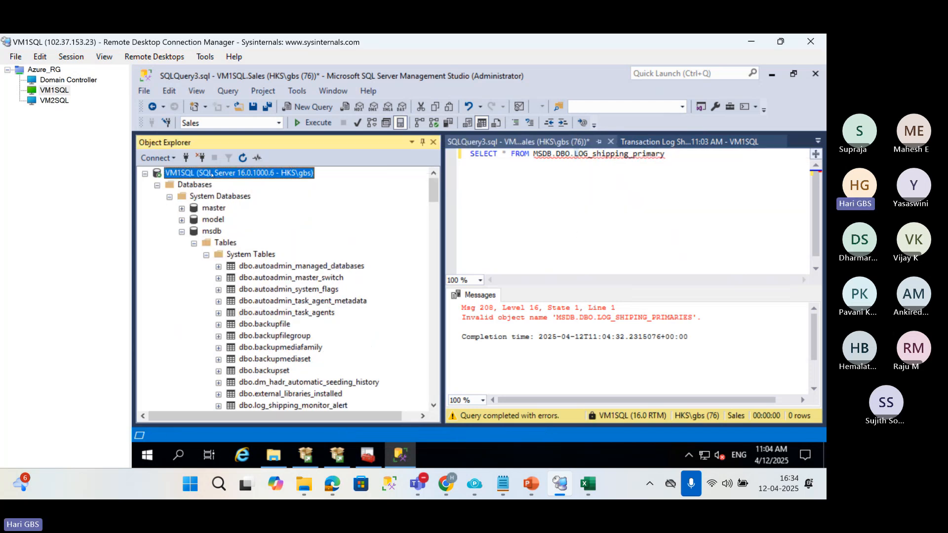
pyautogui.click(220, 175)
pyautogui.hotkey('ctrl', 'n')
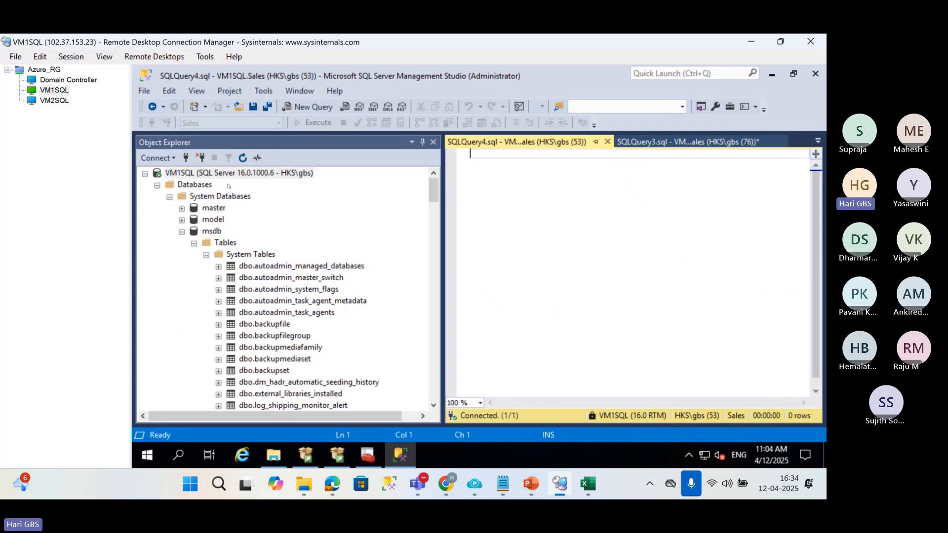
pyautogui.write('SELE')
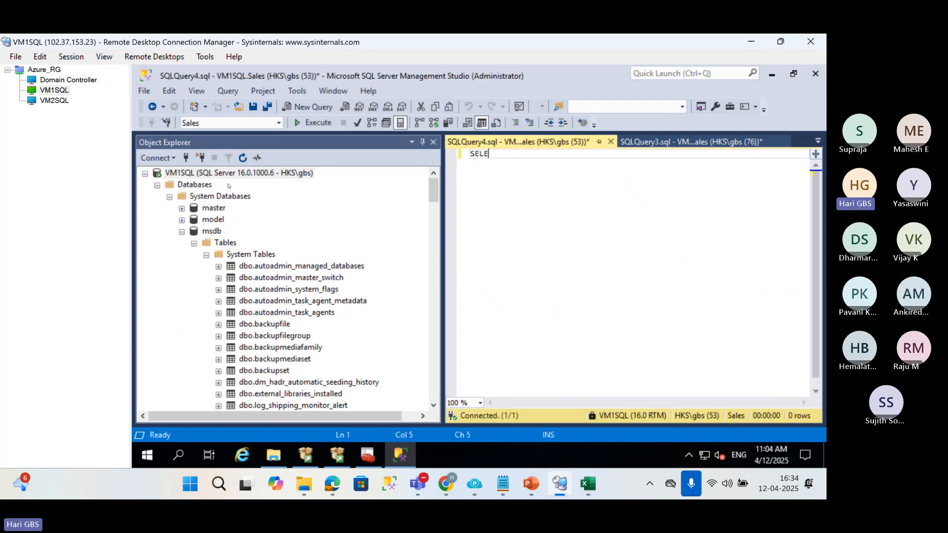
pyautogui.write('CT * FROM ')
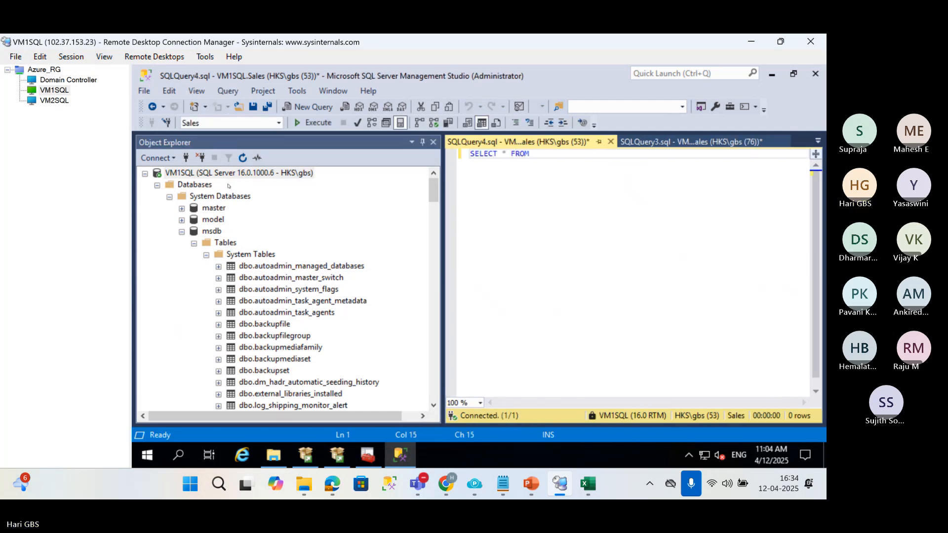
pyautogui.write('msbd.dbo.')
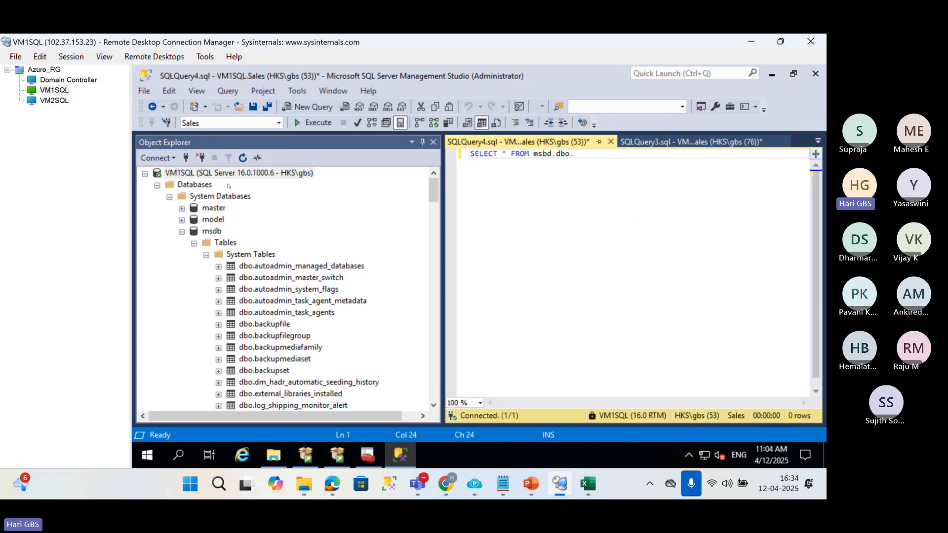
pyautogui.press('BackSpace')
pyautogui.press('BackSpace')
pyautogui.press('BackSpace')
pyautogui.press('BackSpace')
pyautogui.press('BackSpace')
pyautogui.press('BackSpace')
pyautogui.press('BackSpace')
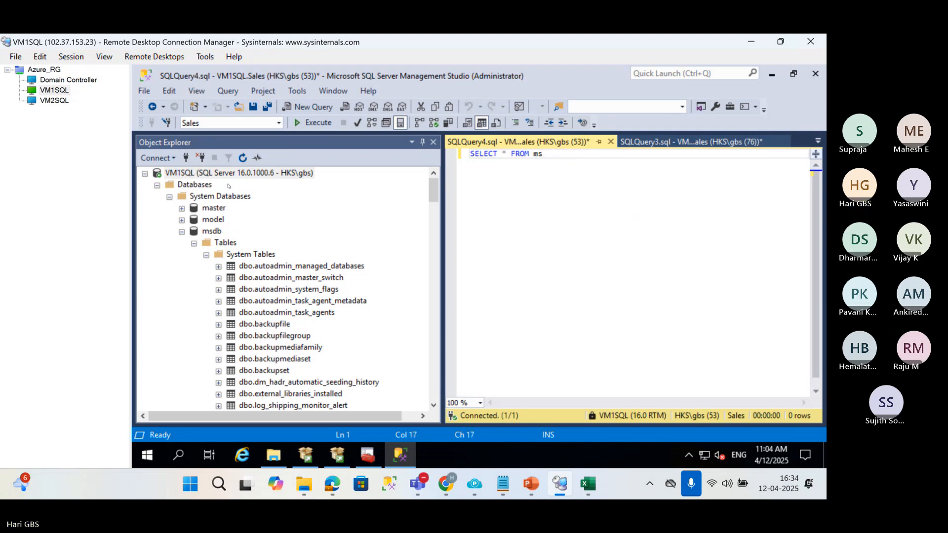
pyautogui.write('db.dbo.log_shppi')
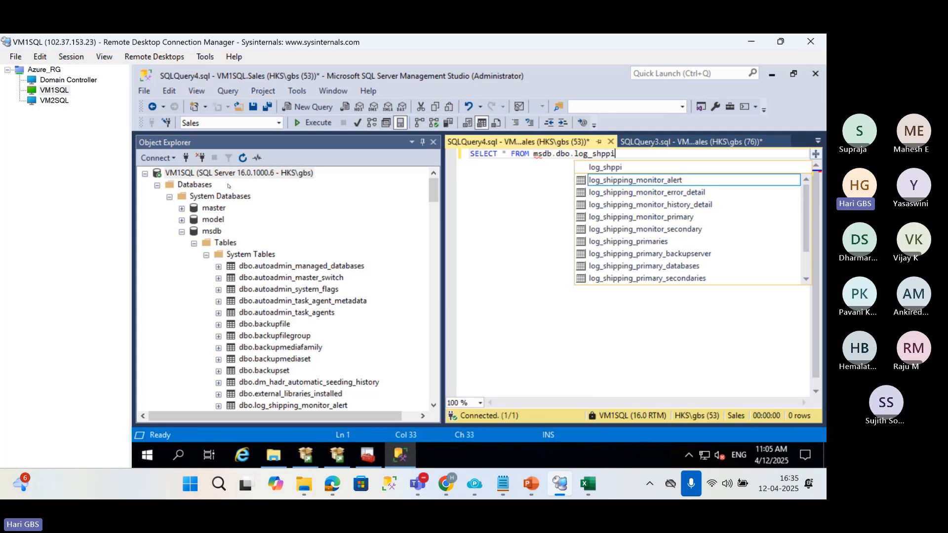
pyautogui.write('ng_pri')
# Complete the statement with the log_shipping_primaries table and execute the query.
pyautogui.press('Down')
pyautogui.press('Down')
pyautogui.press('Down')
pyautogui.press('Down')
pyautogui.press('Down')
pyautogui.press('Down')
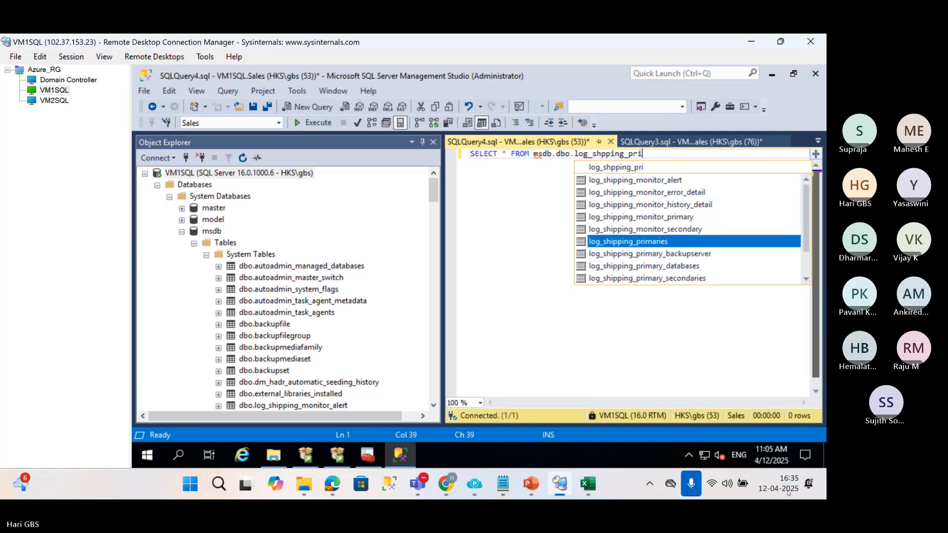
pyautogui.press('Tab')
pyautogui.press('F5')
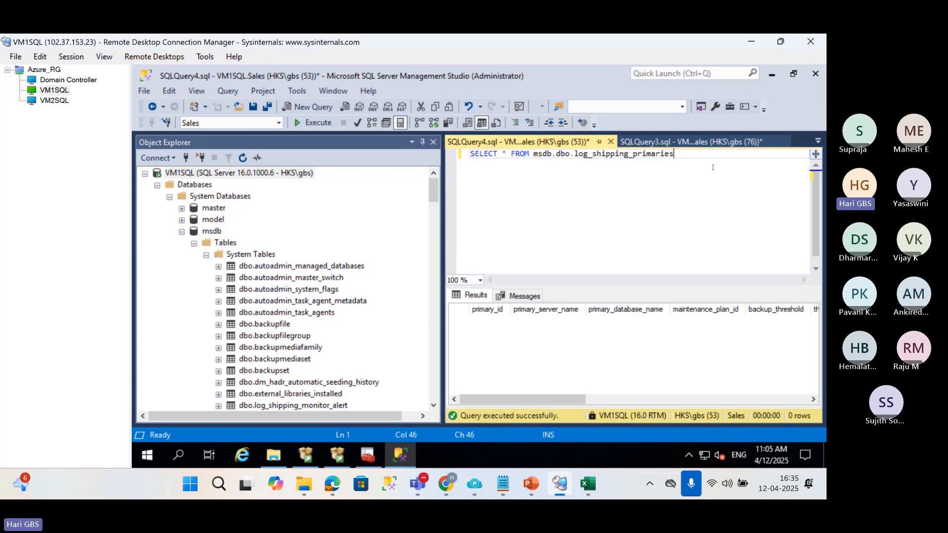
# Change the queried table to log_shipping_primary_databases and execute the query.
pyautogui.hotkey('shift', 'Left')
pyautogui.hotkey('shift', 'Left')
pyautogui.hotkey('shift', 'Left')
pyautogui.hotkey('shift', 'Left')
pyautogui.hotkey('shift', 'Left')
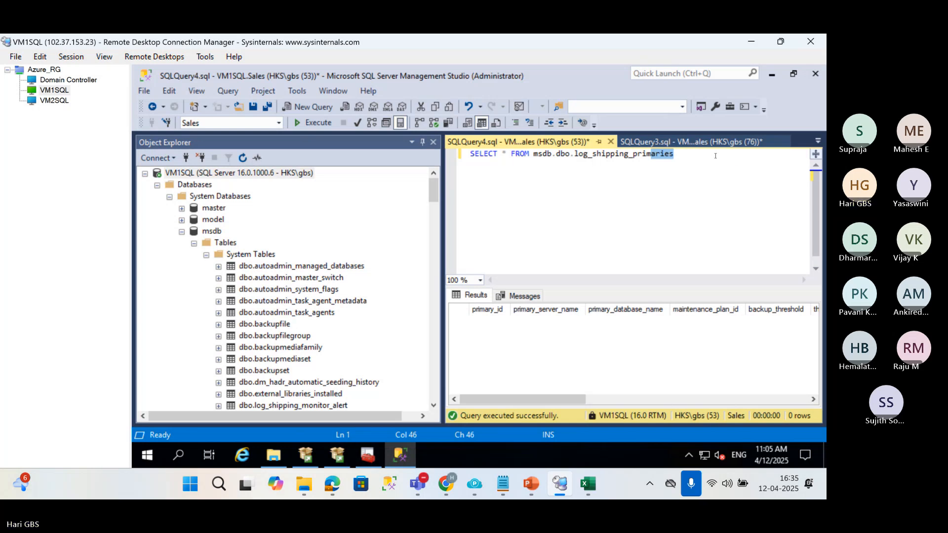
pyautogui.press('BackSpace')
pyautogui.write('ary')
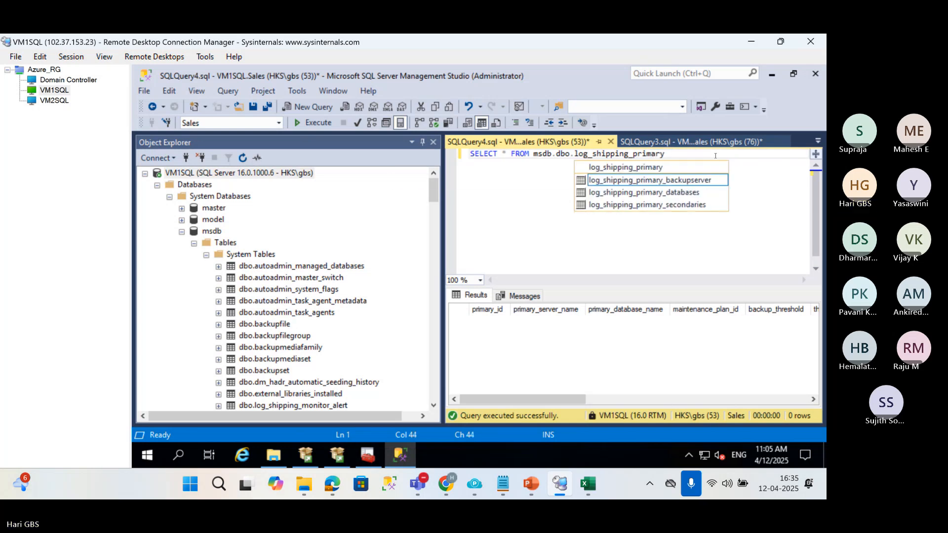
pyautogui.press('Down')
pyautogui.press('Tab')
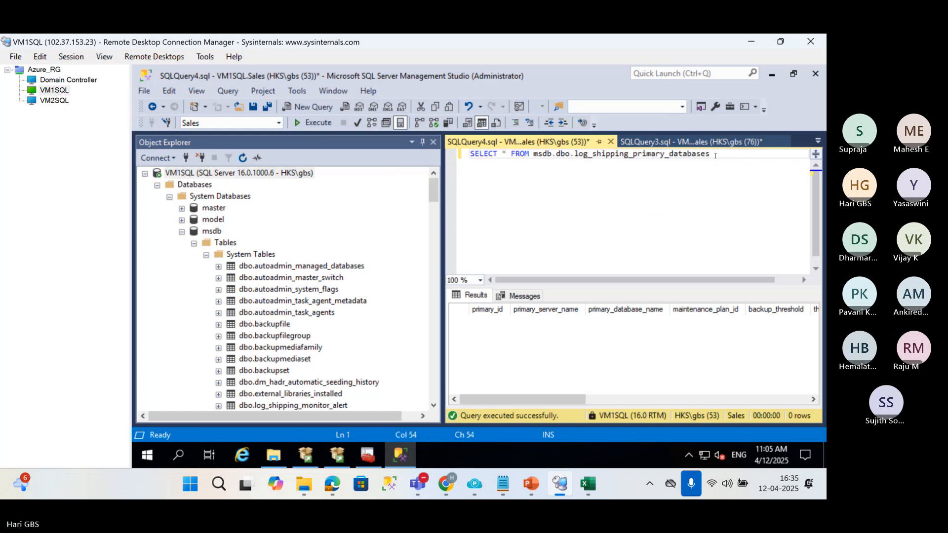
pyautogui.press('F5')
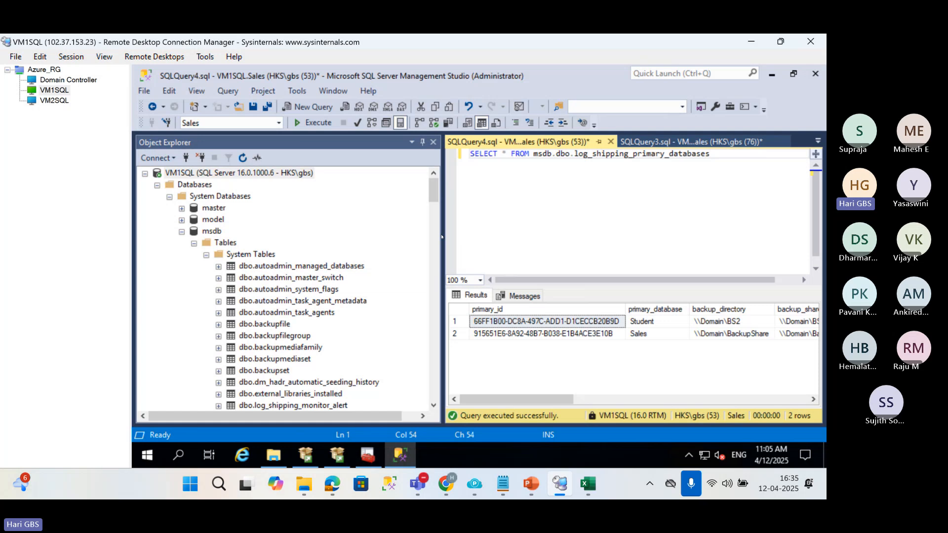
# Narrow Object Explorer, collapse VM1SQL's Databases folder and examine the Student and Sales entries in the query results.
pyautogui.moveTo(442, 236); pyautogui.dragTo(330, 240)
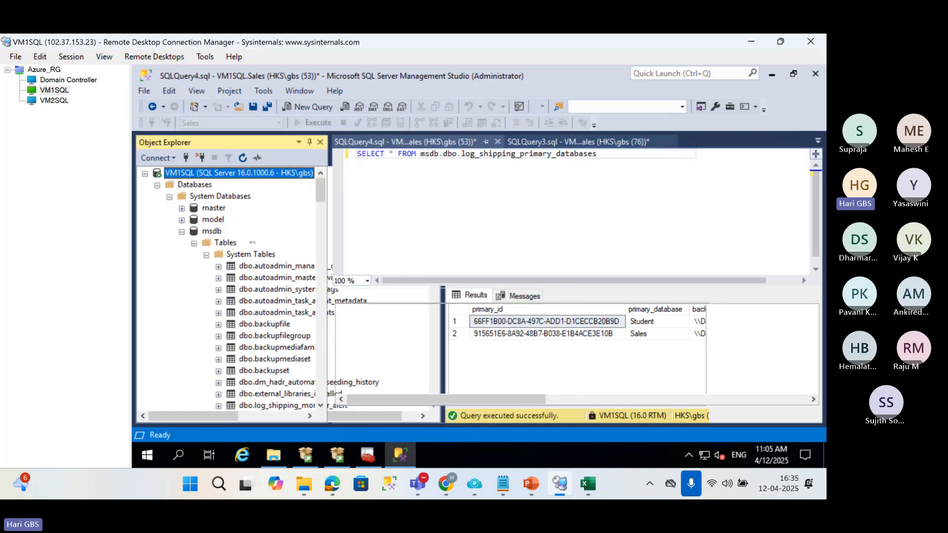
pyautogui.click(157, 186)
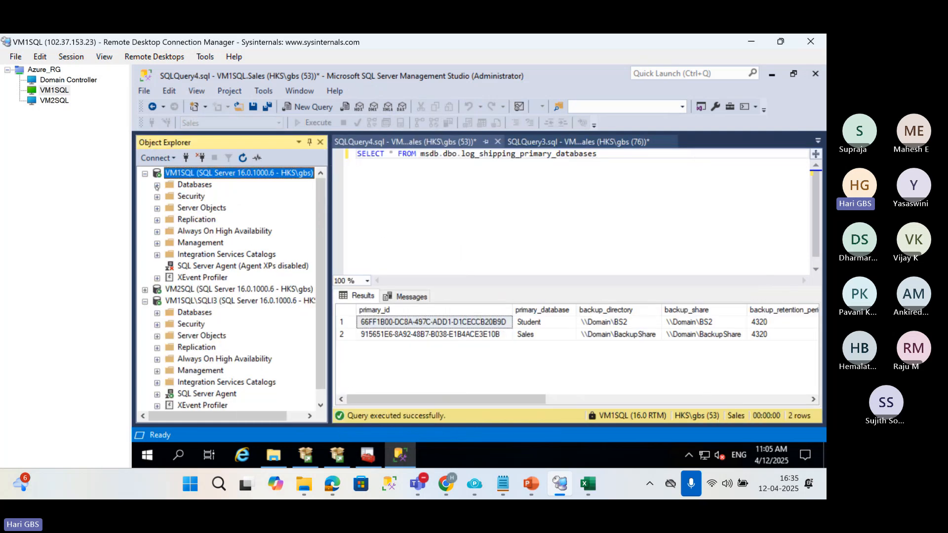
pyautogui.click(534, 323)
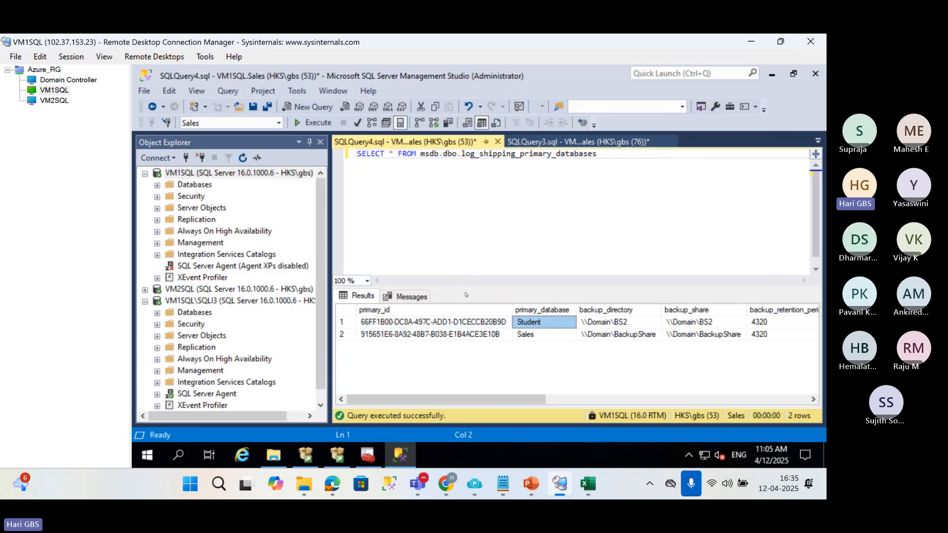
pyautogui.click(537, 336)
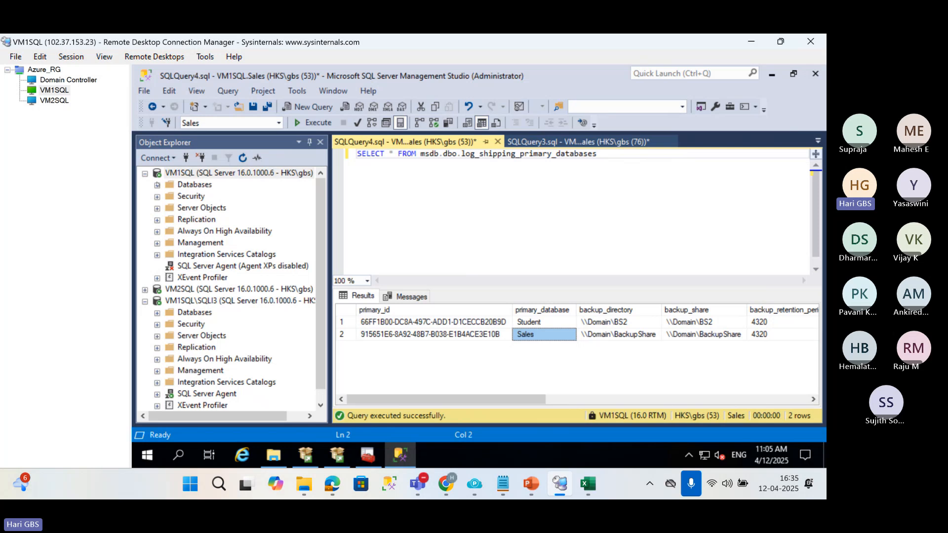
# Expand VM1SQL's Databases folder and review the backup directory, monitor server and last backup columns for Student and Sales.
pyautogui.click(156, 185)
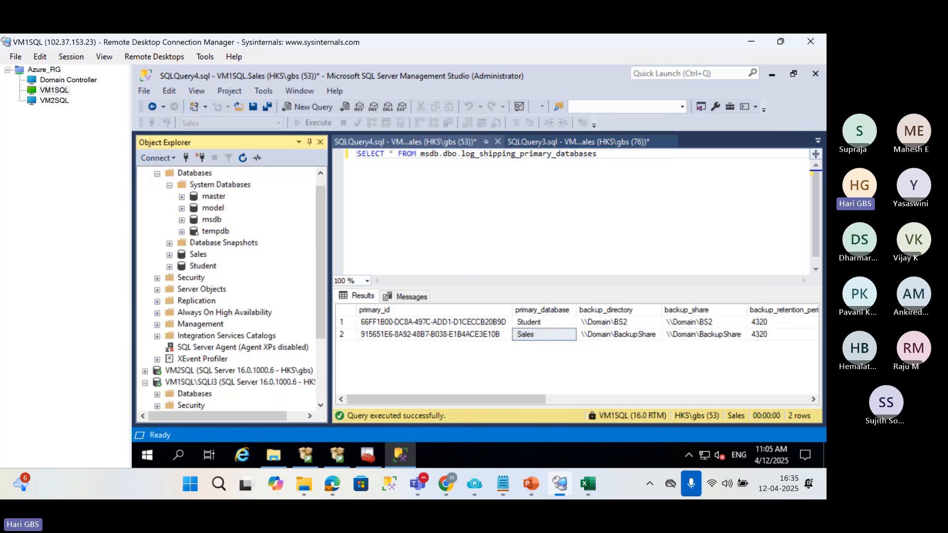
pyautogui.click(197, 265)
pyautogui.moveTo(482, 400); pyautogui.dragTo(525, 398)
pyautogui.click(503, 321)
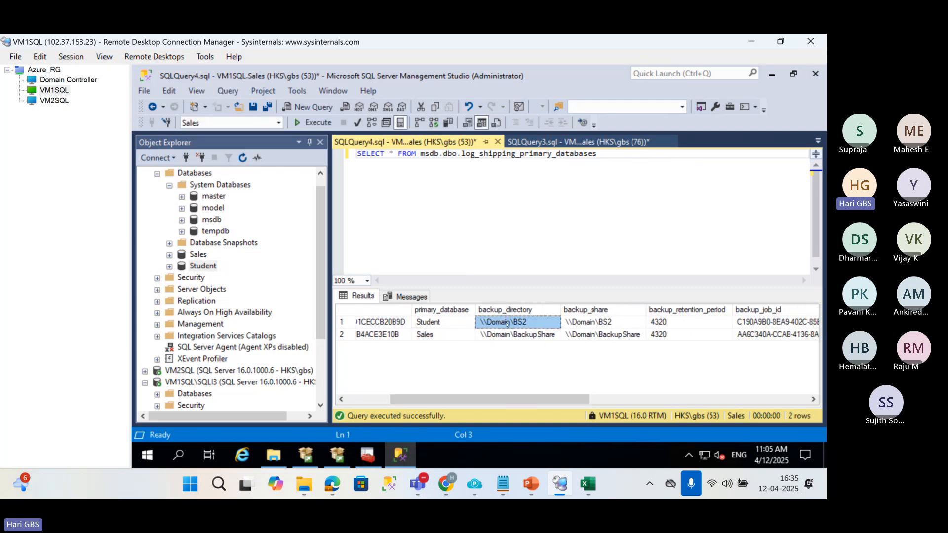
pyautogui.click(511, 335)
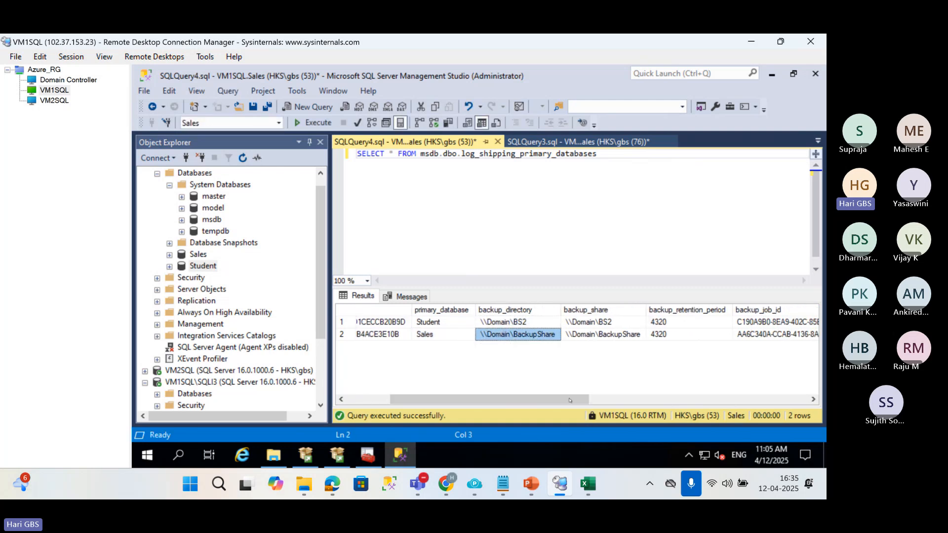
pyautogui.moveTo(570, 400); pyautogui.dragTo(798, 384)
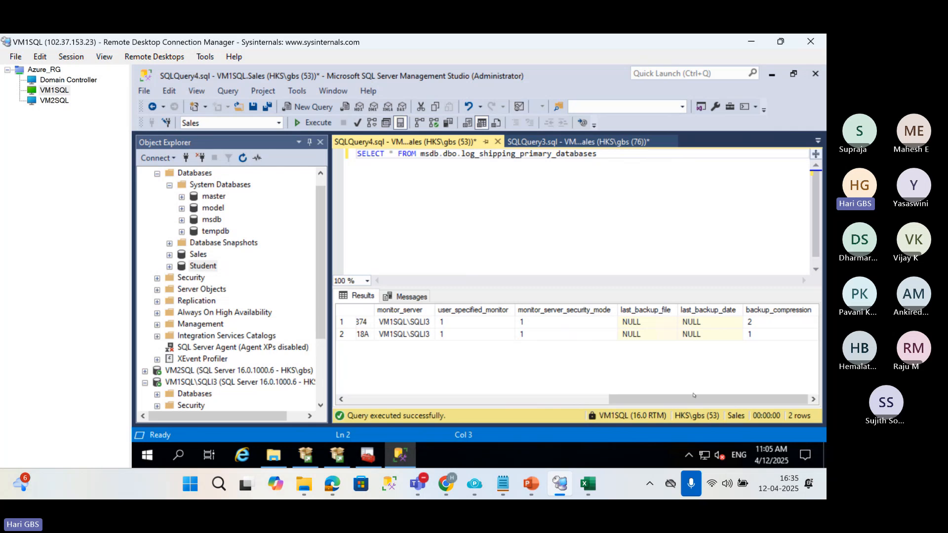
pyautogui.moveTo(693, 396); pyautogui.dragTo(721, 403)
# Switch to the VM2SQL remote session and clear the existing Students query from the editor.
pyautogui.click(37, 101)
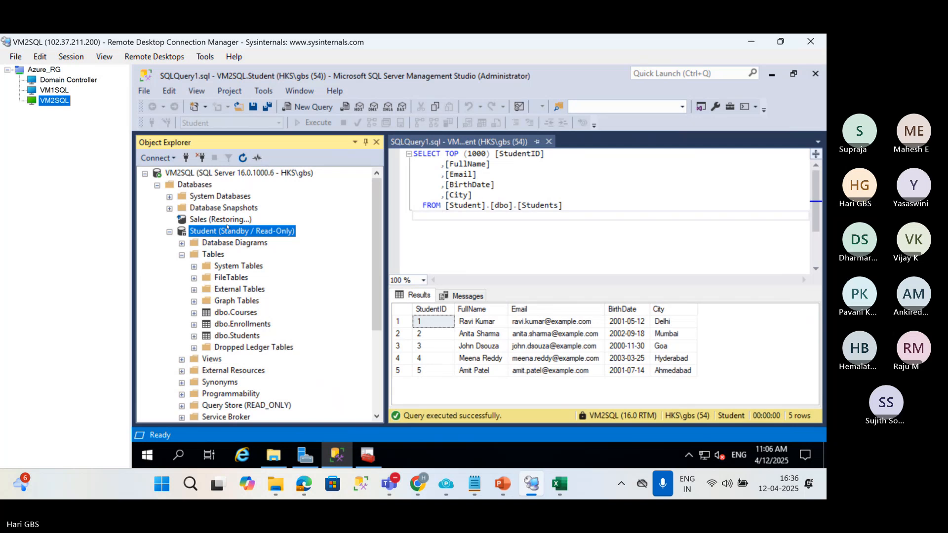
pyautogui.click(504, 213)
pyautogui.hotkey('ctrl', 'a')
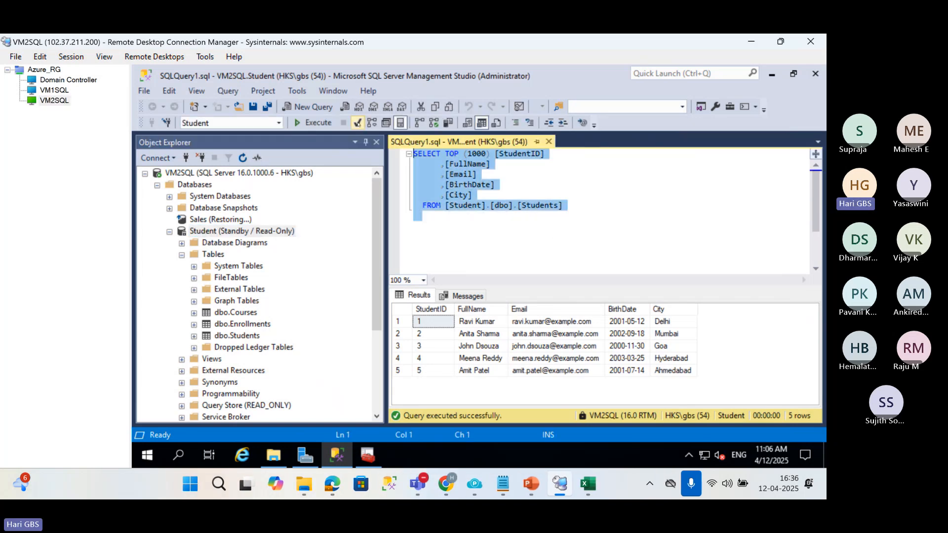
pyautogui.press('Delete')
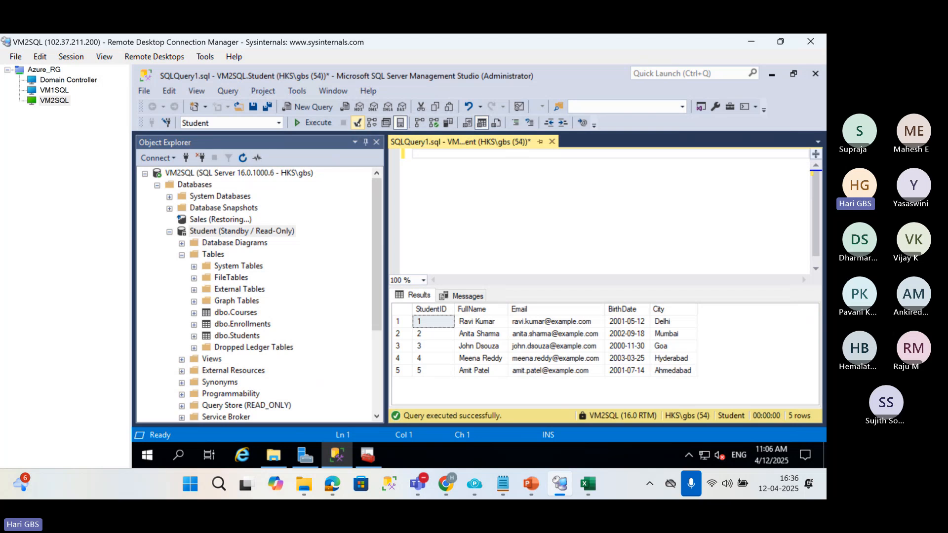
# Write SELECT * FROM MSDB.DBO.log_shipping_secondary_databases and execute the query.
pyautogui.write('SELECT * FR')
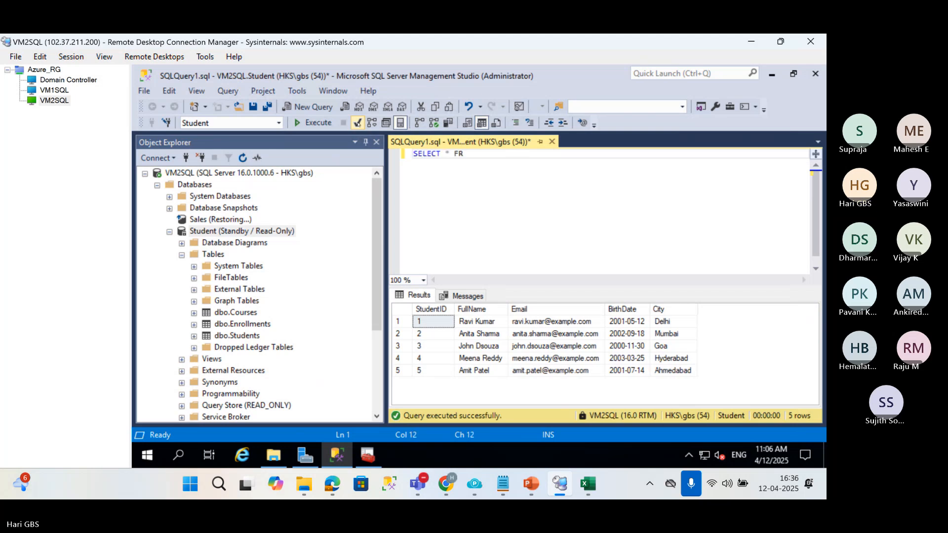
pyautogui.write('OM MSDB')
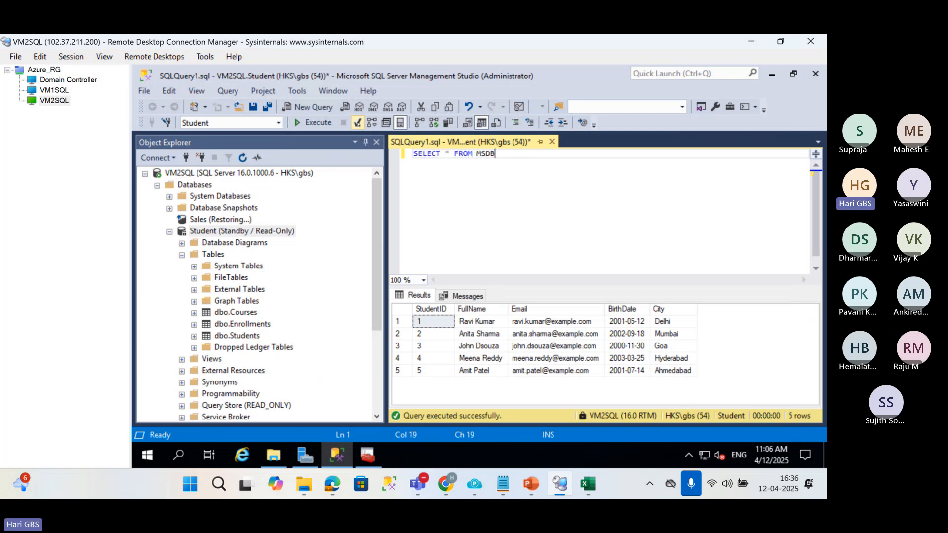
pyautogui.write('.DBO.')
pyautogui.write('LOG_')
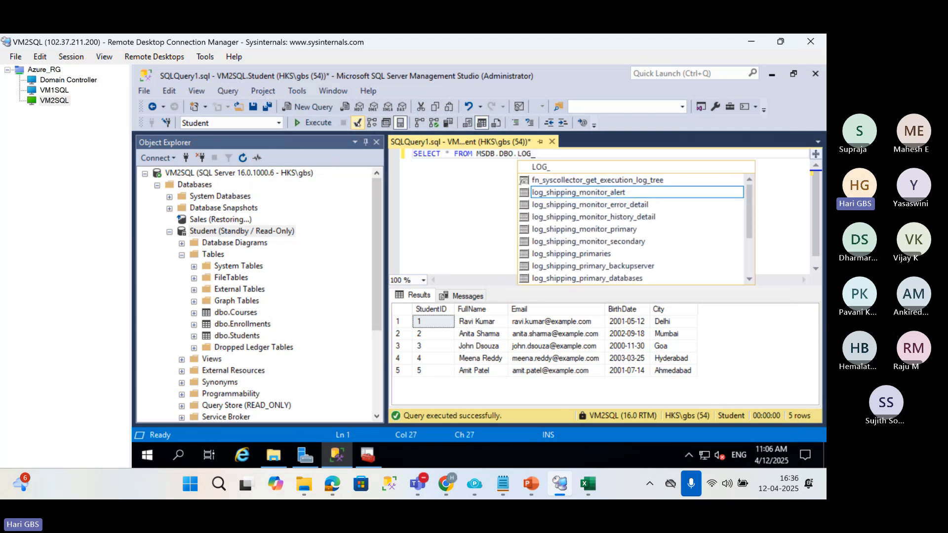
pyautogui.write('SHIPPING_SE')
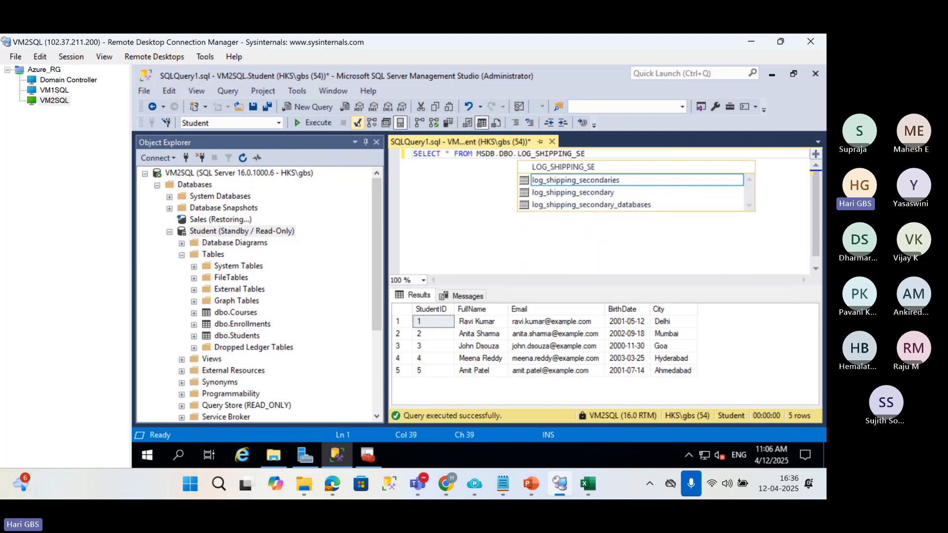
pyautogui.press('Down')
pyautogui.press('Down')
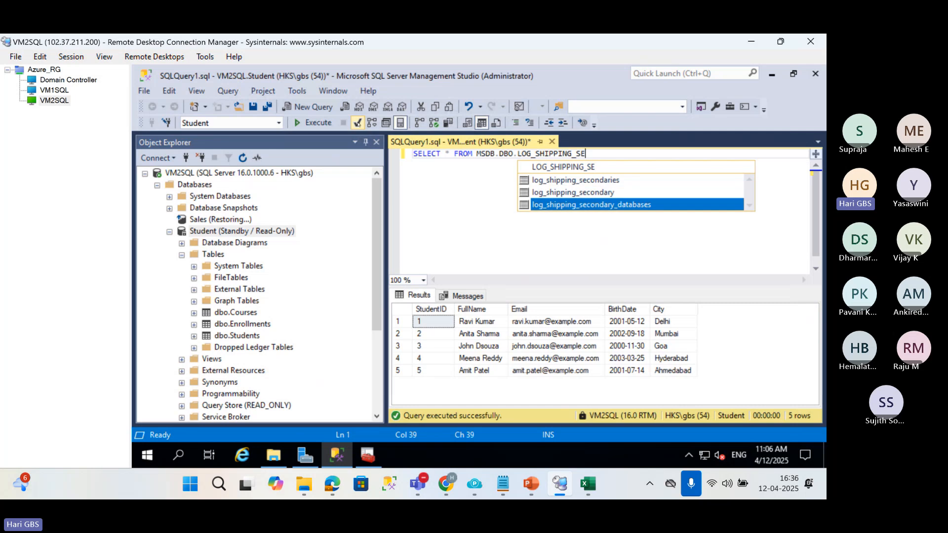
pyautogui.press('Tab')
pyautogui.press('F5')
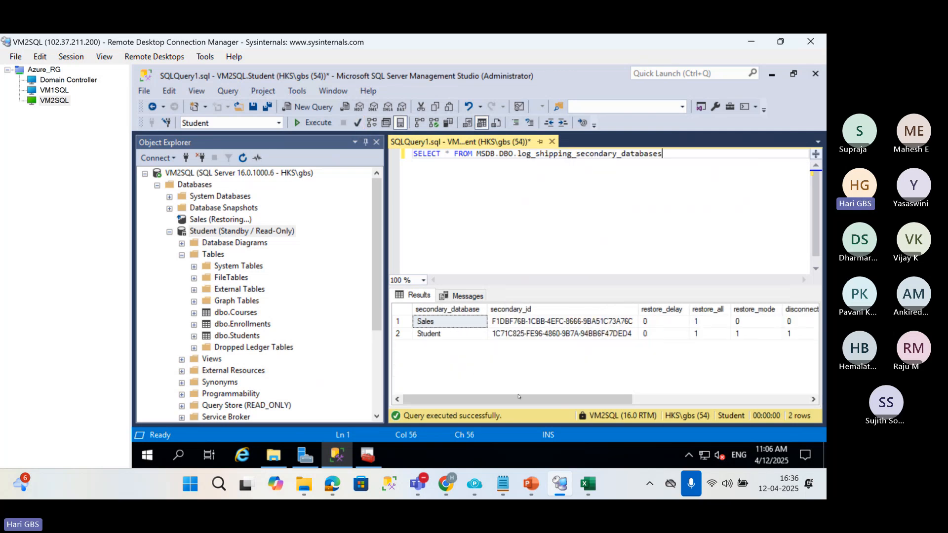
# Examine the last_restored_file and last_restored_date columns in the secondary databases results.
pyautogui.click(652, 398)
pyautogui.click(686, 395)
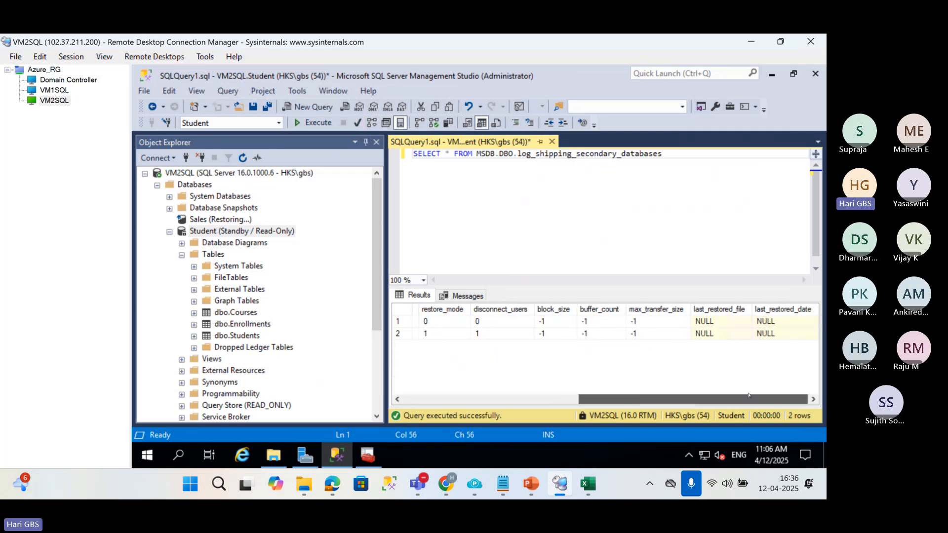
pyautogui.click(735, 322)
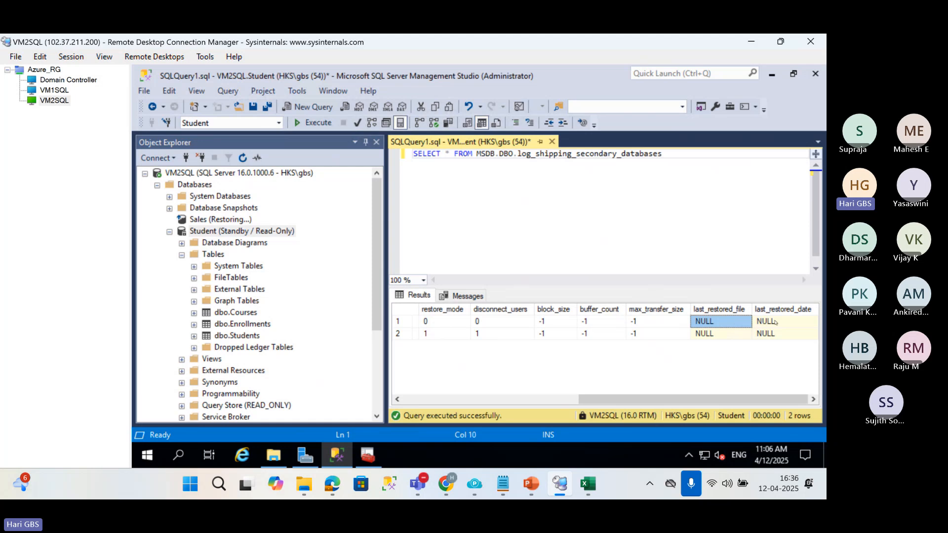
# Duplicate the log_shipping_secondary_databases SELECT statement onto a separate line.
pyautogui.moveTo(700, 158); pyautogui.dragTo(408, 154)
pyautogui.hotkey('ctrl', 'c')
pyautogui.press('Left')
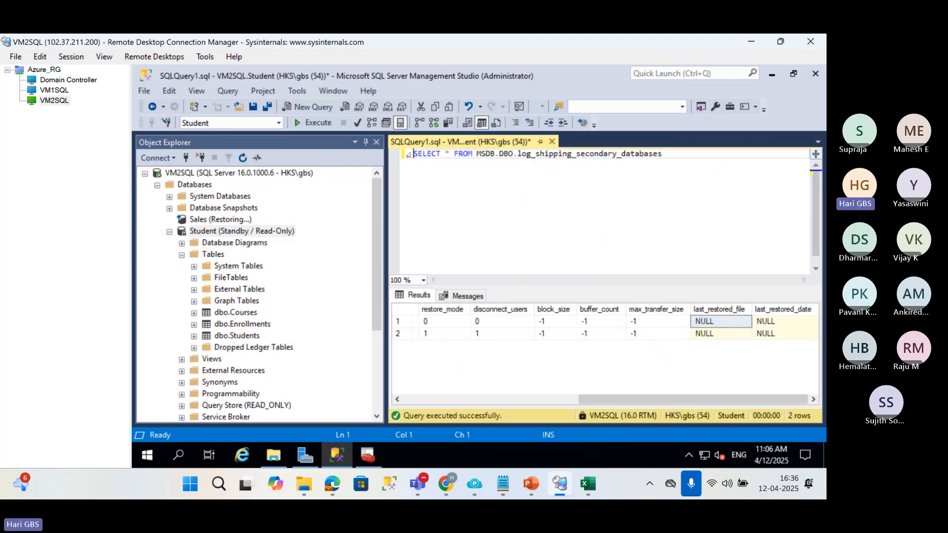
pyautogui.press('Return')
pyautogui.press('Up')
pyautogui.hotkey('ctrl', 'v')
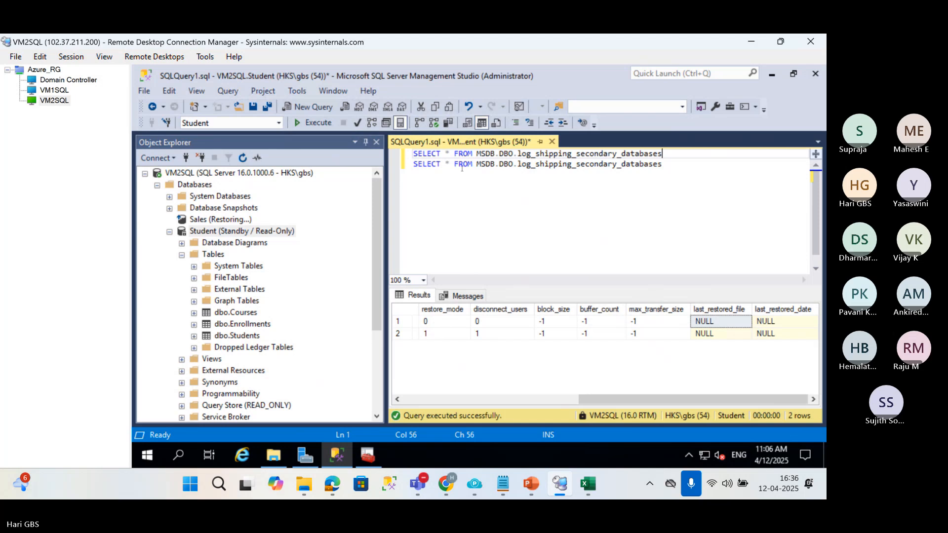
# Trim the table name in the first SELECT statement back to log_shippi.
pyautogui.moveTo(621, 153); pyautogui.dragTo(706, 158)
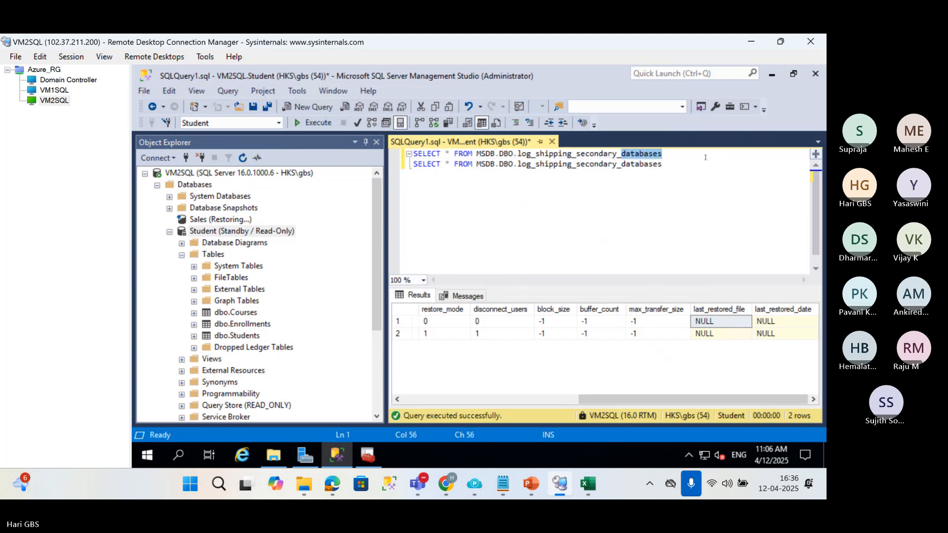
pyautogui.press('BackSpace')
pyautogui.press('BackSpace')
pyautogui.press('BackSpace')
pyautogui.press('BackSpace')
pyautogui.press('BackSpace')
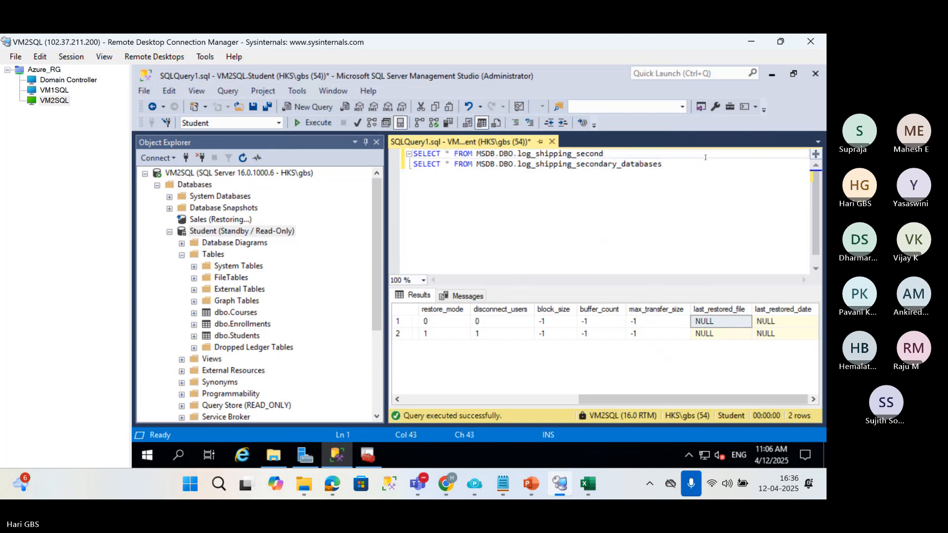
pyautogui.write('DA')
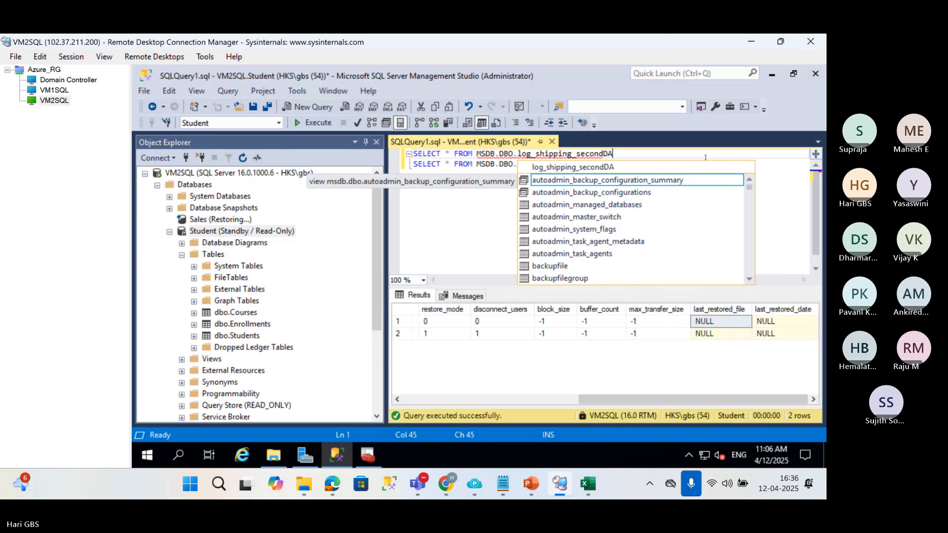
pyautogui.press('BackSpace')
pyautogui.press('BackSpace')
pyautogui.press('BackSpace')
pyautogui.press('BackSpace')
pyautogui.press('BackSpace')
pyautogui.press('BackSpace')
pyautogui.press('BackSpace')
pyautogui.press('BackSpace')
pyautogui.press('BackSpace')
pyautogui.press('BackSpace')
pyautogui.press('BackSpace')
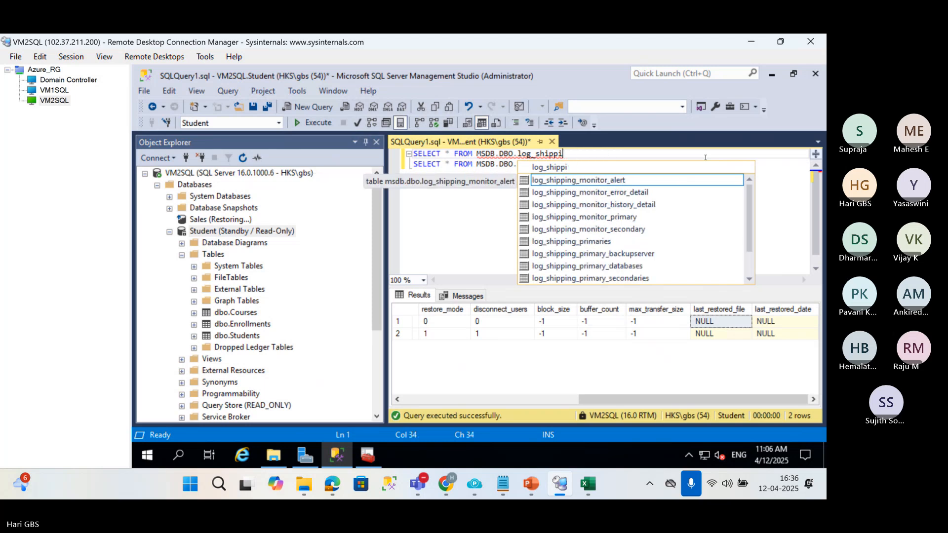
# Set the query database to msdb and execute both statements with log_shipping_monitor_secondary as the first statement's table.
pyautogui.click(279, 123)
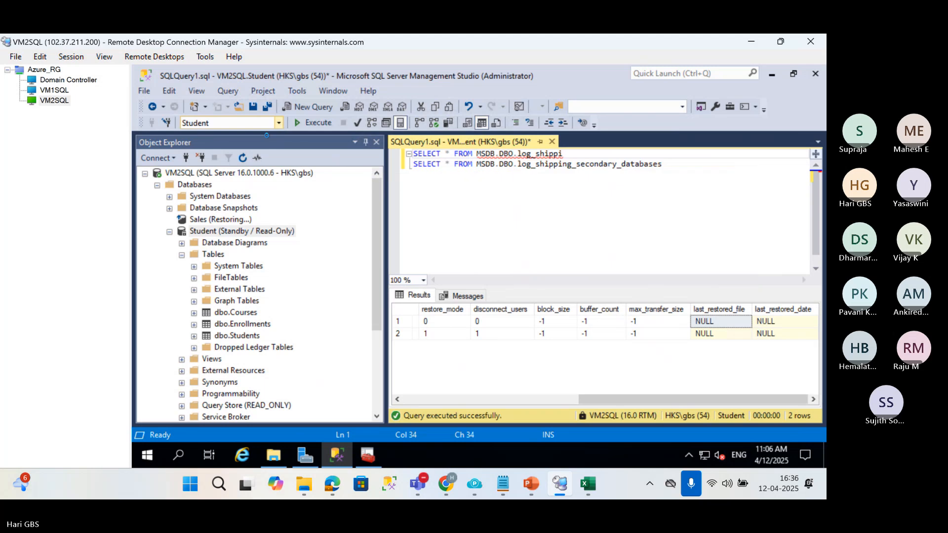
pyautogui.click(218, 159)
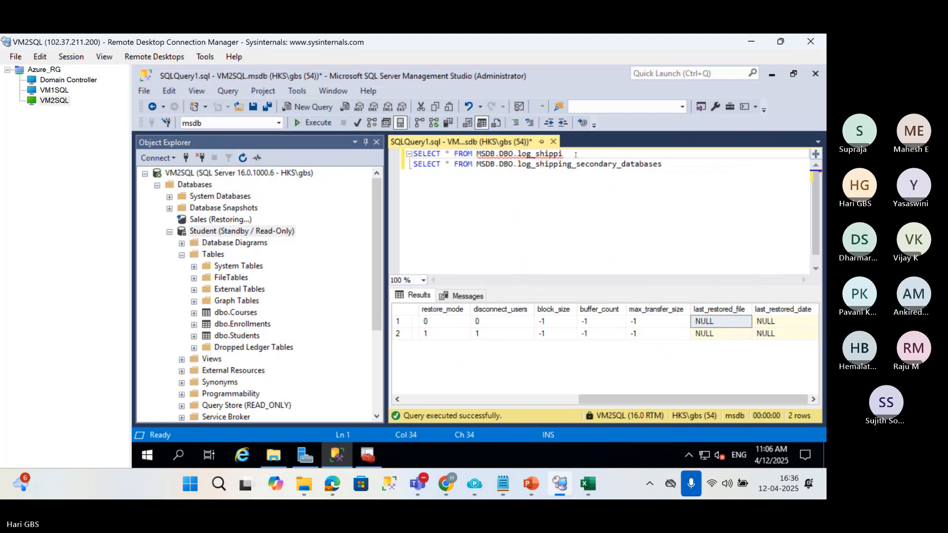
pyautogui.moveTo(563, 153); pyautogui.dragTo(532, 154)
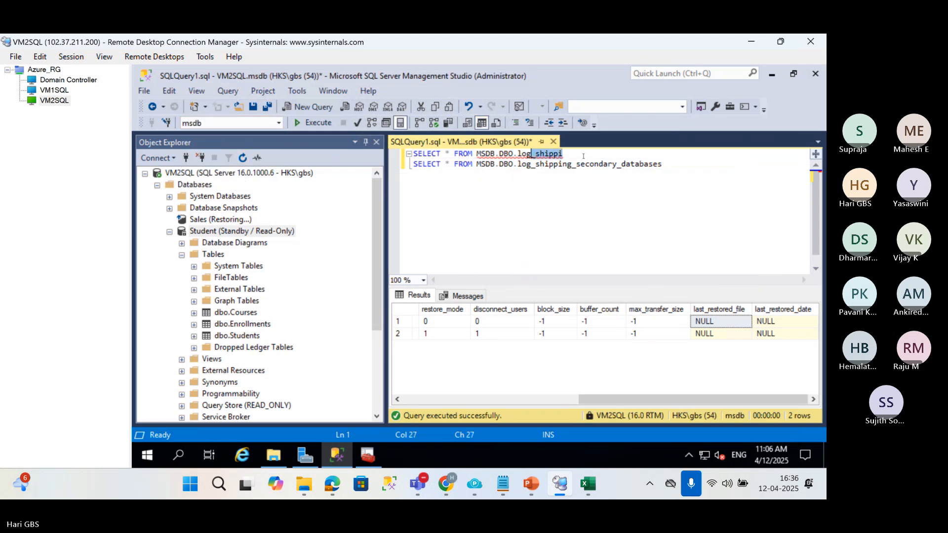
pyautogui.write('_shpping')
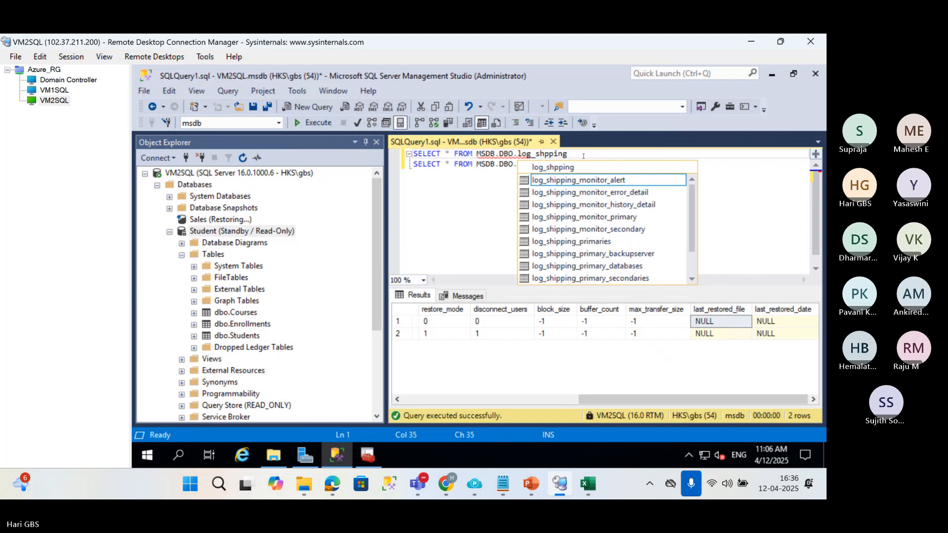
pyautogui.doubleClick(636, 230)
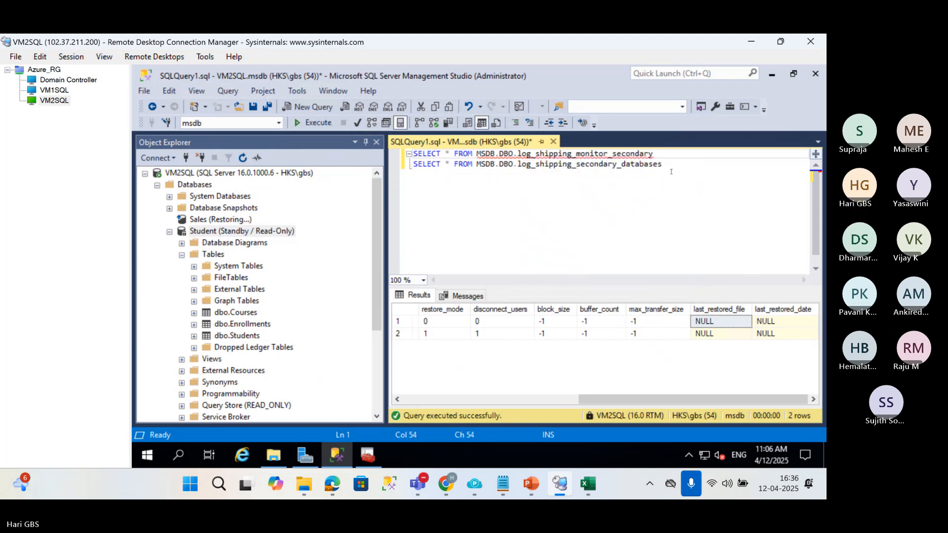
pyautogui.press('F5')
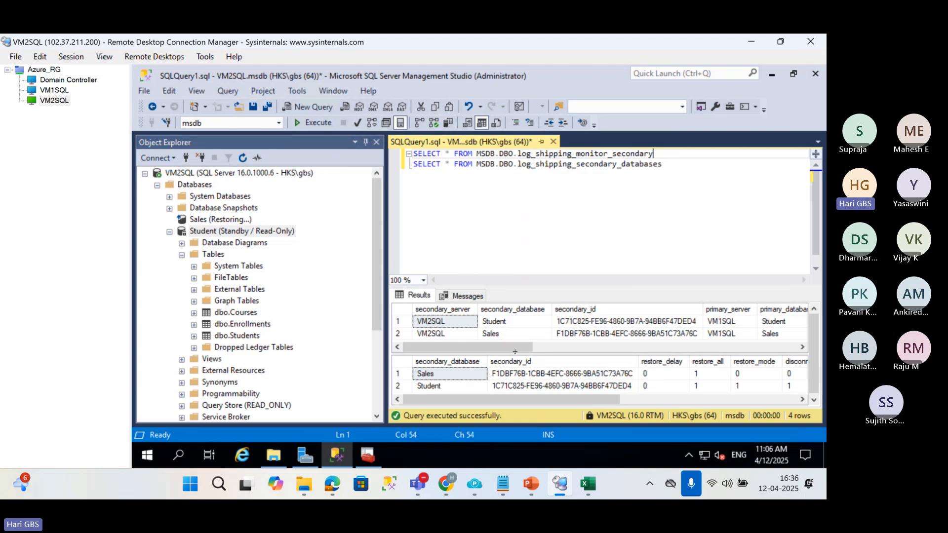
# Examine the last copied and last restored columns for Student and Sales in the log_shipping_monitor_secondary results.
pyautogui.moveTo(515, 351); pyautogui.dragTo(761, 338)
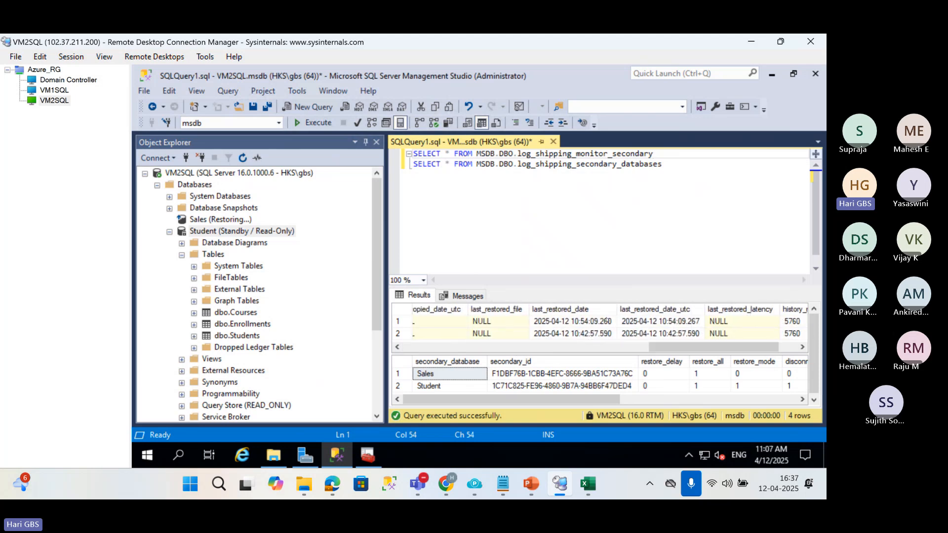
pyautogui.click(607, 321)
pyautogui.click(660, 321)
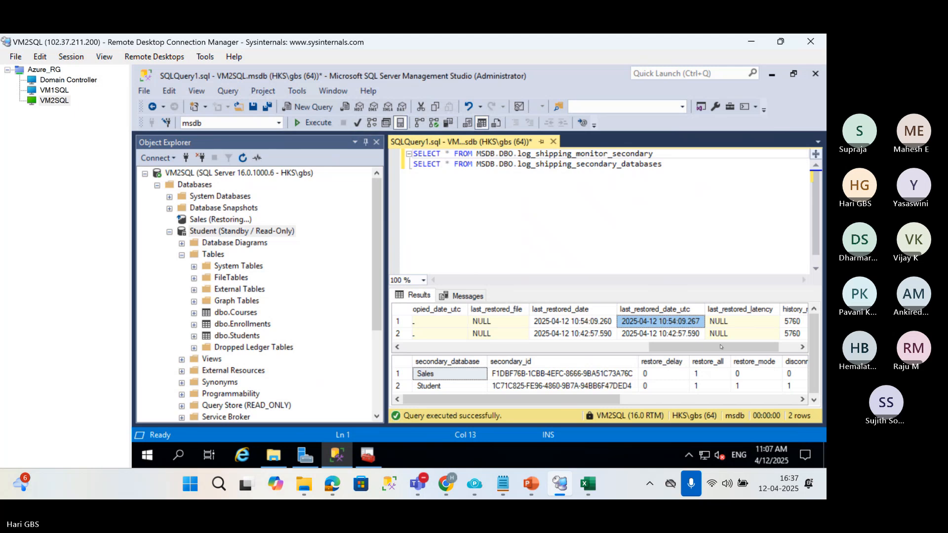
pyautogui.moveTo(763, 349); pyautogui.dragTo(681, 348)
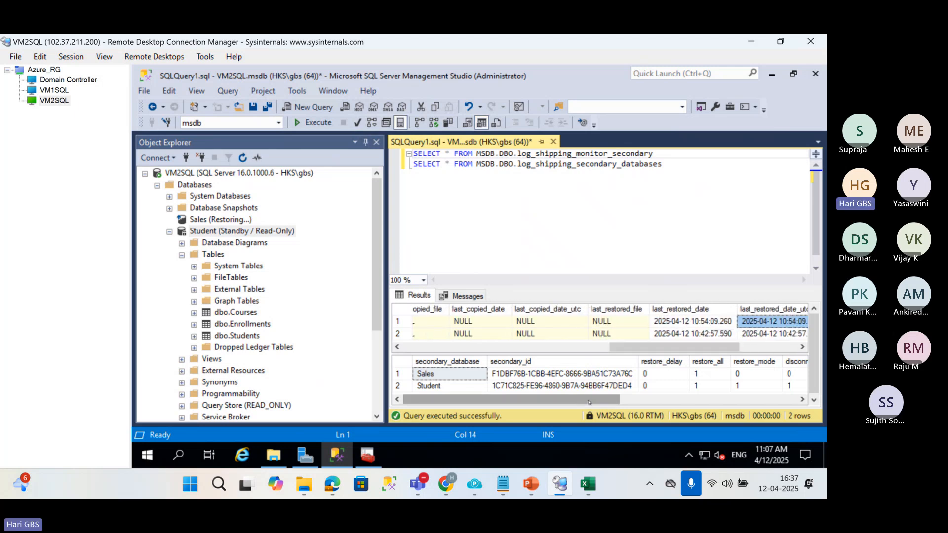
pyautogui.moveTo(589, 402)
pyautogui.mouseDown()
pyautogui.moveTo(779, 394)
pyautogui.moveTo(586, 398)
pyautogui.mouseUp()
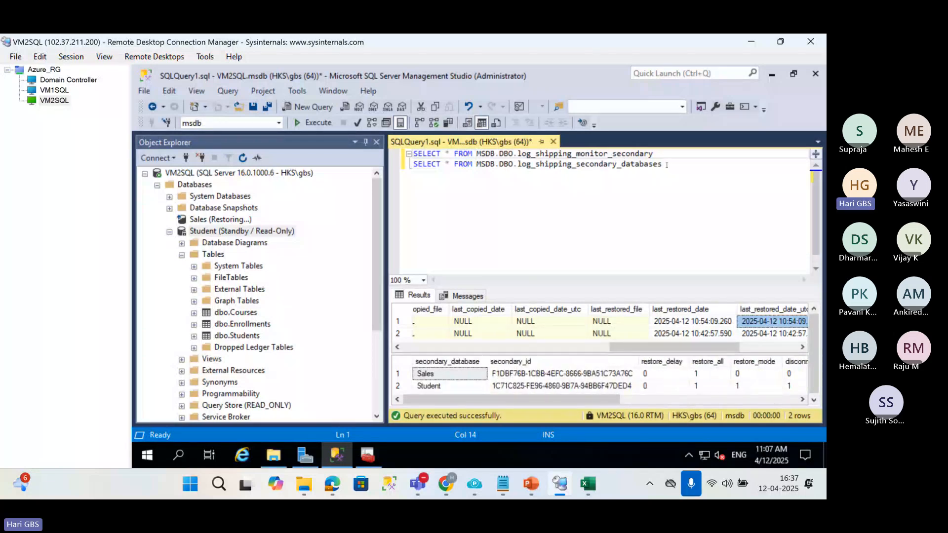
pyautogui.click(662, 166)
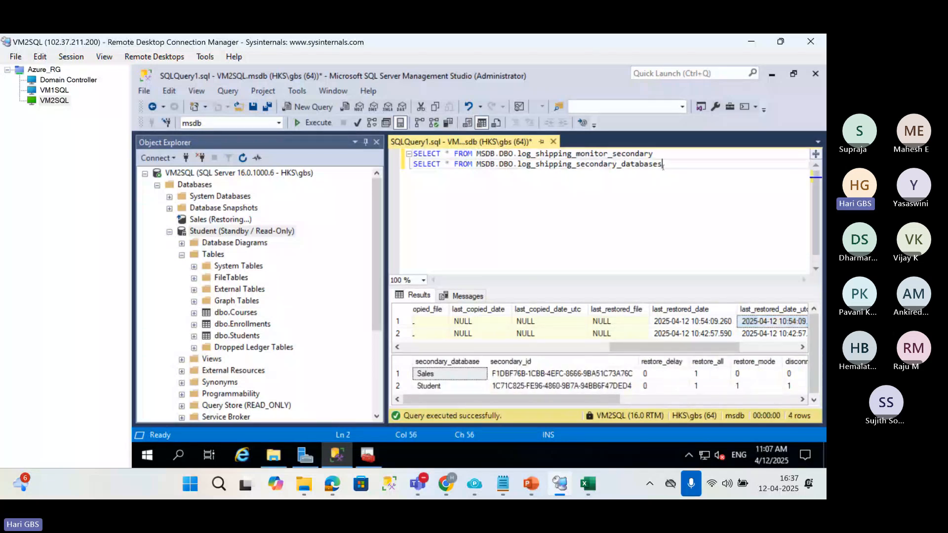
pyautogui.click(694, 322)
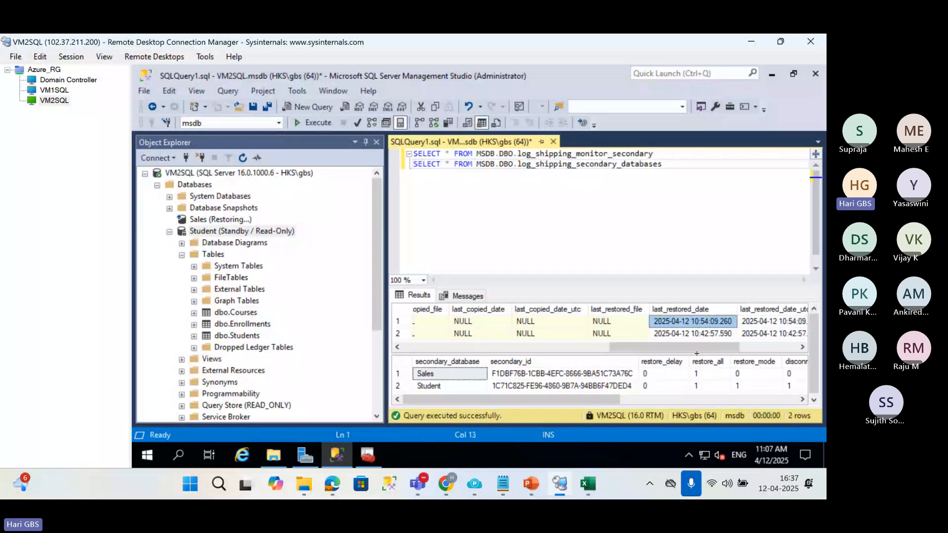
pyautogui.moveTo(687, 352); pyautogui.dragTo(474, 348)
pyautogui.click(656, 325)
pyautogui.click(454, 237)
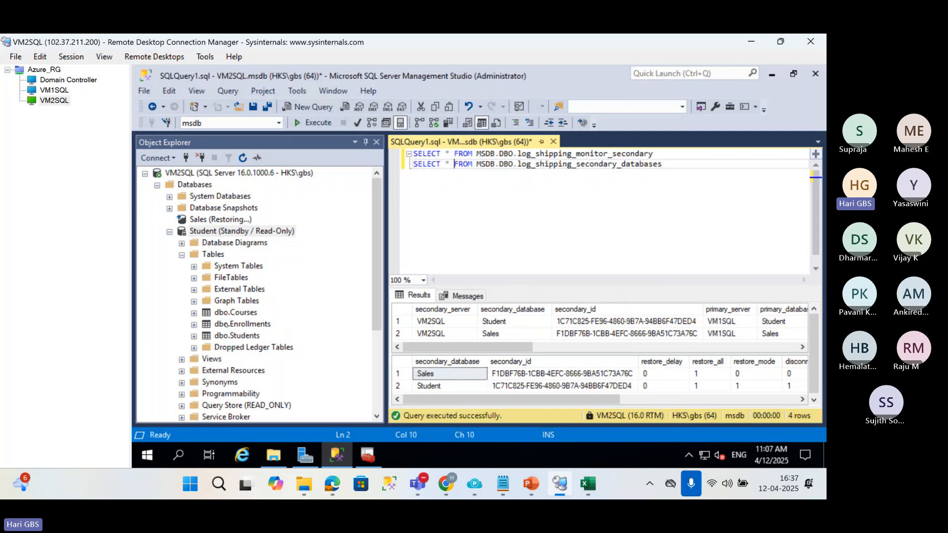
# Select the top 1000 rows of dbo.Students in the standby Student database and highlight the row with StudentID 6.
pyautogui.click(228, 336)
pyautogui.rightClick(228, 336)
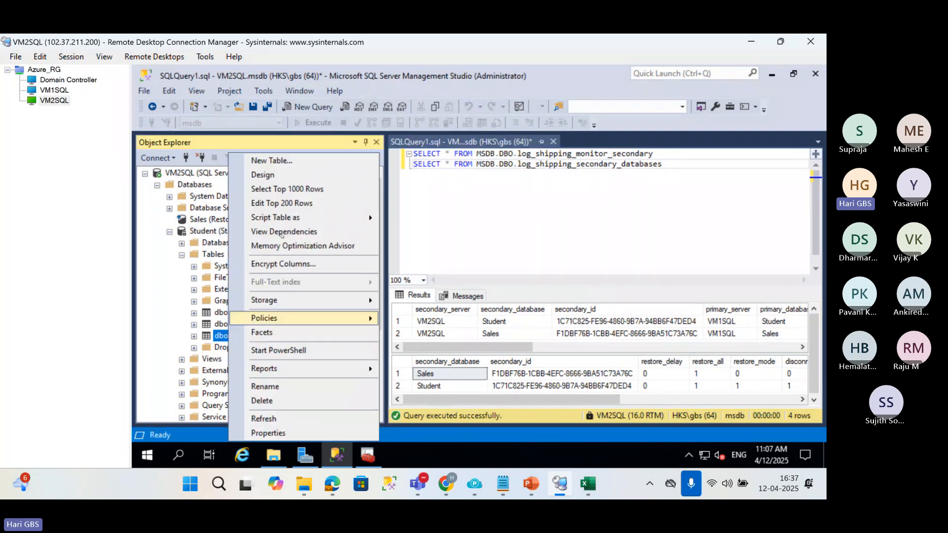
pyautogui.click(285, 192)
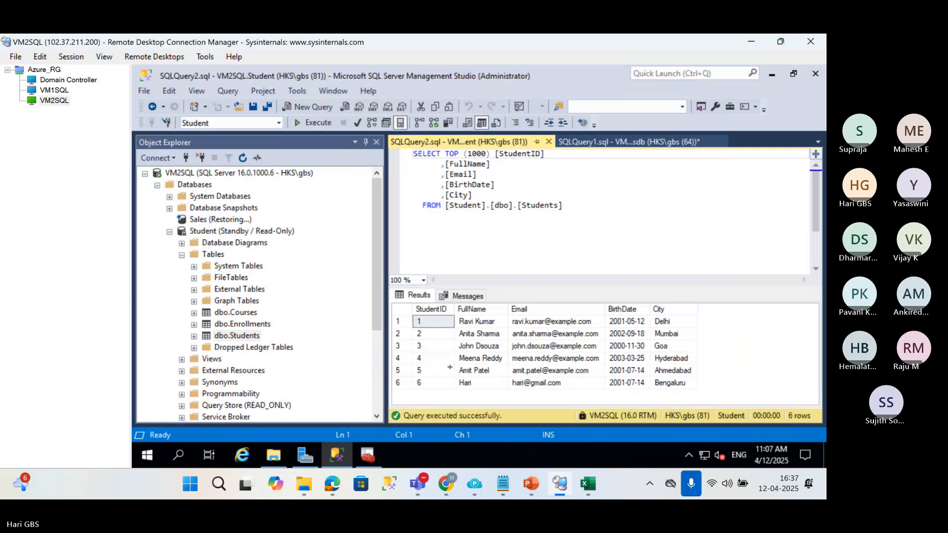
pyautogui.click(402, 386)
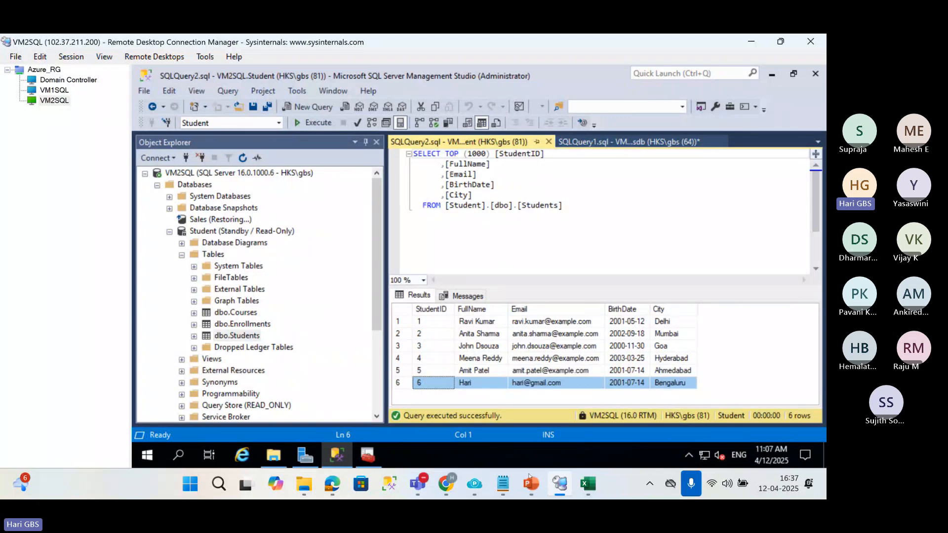
# Switch to PowerPoint to view the backup, copy and restore job diagram in 01 LogShipping.pptx, and return to the remote desktop session.
pyautogui.moveTo(529, 485)
pyautogui.click(433, 388)
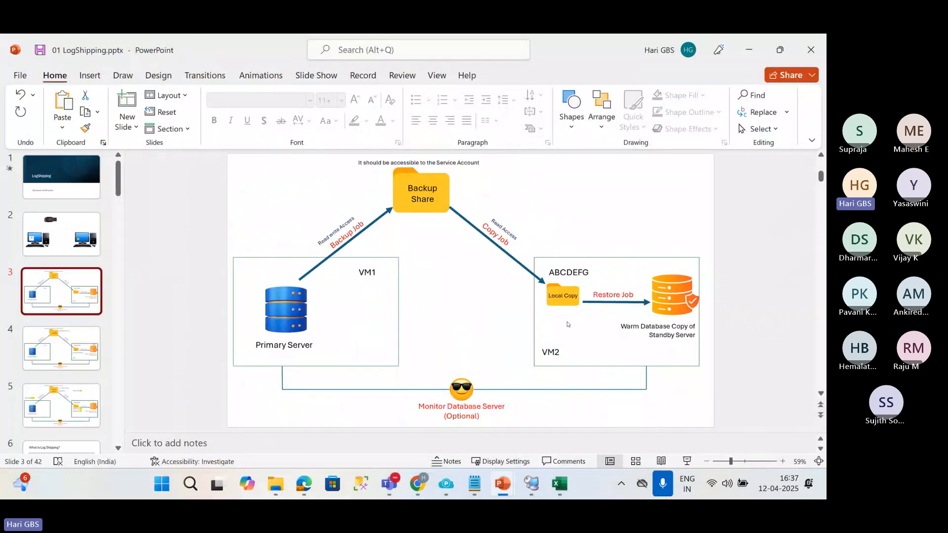
pyautogui.click(749, 49)
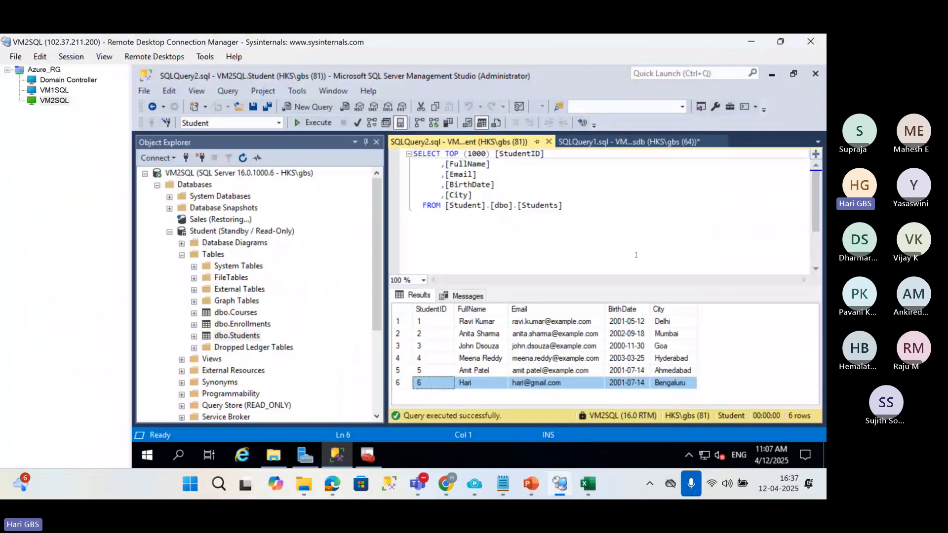
# Collapse the Student database and check the states of the Sales and Student databases on VM2SQL.
pyautogui.click(169, 232)
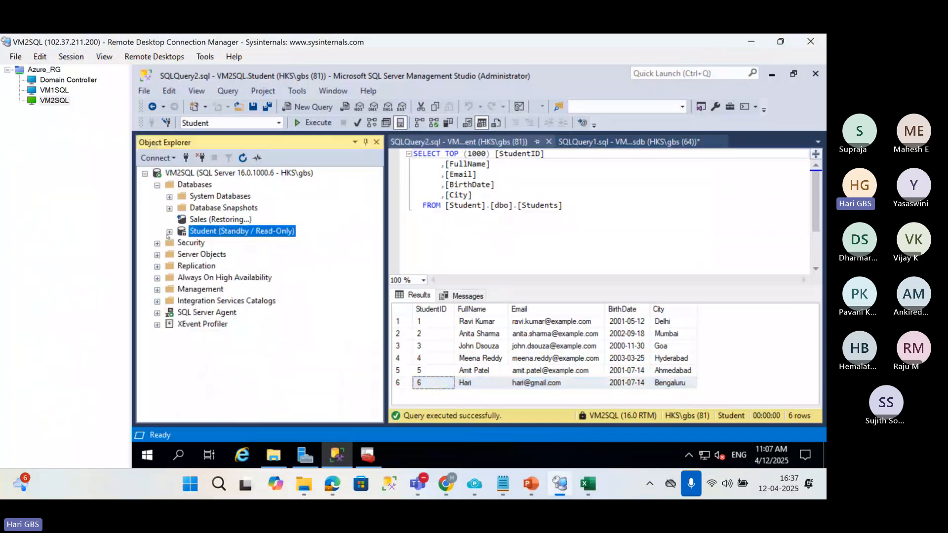
pyautogui.click(192, 221)
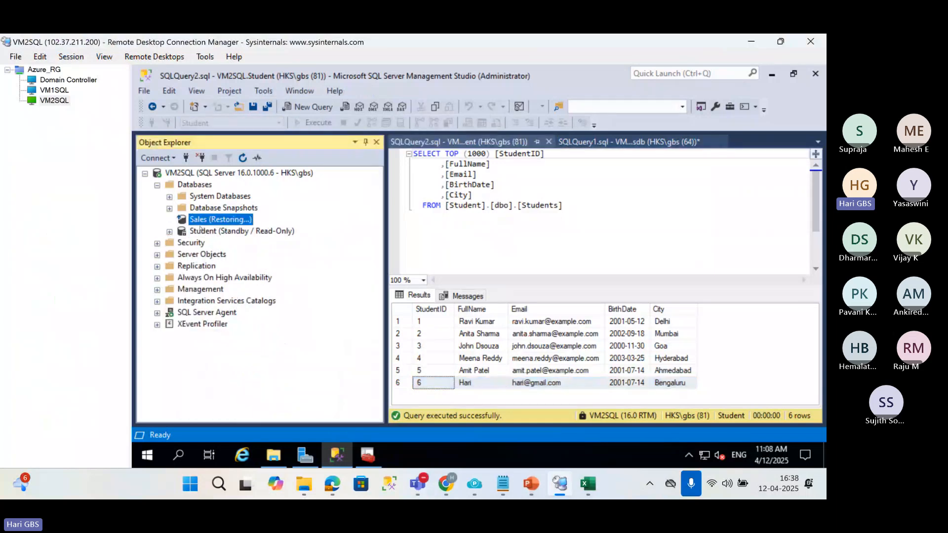
pyautogui.click(200, 229)
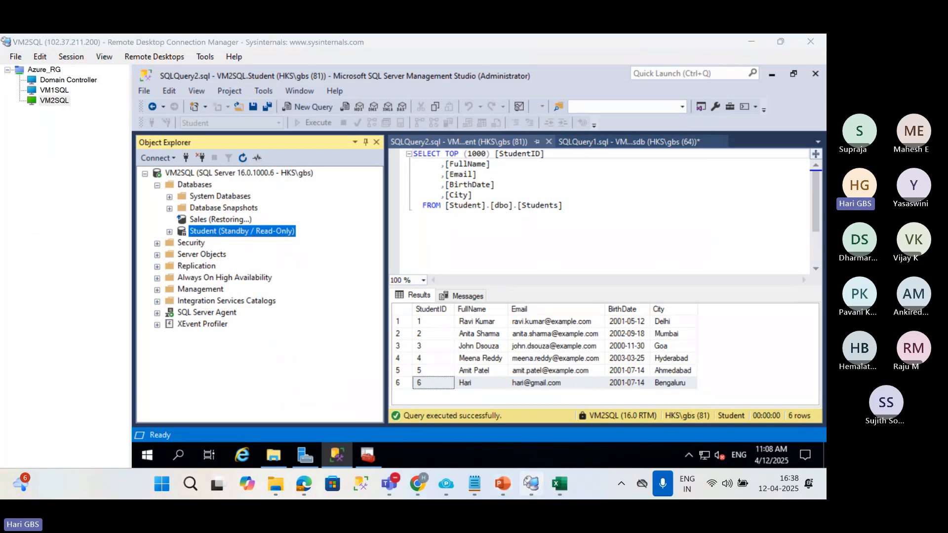
# Switch to PowerPoint and review the slides from What is Log Shipping? to Critical Prerequisites for Log Shipping in MSSQL.
pyautogui.moveTo(503, 483)
pyautogui.click(494, 415)
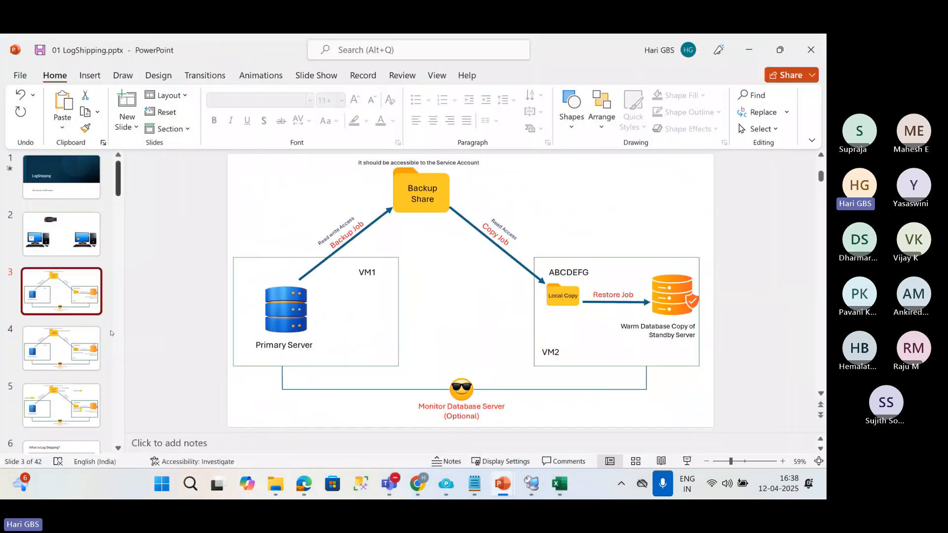
pyautogui.scroll(-4, 56, 375)
pyautogui.click(59, 317)
pyautogui.scroll(-2, 61, 346)
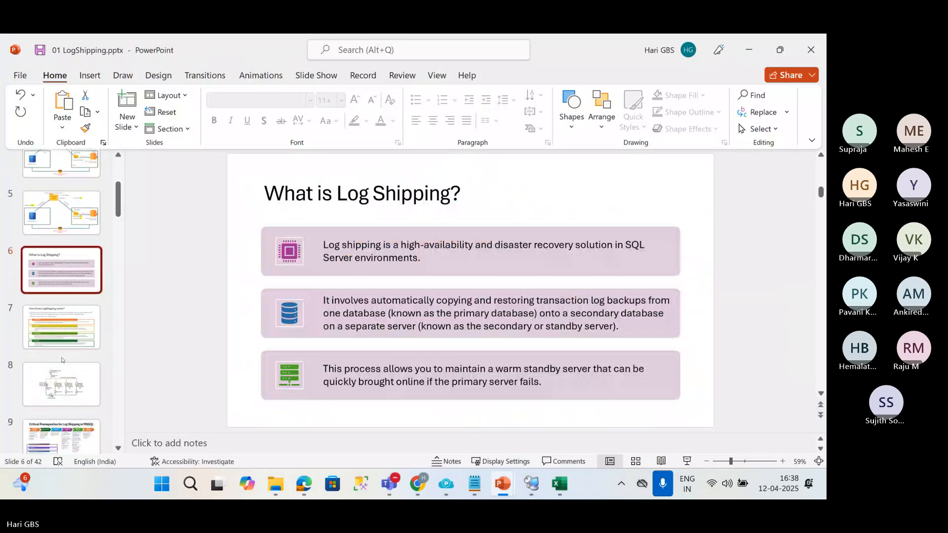
pyautogui.click(62, 274)
pyautogui.click(63, 318)
pyautogui.scroll(-2, 63, 318)
pyautogui.click(63, 282)
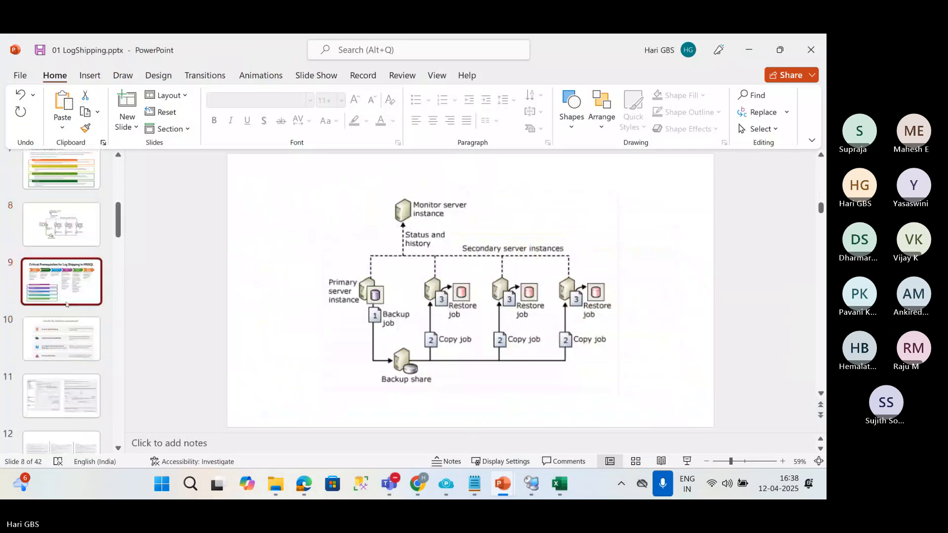
pyautogui.scroll(-1, 63, 338)
pyautogui.scroll(-2, 64, 338)
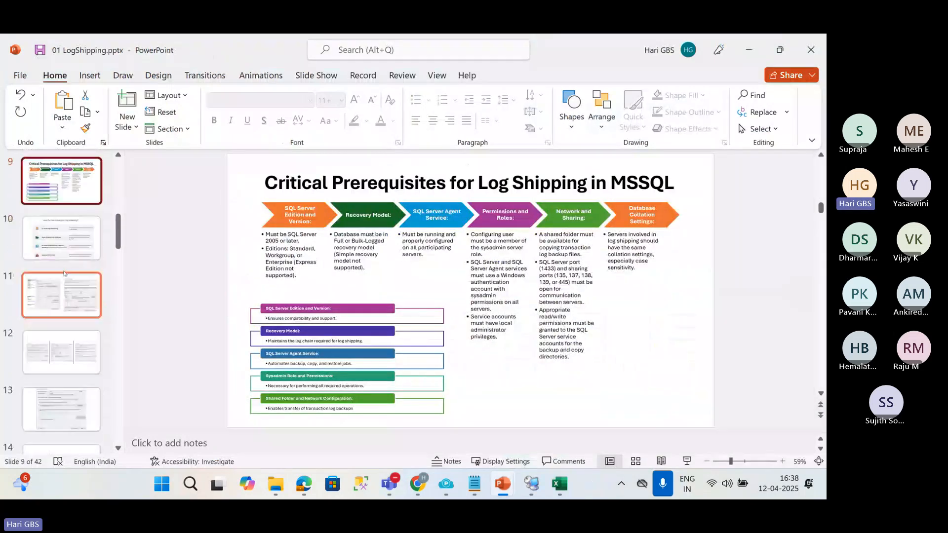
# View the transaction log backup settings slide and the Different Restore Modes in Log Shipping? slide.
pyautogui.click(70, 307)
pyautogui.scroll(-2, 70, 327)
pyautogui.scroll(-3, 70, 327)
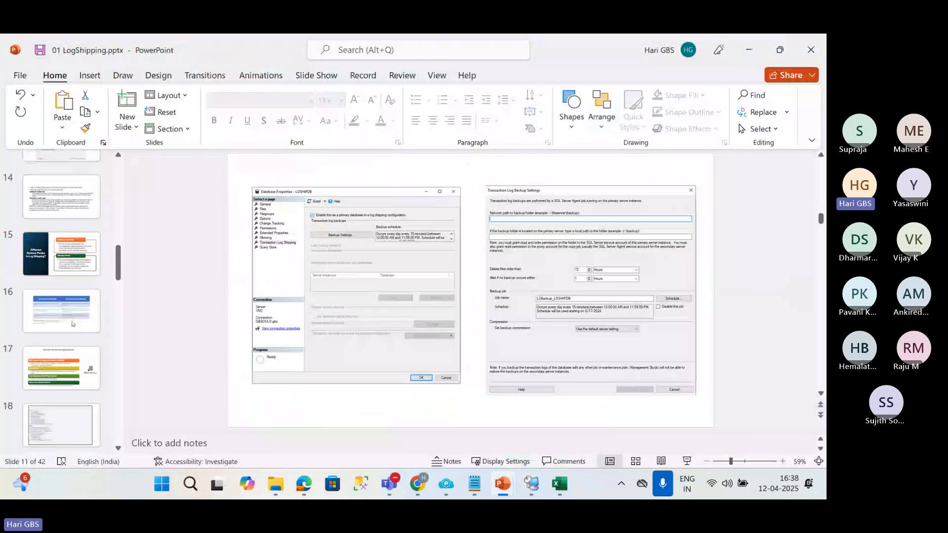
pyautogui.click(70, 267)
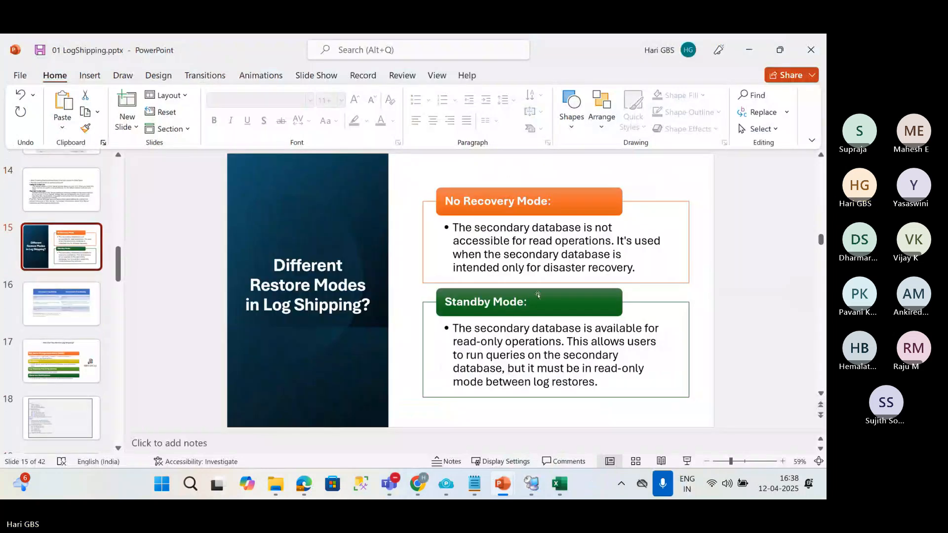
# Review the log shipping advantages and disadvantages slide and the How Can You Monitor Log Shipping? slide.
pyautogui.click(58, 318)
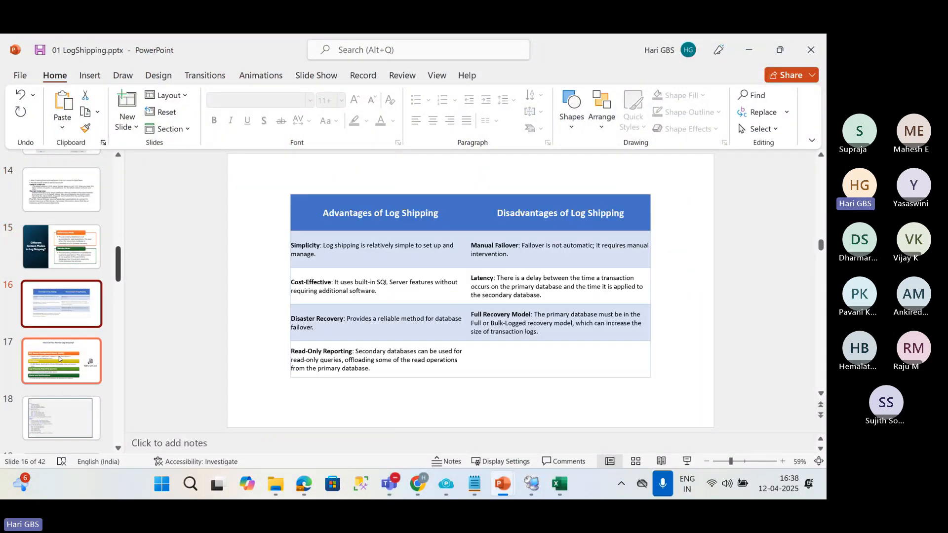
pyautogui.scroll(-1, 58, 321)
pyautogui.click(58, 321)
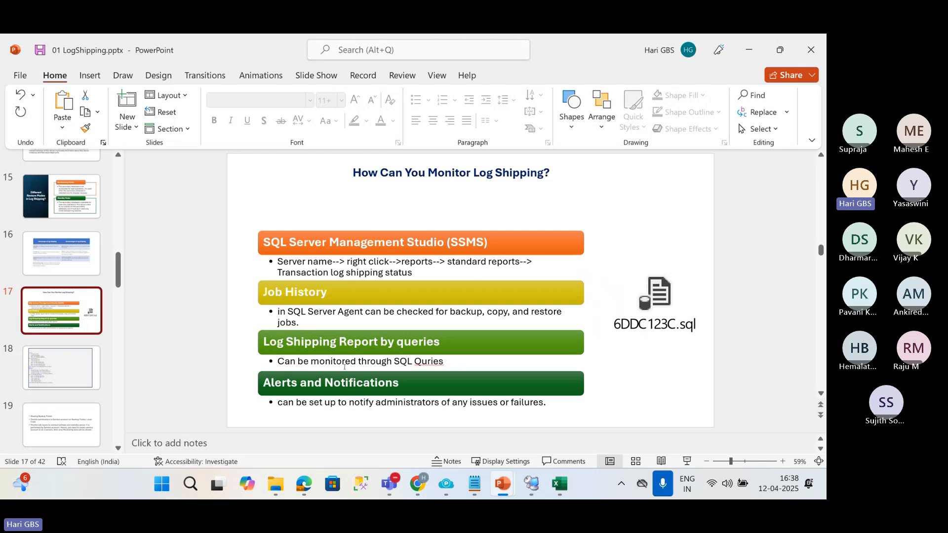
pyautogui.scroll(-1, 82, 361)
pyautogui.scroll(-1, 82, 362)
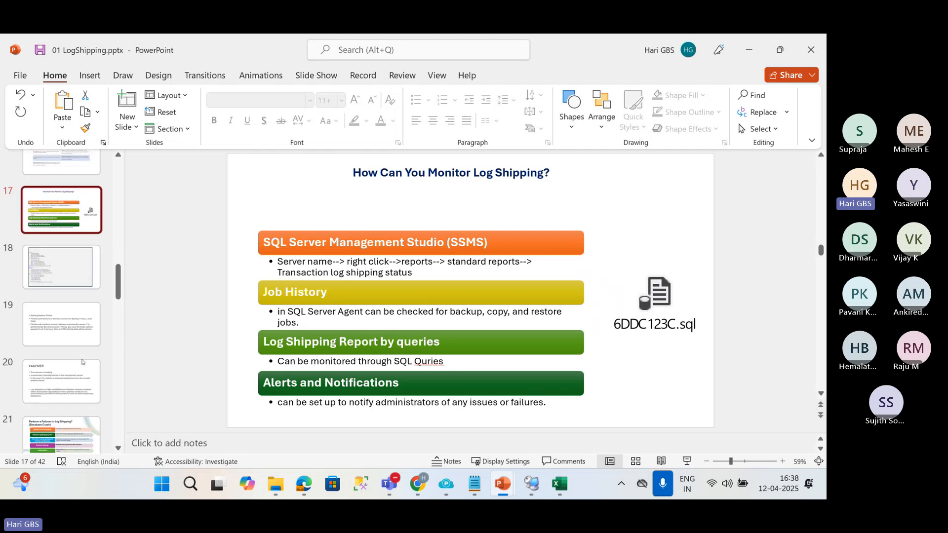
# View the FAILOVER slide and return to the remote desktop session.
pyautogui.click(82, 362)
pyautogui.scroll(-1, 82, 362)
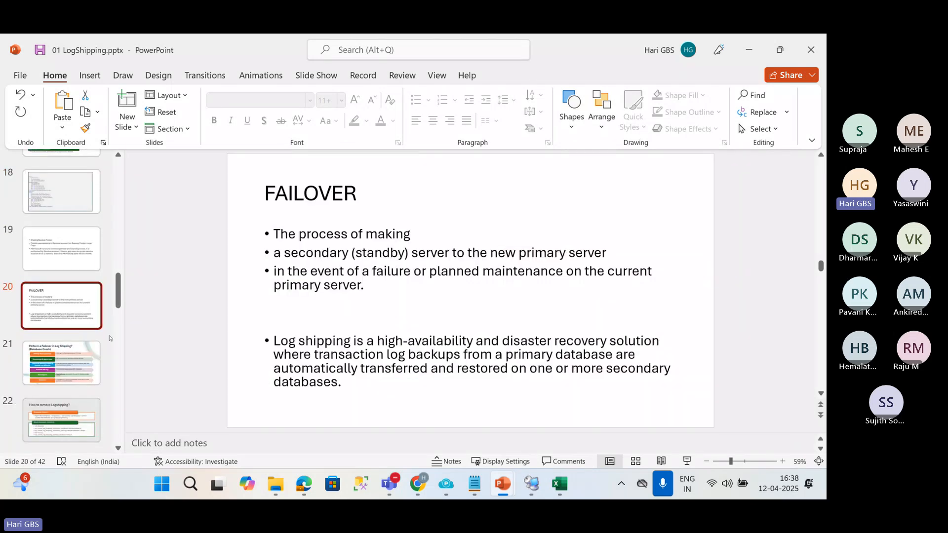
pyautogui.scroll(1, 109, 338)
pyautogui.click(749, 50)
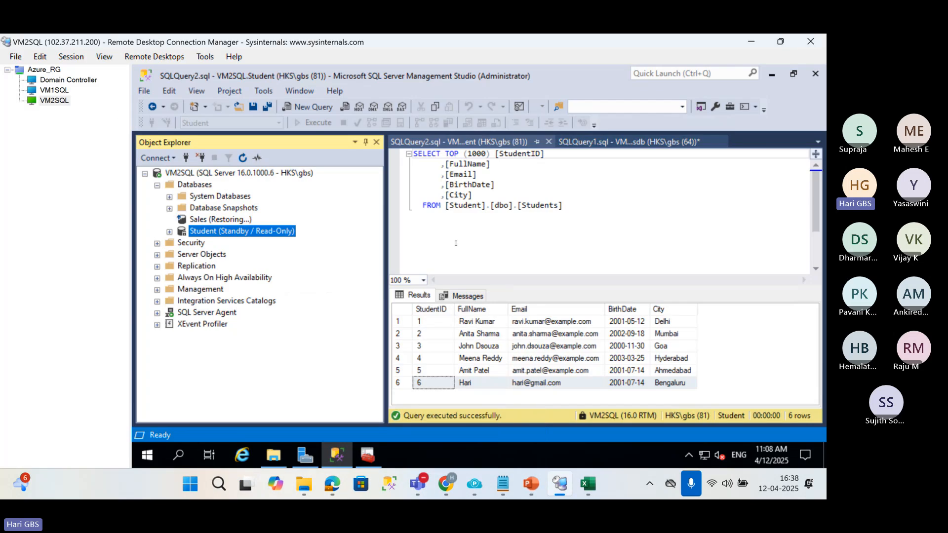
# Compare the primary server VM1SQL with the secondary server VM2SQL, checking the Sales and Student databases on the secondary.
pyautogui.click(49, 91)
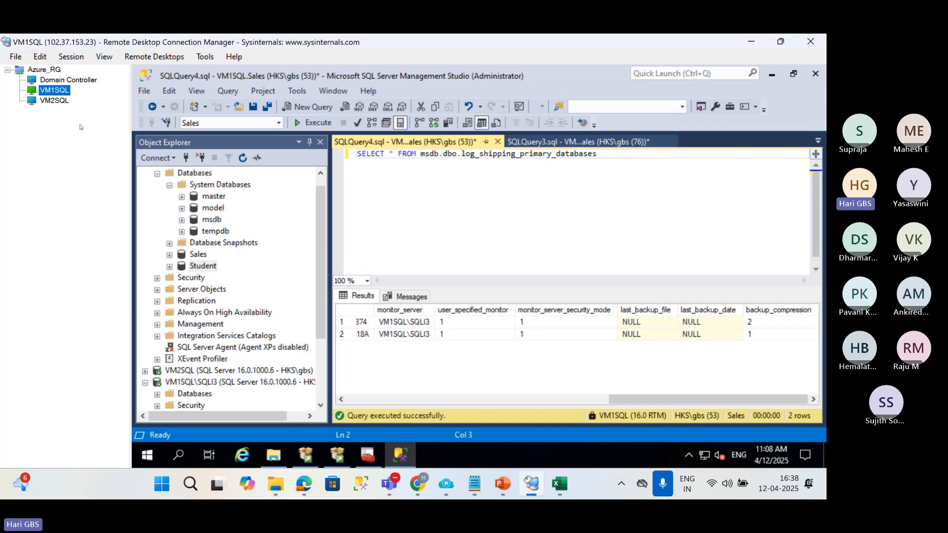
pyautogui.click(51, 99)
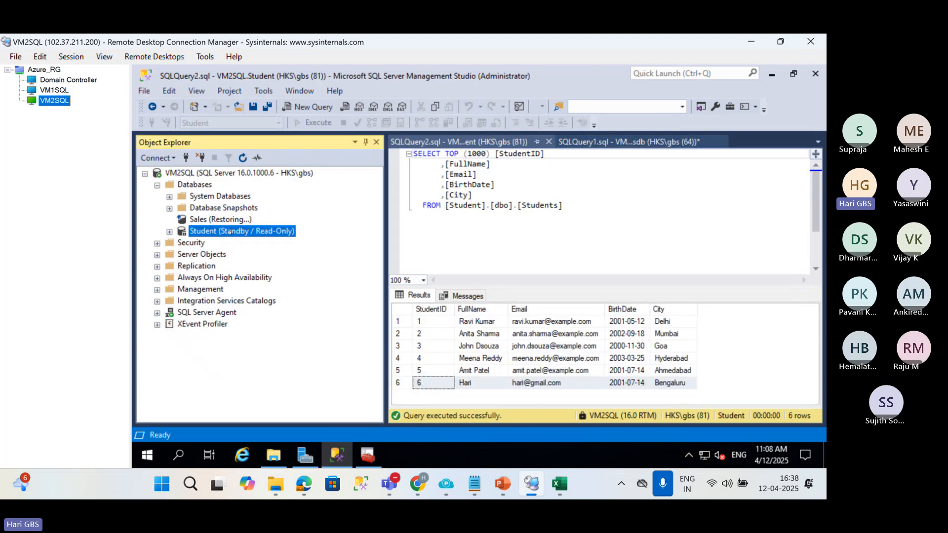
pyautogui.click(443, 232)
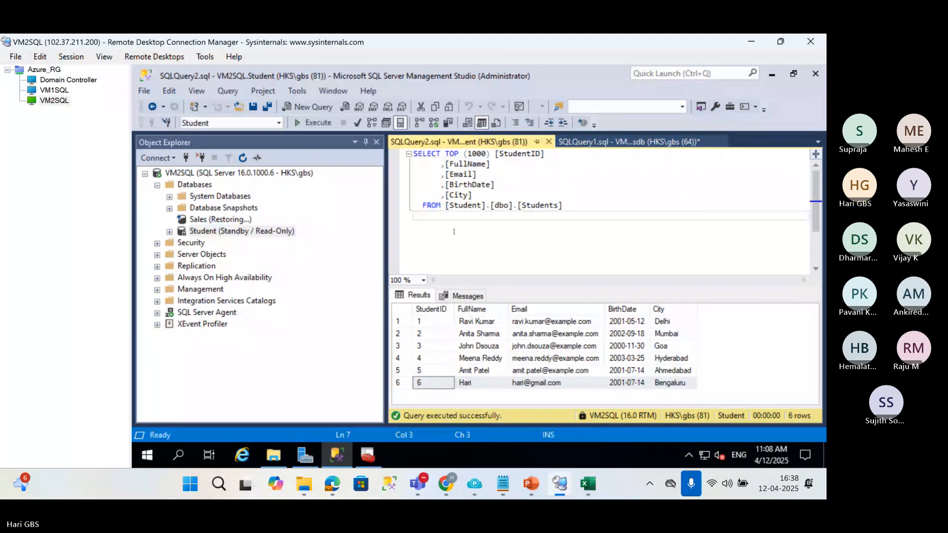
pyautogui.click(210, 220)
pyautogui.click(208, 231)
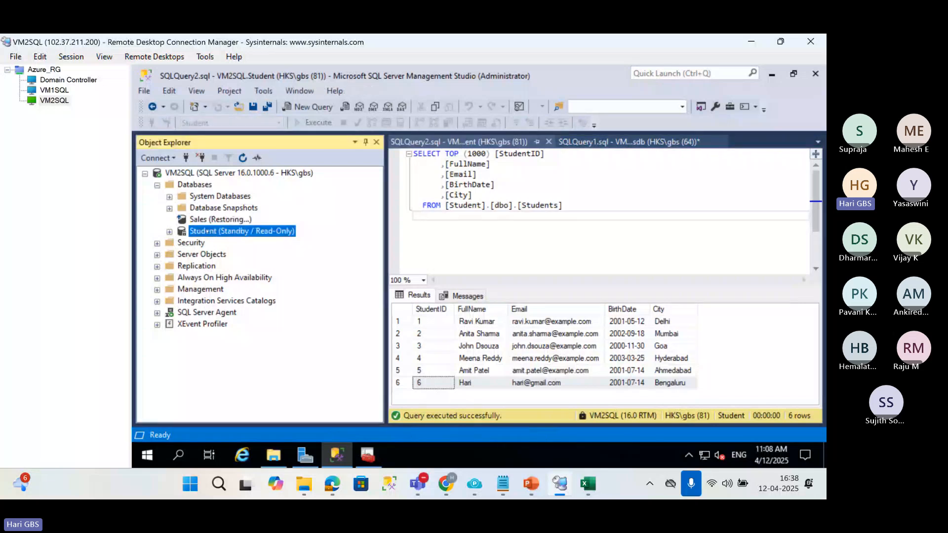
pyautogui.click(58, 93)
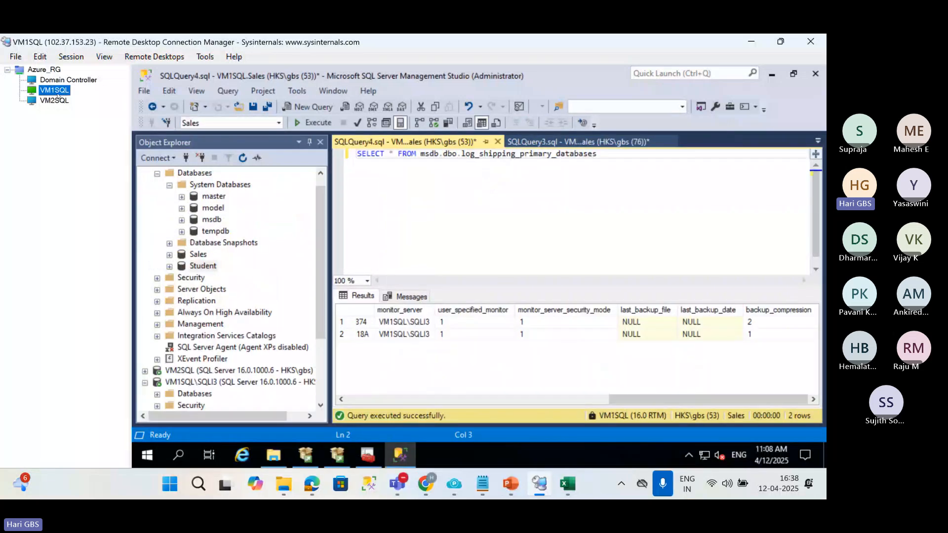
pyautogui.click(54, 100)
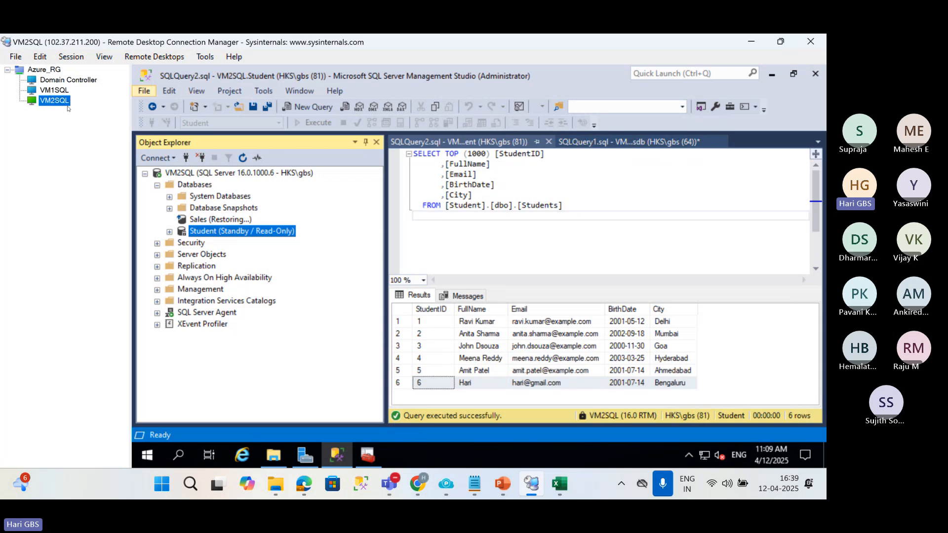
pyautogui.click(217, 219)
pyautogui.click(209, 230)
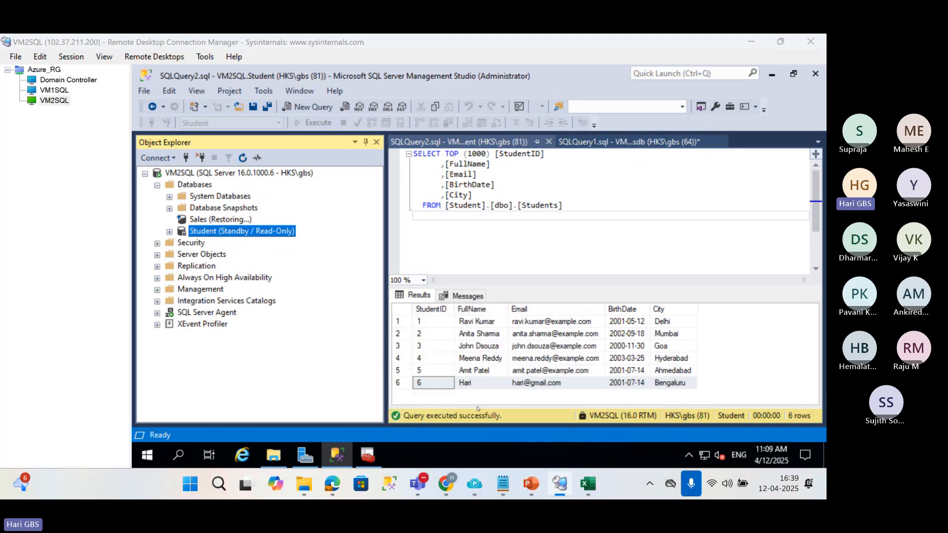
# Switch to PowerPoint and review the Perform a Failover in Log Shipping? and Switch Over slides.
pyautogui.click(525, 489)
pyautogui.click(444, 393)
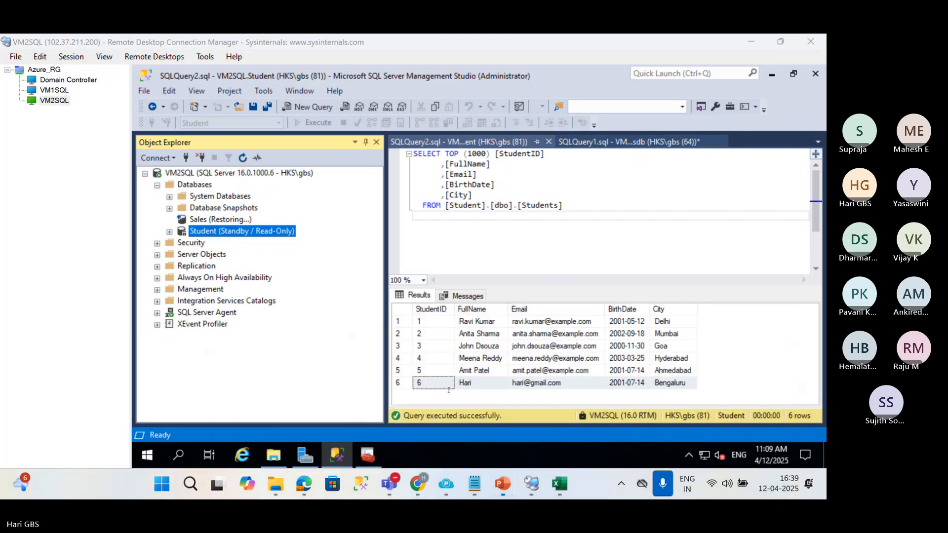
pyautogui.scroll(-2, 30, 375)
pyautogui.click(49, 341)
pyautogui.scroll(-2, 42, 354)
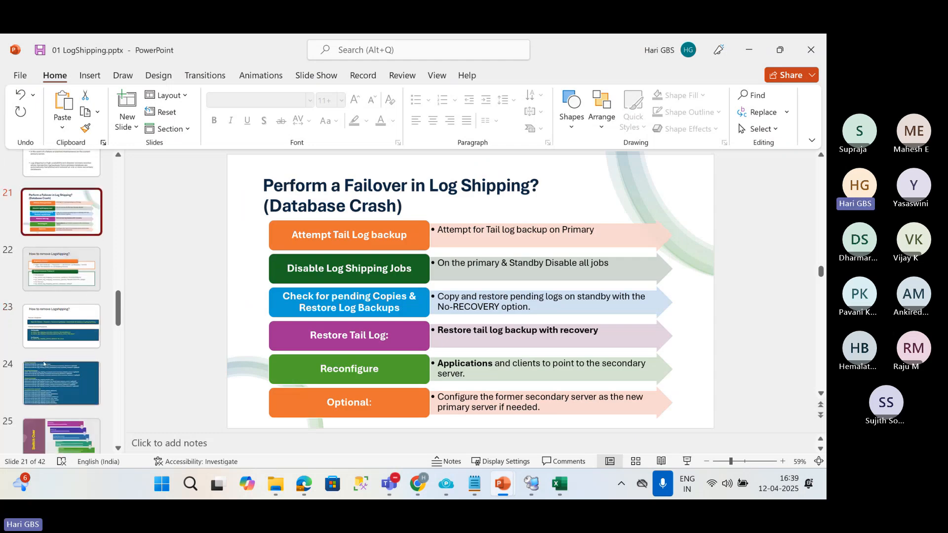
pyautogui.scroll(-2, 57, 349)
pyautogui.click(57, 349)
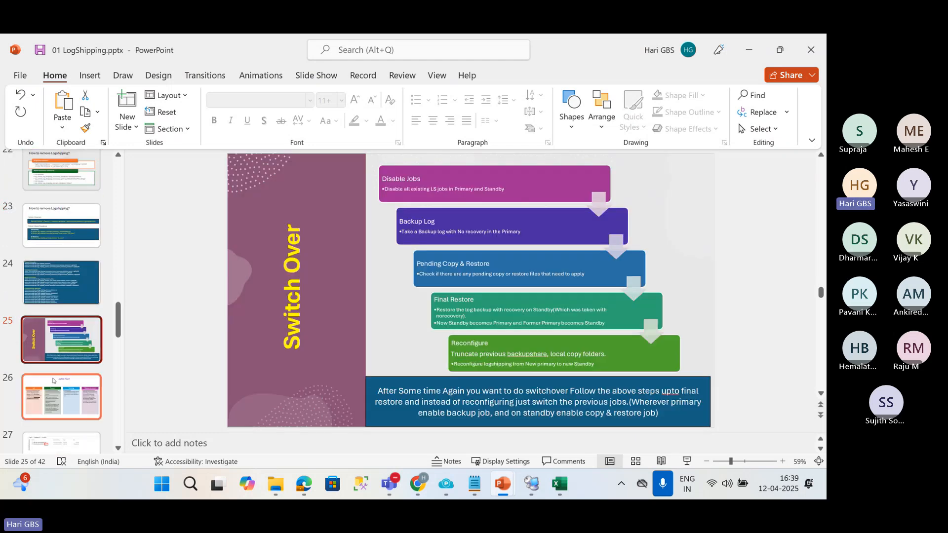
# Review the .WRK File? slide, the copied file examples and the .TUF File? slide.
pyautogui.scroll(-2, 62, 370)
pyautogui.click(78, 334)
pyautogui.scroll(-2, 78, 331)
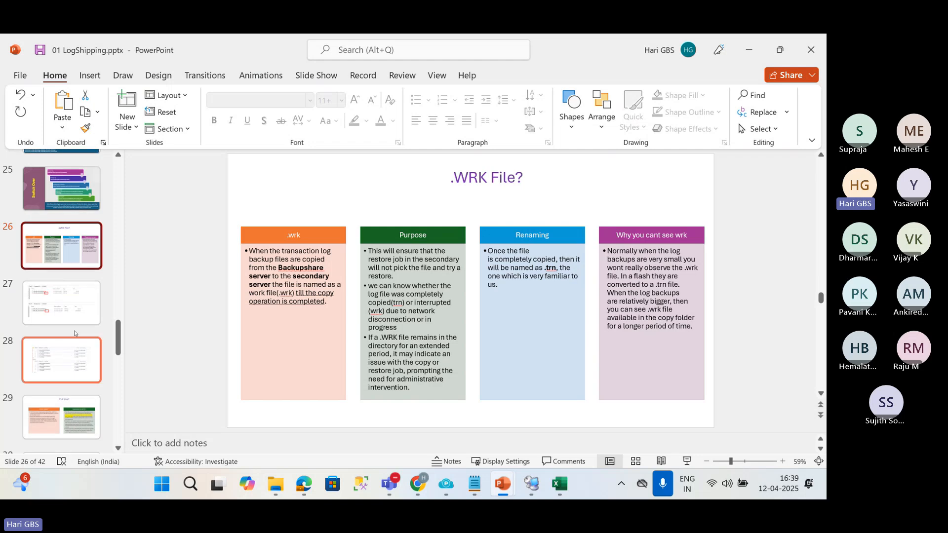
pyautogui.click(77, 313)
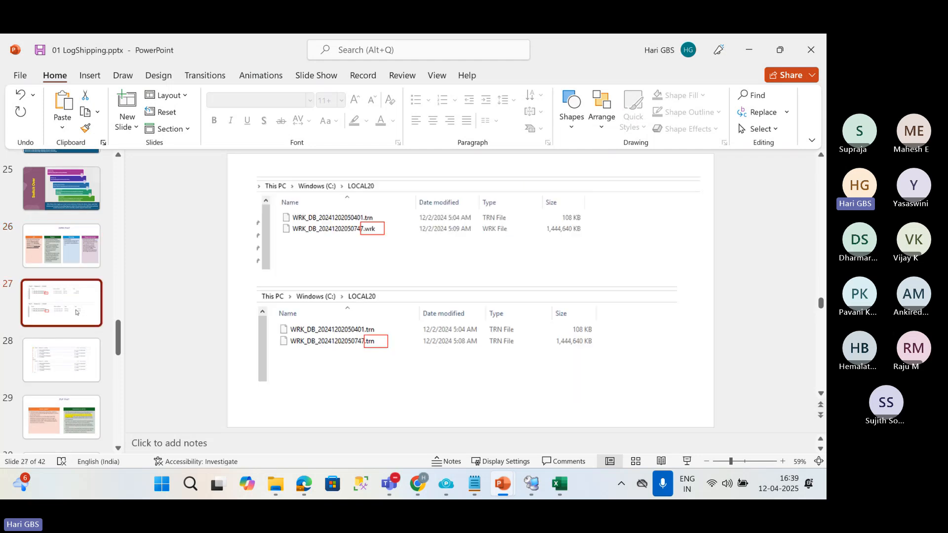
pyautogui.click(59, 357)
pyautogui.click(60, 417)
pyautogui.scroll(-2, 63, 398)
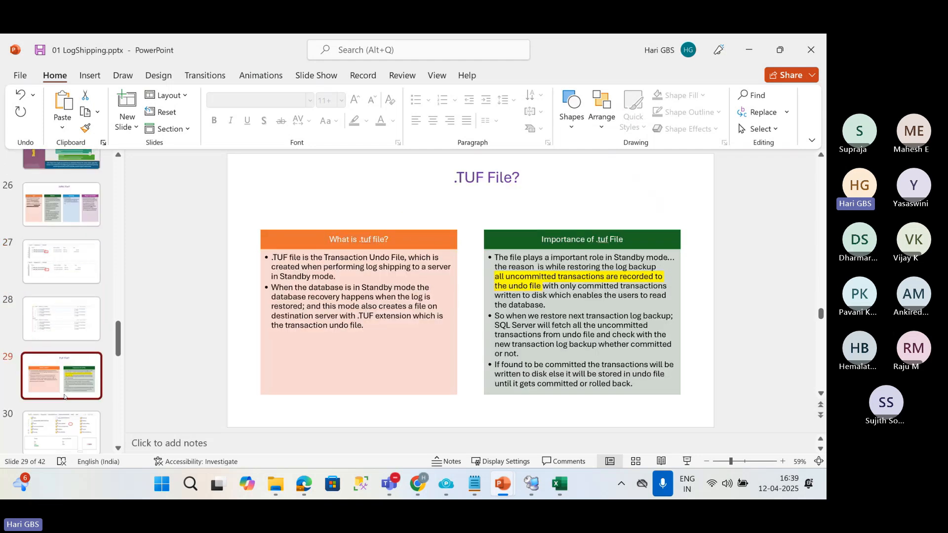
# Review the How to Improve Logshipping performance? and Reasons for Log Shipping Failure slides and move on to slide 38.
pyautogui.scroll(-2, 64, 396)
pyautogui.click(64, 398)
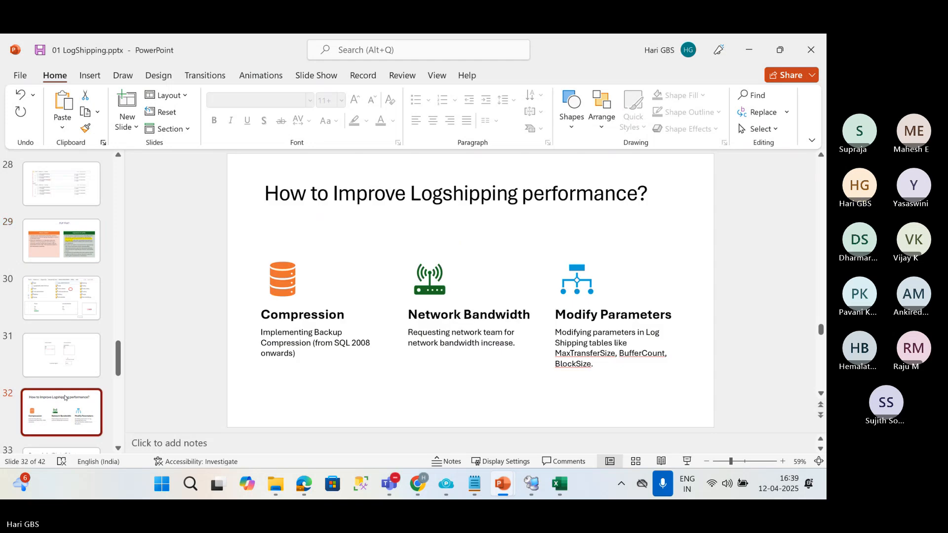
pyautogui.scroll(-2, 64, 398)
pyautogui.scroll(-2, 65, 398)
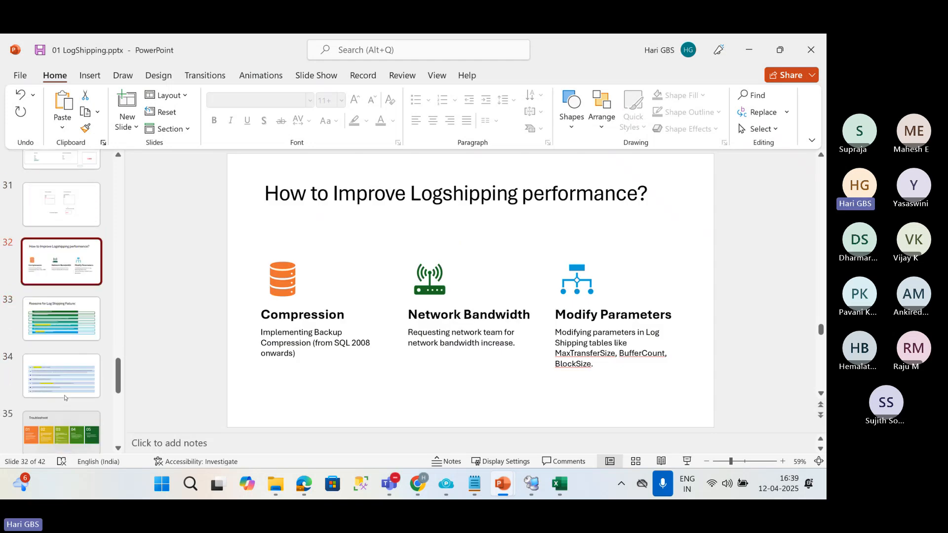
pyautogui.click(57, 335)
pyautogui.scroll(-4, 57, 334)
pyautogui.click(58, 362)
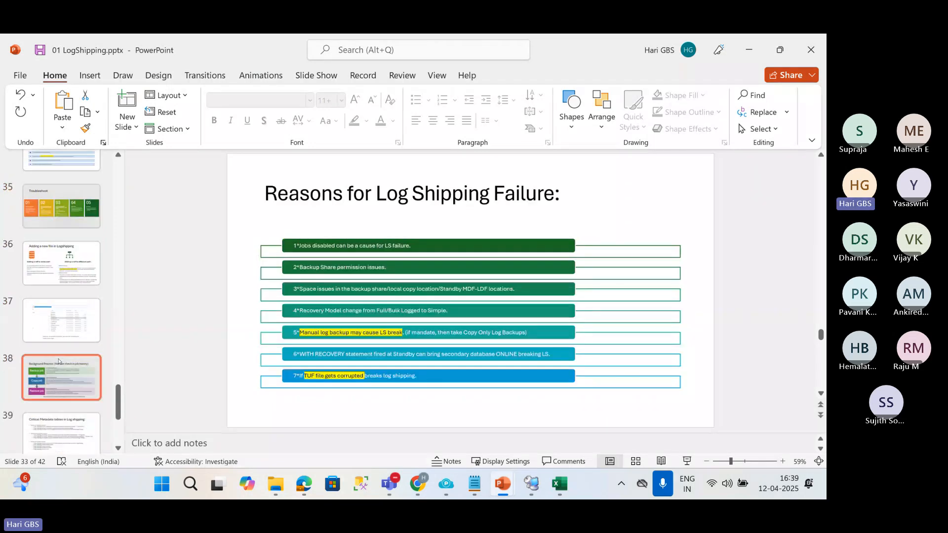
# Review the Adding a new file in Logshipping slide and return to the beginning of the slide thumbnails.
pyautogui.click(59, 261)
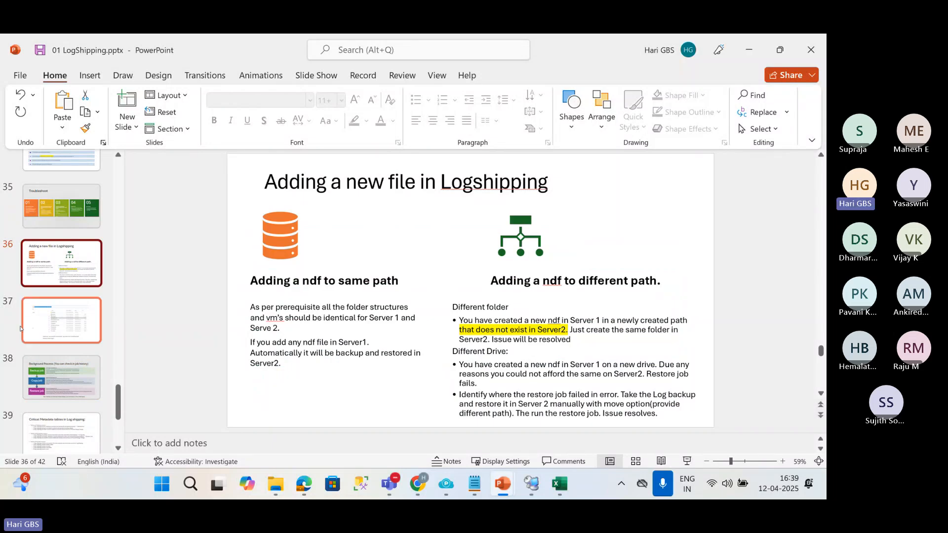
pyautogui.scroll(-2, 42, 380)
pyautogui.scroll(5, 42, 379)
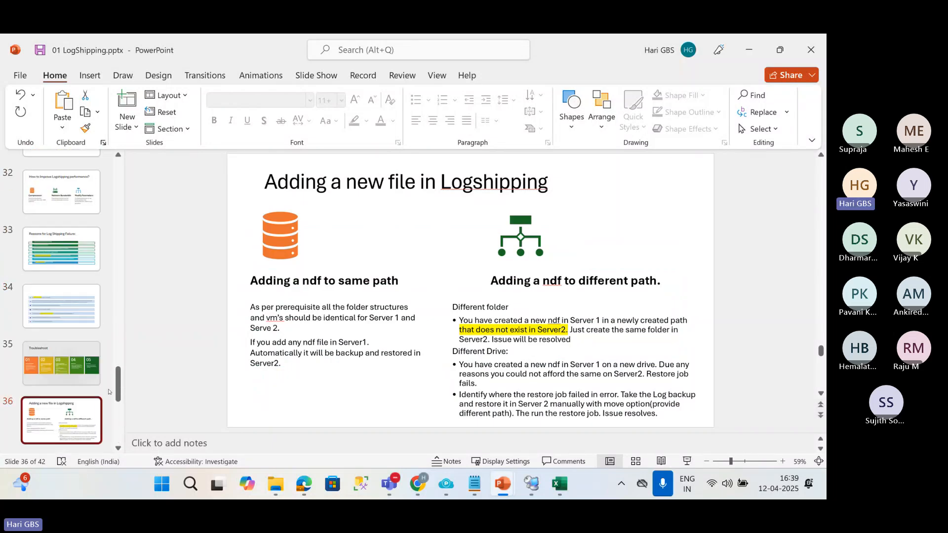
pyautogui.moveTo(118, 385); pyautogui.dragTo(118, 178)
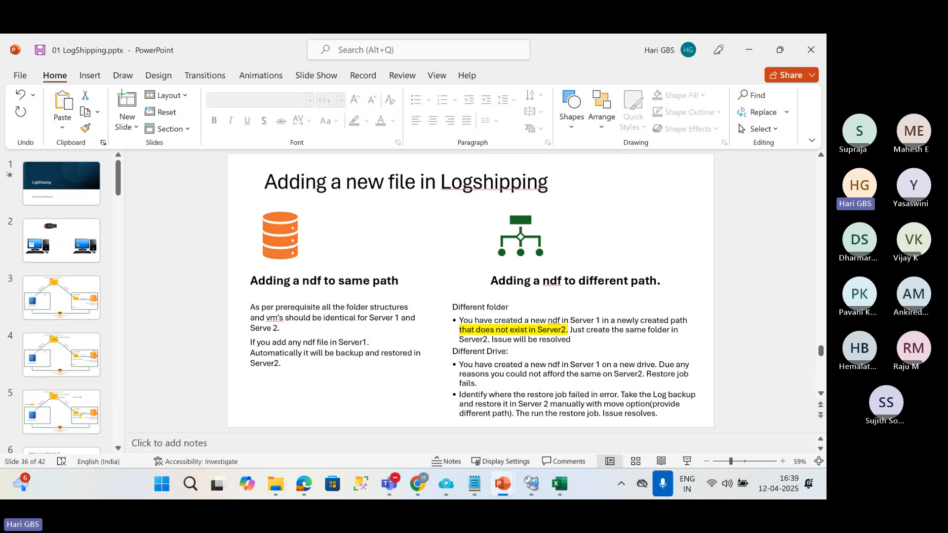
# Check the Teams meeting, switch to Remote Desktop Connection Manager and examine the databases on VM2SQL and VM1SQL.
pyautogui.moveTo(389, 484)
pyautogui.click(328, 402)
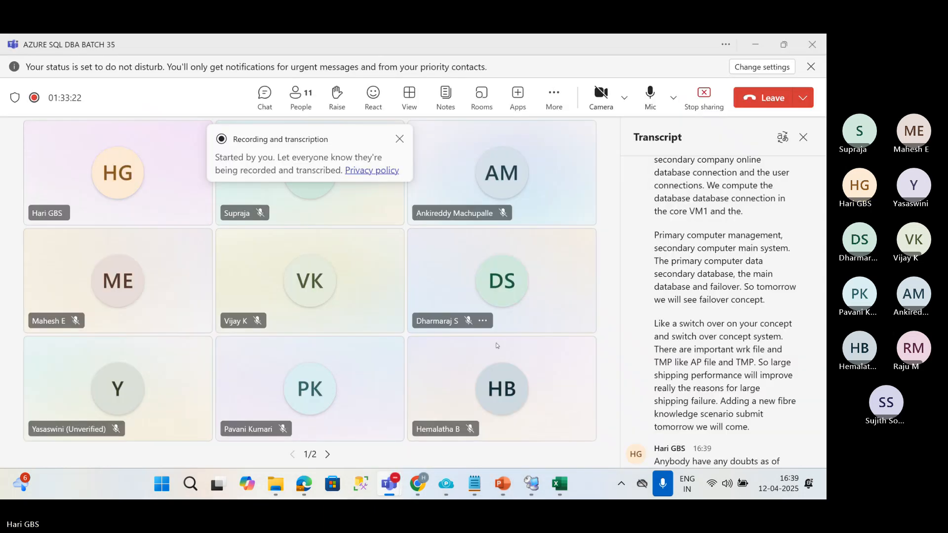
pyautogui.click(532, 483)
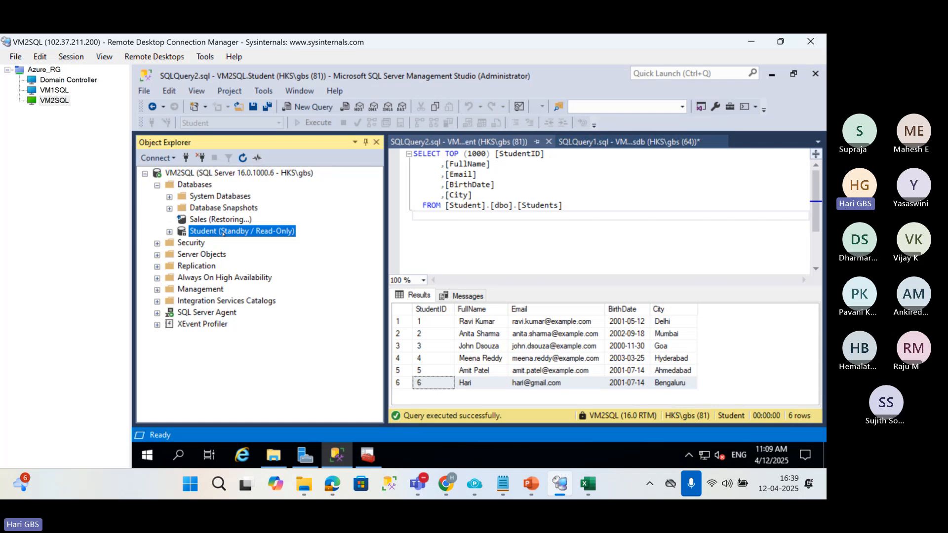
pyautogui.click(57, 91)
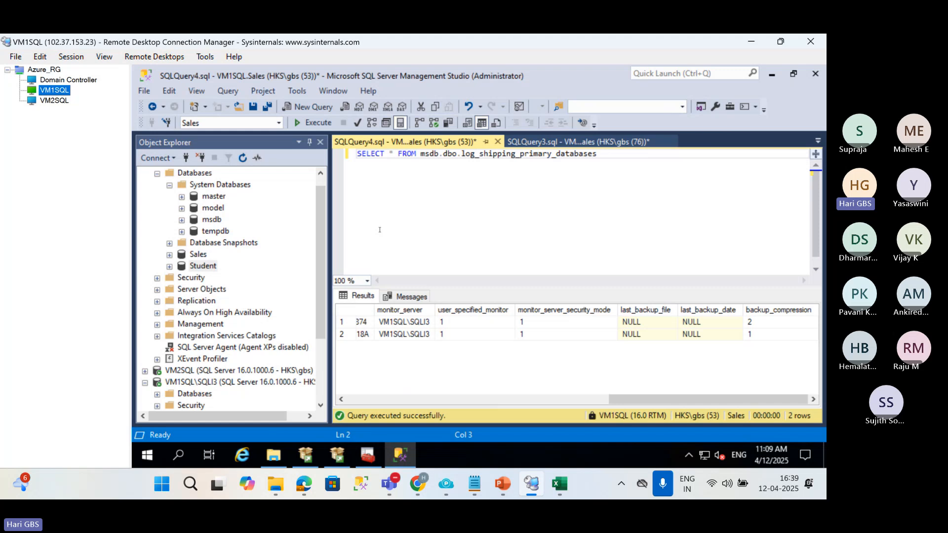
pyautogui.moveTo(320, 195); pyautogui.dragTo(321, 184)
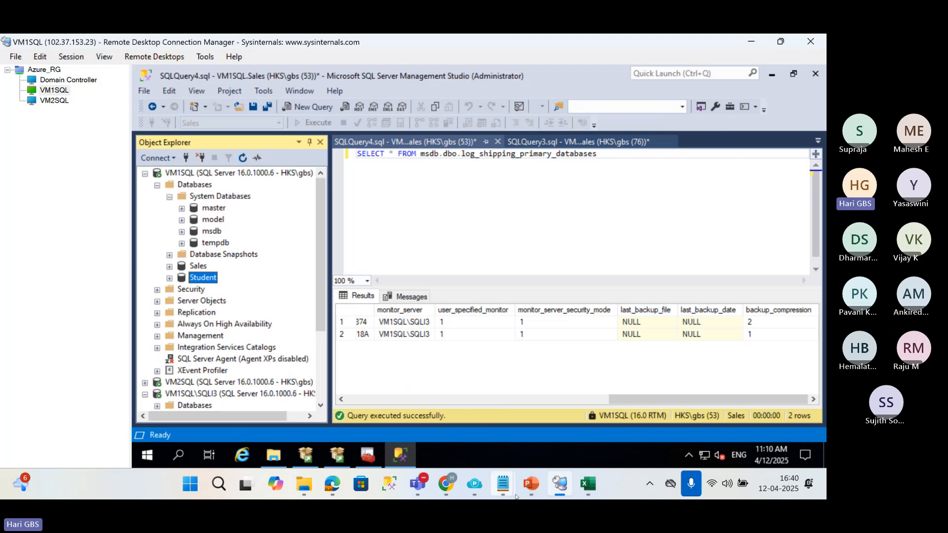
# Switch back to PowerPoint and view slide 3 with the backup, copy and restore job diagram.
pyautogui.moveTo(530, 484)
pyautogui.click(439, 421)
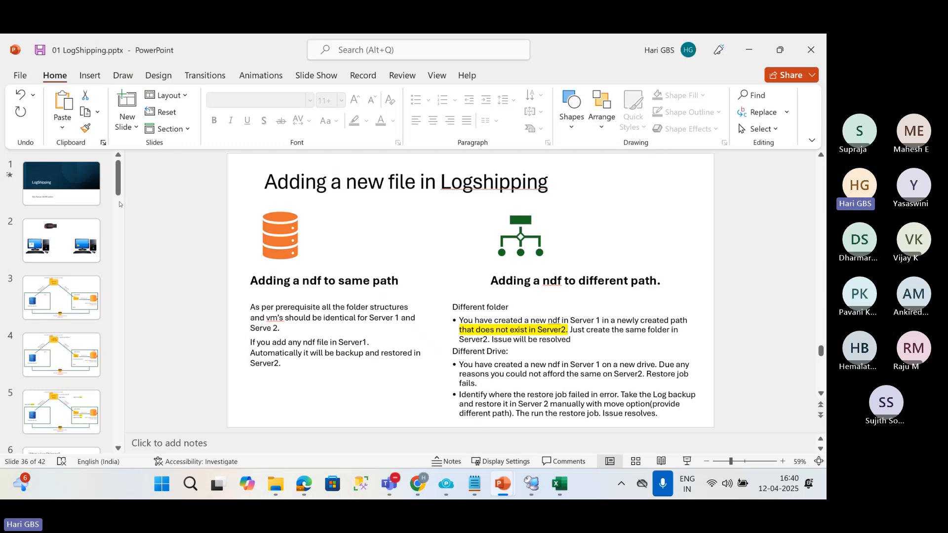
pyautogui.click(69, 297)
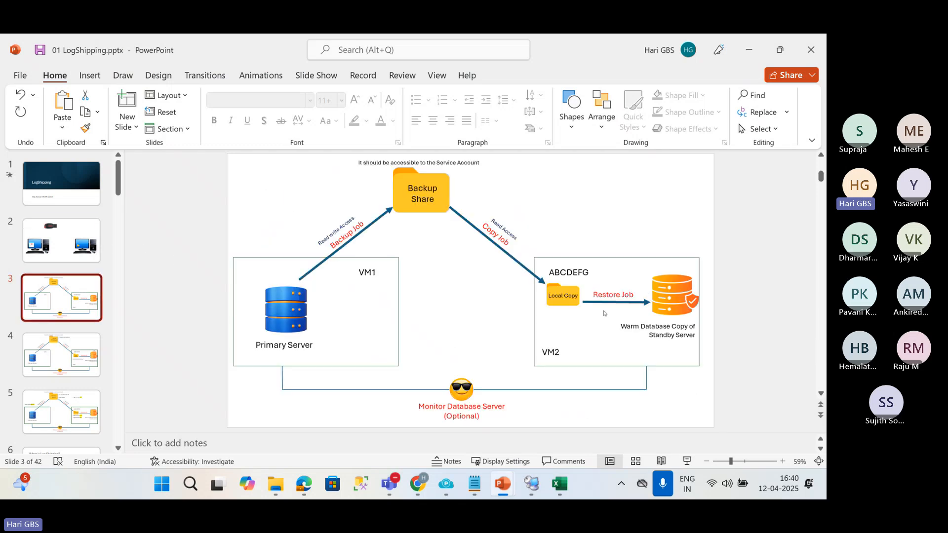